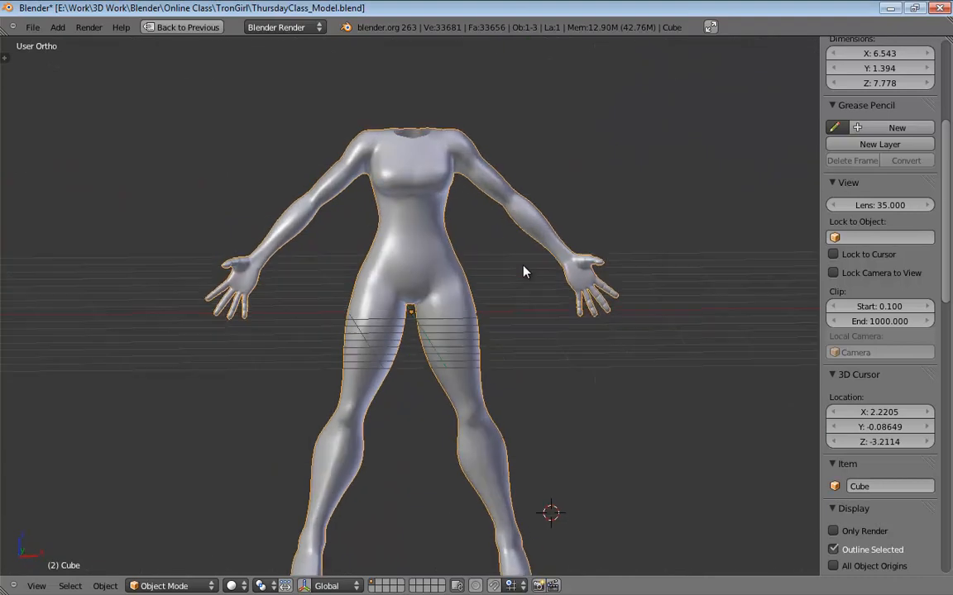
Examine the face in the front reference drawing, focusing on the nose, mouth and chin
{"action": "key", "text": "KP_1"}
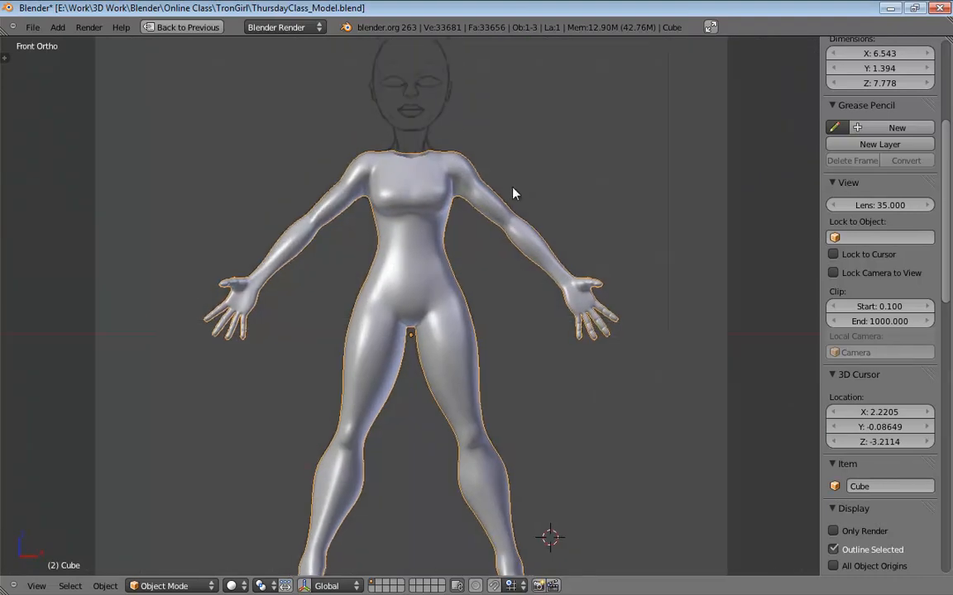
{"action": "middle_click_drag", "start_coordinate": [513, 194], "coordinate": [464, 374], "text": "shift"}
{"action": "scroll", "coordinate": [483, 333], "scroll_direction": "up", "scroll_amount": 6}
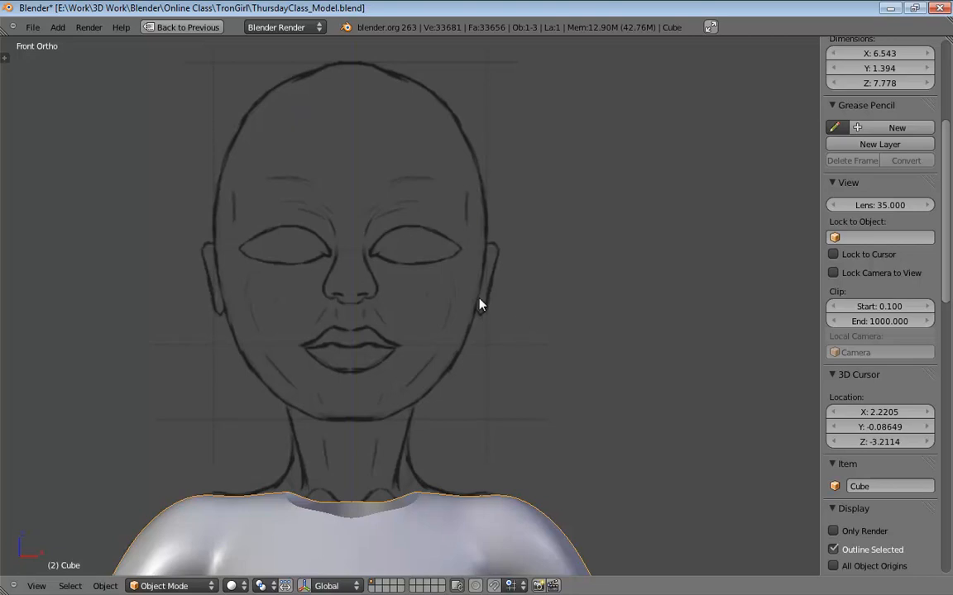
{"action": "scroll", "coordinate": [526, 295], "scroll_direction": "up", "scroll_amount": 5}
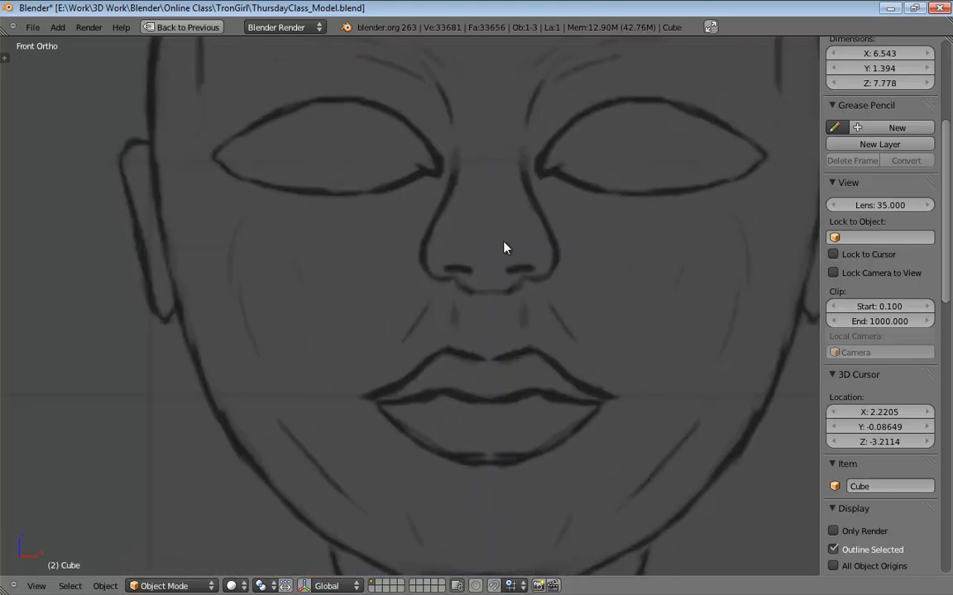
{"action": "middle_click_drag", "start_coordinate": [503, 243], "coordinate": [429, 154], "text": "shift"}
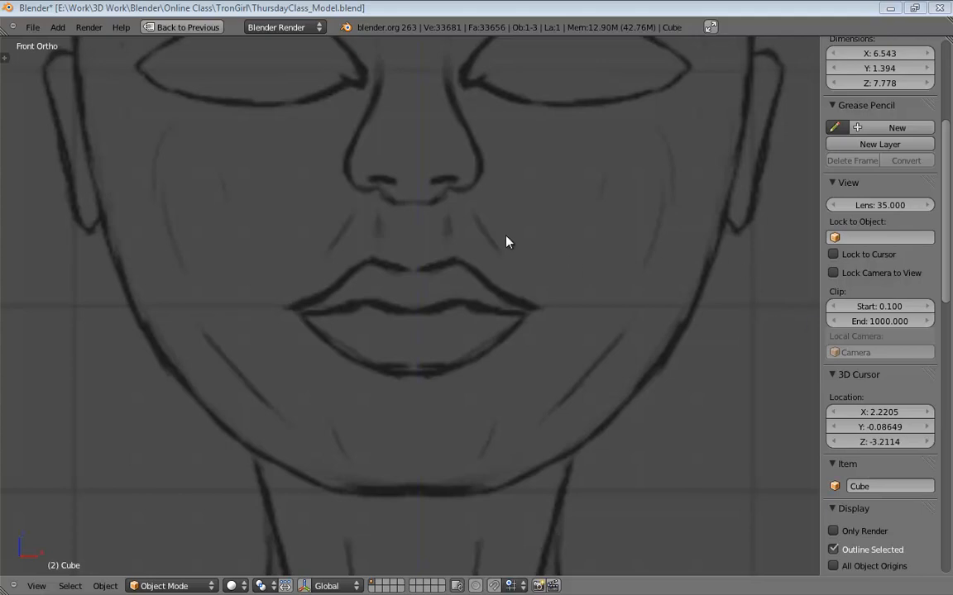
{"action": "middle_click_drag", "start_coordinate": [506, 241], "coordinate": [517, 294]}
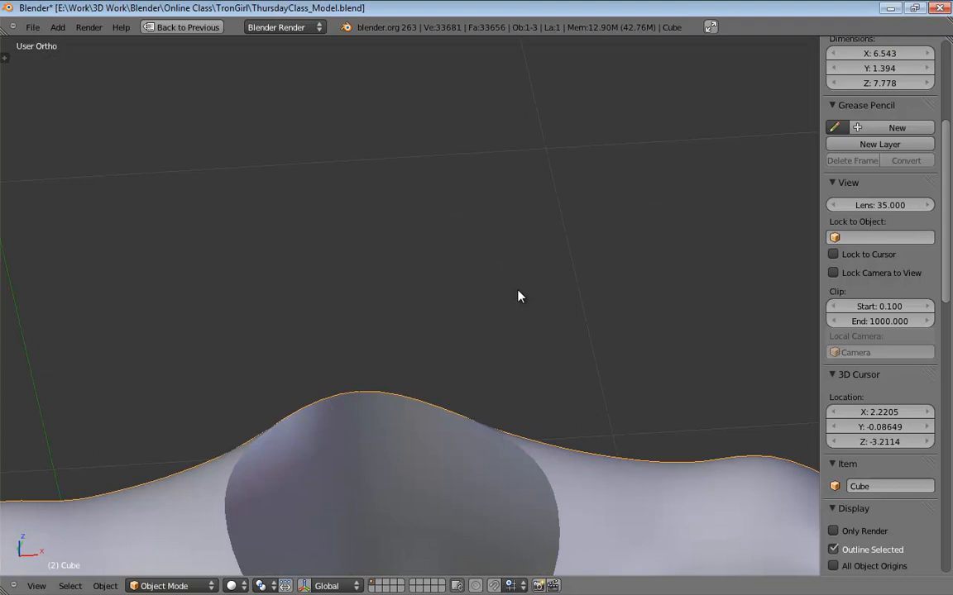
{"action": "key", "text": "KP_1"}
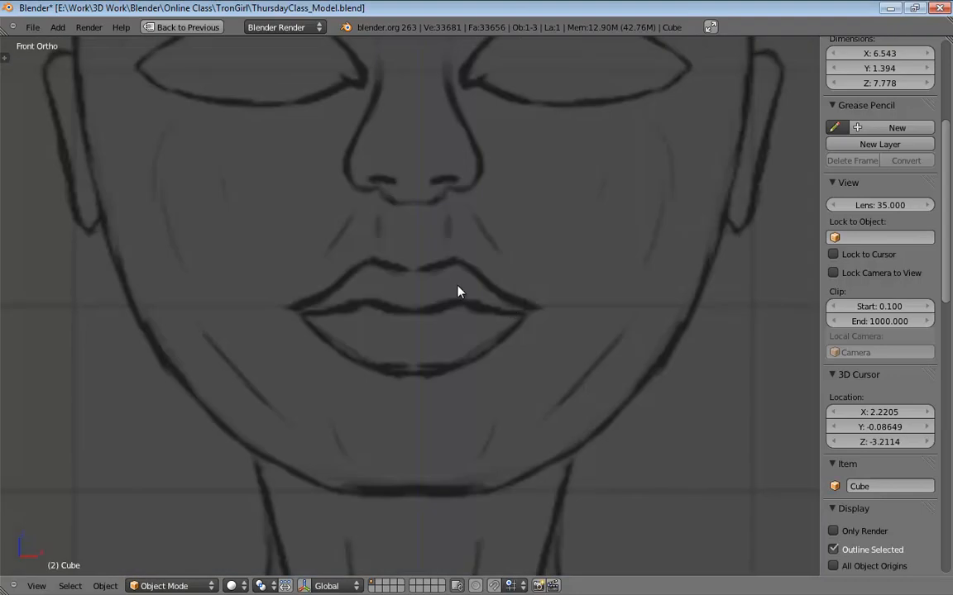
{"action": "middle_click_drag", "start_coordinate": [459, 291], "coordinate": [434, 396]}
{"action": "key", "text": "KP_1"}
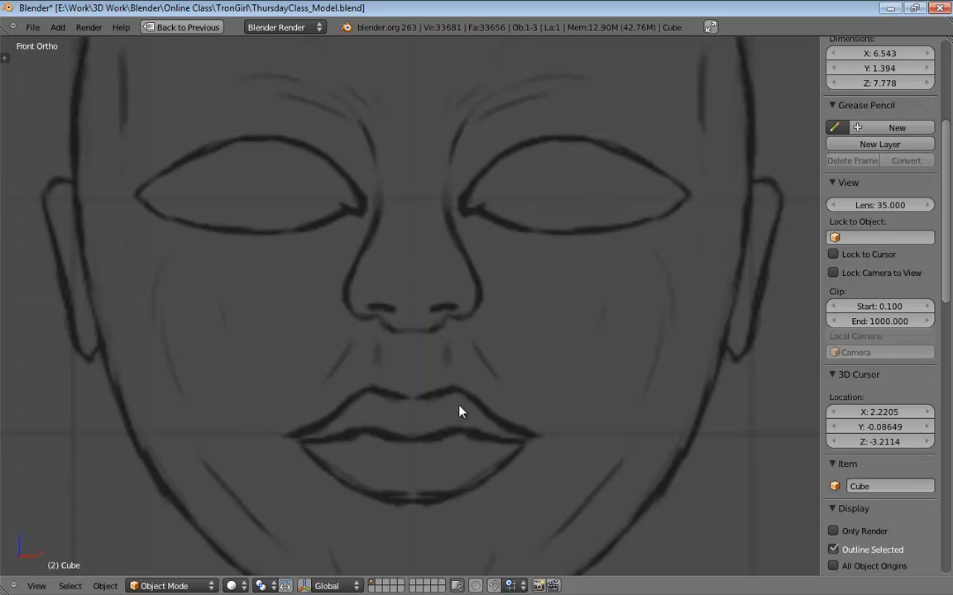
{"action": "middle_click_drag", "start_coordinate": [459, 411], "coordinate": [401, 210], "text": "shift"}
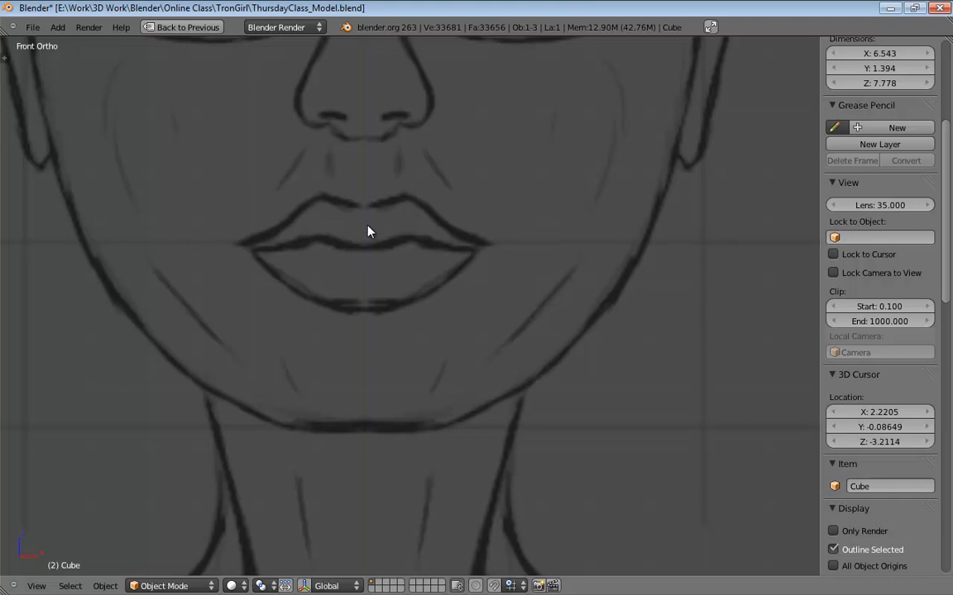
Place the 3D cursor at the centre of the upper lip in the front reference drawing
{"action": "left_click", "coordinate": [368, 231]}
{"action": "left_click", "coordinate": [364, 214]}
{"action": "key", "text": "n"}
{"action": "scroll", "coordinate": [676, 286], "scroll_direction": "up", "scroll_amount": 1}
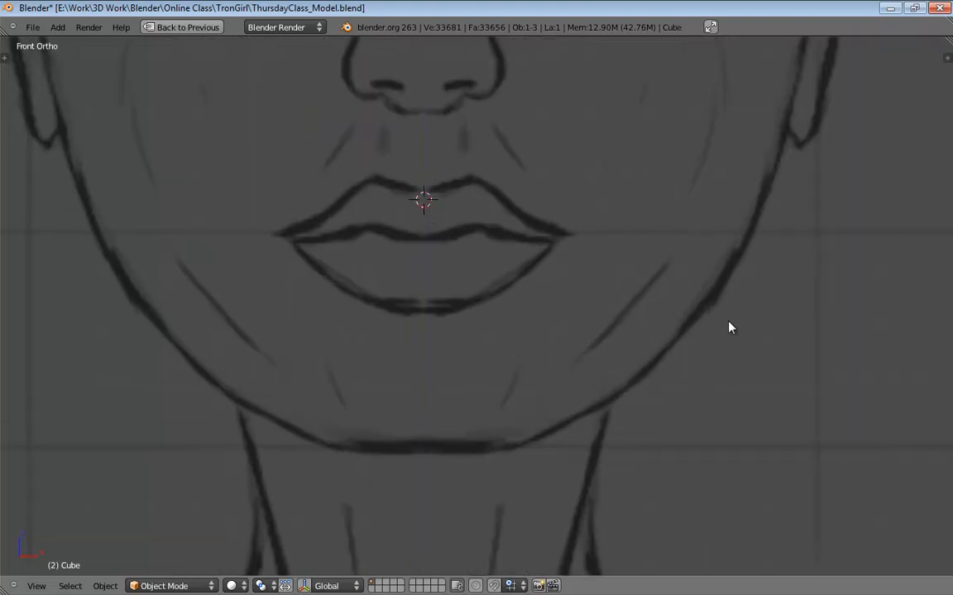
{"action": "scroll", "coordinate": [729, 326], "scroll_direction": "down", "scroll_amount": 1}
Start the Screencast Keys display
{"action": "key", "text": "n"}
{"action": "scroll", "coordinate": [835, 397], "scroll_direction": "down", "scroll_amount": 10}
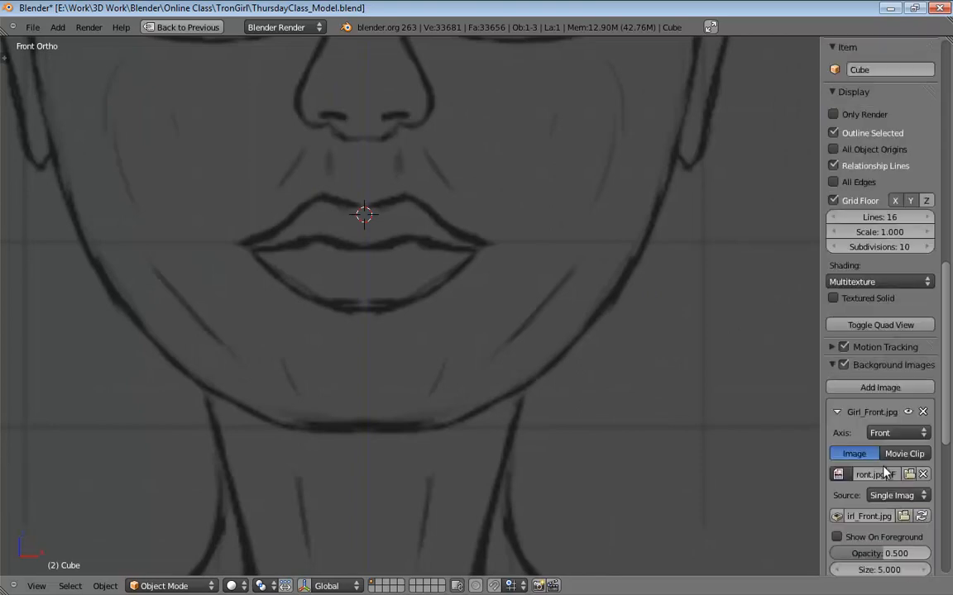
{"action": "scroll", "coordinate": [885, 473], "scroll_direction": "down", "scroll_amount": 10}
{"action": "left_click", "coordinate": [859, 483]}
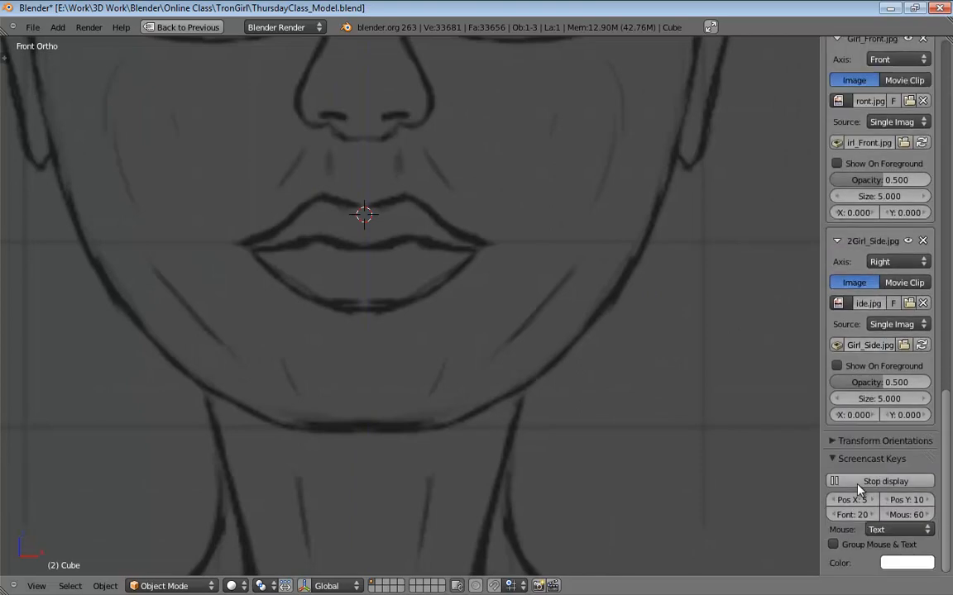
{"action": "scroll", "coordinate": [712, 433], "scroll_direction": "up", "scroll_amount": 4}
{"action": "scroll", "coordinate": [697, 433], "scroll_direction": "down", "scroll_amount": 5}
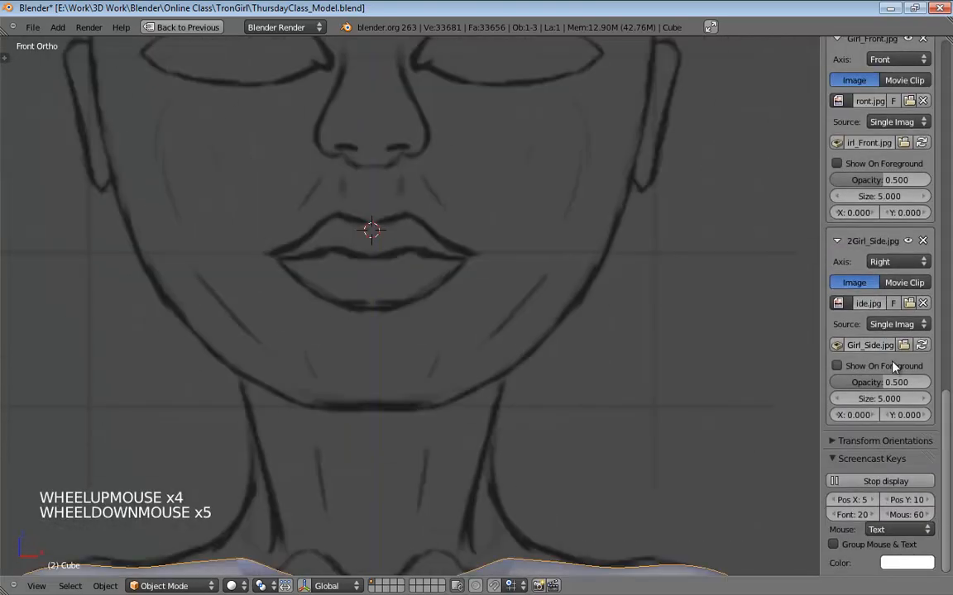
Set the 3D cursor's X location to 0
{"action": "scroll", "coordinate": [893, 367], "scroll_direction": "up", "scroll_amount": 20}
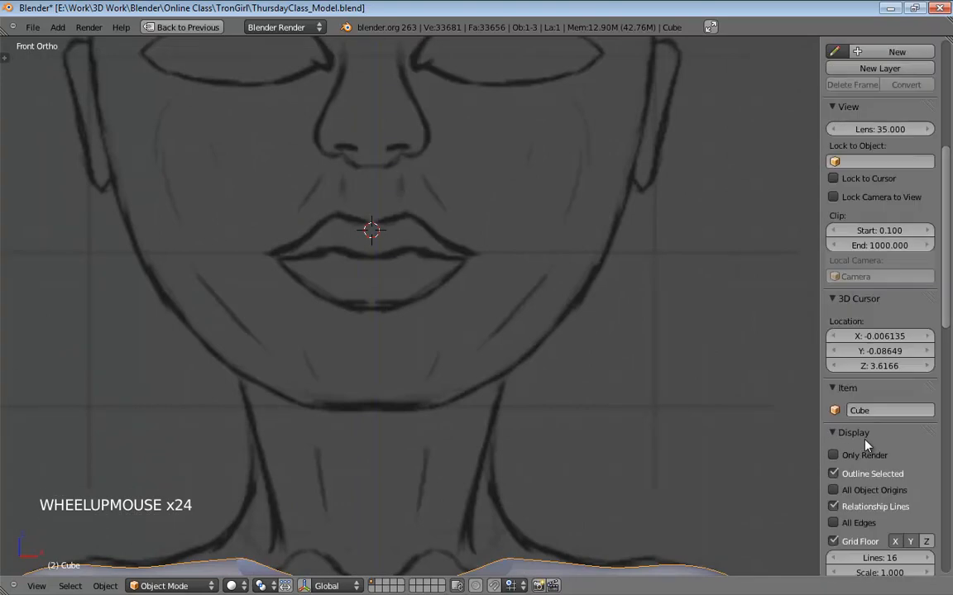
{"action": "scroll", "coordinate": [866, 444], "scroll_direction": "up", "scroll_amount": 17}
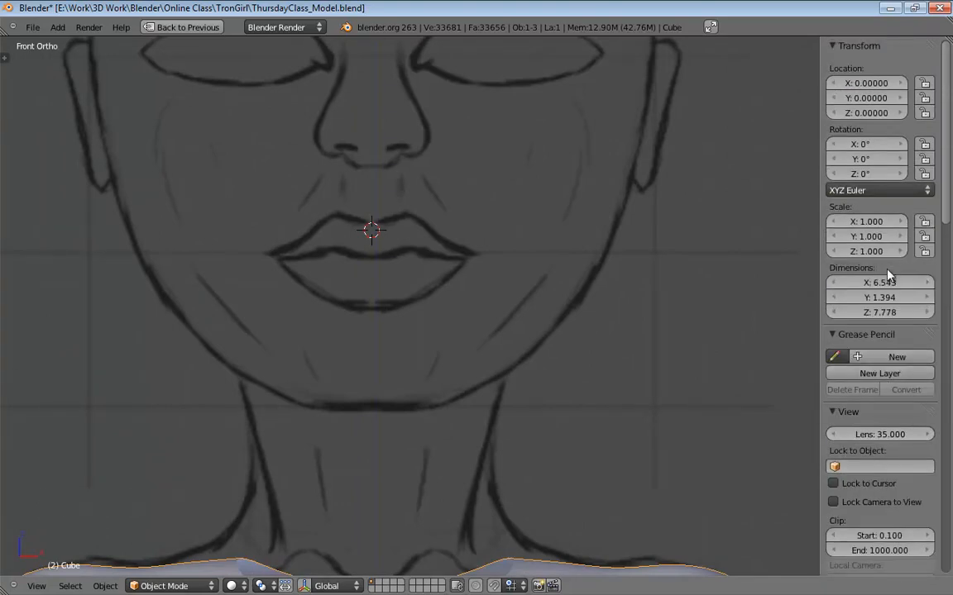
{"action": "scroll", "coordinate": [889, 276], "scroll_direction": "down", "scroll_amount": 9}
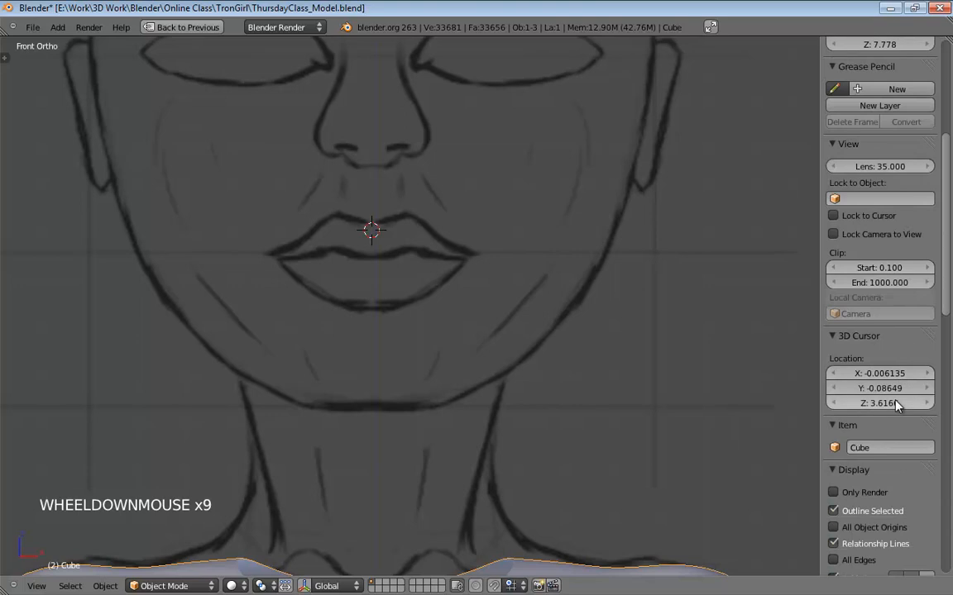
{"action": "left_click", "coordinate": [889, 374]}
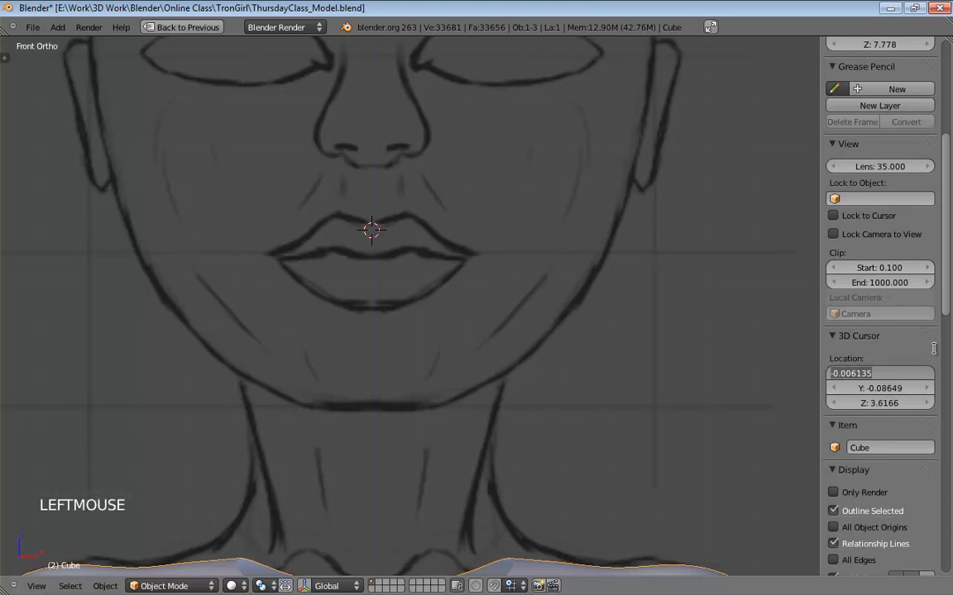
{"action": "type", "text": "0"}
{"action": "key", "text": "Return"}
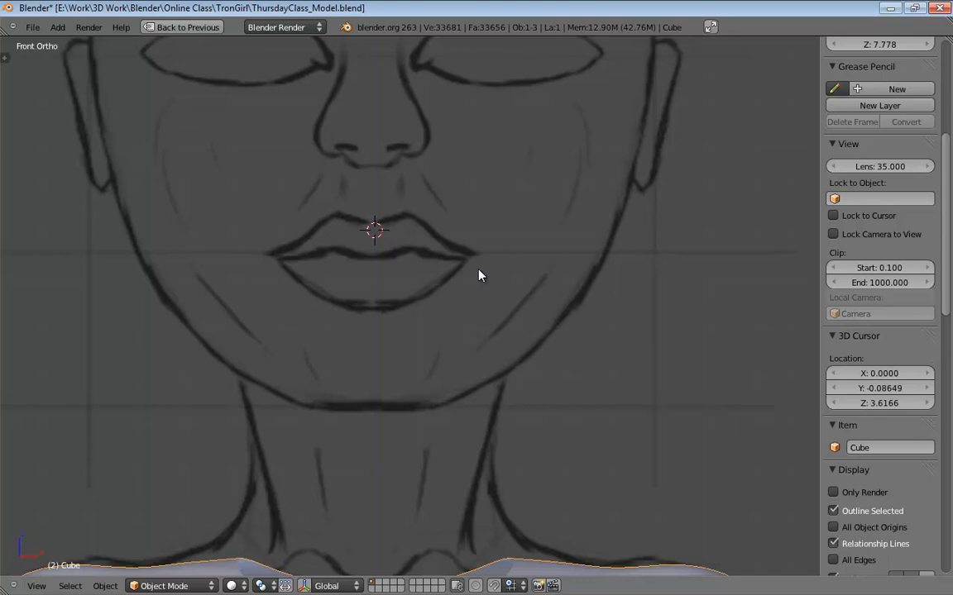
Place the 3D cursor on the front of the upper lip in the side reference drawing
{"action": "key", "text": "KP_3"}
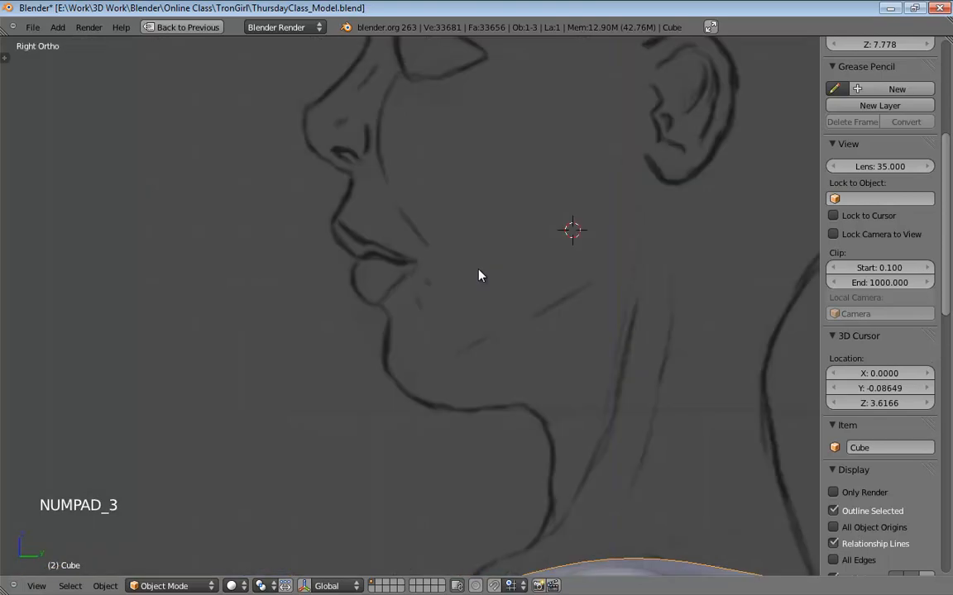
{"action": "right_click", "coordinate": [340, 241]}
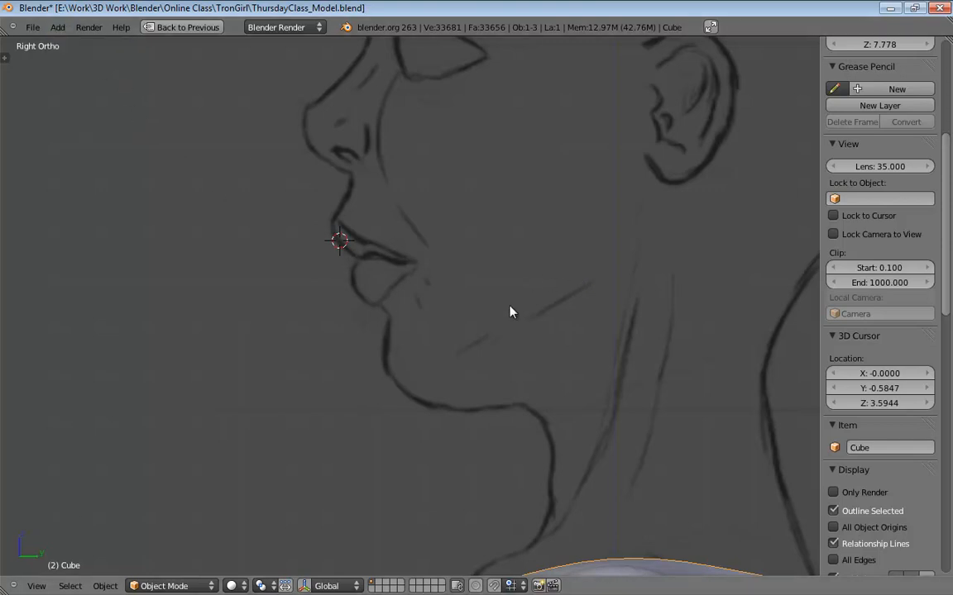
{"action": "key", "text": "shift+a"}
Enter Edit Mode on the body mesh and add a plane at the 3D cursor
{"action": "middle_click_drag", "start_coordinate": [397, 203], "coordinate": [559, 271]}
{"action": "scroll", "coordinate": [551, 319], "scroll_direction": "down", "scroll_amount": 11}
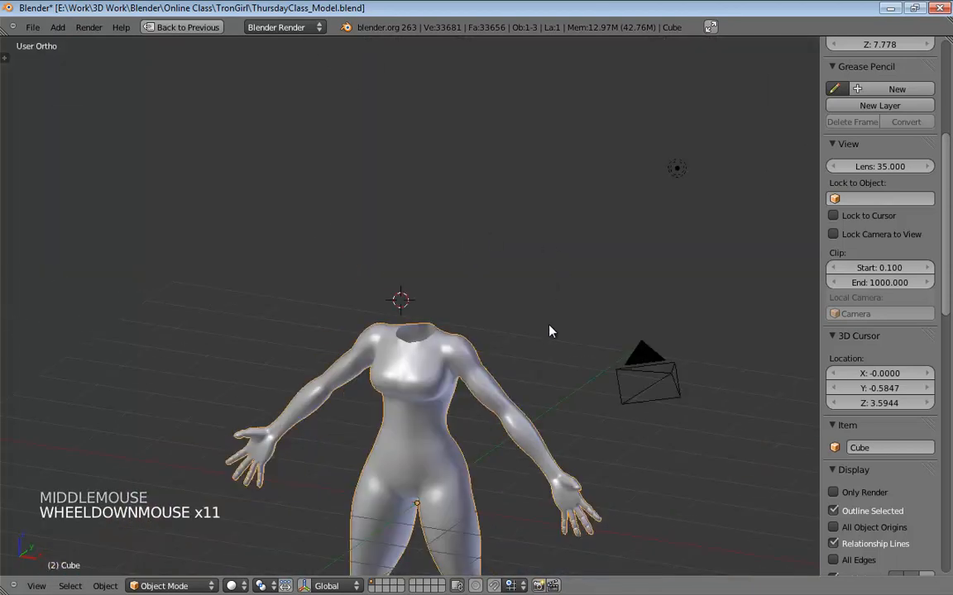
{"action": "scroll", "coordinate": [550, 347], "scroll_direction": "down", "scroll_amount": 1}
{"action": "middle_click_drag", "start_coordinate": [549, 365], "coordinate": [531, 221], "text": "shift"}
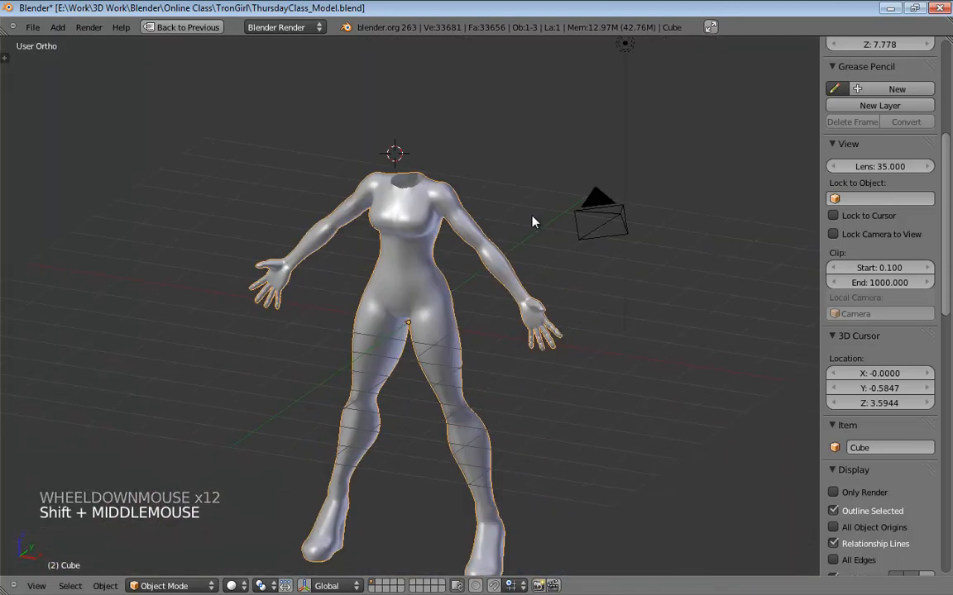
{"action": "key", "text": "KP_5"}
{"action": "key", "text": "Tab"}
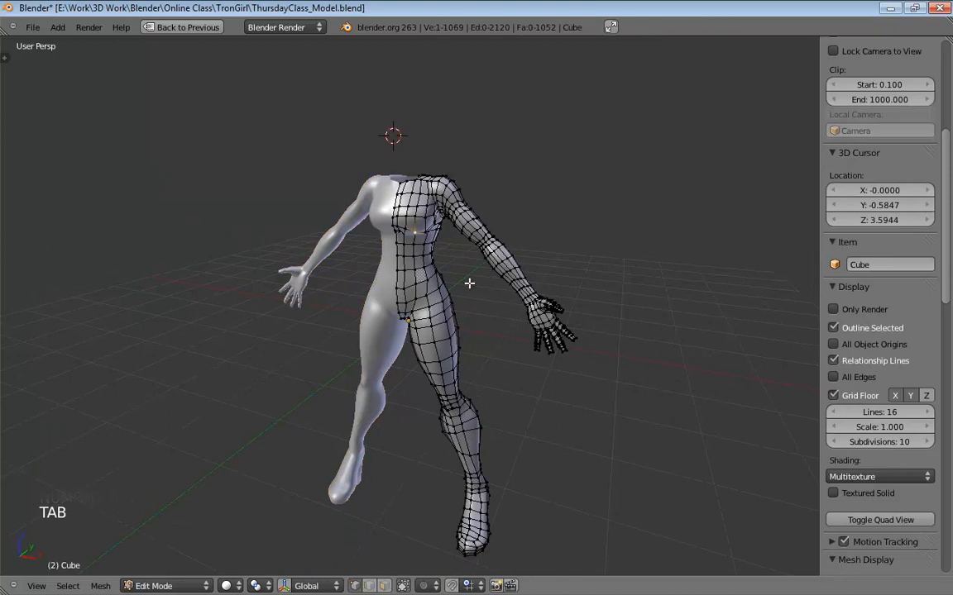
{"action": "middle_click_drag", "start_coordinate": [469, 282], "coordinate": [499, 244]}
{"action": "left_click", "coordinate": [510, 230]}
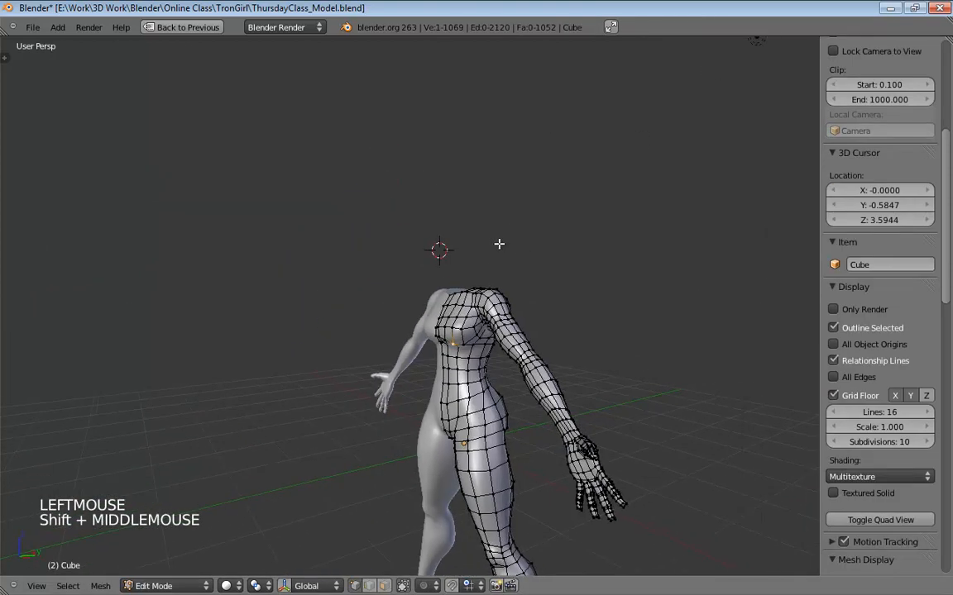
{"action": "scroll", "coordinate": [499, 244], "scroll_direction": "up", "scroll_amount": 4}
{"action": "key", "text": "shift+a"}
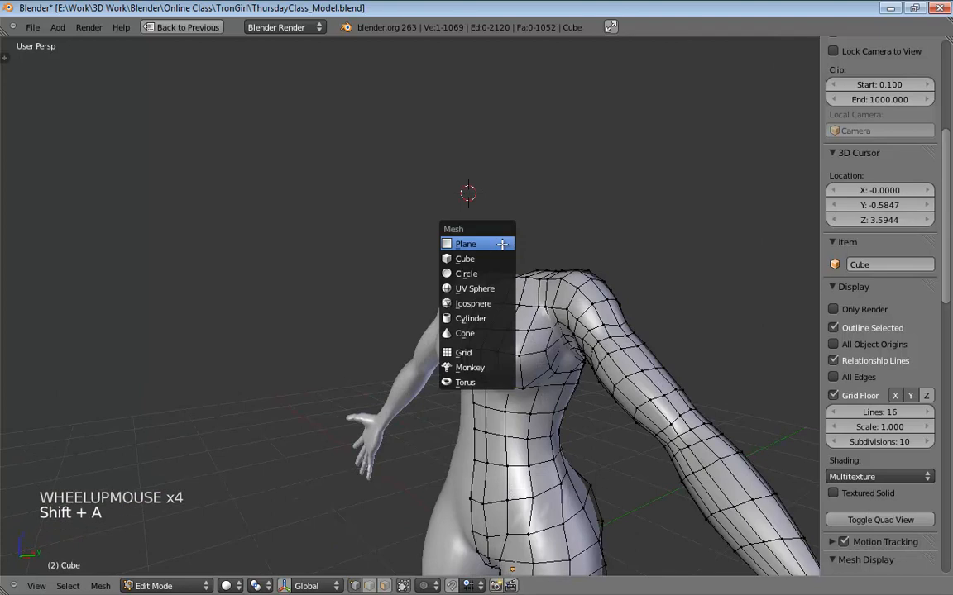
{"action": "left_click", "coordinate": [502, 244]}
Scale the new plane down in the side view to roughly the height of the upper lip
{"action": "middle_click_drag", "start_coordinate": [502, 245], "coordinate": [600, 209]}
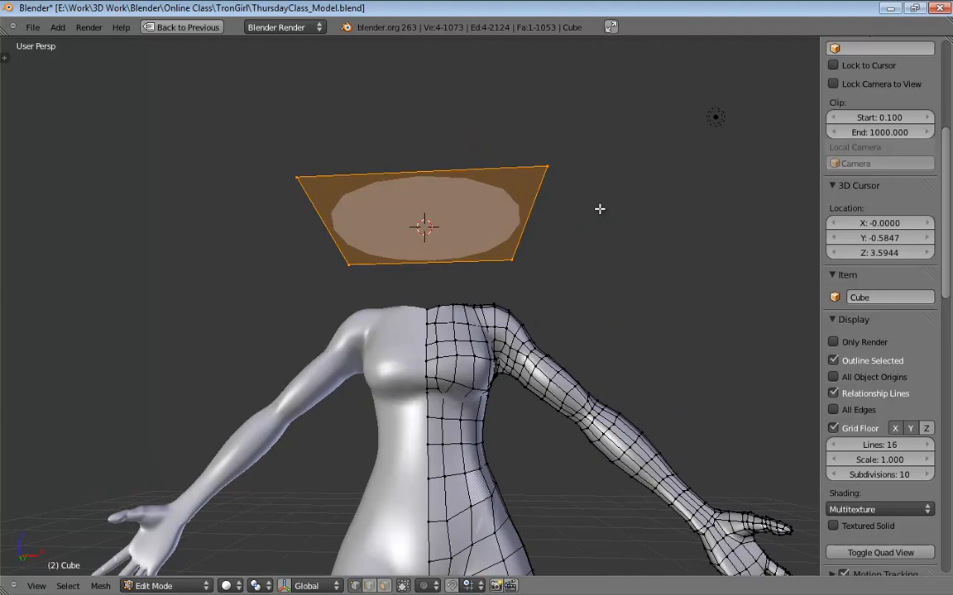
{"action": "key", "text": "KP_1"}
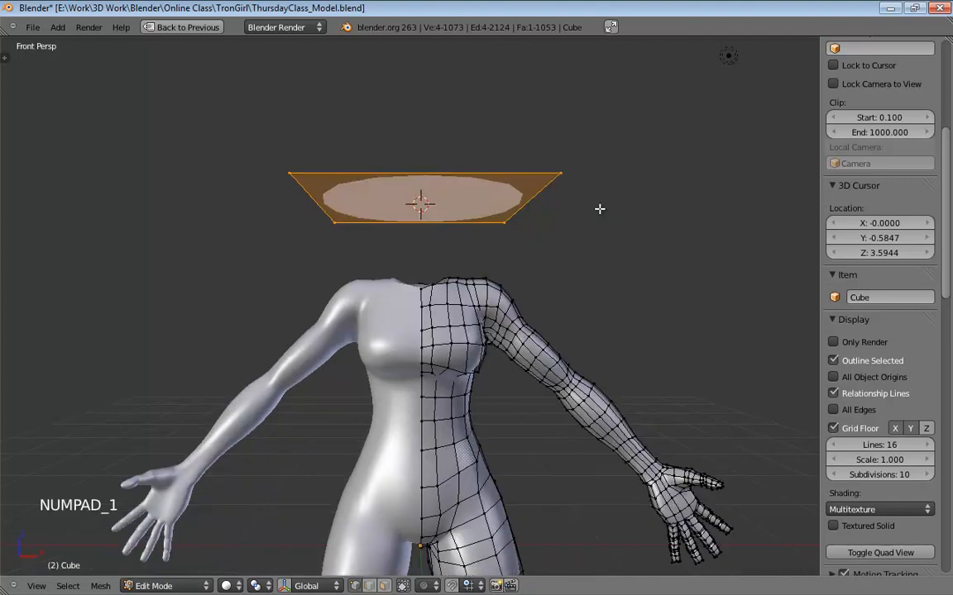
{"action": "key", "text": "KP_3"}
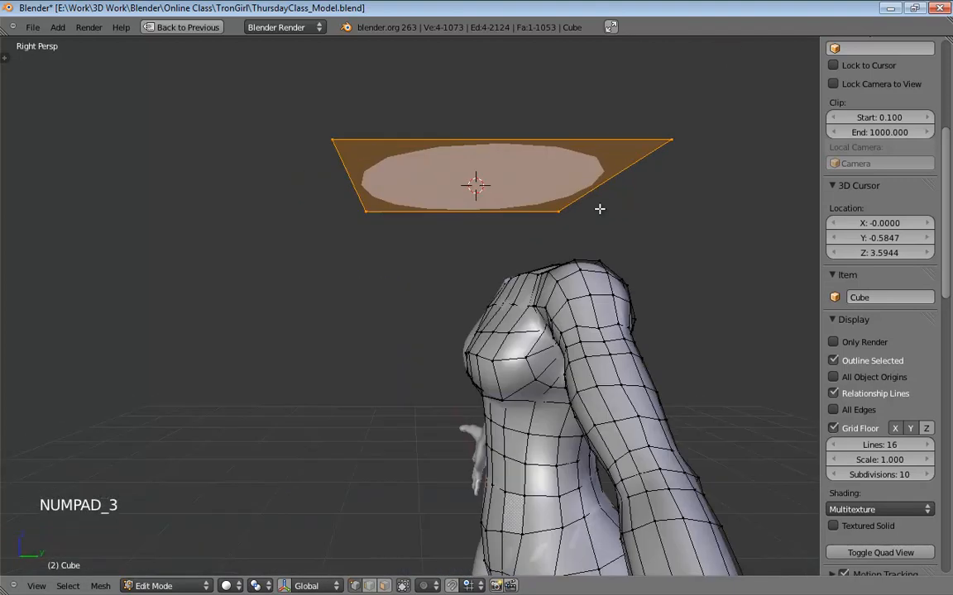
{"action": "key", "text": "KP_5"}
{"action": "middle_click_drag", "start_coordinate": [574, 213], "coordinate": [557, 334], "text": "shift"}
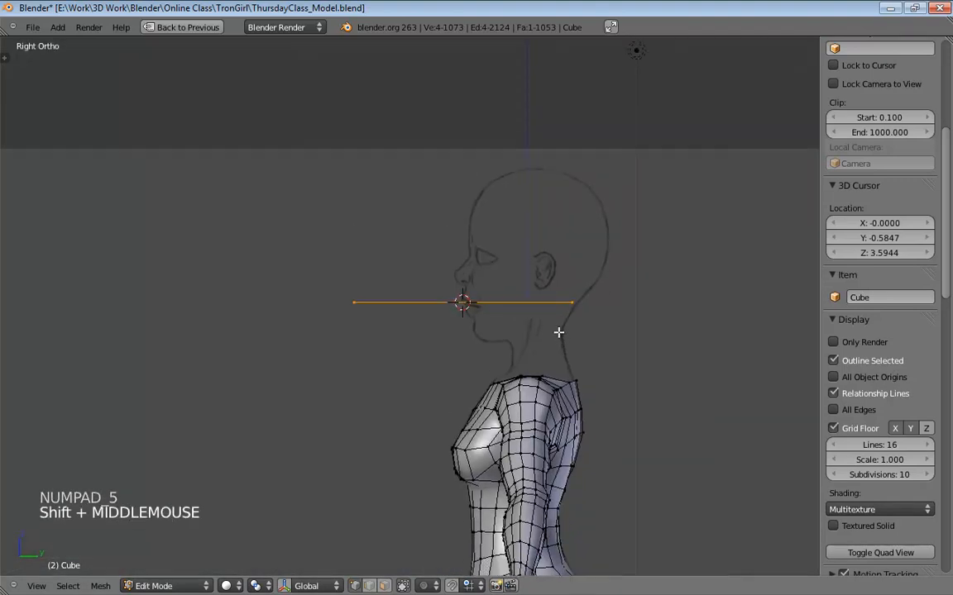
{"action": "scroll", "coordinate": [553, 335], "scroll_direction": "up", "scroll_amount": 4}
{"action": "scroll", "coordinate": [550, 337], "scroll_direction": "up", "scroll_amount": 2}
{"action": "middle_click_drag", "start_coordinate": [602, 310], "coordinate": [361, 310], "text": "shift"}
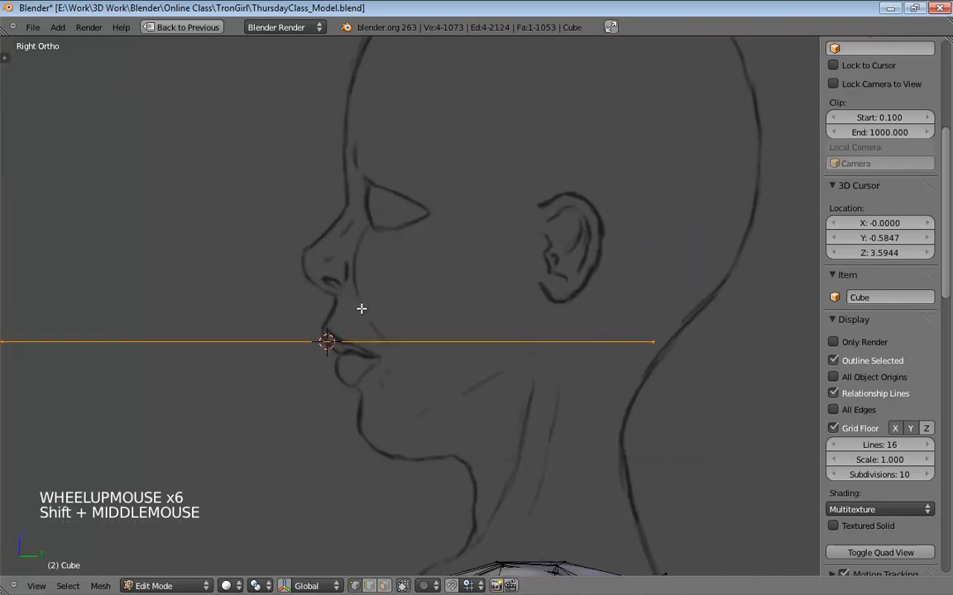
{"action": "key", "text": "s"}
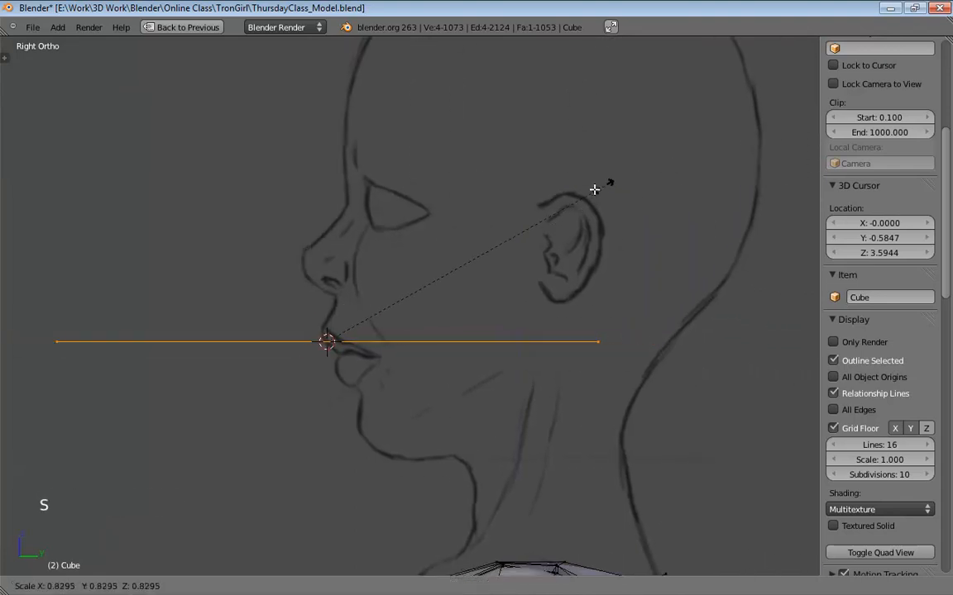
{"action": "left_click", "coordinate": [338, 333]}
Rotate the small plane in the side view to follow the slope of the upper lip profile
{"action": "middle_click_drag", "start_coordinate": [338, 333], "coordinate": [511, 313], "text": "shift"}
{"action": "scroll", "coordinate": [417, 310], "scroll_direction": "up", "scroll_amount": 8}
{"action": "key", "text": "r"}
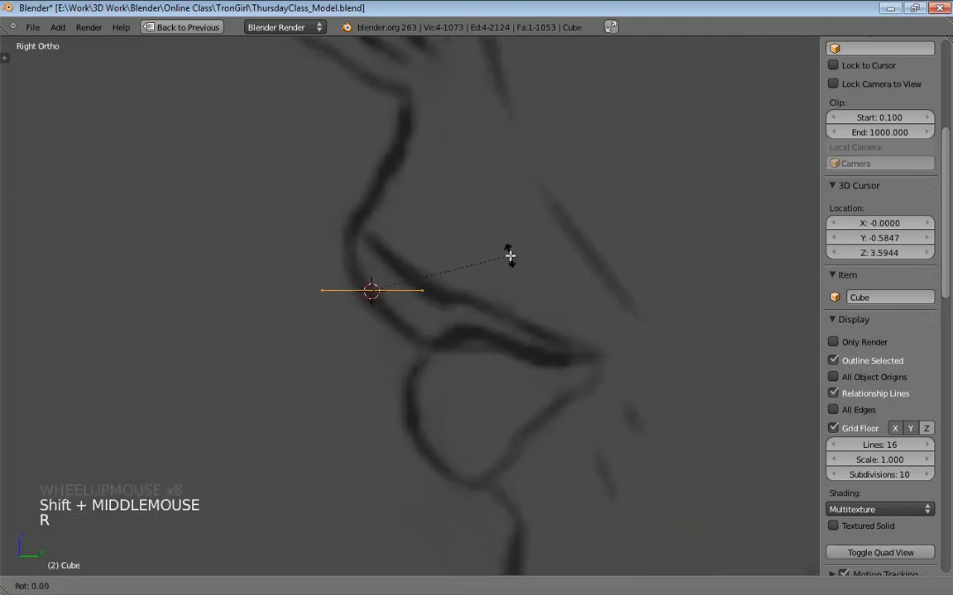
{"action": "left_click", "coordinate": [258, 204]}
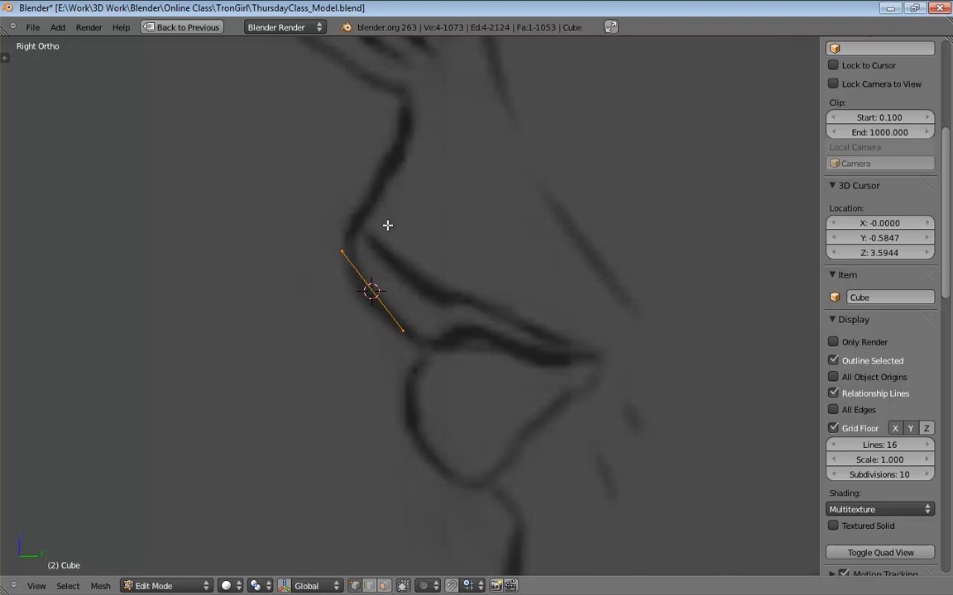
Move and enlarge the plane in the side view so it spans the upper lip from its peak to the mouth line
{"action": "key", "text": "g"}
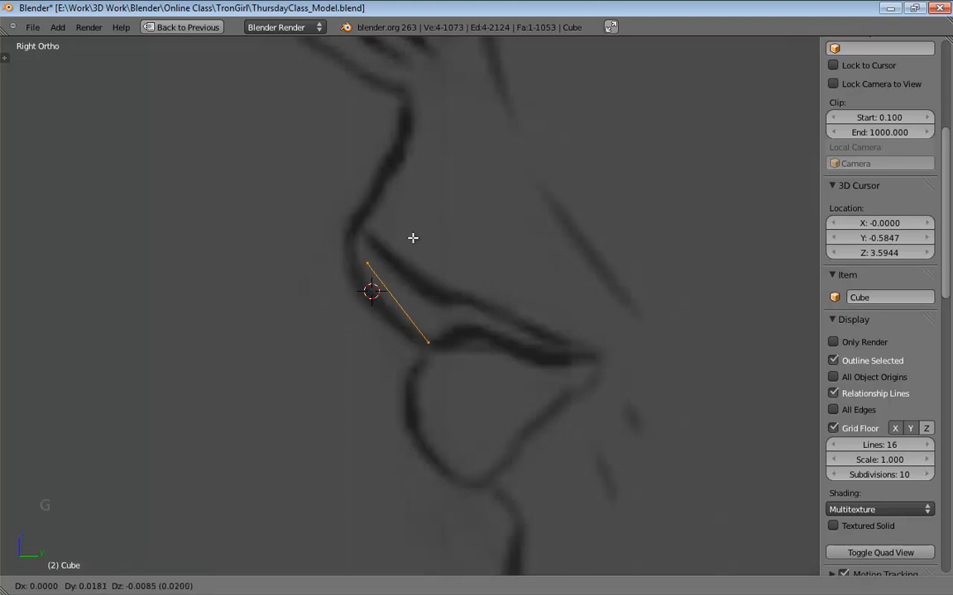
{"action": "left_click", "coordinate": [415, 239]}
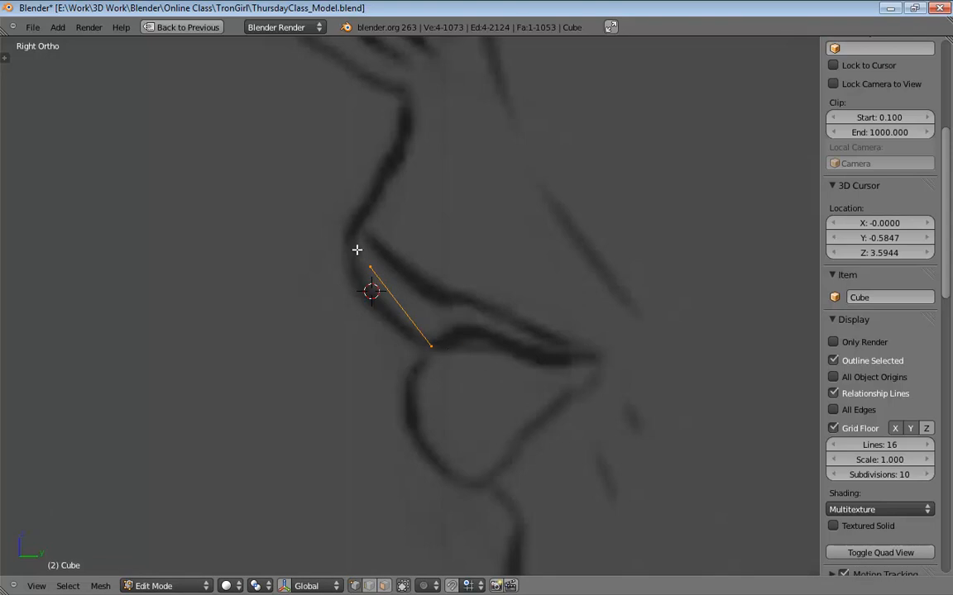
{"action": "key", "text": "s"}
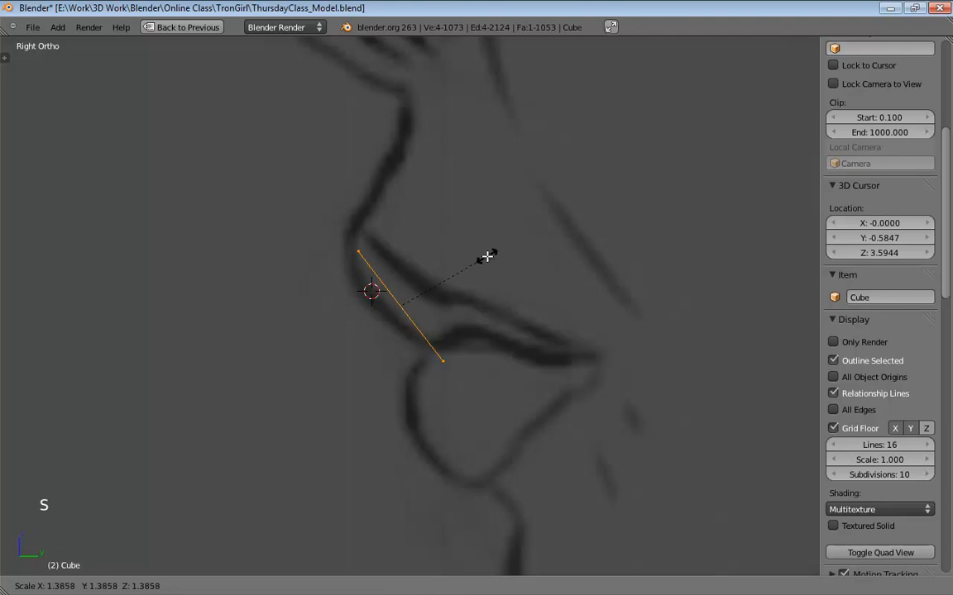
{"action": "left_click", "coordinate": [454, 253]}
{"action": "key", "text": "g"}
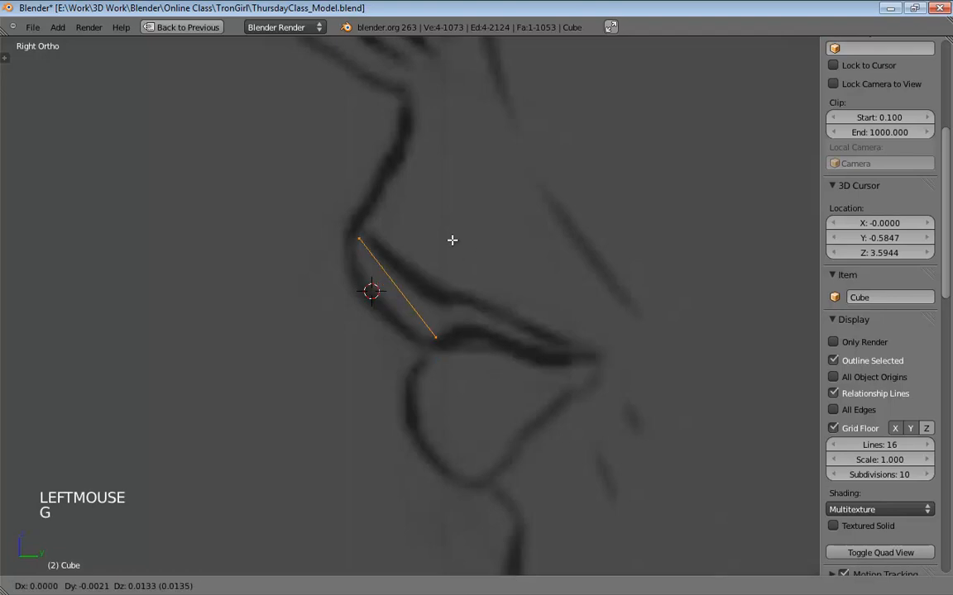
{"action": "left_click", "coordinate": [450, 245]}
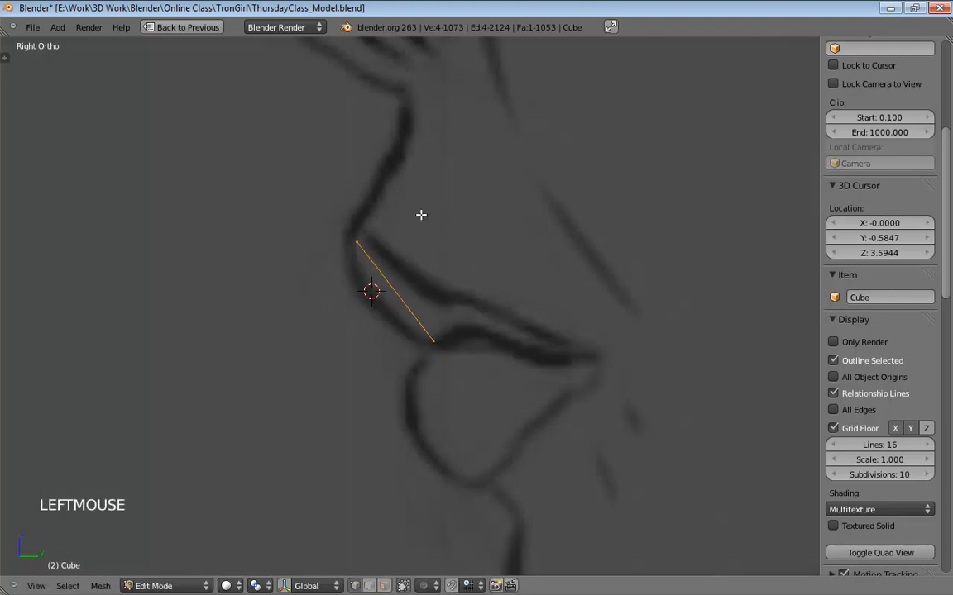
{"action": "key", "text": "s"}
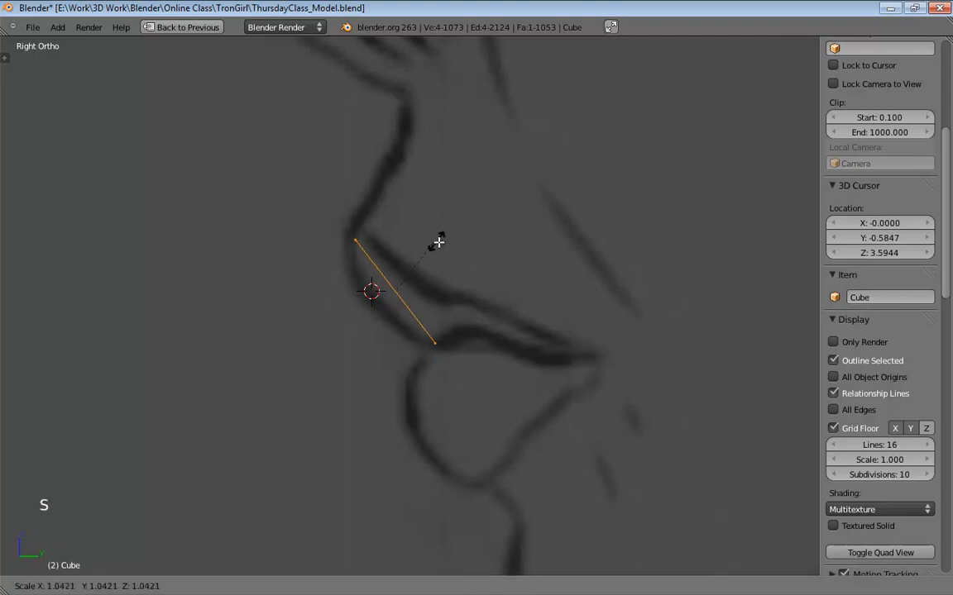
{"action": "left_click", "coordinate": [456, 248]}
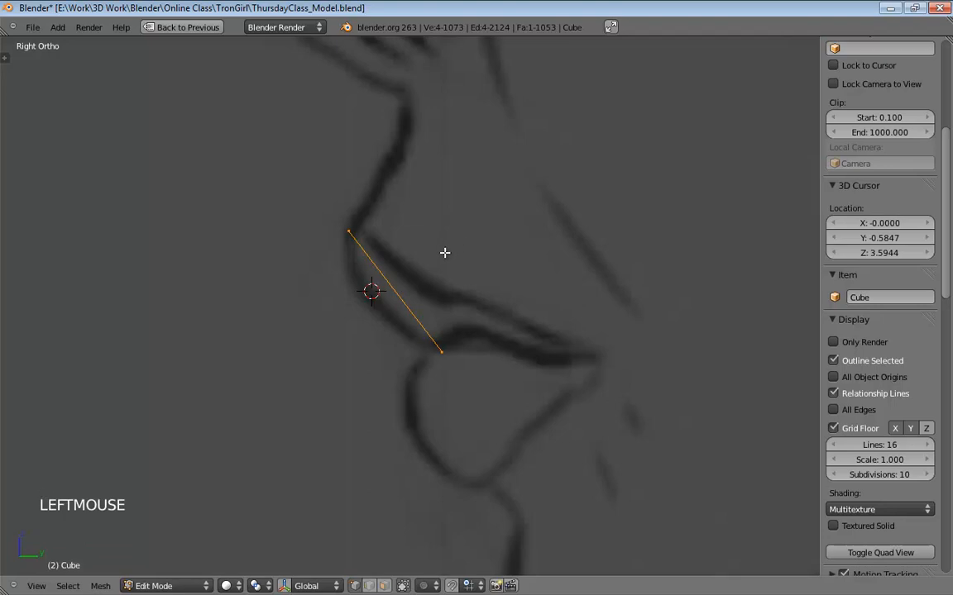
{"action": "key", "text": "g"}
{"action": "left_click", "coordinate": [443, 248]}
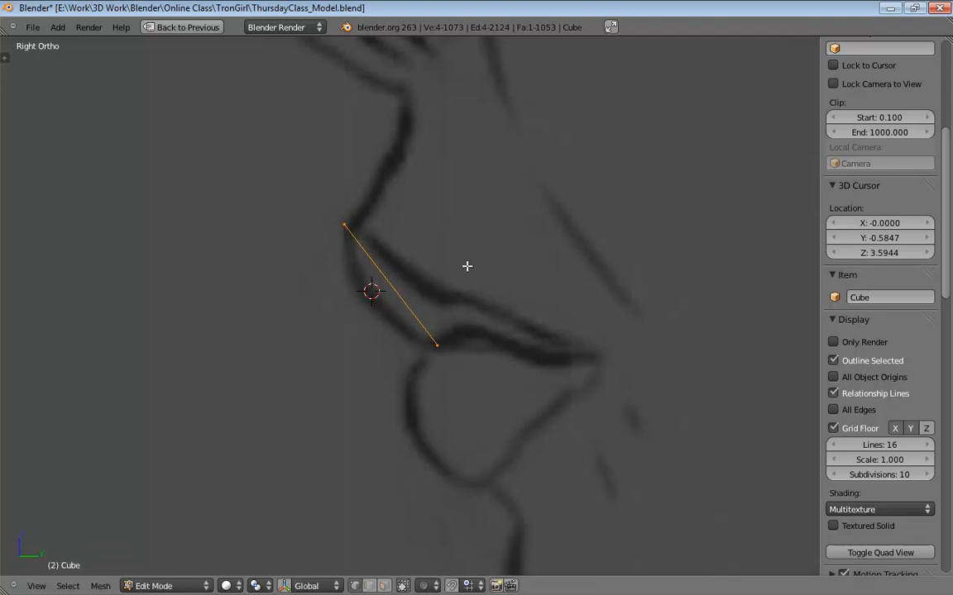
Move the plane sideways in the front view until it clips at the mirror centre line, leaving a narrow half beside the lip's middle
{"action": "key", "text": "KP_1"}
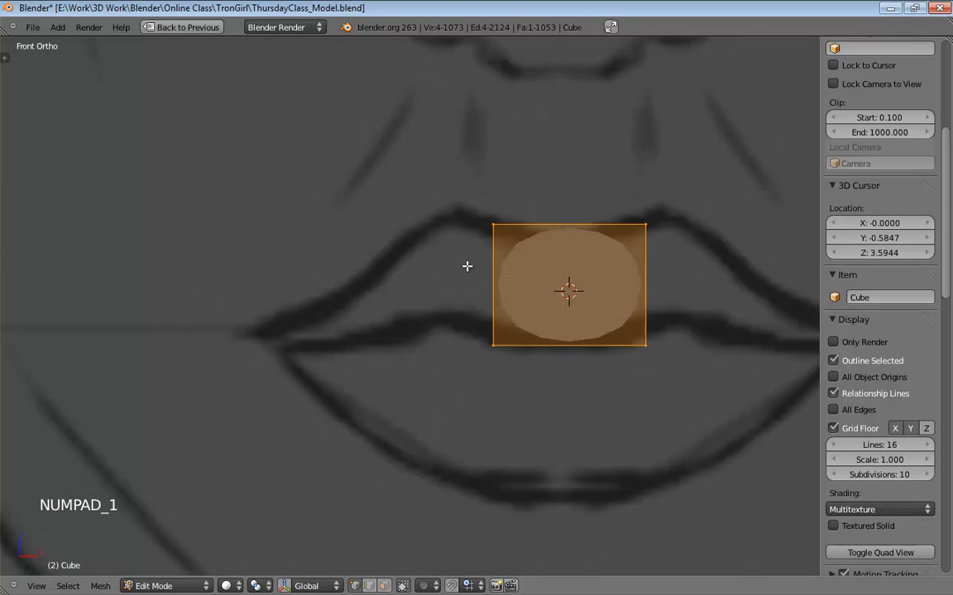
{"action": "middle_click_drag", "start_coordinate": [585, 346], "coordinate": [416, 386], "text": "shift"}
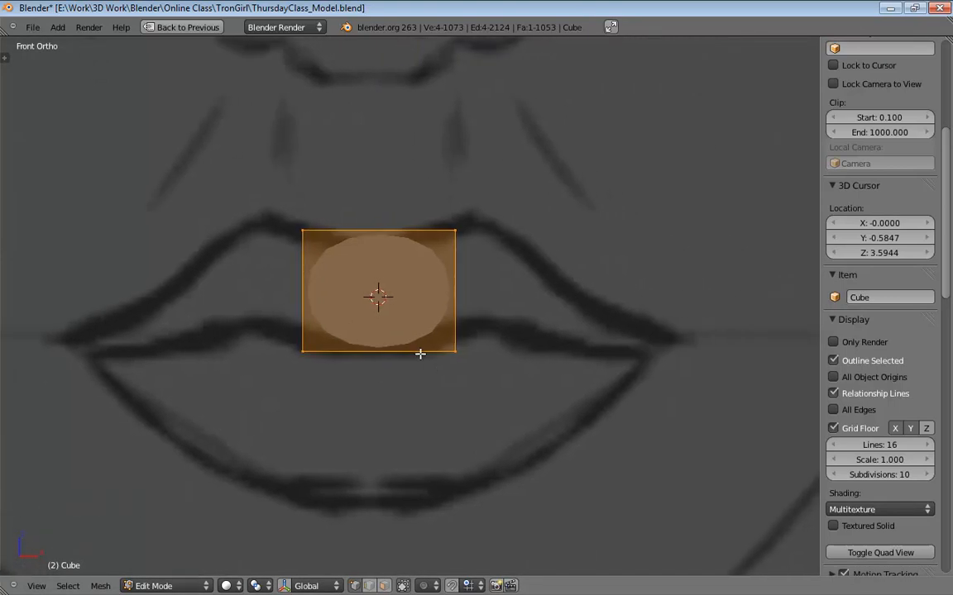
{"action": "key", "text": "g"}
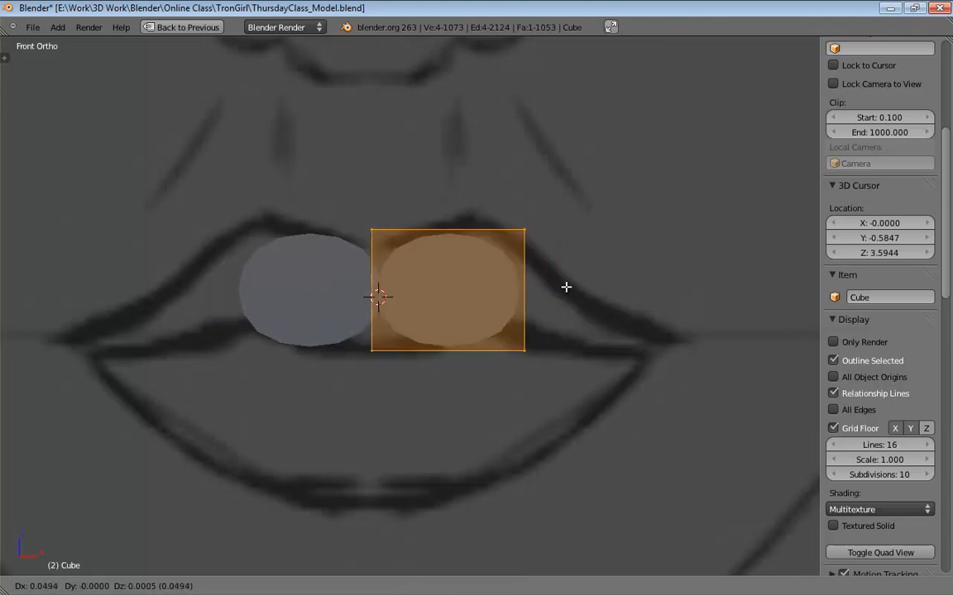
{"action": "left_click", "coordinate": [610, 284]}
{"action": "key", "text": "g"}
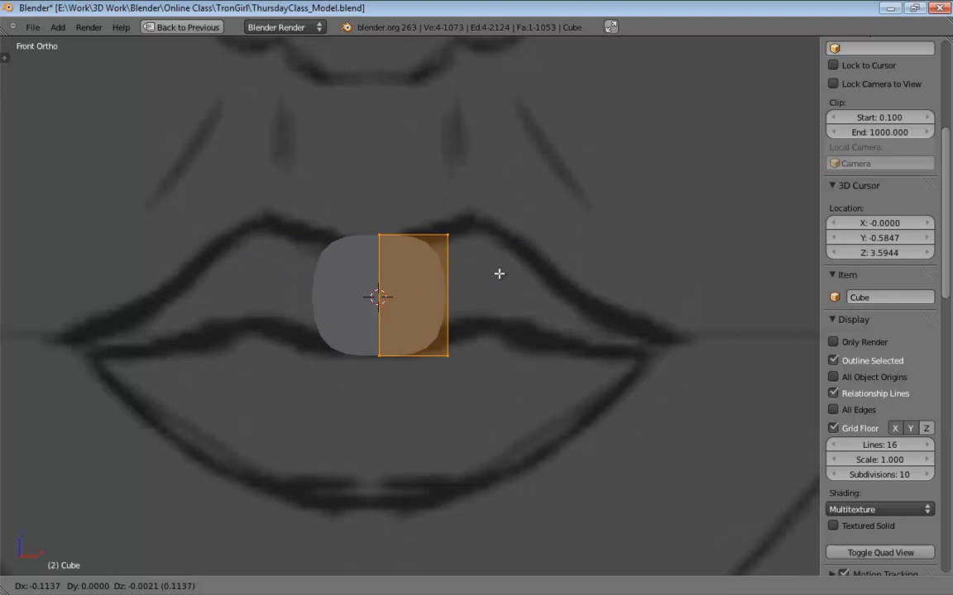
{"action": "left_click", "coordinate": [498, 272]}
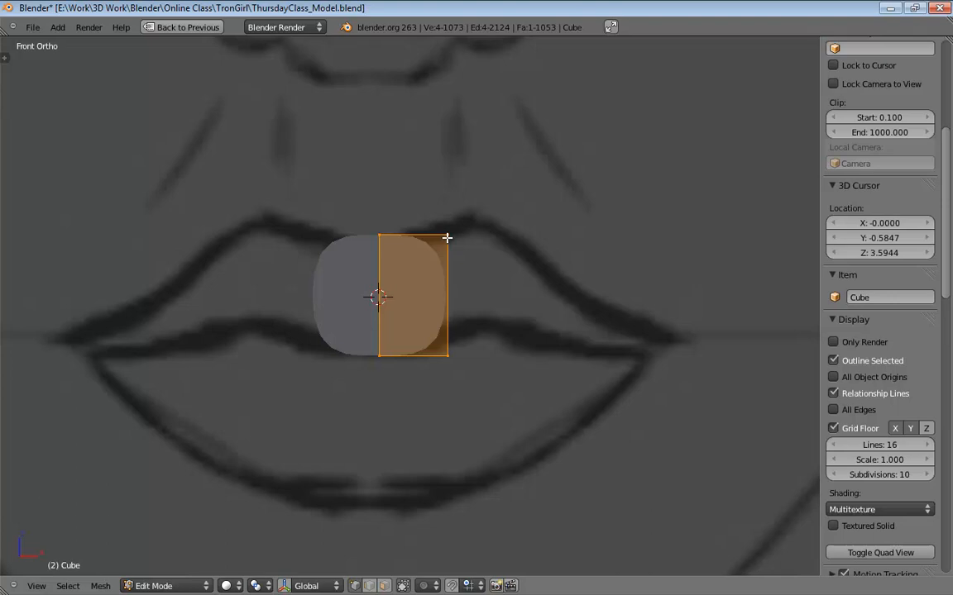
Reposition the plane's two upper corners and its outer lower corner in the front view to fit the centre of the upper lip
{"action": "key", "text": "KP_1"}
{"action": "key", "text": "KP_3"}
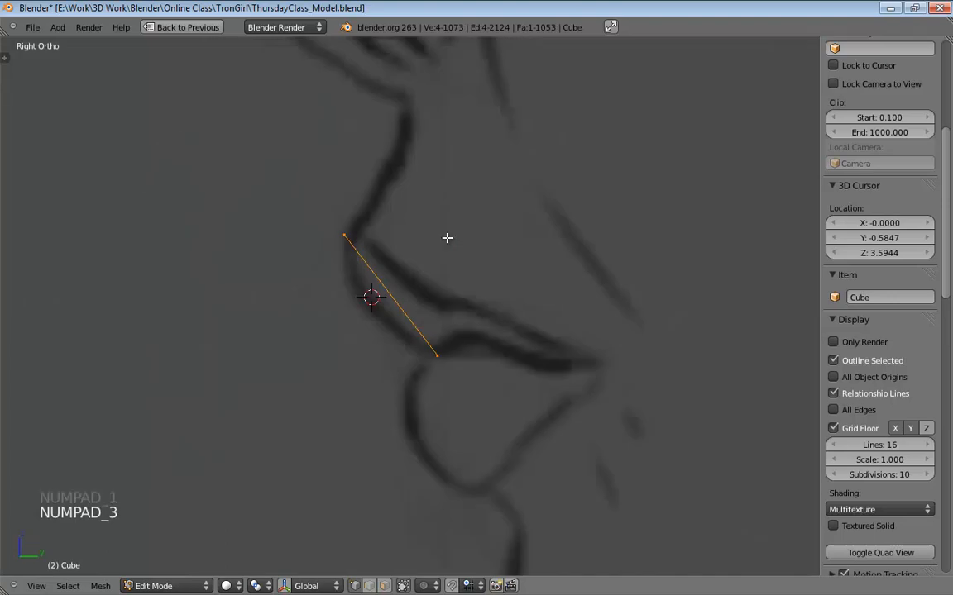
{"action": "key", "text": "KP_1"}
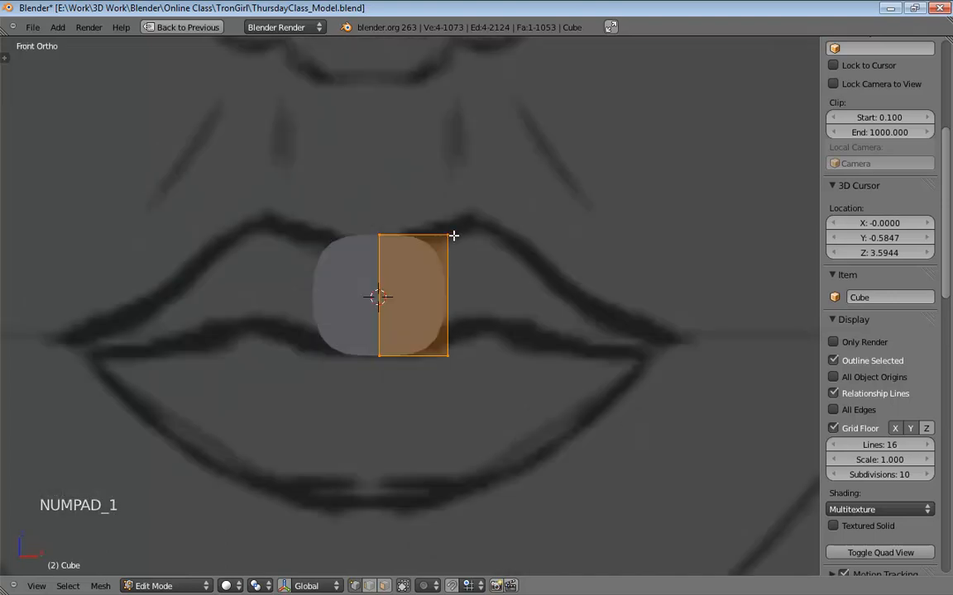
{"action": "left_click_drag", "start_coordinate": [381, 235], "coordinate": [379, 250]}
{"action": "left_click_drag", "start_coordinate": [447, 238], "coordinate": [478, 219]}
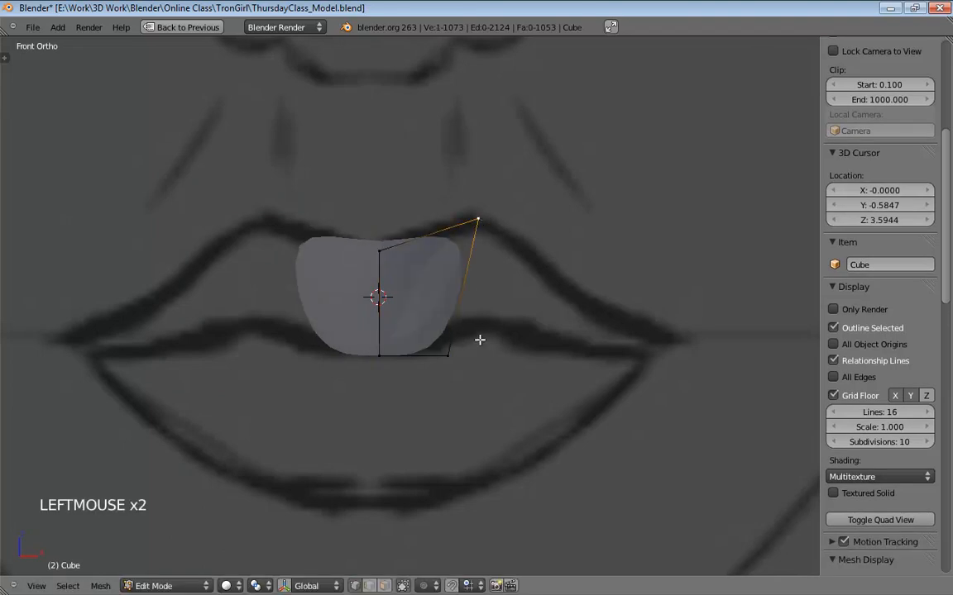
{"action": "left_click_drag", "start_coordinate": [448, 355], "coordinate": [470, 313]}
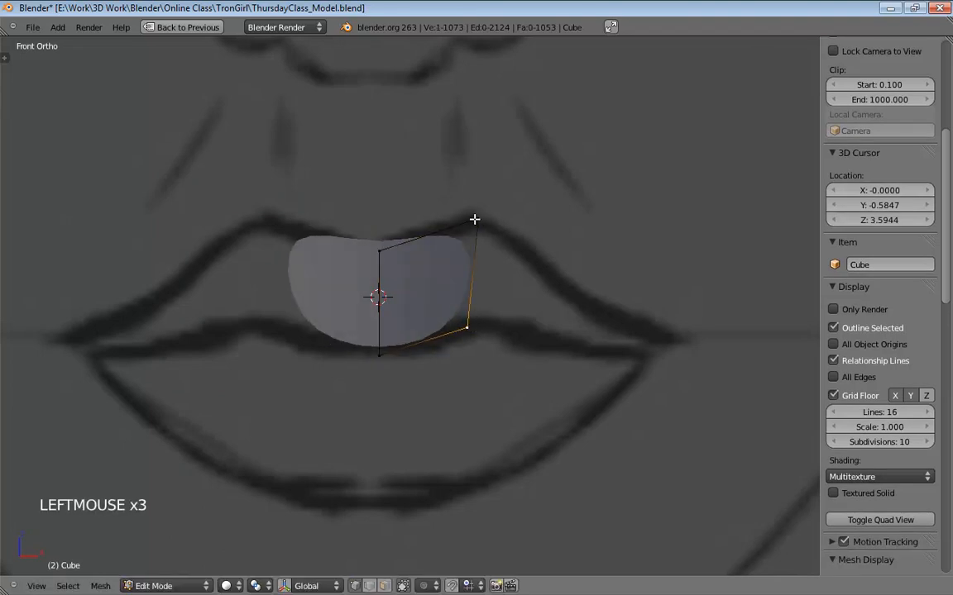
{"action": "left_click_drag", "start_coordinate": [476, 219], "coordinate": [485, 221]}
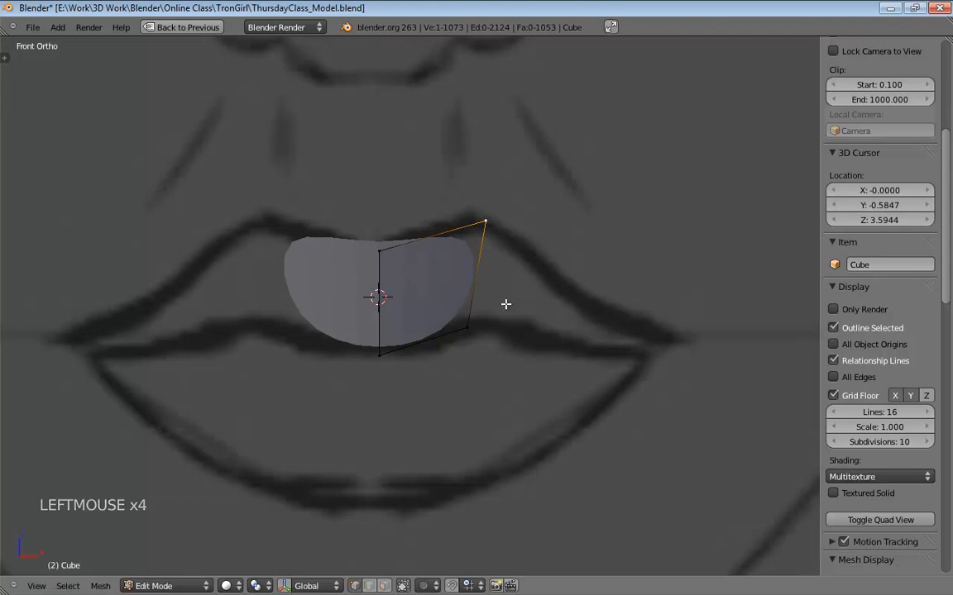
{"action": "left_click_drag", "start_coordinate": [468, 330], "coordinate": [481, 318]}
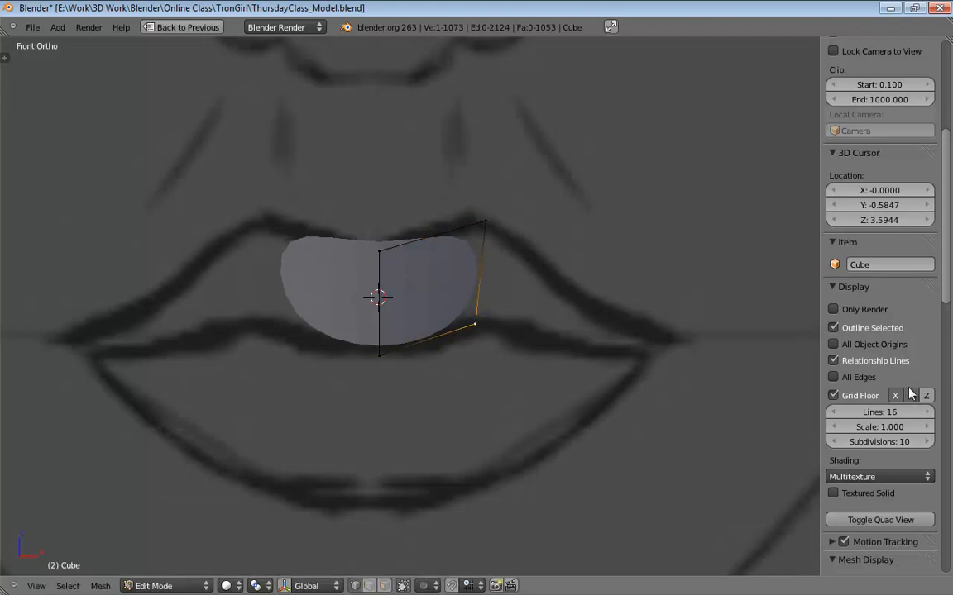
Turn off the Subdivision Surface preview in Edit Mode and refine the face's corners in wireframe against the front lip outline
{"action": "key", "text": "ctrl+Up"}
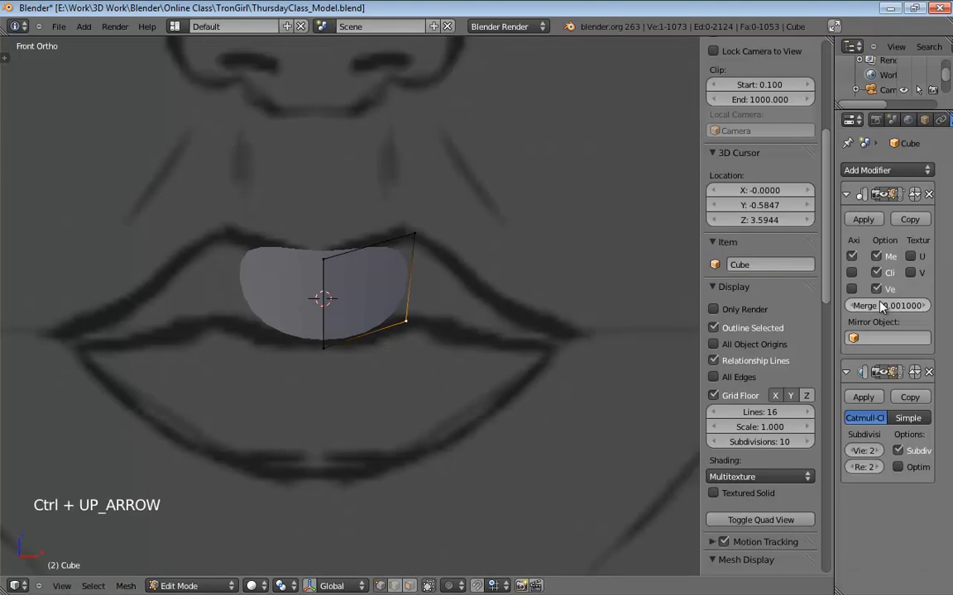
{"action": "left_click", "coordinate": [888, 375]}
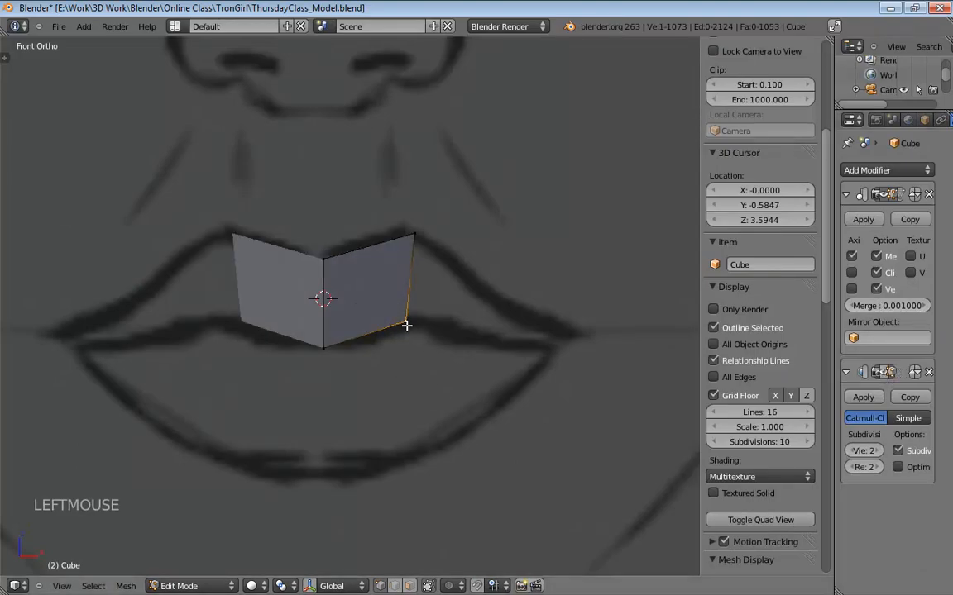
{"action": "left_click_drag", "start_coordinate": [405, 324], "coordinate": [394, 311]}
{"action": "key", "text": "z"}
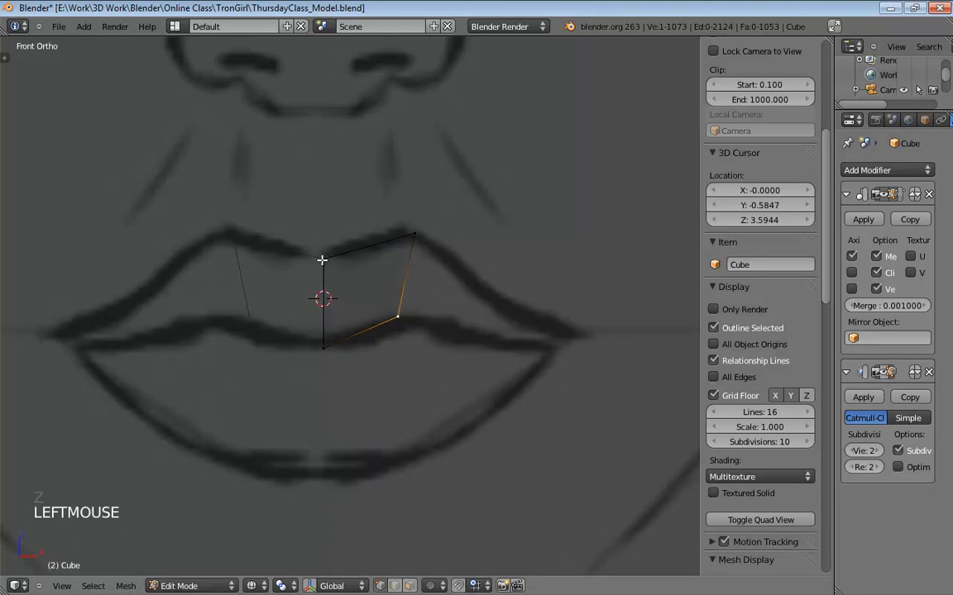
{"action": "mouse_move", "coordinate": [323, 259]}
{"action": "left_mouse_down"}
{"action": "mouse_move", "coordinate": [331, 282]}
{"action": "mouse_move", "coordinate": [331, 265]}
{"action": "left_mouse_up"}
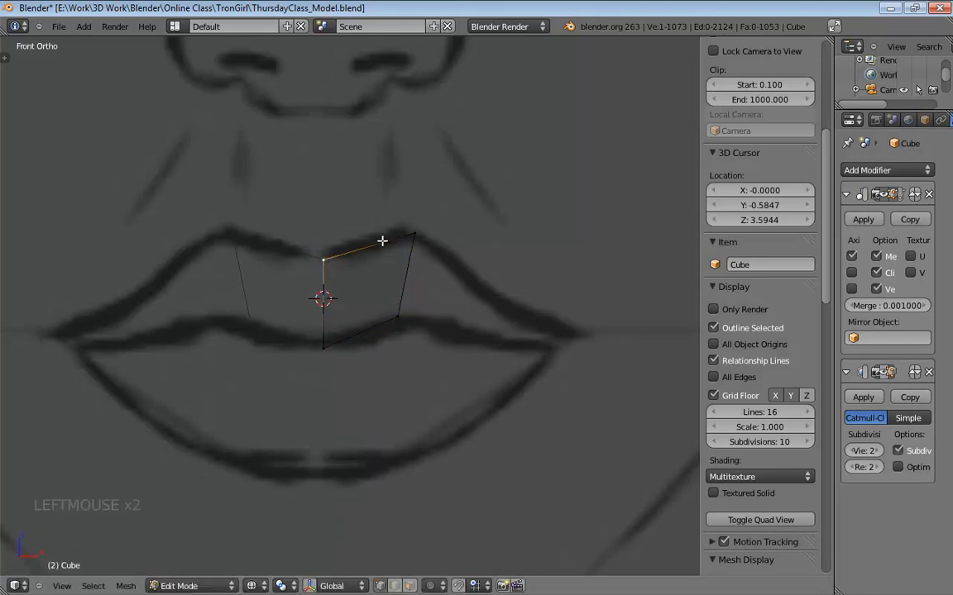
{"action": "left_click_drag", "start_coordinate": [415, 235], "coordinate": [411, 234]}
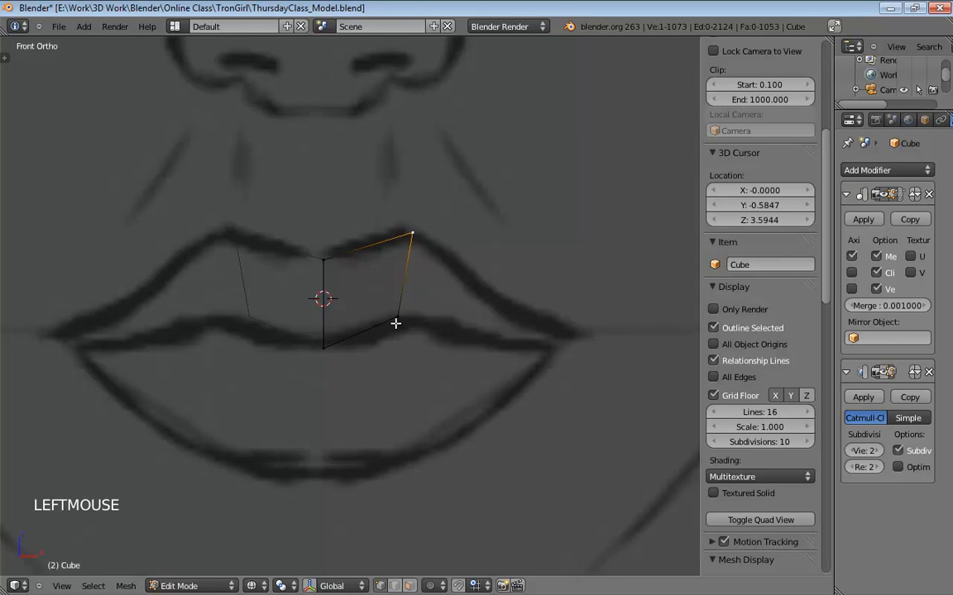
{"action": "left_click_drag", "start_coordinate": [398, 321], "coordinate": [405, 319]}
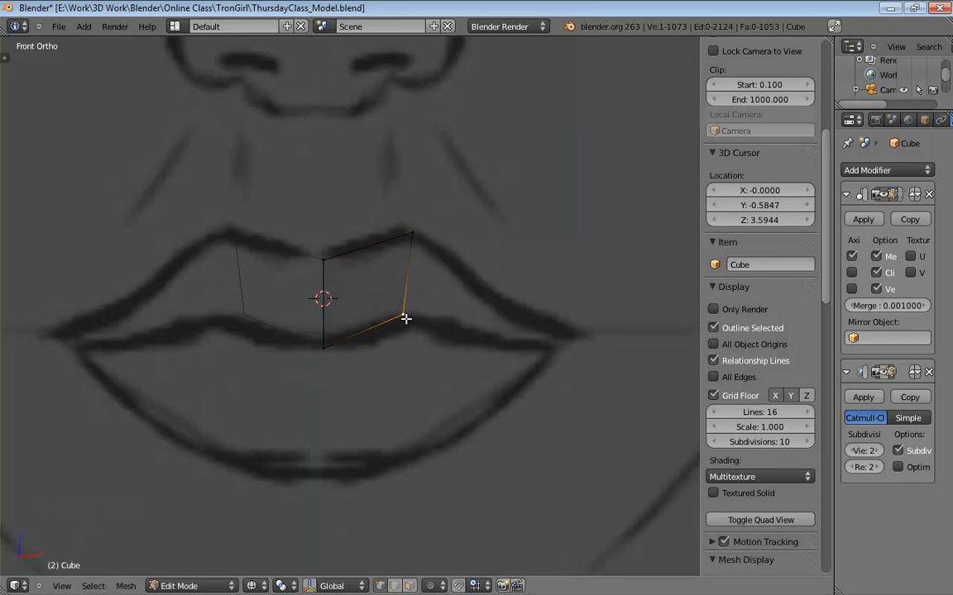
Shift the face's two outer vertices backward in the side view so the upper lip curves away from its centre
{"action": "key", "text": "KP_3"}
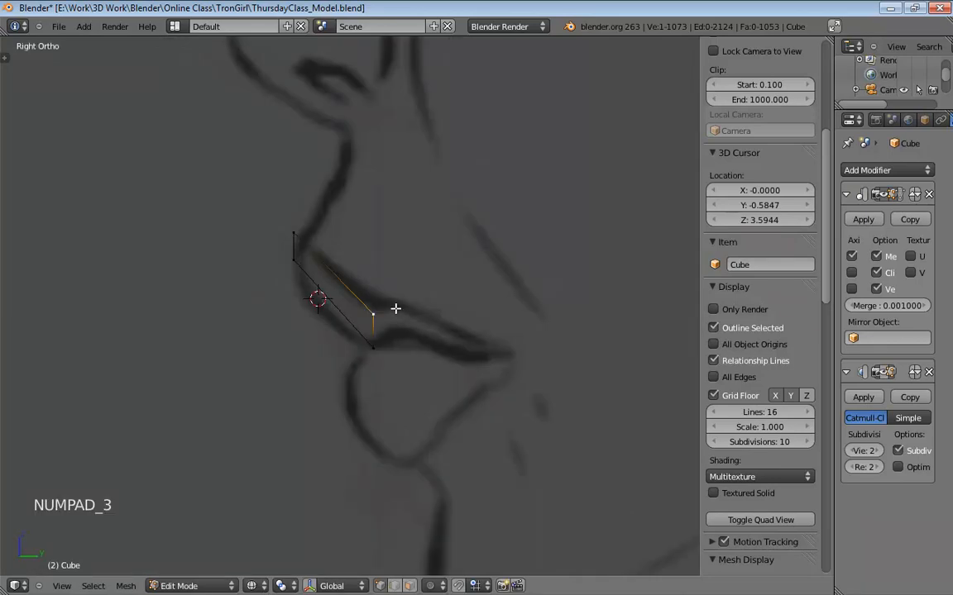
{"action": "left_click_drag", "start_coordinate": [379, 311], "coordinate": [393, 329]}
{"action": "left_click", "coordinate": [307, 238], "text": "ctrl"}
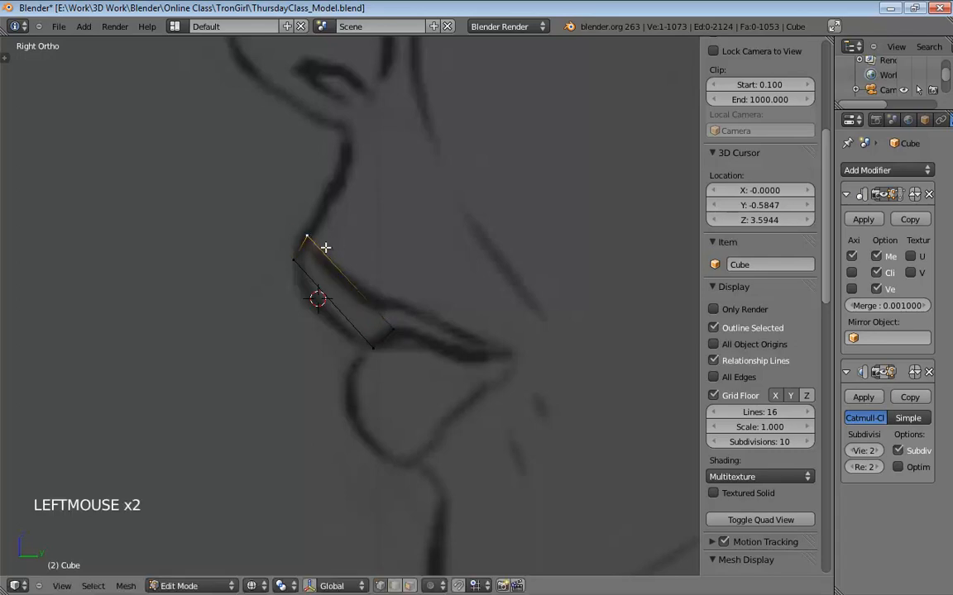
{"action": "left_click_drag", "start_coordinate": [391, 331], "coordinate": [389, 334]}
Examine the upper lip face from the front, side and perspective views, switching from wireframe to solid shading
{"action": "key", "text": "KP_1"}
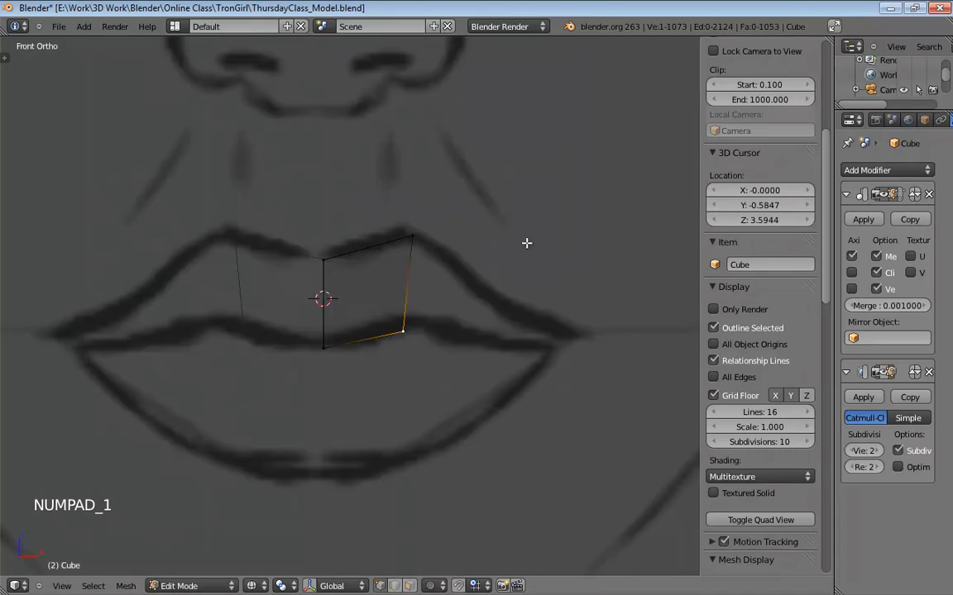
{"action": "key", "text": "KP_1"}
{"action": "key", "text": "KP_3"}
{"action": "key", "text": "KP_3"}
{"action": "key", "text": "KP_1"}
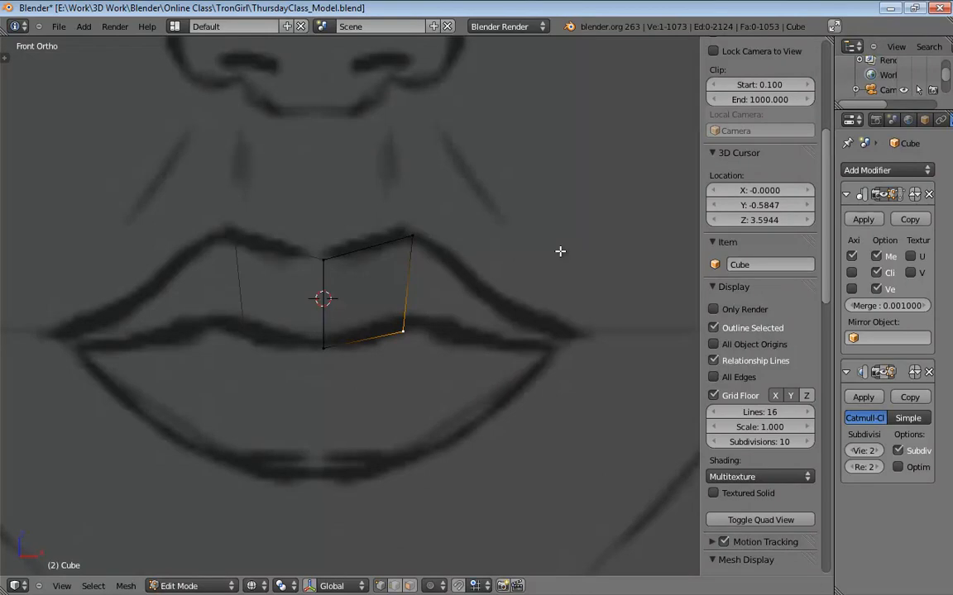
{"action": "middle_click_drag", "start_coordinate": [560, 251], "coordinate": [468, 269]}
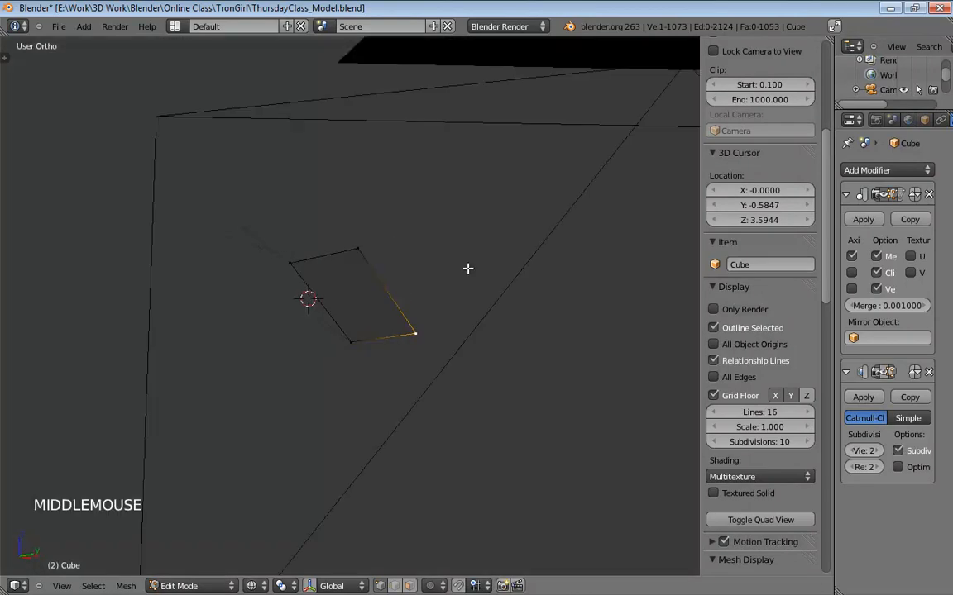
{"action": "key", "text": "KP_5"}
{"action": "scroll", "coordinate": [487, 329], "scroll_direction": "down", "scroll_amount": 7}
{"action": "mouse_move", "coordinate": [487, 329]}
{"action": "middle_mouse_down"}
{"action": "mouse_move", "coordinate": [455, 344]}
{"action": "mouse_move", "coordinate": [574, 282]}
{"action": "mouse_move", "coordinate": [648, 324]}
{"action": "mouse_move", "coordinate": [598, 349]}
{"action": "mouse_move", "coordinate": [515, 352]}
{"action": "mouse_move", "coordinate": [453, 332]}
{"action": "mouse_move", "coordinate": [457, 320]}
{"action": "mouse_move", "coordinate": [533, 289]}
{"action": "middle_mouse_up"}
{"action": "key", "text": "z"}
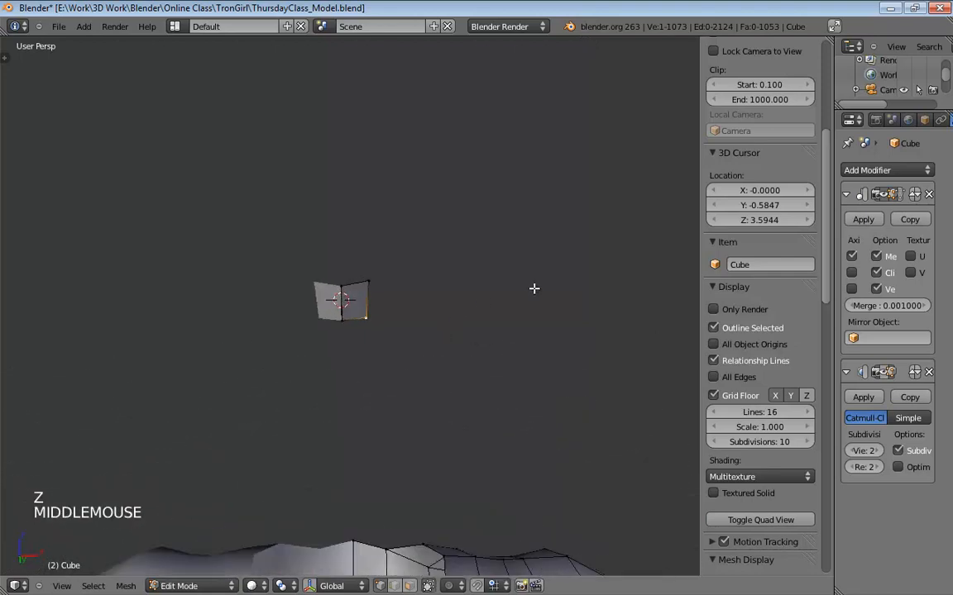
{"action": "key", "text": "KP_1"}
{"action": "key", "text": "KP_5"}
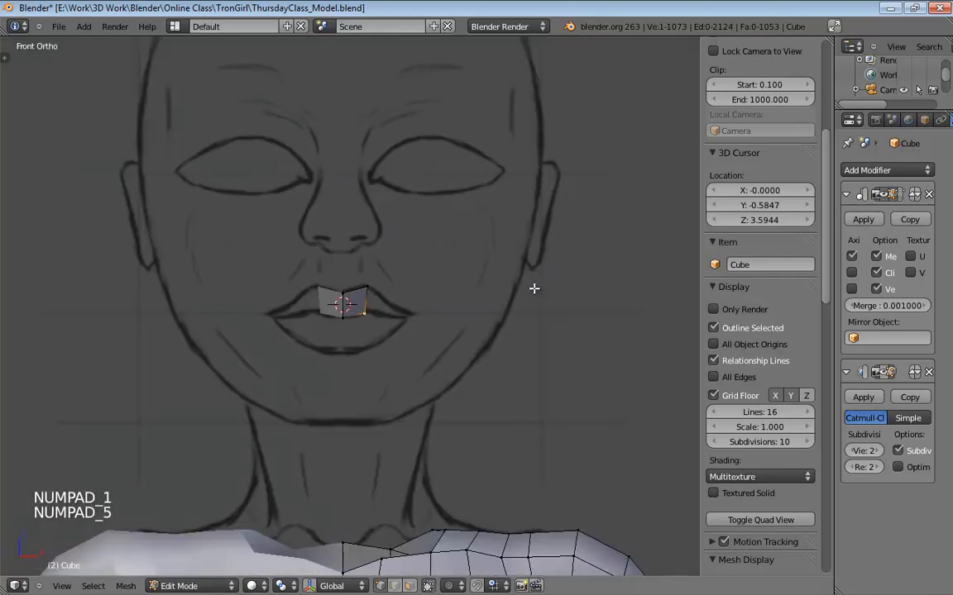
Switch to edge select mode and select the outer vertical edge of the upper lip face
{"action": "scroll", "coordinate": [389, 311], "scroll_direction": "up", "scroll_amount": 10}
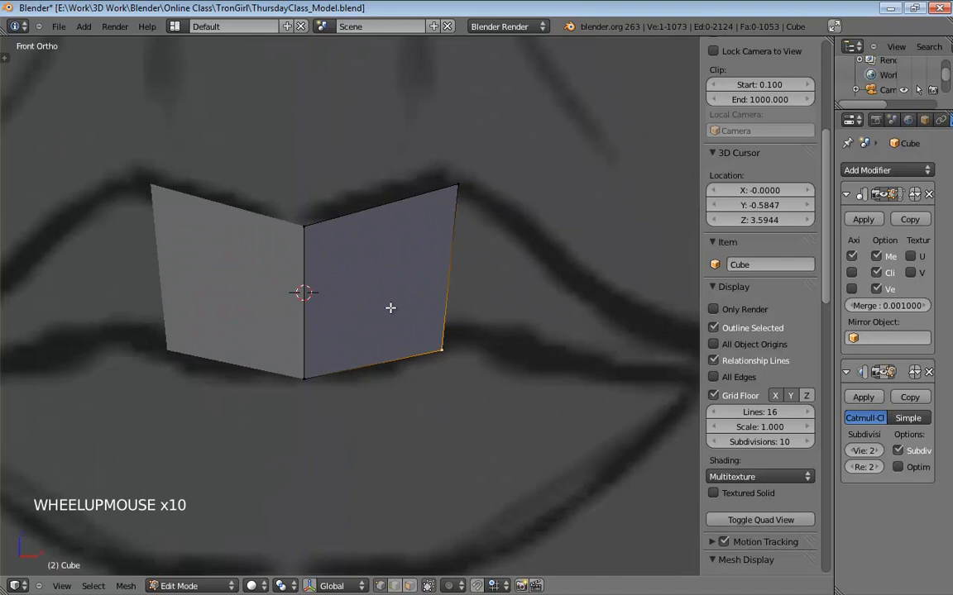
{"action": "middle_click_drag", "start_coordinate": [391, 307], "coordinate": [260, 286], "text": "shift"}
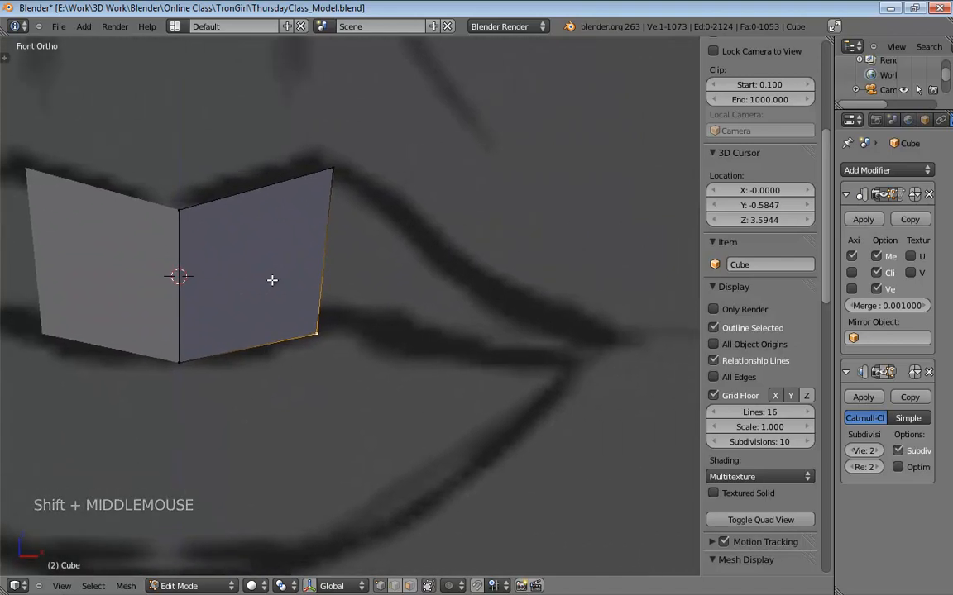
{"action": "key", "text": "ctrl+Tab"}
{"action": "left_click", "coordinate": [327, 257]}
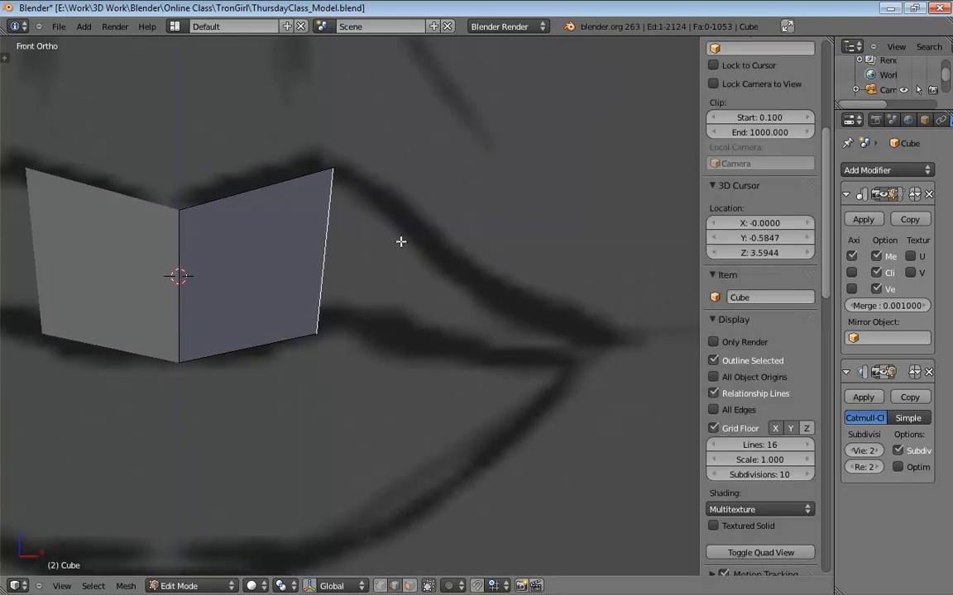
Nudge the selected outer edge onto the lip outline's peak and extrude a second face from it toward the mouth corner
{"action": "key", "text": "g"}
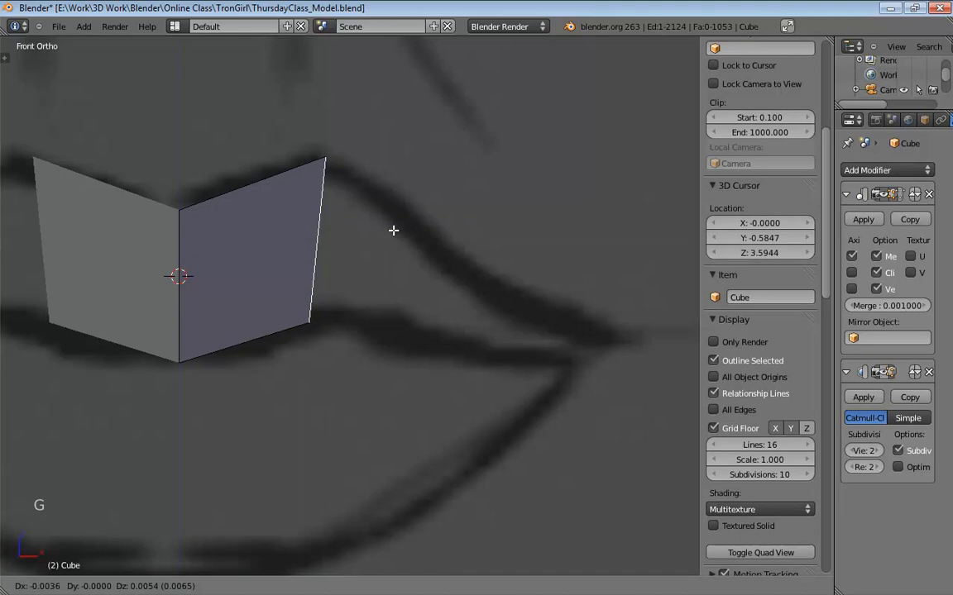
{"action": "left_click", "coordinate": [405, 235]}
{"action": "key", "text": "e"}
{"action": "key", "text": "e"}
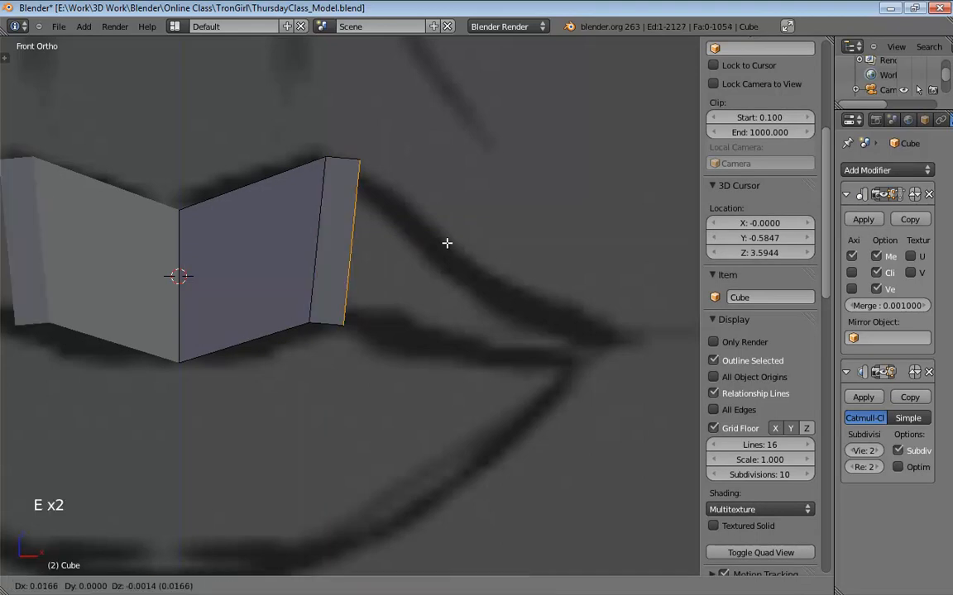
{"action": "left_click", "coordinate": [580, 329]}
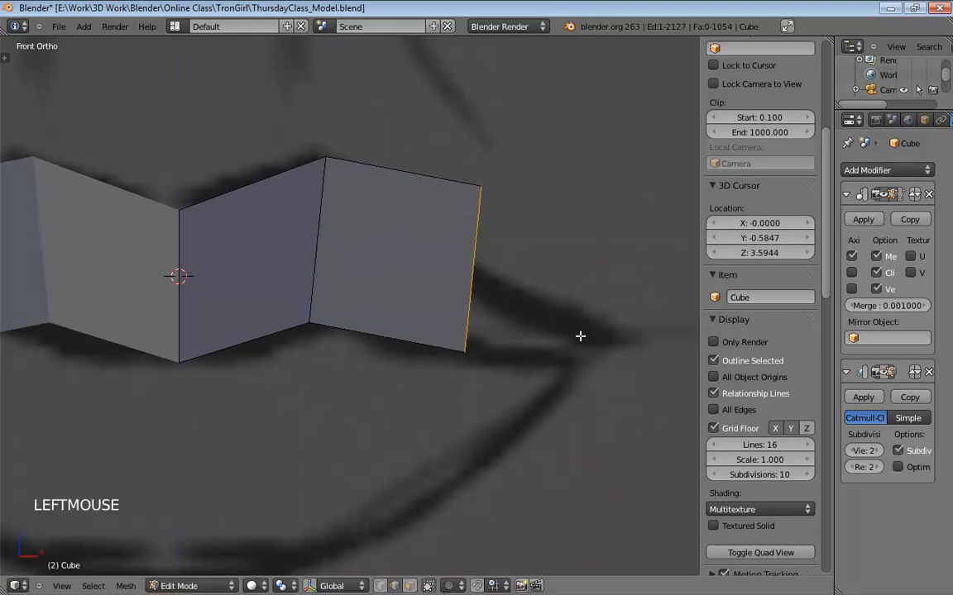
Move the second face's two outer vertices onto the upper and lower lip lines in the front view
{"action": "key", "text": "ctrl+Tab"}
{"action": "left_click", "coordinate": [552, 322]}
{"action": "left_click_drag", "start_coordinate": [468, 350], "coordinate": [435, 334]}
{"action": "left_click_drag", "start_coordinate": [482, 185], "coordinate": [487, 284]}
{"action": "left_click", "coordinate": [438, 348]}
{"action": "left_click_drag", "start_coordinate": [438, 348], "coordinate": [436, 351]}
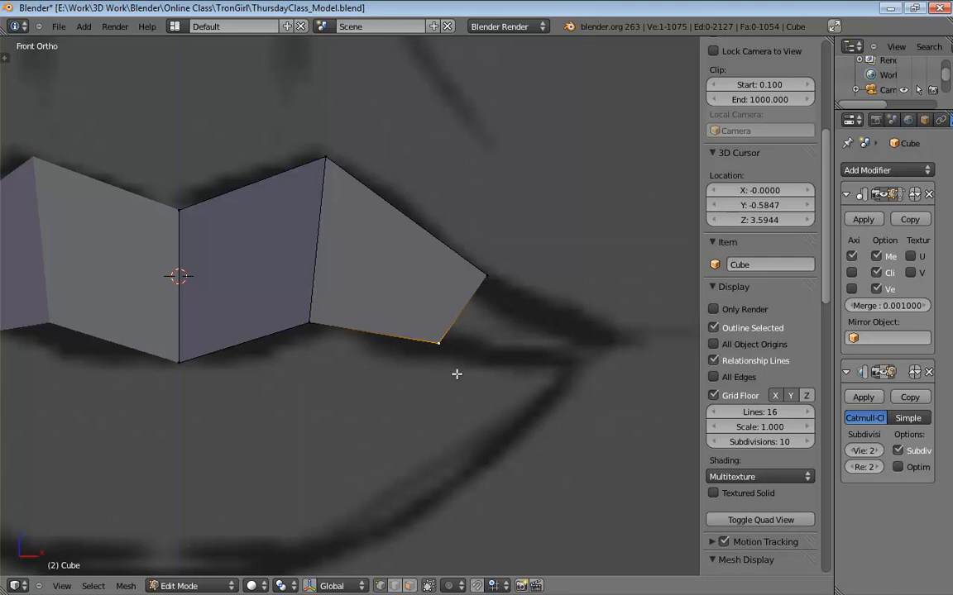
Select the second face's outer edge and move it back about 0.04 along Y in the side view
{"action": "key", "text": "ctrl+Tab"}
{"action": "key", "text": "e"}
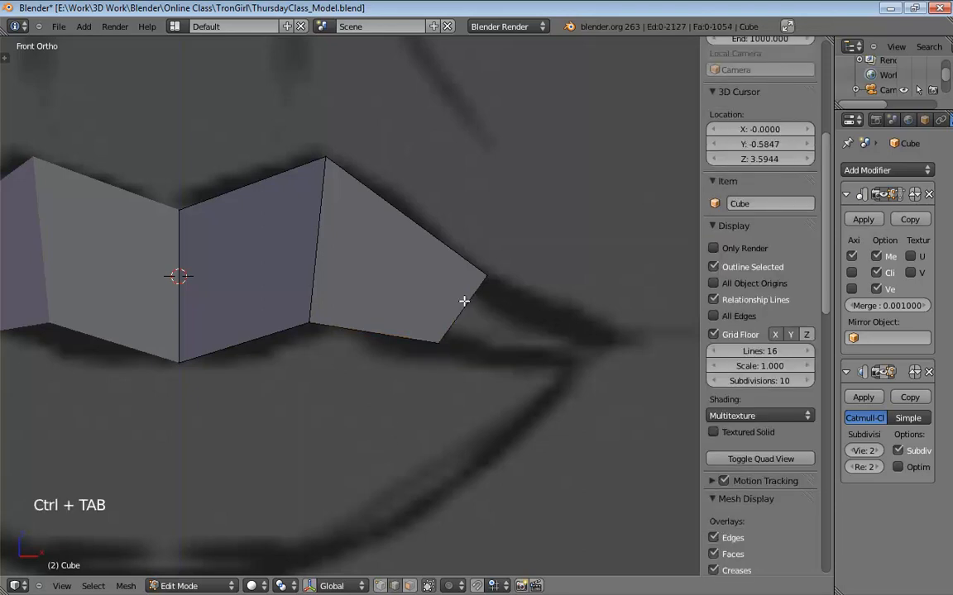
{"action": "left_click", "coordinate": [468, 299]}
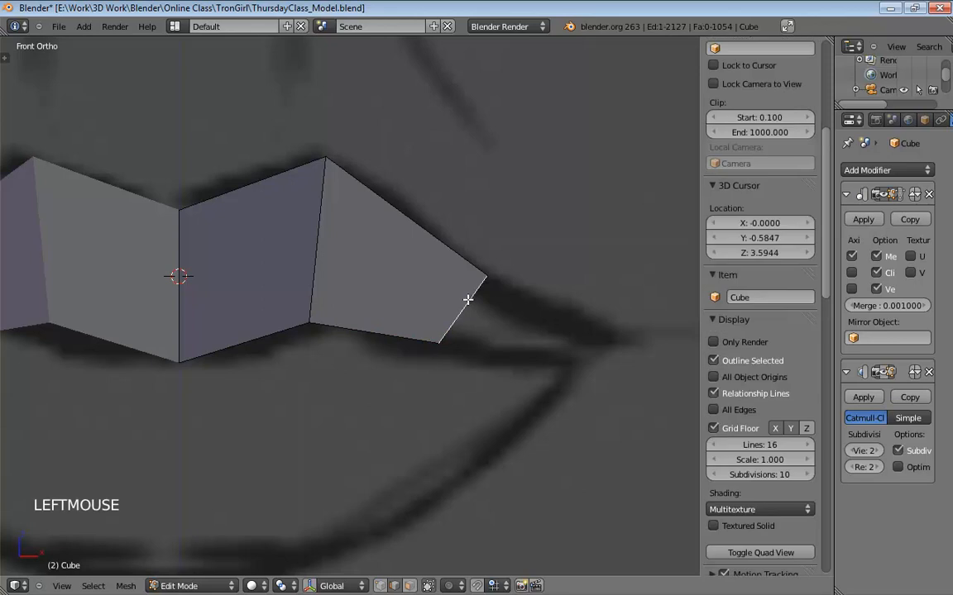
{"action": "key", "text": "KP_3"}
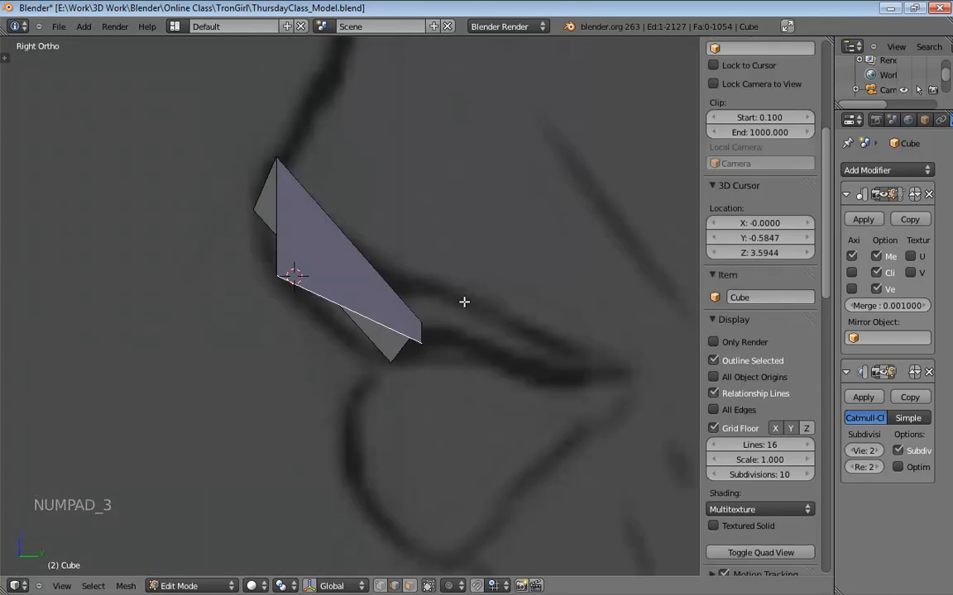
{"action": "key", "text": "g"}
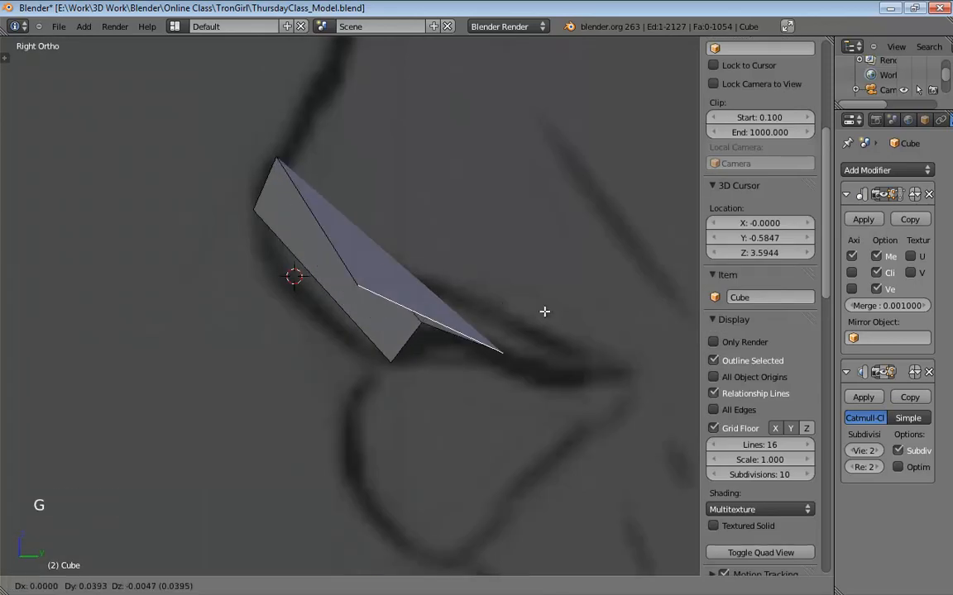
{"action": "left_click", "coordinate": [545, 311]}
Fit the second face's outer vertices individually to the side lip drawing in wireframe, shifting the upper one well backward
{"action": "key", "text": "z"}
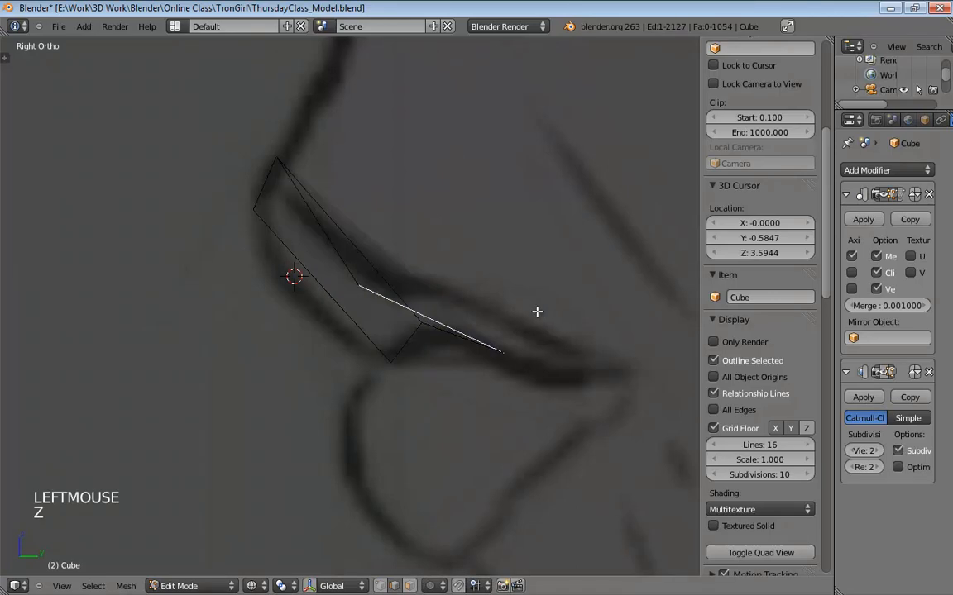
{"action": "key", "text": "ctrl+Tab"}
{"action": "left_click", "coordinate": [383, 276]}
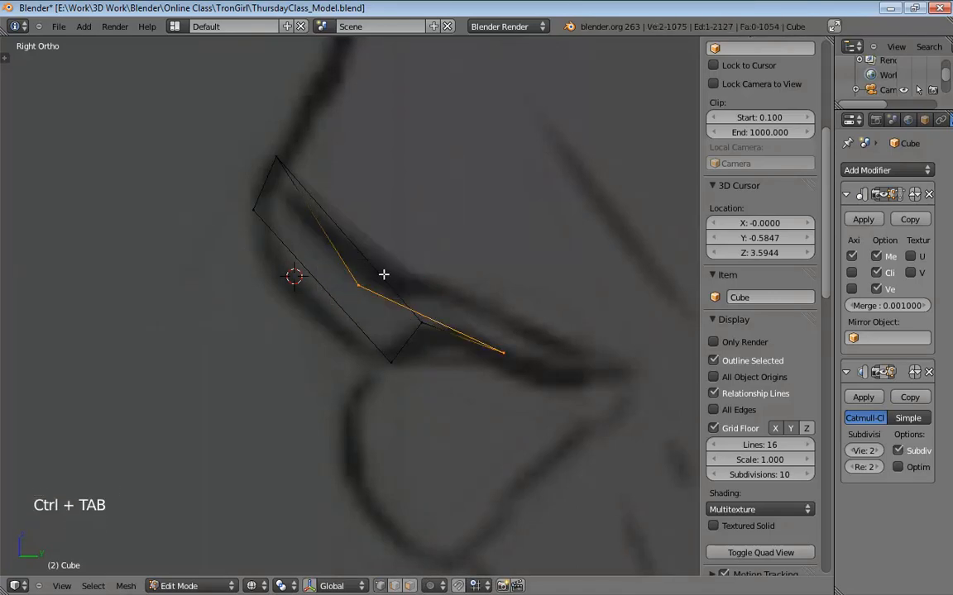
{"action": "left_click_drag", "start_coordinate": [357, 282], "coordinate": [487, 298]}
{"action": "left_click", "coordinate": [508, 351]}
{"action": "left_click", "coordinate": [499, 349]}
{"action": "left_click_drag", "start_coordinate": [499, 349], "coordinate": [495, 350]}
{"action": "left_click", "coordinate": [480, 297]}
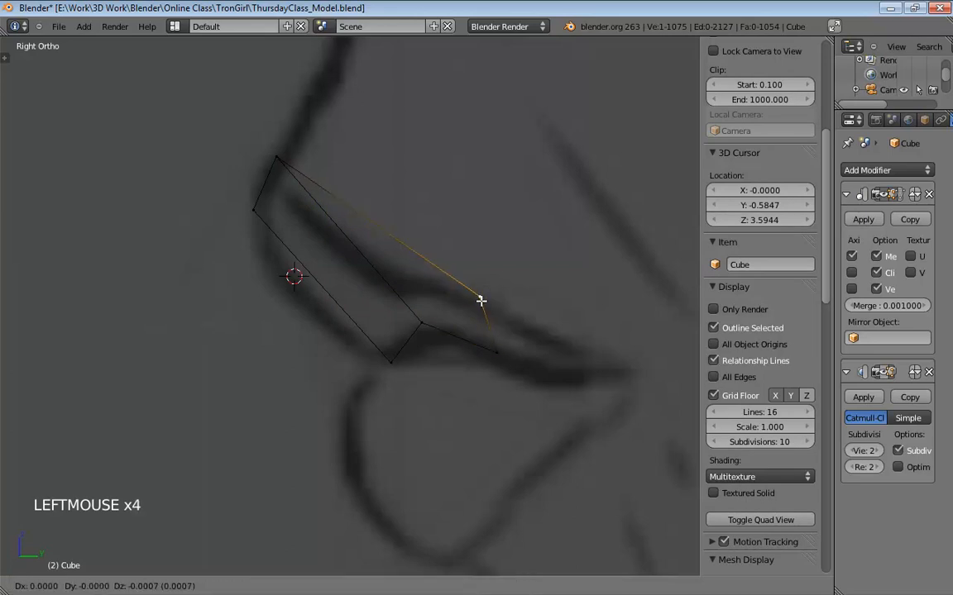
Refine the same two outer vertices against the front lip outline and recheck the upper one in the side view
{"action": "middle_click_drag", "start_coordinate": [392, 389], "coordinate": [533, 374]}
{"action": "key", "text": "KP_1"}
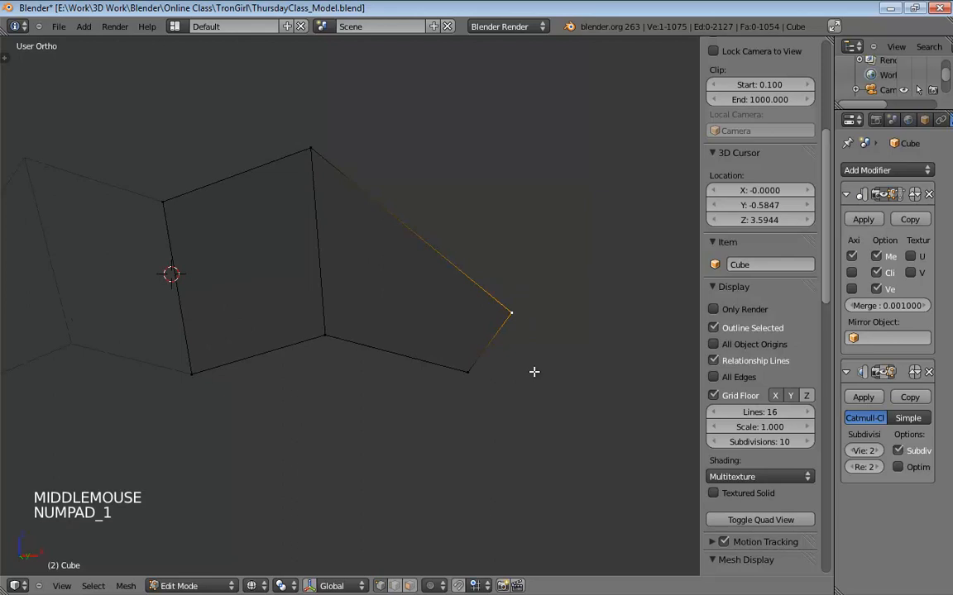
{"action": "left_click", "coordinate": [446, 348]}
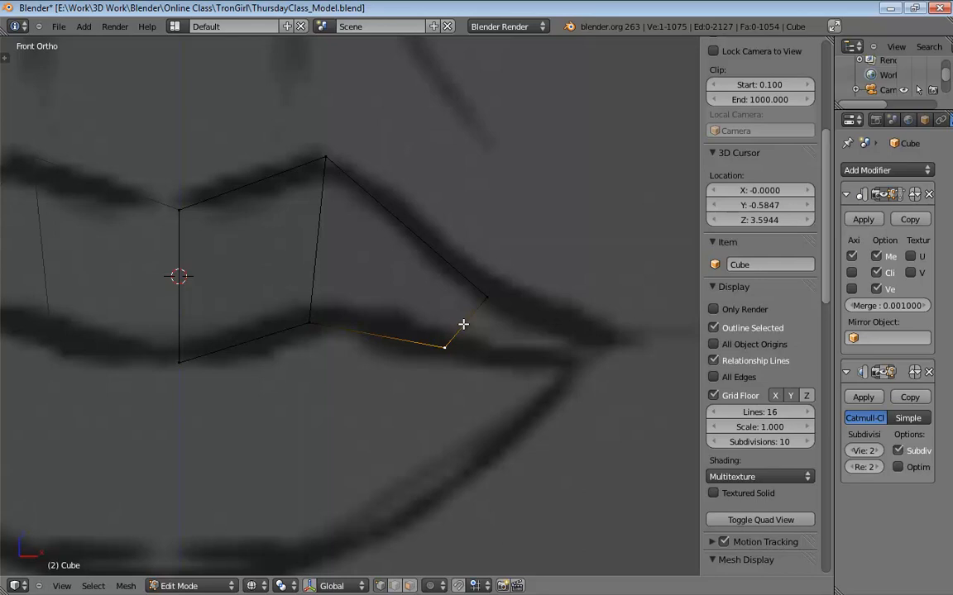
{"action": "left_click", "coordinate": [505, 283]}
{"action": "left_click_drag", "start_coordinate": [485, 298], "coordinate": [497, 289]}
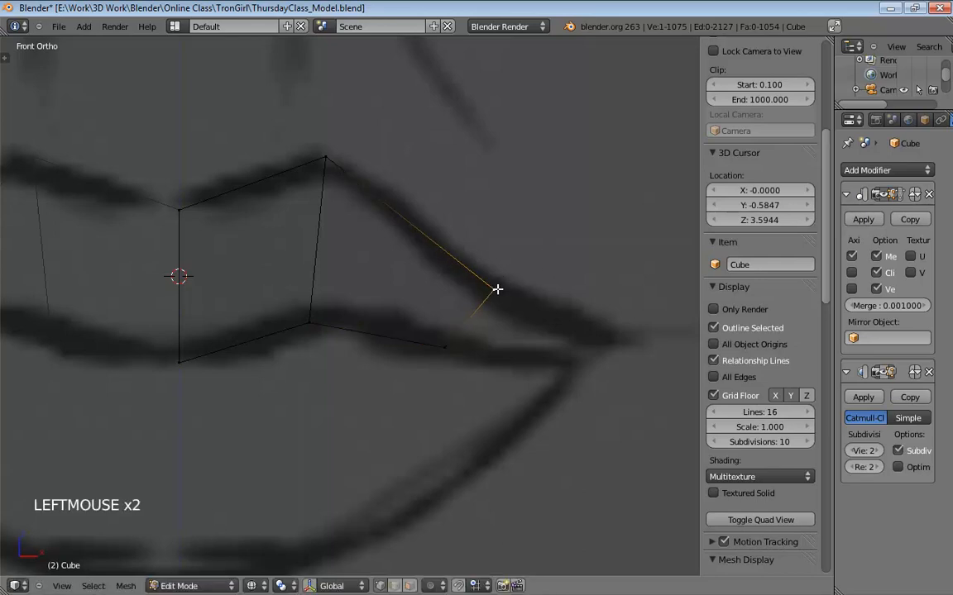
{"action": "key", "text": "KP_3"}
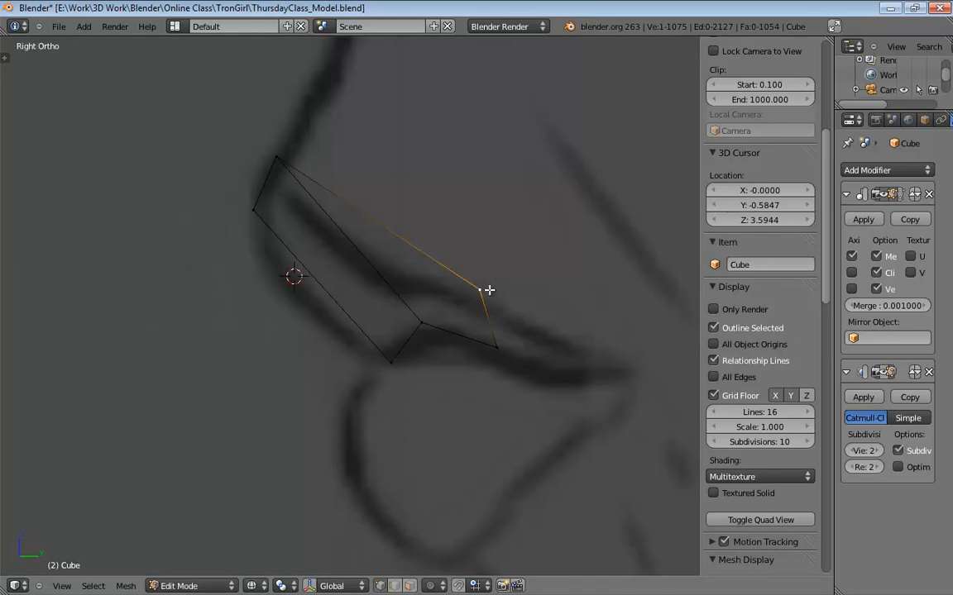
{"action": "left_click", "coordinate": [489, 292]}
Compare the two-face upper lip with the full front and side head drawings and examine its curvature in perspective
{"action": "key", "text": "KP_1"}
{"action": "key", "text": "KP_5"}
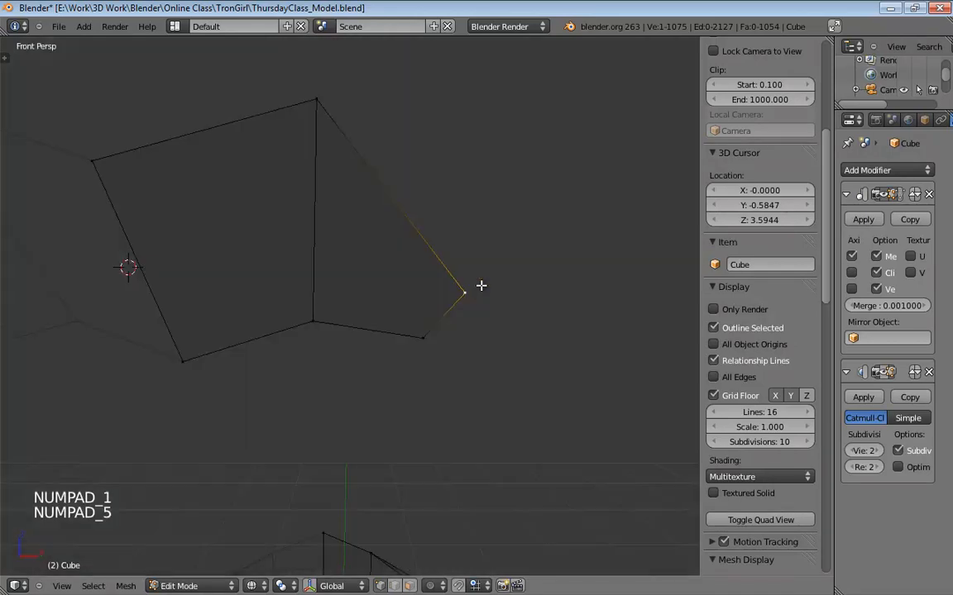
{"action": "scroll", "coordinate": [513, 278], "scroll_direction": "down", "scroll_amount": 10}
{"action": "middle_click_drag", "start_coordinate": [538, 285], "coordinate": [453, 276]}
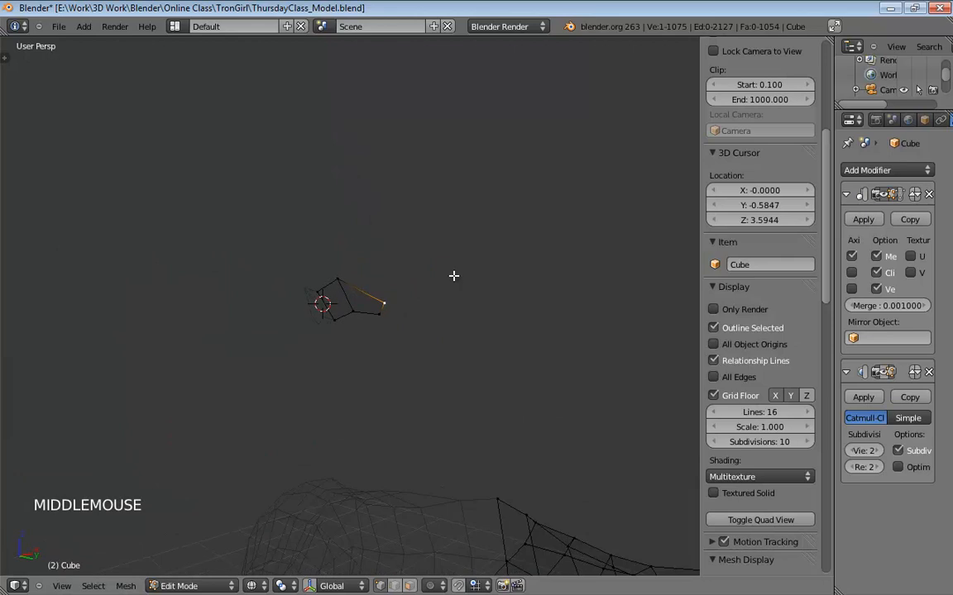
{"action": "key", "text": "KP_1"}
{"action": "key", "text": "KP_5"}
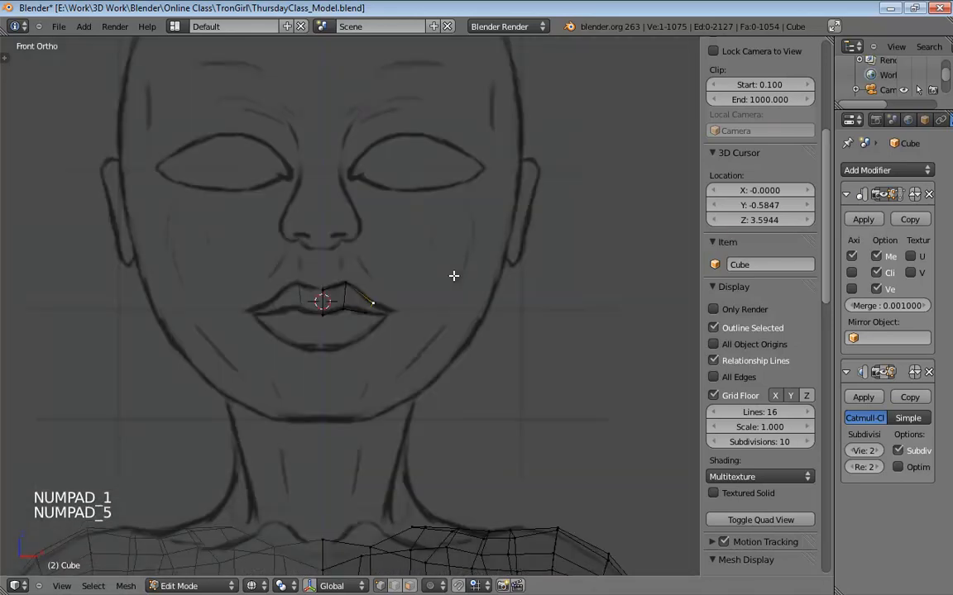
{"action": "key", "text": "KP_3"}
{"action": "key", "text": "KP_1"}
{"action": "key", "text": "KP_3"}
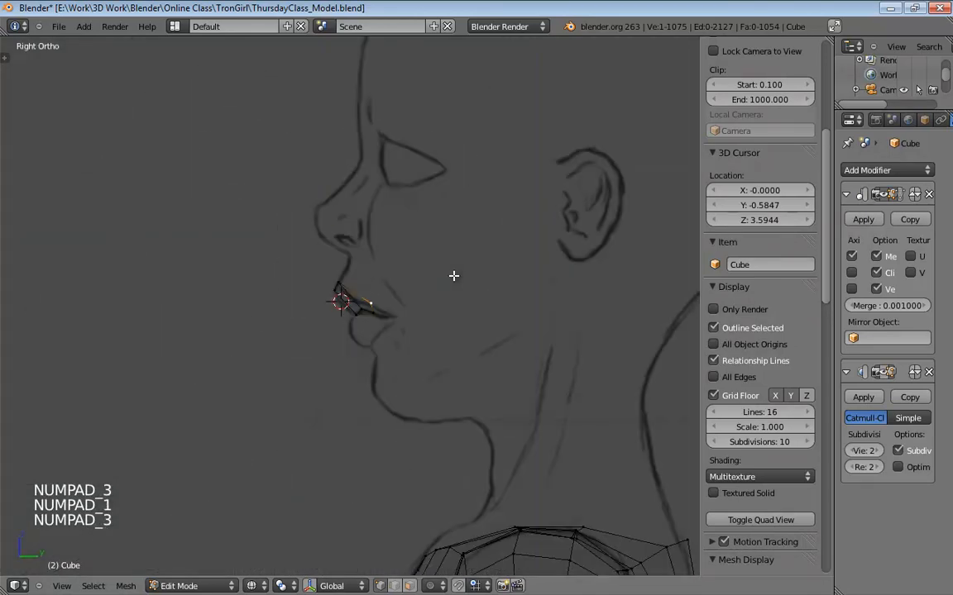
{"action": "key", "text": "KP_1"}
{"action": "key", "text": "KP_5"}
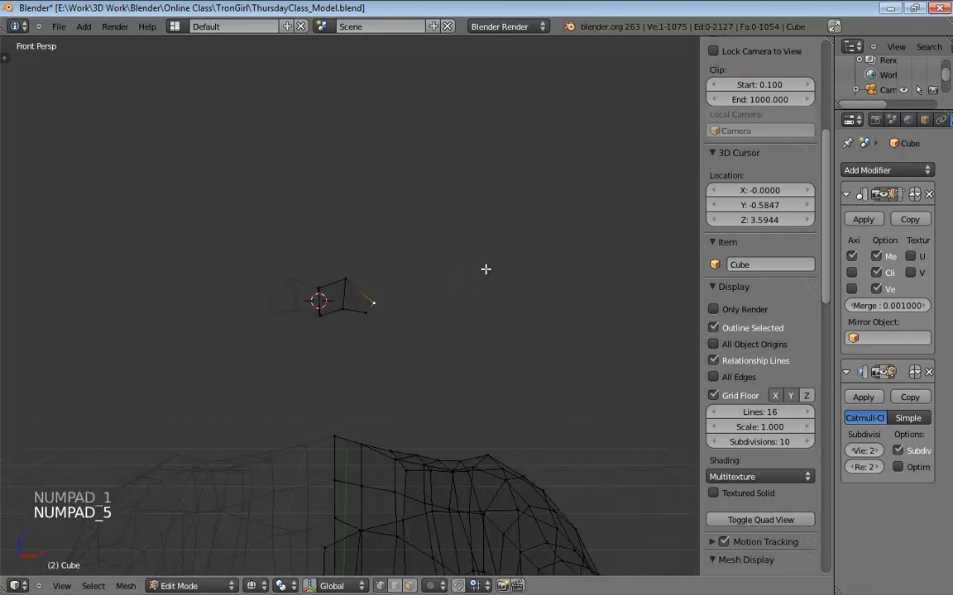
{"action": "middle_click_drag", "start_coordinate": [487, 268], "coordinate": [529, 238]}
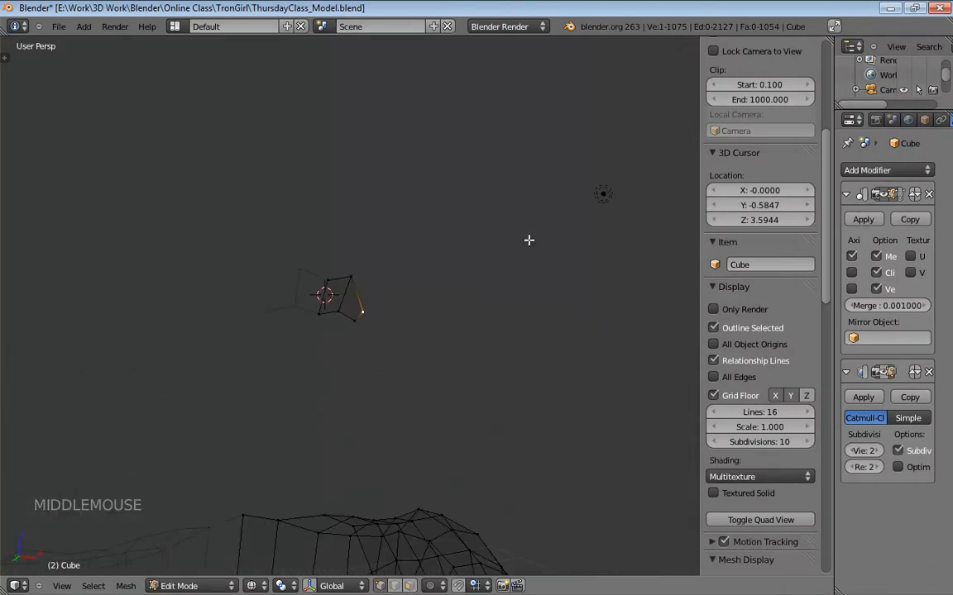
{"action": "key", "text": "KP_1"}
{"action": "key", "text": "KP_5"}
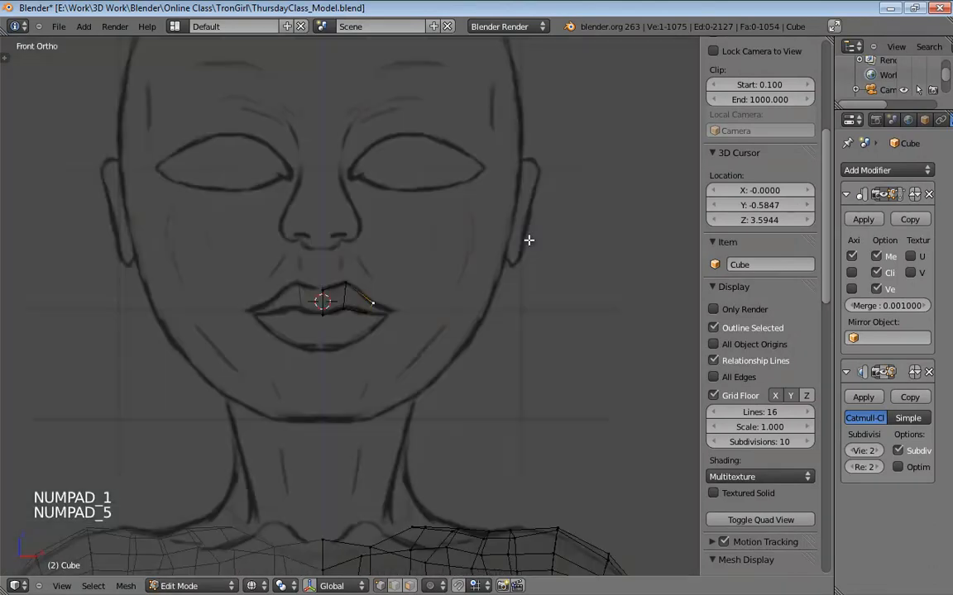
View the whole front head drawing and inspect how the lip mesh sits in perspective above the body
{"action": "middle_click_drag", "start_coordinate": [529, 240], "coordinate": [511, 402], "text": "shift"}
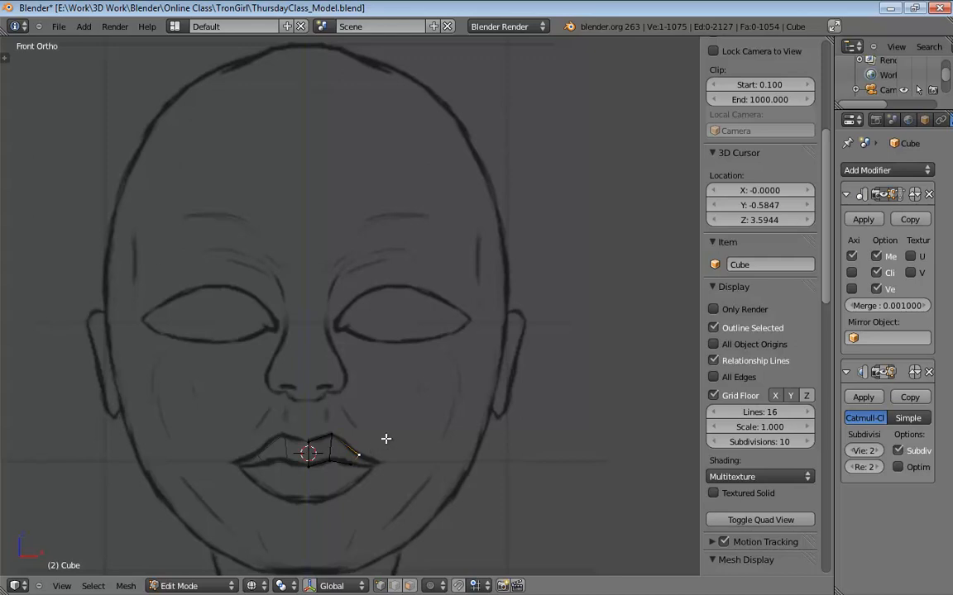
{"action": "key", "text": "KP_5"}
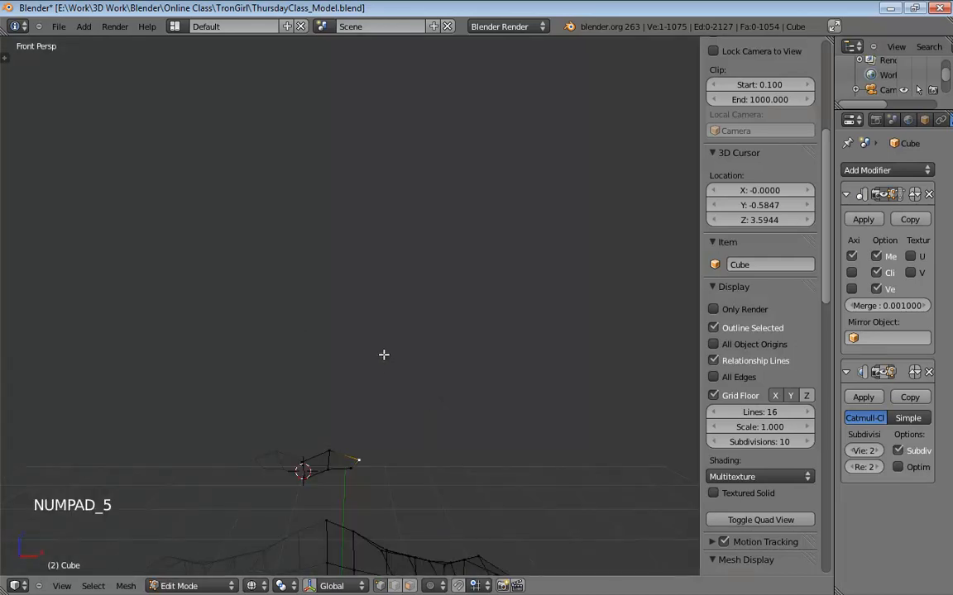
{"action": "middle_click_drag", "start_coordinate": [384, 355], "coordinate": [383, 323]}
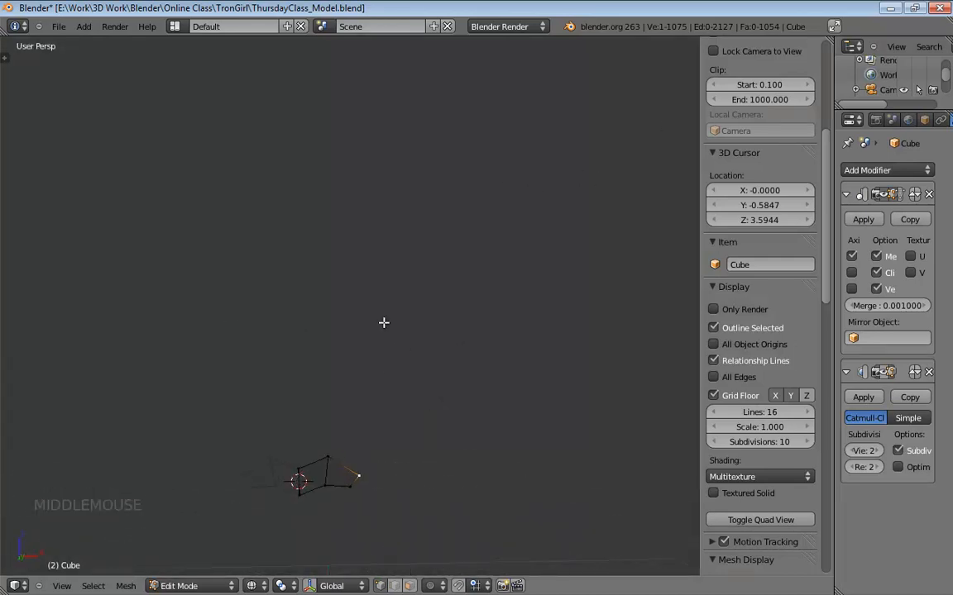
{"action": "middle_click_drag", "start_coordinate": [428, 446], "coordinate": [433, 272], "text": "shift"}
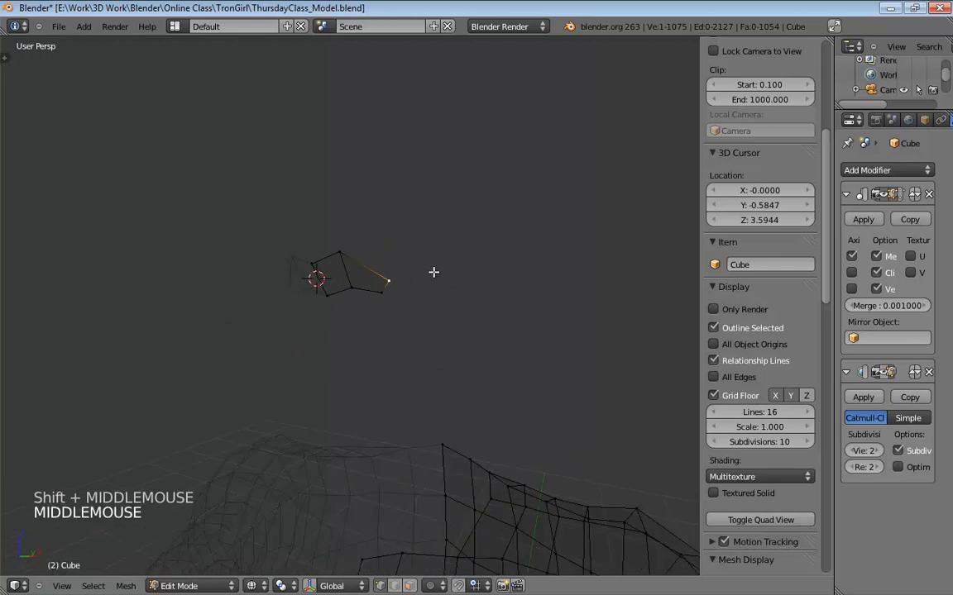
{"action": "key", "text": "KP_1"}
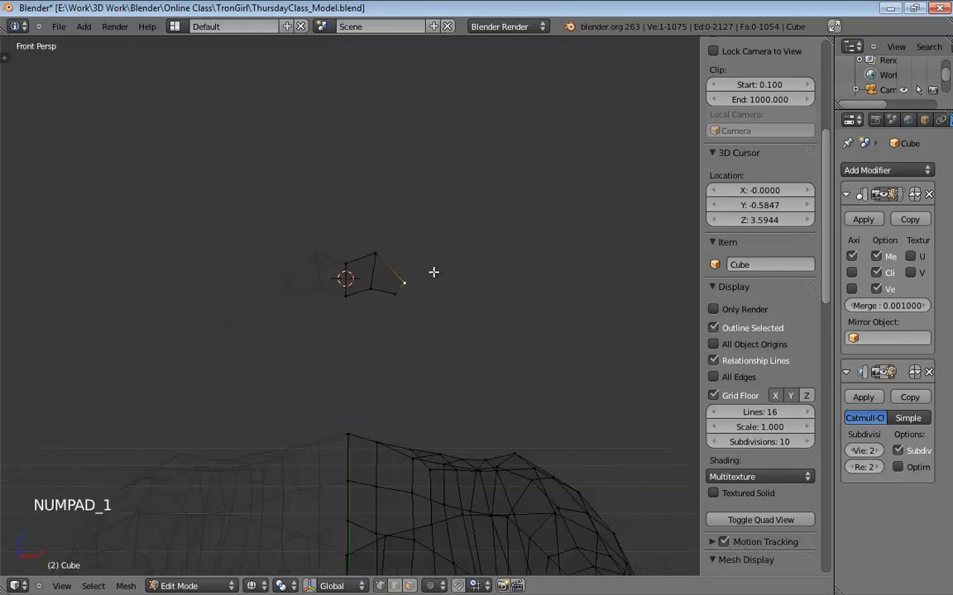
{"action": "key", "text": "KP_3"}
{"action": "key", "text": "KP_5"}
{"action": "key", "text": "KP_1"}
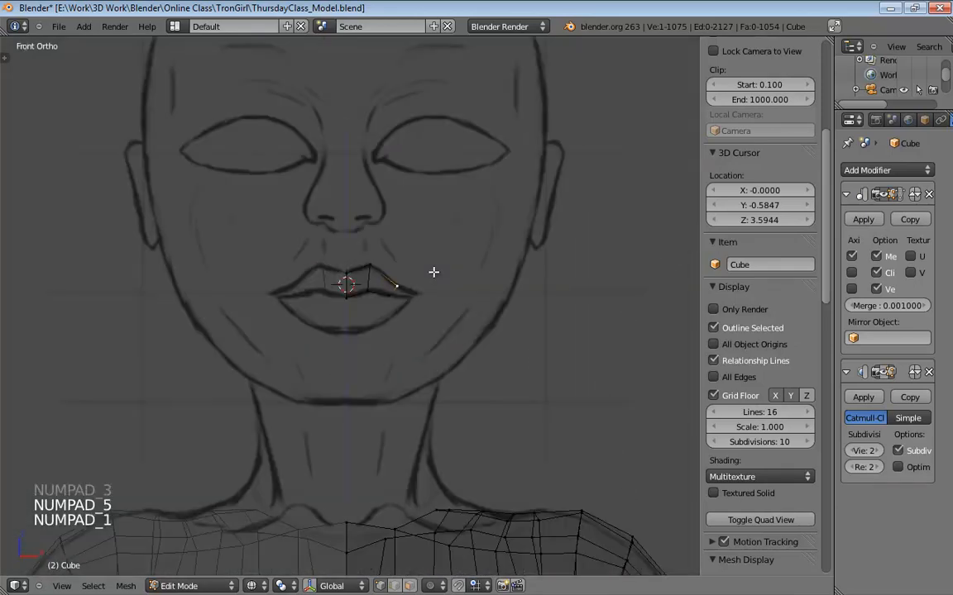
Extrude a third face from the upper lip's outer edge toward the mouth corner in the front view
{"action": "scroll", "coordinate": [380, 398], "scroll_direction": "up", "scroll_amount": 9}
{"action": "middle_click_drag", "start_coordinate": [498, 347], "coordinate": [266, 312], "text": "shift"}
{"action": "scroll", "coordinate": [256, 312], "scroll_direction": "up", "scroll_amount": 3}
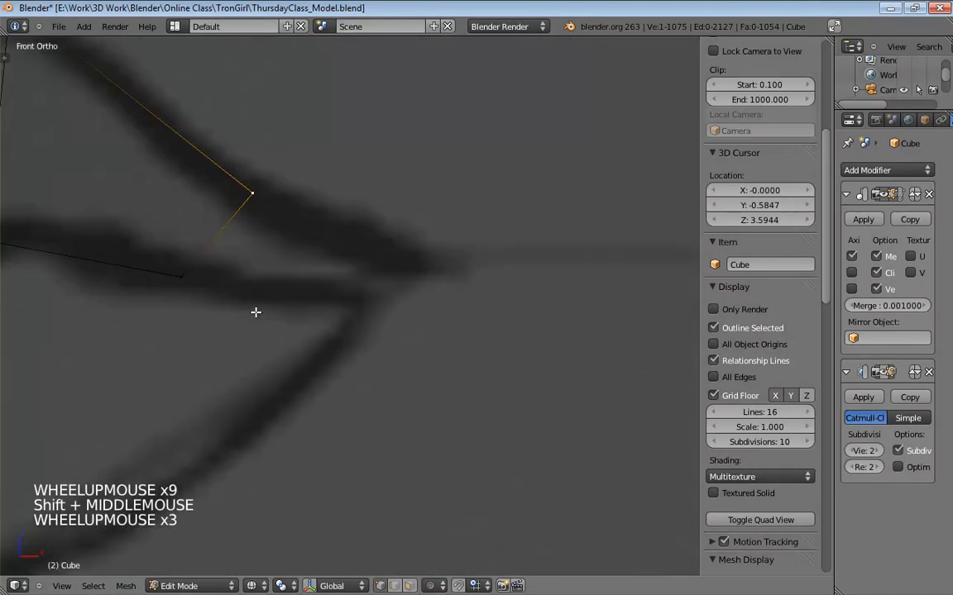
{"action": "middle_click_drag", "start_coordinate": [331, 292], "coordinate": [543, 298], "text": "shift"}
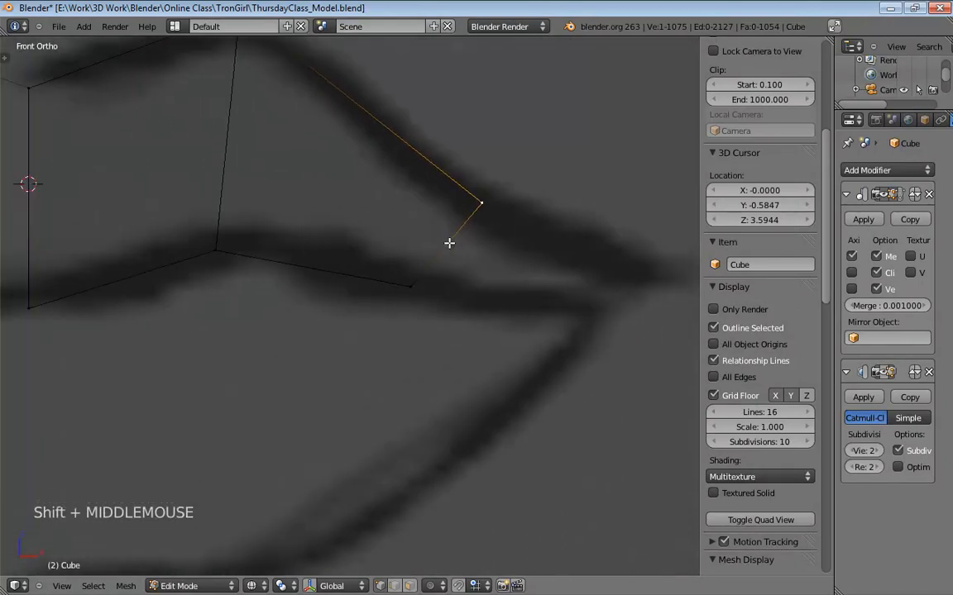
{"action": "key", "text": "ctrl+Tab"}
{"action": "key", "text": "e"}
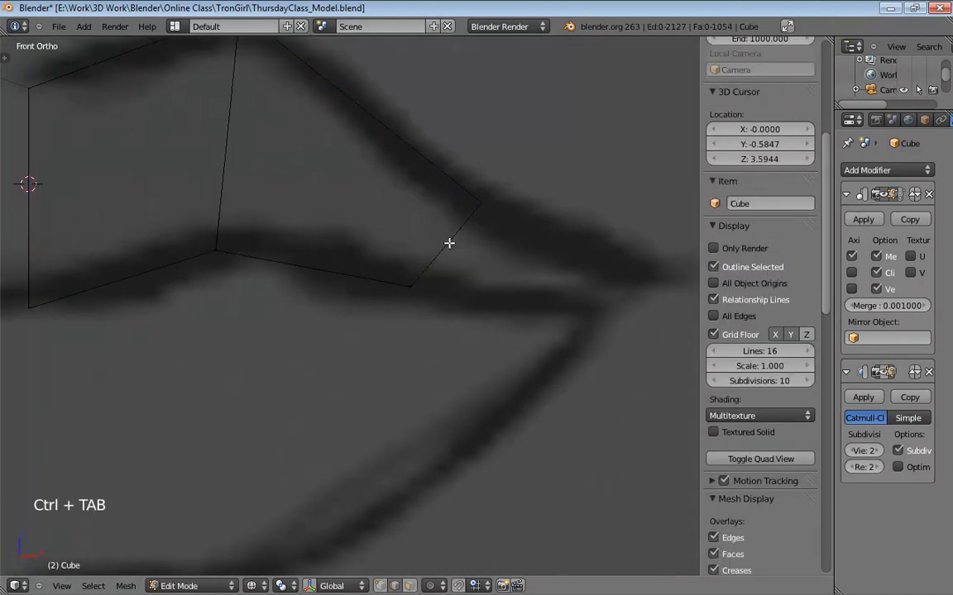
{"action": "left_click", "coordinate": [449, 243]}
{"action": "key", "text": "e"}
{"action": "key", "text": "e"}
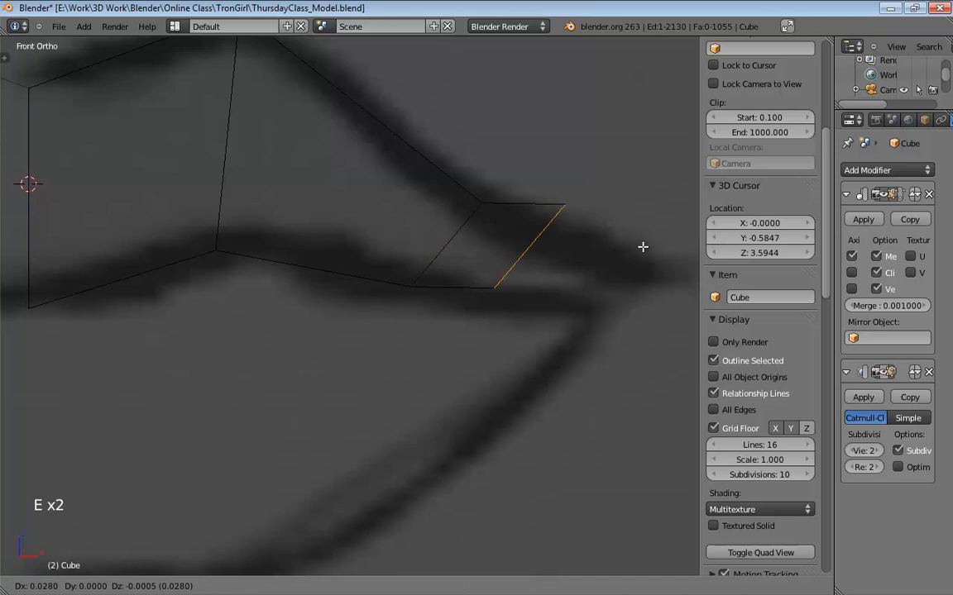
{"action": "left_click", "coordinate": [697, 263]}
Move the third face's outer vertices to the mouth corner in the front view and check them in the side view
{"action": "key", "text": "ctrl+Tab"}
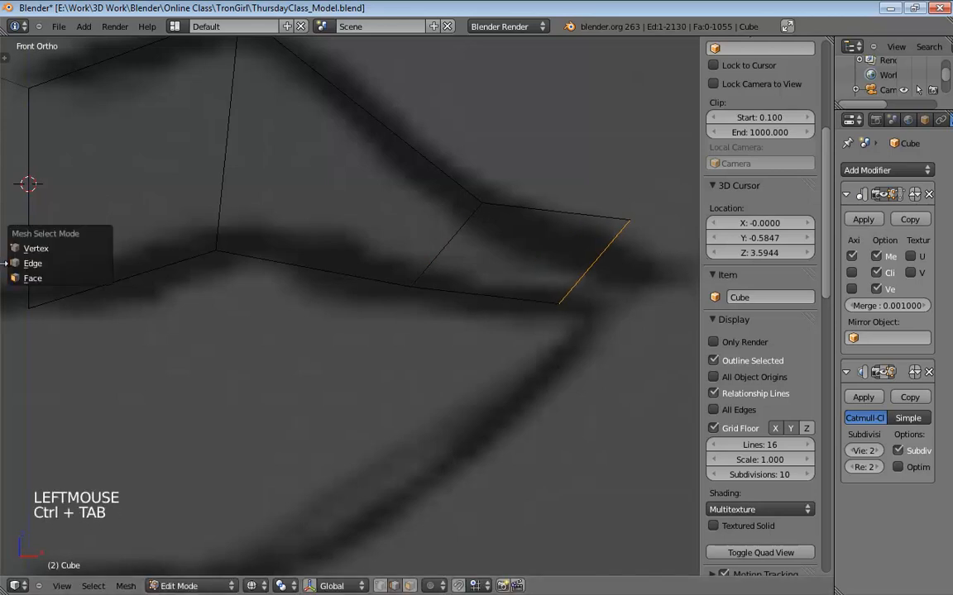
{"action": "left_click", "coordinate": [13, 248]}
{"action": "left_click_drag", "start_coordinate": [624, 220], "coordinate": [655, 268]}
{"action": "left_click", "coordinate": [563, 303]}
{"action": "left_click", "coordinate": [596, 291]}
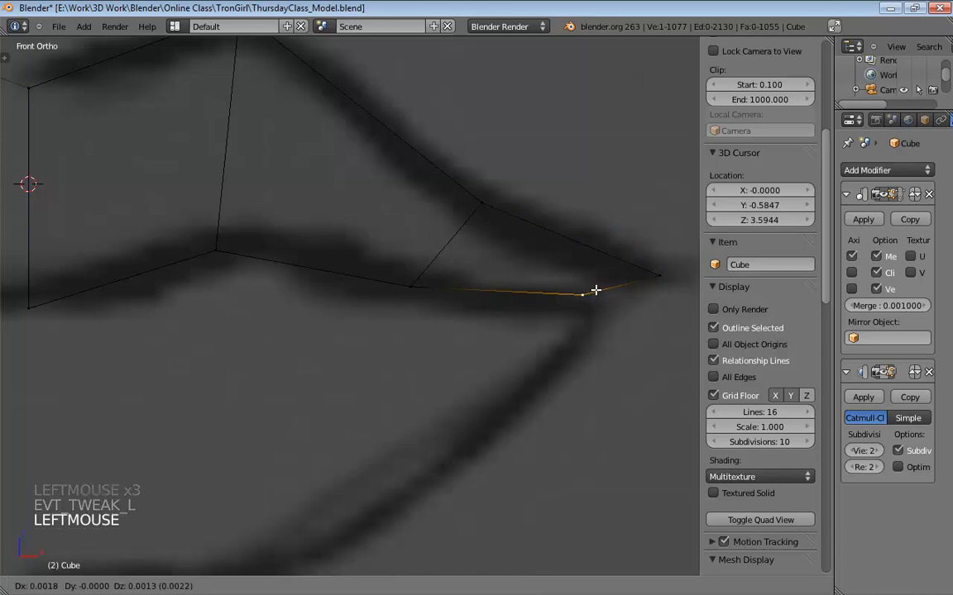
{"action": "left_click", "coordinate": [654, 276]}
{"action": "key", "text": "KP_3"}
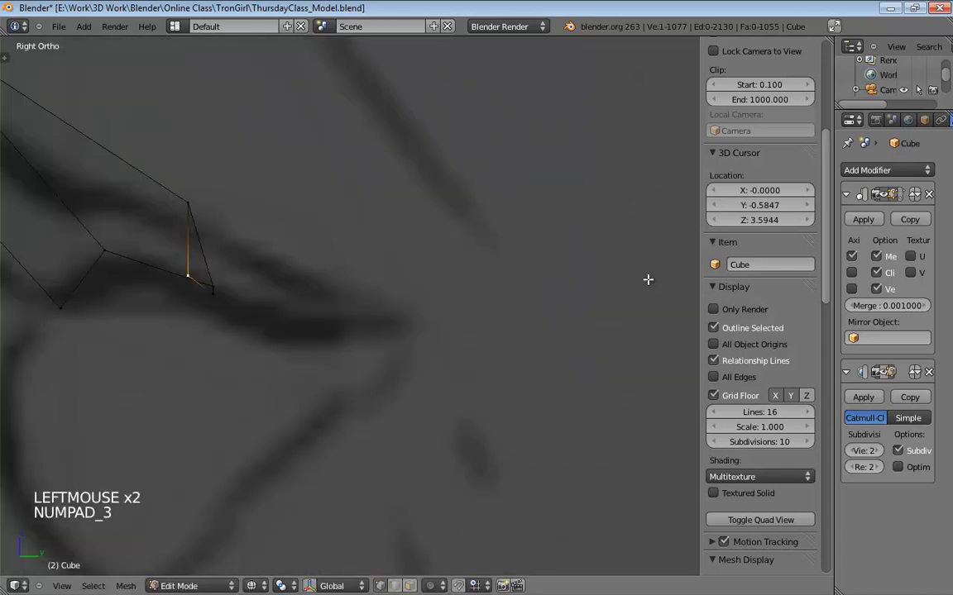
Move the third face's outer vertices back to the mouth corner in the side view and inspect the lip in solid shading
{"action": "left_click_drag", "start_coordinate": [198, 274], "coordinate": [364, 282]}
{"action": "left_click_drag", "start_coordinate": [219, 291], "coordinate": [369, 295]}
{"action": "left_click_drag", "start_coordinate": [290, 305], "coordinate": [342, 306]}
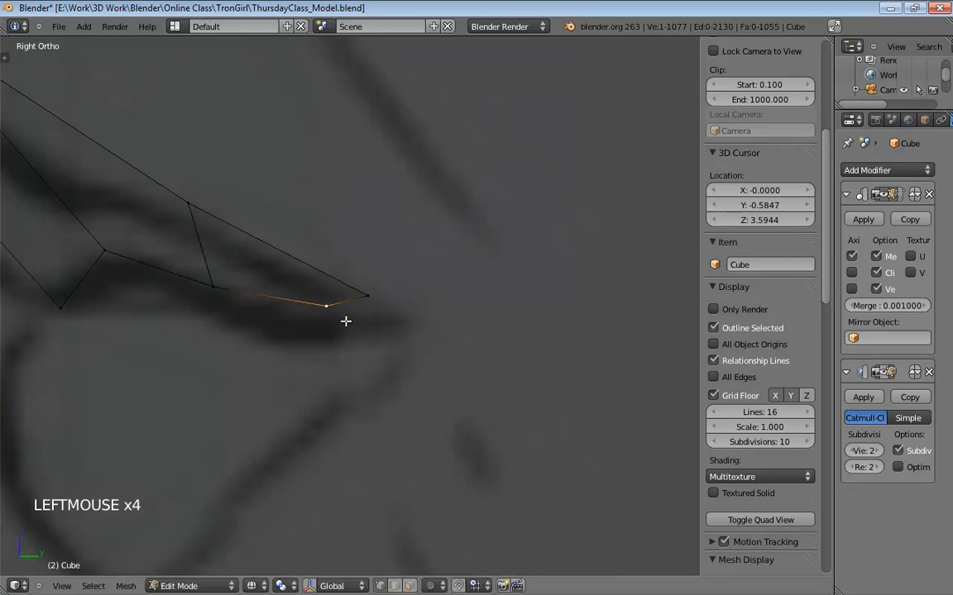
{"action": "mouse_move", "coordinate": [345, 335]}
{"action": "middle_mouse_down"}
{"action": "mouse_move", "coordinate": [265, 355]}
{"action": "mouse_move", "coordinate": [387, 325]}
{"action": "mouse_move", "coordinate": [468, 372]}
{"action": "mouse_move", "coordinate": [399, 395]}
{"action": "mouse_move", "coordinate": [255, 381]}
{"action": "mouse_move", "coordinate": [407, 359]}
{"action": "mouse_move", "coordinate": [472, 370]}
{"action": "mouse_move", "coordinate": [406, 380]}
{"action": "middle_mouse_up"}
{"action": "scroll", "coordinate": [335, 352], "scroll_direction": "down", "scroll_amount": 8}
{"action": "key", "text": "z"}
{"action": "scroll", "coordinate": [255, 380], "scroll_direction": "down", "scroll_amount": 6}
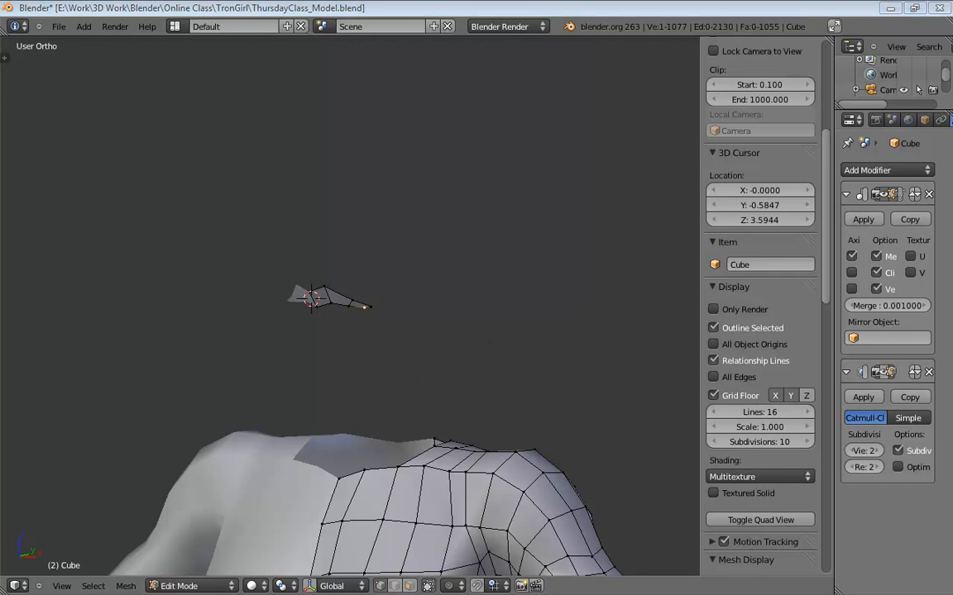
{"action": "middle_click_drag", "start_coordinate": [406, 272], "coordinate": [380, 281]}
{"action": "scroll", "coordinate": [380, 284], "scroll_direction": "up", "scroll_amount": 4}
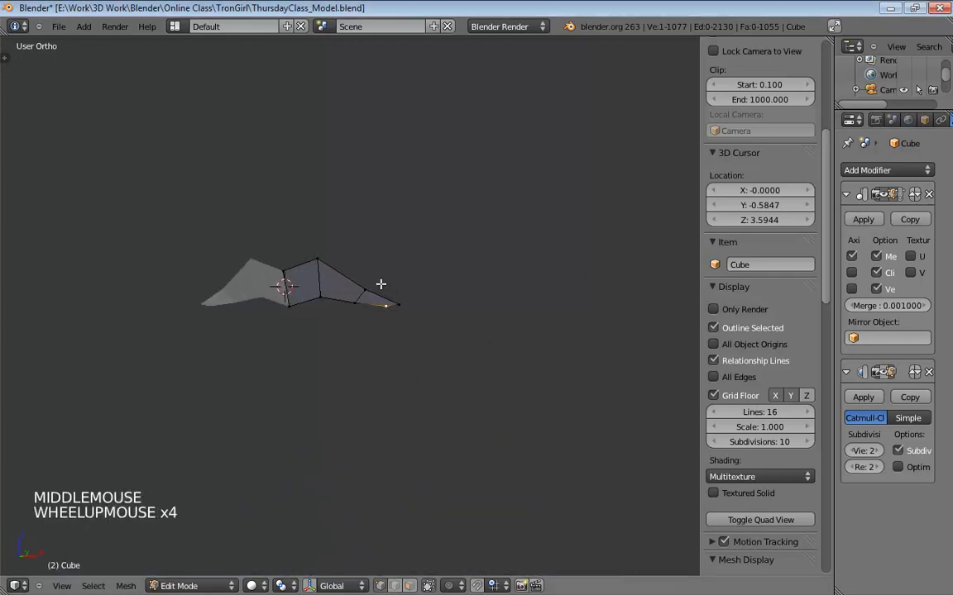
Nudge the third face's two outer vertices slightly up and inward along the drawn mouth corner in the front view
{"action": "key", "text": "KP_1"}
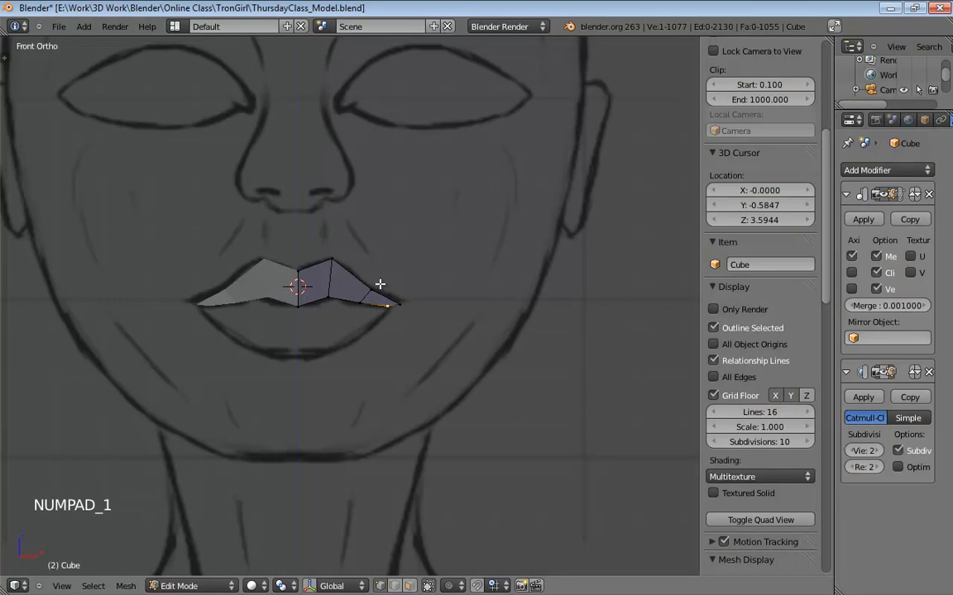
{"action": "mouse_move", "coordinate": [385, 279]}
{"action": "middle_mouse_down", "text": "shift"}
{"action": "mouse_move", "coordinate": [368, 278]}
{"action": "mouse_move", "coordinate": [375, 256]}
{"action": "mouse_move", "coordinate": [349, 236]}
{"action": "mouse_move", "coordinate": [389, 286]}
{"action": "middle_mouse_up", "text": "shift"}
{"action": "scroll", "coordinate": [355, 262], "scroll_direction": "up", "scroll_amount": 7}
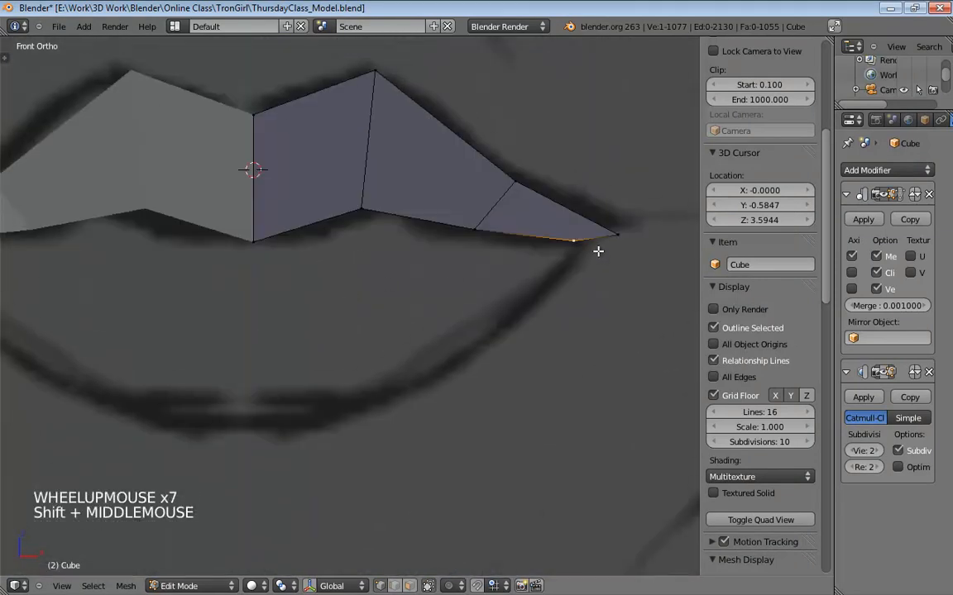
{"action": "left_click", "coordinate": [575, 240]}
{"action": "left_click_drag", "start_coordinate": [611, 229], "coordinate": [609, 224]}
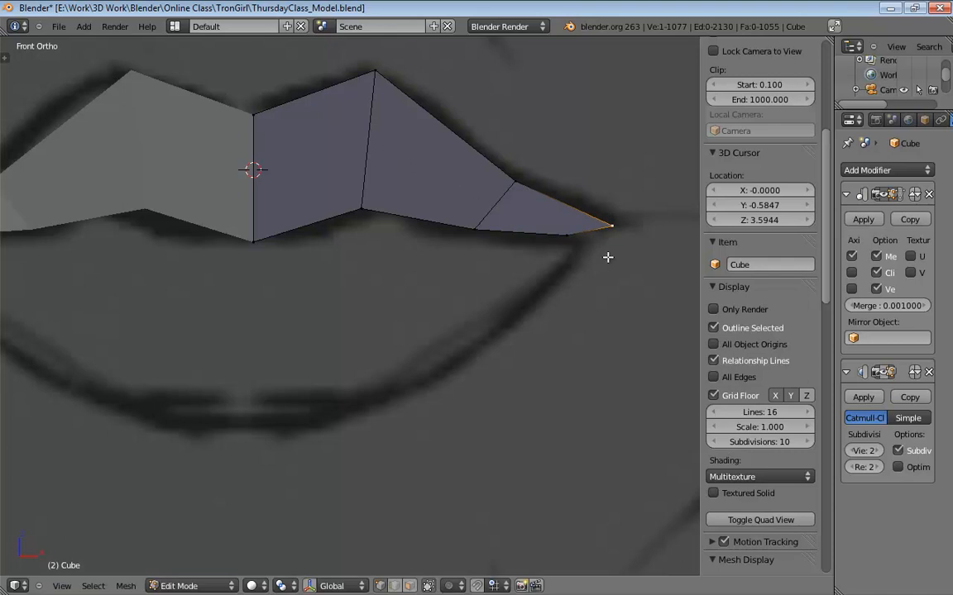
{"action": "left_click", "coordinate": [580, 234]}
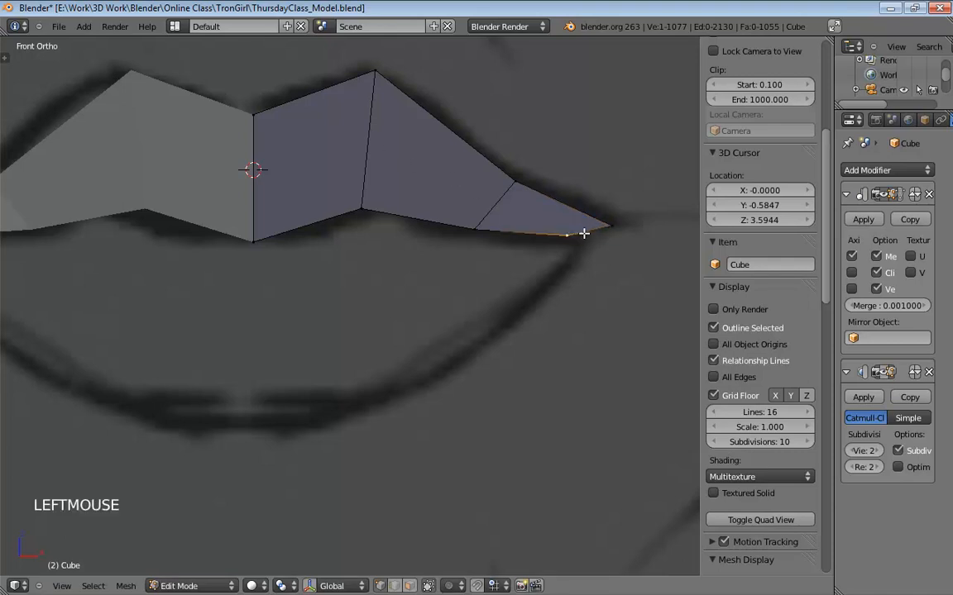
{"action": "left_click", "coordinate": [582, 233]}
{"action": "key", "text": "e"}
{"action": "key", "text": "e"}
{"action": "key", "text": "e"}
{"action": "left_click", "coordinate": [592, 230]}
{"action": "key", "text": "ctrl+Tab"}
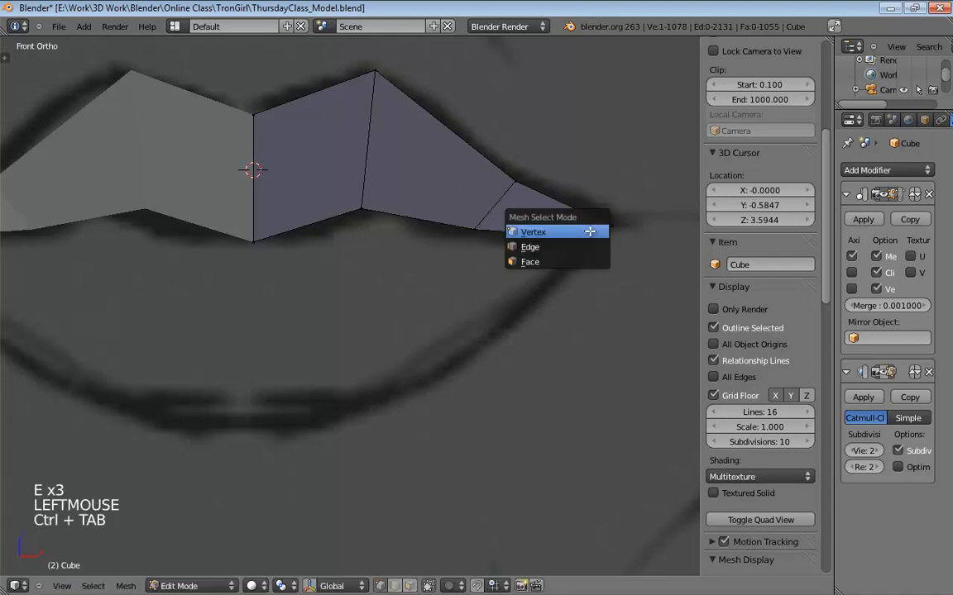
{"action": "left_click", "coordinate": [578, 246]}
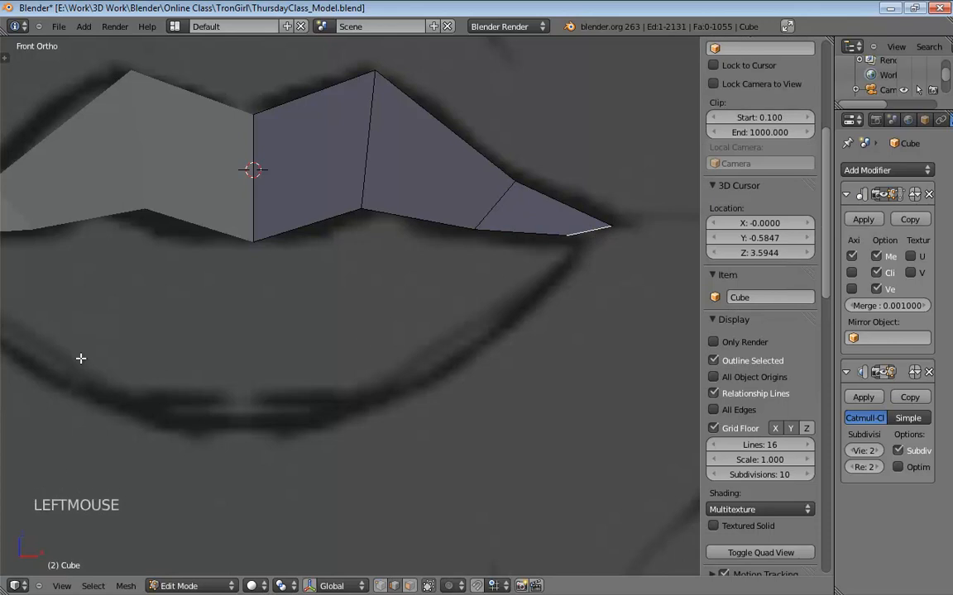
{"action": "middle_click", "coordinate": [518, 306]}
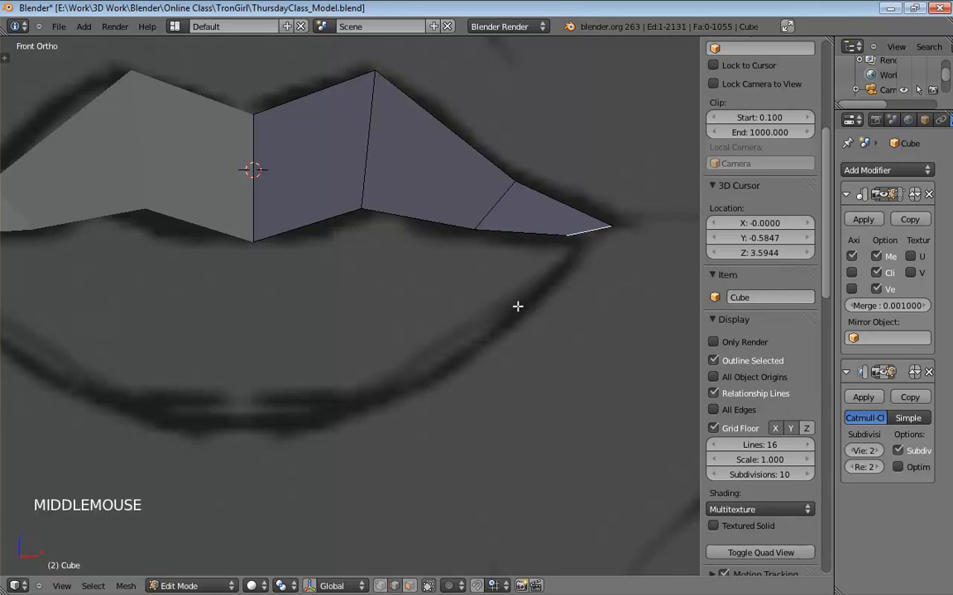
{"action": "key", "text": "ctrl+z"}
{"action": "key", "text": "ctrl+z"}
{"action": "key", "text": "ctrl+z"}
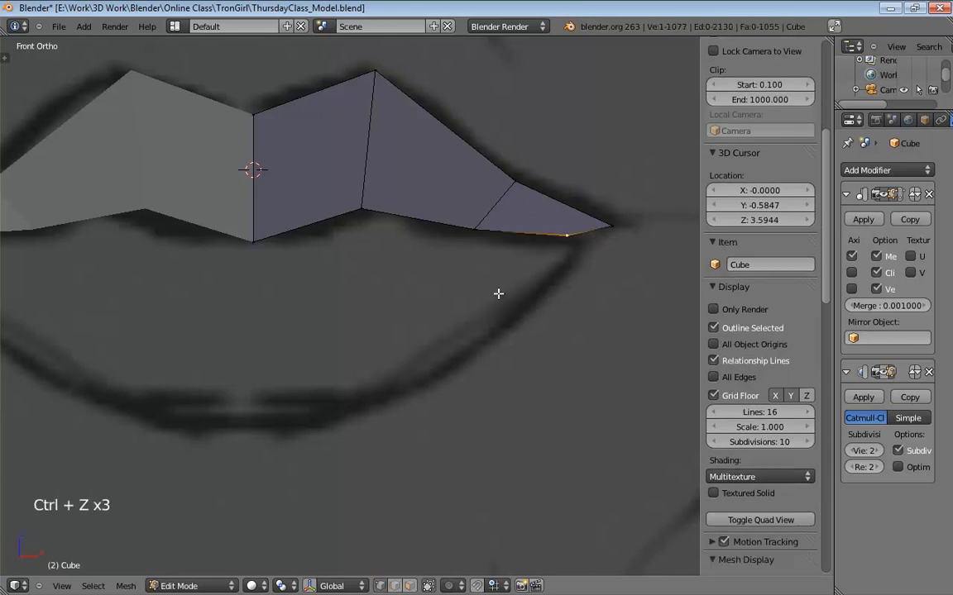
{"action": "key", "text": "ctrl+alt+z"}
{"action": "left_click", "coordinate": [272, 234]}
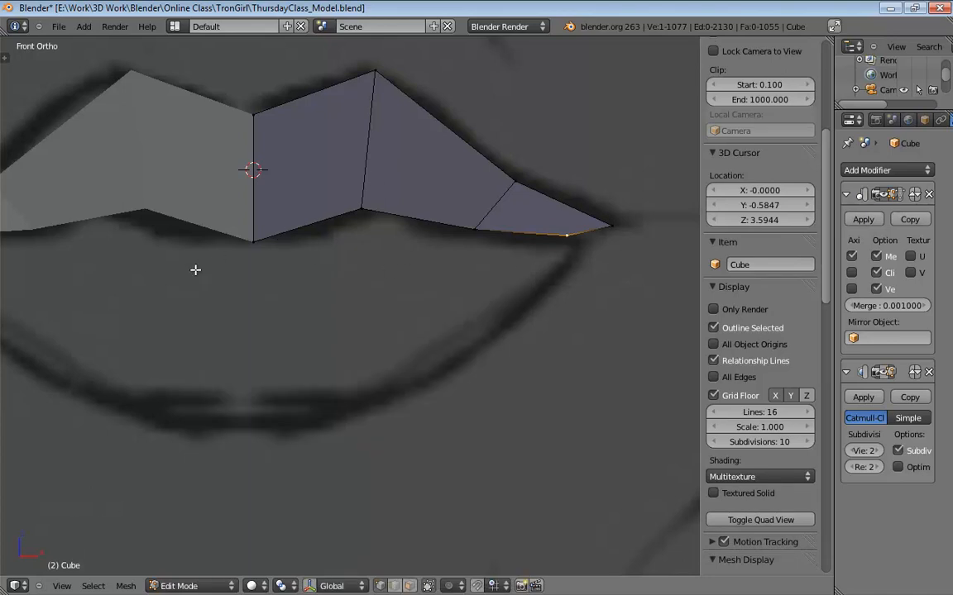
Extrude the bottom edge of the upper lip's centre face slightly downward in the front view
{"action": "key", "text": "ctrl+Tab"}
{"action": "left_click", "coordinate": [319, 220]}
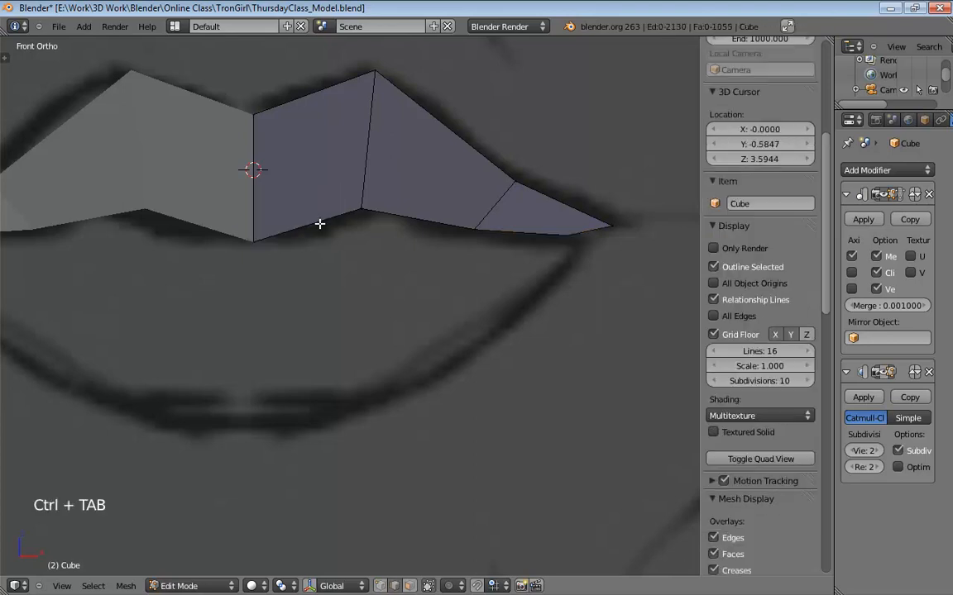
{"action": "left_click", "coordinate": [320, 222]}
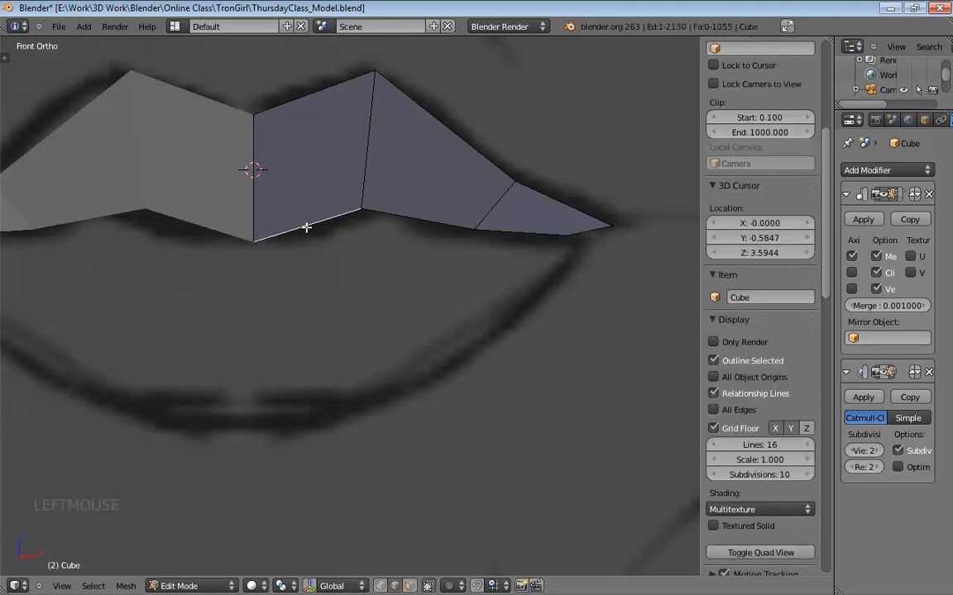
{"action": "key", "text": "e"}
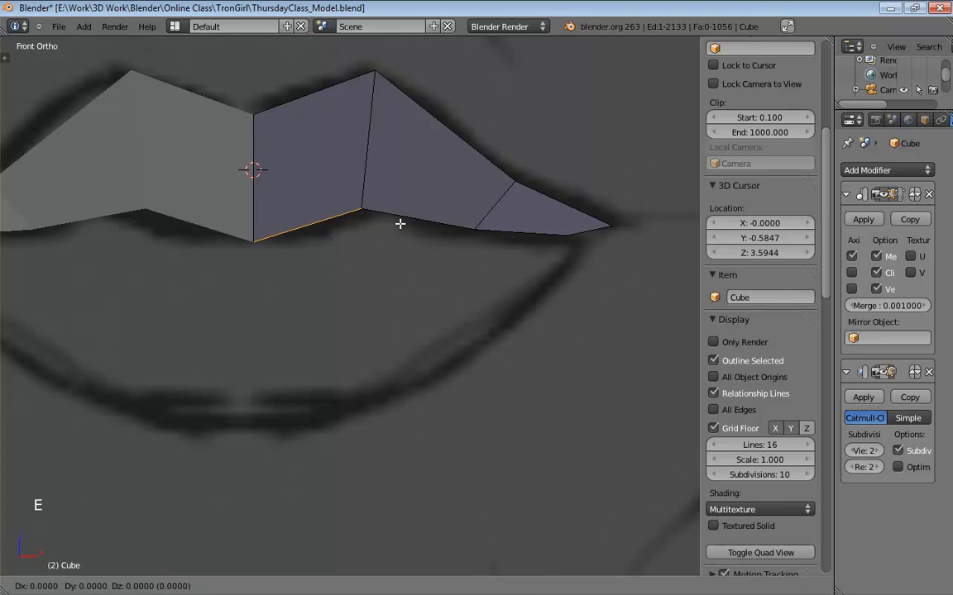
{"action": "left_click", "coordinate": [389, 248]}
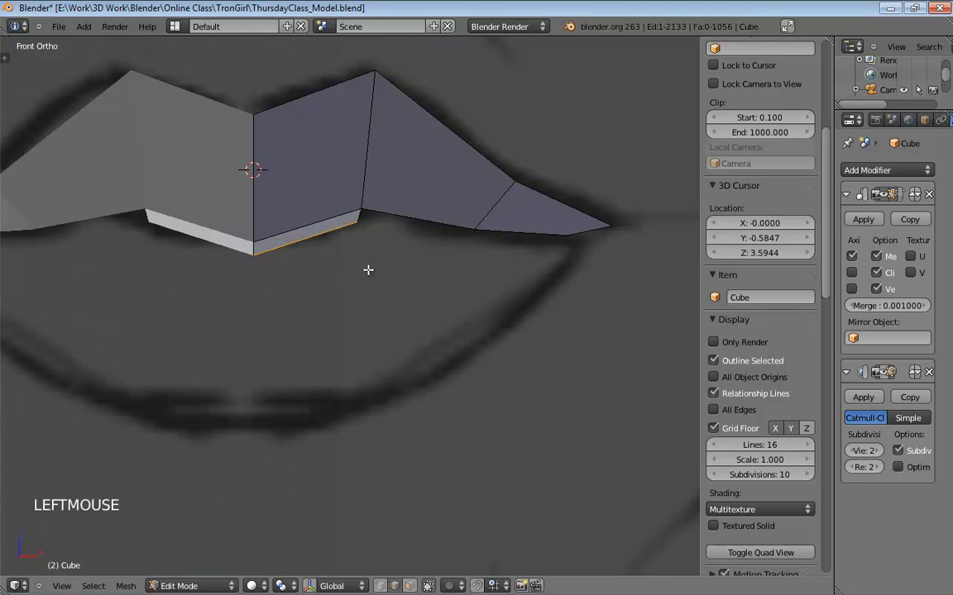
Raise the extruded strip's two lower vertices to make it a thin band just under the upper lip
{"action": "key", "text": "ctrl+Tab"}
{"action": "left_click", "coordinate": [322, 260]}
{"action": "left_click_drag", "start_coordinate": [255, 257], "coordinate": [254, 239]}
{"action": "left_click", "coordinate": [255, 243]}
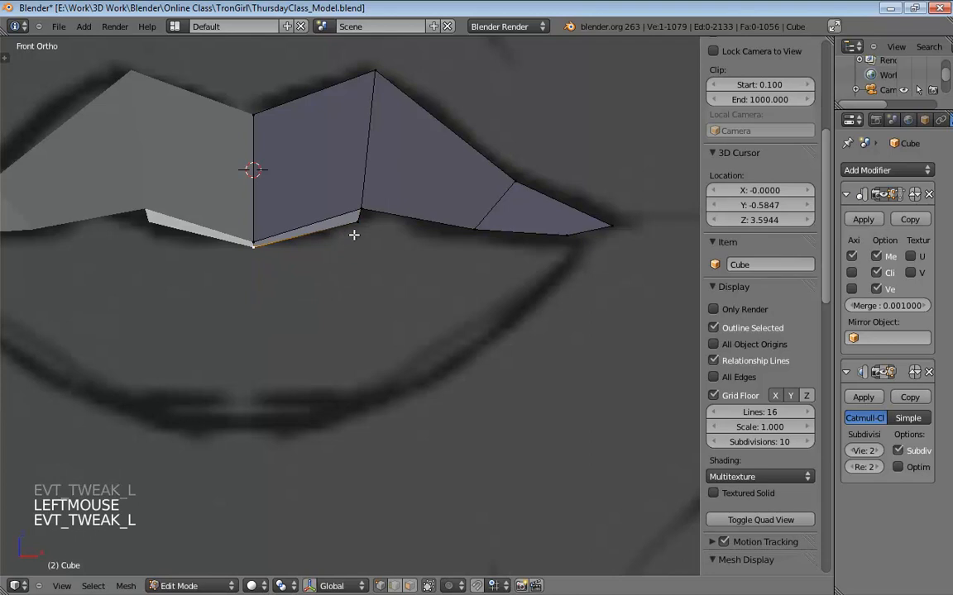
{"action": "left_click_drag", "start_coordinate": [359, 218], "coordinate": [359, 210]}
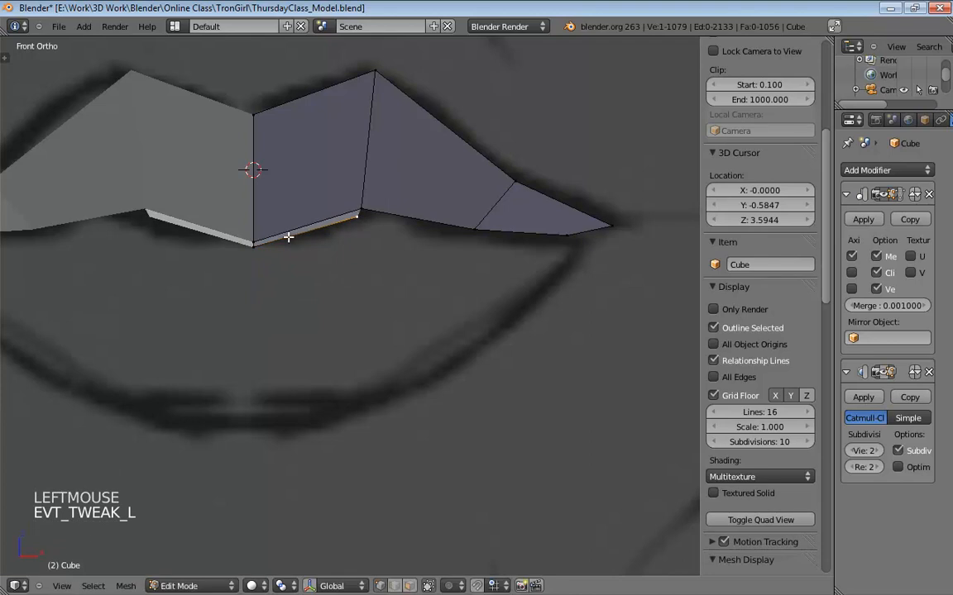
Extrude the thin strip's lower edge down to the lower lip's bottom outline in the front view
{"action": "key", "text": "ctrl+Tab"}
{"action": "left_click", "coordinate": [289, 237]}
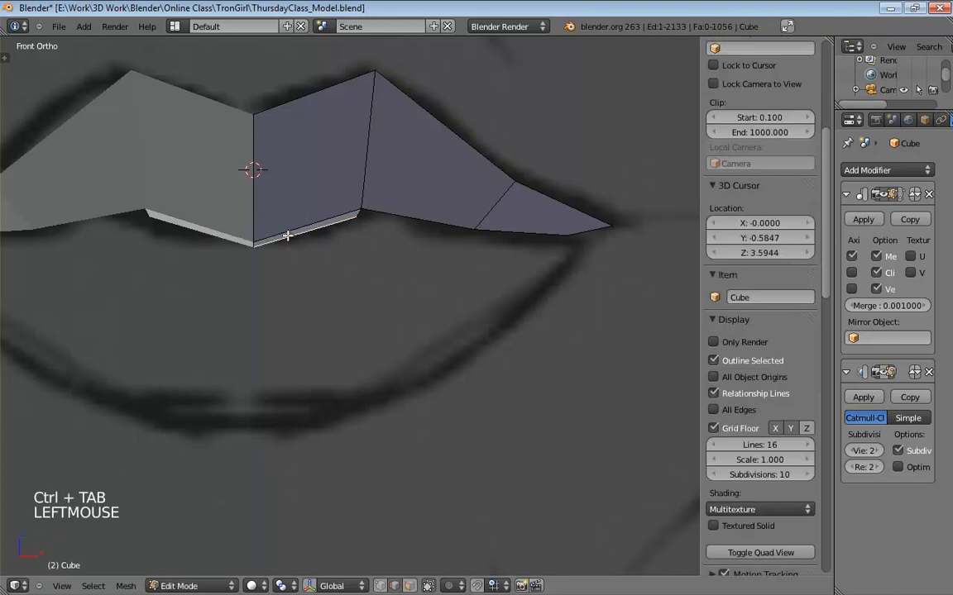
{"action": "key", "text": "e"}
{"action": "key", "text": "e"}
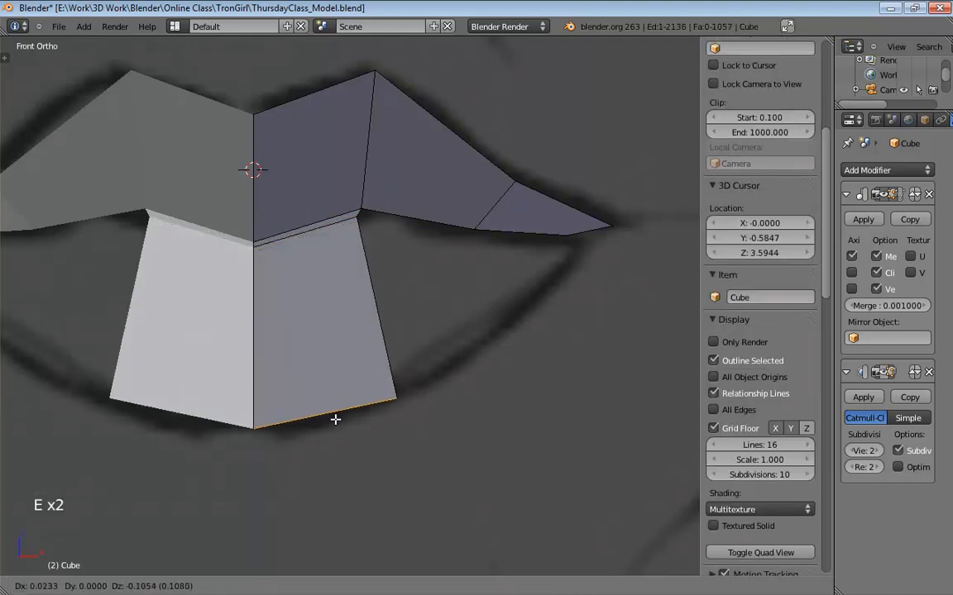
{"action": "left_click", "coordinate": [377, 429]}
Fit the first lower lip face's bottom vertices to the lip outline in the front and side views
{"action": "key", "text": "ctrl+Tab"}
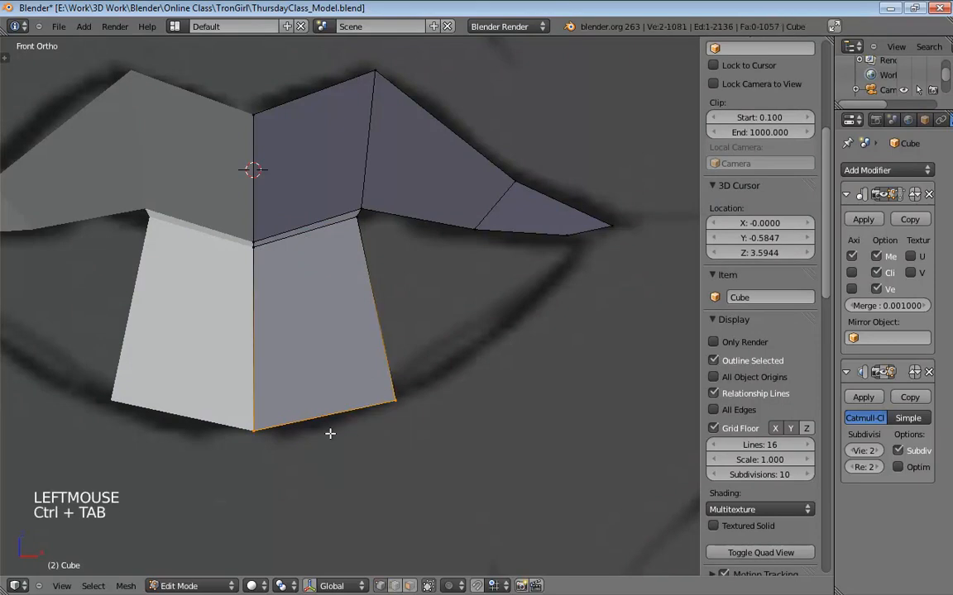
{"action": "left_click", "coordinate": [255, 438]}
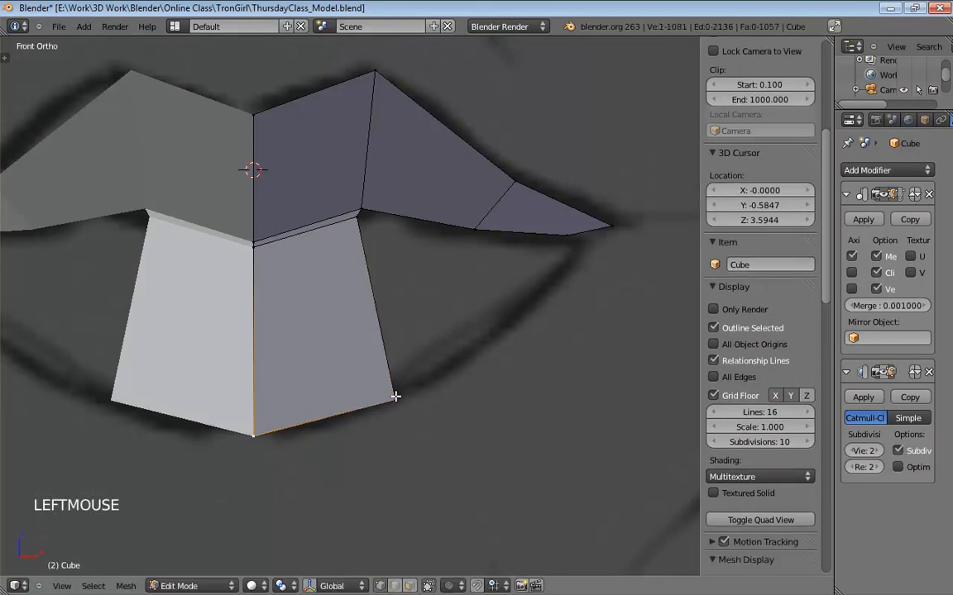
{"action": "left_click_drag", "start_coordinate": [395, 394], "coordinate": [411, 379]}
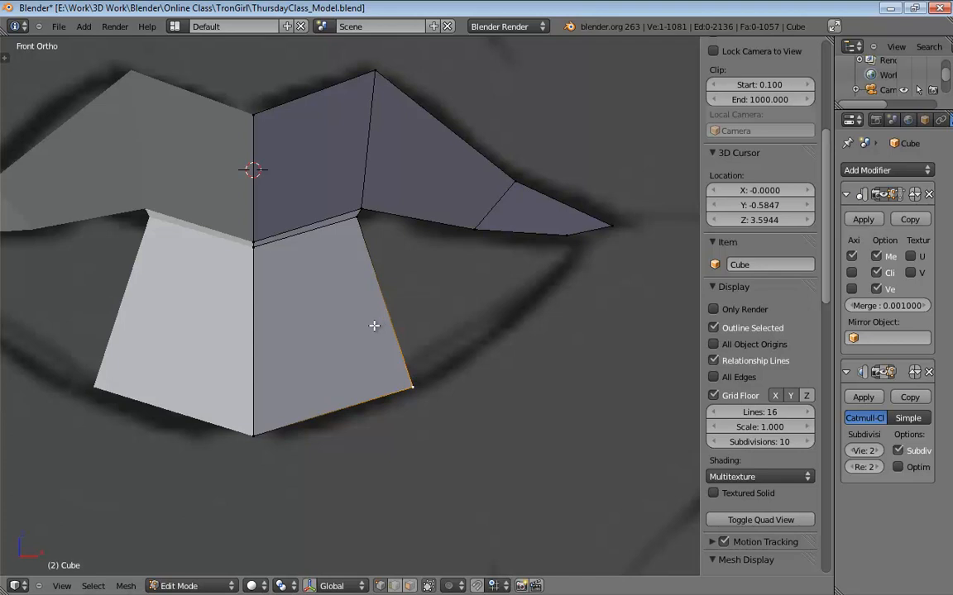
{"action": "key", "text": "KP_1"}
{"action": "key", "text": "KP_3"}
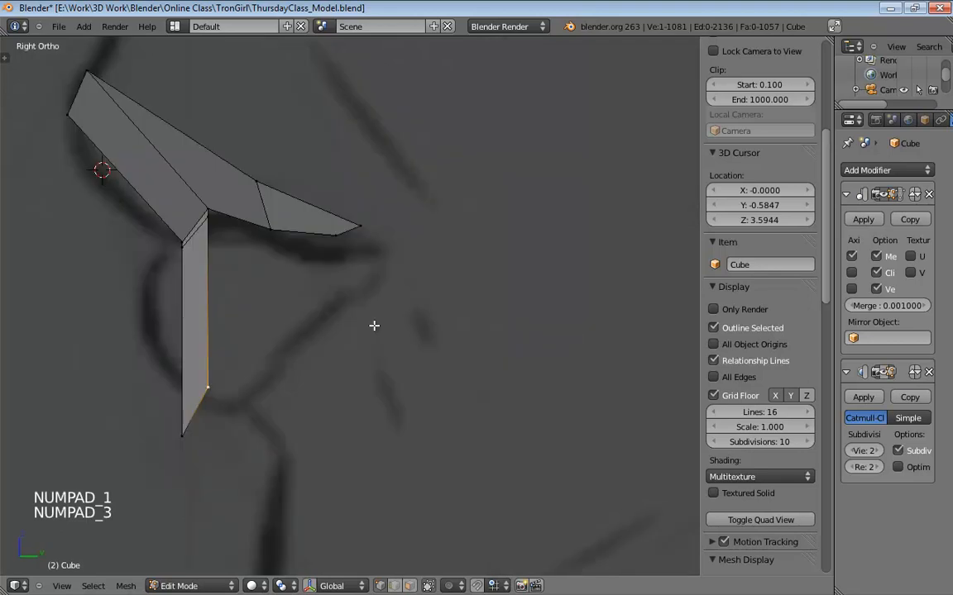
{"action": "left_click_drag", "start_coordinate": [213, 389], "coordinate": [263, 384]}
{"action": "left_click_drag", "start_coordinate": [169, 431], "coordinate": [257, 418]}
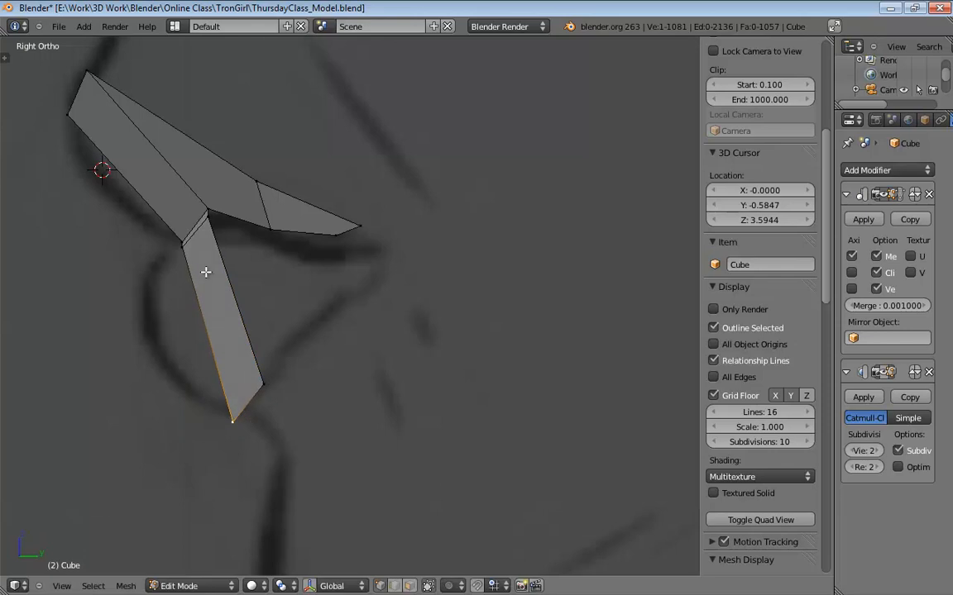
Delete the thin face connecting the upper and lower lips and inspect the gap in perspective
{"action": "key", "text": "ctrl+Tab"}
{"action": "left_click", "coordinate": [153, 302]}
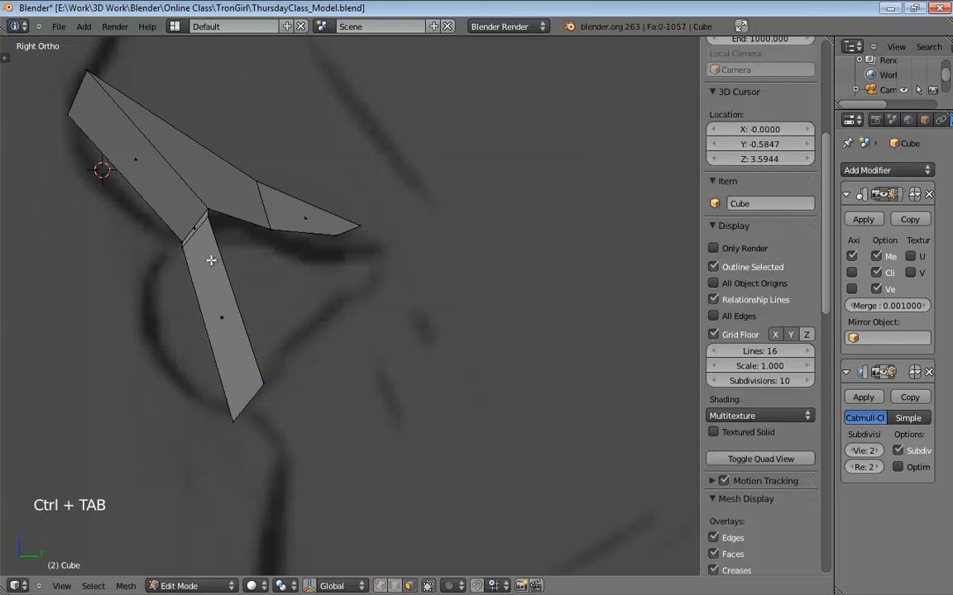
{"action": "left_click", "coordinate": [191, 227]}
{"action": "middle_click_drag", "start_coordinate": [256, 241], "coordinate": [432, 281]}
{"action": "key", "text": "x"}
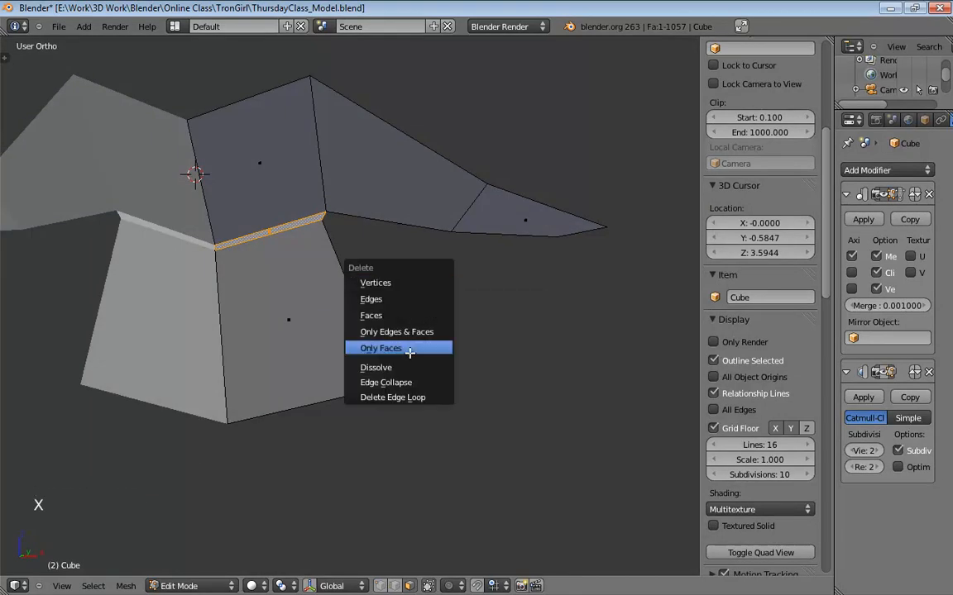
{"action": "left_click", "coordinate": [364, 283]}
{"action": "mouse_move", "coordinate": [385, 316]}
{"action": "middle_mouse_down"}
{"action": "mouse_move", "coordinate": [398, 297]}
{"action": "mouse_move", "coordinate": [496, 294]}
{"action": "mouse_move", "coordinate": [383, 297]}
{"action": "middle_mouse_up"}
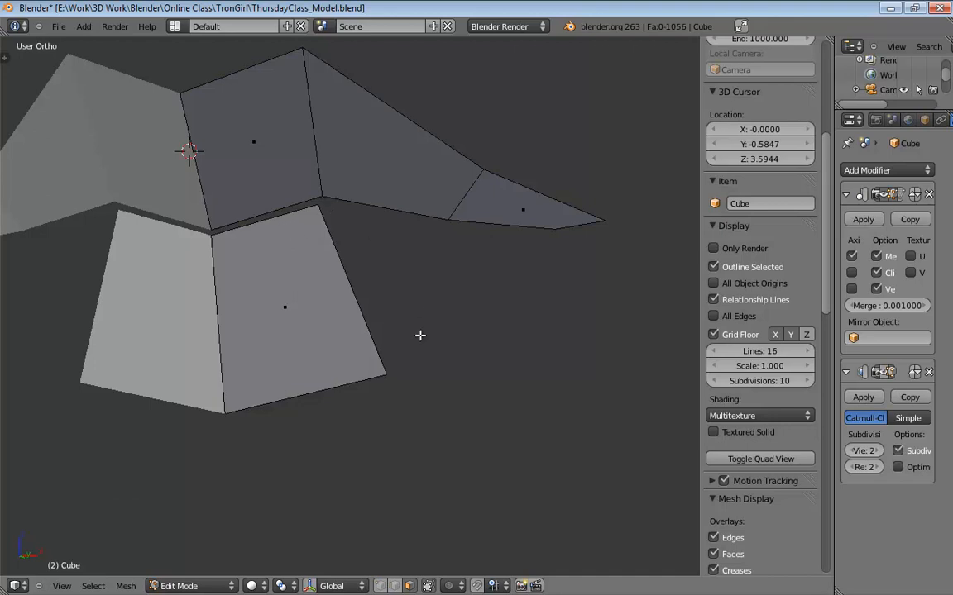
{"action": "middle_click_drag", "start_coordinate": [420, 335], "coordinate": [325, 332]}
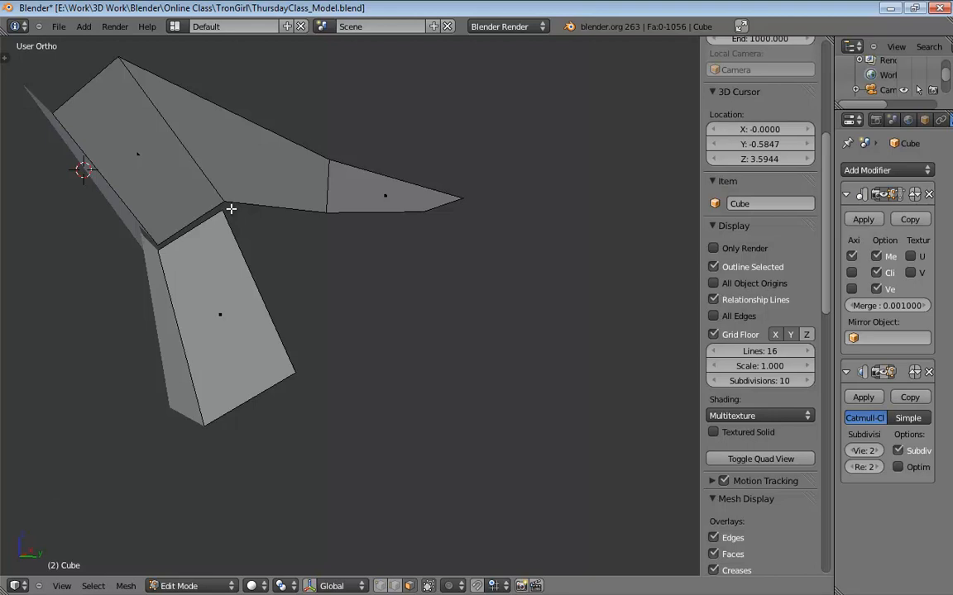
Extrude the lower lip face's outer edge toward the mouth corner in the front view
{"action": "key", "text": "KP_1"}
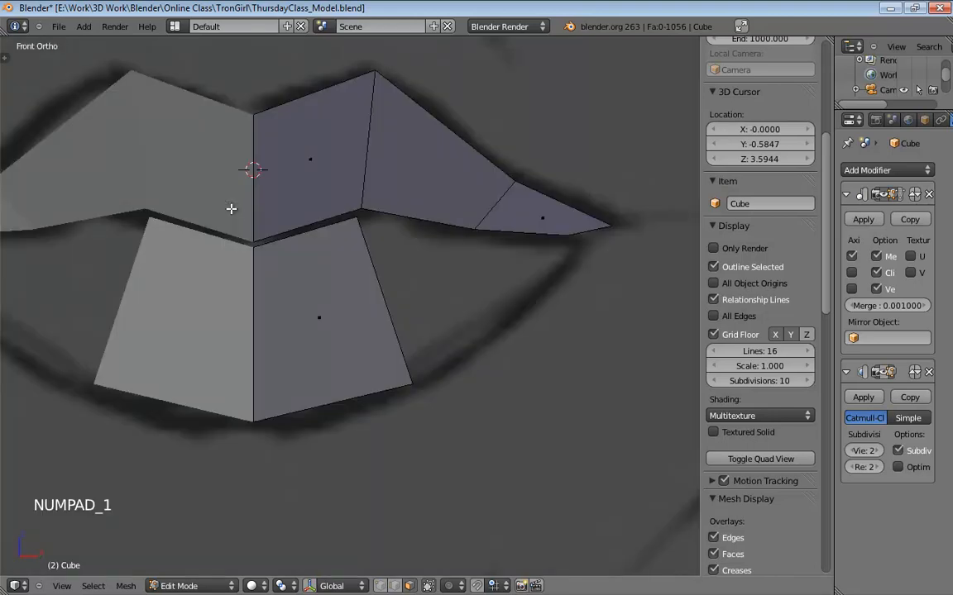
{"action": "key", "text": "ctrl+Tab"}
{"action": "left_click", "coordinate": [177, 196]}
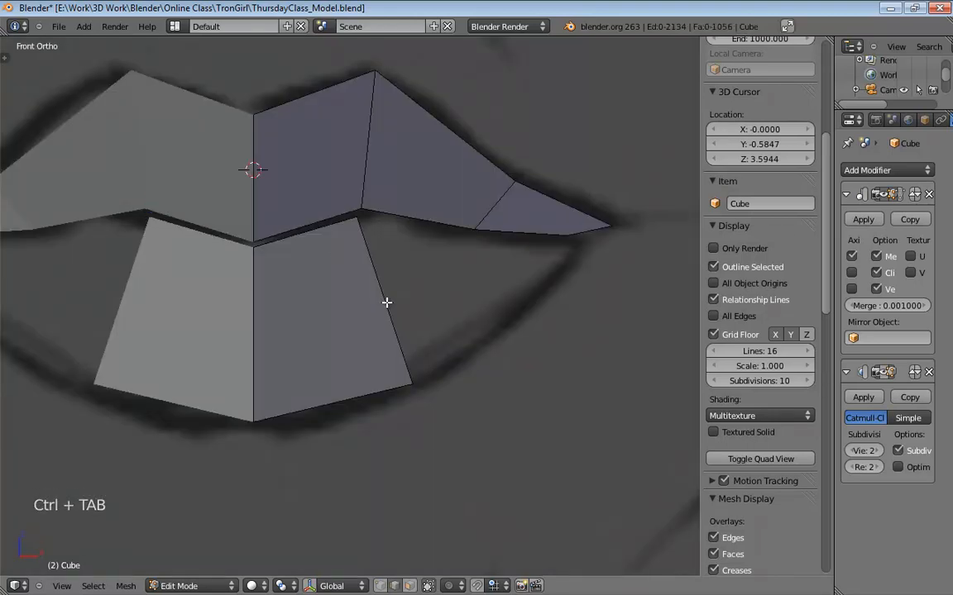
{"action": "left_click", "coordinate": [386, 303]}
{"action": "key", "text": "e"}
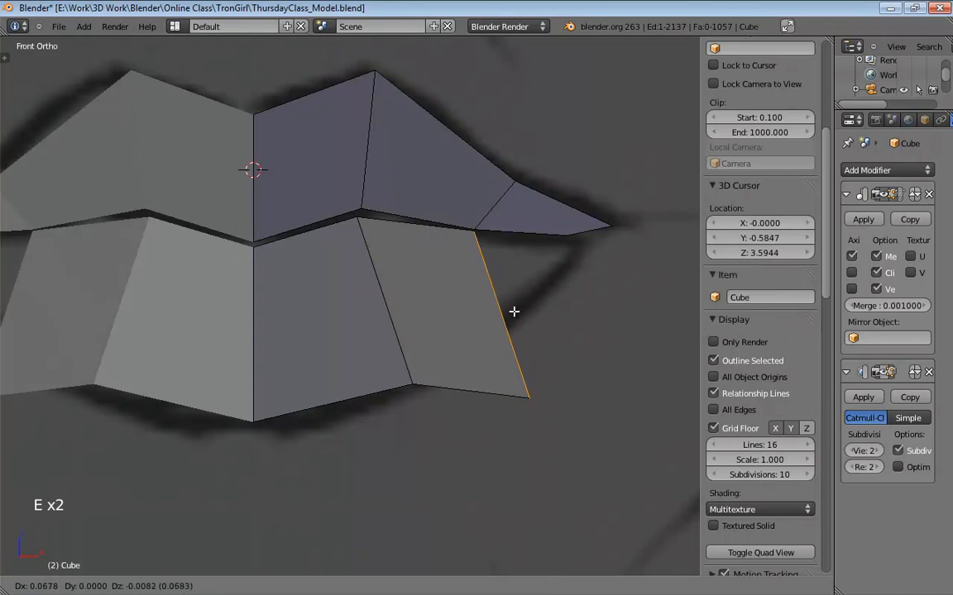
{"action": "left_click", "coordinate": [518, 319]}
Fit the second lower lip face's outer vertices to the lip drawing in the front view and move them back in the side view
{"action": "key", "text": "ctrl+Tab"}
{"action": "left_click_drag", "start_coordinate": [530, 377], "coordinate": [510, 289]}
{"action": "left_click", "coordinate": [514, 283]}
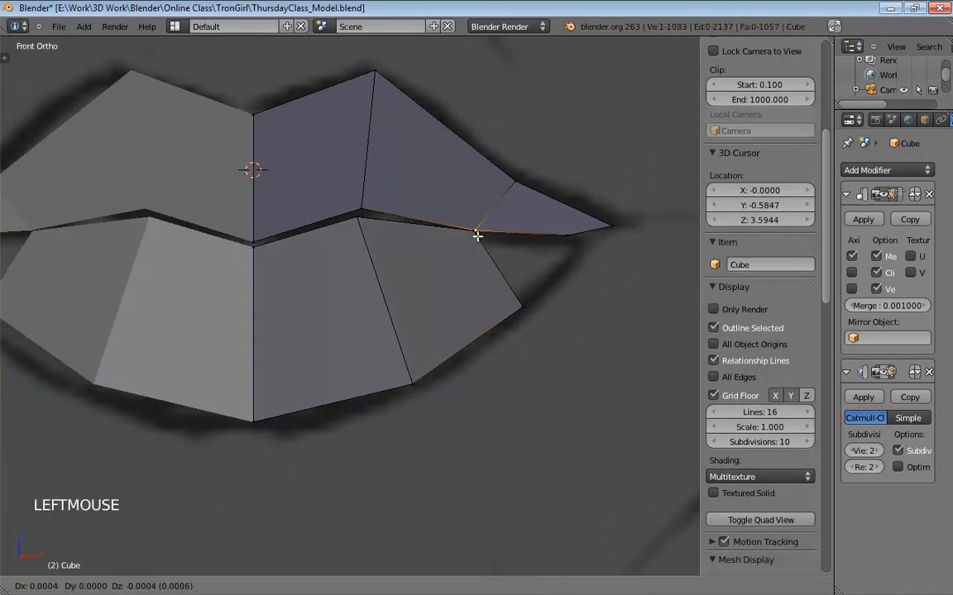
{"action": "left_click_drag", "start_coordinate": [477, 230], "coordinate": [487, 243]}
{"action": "key", "text": "KP_3"}
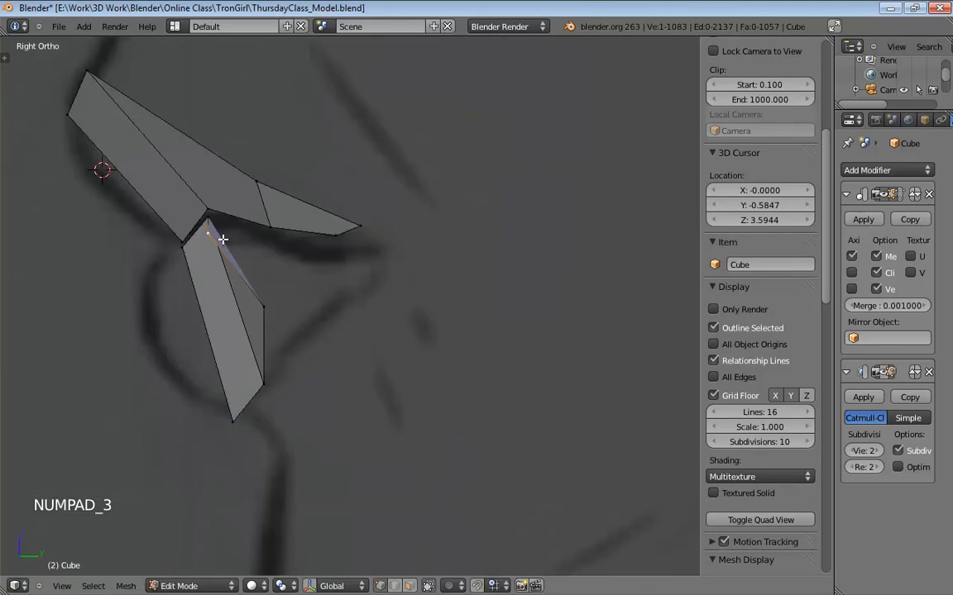
{"action": "left_click_drag", "start_coordinate": [223, 239], "coordinate": [287, 238]}
{"action": "left_click_drag", "start_coordinate": [262, 314], "coordinate": [340, 308]}
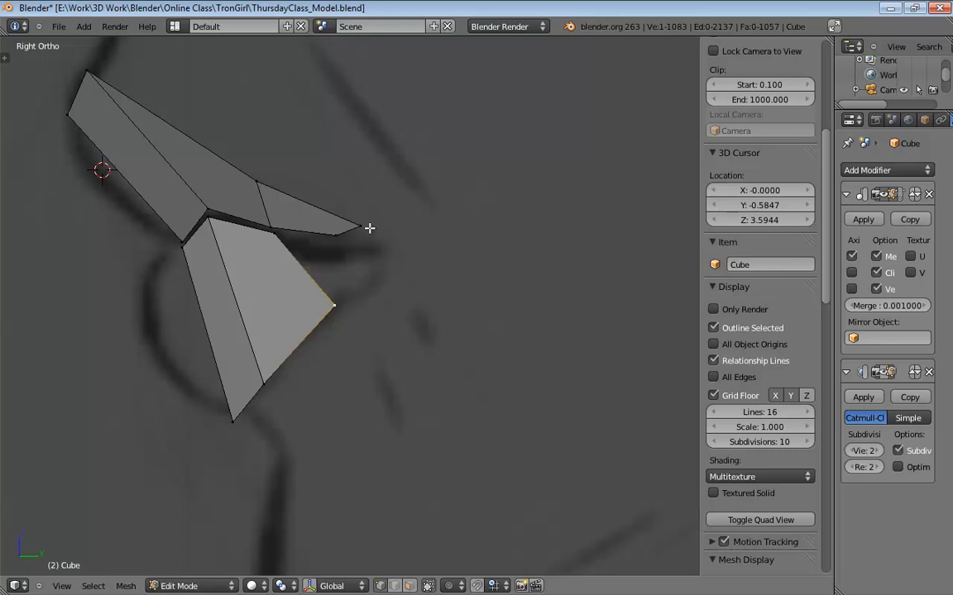
Extrude the second lower lip face's outer edge toward the mouth corner in the front view
{"action": "middle_click_drag", "start_coordinate": [370, 228], "coordinate": [492, 287]}
{"action": "key", "text": "KP_1"}
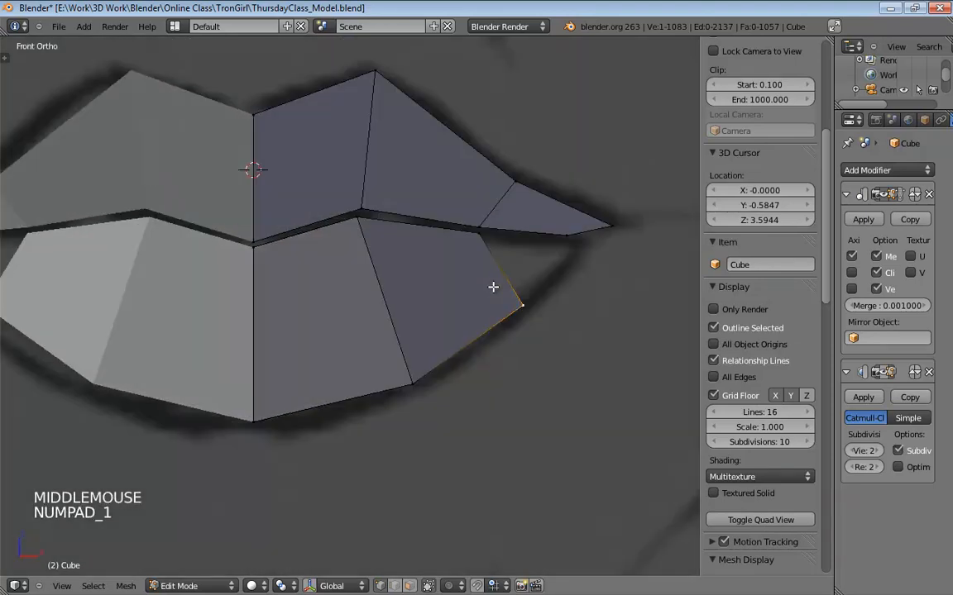
{"action": "key", "text": "ctrl+Tab"}
{"action": "left_click", "coordinate": [447, 306]}
{"action": "left_click", "coordinate": [502, 271]}
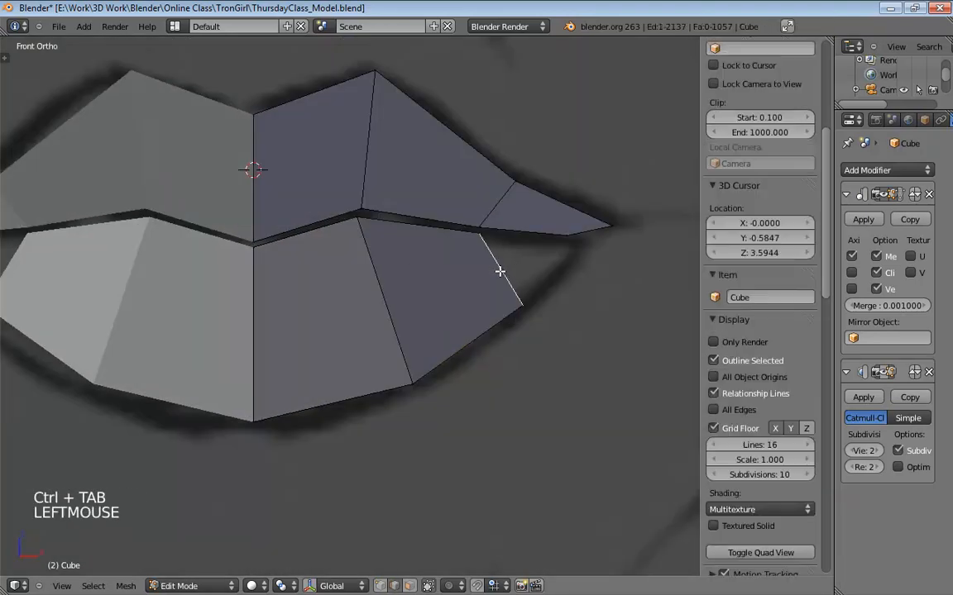
{"action": "key", "text": "e"}
{"action": "key", "text": "e"}
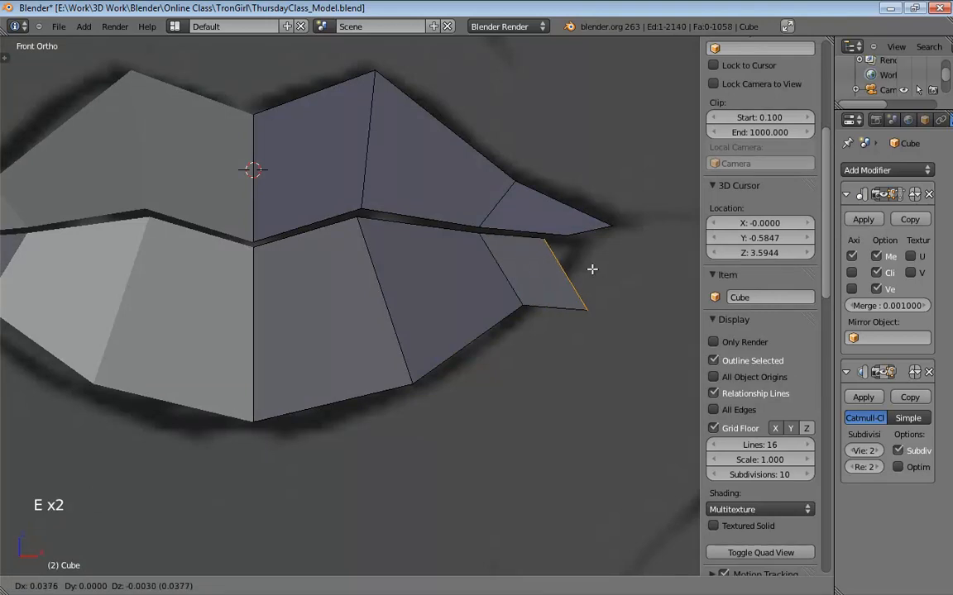
{"action": "left_click", "coordinate": [606, 271]}
Fit the third lower lip face's outer vertices to the mouth corner in the front view and move them back in the side view
{"action": "key", "text": "ctrl+Tab"}
{"action": "left_click", "coordinate": [579, 255]}
{"action": "left_click_drag", "start_coordinate": [631, 295], "coordinate": [605, 240]}
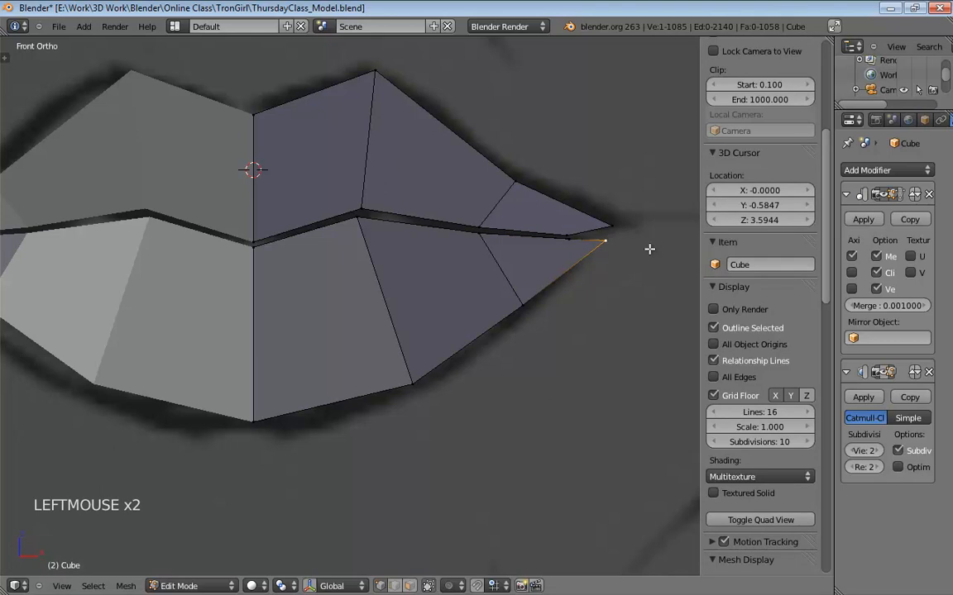
{"action": "key", "text": "KP_3"}
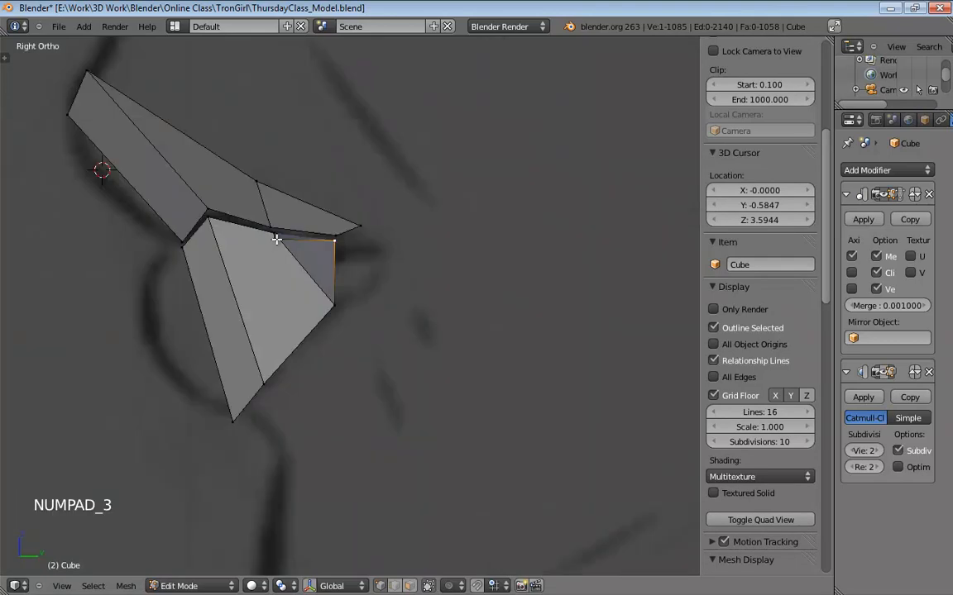
{"action": "left_click_drag", "start_coordinate": [276, 239], "coordinate": [334, 239]}
{"action": "left_click", "coordinate": [335, 304]}
{"action": "left_click", "coordinate": [340, 239]}
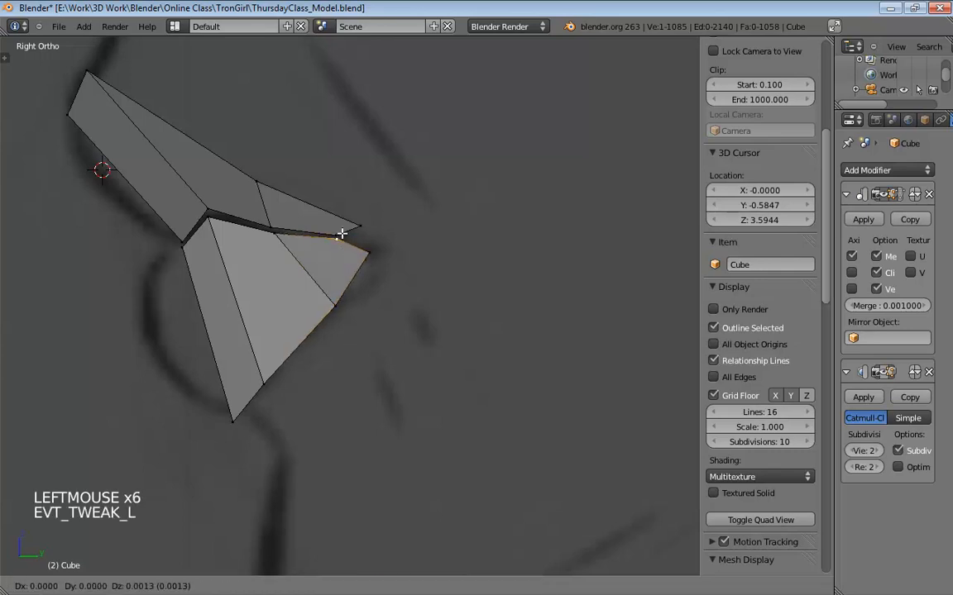
{"action": "left_click", "coordinate": [366, 251]}
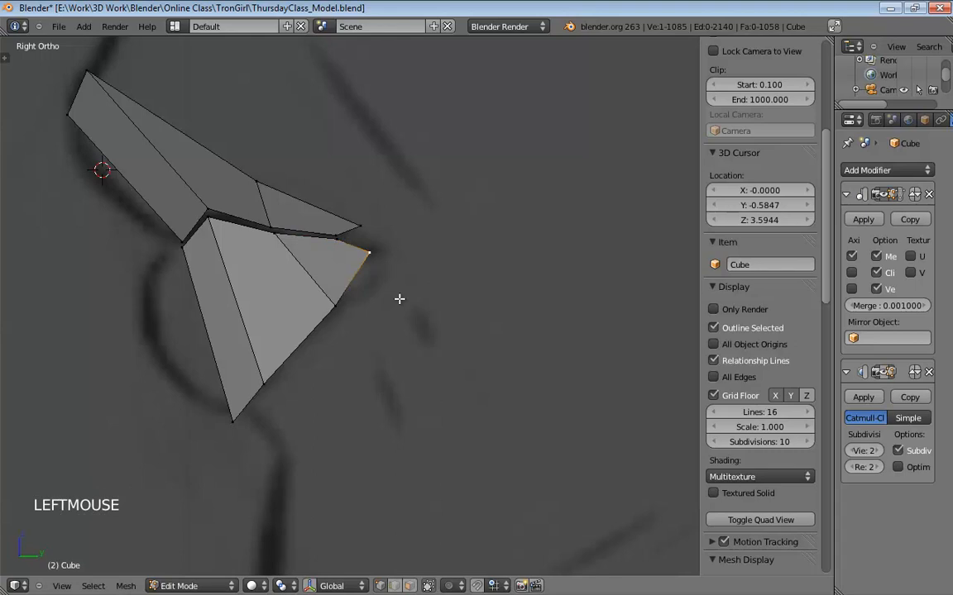
Fill a face between the outer end edges of the upper and lower lips at the mouth corner
{"action": "key", "text": "KP_1"}
{"action": "middle_click_drag", "start_coordinate": [636, 261], "coordinate": [429, 246], "text": "shift"}
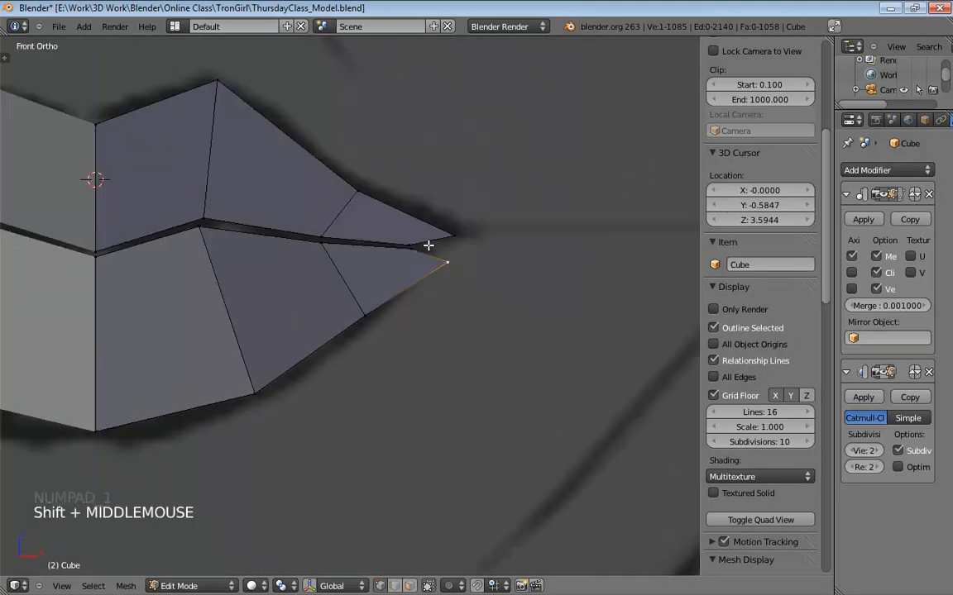
{"action": "scroll", "coordinate": [472, 261], "scroll_direction": "up", "scroll_amount": 5}
{"action": "key", "text": "ctrl+Tab"}
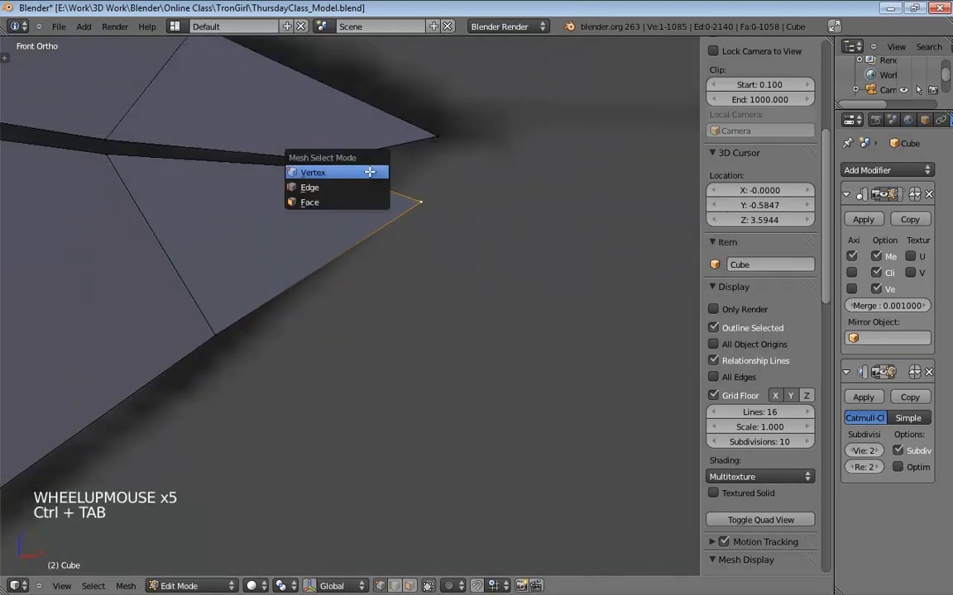
{"action": "left_click", "coordinate": [364, 190]}
{"action": "left_click", "coordinate": [374, 159]}
{"action": "left_click", "coordinate": [379, 187], "text": "shift"}
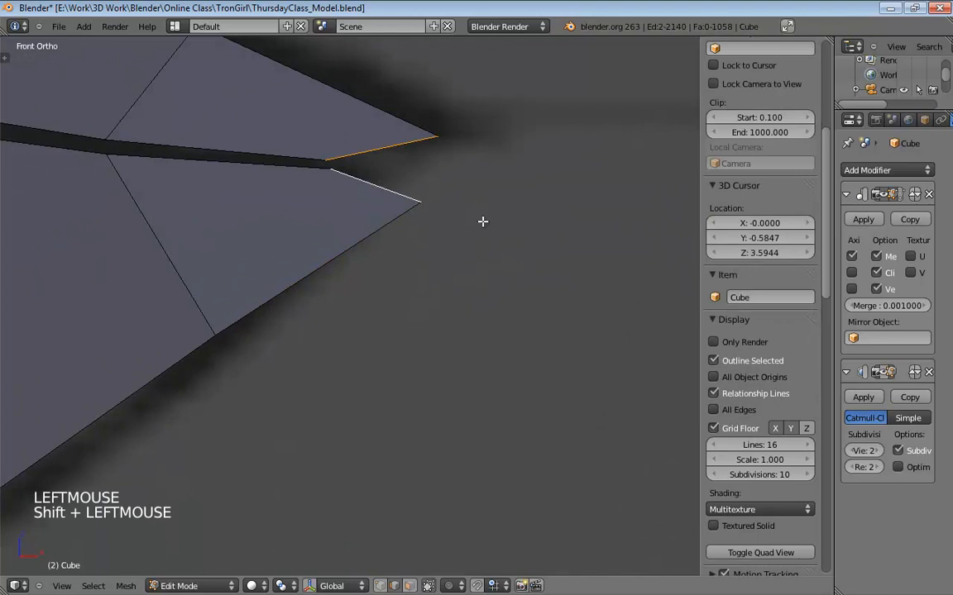
{"action": "key", "text": "f"}
Move the mouth corner face slightly back and down in the side view to match the profile drawing
{"action": "middle_click_drag", "start_coordinate": [245, 264], "coordinate": [528, 340], "text": "shift"}
{"action": "scroll", "coordinate": [387, 313], "scroll_direction": "down", "scroll_amount": 7}
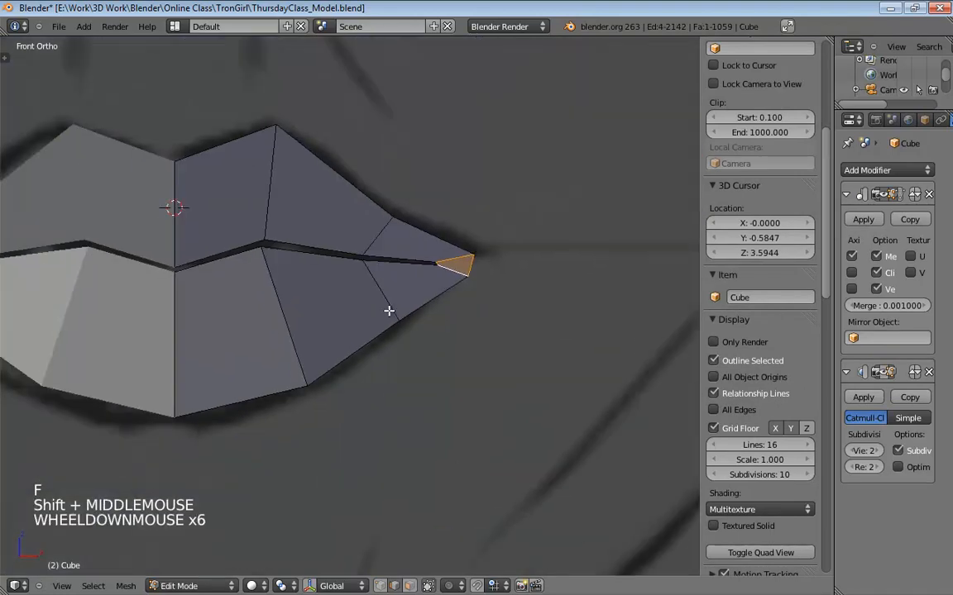
{"action": "middle_click_drag", "start_coordinate": [356, 310], "coordinate": [444, 301], "text": "shift"}
{"action": "scroll", "coordinate": [475, 306], "scroll_direction": "down", "scroll_amount": 3}
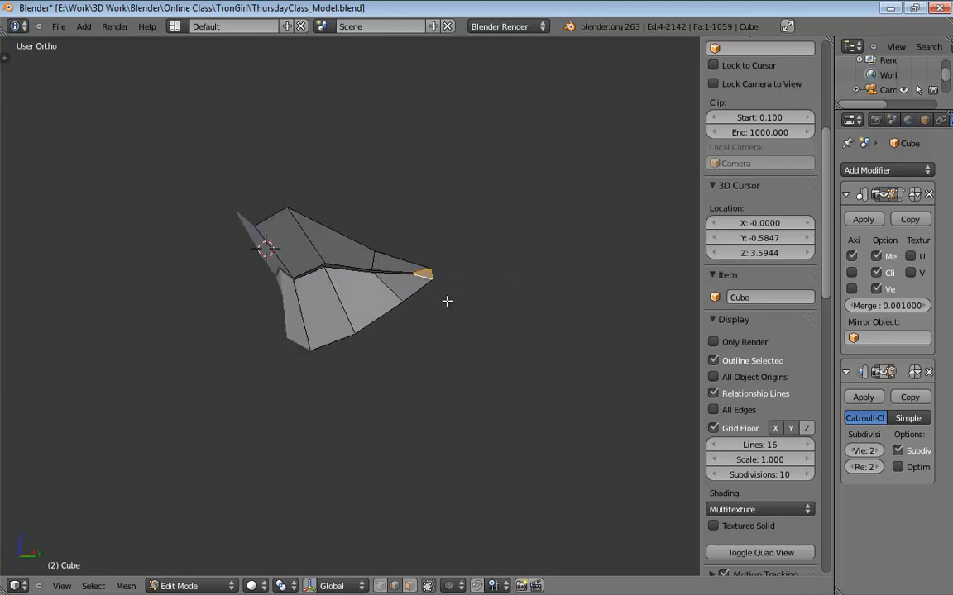
{"action": "key", "text": "KP_1"}
{"action": "key", "text": "KP_3"}
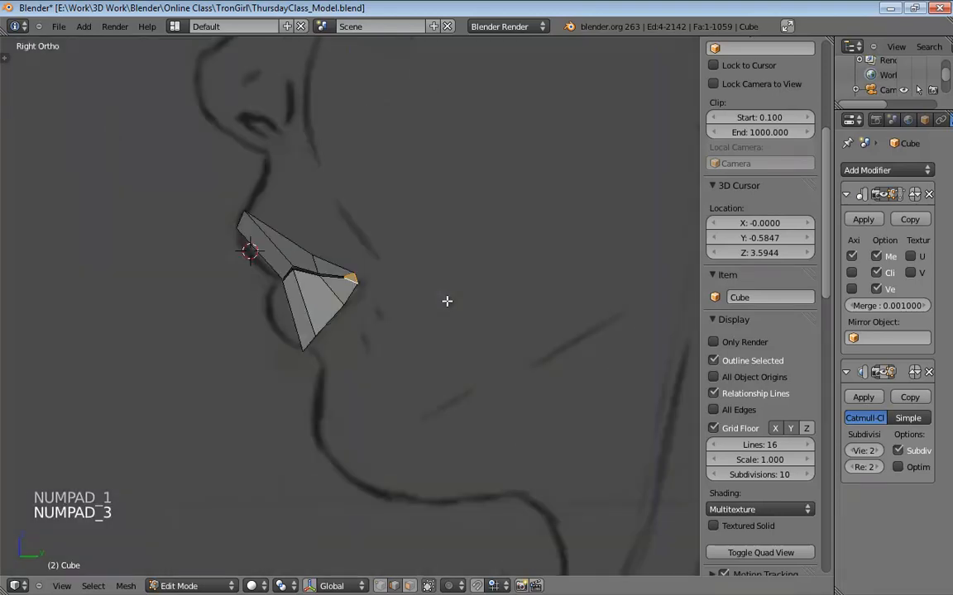
{"action": "scroll", "coordinate": [433, 297], "scroll_direction": "up", "scroll_amount": 5}
{"action": "key", "text": "g"}
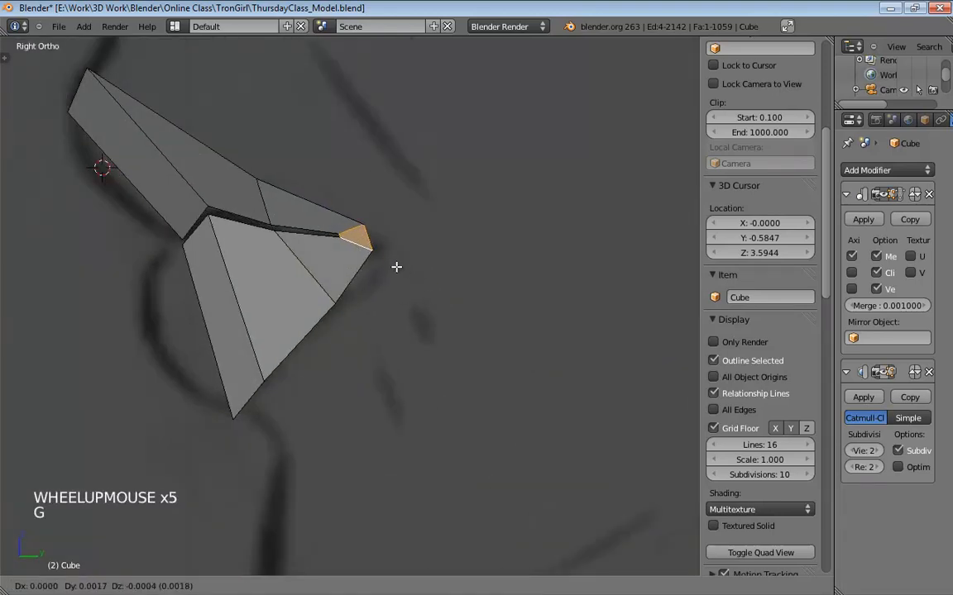
{"action": "left_click", "coordinate": [405, 275]}
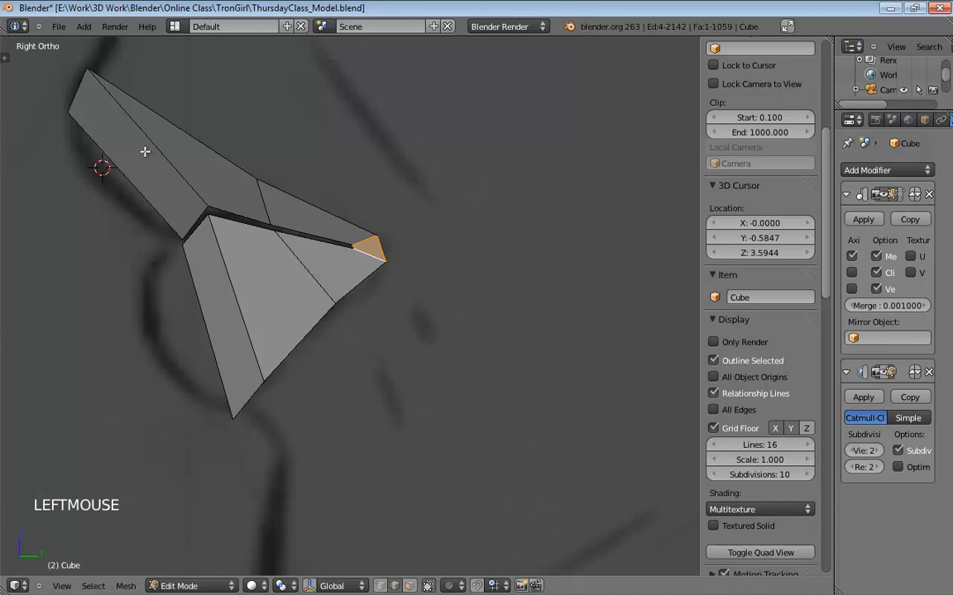
{"action": "middle_click_drag", "start_coordinate": [334, 223], "coordinate": [395, 313], "text": "shift"}
{"action": "scroll", "coordinate": [395, 311], "scroll_direction": "down", "scroll_amount": 6}
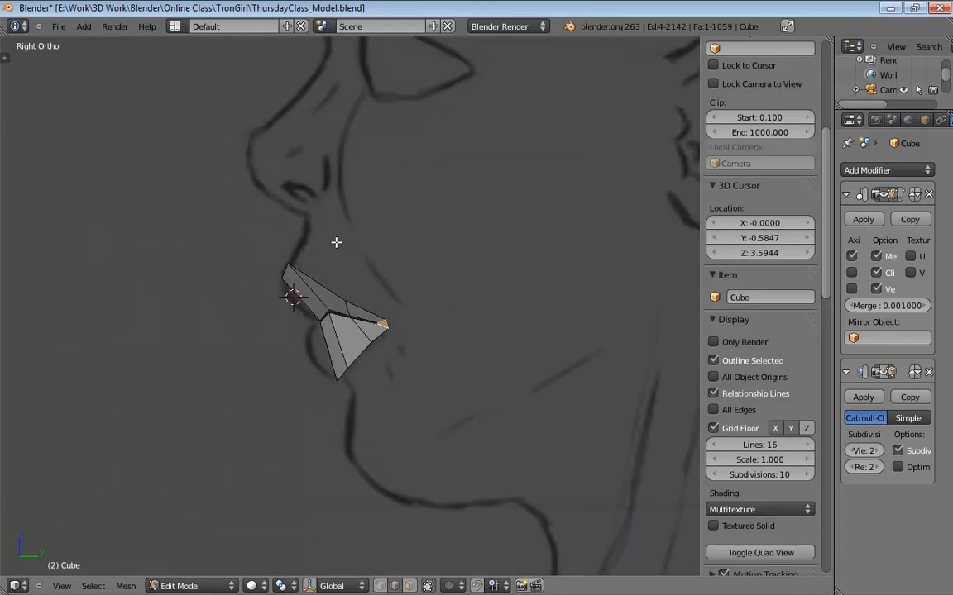
{"action": "middle_click_drag", "start_coordinate": [342, 251], "coordinate": [483, 257]}
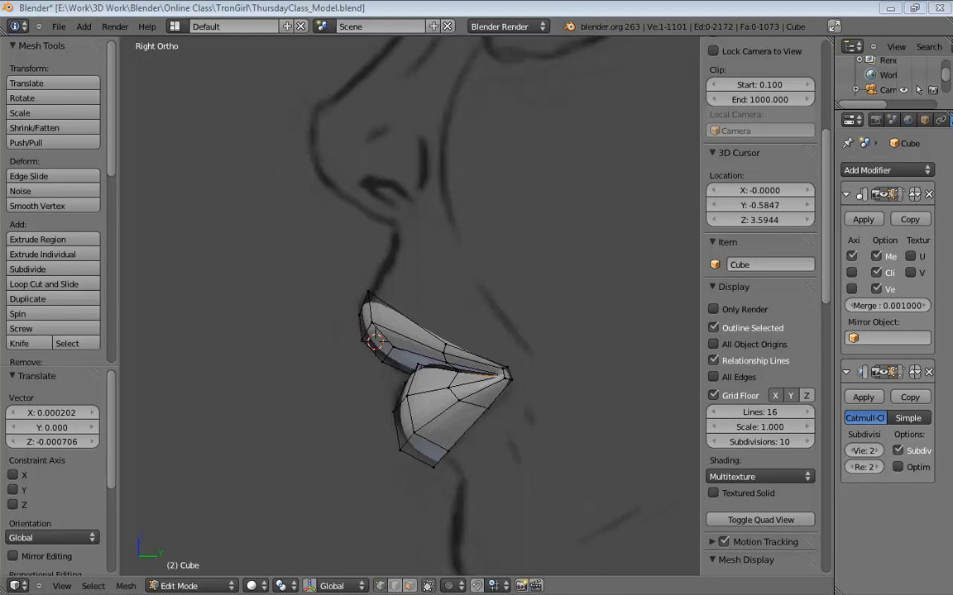
Undo the latest vertex adjustments around the mouth corner of the rounded lips
{"action": "middle_click_drag", "start_coordinate": [428, 282], "coordinate": [502, 265]}
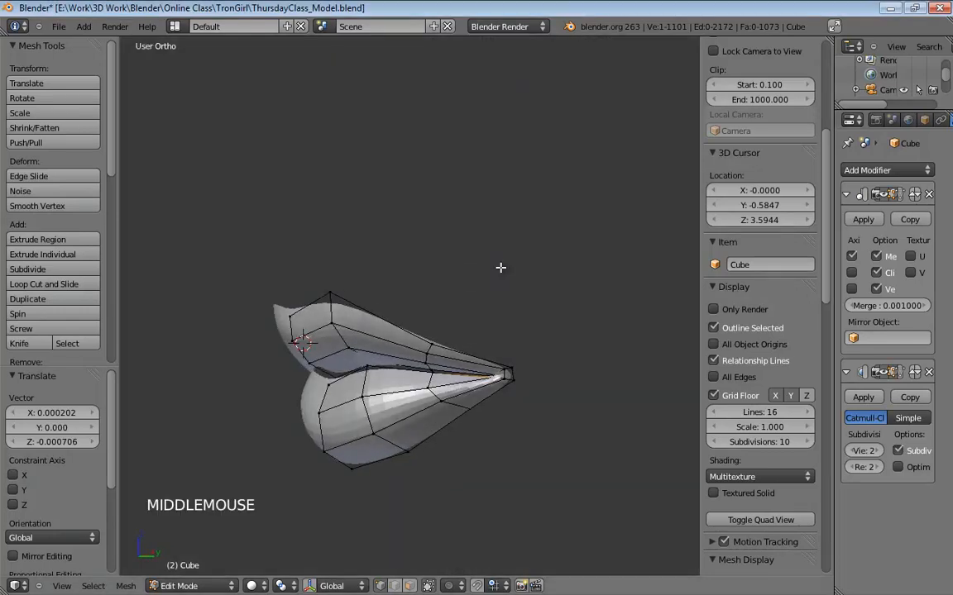
{"action": "key", "text": "ctrl+z"}
{"action": "key", "text": "ctrl+z"}
{"action": "key", "text": "ctrl+z"}
{"action": "key", "text": "ctrl+z"}
{"action": "key", "text": "ctrl+z"}
{"action": "key", "text": "ctrl+z"}
{"action": "key", "text": "ctrl+z"}
{"action": "key", "text": "ctrl+z"}
{"action": "key", "text": "ctrl+z"}
{"action": "key", "text": "ctrl+z"}
{"action": "key", "text": "ctrl+z"}
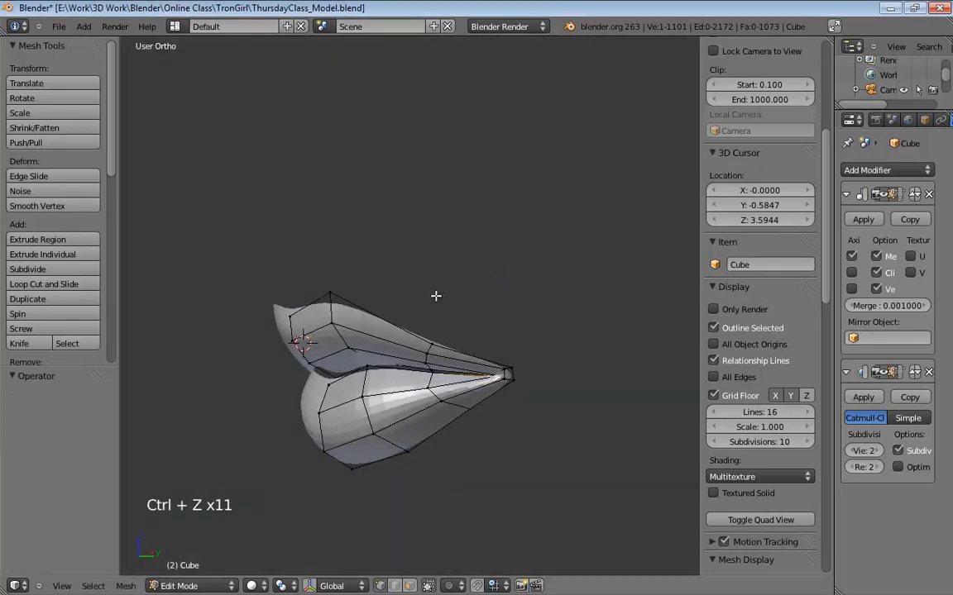
{"action": "key", "text": "ctrl+z"}
{"action": "key", "text": "ctrl+z"}
{"action": "key", "text": "ctrl+z"}
{"action": "key", "text": "ctrl+z"}
{"action": "key", "text": "ctrl+z"}
{"action": "key", "text": "ctrl+z"}
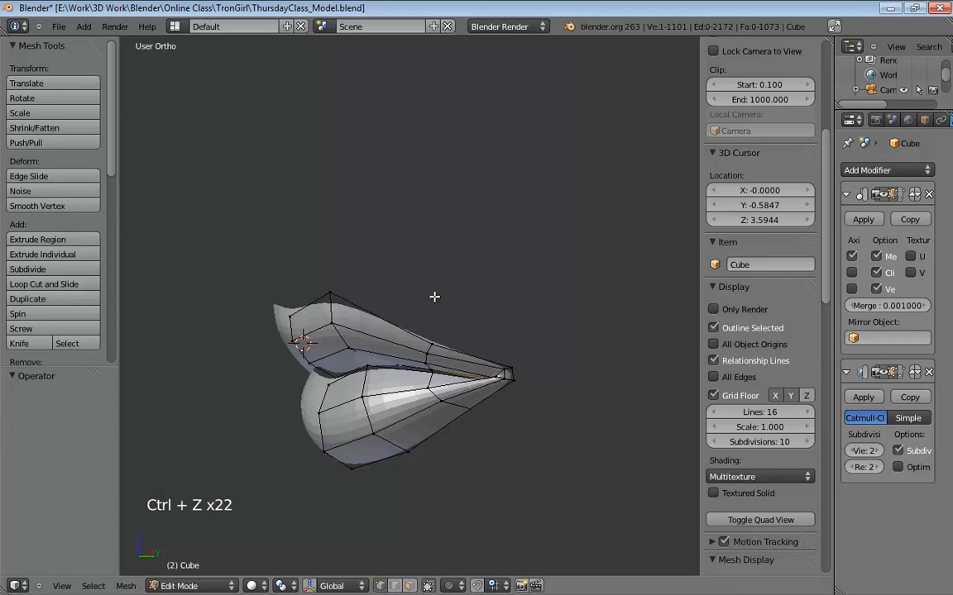
{"action": "key", "text": "ctrl+z"}
{"action": "key", "text": "ctrl+z"}
{"action": "key", "text": "ctrl+z"}
{"action": "key", "text": "ctrl+z"}
{"action": "key", "text": "ctrl+z"}
{"action": "key", "text": "ctrl+z"}
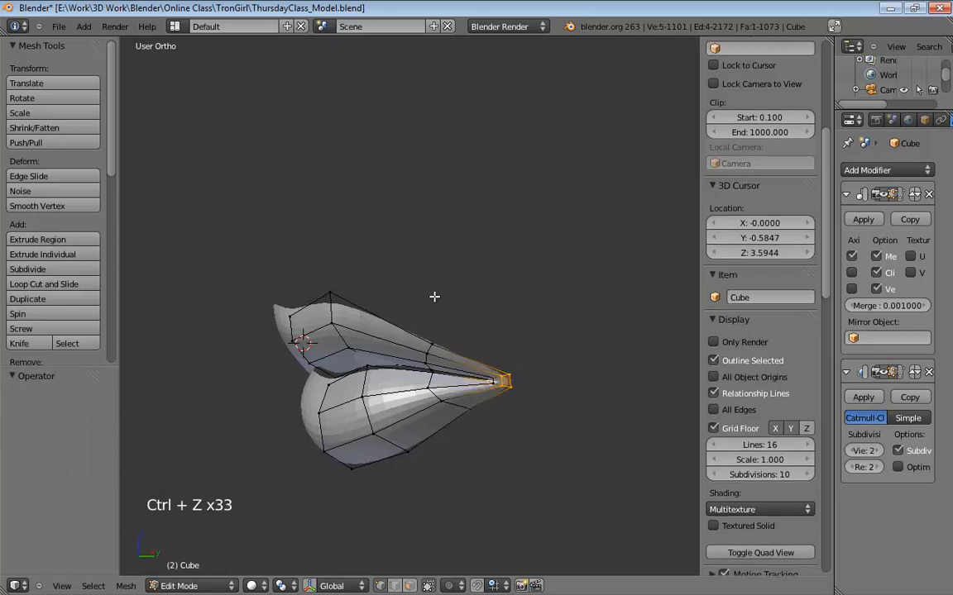
Dissolve the two inner edge loops running around the lips, with Dissolve Verts enabled
{"action": "middle_click_drag", "start_coordinate": [383, 404], "coordinate": [430, 362]}
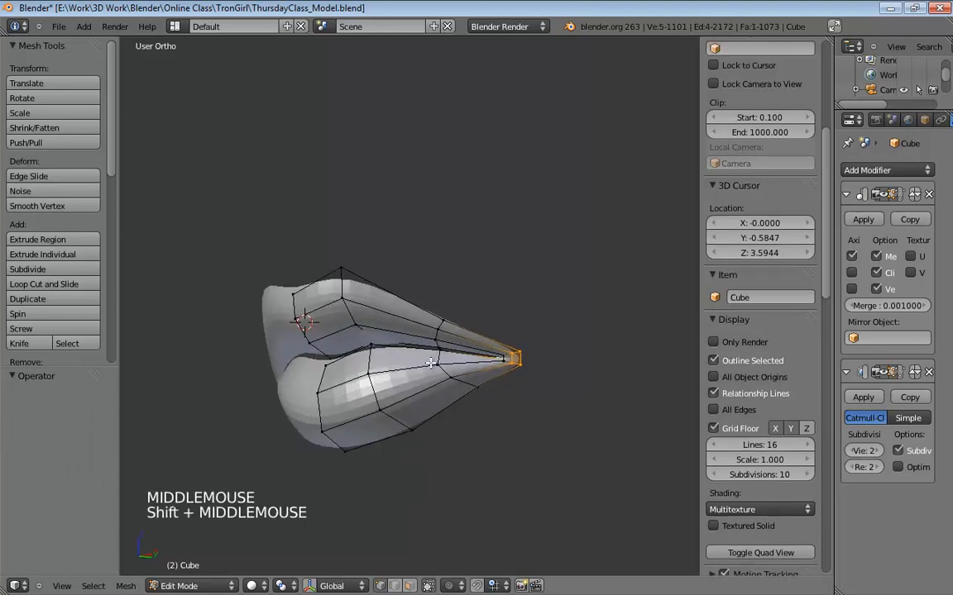
{"action": "key", "text": "ctrl+Tab"}
{"action": "left_click", "coordinate": [346, 381], "text": "alt"}
{"action": "left_click", "coordinate": [351, 412], "text": "alt"}
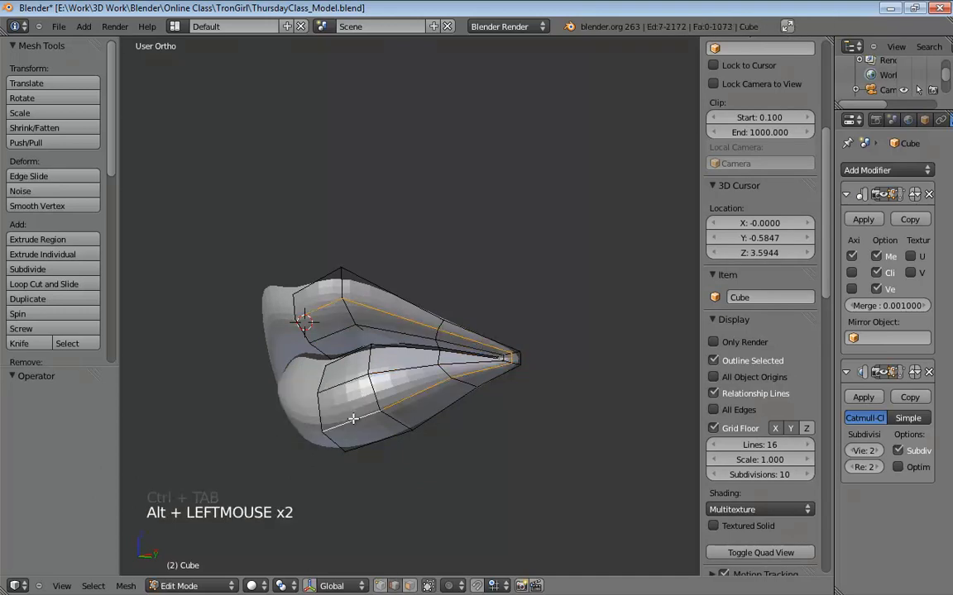
{"action": "left_click", "coordinate": [352, 382], "text": "alt+shift"}
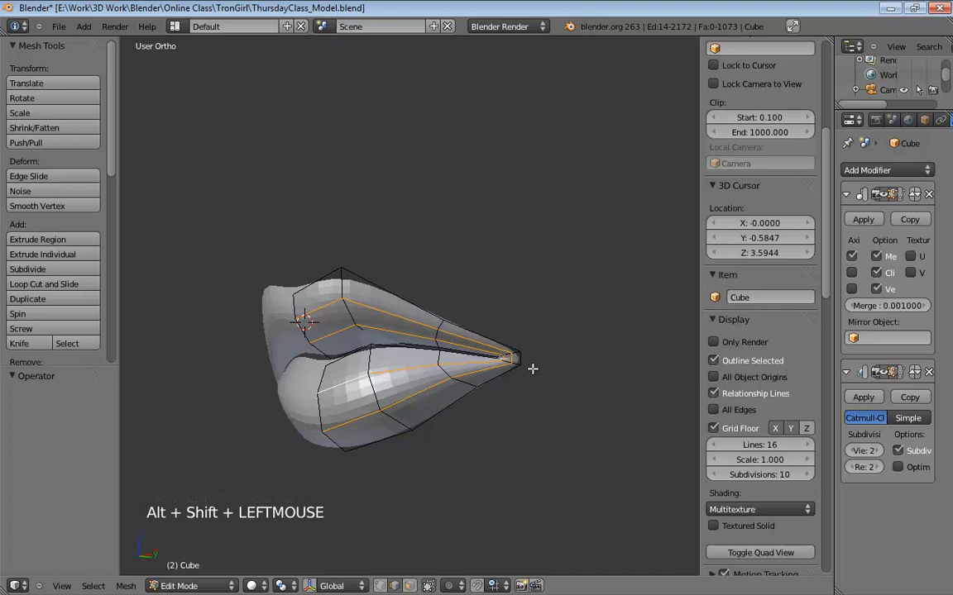
{"action": "key", "text": "x"}
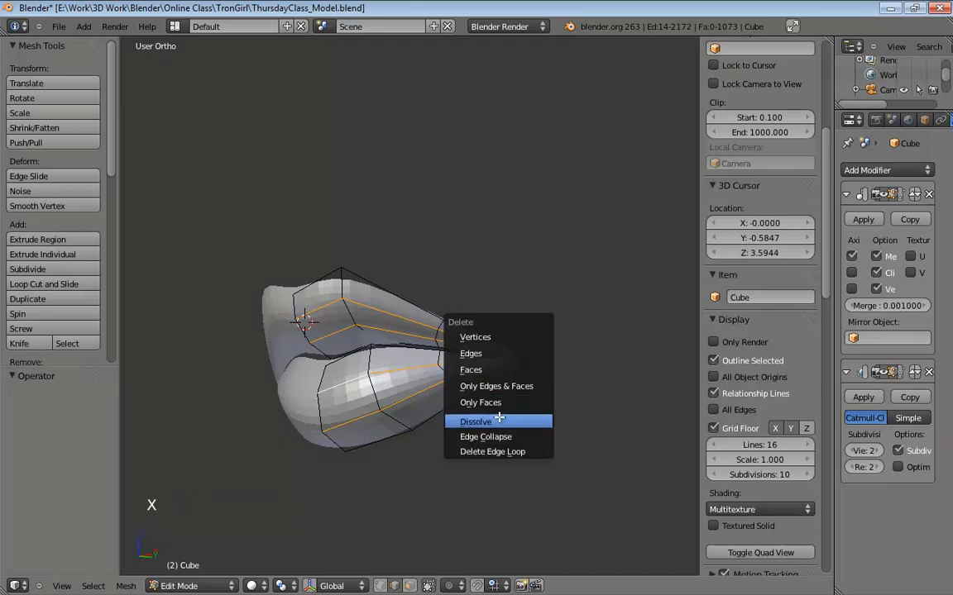
{"action": "left_click", "coordinate": [488, 422]}
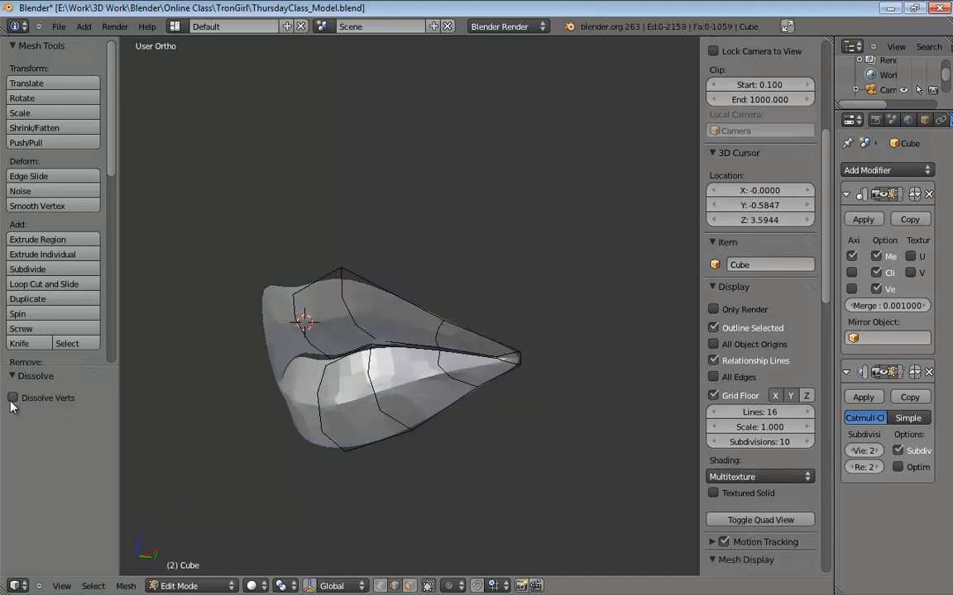
{"action": "left_click", "coordinate": [13, 399]}
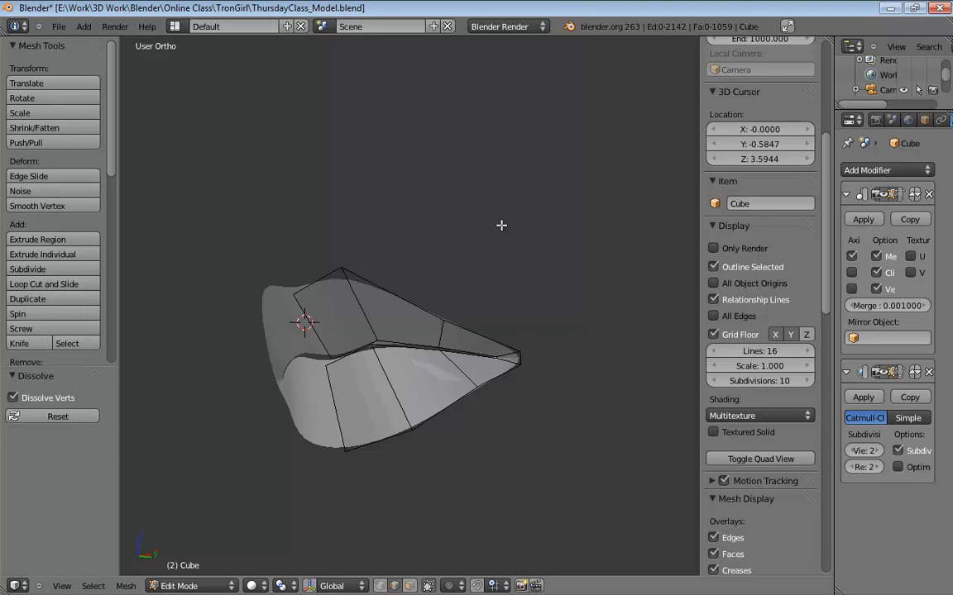
Add a single loop cut running through the middle of the upper and lower lips and around the mouth corner
{"action": "key", "text": "KP_1"}
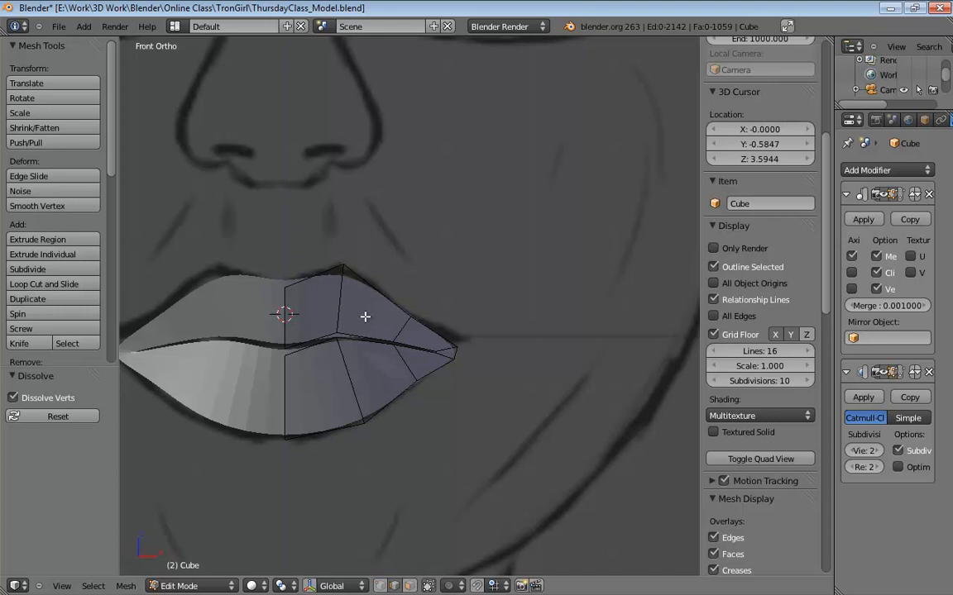
{"action": "key", "text": "ctrl+r"}
{"action": "left_click", "coordinate": [343, 303]}
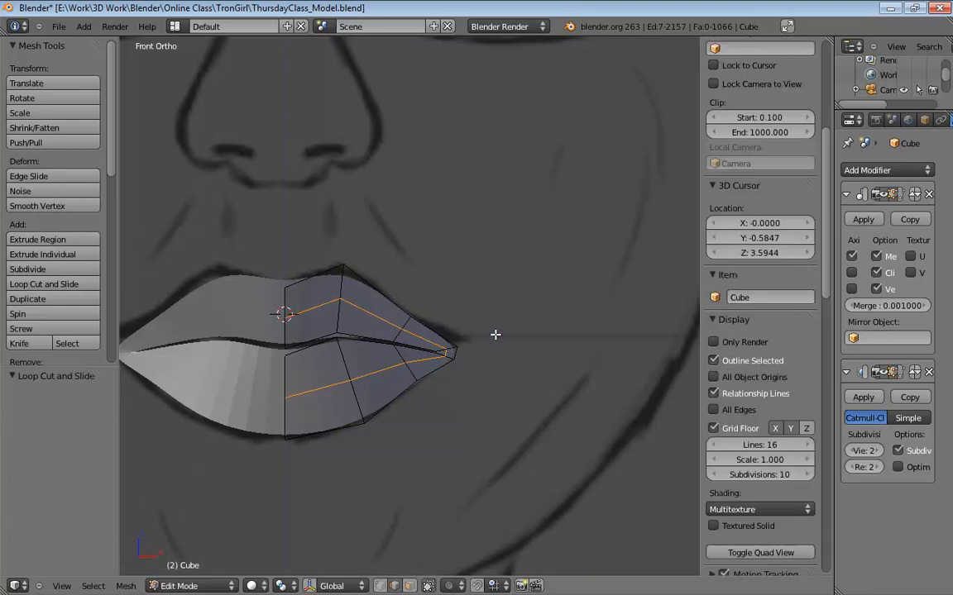
In the side view, move the upper lip loop's centre edge about 0.025 forward and 0.016 down, and its next vertex about 0.014 forward
{"action": "key", "text": "KP_3"}
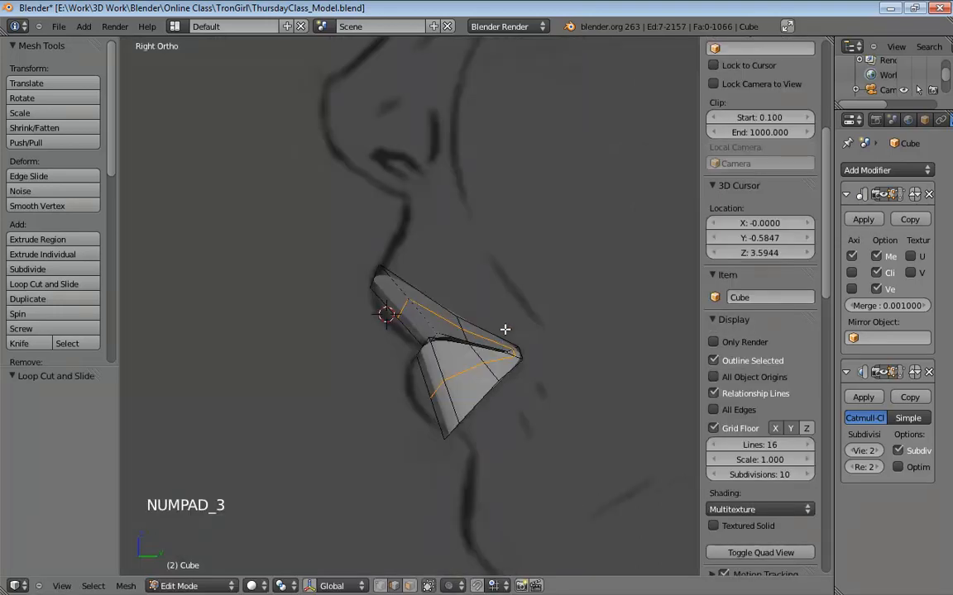
{"action": "left_click", "coordinate": [402, 307]}
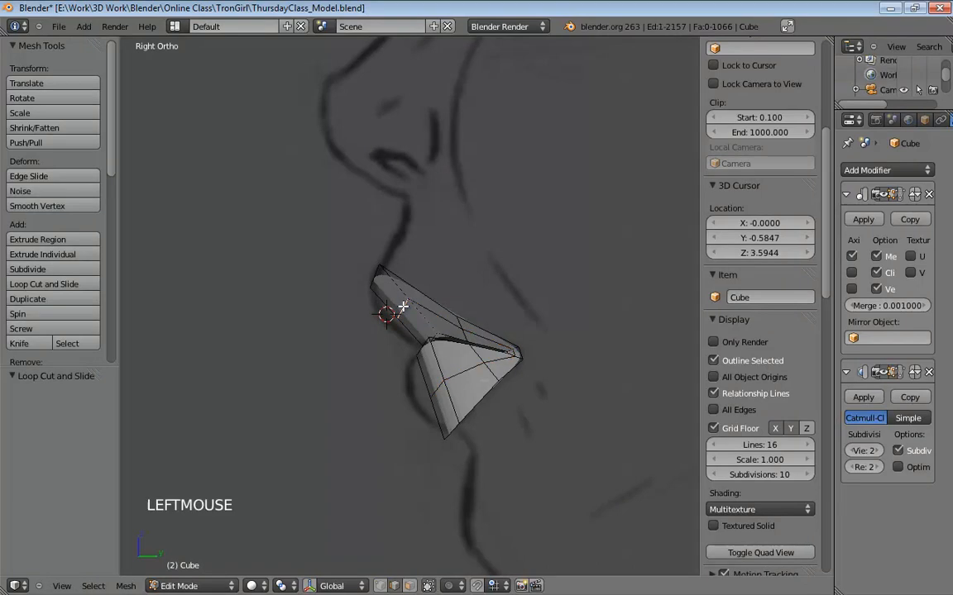
{"action": "key", "text": "g"}
{"action": "left_click", "coordinate": [452, 319]}
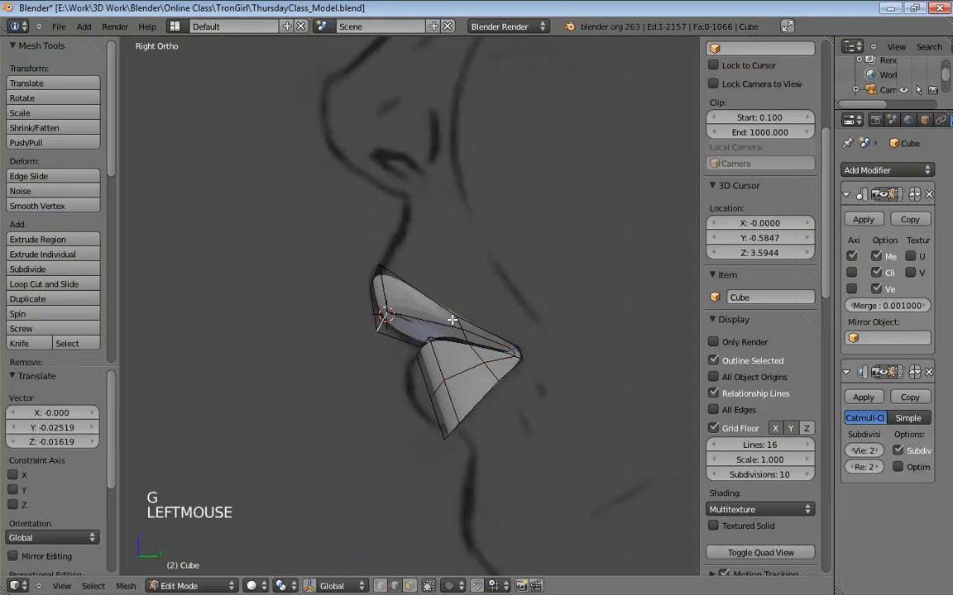
{"action": "key", "text": "ctrl+Tab"}
{"action": "key", "text": "1"}
{"action": "left_click_drag", "start_coordinate": [458, 329], "coordinate": [440, 330]}
Pull the lower lip loop's two centre vertices out to the profile drawing and its next vertex about 0.022 forward and 0.007 down
{"action": "left_click", "coordinate": [431, 389]}
{"action": "left_click", "coordinate": [446, 381], "text": "shift"}
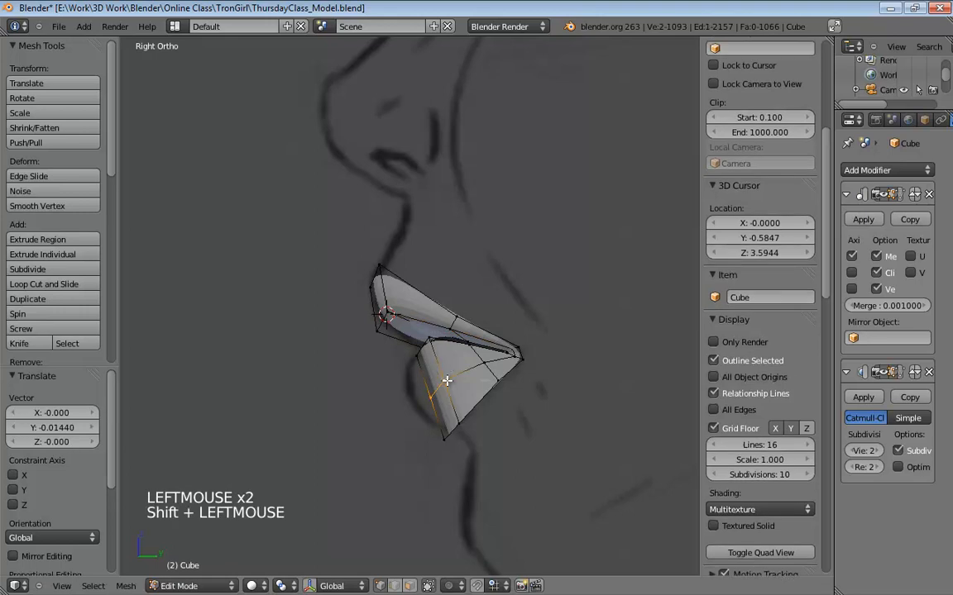
{"action": "key", "text": "g"}
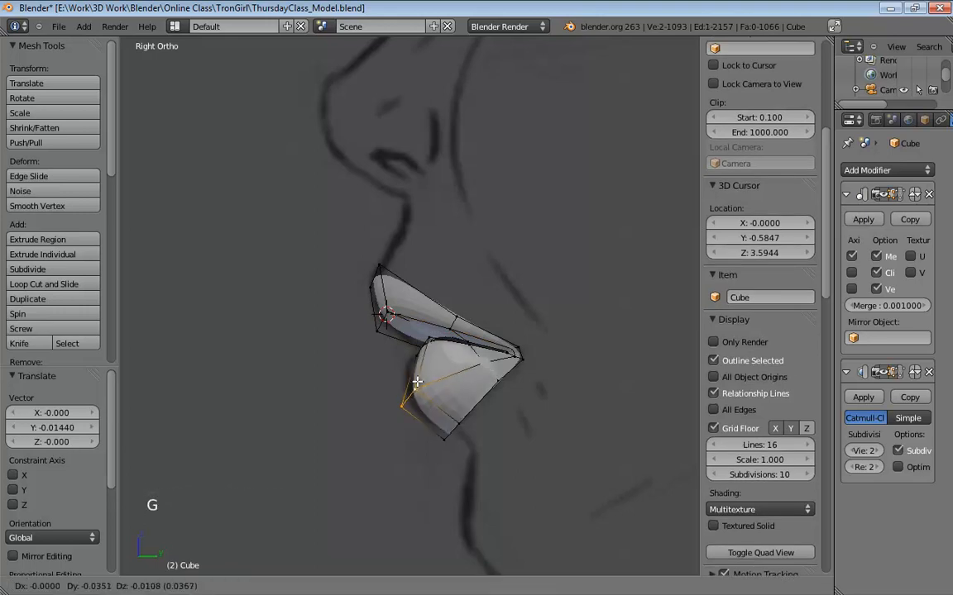
{"action": "left_click", "coordinate": [417, 387]}
{"action": "left_click_drag", "start_coordinate": [472, 369], "coordinate": [458, 373]}
{"action": "middle_click_drag", "start_coordinate": [507, 440], "coordinate": [505, 435], "text": "shift"}
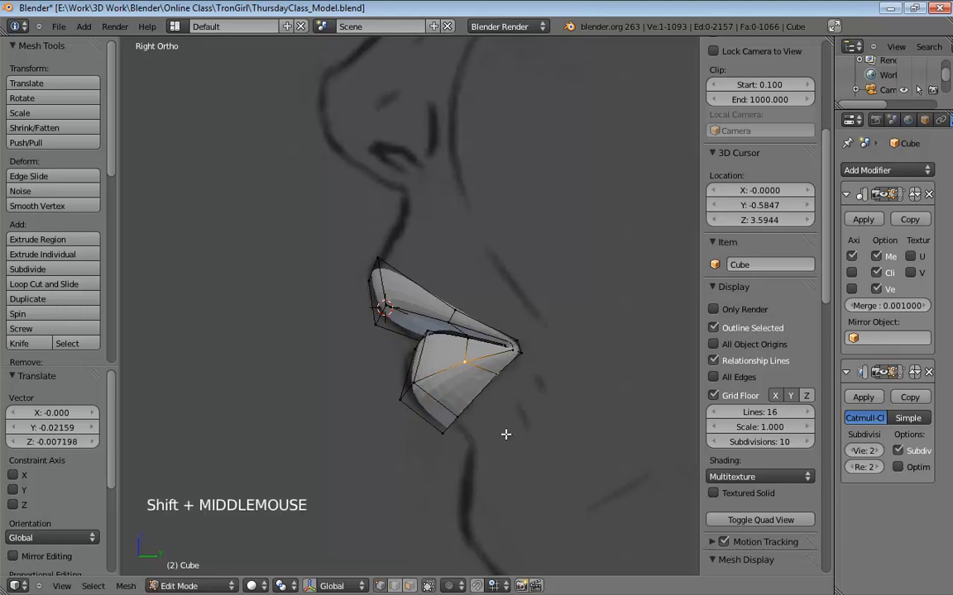
In the side view, nudge the lower lip loop's vertex beside the centre about 0.002 back
{"action": "scroll", "coordinate": [478, 398], "scroll_direction": "up", "scroll_amount": 4}
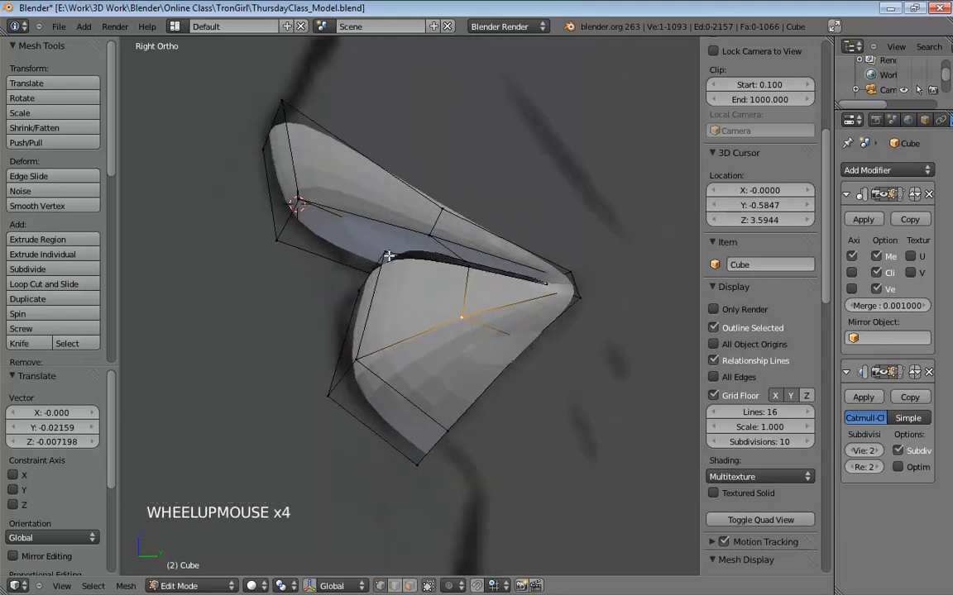
{"action": "left_click", "coordinate": [362, 361]}
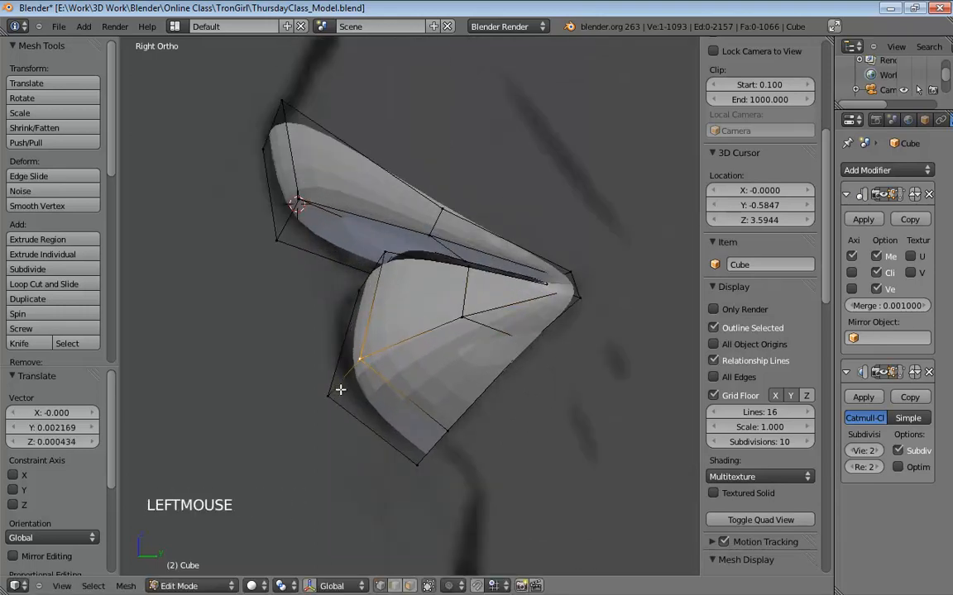
{"action": "left_click_drag", "start_coordinate": [340, 389], "coordinate": [330, 396]}
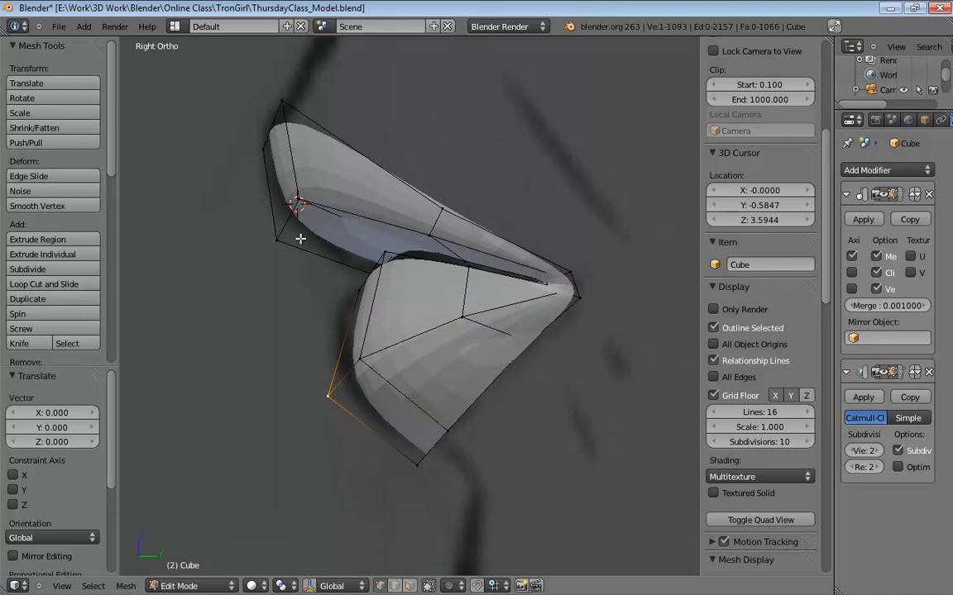
Select the edge loop running through the middle of both lips and bevel it at 0.500 to split it in two
{"action": "key", "text": "ctrl+Tab"}
{"action": "left_click", "coordinate": [358, 276], "text": "alt"}
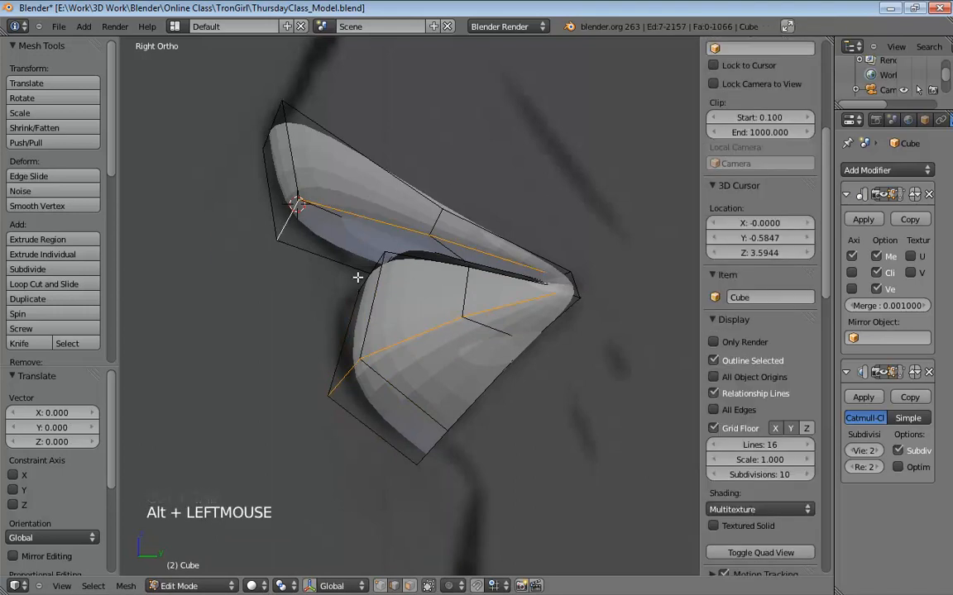
{"action": "middle_click_drag", "start_coordinate": [357, 277], "coordinate": [472, 286]}
{"action": "scroll", "coordinate": [281, 288], "scroll_direction": "down", "scroll_amount": 3}
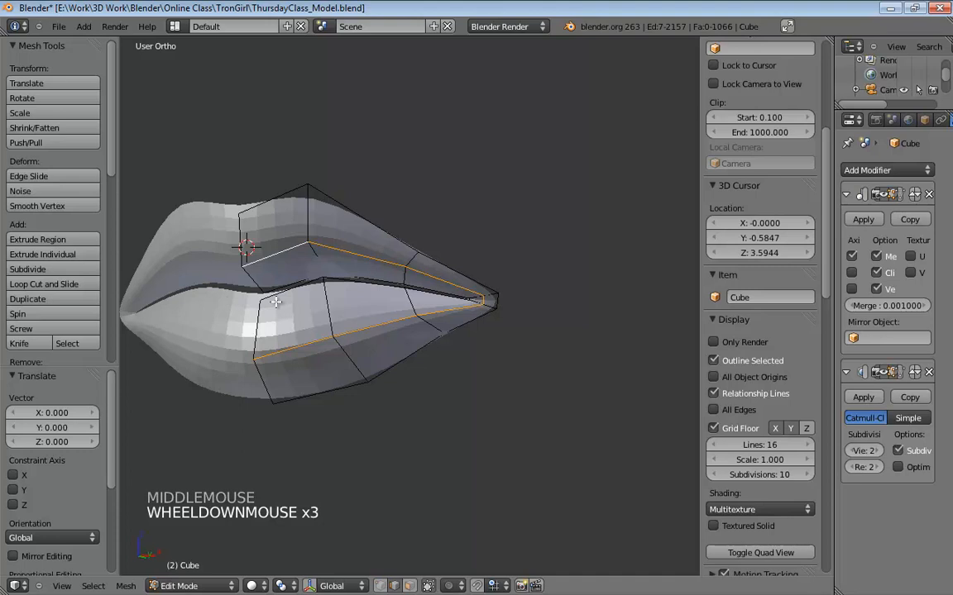
{"action": "key", "text": "w"}
{"action": "left_click", "coordinate": [284, 301]}
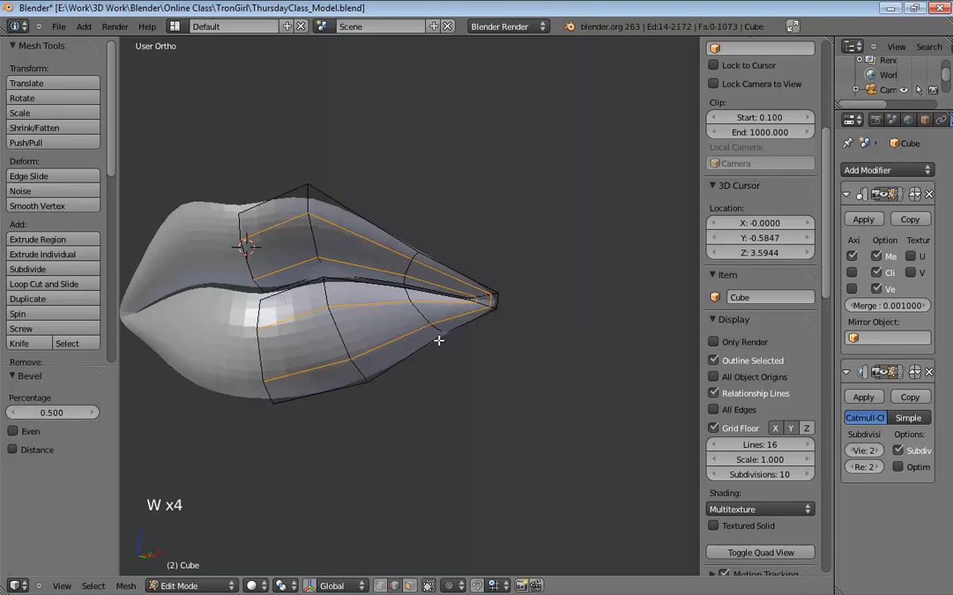
In the side view, move the upper lip's front centre edge between the two bevelled loops about 0.004 forward
{"action": "middle_click_drag", "start_coordinate": [438, 340], "coordinate": [552, 370], "text": "shift"}
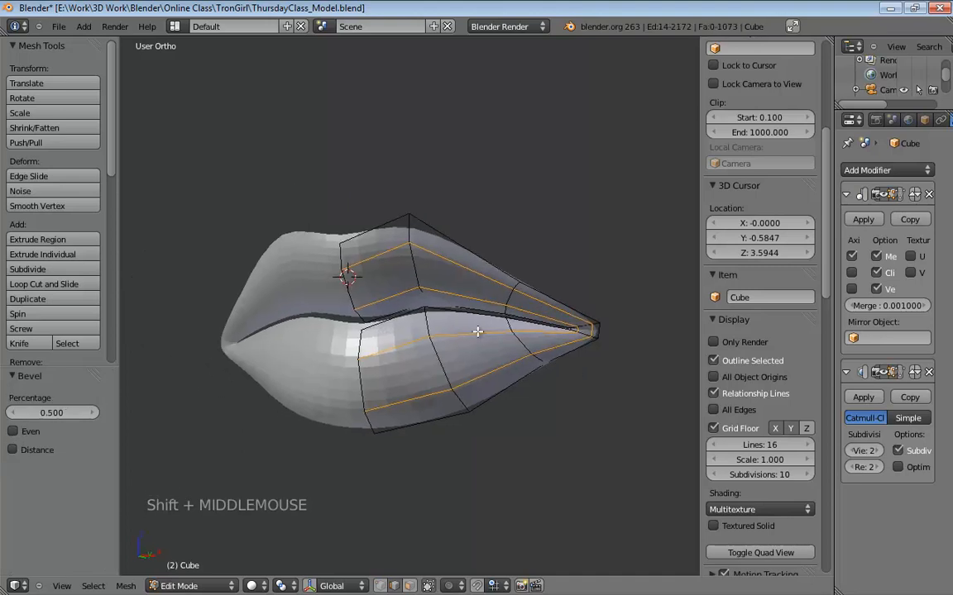
{"action": "key", "text": "KP_1"}
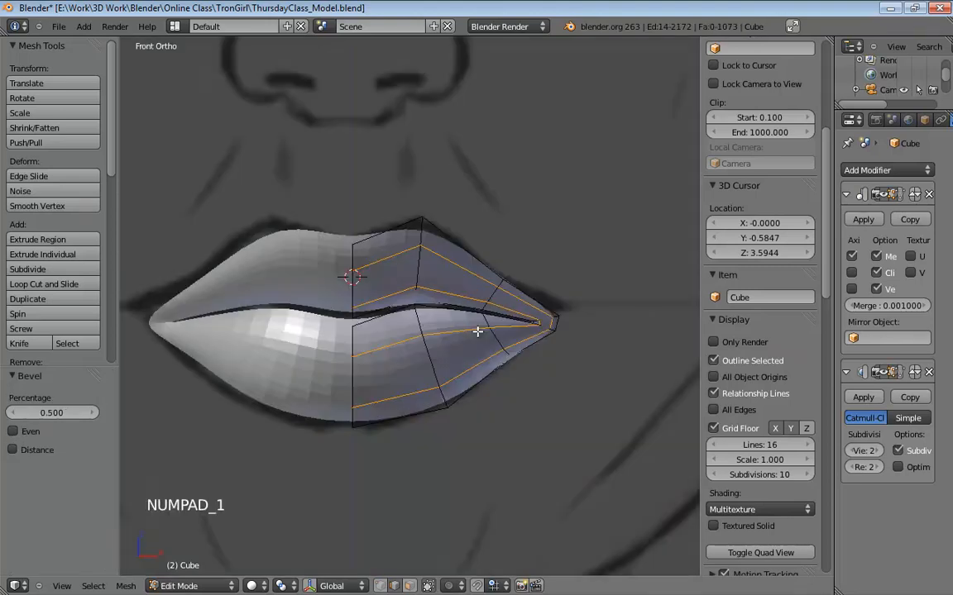
{"action": "key", "text": "z"}
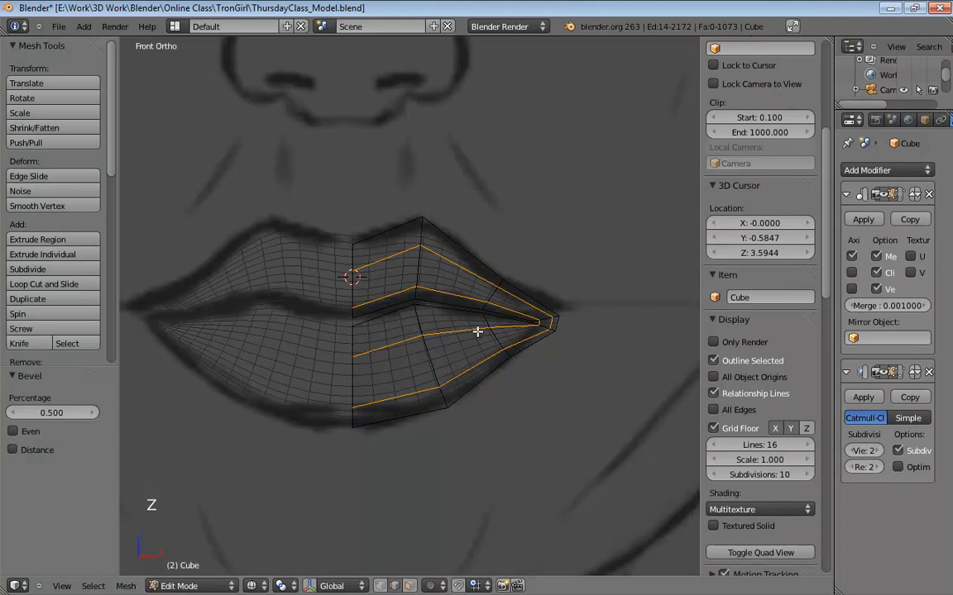
{"action": "key", "text": "z"}
{"action": "key", "text": "KP_3"}
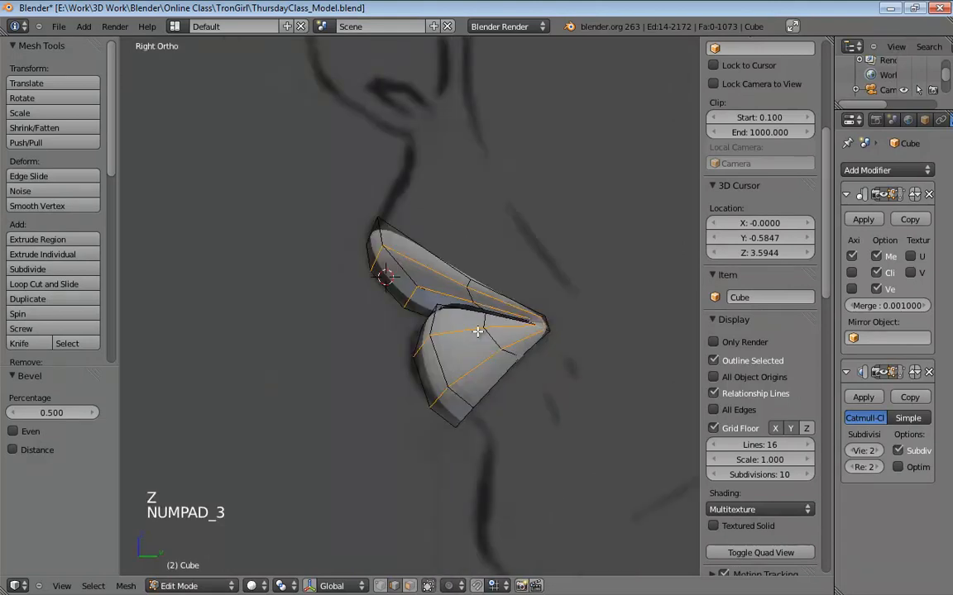
{"action": "scroll", "coordinate": [478, 332], "scroll_direction": "up", "scroll_amount": 4}
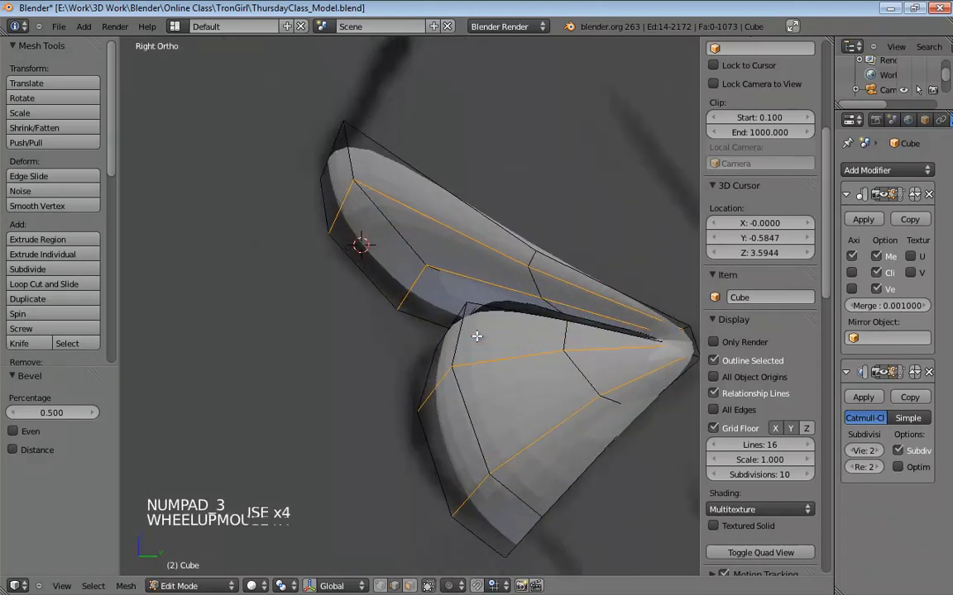
{"action": "left_click", "coordinate": [373, 283]}
{"action": "key", "text": "g"}
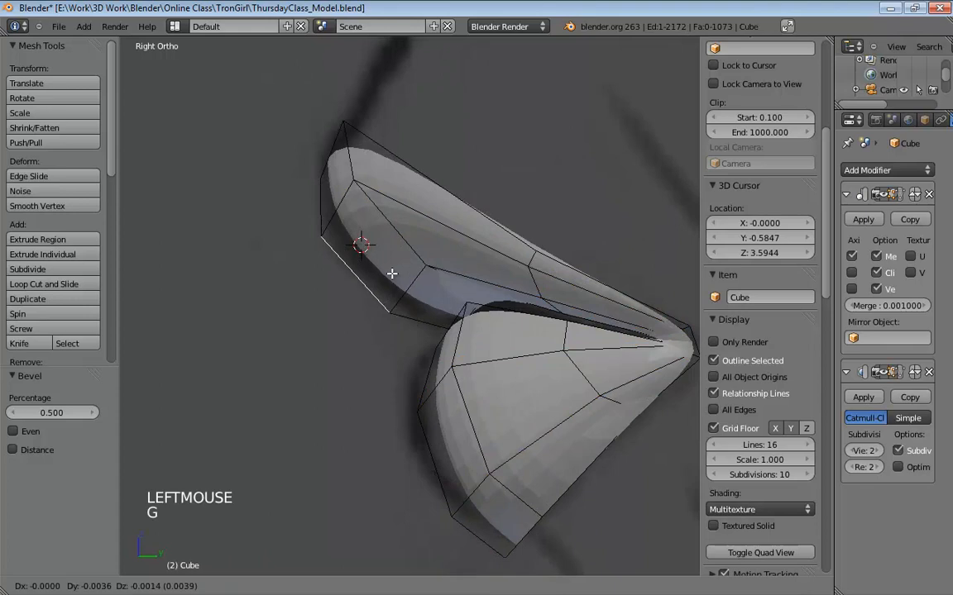
{"action": "left_click", "coordinate": [399, 234]}
Move the upper lip's next edge about 0.003 forward and 0.004 down, and the one nearer the corner about 0.003 forward
{"action": "left_click", "coordinate": [399, 234]}
{"action": "key", "text": "g"}
{"action": "left_click", "coordinate": [397, 246]}
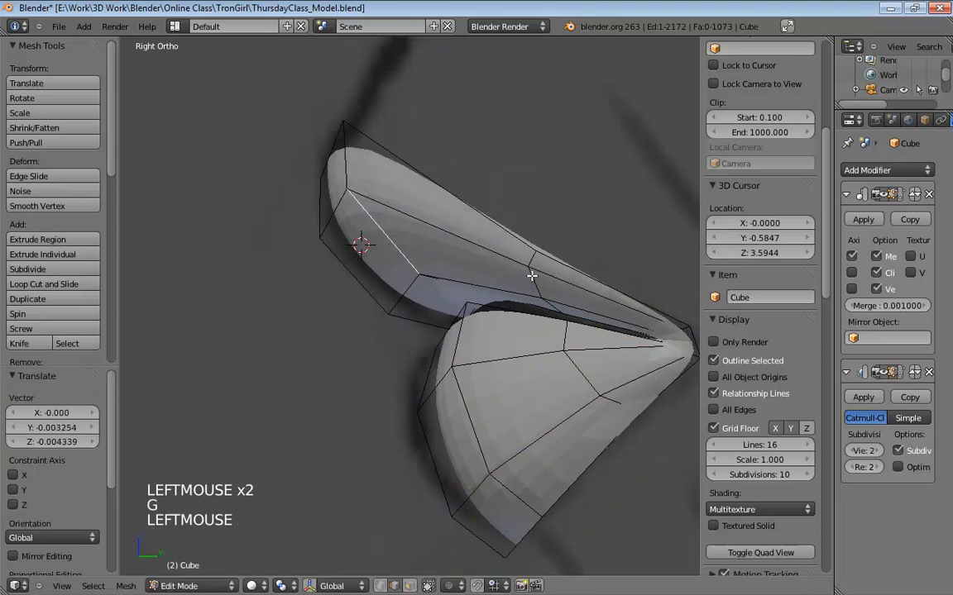
{"action": "left_click", "coordinate": [530, 273]}
{"action": "key", "text": "g"}
{"action": "left_click", "coordinate": [529, 278]}
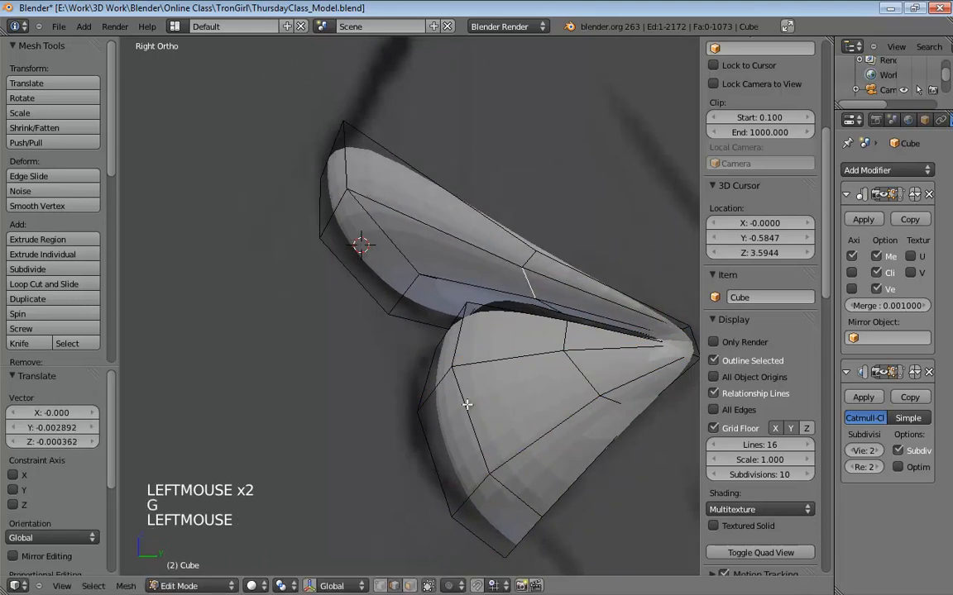
Move the lower lip's front centre edge about 0.012 forward and 0.003 down, and the next edge about 0.004 forward and 0.002 down
{"action": "left_click", "coordinate": [432, 459]}
{"action": "key", "text": "g"}
{"action": "left_click", "coordinate": [407, 463]}
{"action": "left_click", "coordinate": [470, 426]}
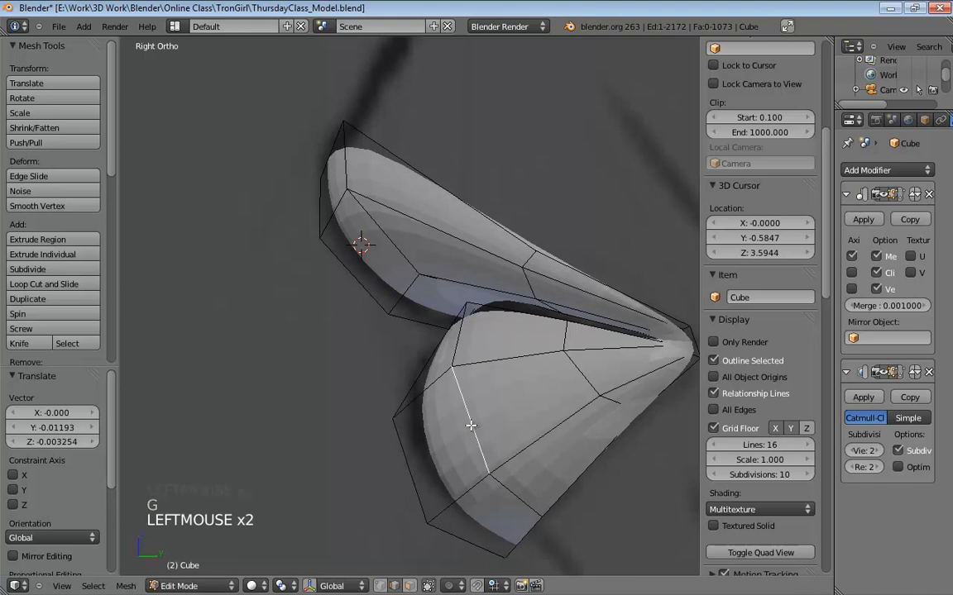
{"action": "key", "text": "g"}
{"action": "left_click", "coordinate": [460, 432]}
Adjust the inner segment of the lower lip's lower bevelled loop, shifting it forward and then about 0.004 back and 0.004 up
{"action": "left_click", "coordinate": [451, 501]}
{"action": "key", "text": "g"}
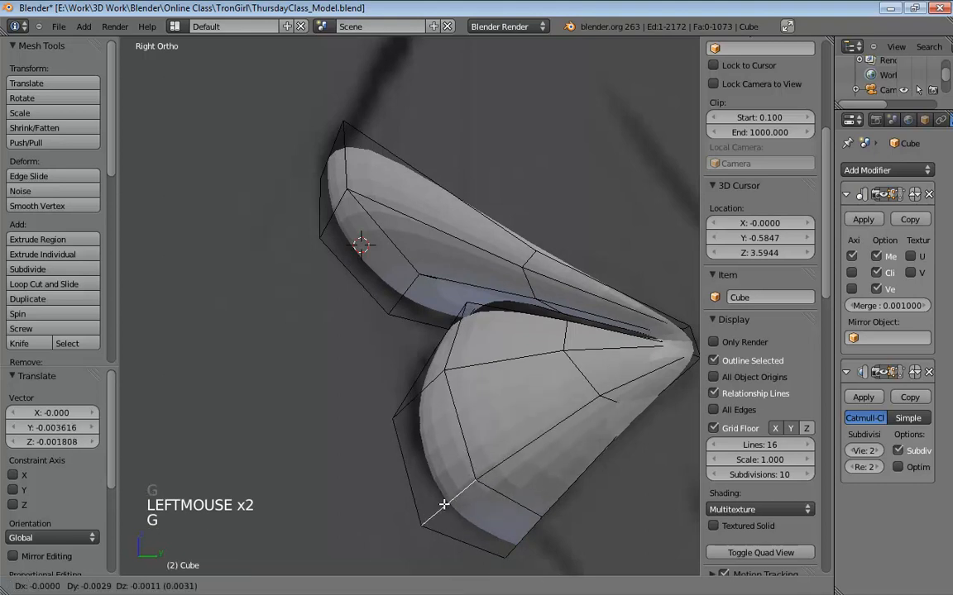
{"action": "left_click", "coordinate": [444, 504]}
{"action": "key", "text": "g"}
{"action": "left_click", "coordinate": [448, 488]}
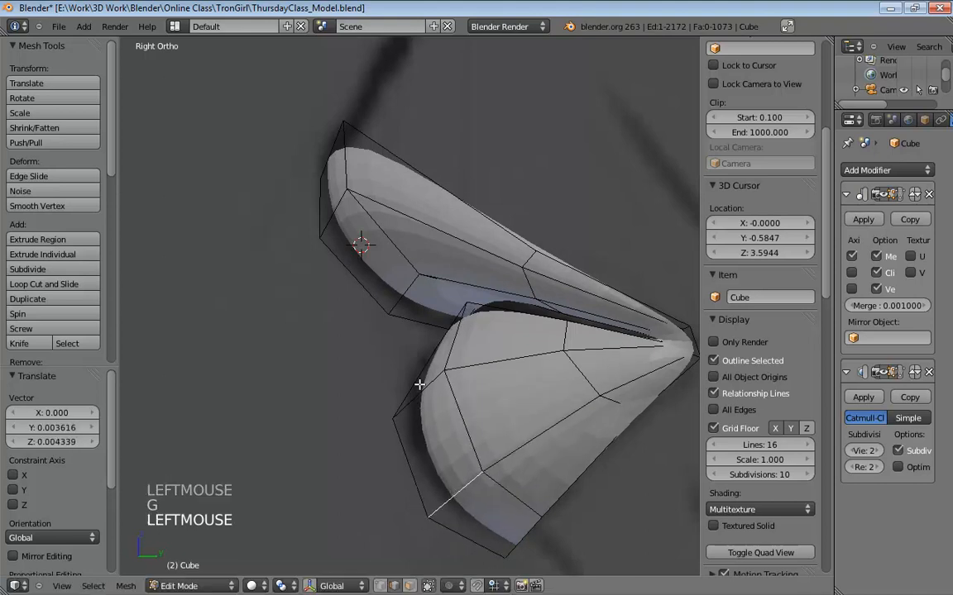
Move the inner segment of the lower lip's upper loop about 0.007 forward and 0.004 down, and the edge nearer the corner about 0.004 forward
{"action": "left_click", "coordinate": [419, 386]}
{"action": "key", "text": "g"}
{"action": "left_click", "coordinate": [412, 395]}
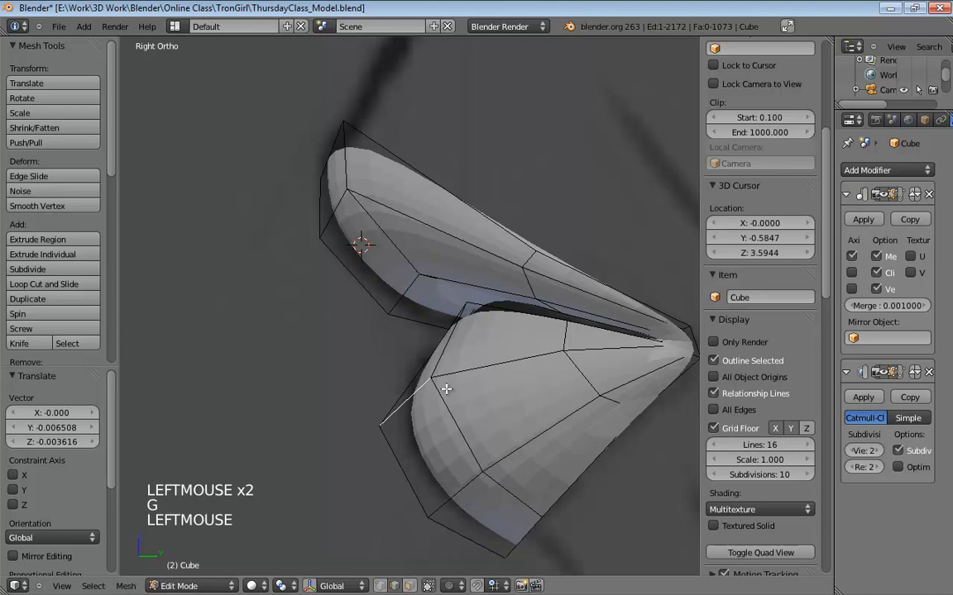
{"action": "double_click", "coordinate": [577, 374]}
{"action": "key", "text": "g"}
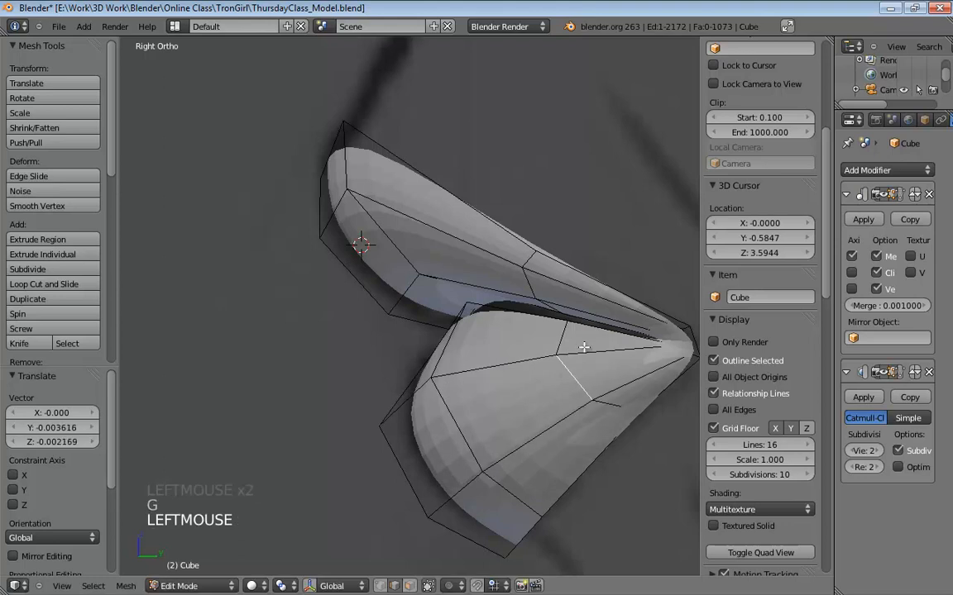
In the front wireframe view, move the individual inner vertices at the mouth corner closer together to even out the loops
{"action": "middle_click_drag", "start_coordinate": [584, 347], "coordinate": [372, 313]}
{"action": "key", "text": "KP_1"}
{"action": "key", "text": "z"}
{"action": "left_click", "coordinate": [508, 325]}
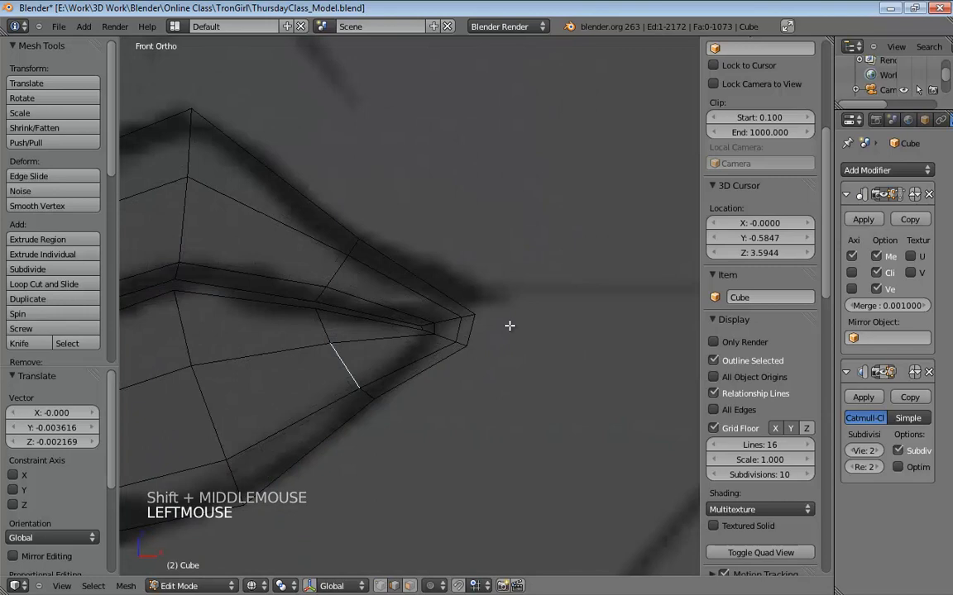
{"action": "scroll", "coordinate": [481, 398], "scroll_direction": "up", "scroll_amount": 5, "text": "shift"}
{"action": "scroll", "coordinate": [465, 470], "scroll_direction": "up", "scroll_amount": 6}
{"action": "middle_click_drag", "start_coordinate": [465, 469], "coordinate": [446, 81], "text": "shift"}
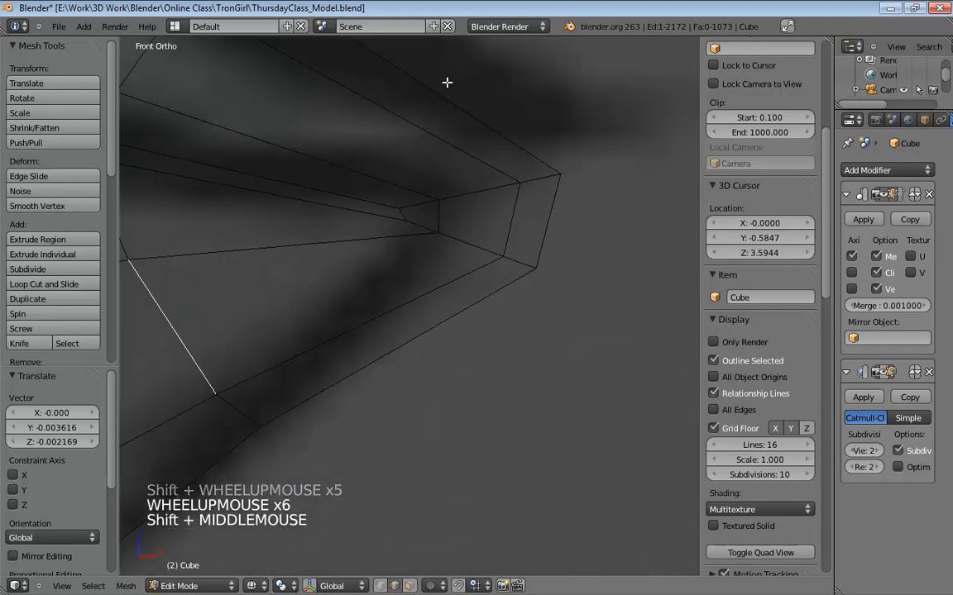
{"action": "scroll", "coordinate": [453, 191], "scroll_direction": "up", "scroll_amount": 3}
{"action": "key", "text": "ctrl+Tab"}
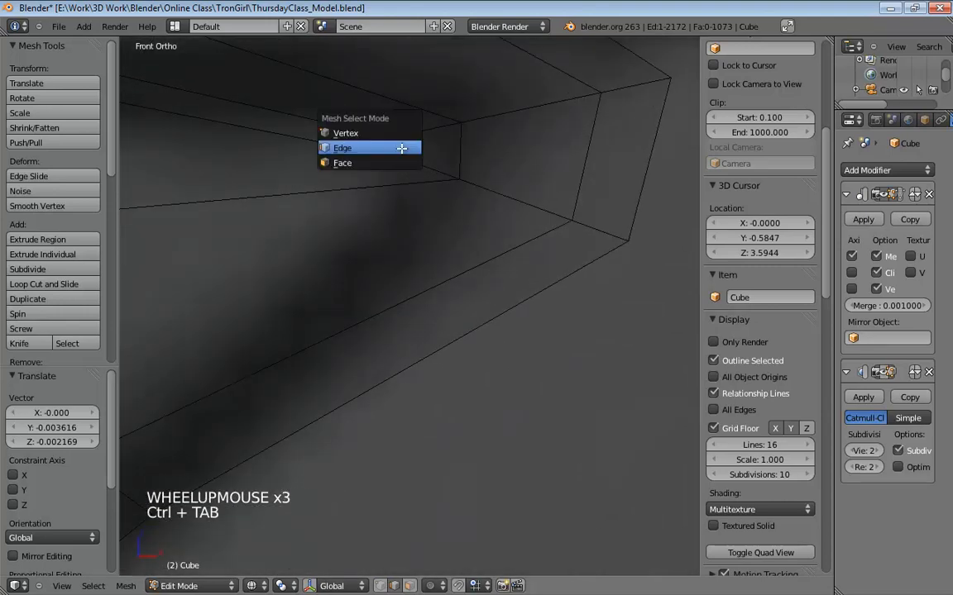
{"action": "left_click", "coordinate": [385, 145]}
{"action": "left_click_drag", "start_coordinate": [401, 138], "coordinate": [412, 138]}
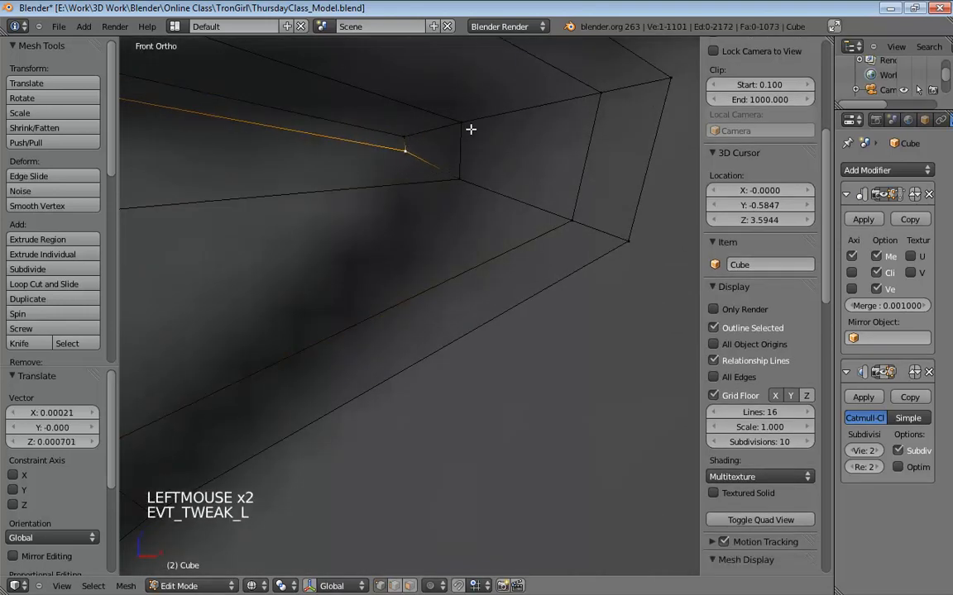
{"action": "left_click_drag", "start_coordinate": [467, 174], "coordinate": [462, 142]}
{"action": "left_click_drag", "start_coordinate": [572, 220], "coordinate": [570, 198]}
{"action": "left_click_drag", "start_coordinate": [606, 94], "coordinate": [601, 104]}
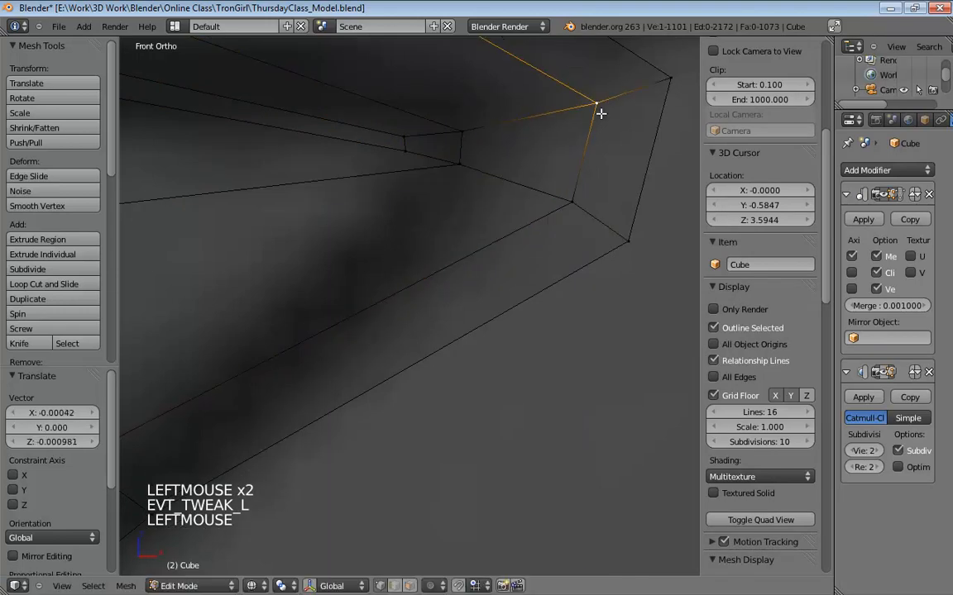
Raise the centre vertex on the lower lip's top edge about 0.004 towards the upper lip
{"action": "scroll", "coordinate": [487, 207], "scroll_direction": "down", "scroll_amount": 9}
{"action": "middle_click_drag", "start_coordinate": [419, 253], "coordinate": [530, 295], "text": "shift"}
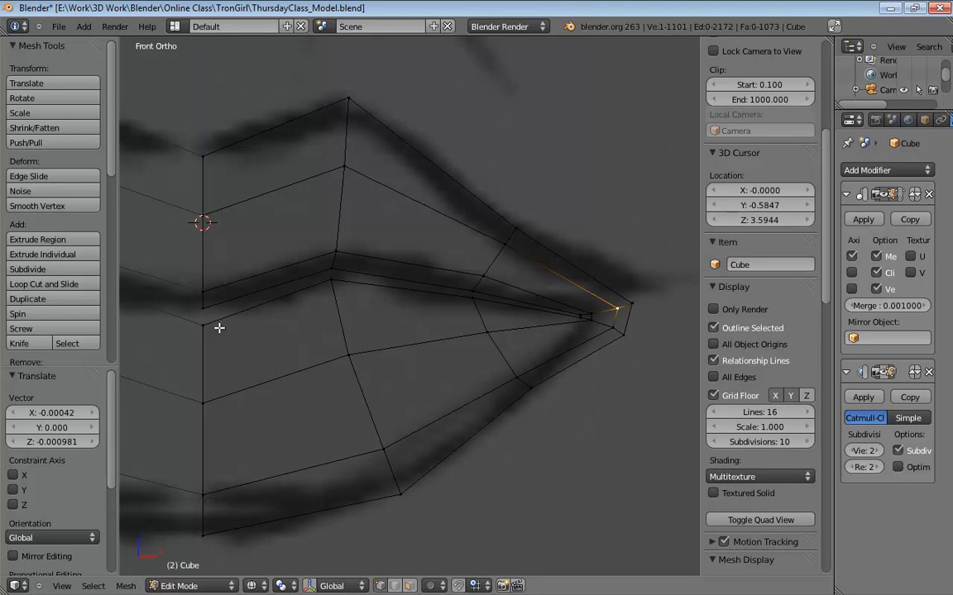
{"action": "left_click_drag", "start_coordinate": [205, 324], "coordinate": [236, 304]}
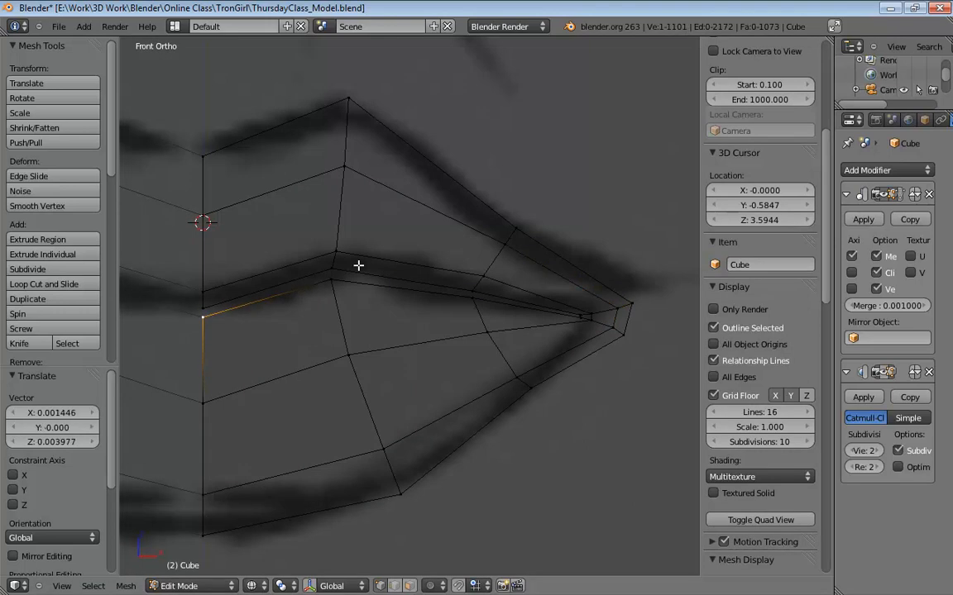
Return to solid shading and turn the Subdivision Surface preview back on for the lips
{"action": "middle_click_drag", "start_coordinate": [331, 230], "coordinate": [457, 221], "text": "shift"}
{"action": "scroll", "coordinate": [458, 222], "scroll_direction": "down", "scroll_amount": 5}
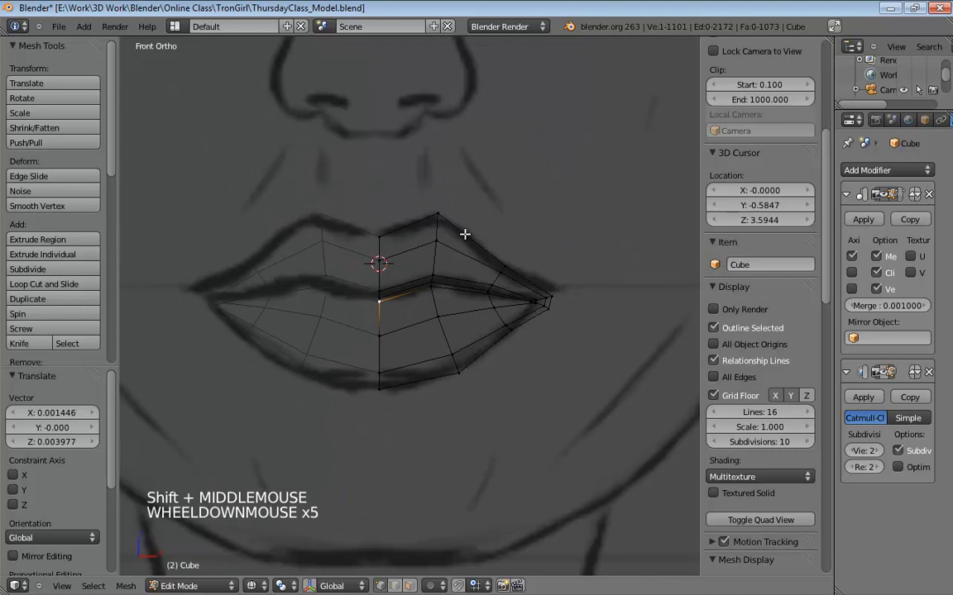
{"action": "key", "text": "z"}
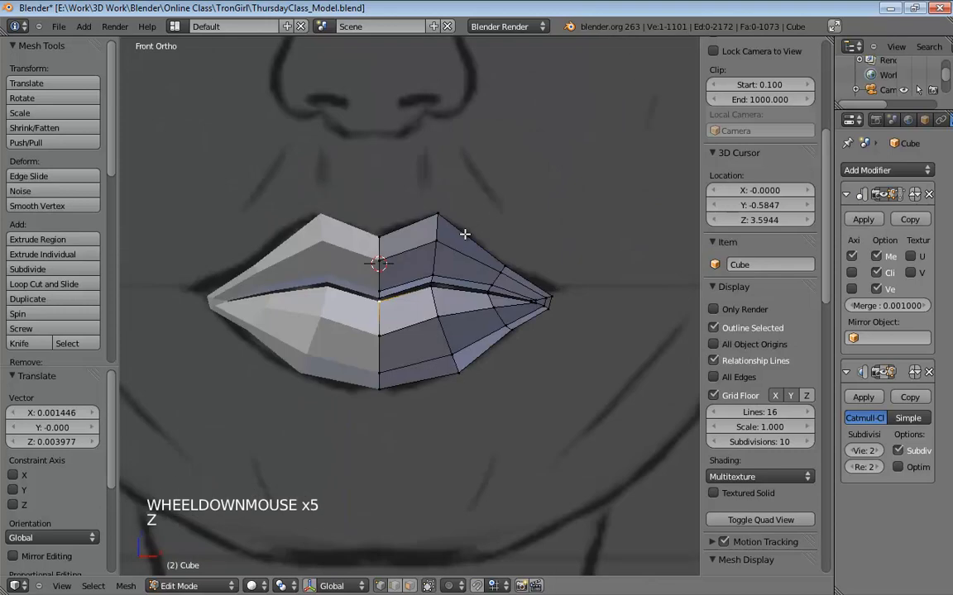
{"action": "left_click", "coordinate": [885, 375]}
{"action": "middle_click_drag", "start_coordinate": [525, 323], "coordinate": [558, 354], "text": "shift"}
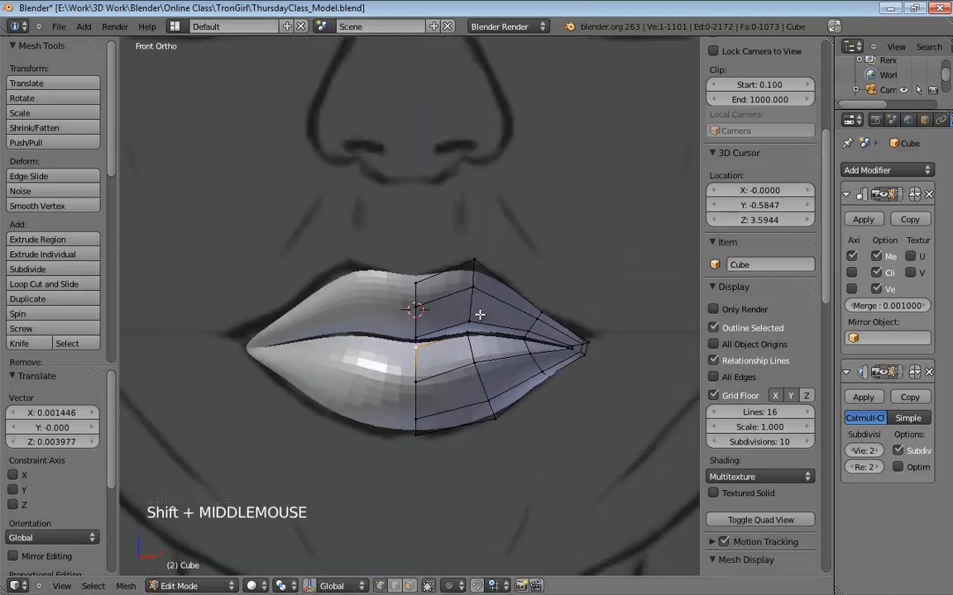
Place the 3D cursor just above the eye using the front and side views, at about X 0.2744, Y -0.4614, Z 4.1180
{"action": "middle_click_drag", "start_coordinate": [502, 260], "coordinate": [523, 381], "text": "shift"}
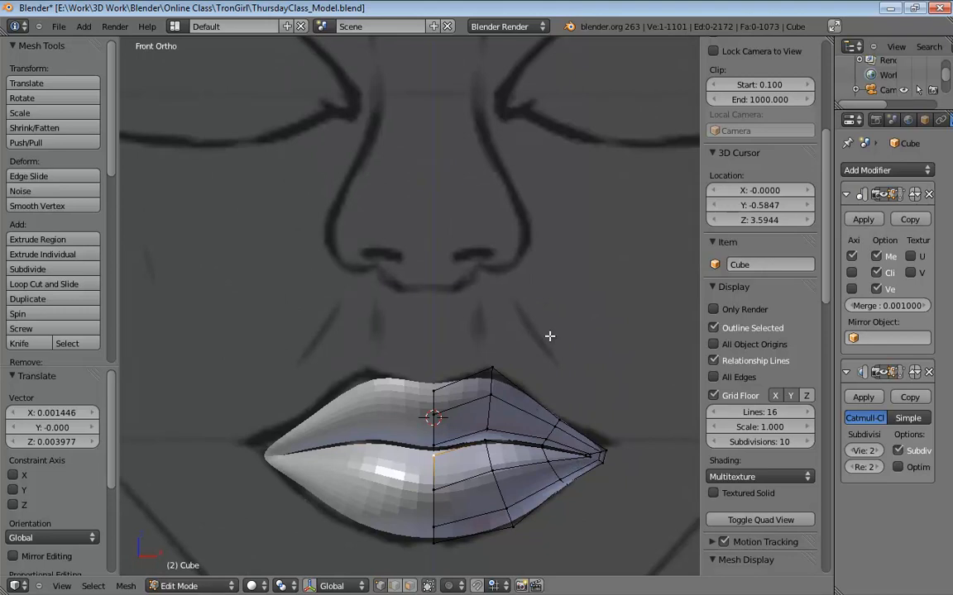
{"action": "middle_click_drag", "start_coordinate": [550, 336], "coordinate": [364, 385], "text": "shift"}
{"action": "scroll", "coordinate": [411, 342], "scroll_direction": "down", "scroll_amount": 4}
{"action": "middle_click_drag", "start_coordinate": [411, 342], "coordinate": [421, 389], "text": "shift"}
{"action": "scroll", "coordinate": [315, 322], "scroll_direction": "up", "scroll_amount": 4}
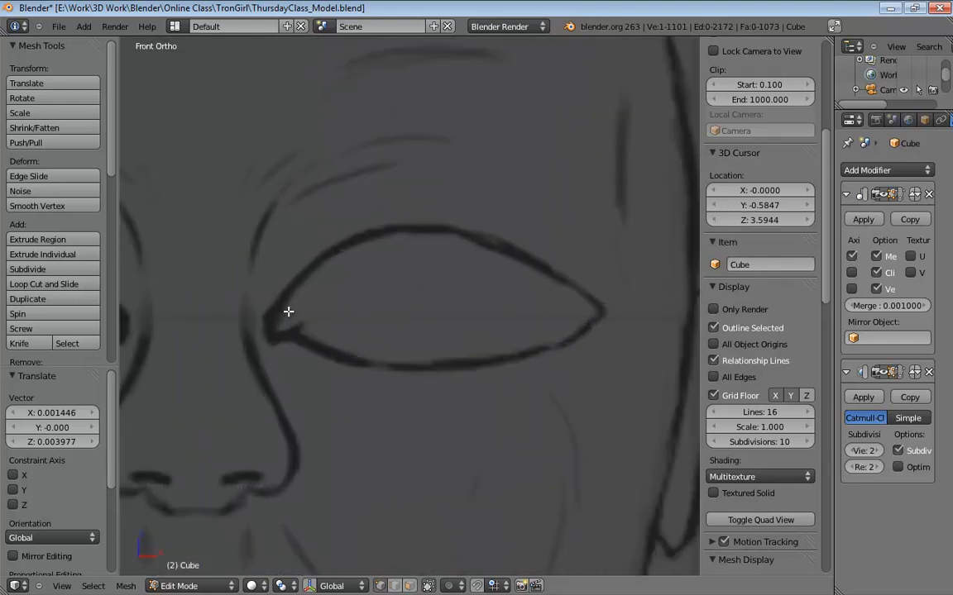
{"action": "right_click", "coordinate": [435, 206]}
{"action": "right_click", "coordinate": [416, 202]}
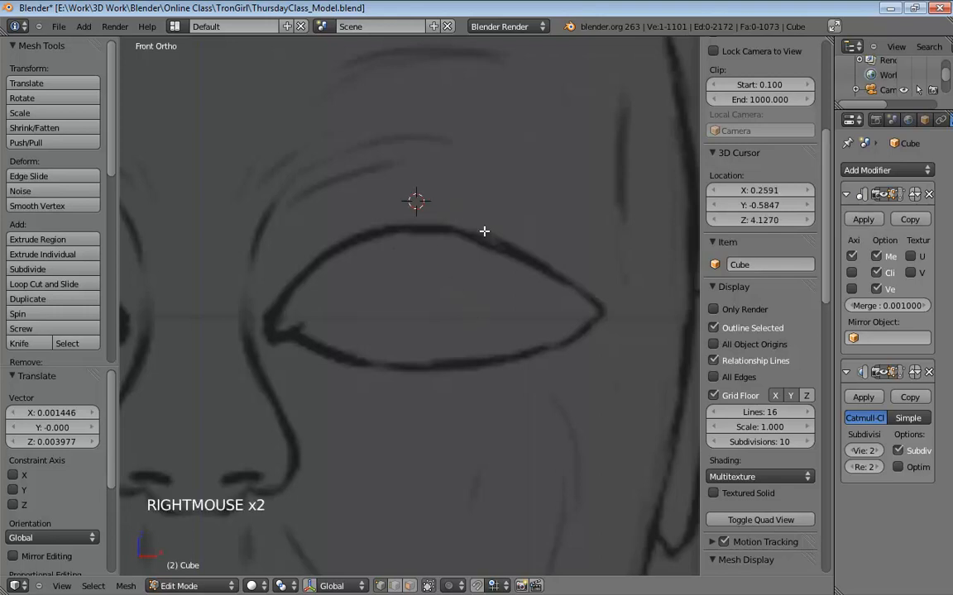
{"action": "right_click", "coordinate": [428, 204]}
{"action": "key", "text": "KP_3"}
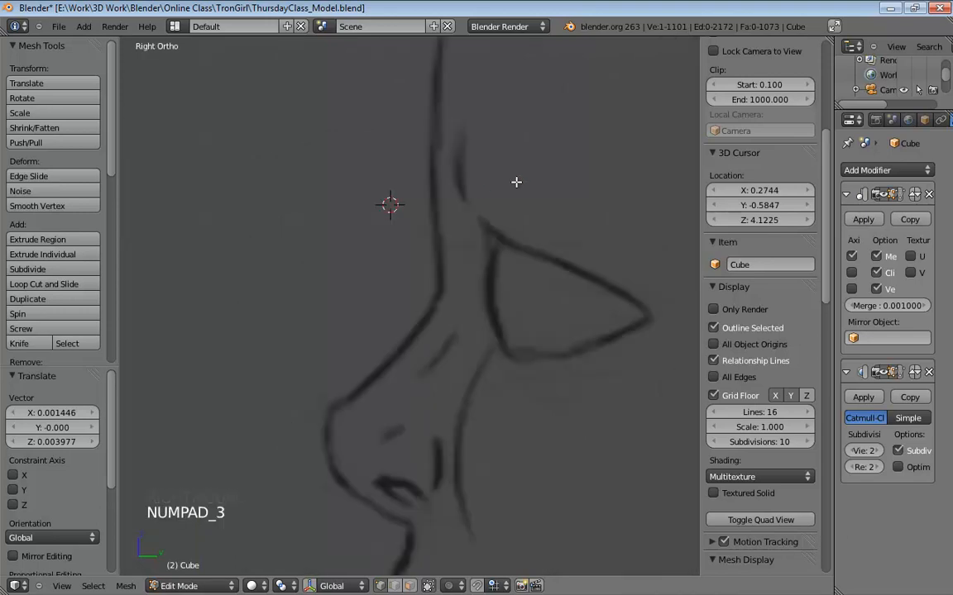
{"action": "right_click", "coordinate": [493, 209]}
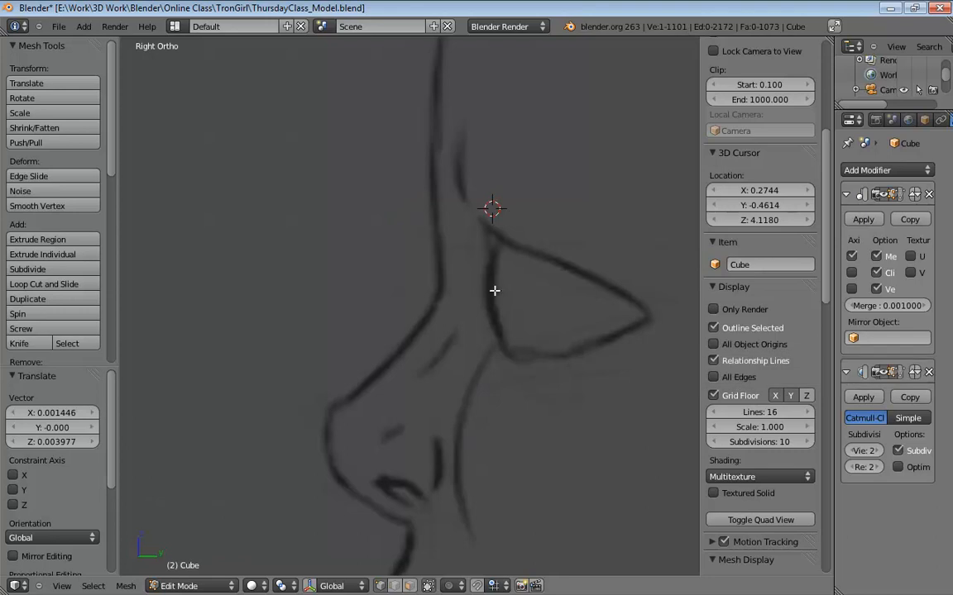
Add a plane at the 3D cursor above the eye and scale it down to about 0.064
{"action": "key", "text": "shift+a"}
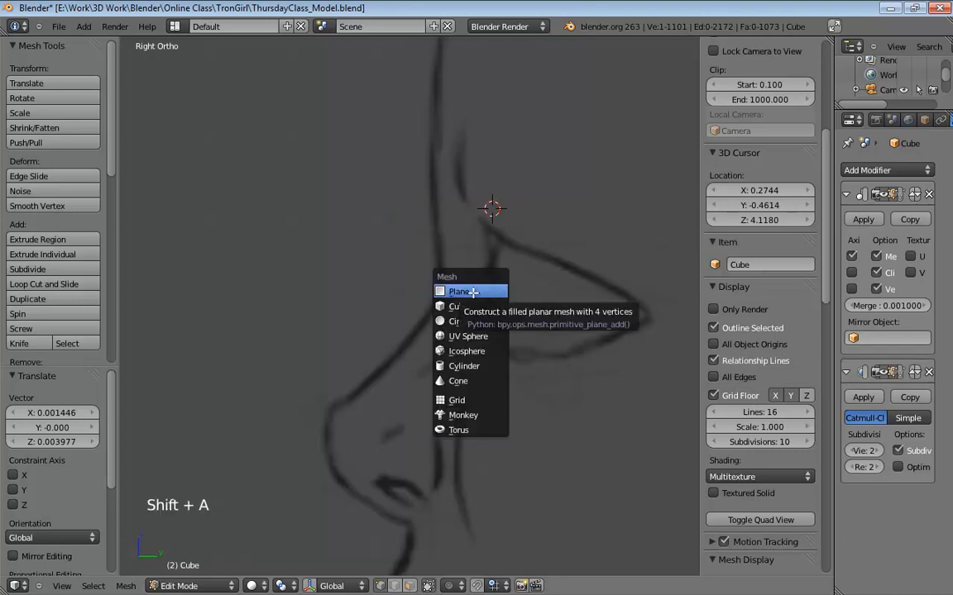
{"action": "left_click", "coordinate": [471, 292]}
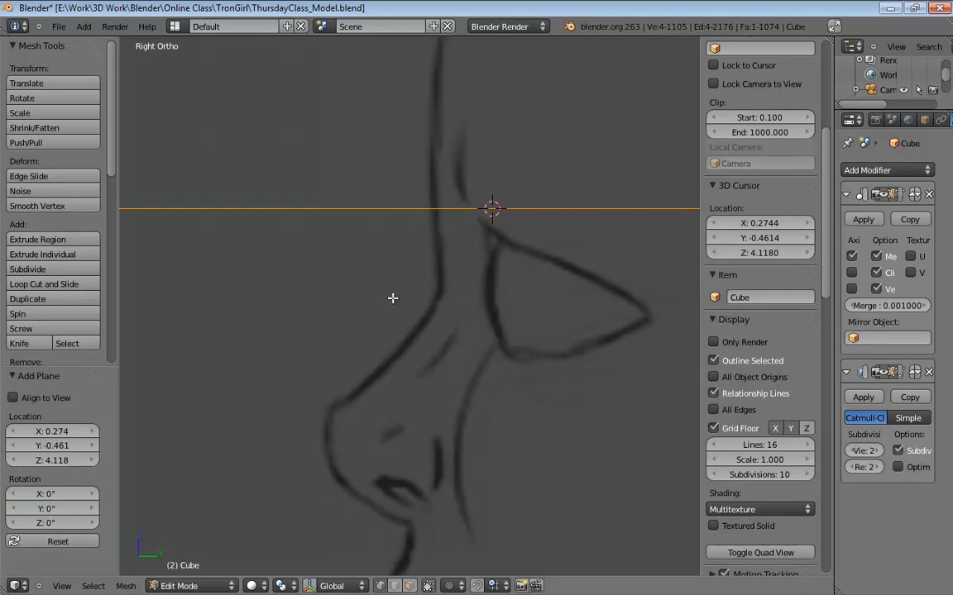
{"action": "middle_click_drag", "start_coordinate": [393, 298], "coordinate": [502, 380]}
{"action": "scroll", "coordinate": [533, 315], "scroll_direction": "down", "scroll_amount": 8}
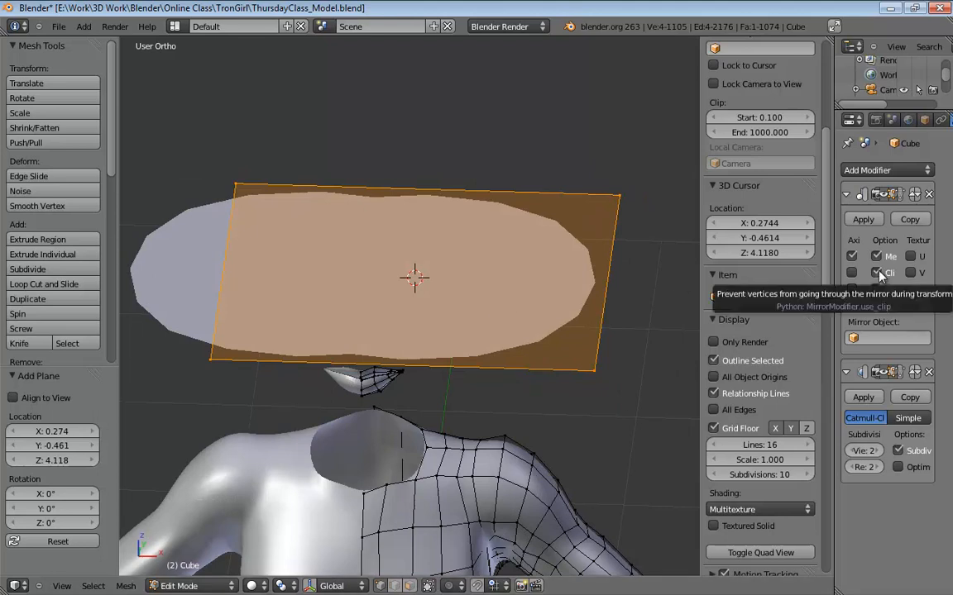
{"action": "left_click", "coordinate": [879, 274]}
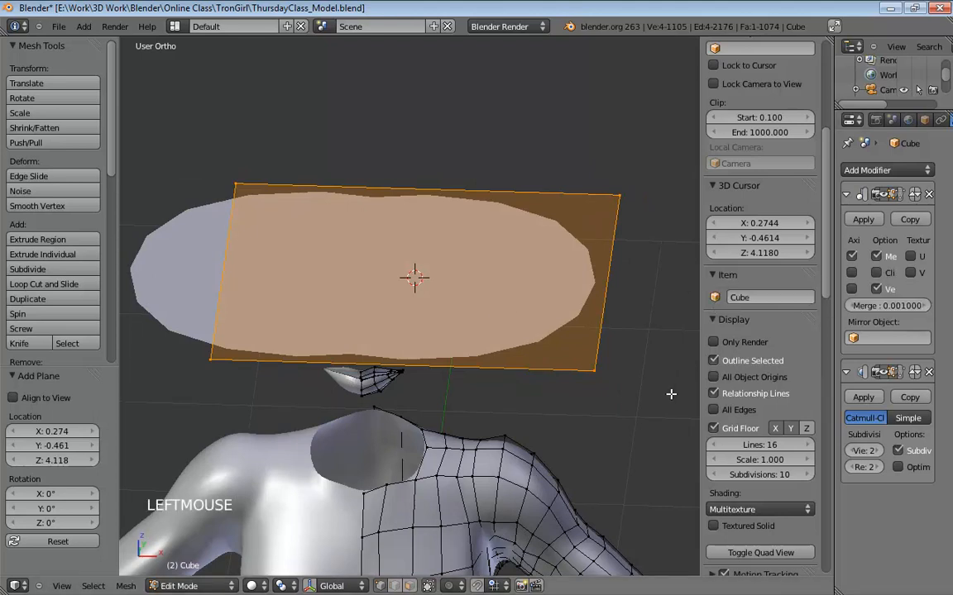
{"action": "key", "text": "s"}
{"action": "key", "text": "s"}
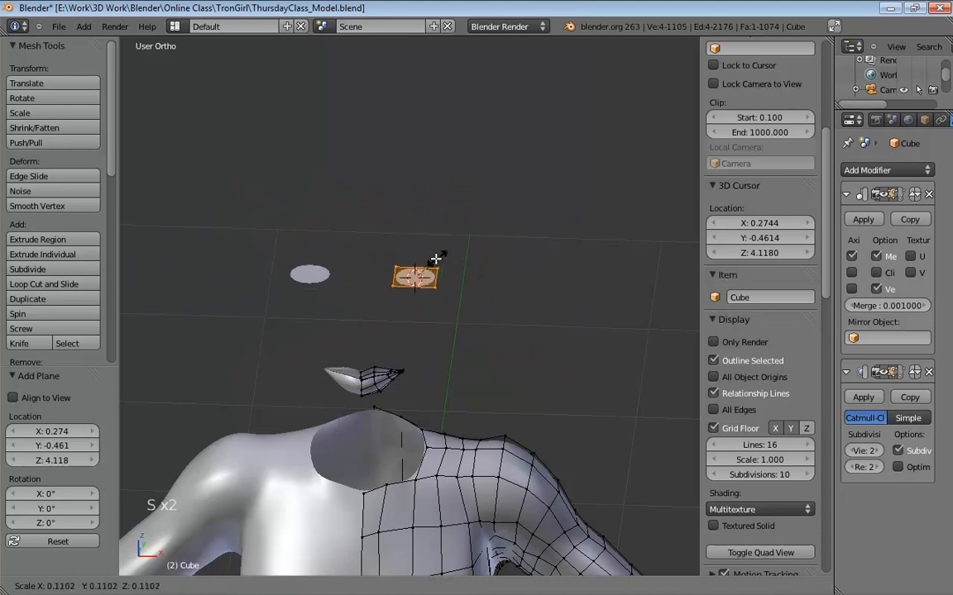
{"action": "left_click", "coordinate": [403, 262]}
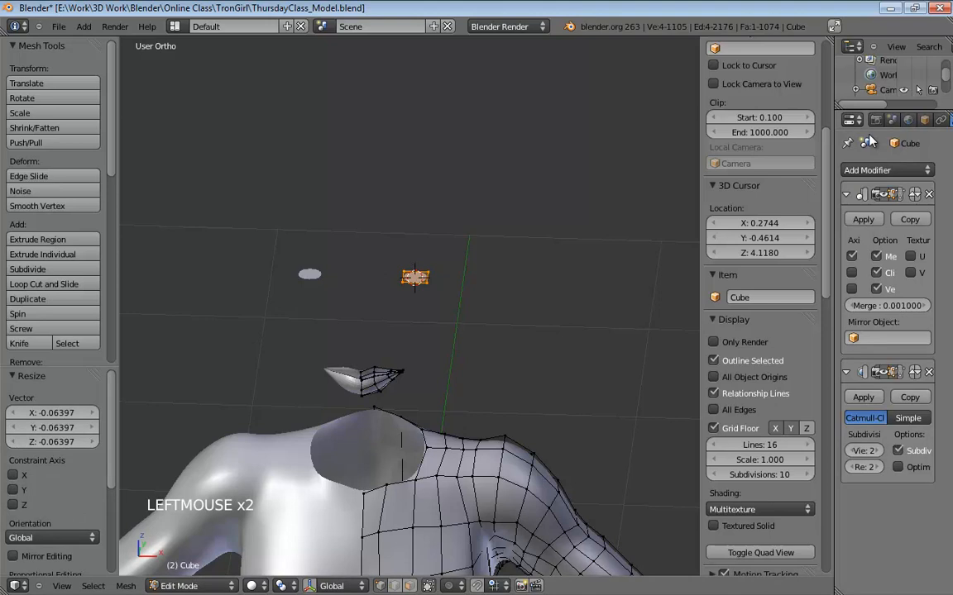
In the side view, scale the plane to about 0.324 and rotate it about -109.65° to slope along the upper eyelid's profile
{"action": "key", "text": "KP_1"}
{"action": "middle_click", "coordinate": [568, 291]}
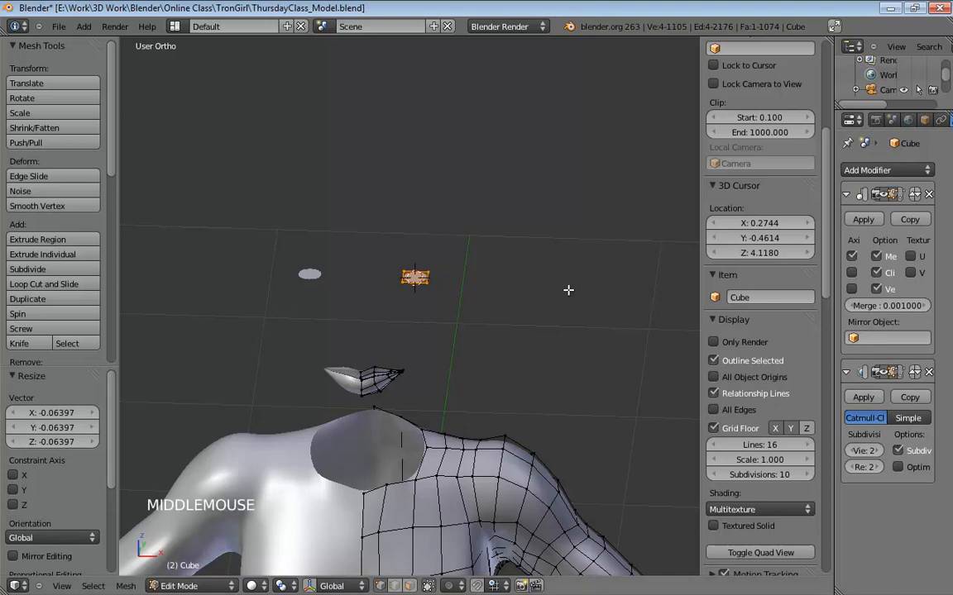
{"action": "key", "text": "KP_1"}
{"action": "scroll", "coordinate": [521, 316], "scroll_direction": "up", "scroll_amount": 6}
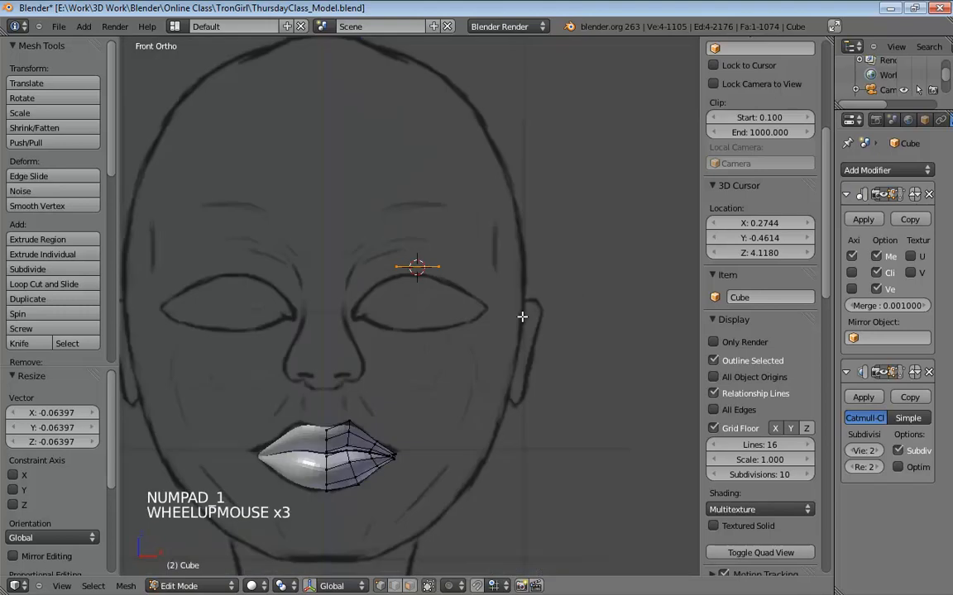
{"action": "scroll", "coordinate": [499, 313], "scroll_direction": "up", "scroll_amount": 3}
{"action": "key", "text": "KP_3"}
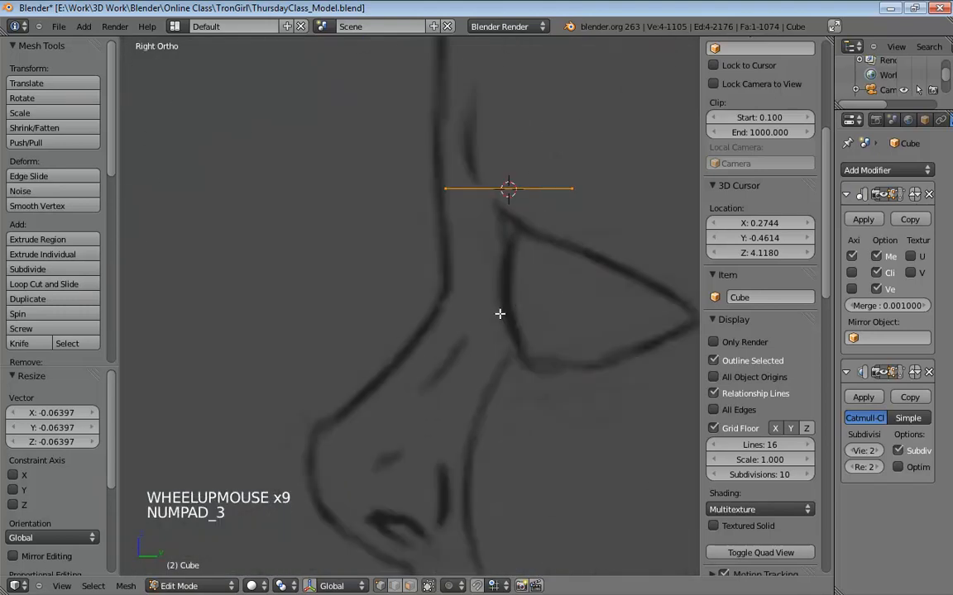
{"action": "middle_click_drag", "start_coordinate": [543, 245], "coordinate": [413, 278], "text": "shift"}
{"action": "key", "text": "s"}
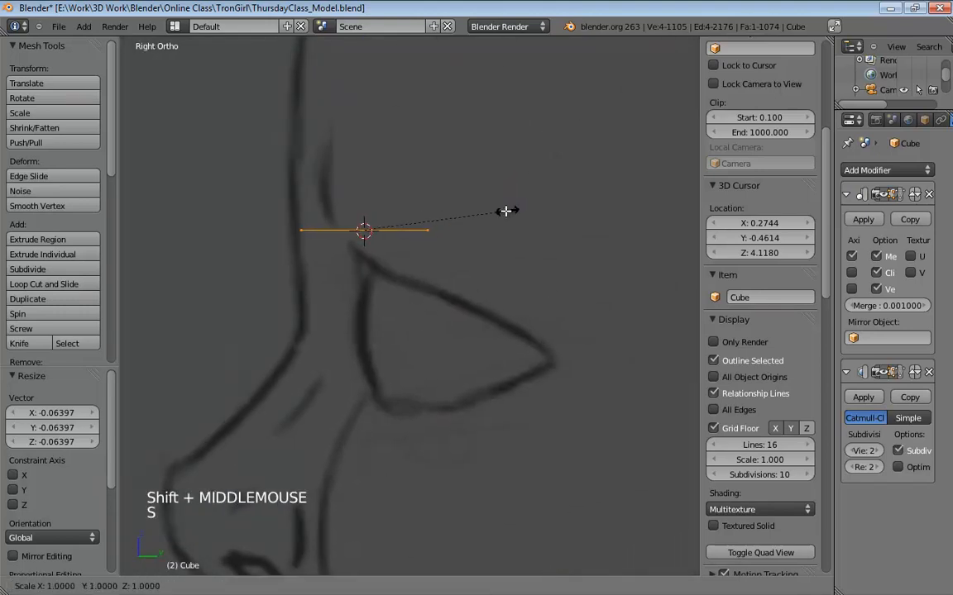
{"action": "left_click", "coordinate": [413, 219]}
{"action": "key", "text": "r"}
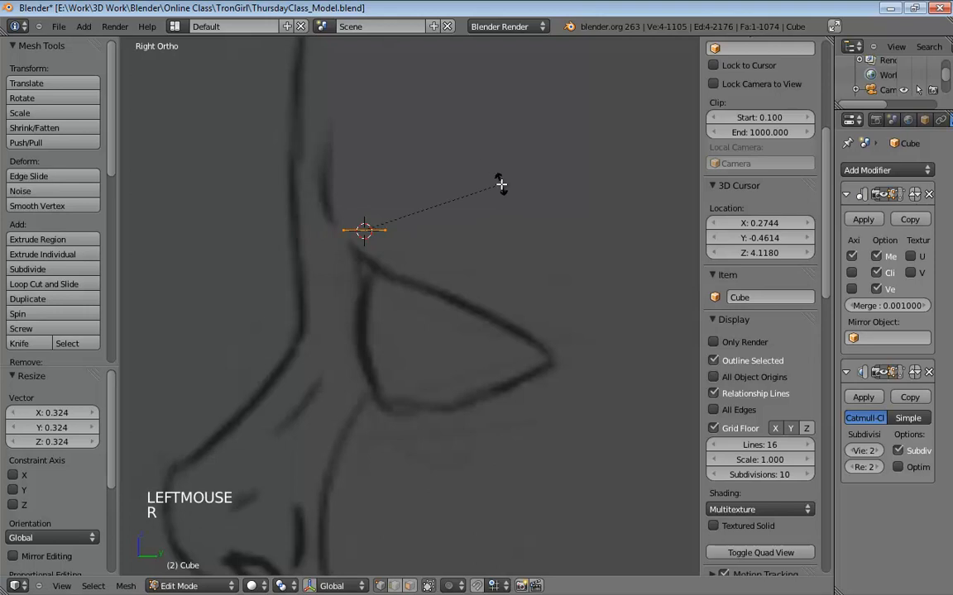
{"action": "left_click", "coordinate": [289, 137]}
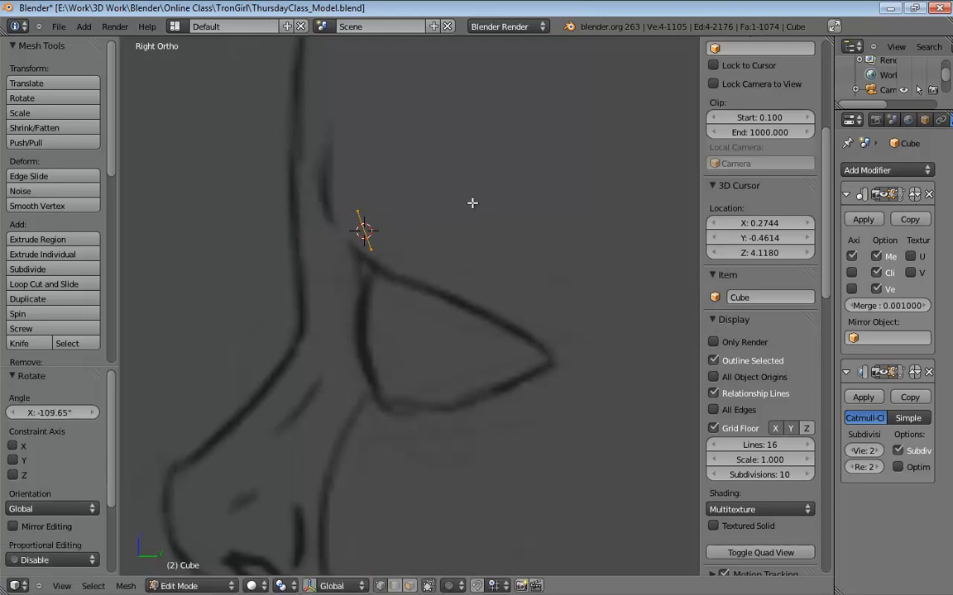
Turn off the Subdivision Surface preview in Edit Mode and switch to vertex selection in the front view
{"action": "key", "text": "KP_1"}
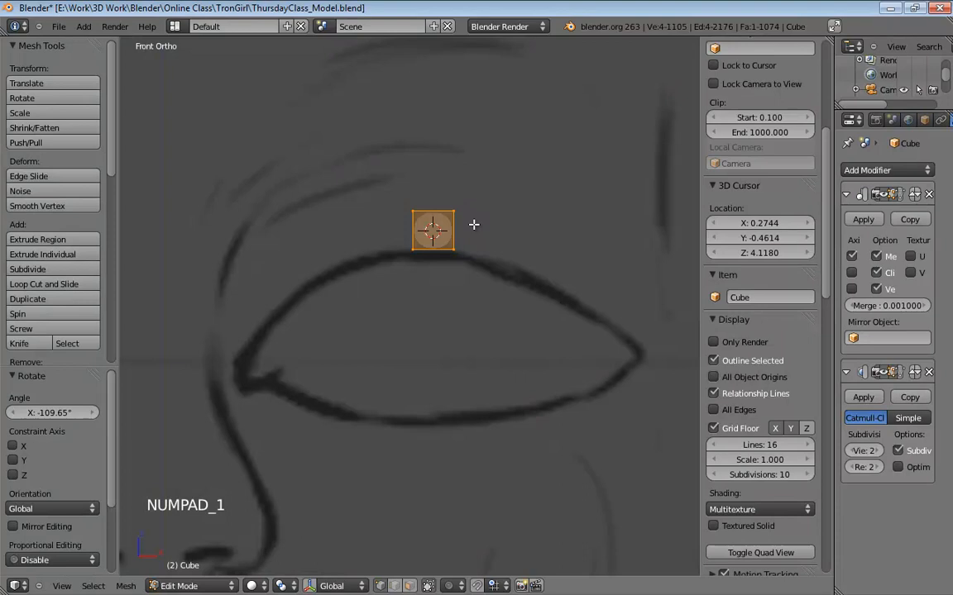
{"action": "left_click", "coordinate": [559, 299]}
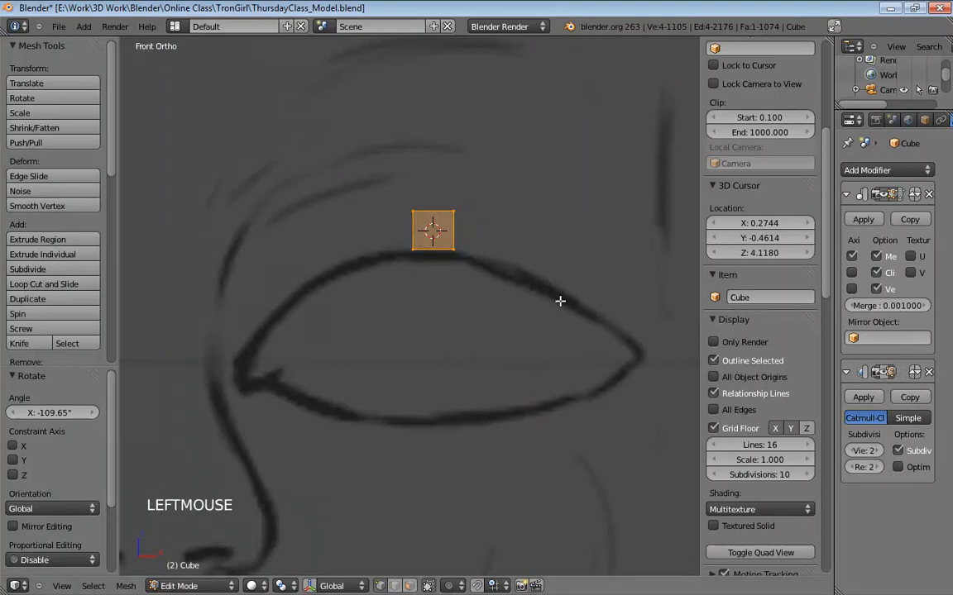
{"action": "middle_click_drag", "start_coordinate": [559, 299], "coordinate": [500, 285], "text": "shift"}
{"action": "scroll", "coordinate": [501, 287], "scroll_direction": "up", "scroll_amount": 3}
{"action": "key", "text": "ctrl+Tab"}
{"action": "left_click", "coordinate": [502, 290]}
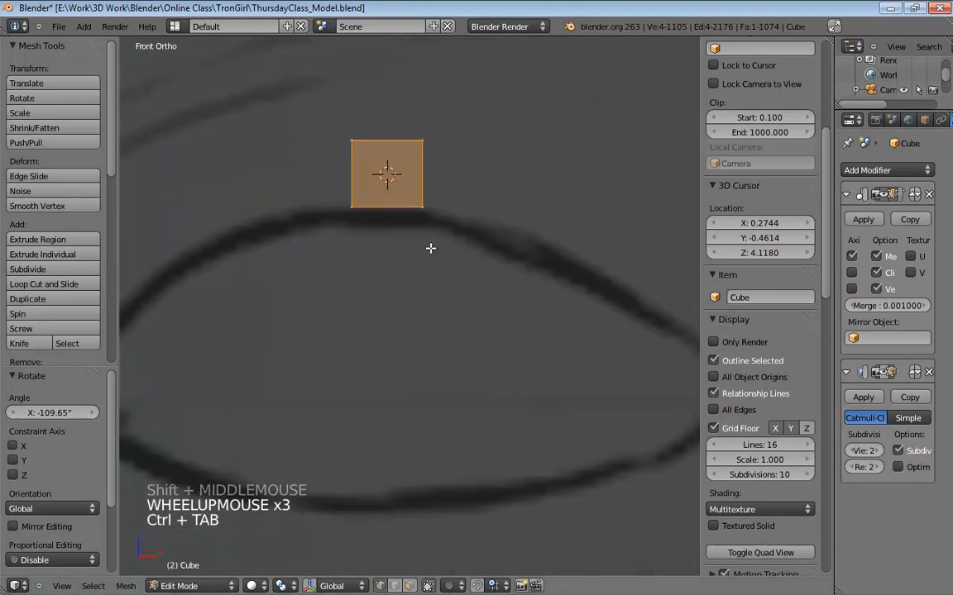
Move the plane's four corner vertices in the front view to form a wide strip whose lower edge follows the upper eyelid line
{"action": "left_click_drag", "start_coordinate": [421, 207], "coordinate": [485, 221]}
{"action": "left_click_drag", "start_coordinate": [351, 209], "coordinate": [308, 215]}
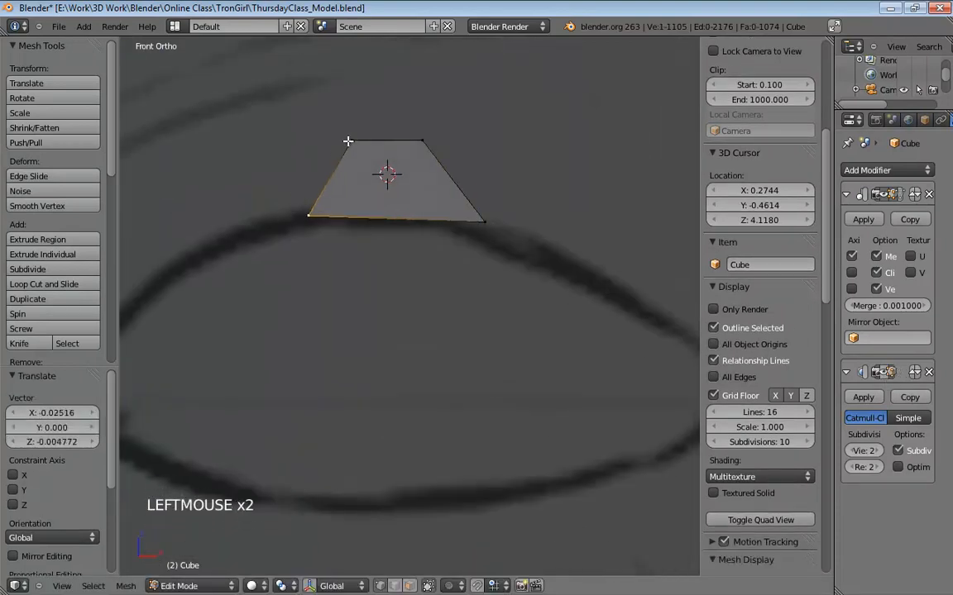
{"action": "left_click_drag", "start_coordinate": [347, 142], "coordinate": [213, 149]}
{"action": "left_click_drag", "start_coordinate": [436, 146], "coordinate": [613, 154]}
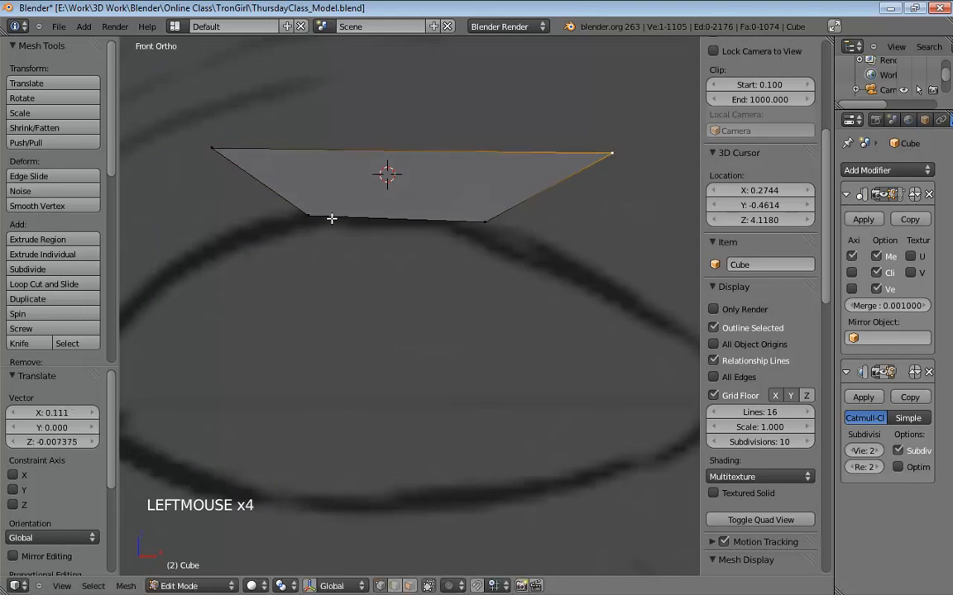
{"action": "left_click_drag", "start_coordinate": [311, 216], "coordinate": [258, 221]}
{"action": "left_click_drag", "start_coordinate": [536, 231], "coordinate": [597, 240]}
{"action": "left_click_drag", "start_coordinate": [607, 153], "coordinate": [588, 154]}
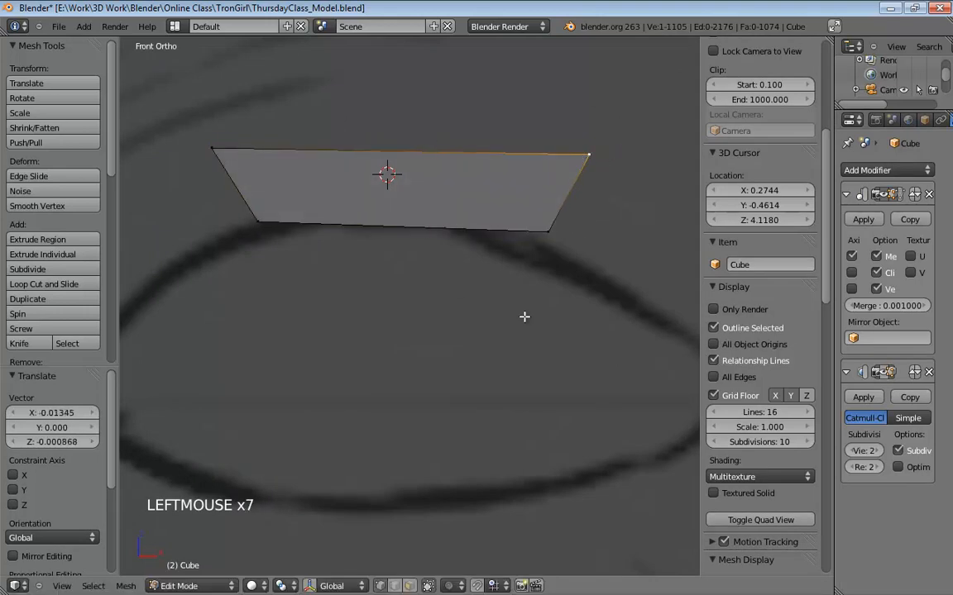
{"action": "middle_click_drag", "start_coordinate": [524, 317], "coordinate": [538, 325], "text": "shift"}
{"action": "scroll", "coordinate": [538, 325], "scroll_direction": "down", "scroll_amount": 4}
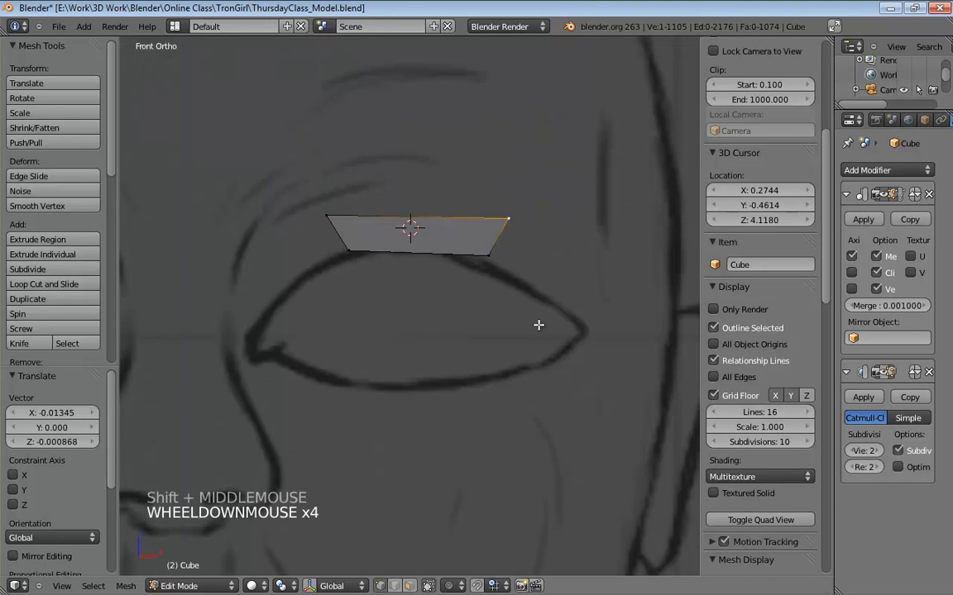
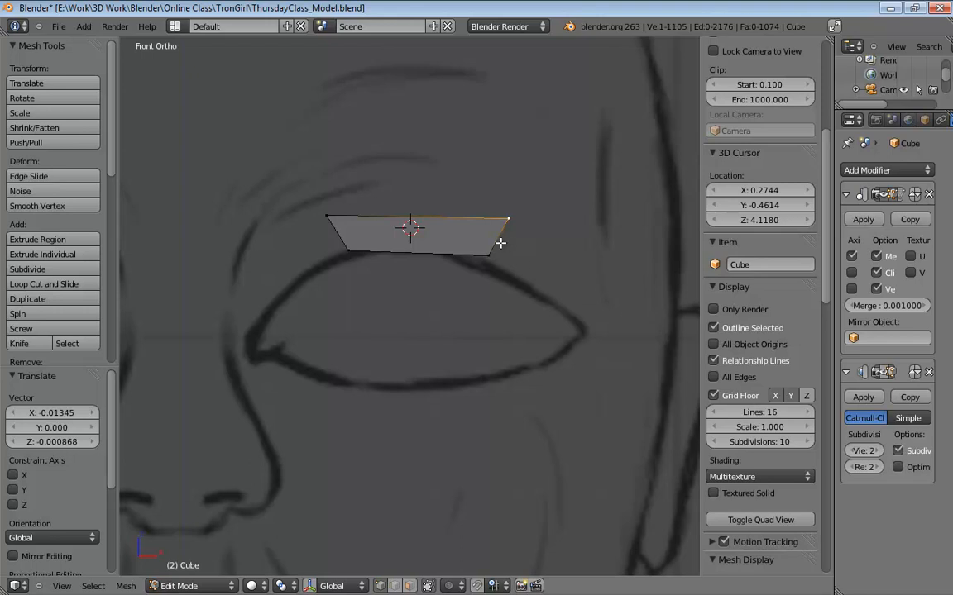
{"action": "left_click_drag", "start_coordinate": [495, 251], "coordinate": [473, 257]}
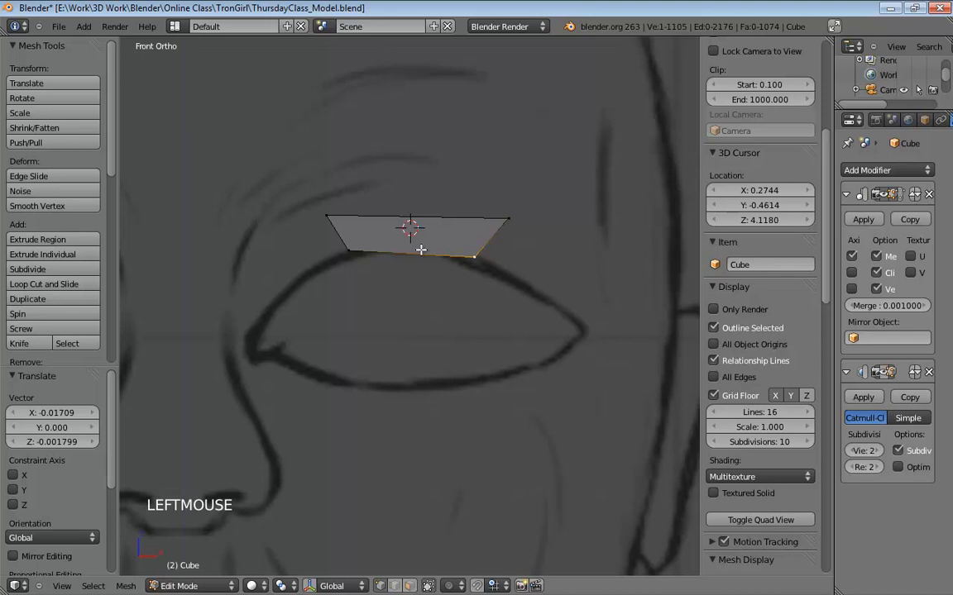
In the side view, move the strip's two outer vertices back about 0.033 in Y and down about 0.0045
{"action": "left_click", "coordinate": [510, 218], "text": "shift"}
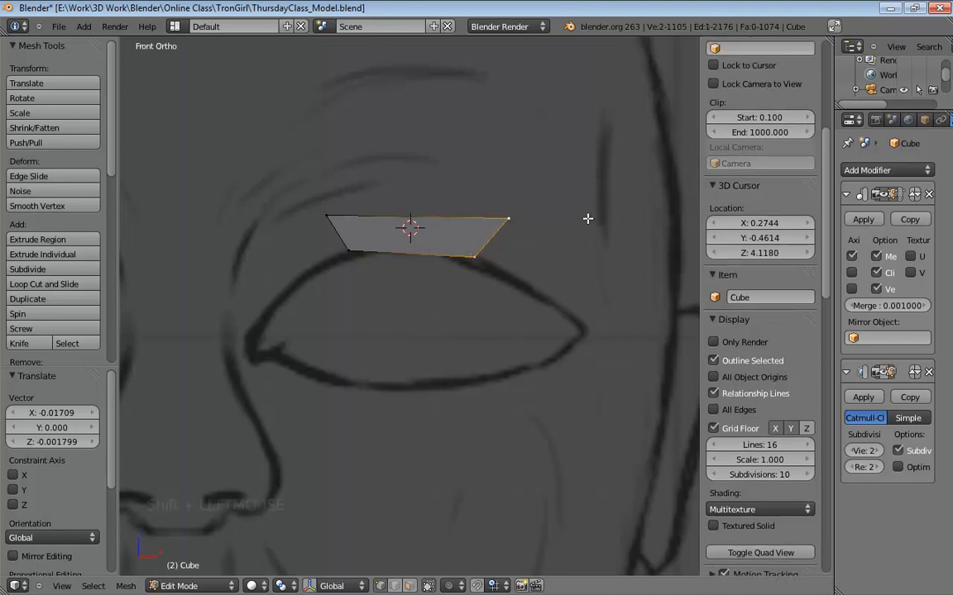
{"action": "key", "text": "KP_3"}
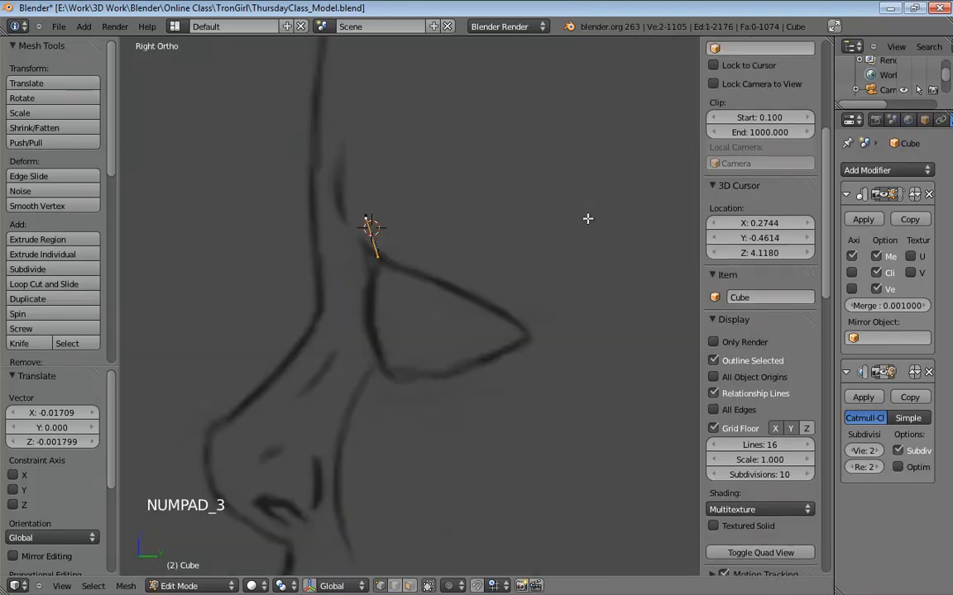
{"action": "key", "text": "g"}
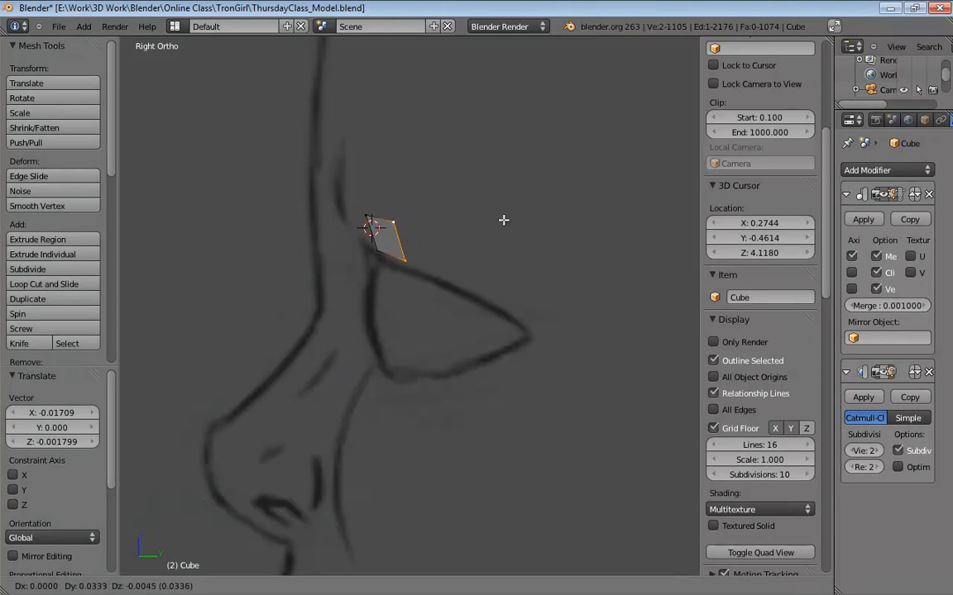
{"action": "left_click", "coordinate": [503, 220]}
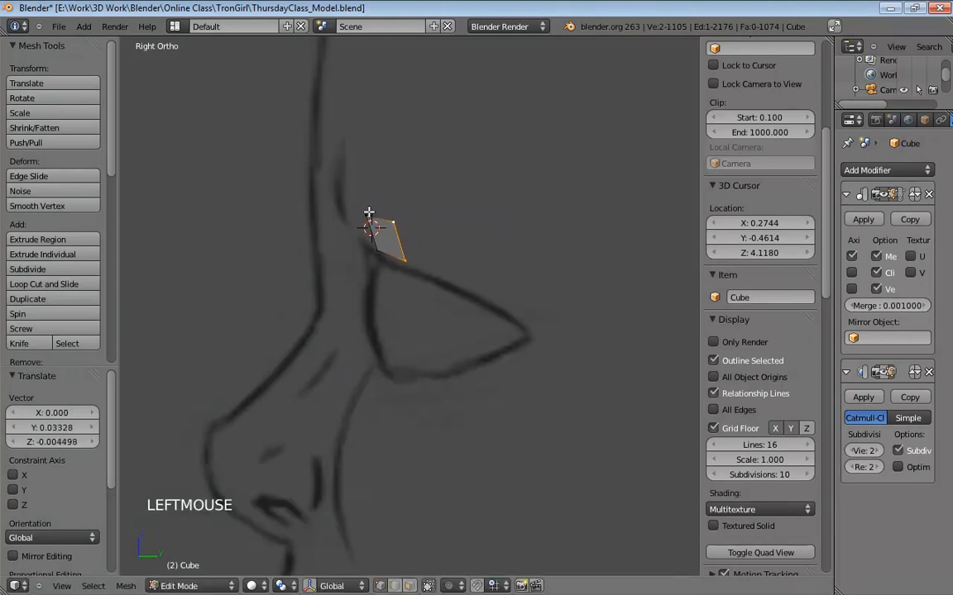
Move the strip's two inner vertices forward about 0.022 in Y and down about 0.001
{"action": "left_click", "coordinate": [378, 248]}
{"action": "left_click", "coordinate": [400, 237], "text": "shift"}
{"action": "key", "text": "g"}
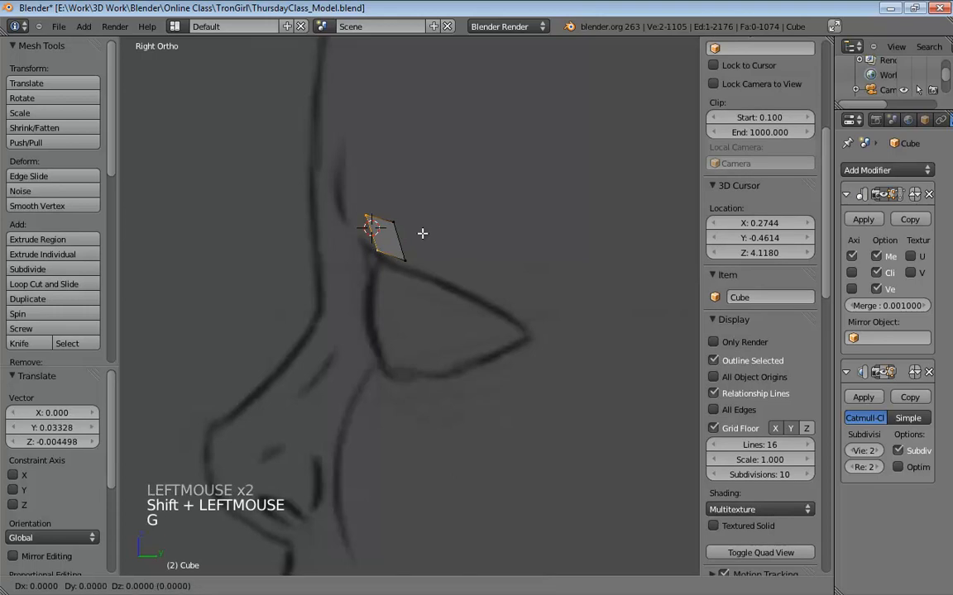
{"action": "left_click", "coordinate": [428, 245]}
{"action": "middle_click_drag", "start_coordinate": [427, 245], "coordinate": [608, 277]}
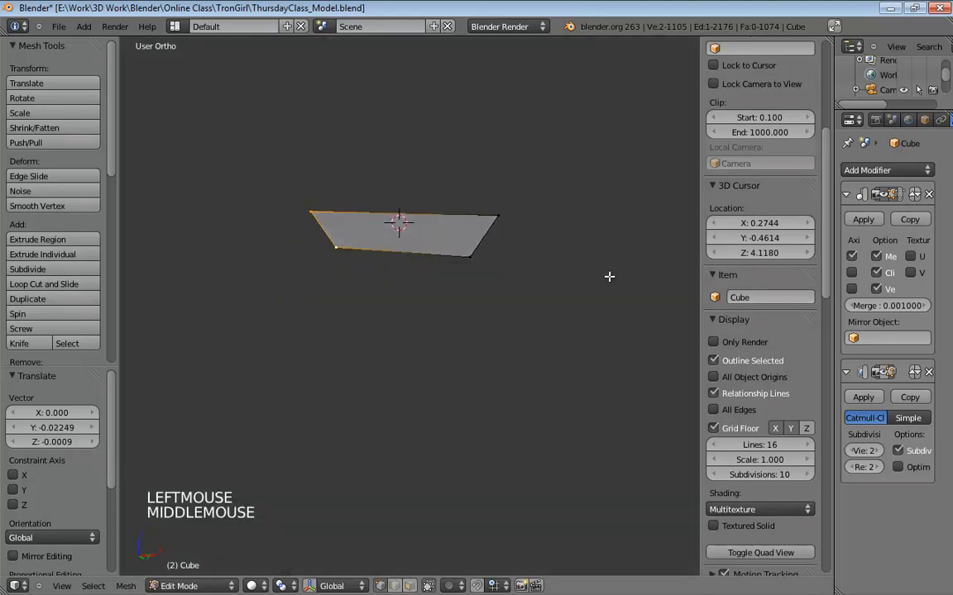
{"action": "scroll", "coordinate": [567, 304], "scroll_direction": "down", "scroll_amount": 4}
Extrude the strip's outer edge about 0.080 in X and -0.043 in Z along the eyelid, and move it back about 0.088 in Y
{"action": "key", "text": "KP_1"}
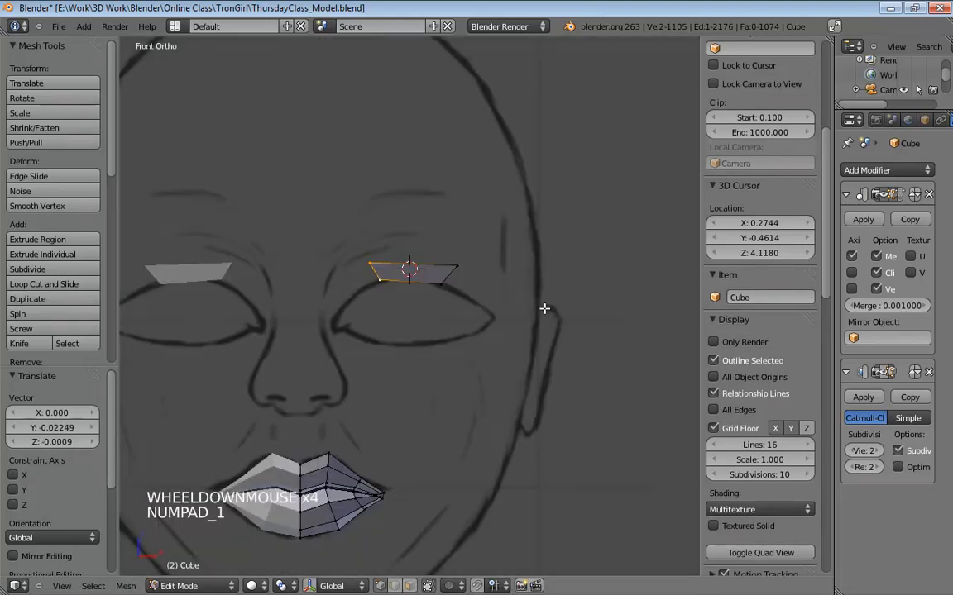
{"action": "key", "text": "ctrl+Tab"}
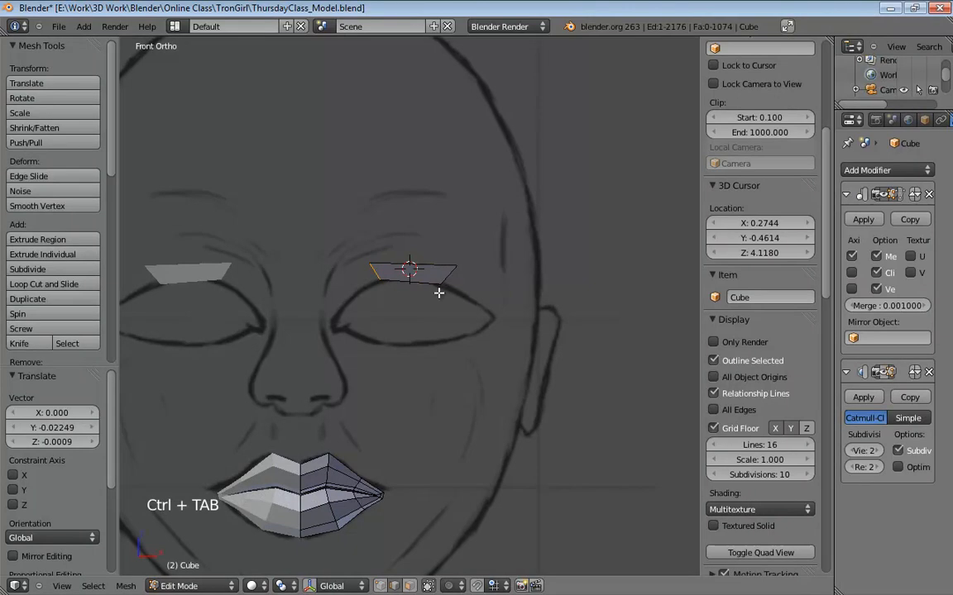
{"action": "left_click", "coordinate": [446, 273]}
{"action": "key", "text": "e"}
{"action": "key", "text": "e"}
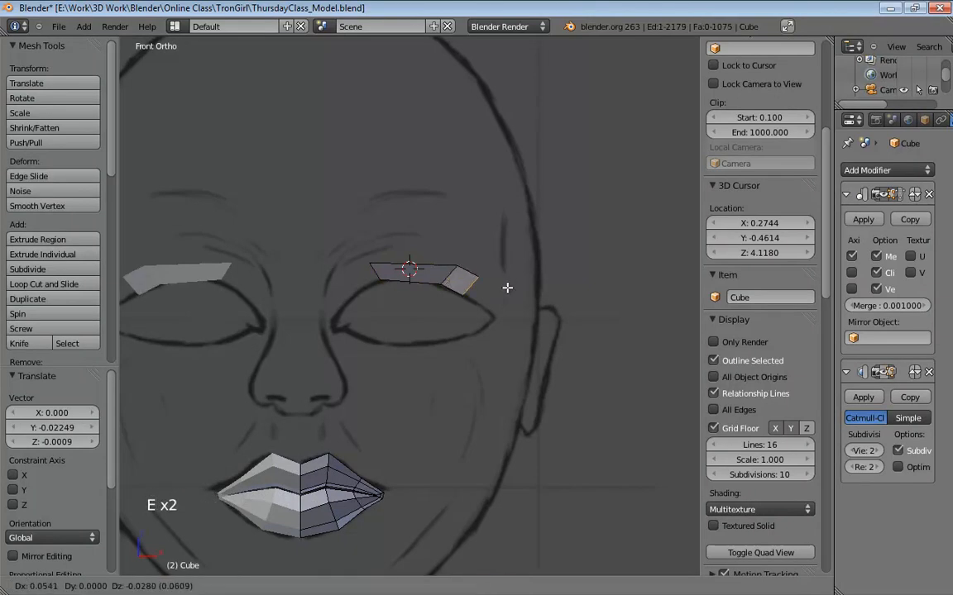
{"action": "left_click", "coordinate": [513, 293]}
{"action": "key", "text": "KP_3"}
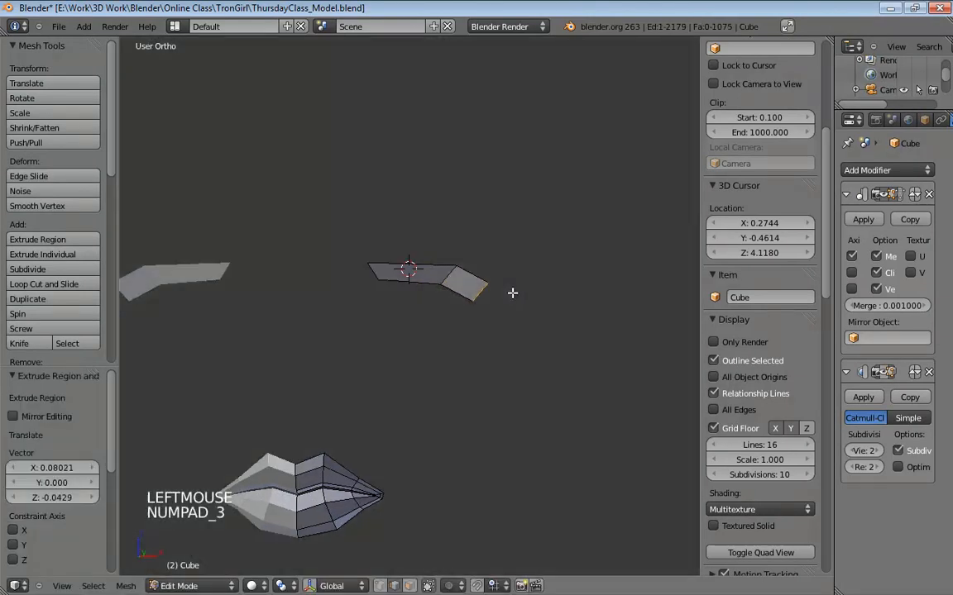
{"action": "key", "text": "g"}
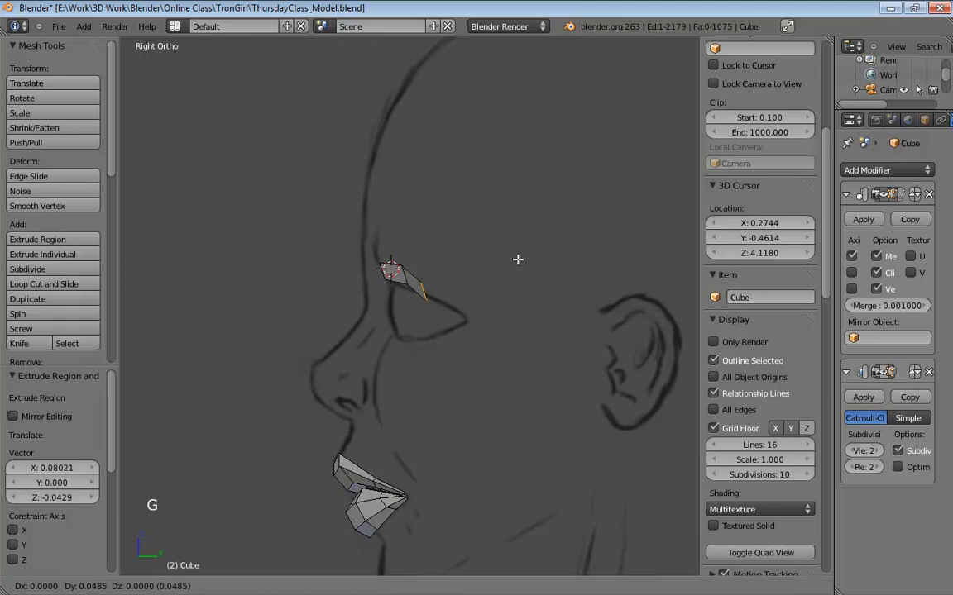
{"action": "left_click", "coordinate": [534, 265]}
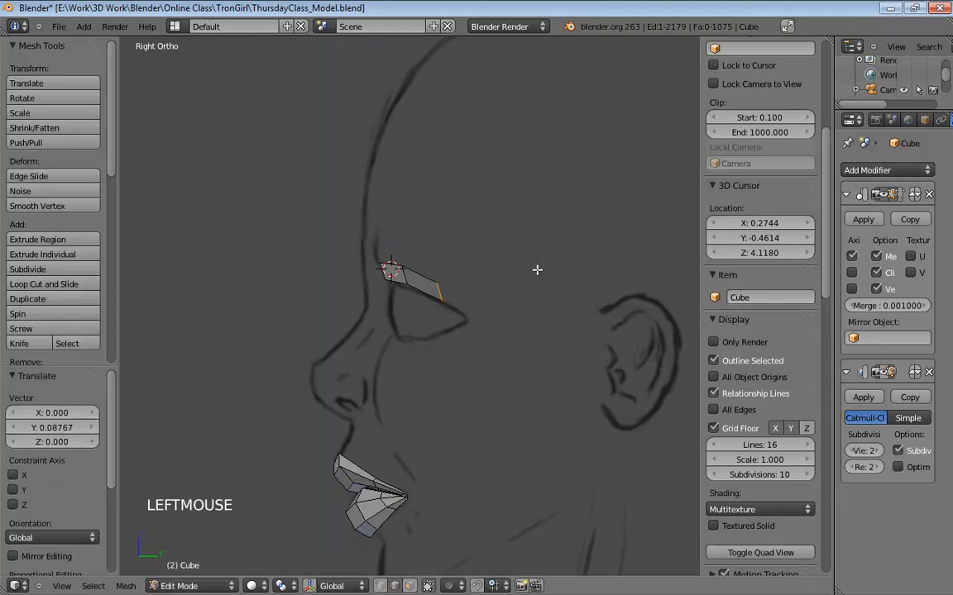
In the front view, move the outer segment's upper corner about 0.017 in X and -0.021 in Z, and nudge the neighbouring eyelid-line vertex down about 0.002
{"action": "key", "text": "KP_1"}
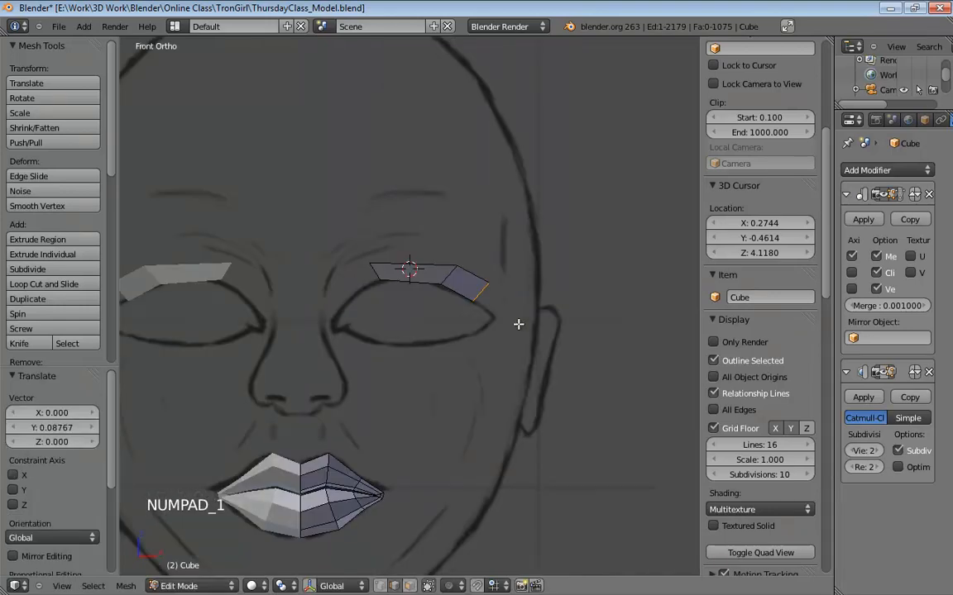
{"action": "key", "text": "ctrl+Tab"}
{"action": "left_click", "coordinate": [495, 248]}
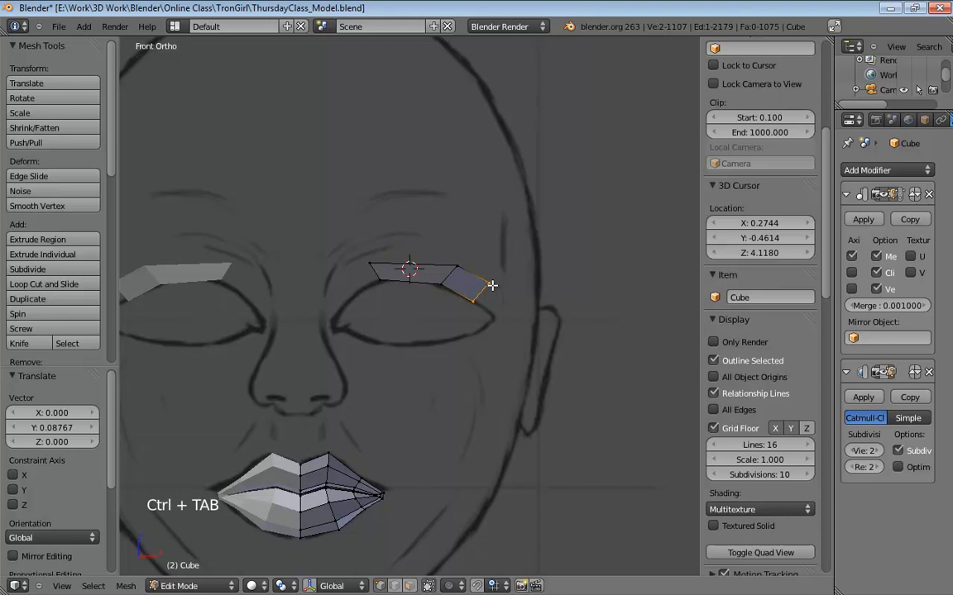
{"action": "left_click_drag", "start_coordinate": [493, 285], "coordinate": [502, 298]}
{"action": "scroll", "coordinate": [518, 336], "scroll_direction": "up", "scroll_amount": 5}
{"action": "middle_click_drag", "start_coordinate": [463, 301], "coordinate": [509, 306], "text": "shift"}
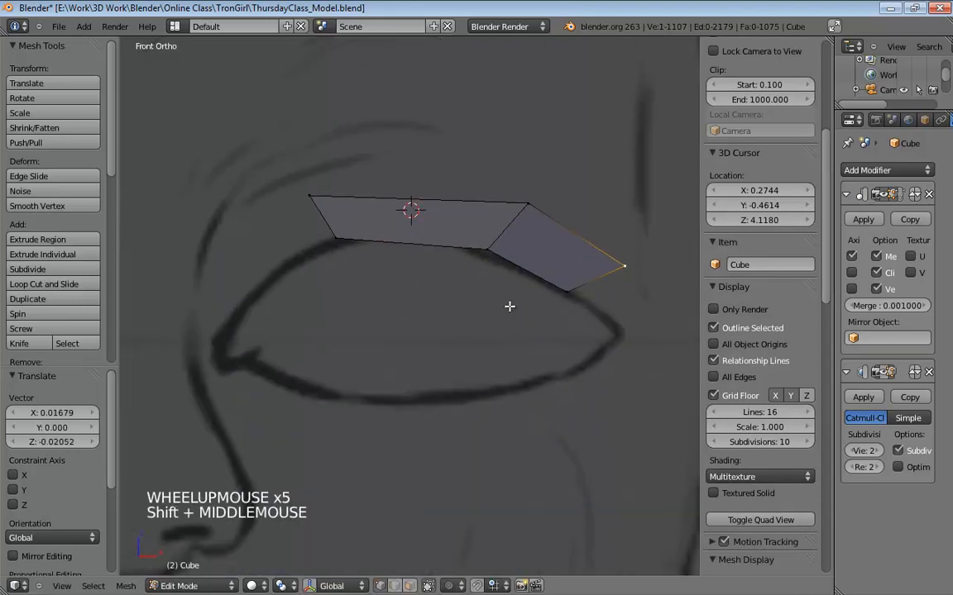
{"action": "left_click", "coordinate": [490, 249]}
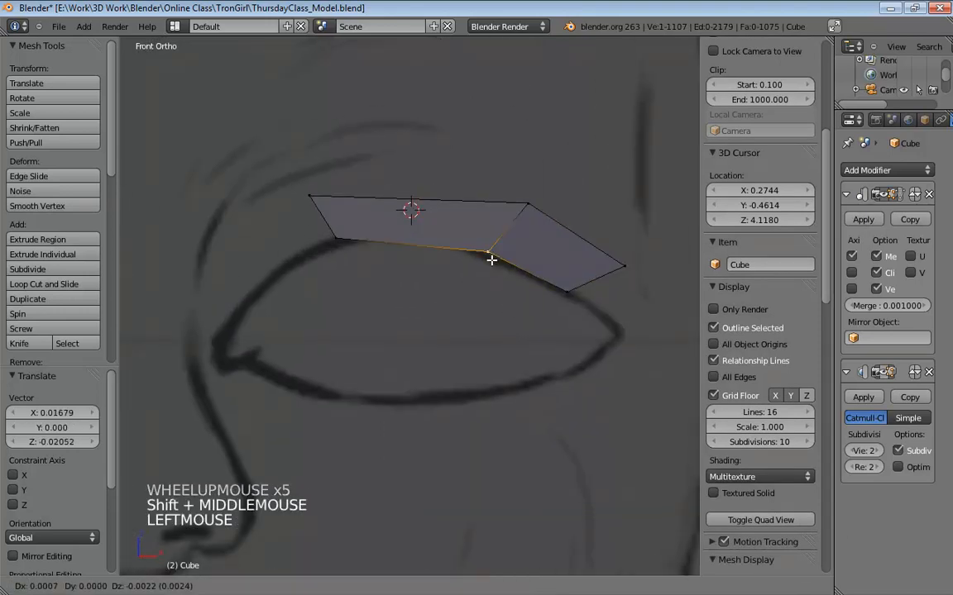
Extrude the outer end edge about 0.057 in X and -0.040 in Z to the outer eye corner, and move it back about 0.061 in Y
{"action": "key", "text": "ctrl+Tab"}
{"action": "left_click", "coordinate": [494, 320]}
{"action": "left_click", "coordinate": [602, 276]}
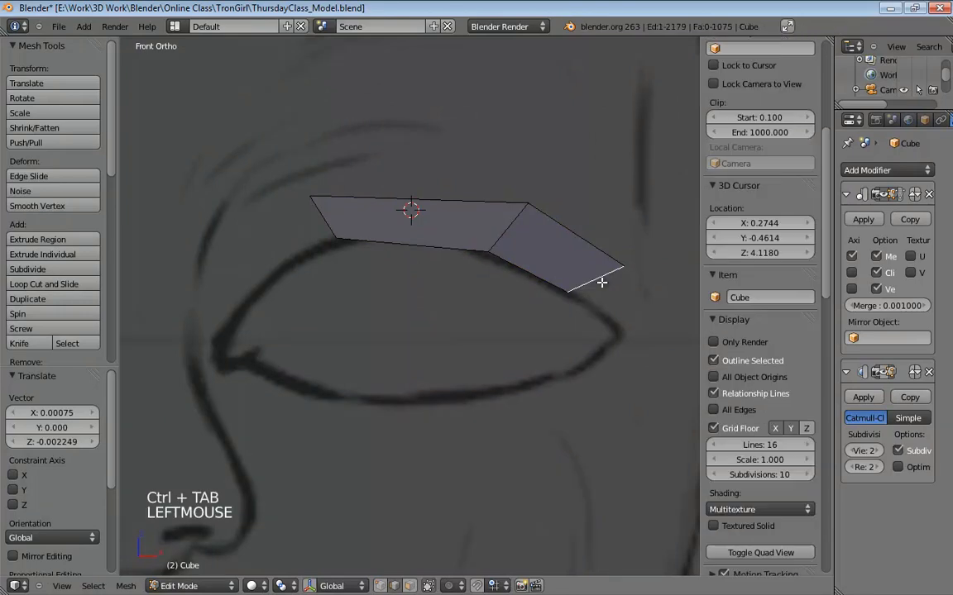
{"action": "key", "text": "e"}
{"action": "key", "text": "e"}
{"action": "left_click", "coordinate": [663, 326]}
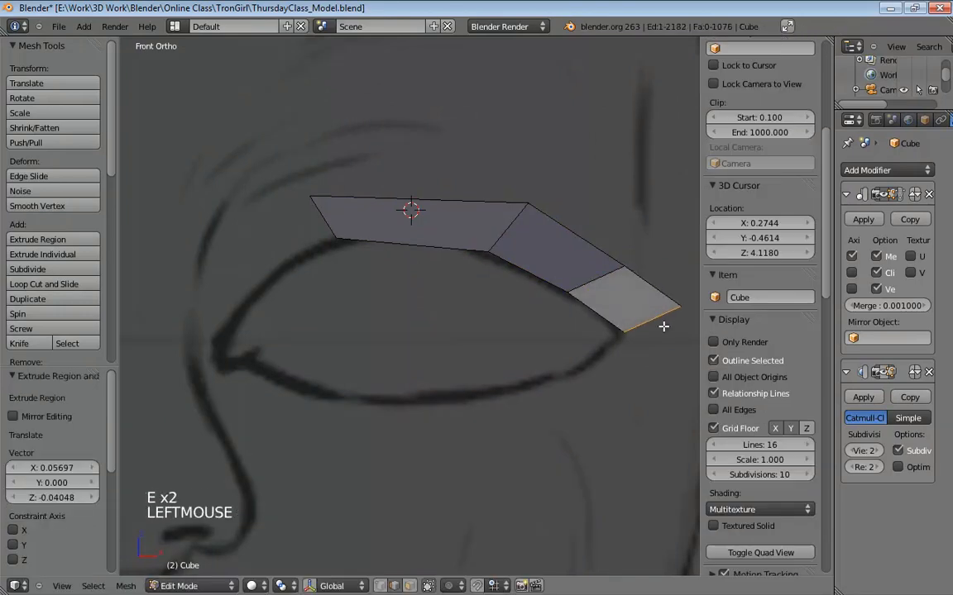
{"action": "key", "text": "KP_3"}
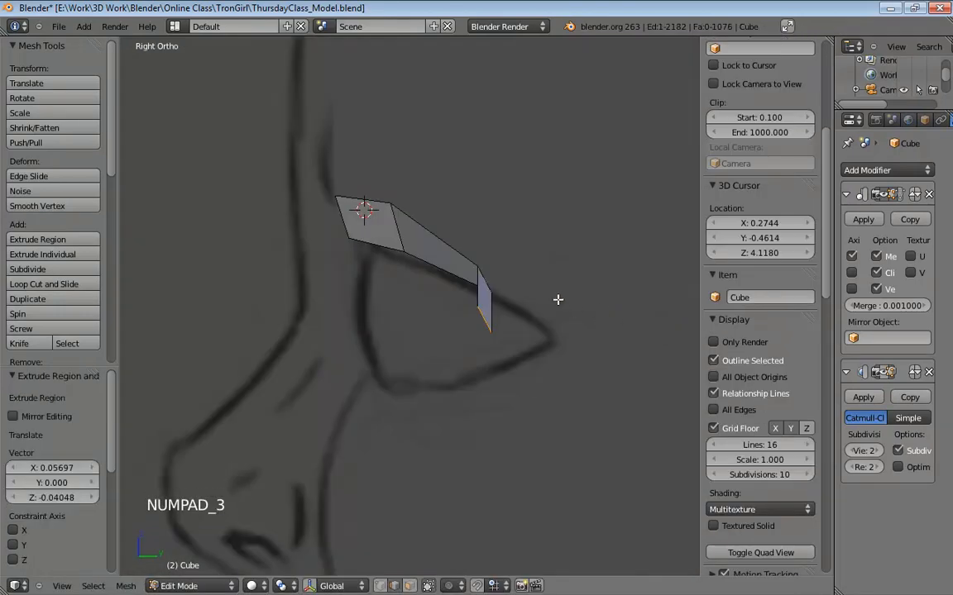
{"action": "key", "text": "g"}
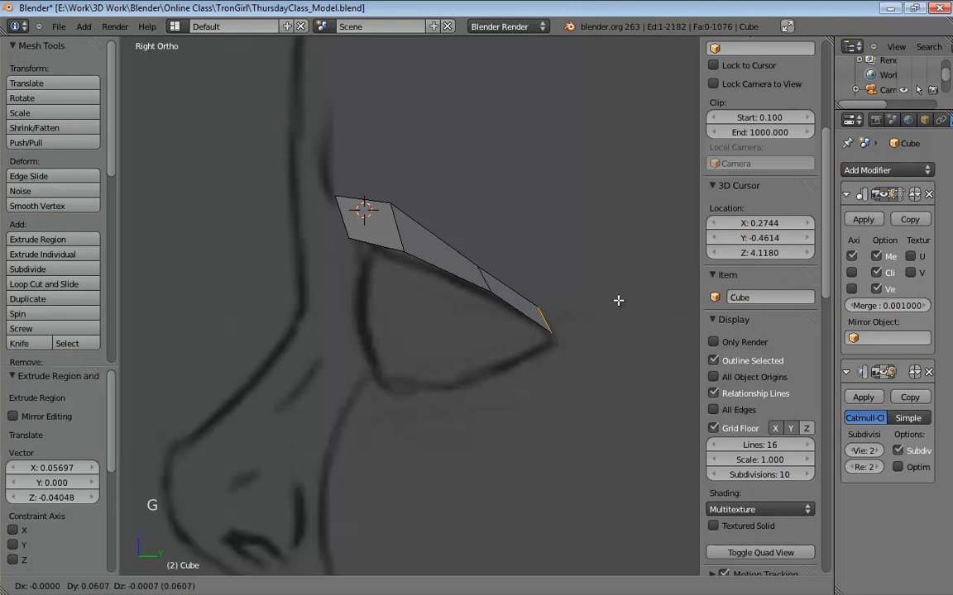
{"action": "left_click", "coordinate": [617, 301]}
In the side view, move the outer tip's upper vertex about 0.022 in Y and -0.0105 in Z, and adjust the preceding edge's vertices to the eyelid line
{"action": "key", "text": "ctrl+Tab"}
{"action": "left_click", "coordinate": [536, 304]}
{"action": "left_click_drag", "start_coordinate": [536, 303], "coordinate": [563, 314]}
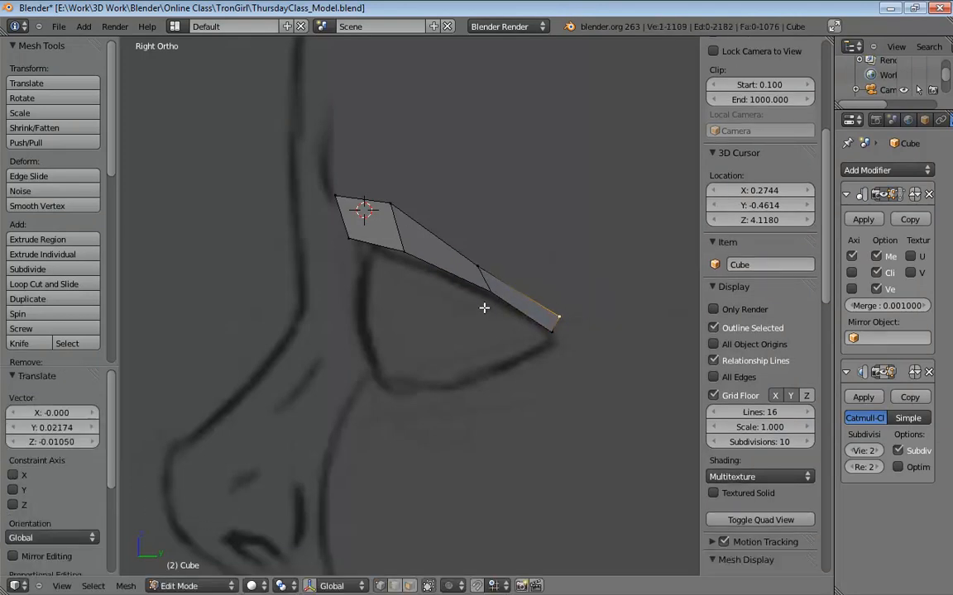
{"action": "mouse_move", "coordinate": [485, 269]}
{"action": "left_mouse_down"}
{"action": "mouse_move", "coordinate": [498, 272]}
{"action": "mouse_move", "coordinate": [482, 286]}
{"action": "left_mouse_up"}
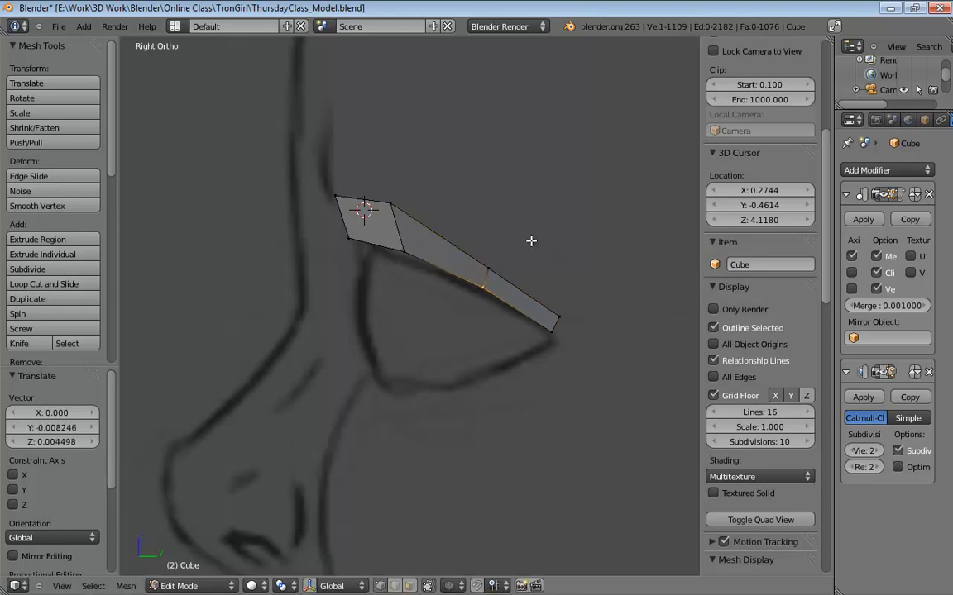
In the front view, pull the strip's outer upper-border vertices inward so it tapers to a narrow tip at the outer eye corner
{"action": "key", "text": "KP_1"}
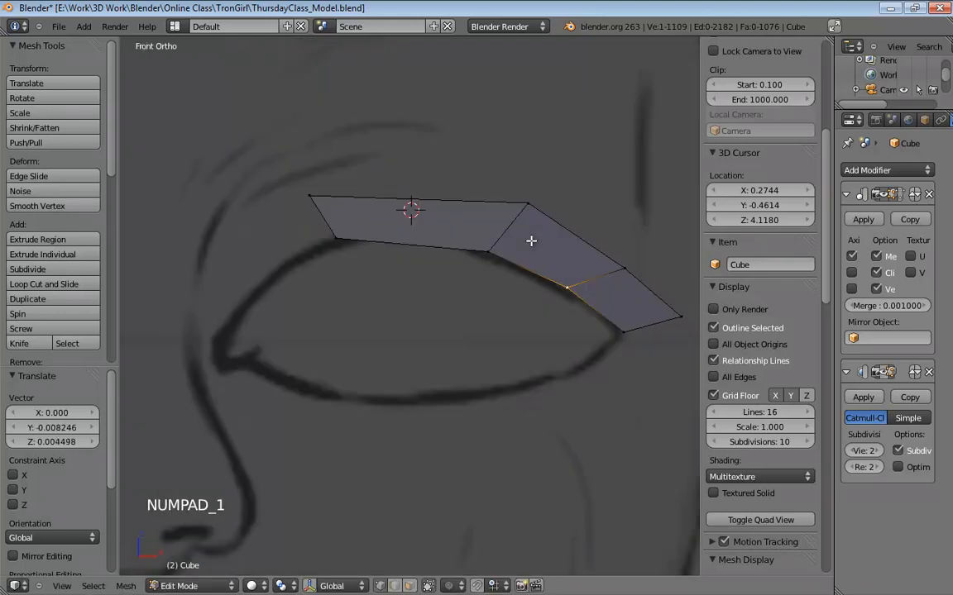
{"action": "left_click_drag", "start_coordinate": [681, 313], "coordinate": [627, 323]}
{"action": "left_click_drag", "start_coordinate": [624, 269], "coordinate": [593, 274]}
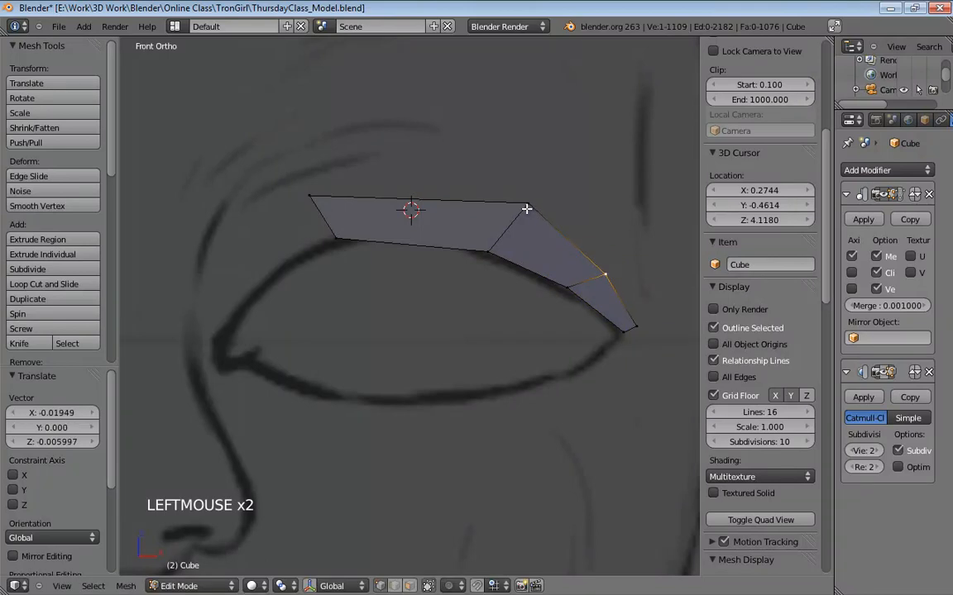
{"action": "left_click_drag", "start_coordinate": [526, 210], "coordinate": [517, 216]}
{"action": "left_click_drag", "start_coordinate": [633, 329], "coordinate": [622, 331]}
Shift the outer tip's upper vertex about 0.004 in X and 0.009 in Y, and check the strip's shape in perspective
{"action": "middle_click_drag", "start_coordinate": [625, 342], "coordinate": [463, 346], "text": "shift"}
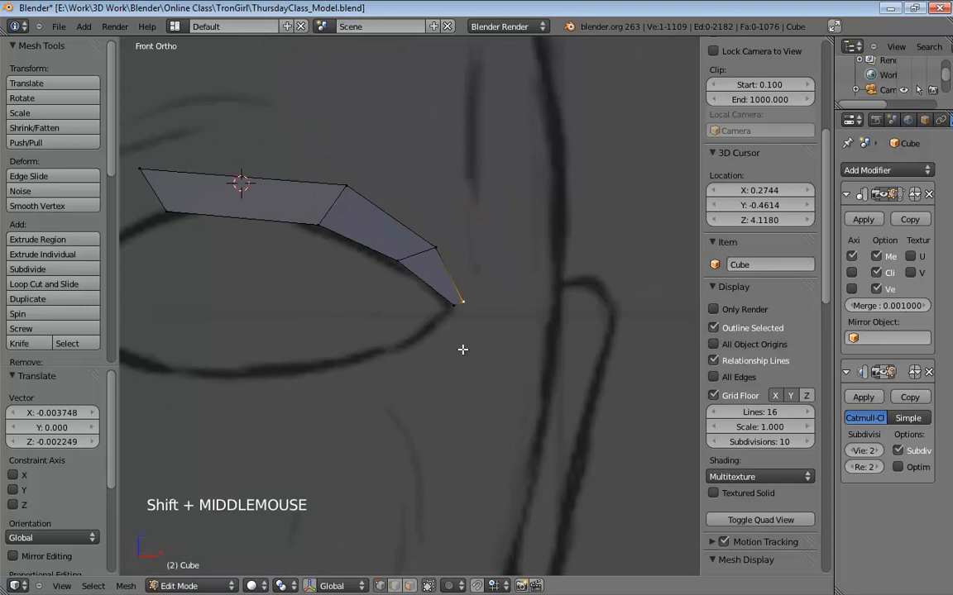
{"action": "scroll", "coordinate": [463, 349], "scroll_direction": "down", "scroll_amount": 1}
{"action": "scroll", "coordinate": [463, 349], "scroll_direction": "down", "scroll_amount": 4}
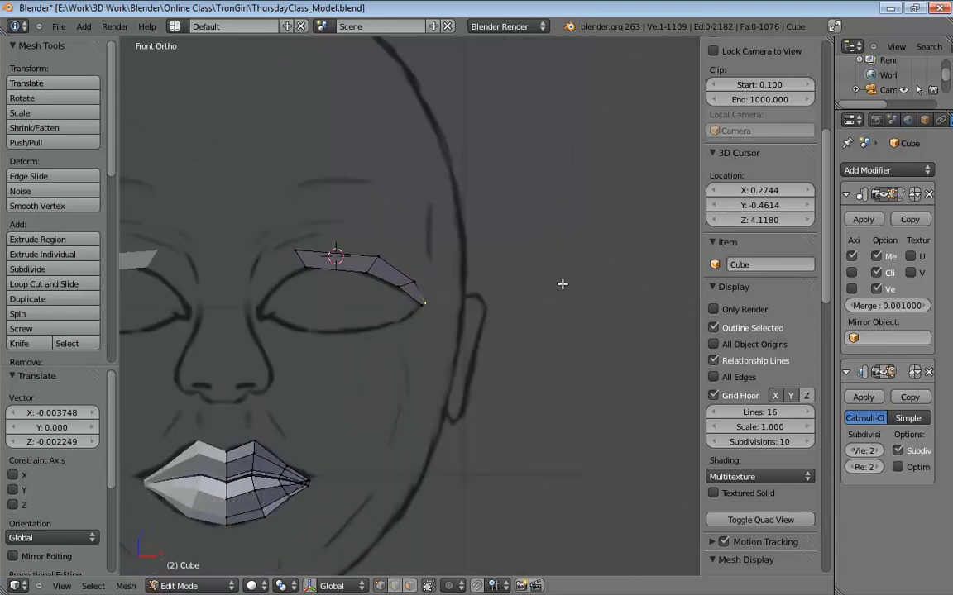
{"action": "scroll", "coordinate": [444, 299], "scroll_direction": "up", "scroll_amount": 4}
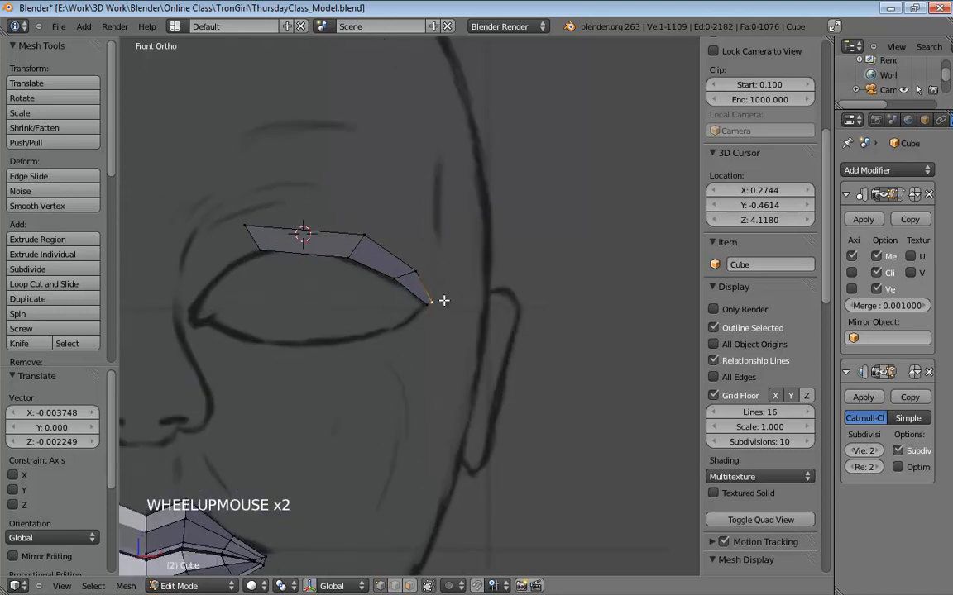
{"action": "middle_click_drag", "start_coordinate": [489, 302], "coordinate": [556, 302]}
{"action": "left_click_drag", "start_coordinate": [539, 298], "coordinate": [552, 295]}
{"action": "middle_click_drag", "start_coordinate": [419, 358], "coordinate": [453, 283]}
{"action": "key", "text": "KP_5"}
{"action": "scroll", "coordinate": [453, 283], "scroll_direction": "down", "scroll_amount": 9}
{"action": "middle_click_drag", "start_coordinate": [450, 346], "coordinate": [435, 325]}
{"action": "key", "text": "KP_1"}
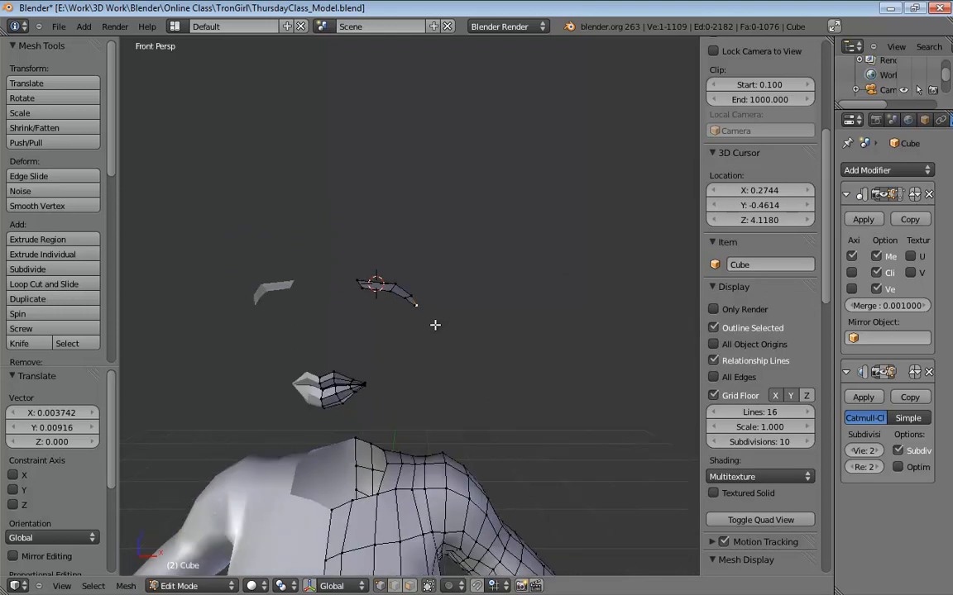
{"action": "key", "text": "KP_5"}
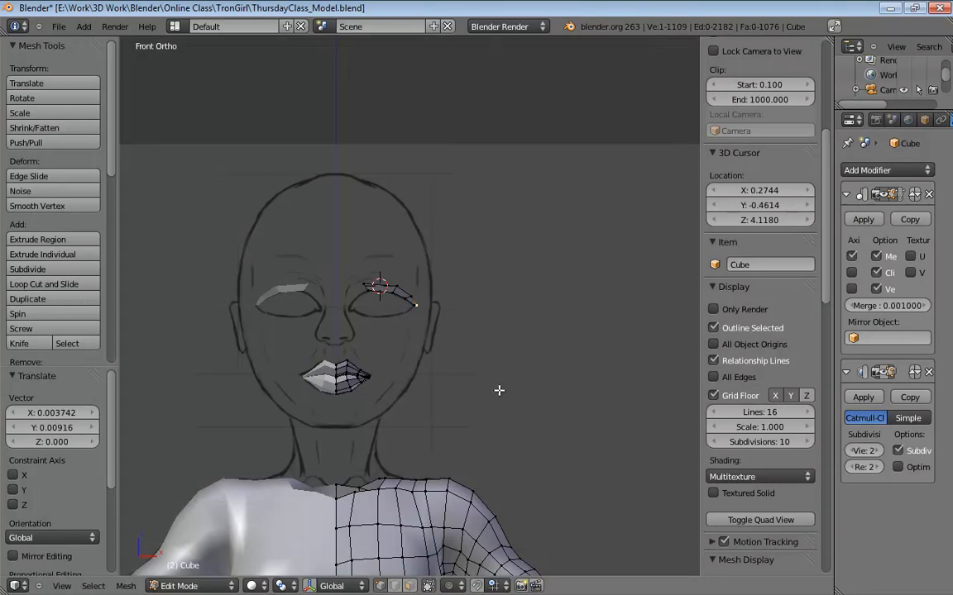
Extrude the strip's inner end edge about -0.072 in X and -0.044 in Z along the upper eyelid toward the nose
{"action": "middle_click_drag", "start_coordinate": [408, 351], "coordinate": [414, 315], "text": "shift"}
{"action": "scroll", "coordinate": [451, 347], "scroll_direction": "up", "scroll_amount": 7}
{"action": "scroll", "coordinate": [418, 297], "scroll_direction": "up", "scroll_amount": 5}
{"action": "middle_click_drag", "start_coordinate": [360, 116], "coordinate": [413, 198], "text": "shift"}
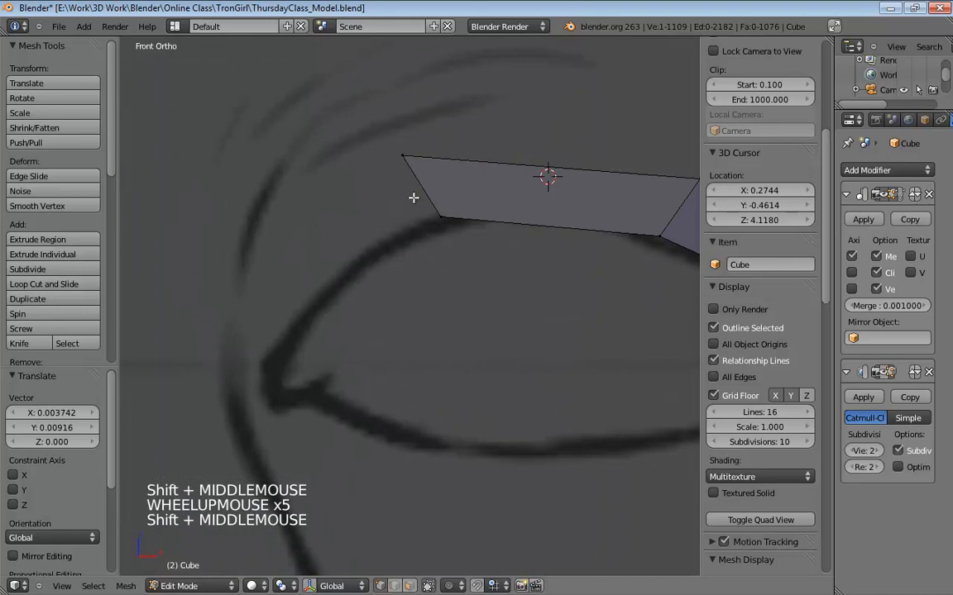
{"action": "key", "text": "ctrl+Tab"}
{"action": "left_click", "coordinate": [413, 222]}
{"action": "left_click", "coordinate": [430, 204]}
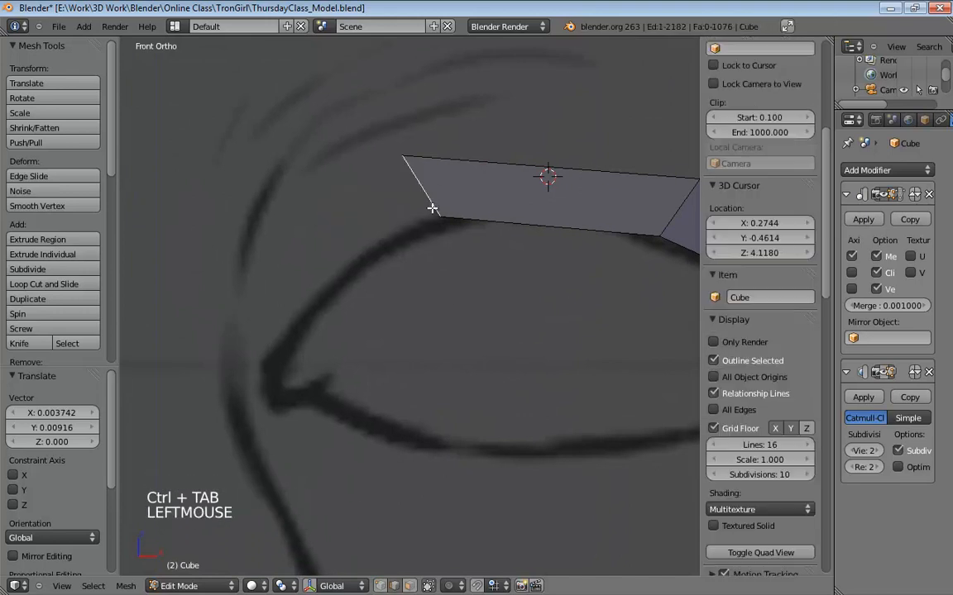
{"action": "key", "text": "e"}
{"action": "key", "text": "e"}
{"action": "left_click", "coordinate": [328, 275]}
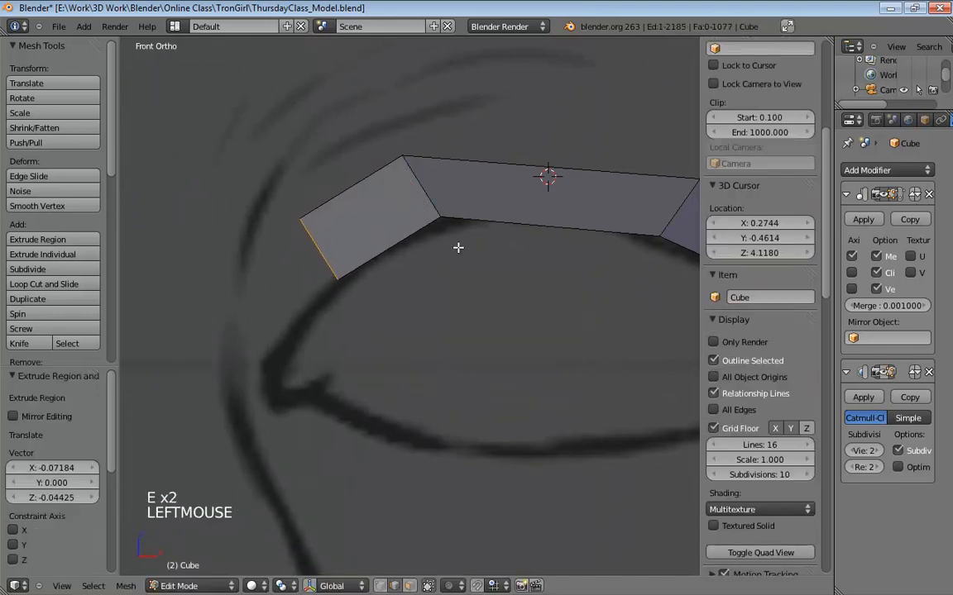
In the side view with wireframe shading, move the extruded inner edge back about 0.040 in Y and up about 0.004 in Z
{"action": "key", "text": "KP_3"}
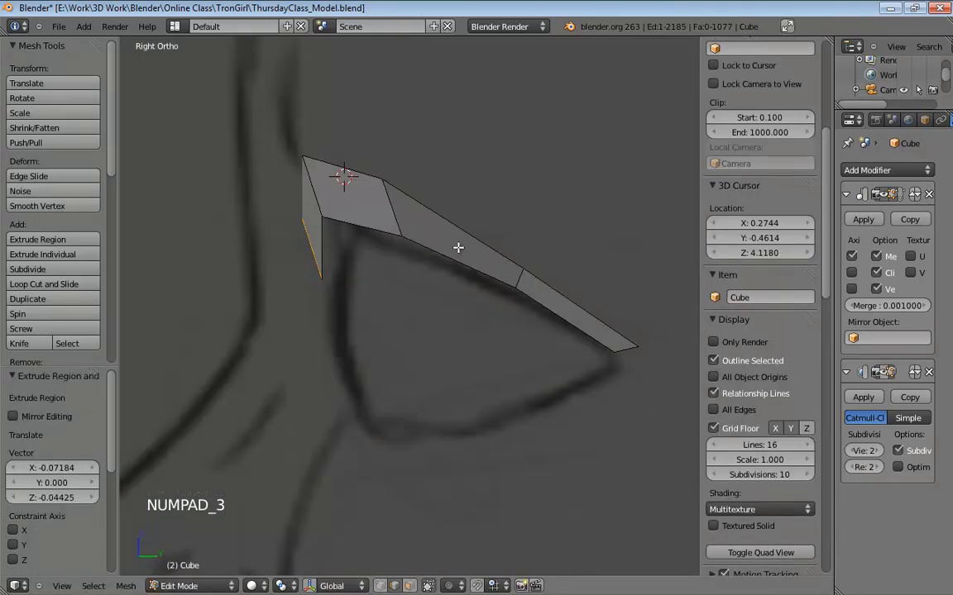
{"action": "scroll", "coordinate": [448, 340], "scroll_direction": "down", "scroll_amount": 4}
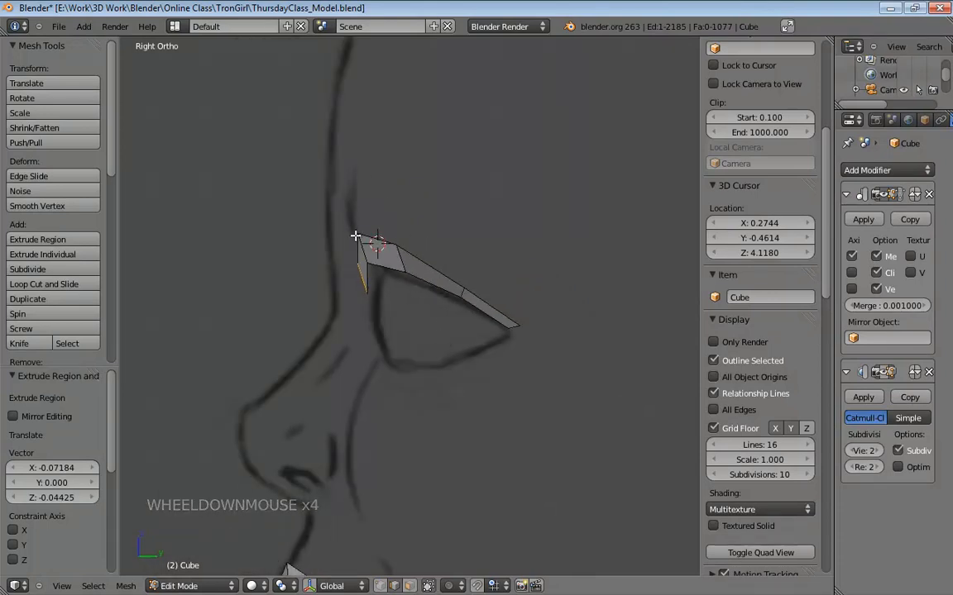
{"action": "key", "text": "z"}
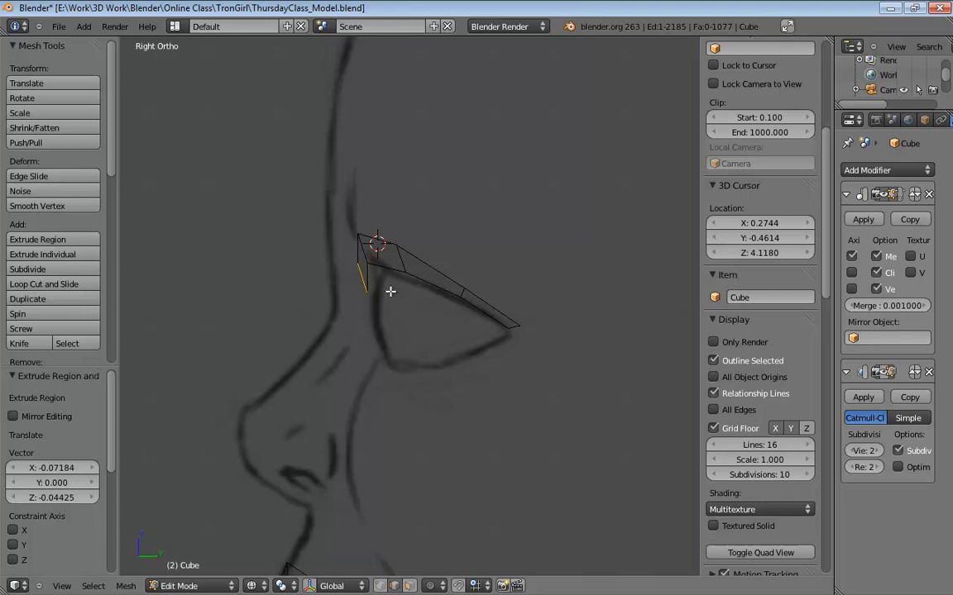
{"action": "key", "text": "g"}
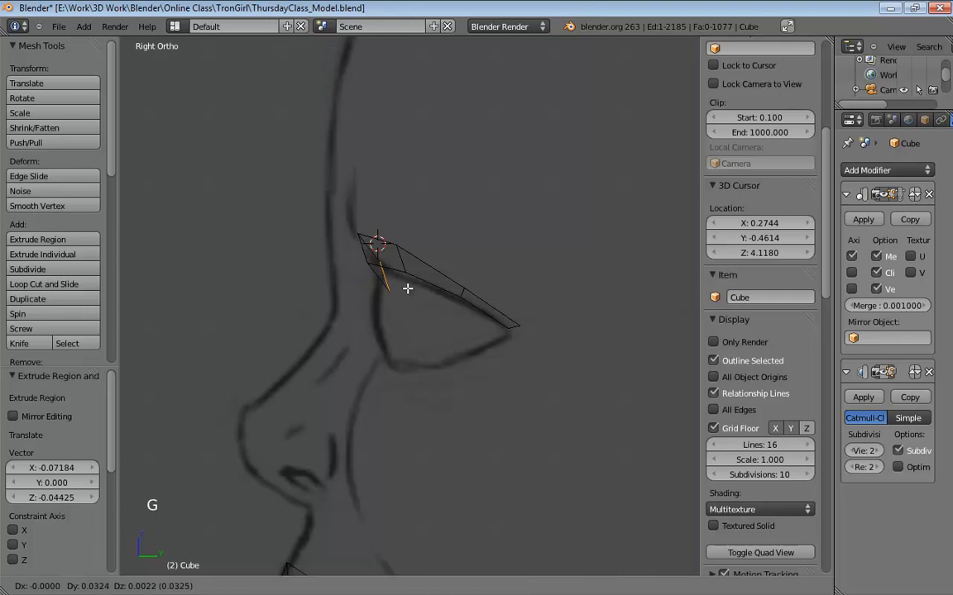
{"action": "left_click", "coordinate": [413, 290]}
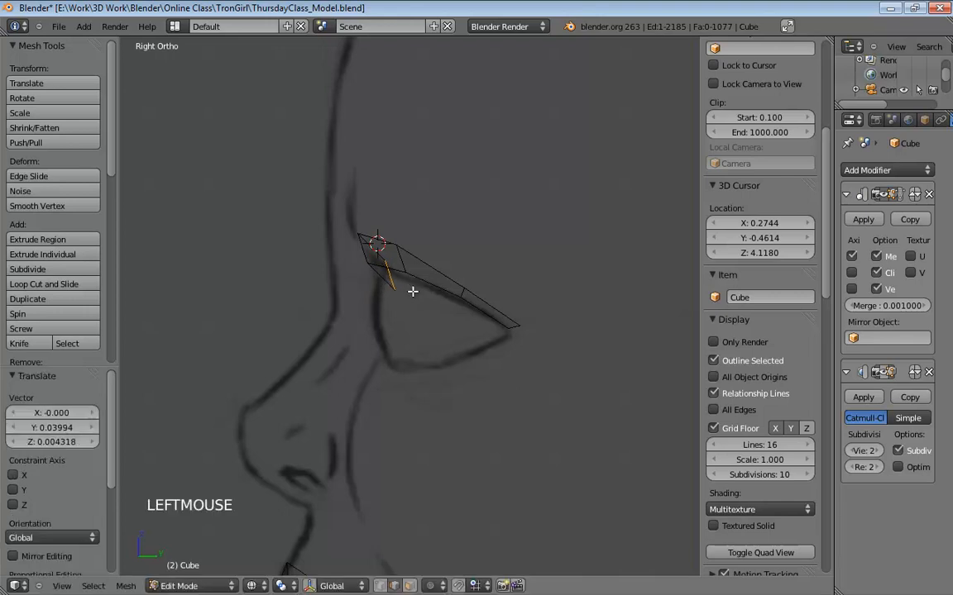
In the front view, extrude the inner edge again about -0.049 in X and -0.081 in Z down to the inner eye corner
{"action": "middle_click_drag", "start_coordinate": [417, 333], "coordinate": [597, 315]}
{"action": "key", "text": "KP_1"}
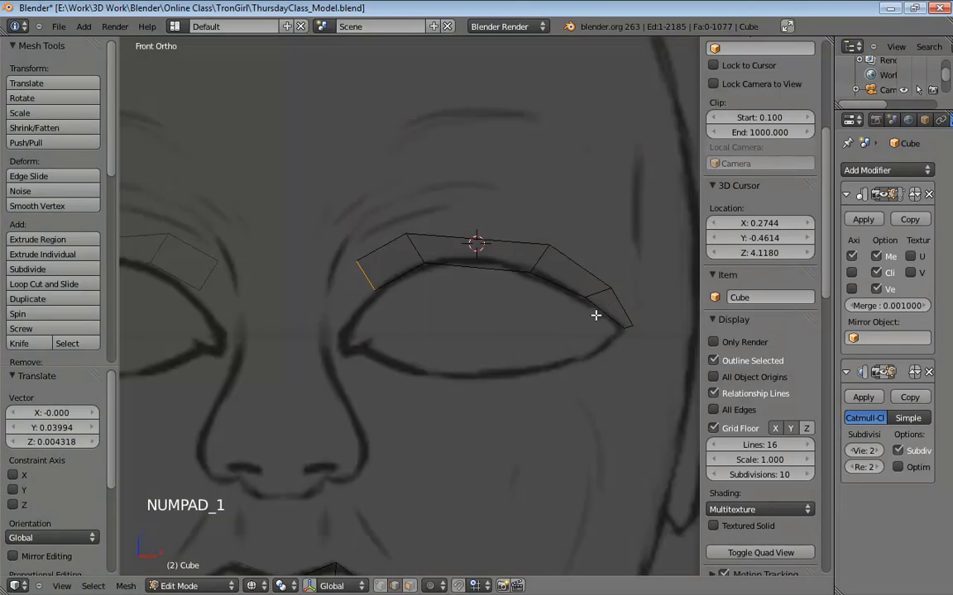
{"action": "key", "text": "e"}
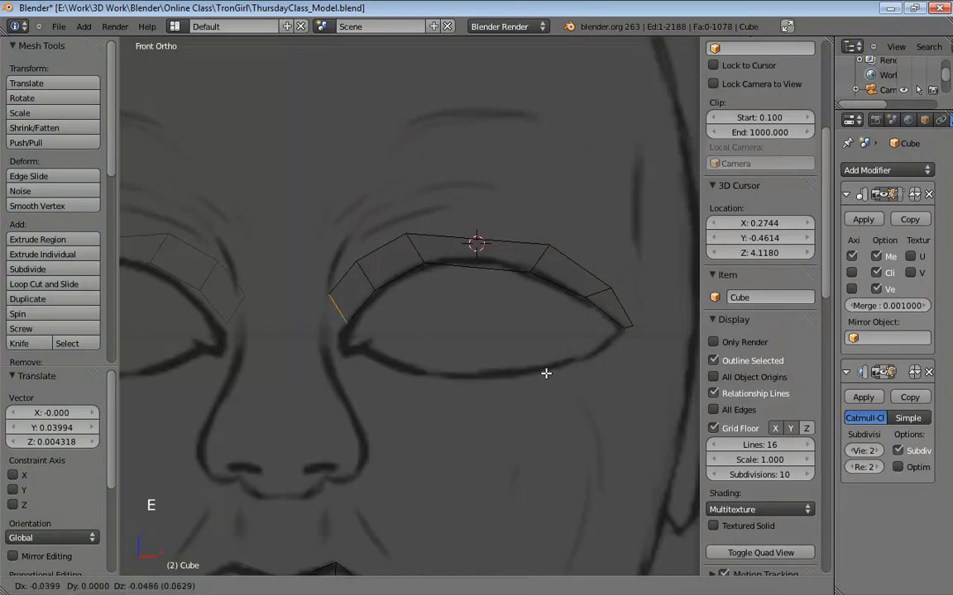
{"action": "left_click", "coordinate": [543, 392]}
Narrow the inner end edge by bringing its vertices together, move the preceding upper vertex toward the nose, and select both end vertices
{"action": "key", "text": "ctrl+Tab"}
{"action": "left_click", "coordinate": [492, 374]}
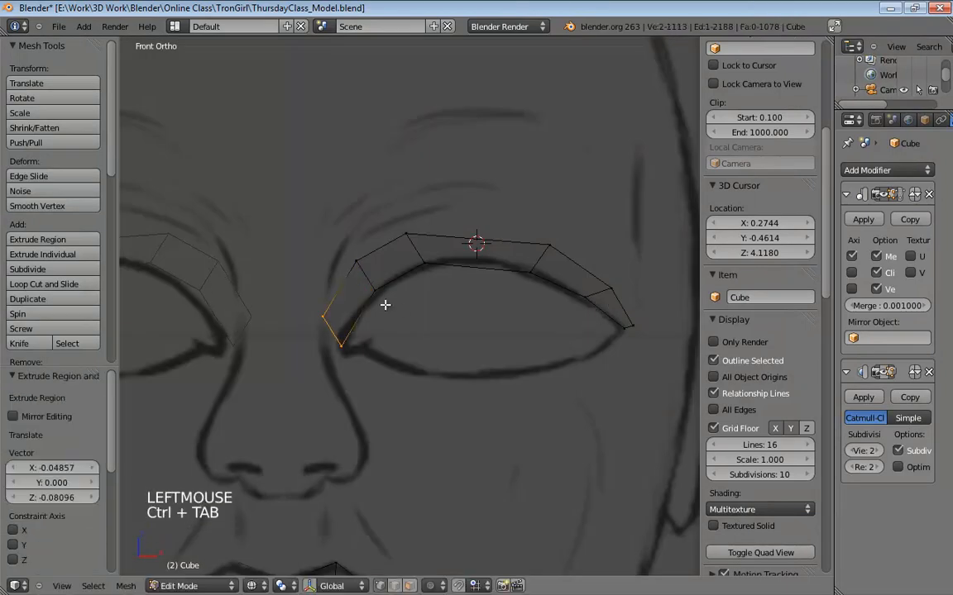
{"action": "left_click", "coordinate": [340, 345]}
{"action": "mouse_move", "coordinate": [340, 346]}
{"action": "left_mouse_down"}
{"action": "mouse_move", "coordinate": [332, 332]}
{"action": "mouse_move", "coordinate": [342, 330]}
{"action": "left_mouse_up"}
{"action": "left_click_drag", "start_coordinate": [355, 267], "coordinate": [382, 286]}
{"action": "left_click", "coordinate": [339, 336]}
{"action": "mouse_move", "coordinate": [339, 335]}
{"action": "left_mouse_down"}
{"action": "mouse_move", "coordinate": [332, 331]}
{"action": "mouse_move", "coordinate": [339, 351]}
{"action": "mouse_move", "coordinate": [340, 334]}
{"action": "left_mouse_up"}
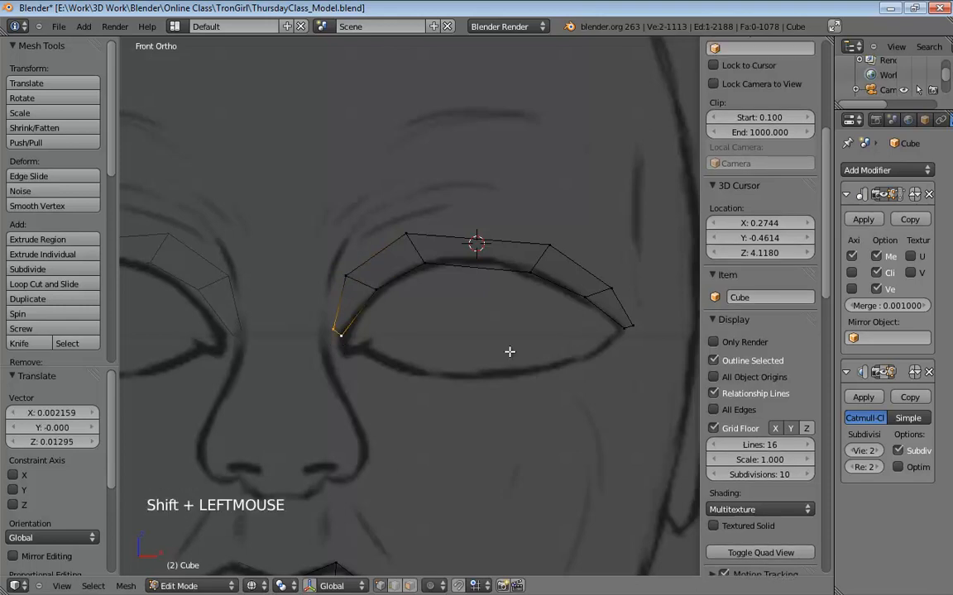
In the side view, move the inner end vertices back about 0.052 in Y and up about 0.018 in Z, and inspect the strip with solid shading
{"action": "key", "text": "KP_3"}
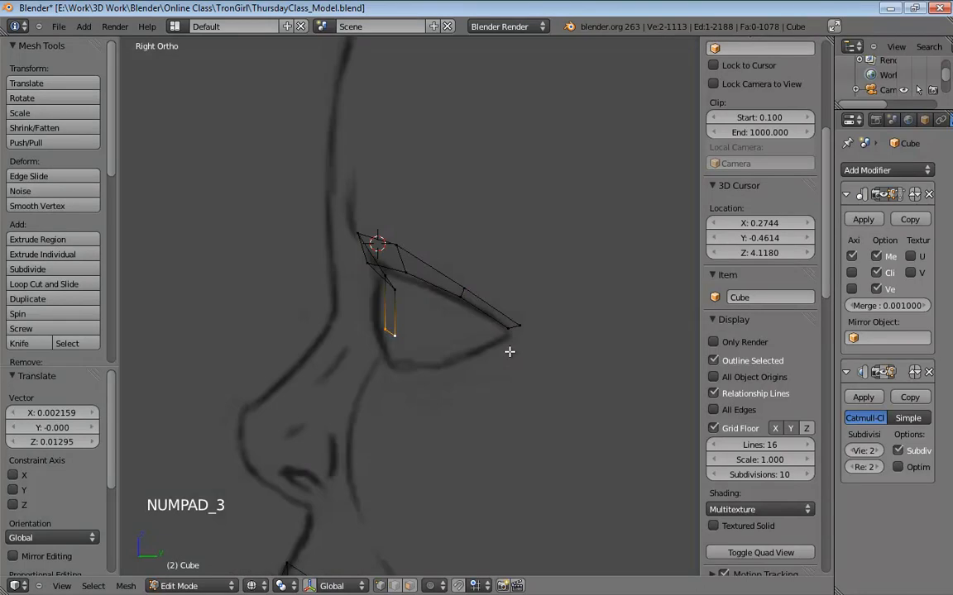
{"action": "key", "text": "g"}
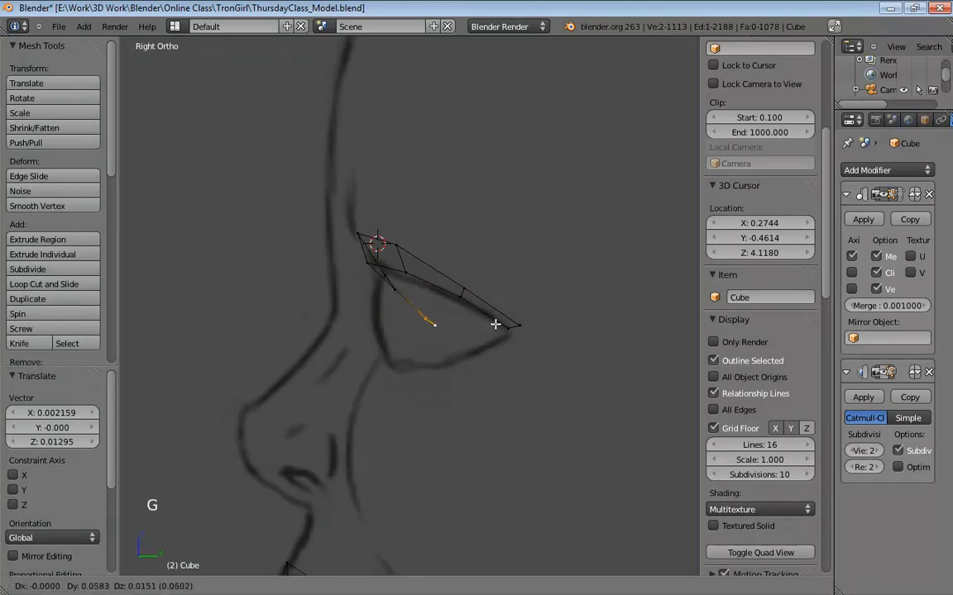
{"action": "left_click", "coordinate": [492, 323]}
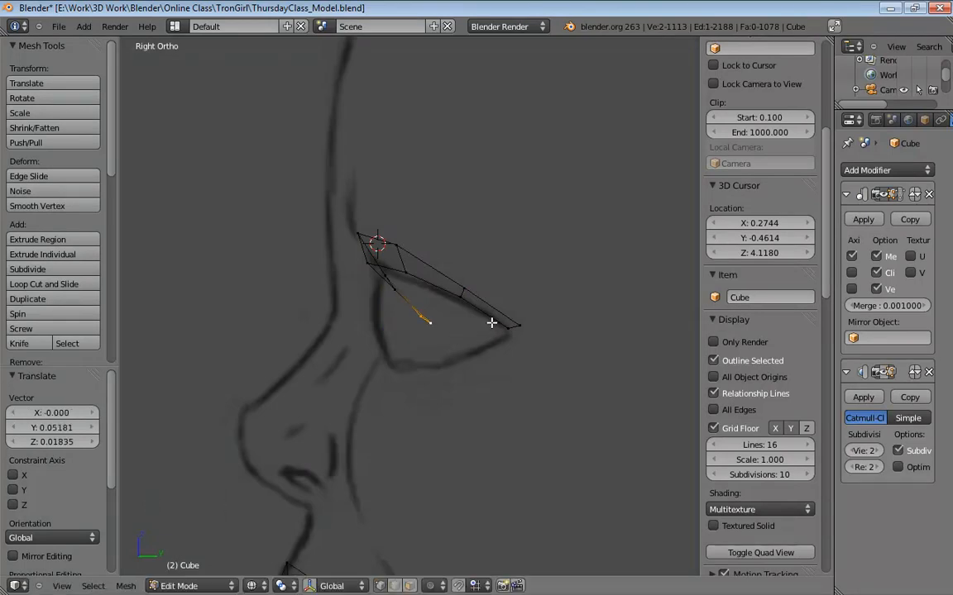
{"action": "middle_click_drag", "start_coordinate": [455, 364], "coordinate": [508, 357]}
{"action": "key", "text": "KP_5"}
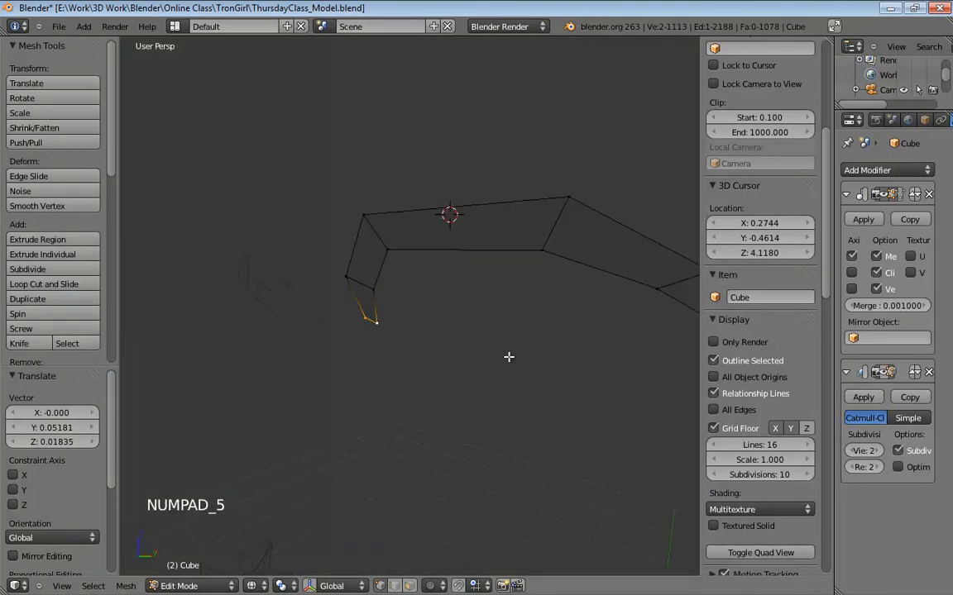
{"action": "scroll", "coordinate": [510, 357], "scroll_direction": "down", "scroll_amount": 5}
{"action": "key", "text": "z"}
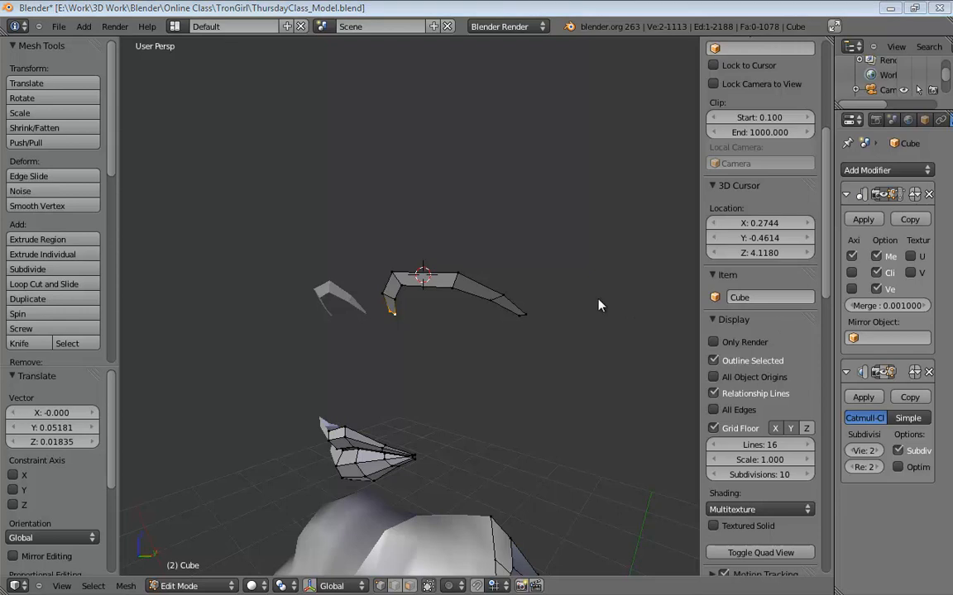
{"action": "mouse_move", "coordinate": [477, 319]}
{"action": "middle_mouse_down"}
{"action": "mouse_move", "coordinate": [473, 310]}
{"action": "mouse_move", "coordinate": [626, 344]}
{"action": "mouse_move", "coordinate": [487, 329]}
{"action": "middle_mouse_up"}
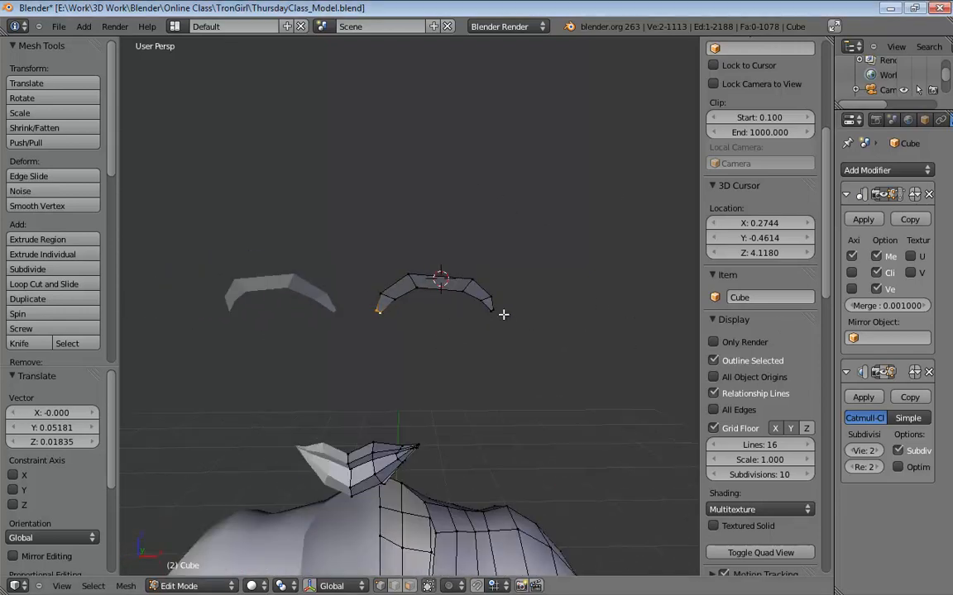
In the orthographic front view, extrude the lower edge of the upper eyelid's middle face about -0.147 in Z to the lower eyelid line
{"action": "key", "text": "KP_5"}
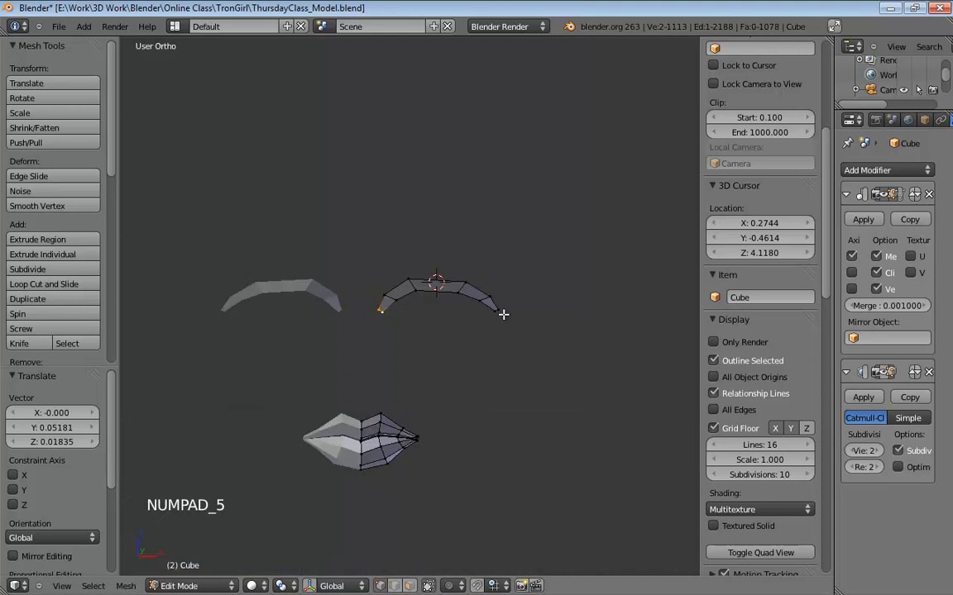
{"action": "key", "text": "KP_1"}
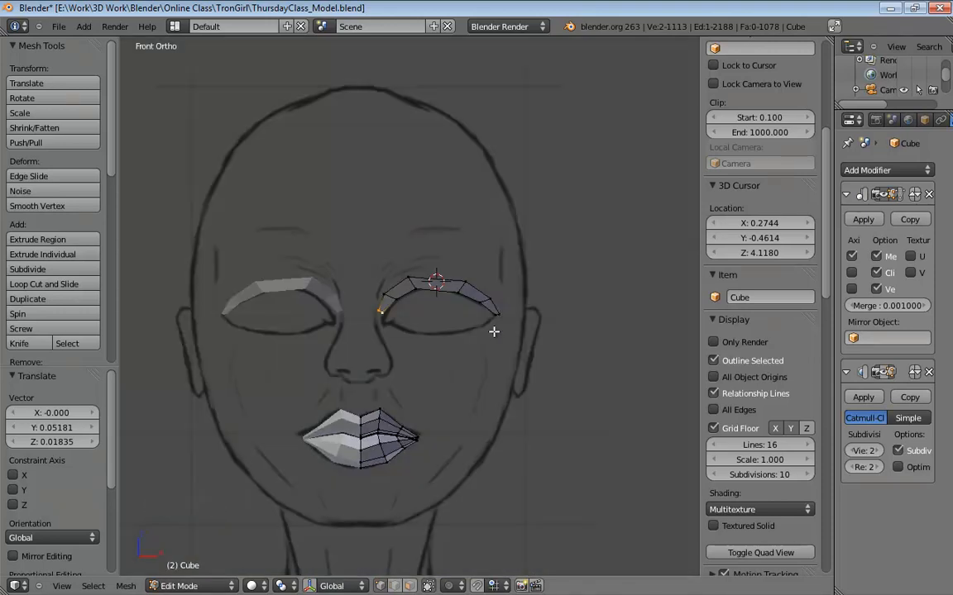
{"action": "middle_click_drag", "start_coordinate": [473, 385], "coordinate": [414, 362], "text": "shift"}
{"action": "scroll", "coordinate": [411, 347], "scroll_direction": "up", "scroll_amount": 5}
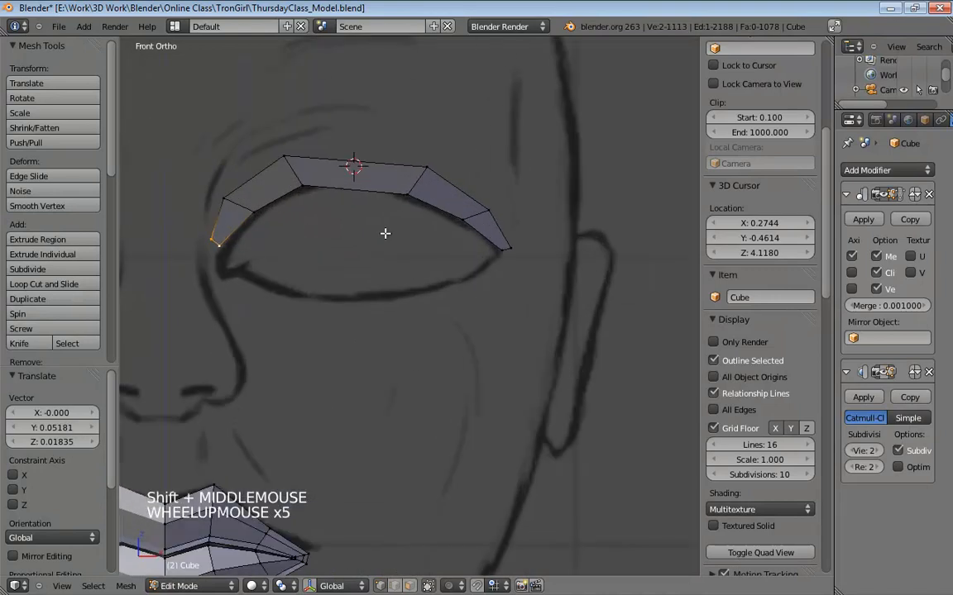
{"action": "key", "text": "ctrl+Tab"}
{"action": "left_click", "coordinate": [373, 192]}
{"action": "key", "text": "ctrl+Tab"}
{"action": "left_click", "coordinate": [380, 205]}
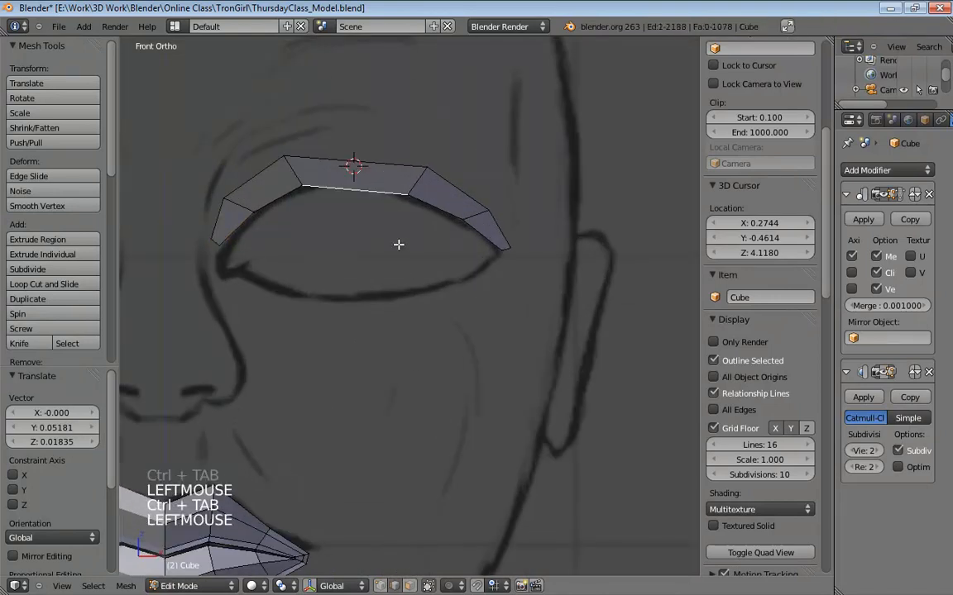
{"action": "middle_click_drag", "start_coordinate": [398, 245], "coordinate": [402, 285], "text": "shift"}
{"action": "key", "text": "e"}
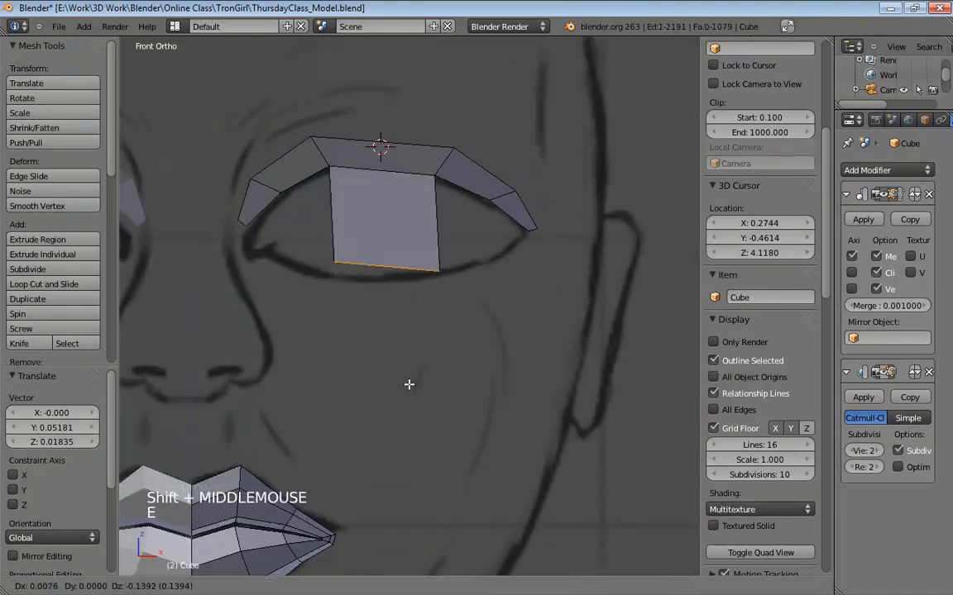
{"action": "left_click", "coordinate": [410, 385]}
Move the two vertices of the extruded edge individually to follow the lower eyelid line in the front reference
{"action": "key", "text": "ctrl+Tab"}
{"action": "left_click", "coordinate": [414, 373]}
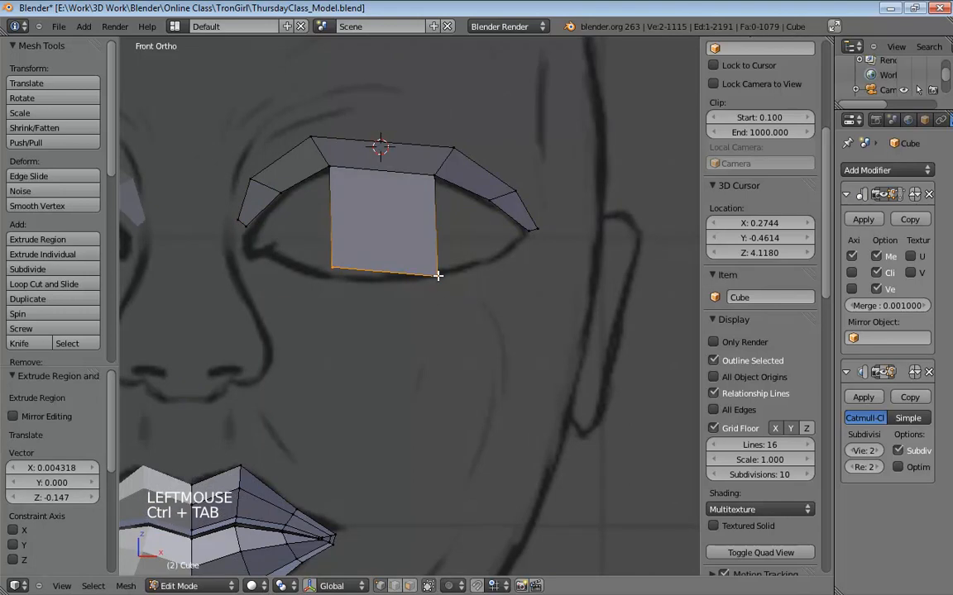
{"action": "left_click_drag", "start_coordinate": [439, 274], "coordinate": [439, 266]}
{"action": "left_click_drag", "start_coordinate": [336, 270], "coordinate": [352, 287]}
{"action": "left_click_drag", "start_coordinate": [436, 271], "coordinate": [439, 279]}
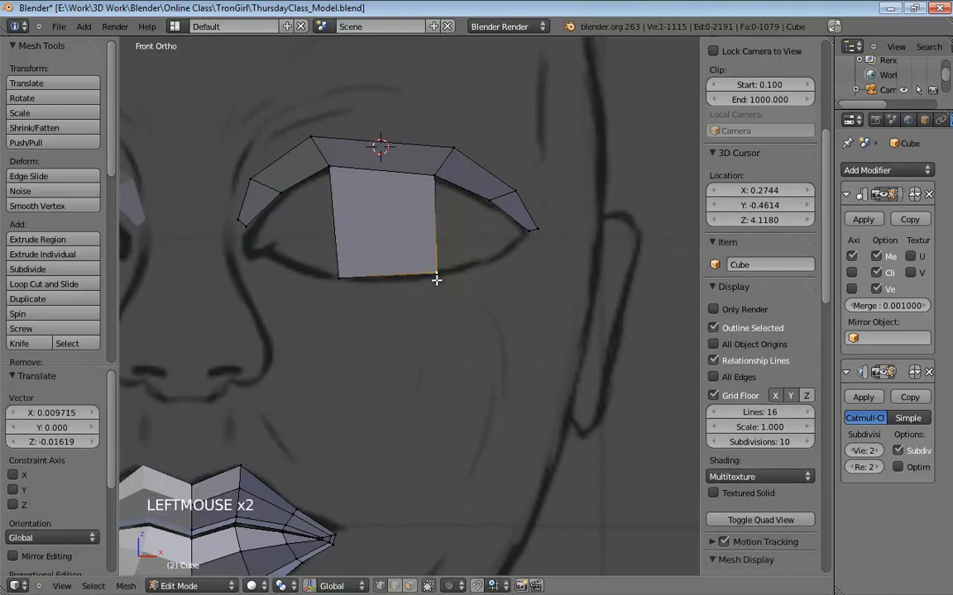
Move the lower inner vertex about 0.021 in Y and 0.010 in Z in the side view, and lower it about 0.005 in the front view
{"action": "key", "text": "KP_3"}
{"action": "left_click_drag", "start_coordinate": [406, 274], "coordinate": [386, 265]}
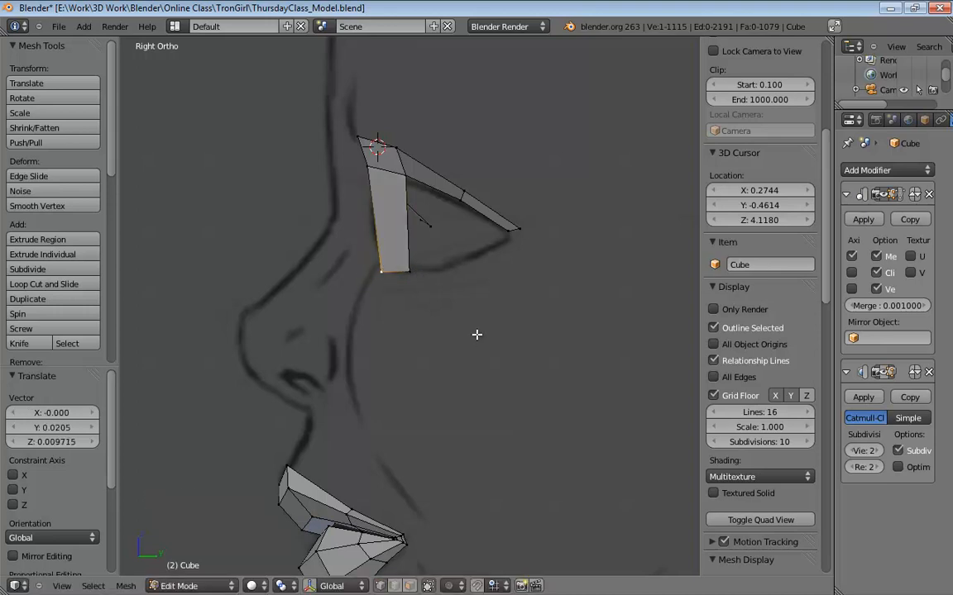
{"action": "key", "text": "KP_1"}
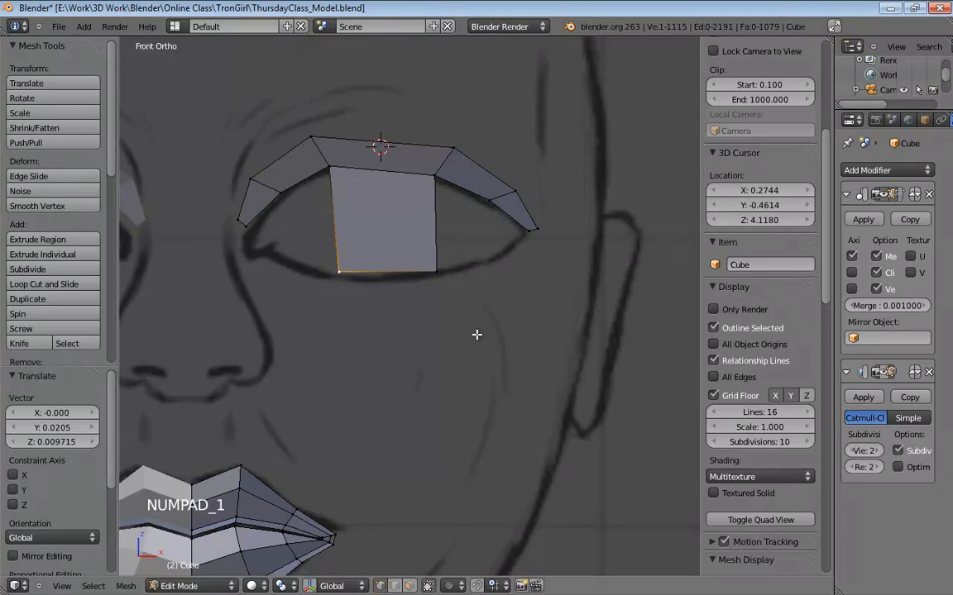
{"action": "left_click_drag", "start_coordinate": [344, 276], "coordinate": [348, 285]}
Extrude the edge on the lower eyelid line about -0.045 in Z to form the first lower eyelid face
{"action": "key", "text": "ctrl+Tab"}
{"action": "left_click", "coordinate": [376, 289]}
{"action": "left_click", "coordinate": [394, 272]}
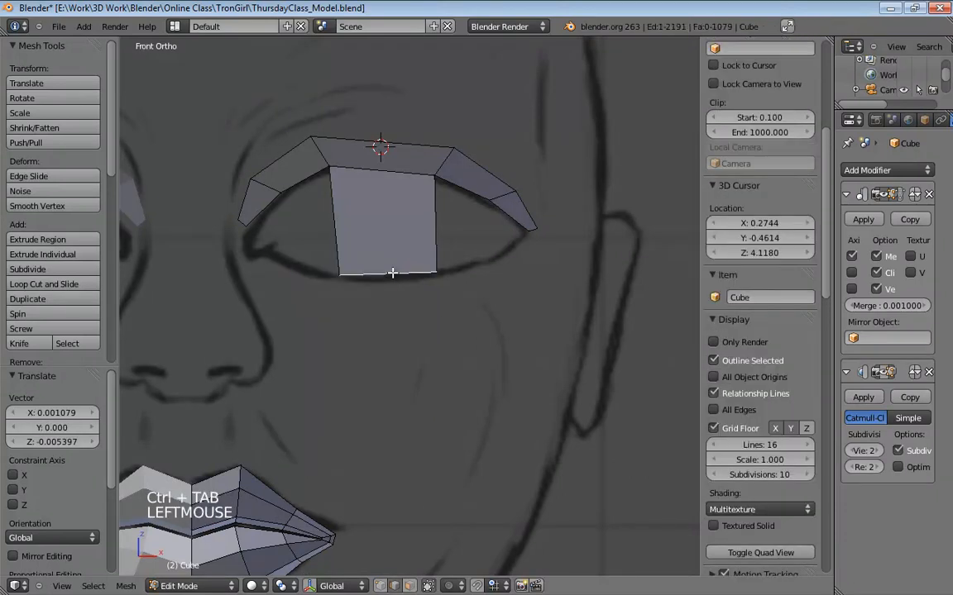
{"action": "key", "text": "e"}
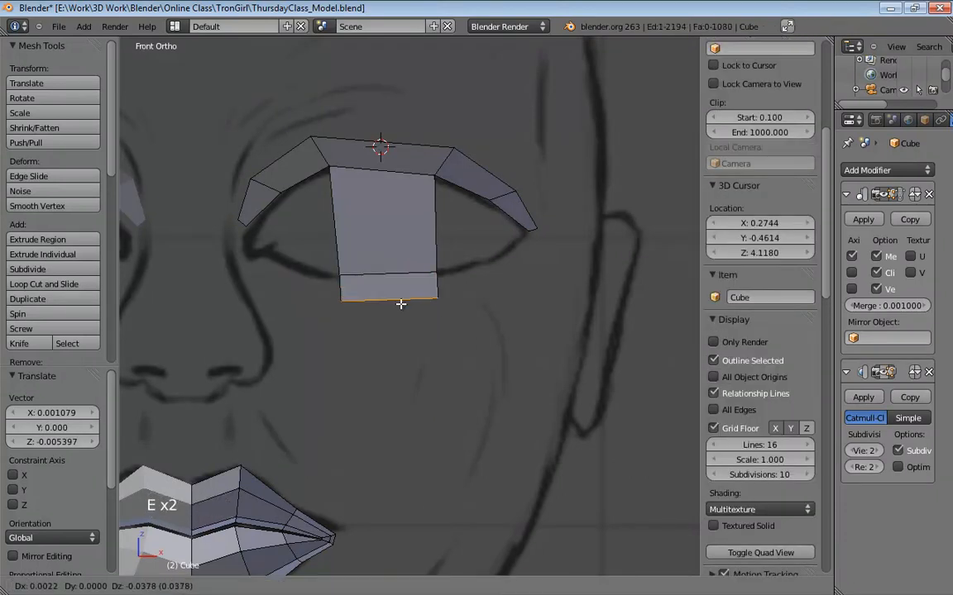
{"action": "left_click", "coordinate": [401, 304]}
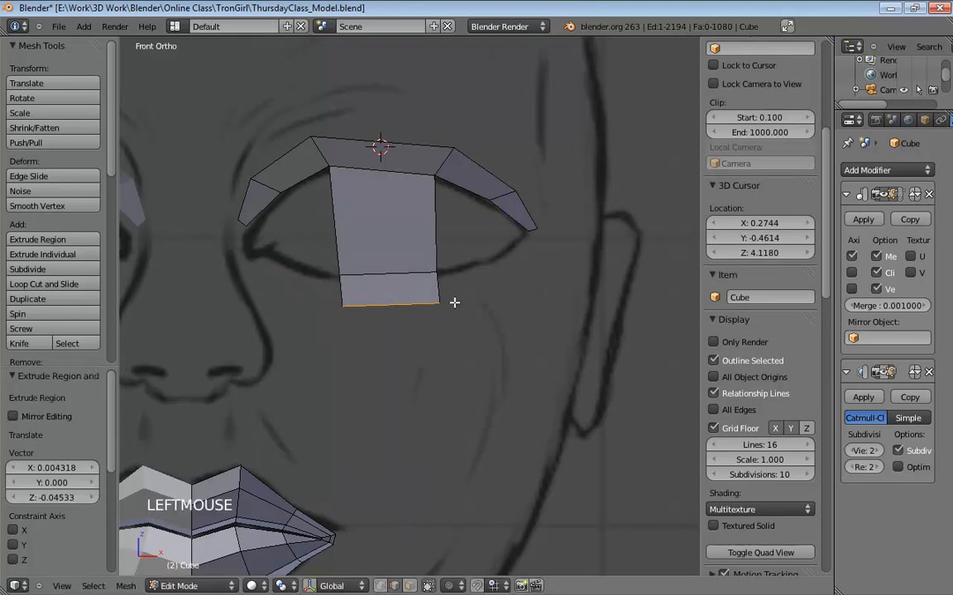
Delete the large face spanning the eye opening
{"action": "key", "text": "ctrl+Tab"}
{"action": "left_click", "coordinate": [402, 259]}
{"action": "left_click", "coordinate": [385, 227]}
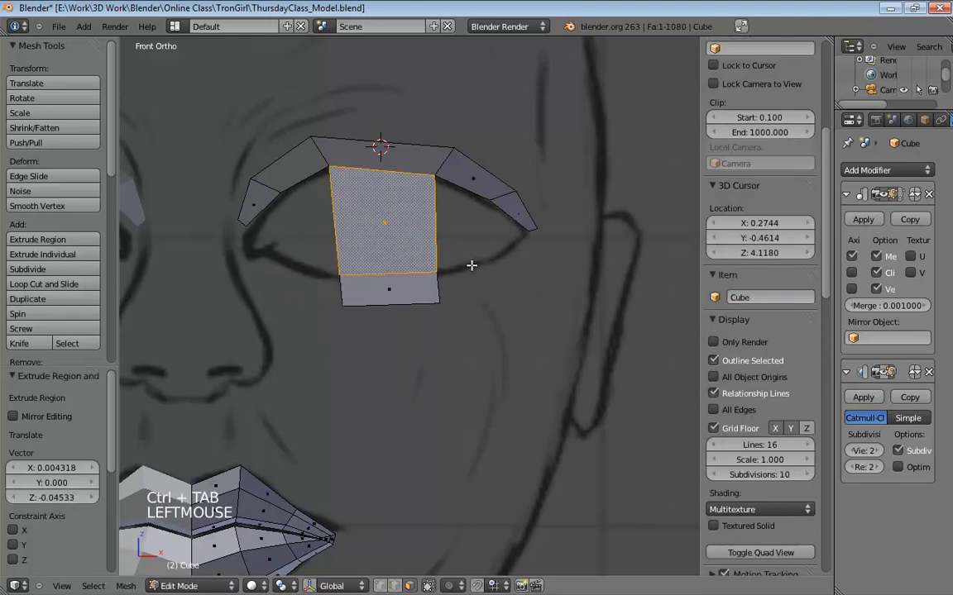
{"action": "key", "text": "x"}
{"action": "left_click", "coordinate": [436, 213]}
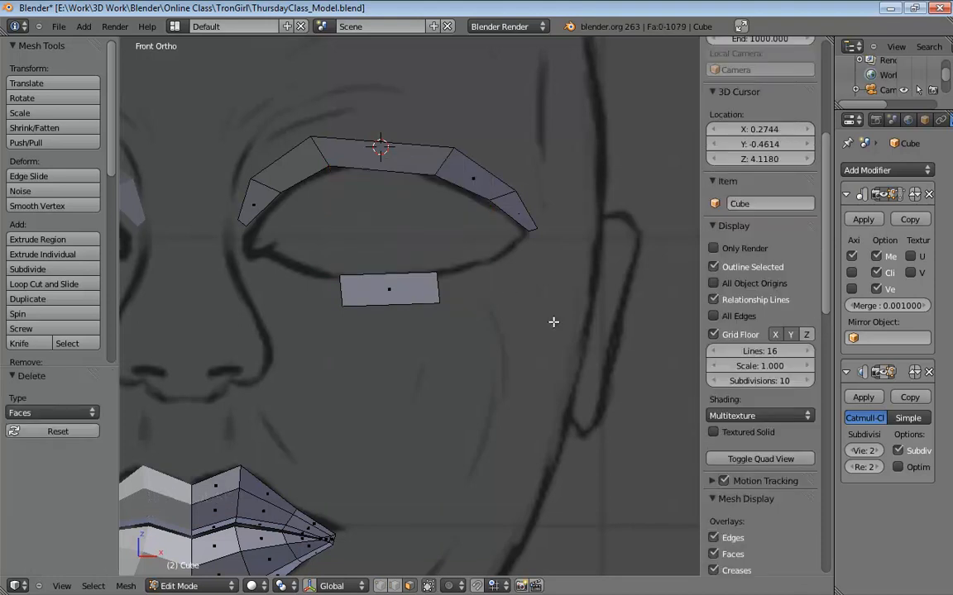
Extrude the outer edge of the lower eyelid face about 0.081 in X and 0.021 in Z along the eyelid line
{"action": "key", "text": "ctrl+Tab"}
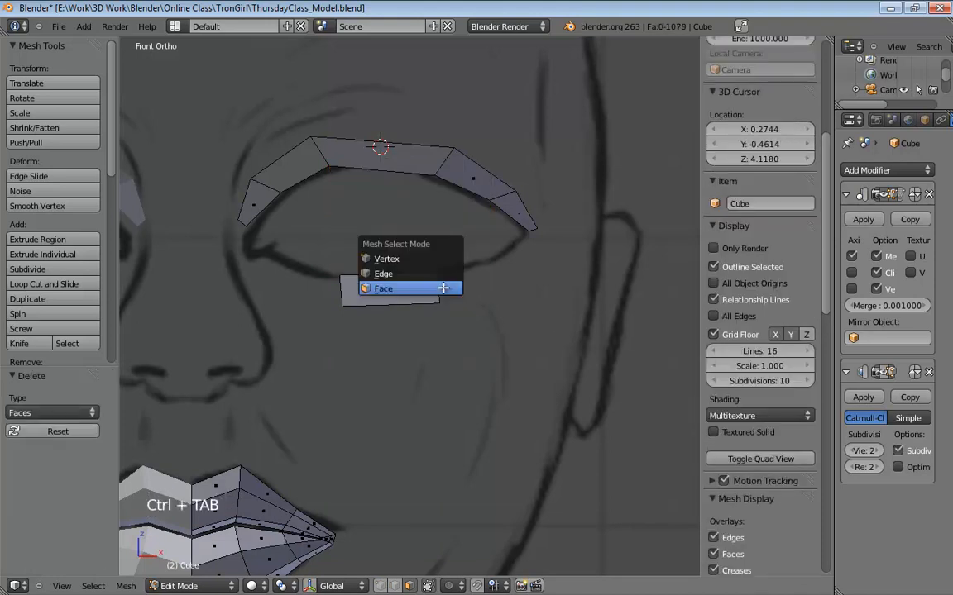
{"action": "left_click", "coordinate": [434, 278]}
{"action": "left_click", "coordinate": [438, 287]}
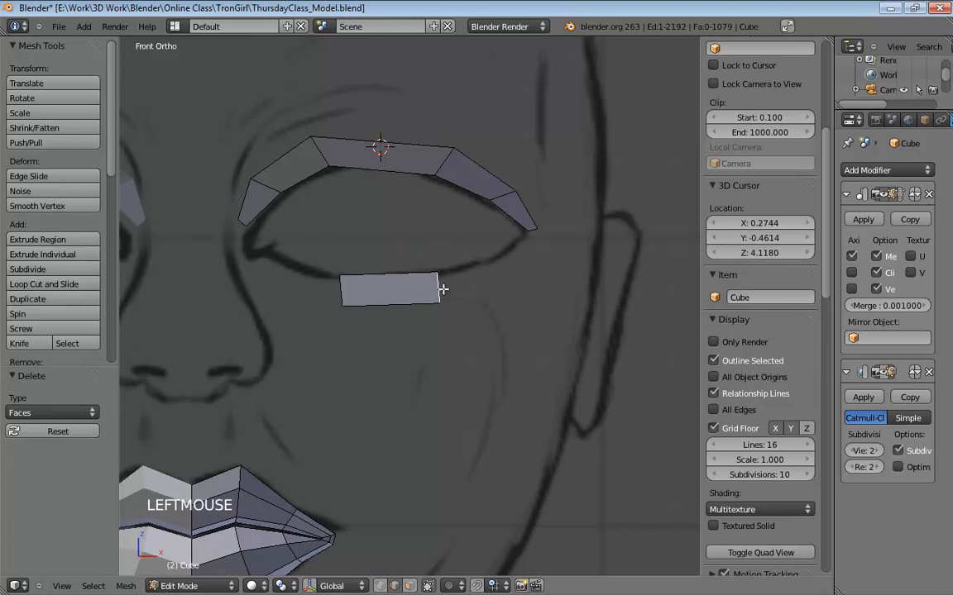
{"action": "key", "text": "e"}
{"action": "key", "text": "e"}
{"action": "left_click", "coordinate": [498, 275]}
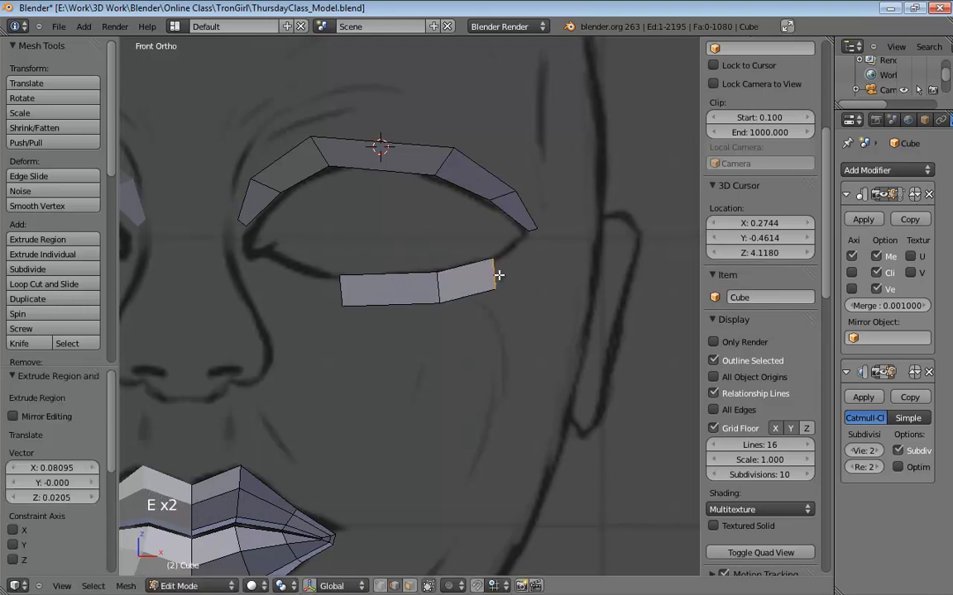
Narrow the new outer end by moving its lower vertex about 0.011 in X and 0.023 in Z
{"action": "key", "text": "ctrl+Tab"}
{"action": "left_click", "coordinate": [514, 279]}
{"action": "left_click_drag", "start_coordinate": [499, 289], "coordinate": [510, 268]}
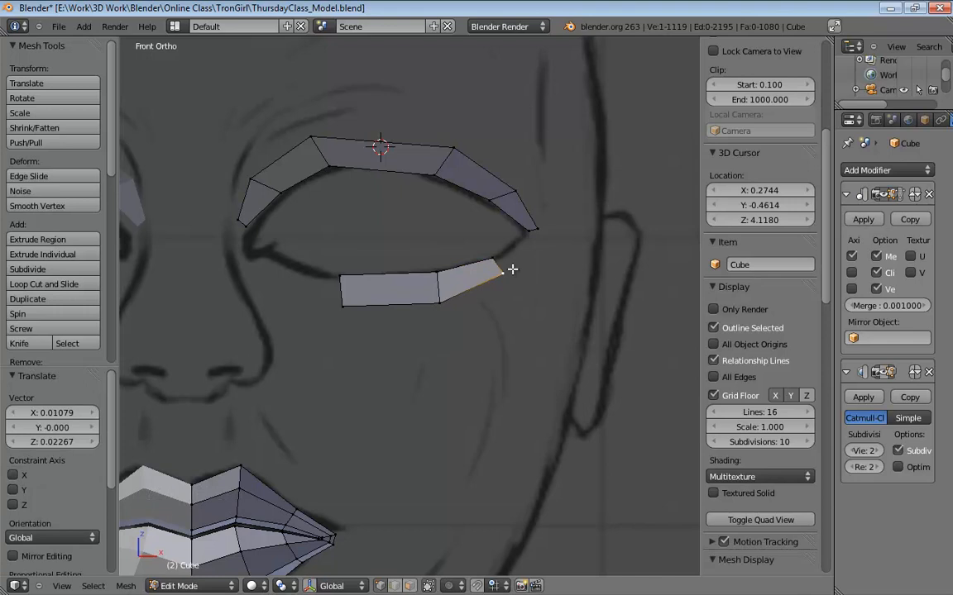
In the side view, move both outer end vertices back about 0.07 in Y, and the lower one a further 0.008
{"action": "key", "text": "KP_3"}
{"action": "left_click", "coordinate": [415, 260], "text": "shift"}
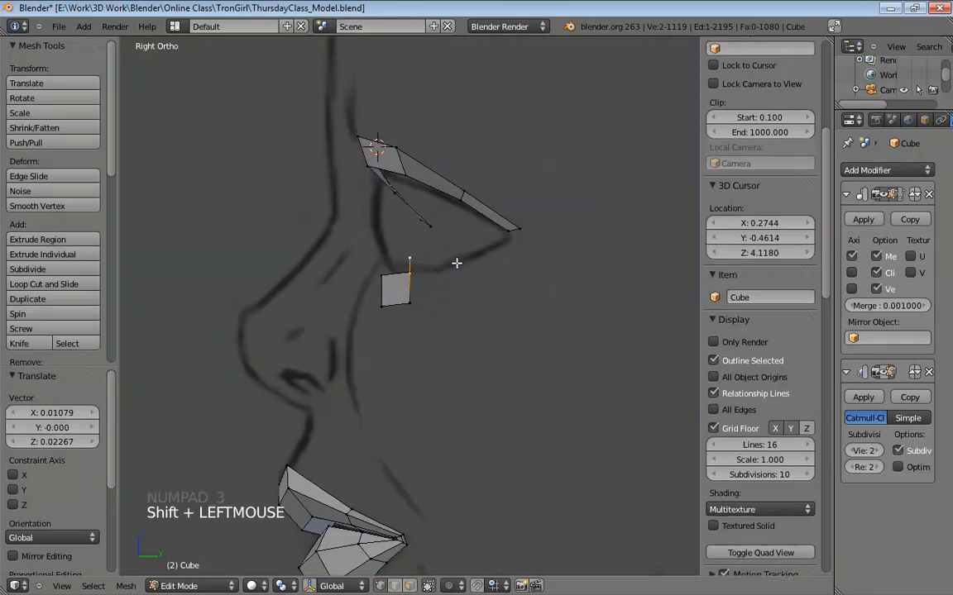
{"action": "key", "text": "g"}
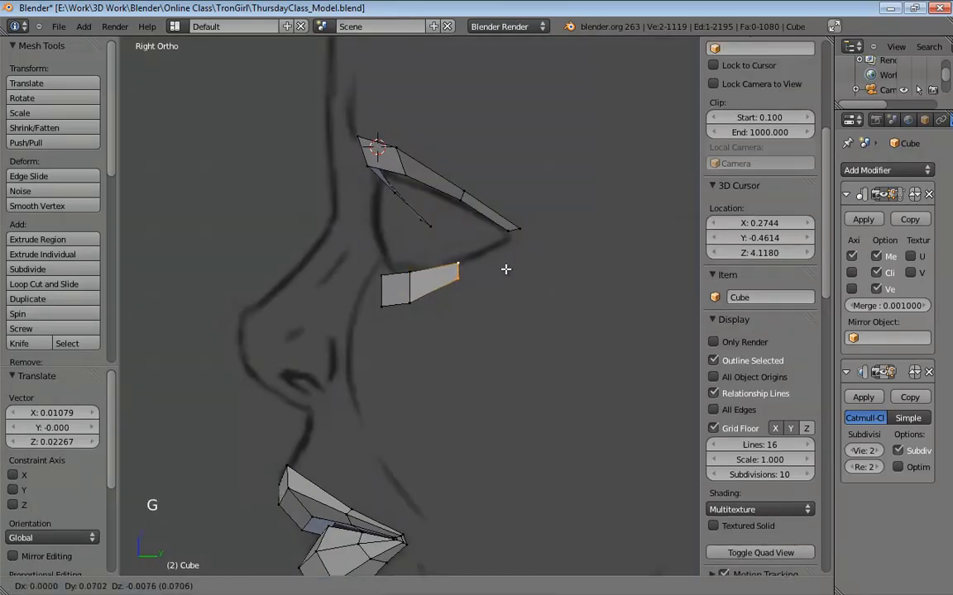
{"action": "left_click", "coordinate": [508, 269]}
{"action": "left_click_drag", "start_coordinate": [468, 279], "coordinate": [481, 279]}
In the front view, extrude the lower eyelid's outer end edge again about 0.044 in X and 0.040 in Z toward the outer eye corner
{"action": "key", "text": "KP_1"}
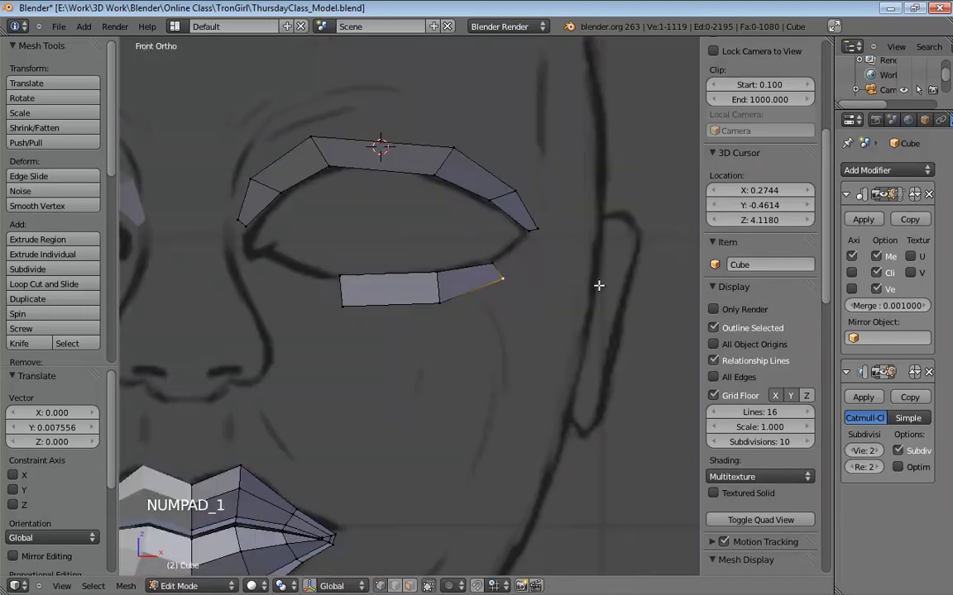
{"action": "key", "text": "ctrl+Tab"}
{"action": "left_click", "coordinate": [501, 266]}
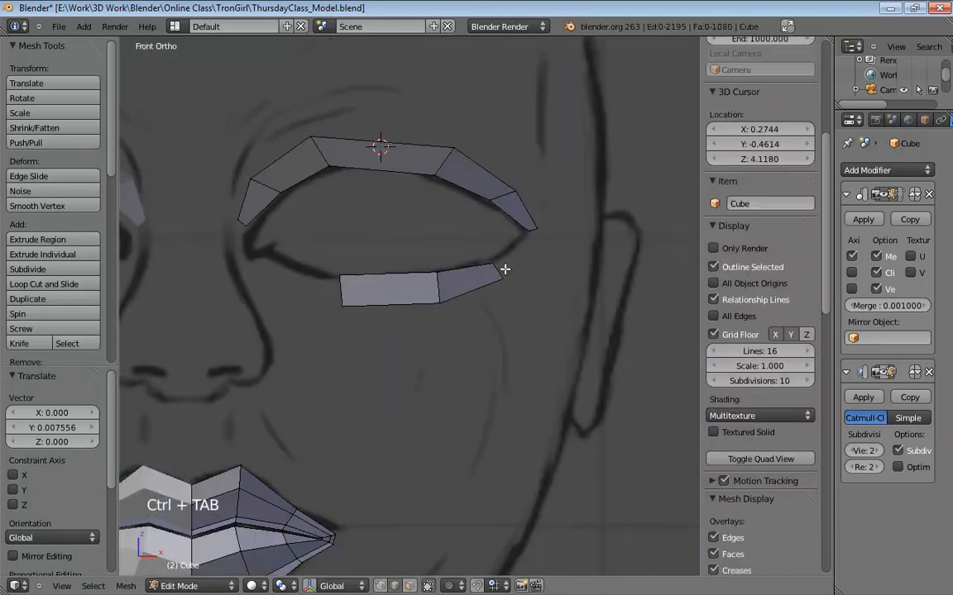
{"action": "left_click", "coordinate": [529, 266]}
{"action": "key", "text": "e"}
{"action": "key", "text": "e"}
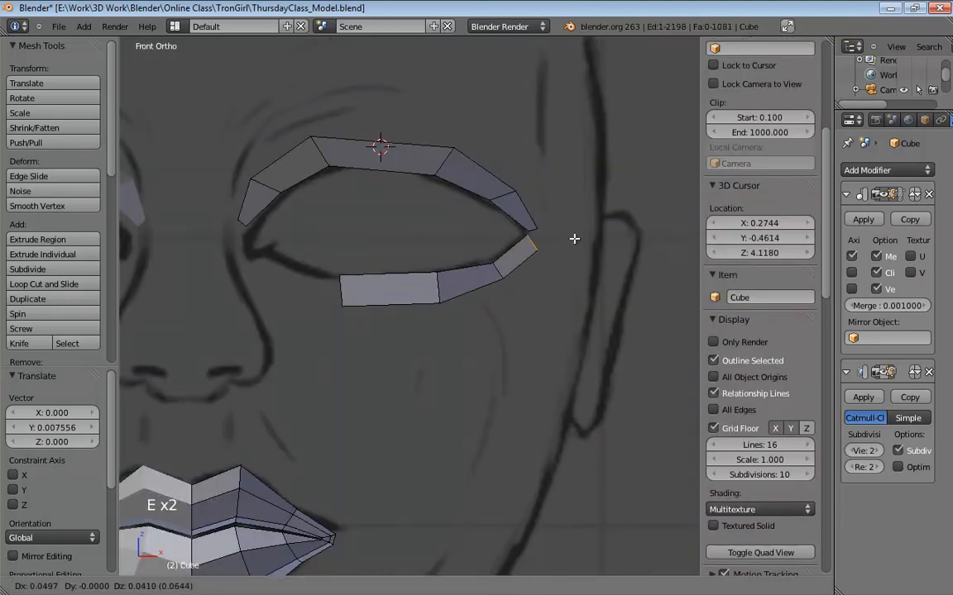
{"action": "left_click", "coordinate": [569, 244]}
Adjust the vertices of the lower strip's new end edge to fit the outer eye corner in the front reference
{"action": "key", "text": "ctrl+Tab"}
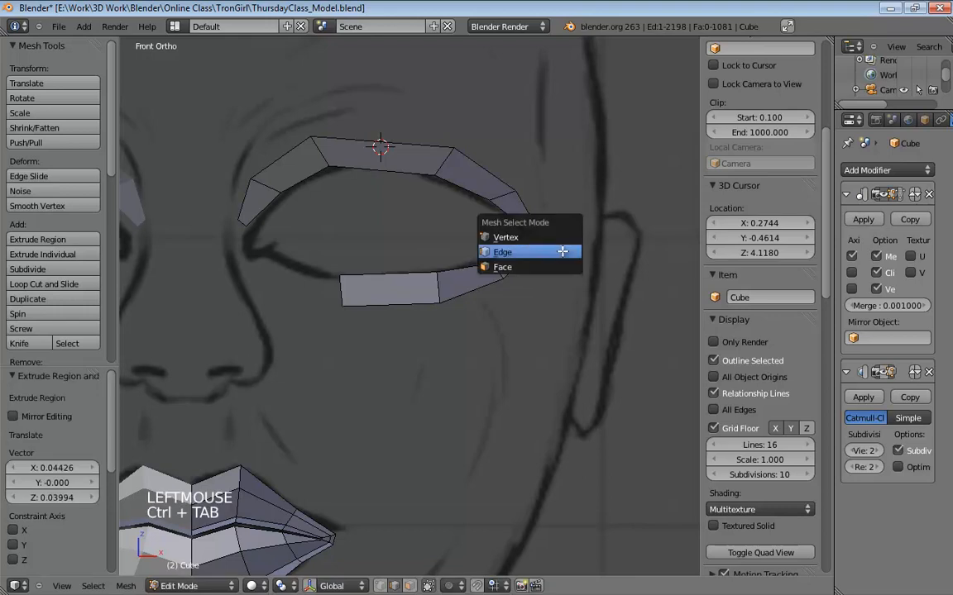
{"action": "left_click", "coordinate": [541, 243]}
{"action": "left_click_drag", "start_coordinate": [541, 243], "coordinate": [529, 243]}
{"action": "left_click", "coordinate": [541, 243]}
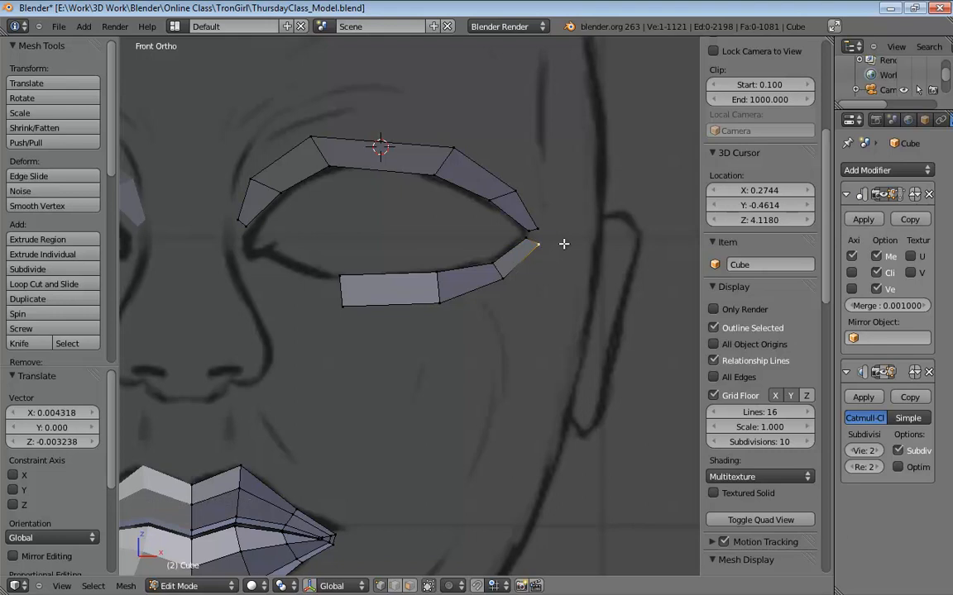
{"action": "left_click_drag", "start_coordinate": [532, 240], "coordinate": [531, 242]}
Fill a face between the end edges of the upper and lower eyelid strips at the outer eye corner
{"action": "scroll", "coordinate": [556, 259], "scroll_direction": "up", "scroll_amount": 1}
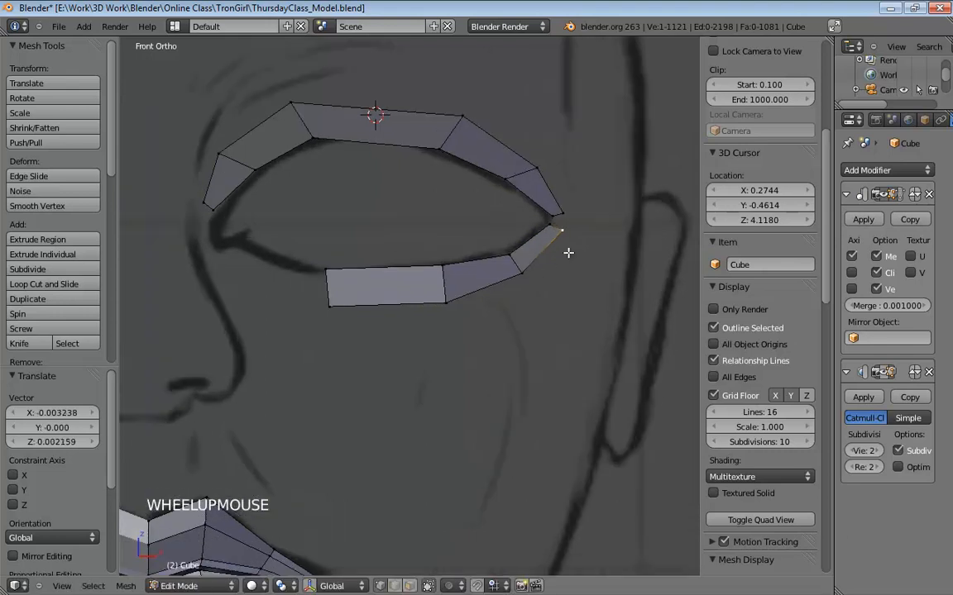
{"action": "key", "text": "ctrl+Tab"}
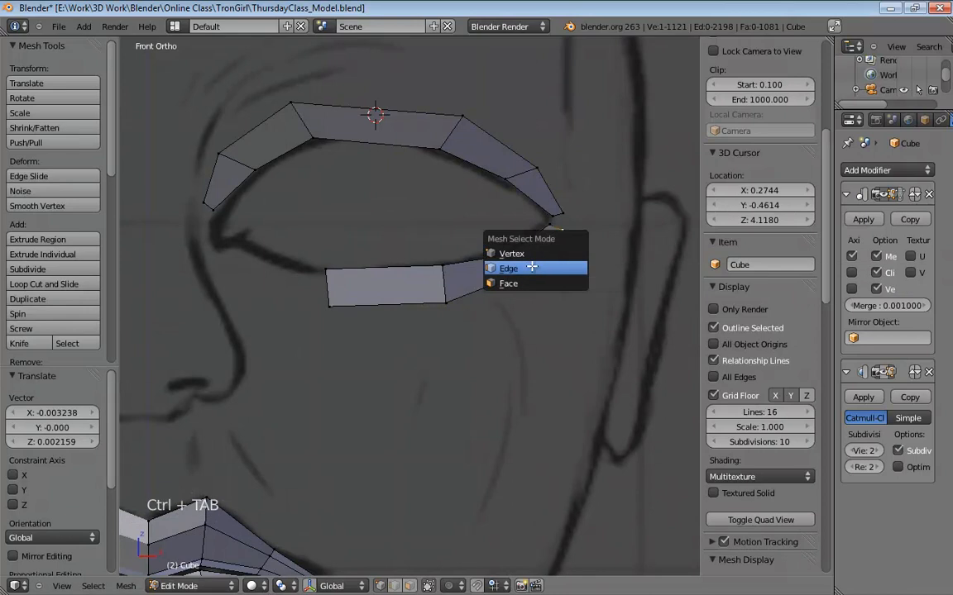
{"action": "left_click", "coordinate": [532, 268]}
{"action": "left_click", "coordinate": [555, 219]}
{"action": "left_click", "coordinate": [557, 222], "text": "shift"}
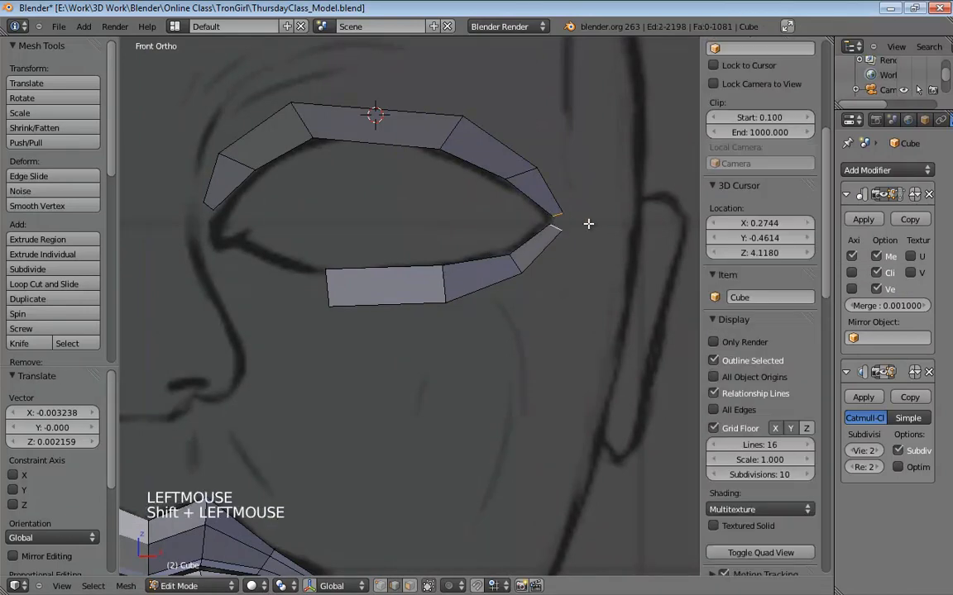
{"action": "key", "text": "f"}
In the side view, move the lower strip's two corner vertices back about 0.069 in Y, and nudge the outer one about 0.006 in Y and 0.003 in Z
{"action": "key", "text": "ctrl+Tab"}
{"action": "left_click", "coordinate": [571, 226]}
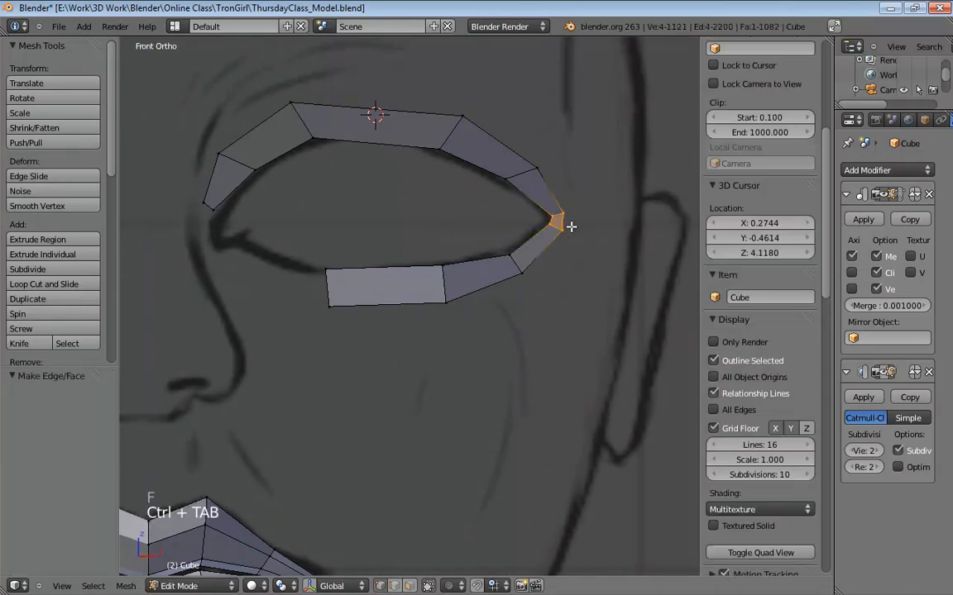
{"action": "key", "text": "KP_3"}
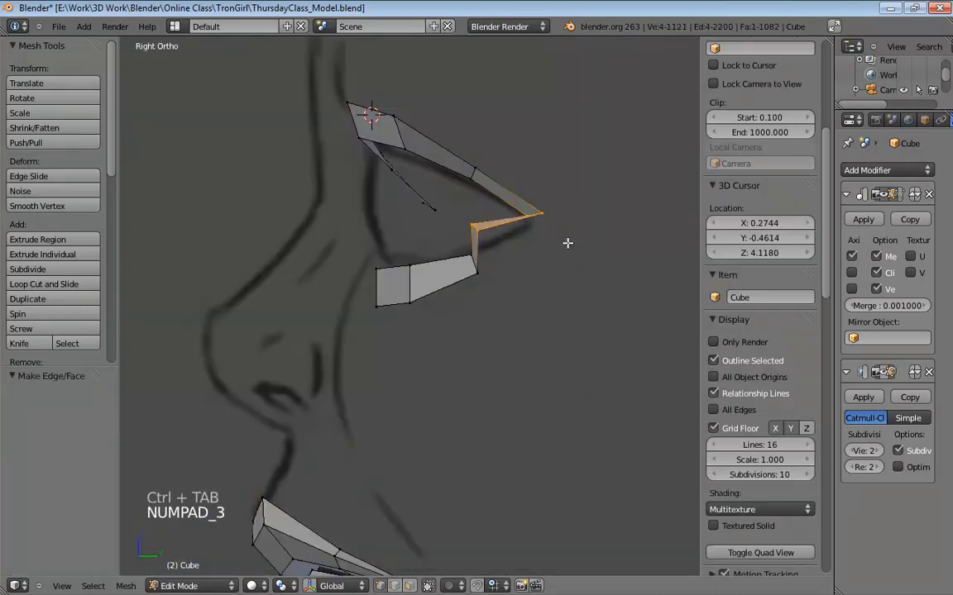
{"action": "left_click", "coordinate": [470, 226]}
{"action": "left_click", "coordinate": [511, 239], "text": "shift"}
{"action": "key", "text": "f"}
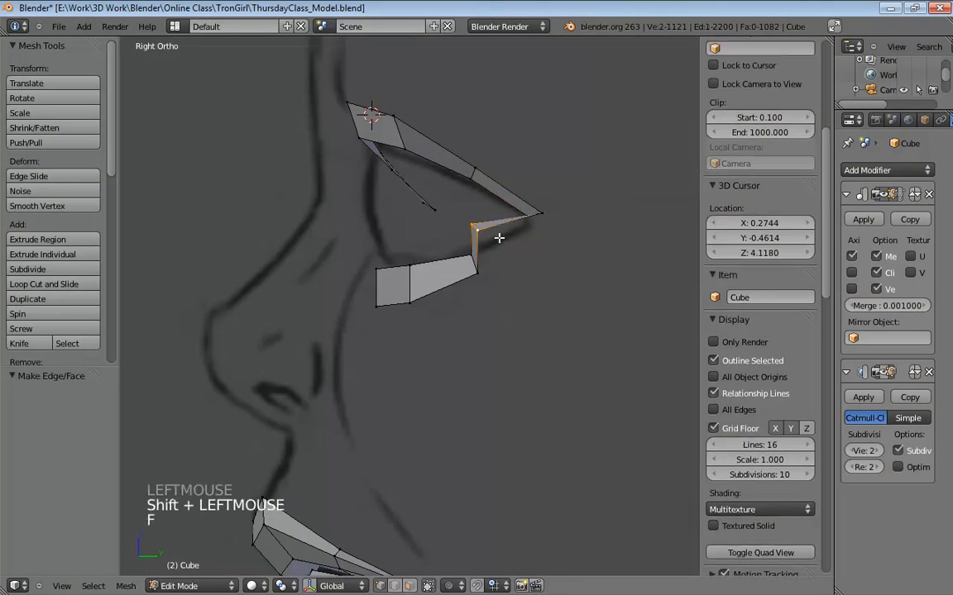
{"action": "key", "text": "g"}
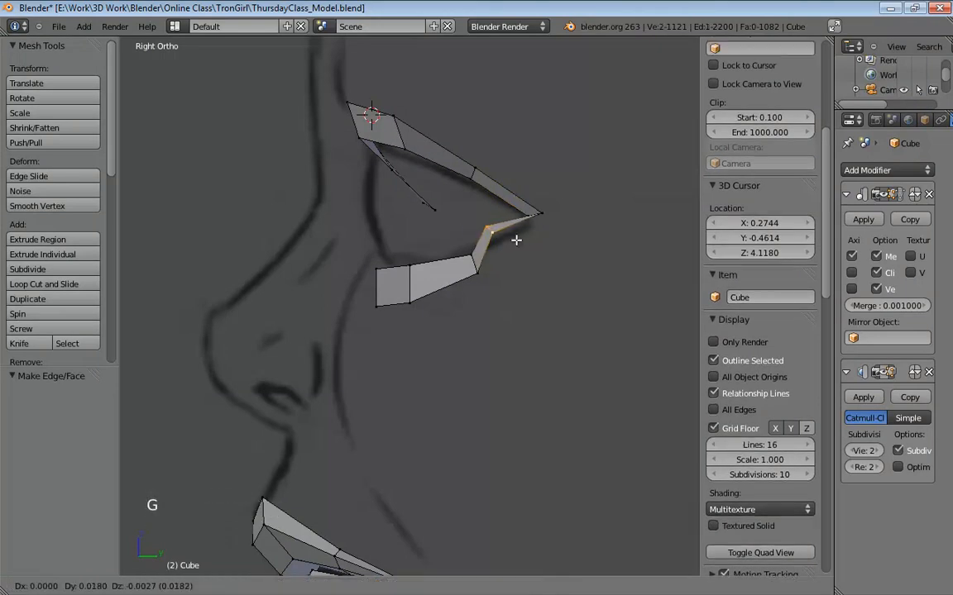
{"action": "left_click", "coordinate": [556, 237]}
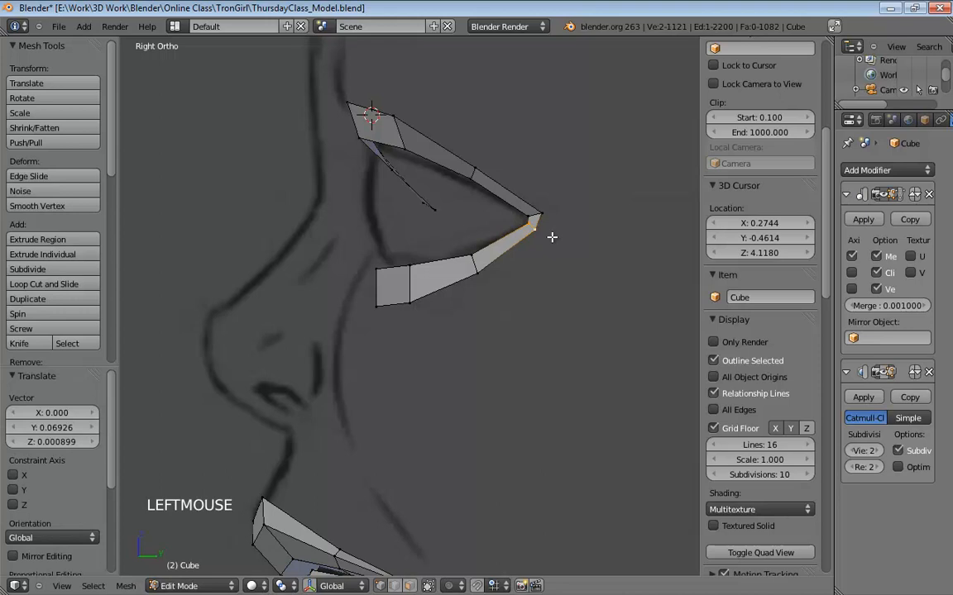
{"action": "left_click_drag", "start_coordinate": [541, 228], "coordinate": [550, 225]}
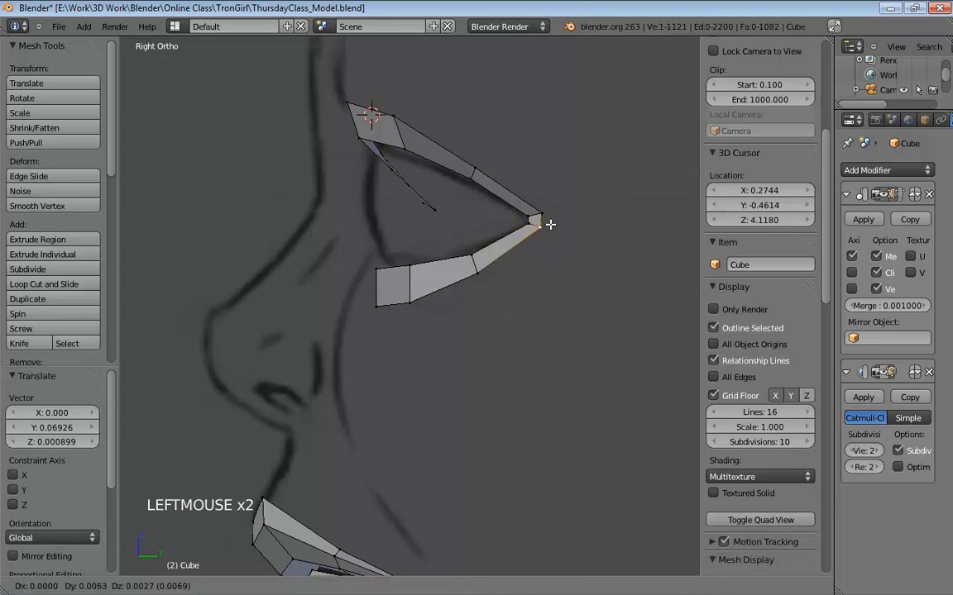
Place the outer-corner vertex of the eye strip on the side reference and inspect the eye loop in perspective and front views
{"action": "left_click", "coordinate": [550, 224]}
{"action": "middle_click_drag", "start_coordinate": [455, 346], "coordinate": [576, 397]}
{"action": "scroll", "coordinate": [537, 342], "scroll_direction": "down", "scroll_amount": 2}
{"action": "key", "text": "KP_5"}
{"action": "scroll", "coordinate": [461, 361], "scroll_direction": "down", "scroll_amount": 5}
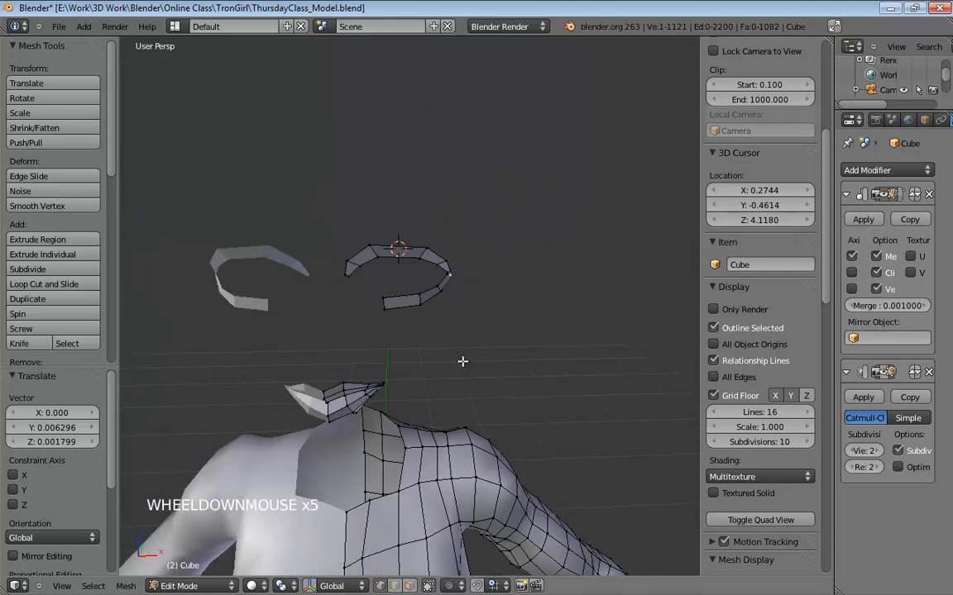
{"action": "middle_click_drag", "start_coordinate": [462, 361], "coordinate": [442, 319]}
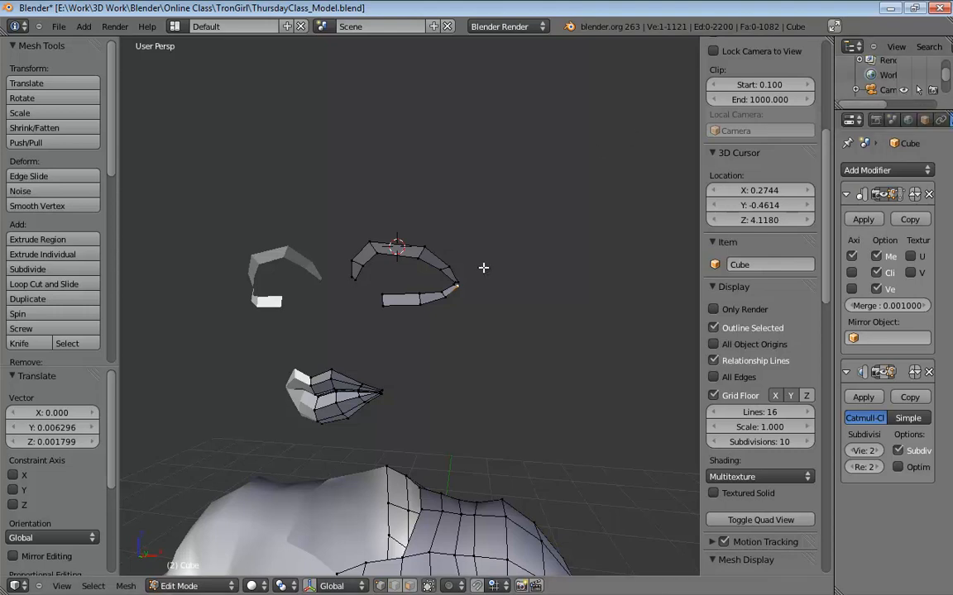
{"action": "middle_click_drag", "start_coordinate": [484, 267], "coordinate": [389, 299]}
{"action": "scroll", "coordinate": [389, 299], "scroll_direction": "up", "scroll_amount": 1}
{"action": "key", "text": "KP_1"}
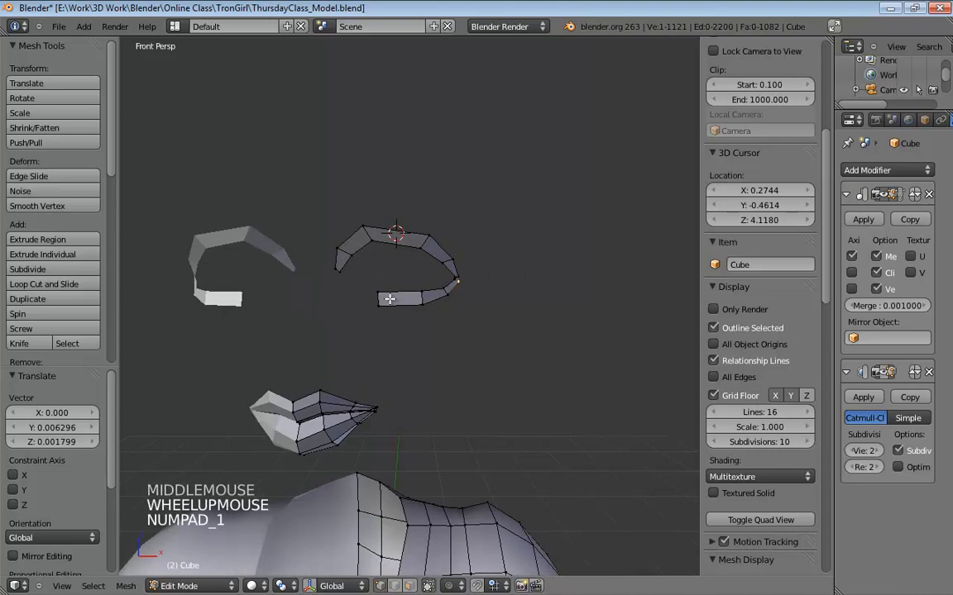
{"action": "key", "text": "KP_5"}
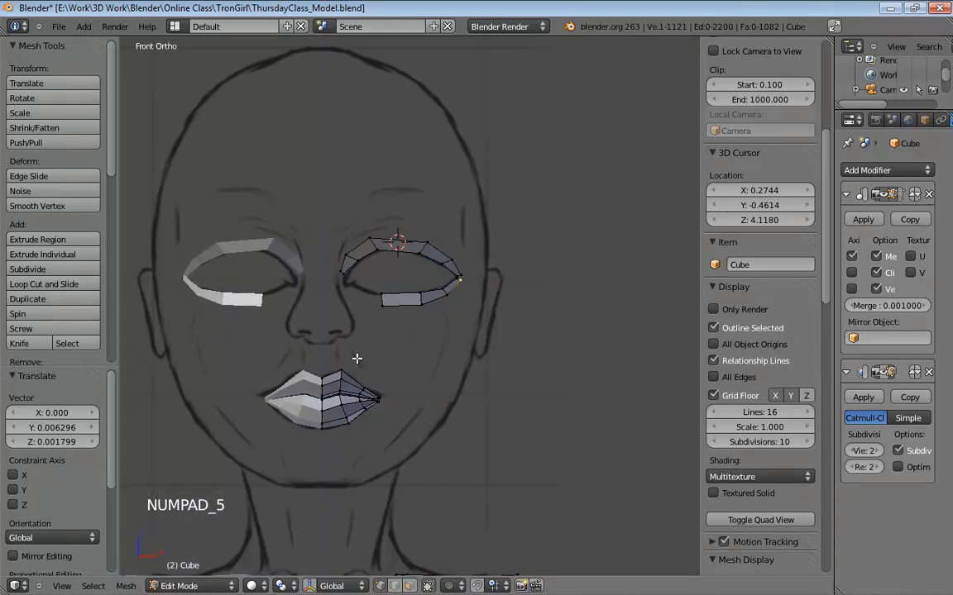
Shift the bottom vertex at the inner end of the lower eyelid strip about 0.011 toward the nose in front view
{"action": "scroll", "coordinate": [389, 299], "scroll_direction": "up", "scroll_amount": 9}
{"action": "left_click_drag", "start_coordinate": [271, 304], "coordinate": [255, 302]}
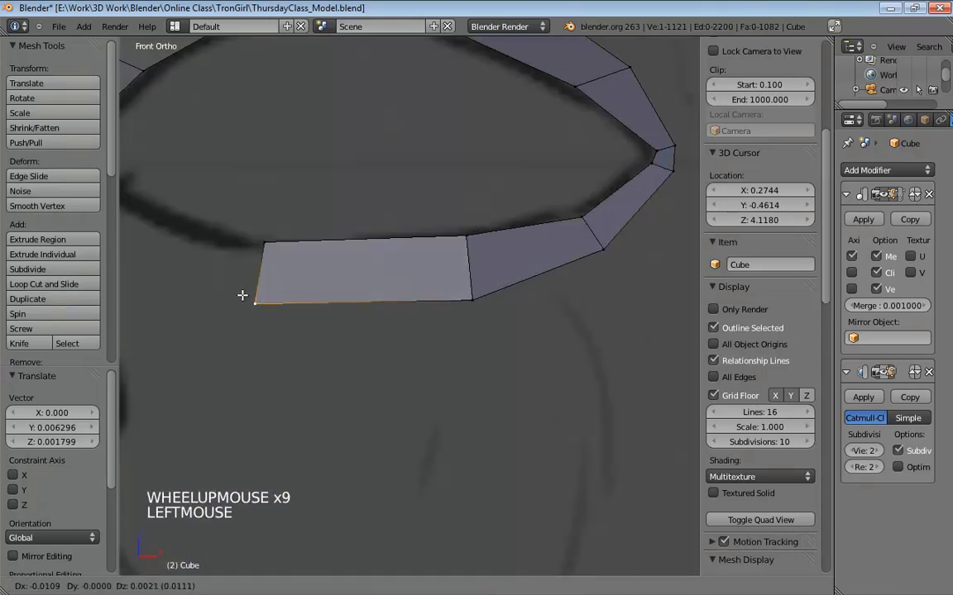
{"action": "left_click", "coordinate": [264, 246]}
Extrude the lower eyelid's inner end edge about 0.07 toward the nose along the lid line and raise its lower vertex about 0.019
{"action": "key", "text": "ctrl+Tab"}
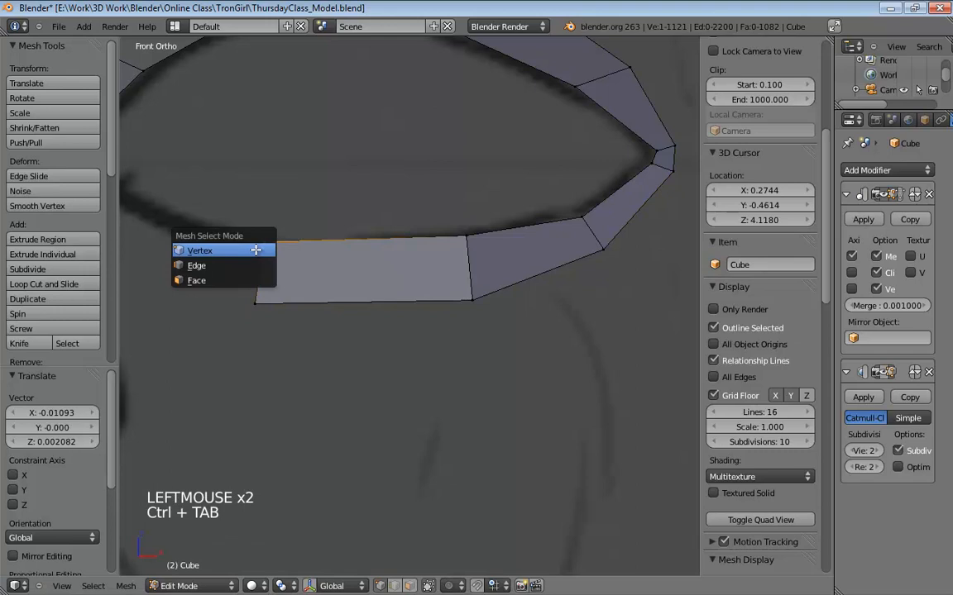
{"action": "left_click", "coordinate": [264, 264]}
{"action": "middle_click_drag", "start_coordinate": [364, 272], "coordinate": [480, 319], "text": "shift"}
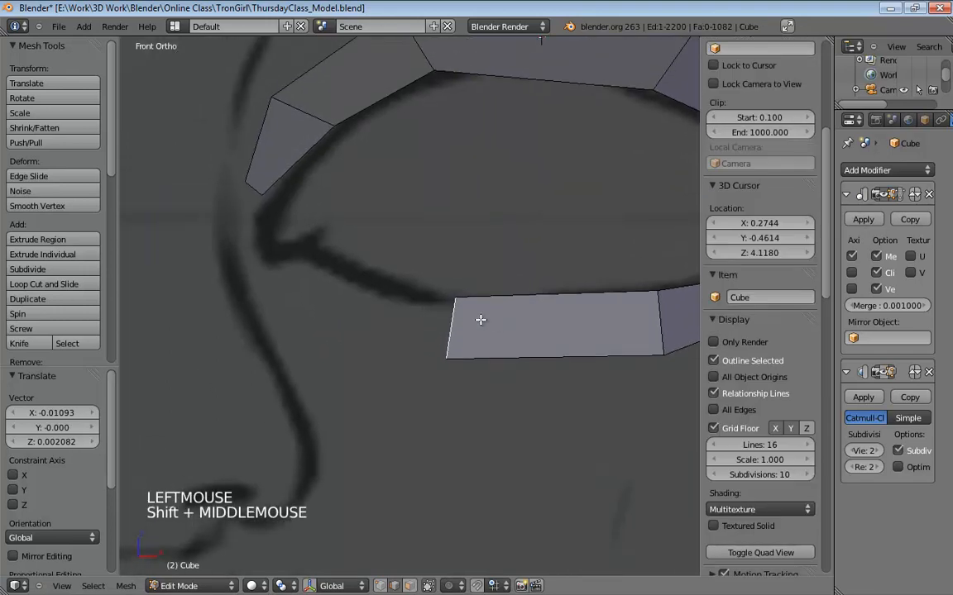
{"action": "key", "text": "e"}
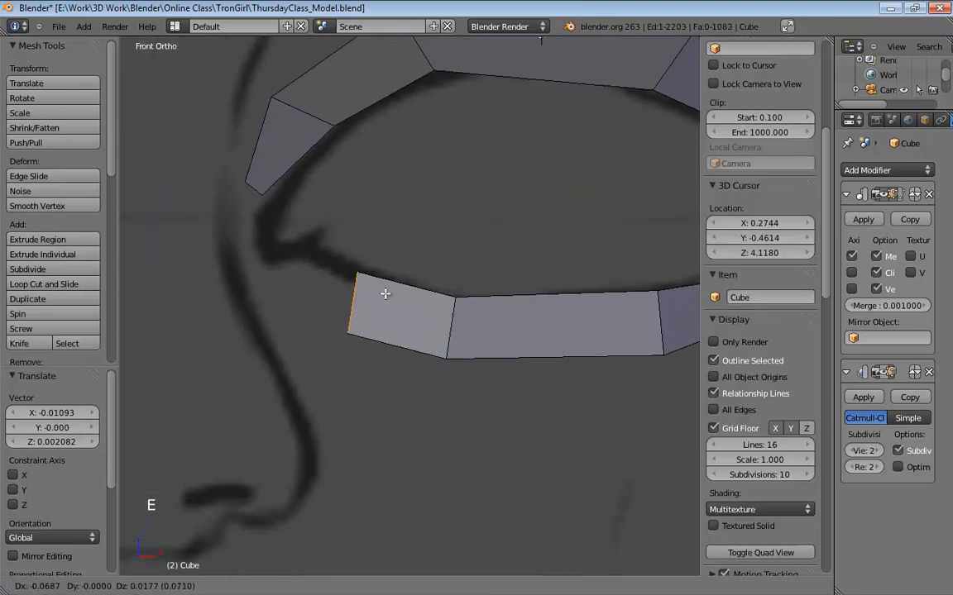
{"action": "left_click", "coordinate": [365, 312]}
{"action": "key", "text": "ctrl+Tab"}
{"action": "left_click", "coordinate": [297, 267]}
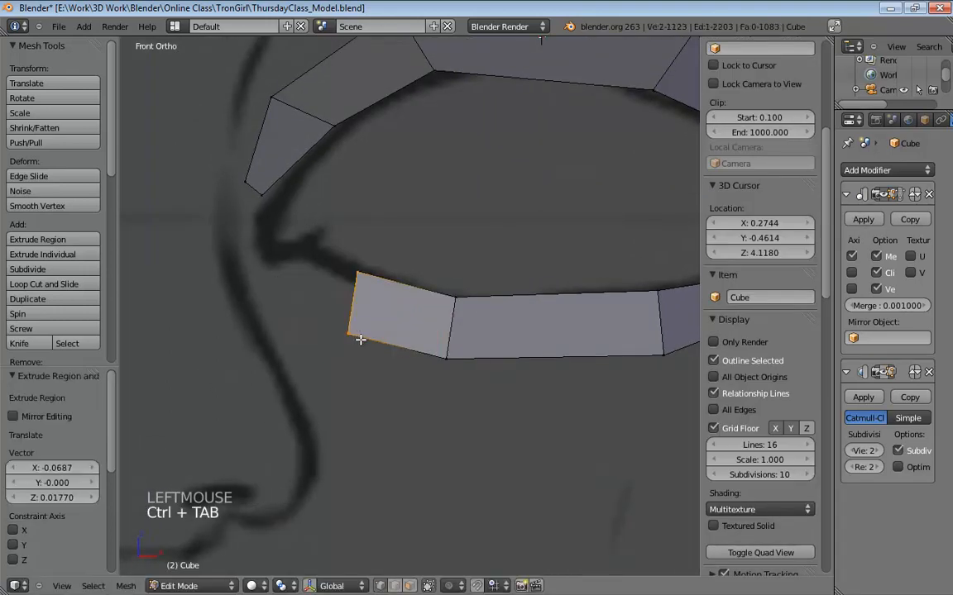
{"action": "left_click_drag", "start_coordinate": [348, 335], "coordinate": [348, 305]}
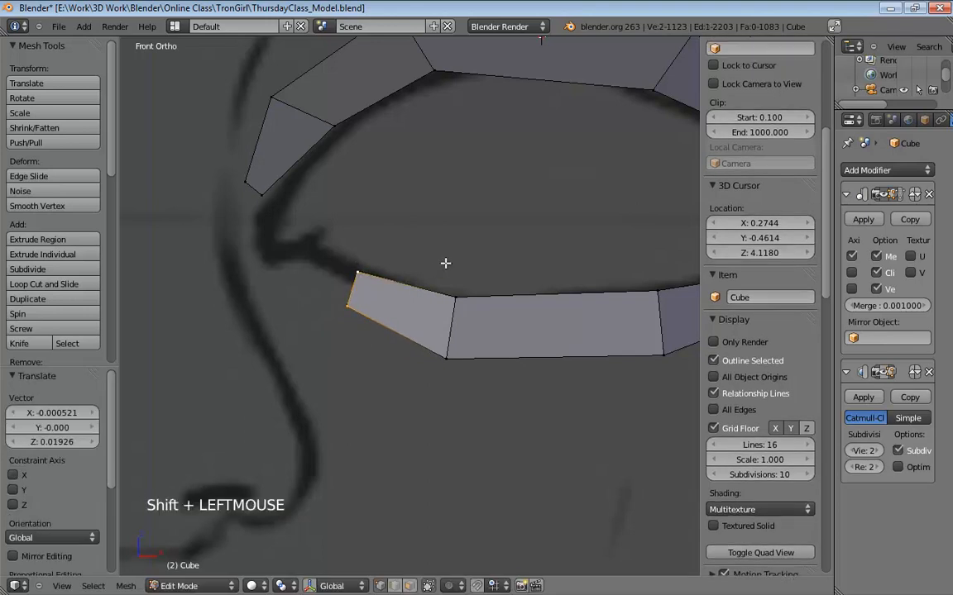
In side view, fit the lower eyelid's front vertices to the reference and move the new end edge back about 0.01
{"action": "key", "text": "KP_3"}
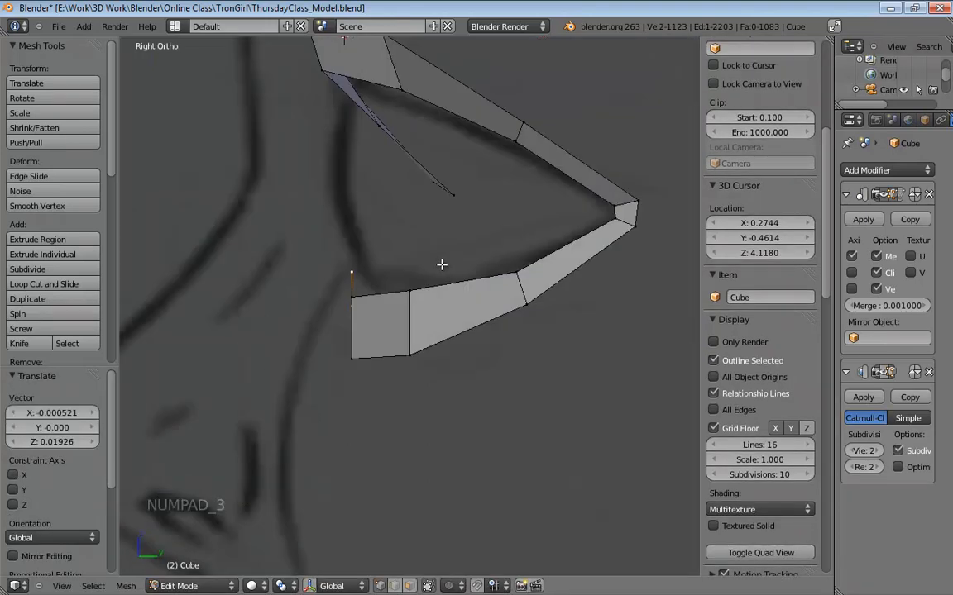
{"action": "left_click_drag", "start_coordinate": [359, 295], "coordinate": [368, 289]}
{"action": "left_click", "coordinate": [355, 341]}
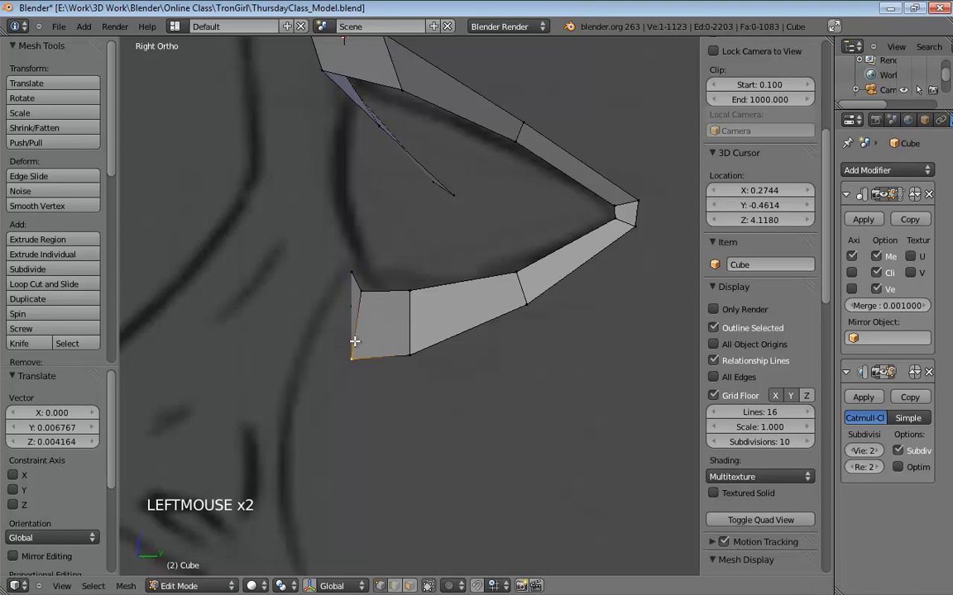
{"action": "left_click", "coordinate": [350, 304]}
{"action": "left_click", "coordinate": [352, 275], "text": "shift"}
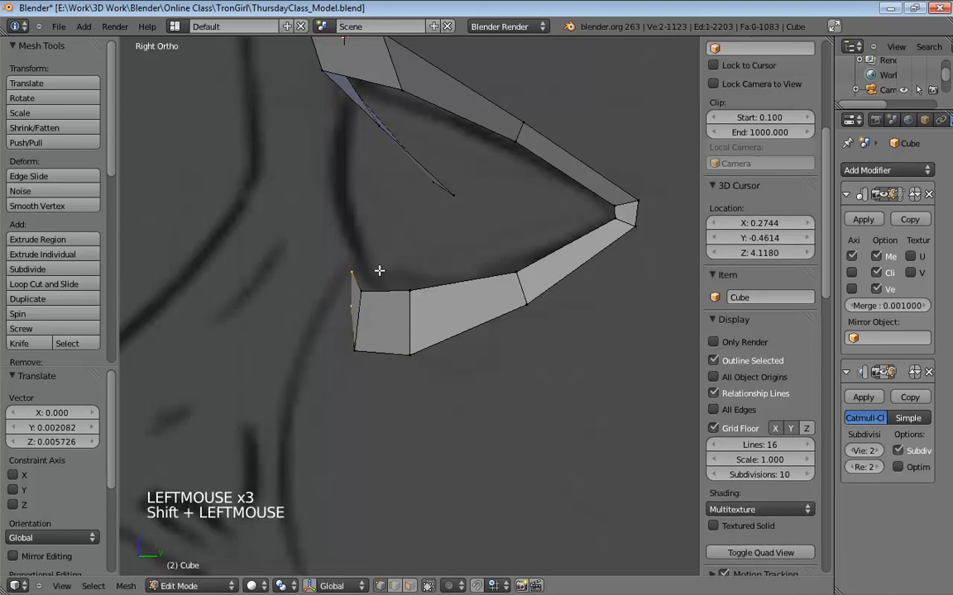
{"action": "key", "text": "g"}
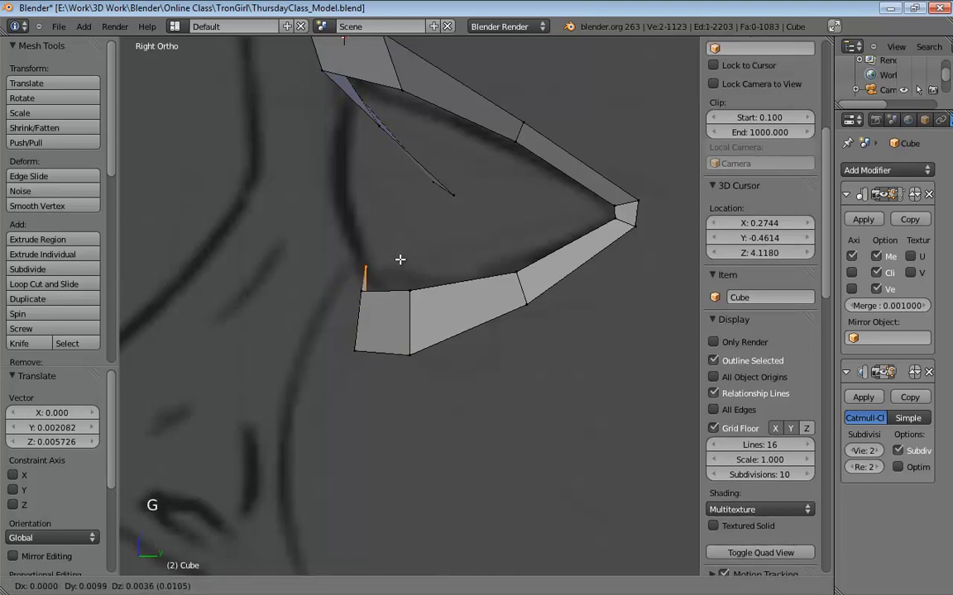
{"action": "left_click", "coordinate": [400, 260]}
Extrude the lower eyelid's end edge about 0.04 farther toward the inner eye corner and align its two vertices with the front reference
{"action": "key", "text": "KP_1"}
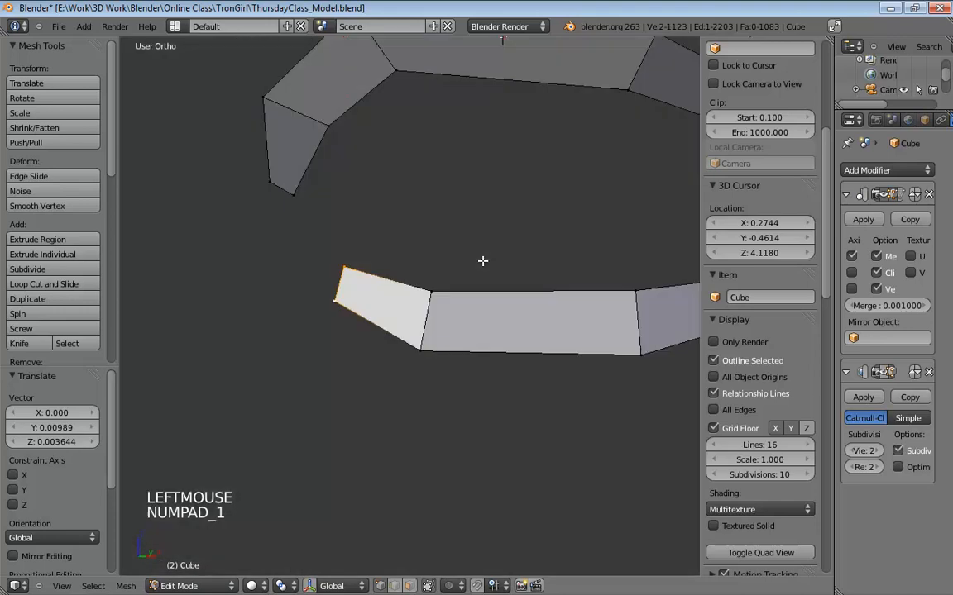
{"action": "key", "text": "e"}
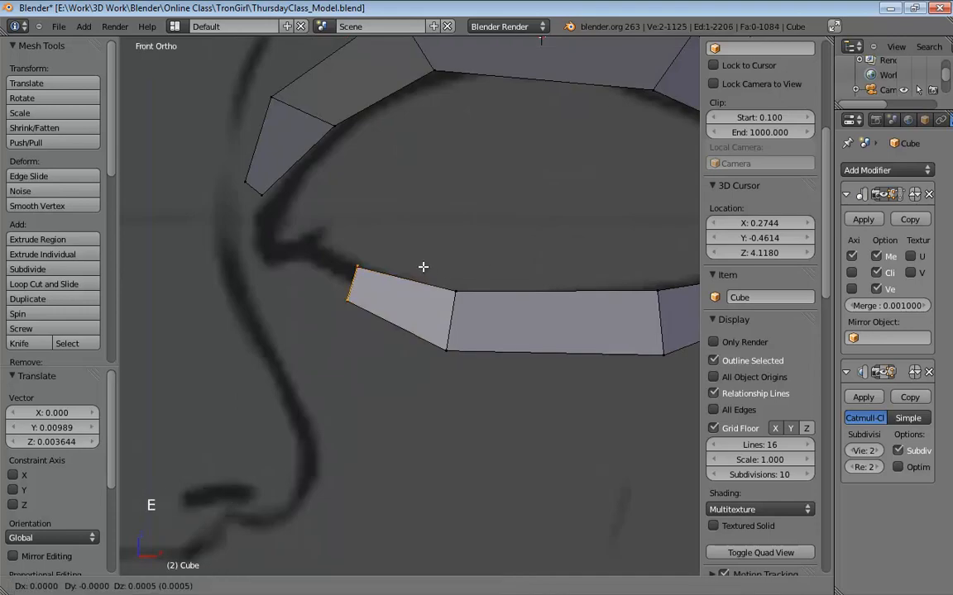
{"action": "left_click", "coordinate": [302, 259]}
{"action": "left_click", "coordinate": [293, 263]}
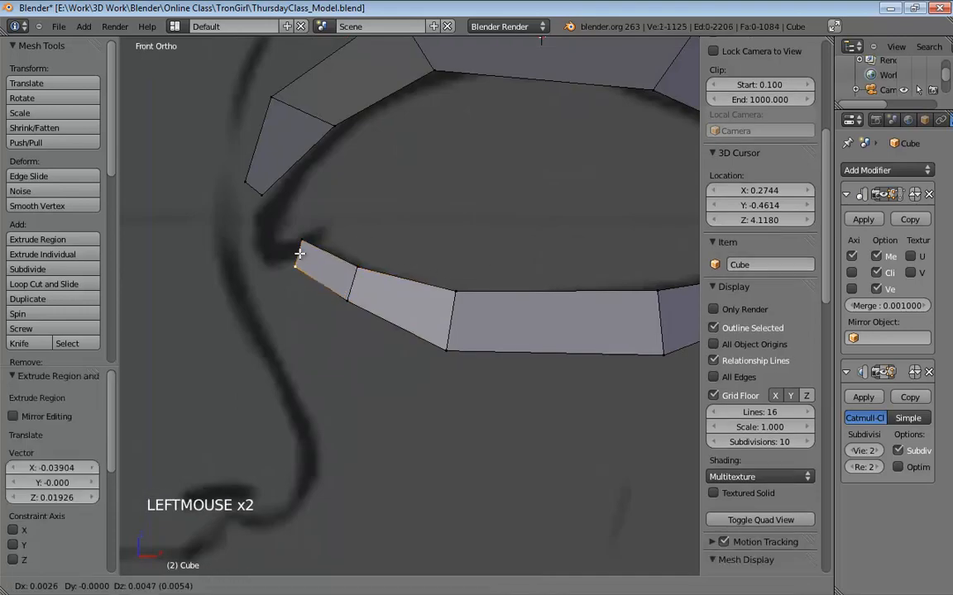
{"action": "left_click", "coordinate": [303, 252]}
{"action": "left_click", "coordinate": [305, 264]}
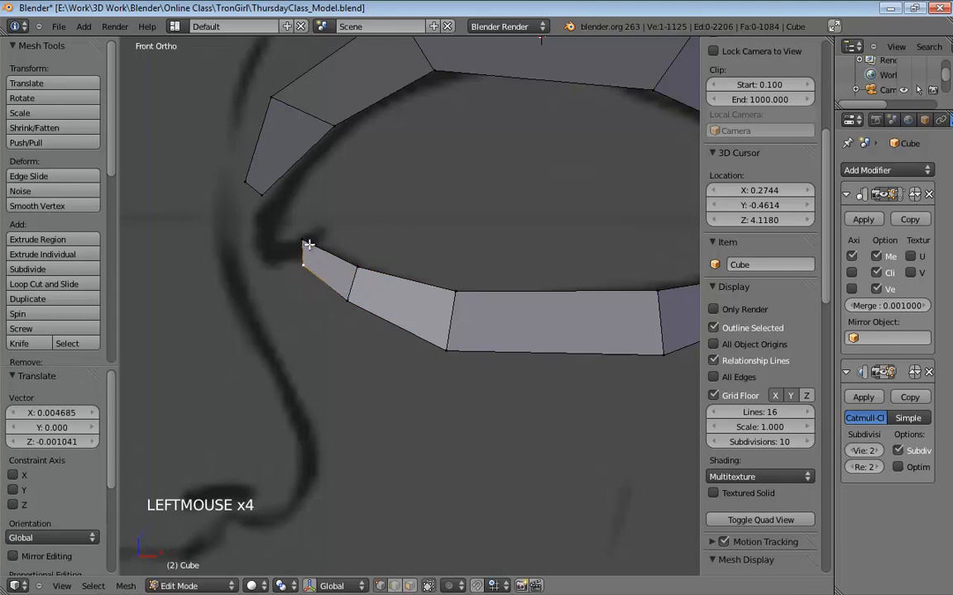
{"action": "left_click", "coordinate": [304, 243]}
{"action": "left_click", "coordinate": [304, 265]}
{"action": "left_click_drag", "start_coordinate": [305, 241], "coordinate": [308, 242]}
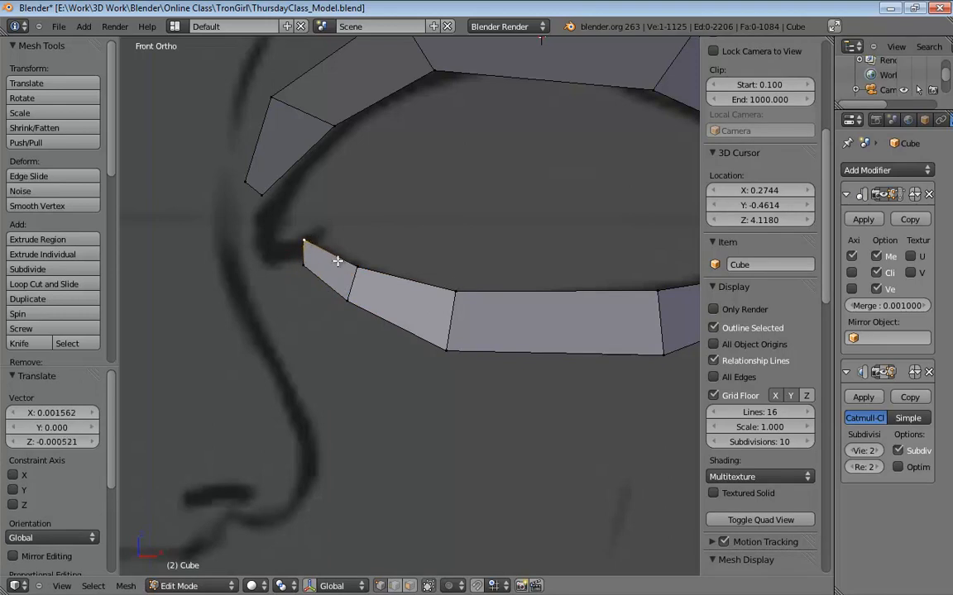
Extrude the lower eyelid's inner end edge about 0.043 backward in side view and try a second extrusion from the same edge
{"action": "left_click", "coordinate": [285, 246], "text": "shift"}
{"action": "key", "text": "KP_3"}
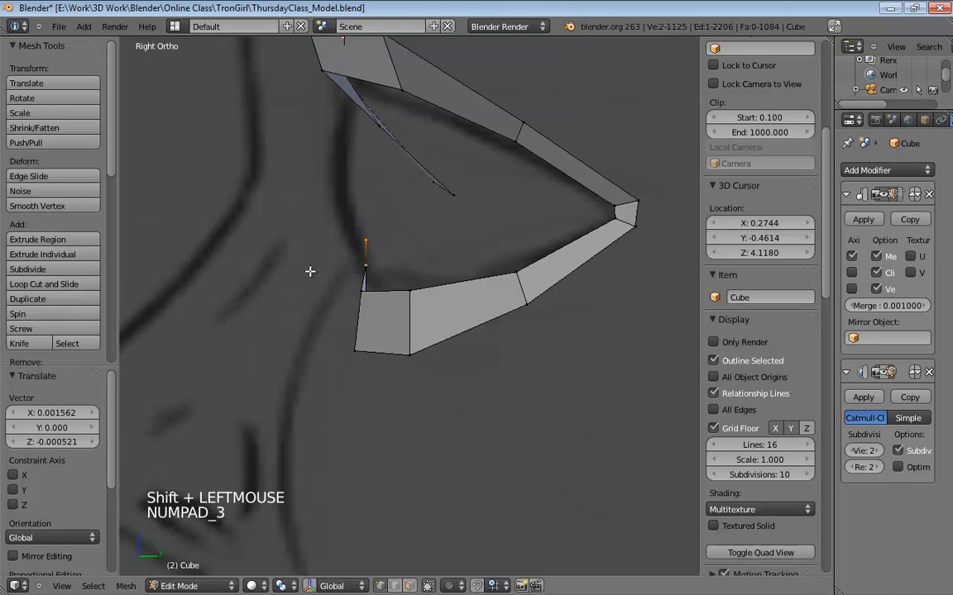
{"action": "key", "text": "e"}
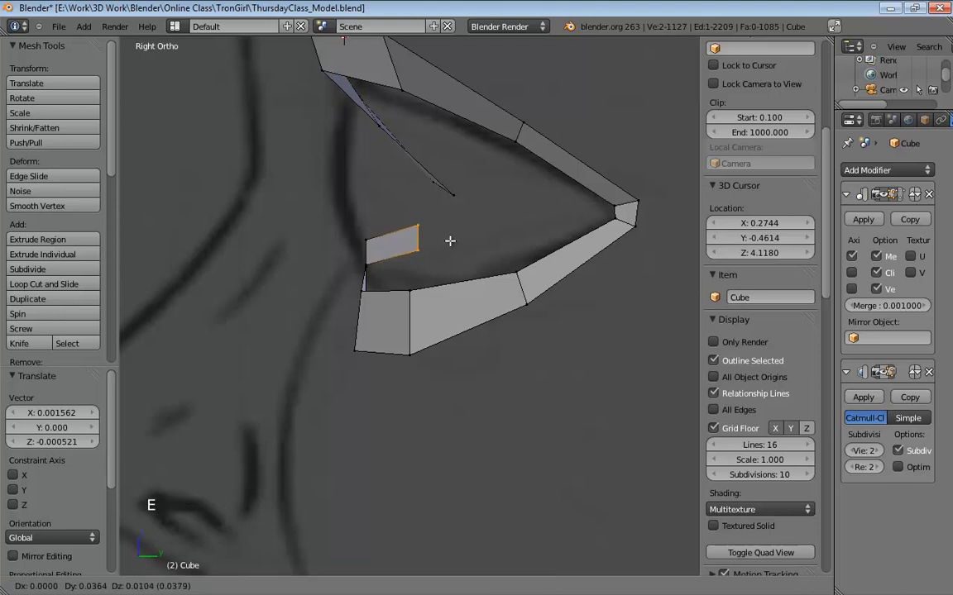
{"action": "left_click", "coordinate": [453, 238]}
{"action": "left_click", "coordinate": [368, 240]}
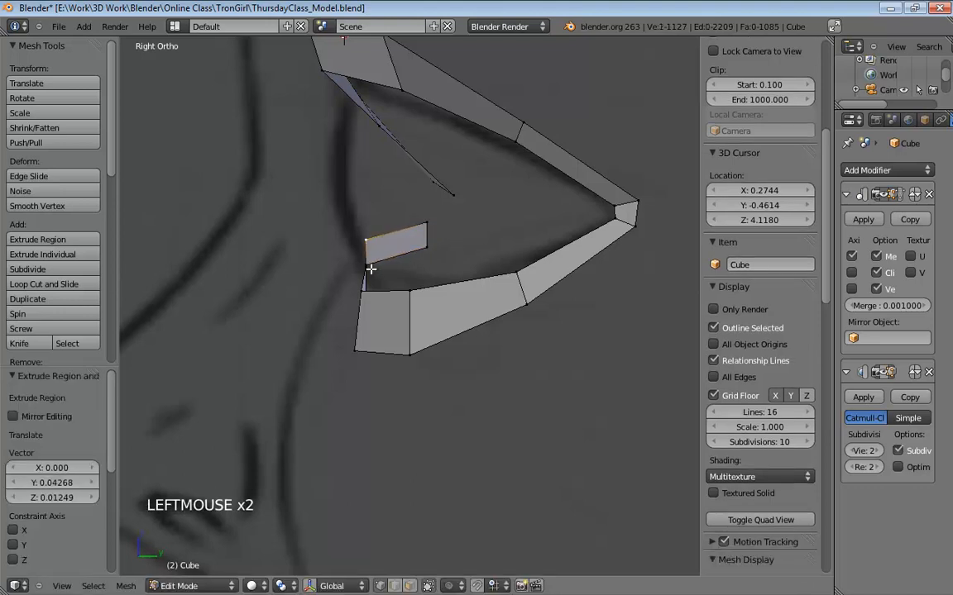
{"action": "left_click", "coordinate": [371, 269], "text": "shift"}
{"action": "key", "text": "e"}
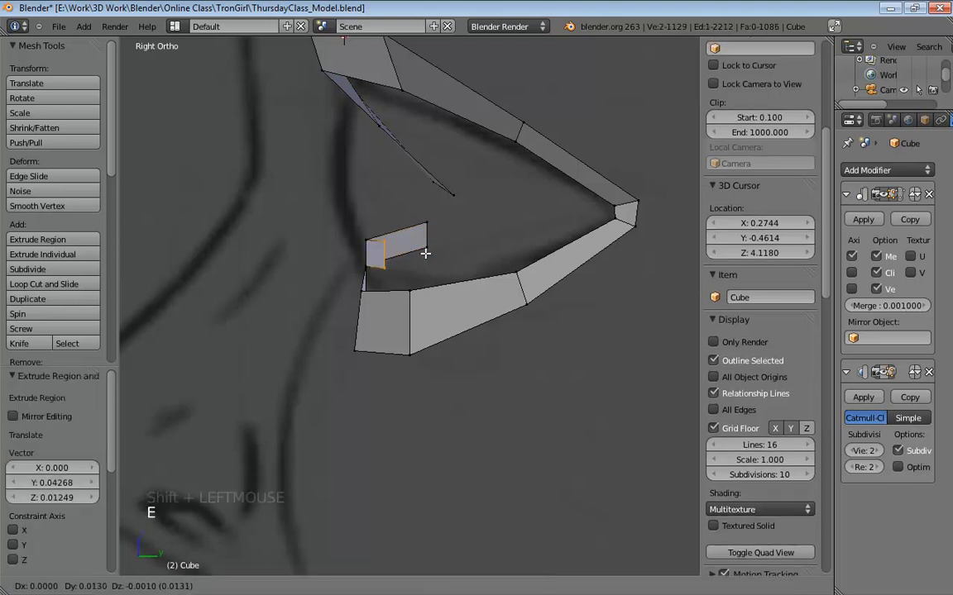
{"action": "right_click", "coordinate": [425, 253]}
{"action": "key", "text": "ctrl+z"}
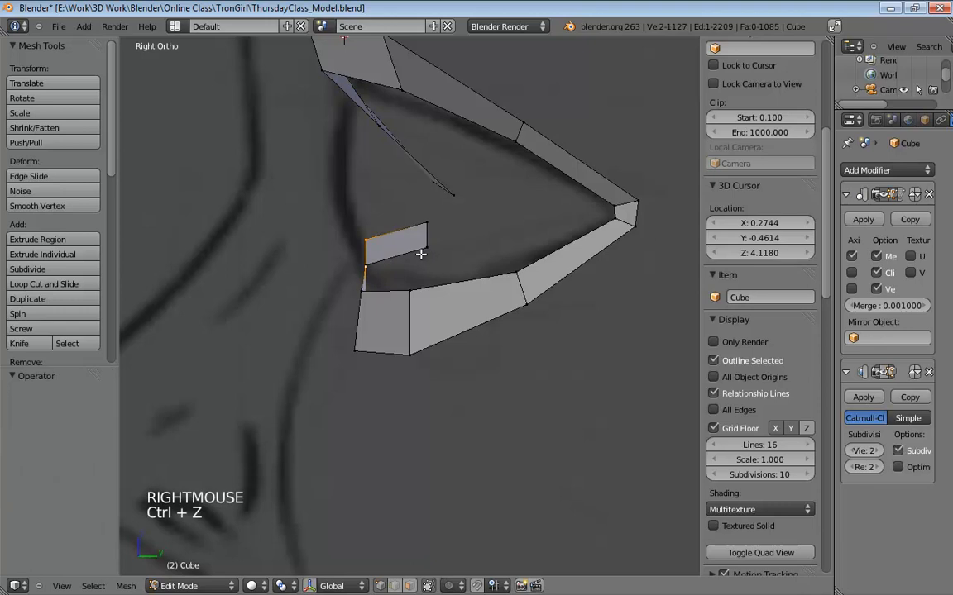
Move the vertices around the lower eyelid's inner edge to curve the strip back into the eye corner
{"action": "key", "text": "g"}
{"action": "left_click", "coordinate": [428, 268]}
{"action": "middle_click_drag", "start_coordinate": [427, 268], "coordinate": [449, 355]}
{"action": "left_click_drag", "start_coordinate": [361, 259], "coordinate": [334, 275]}
{"action": "middle_click_drag", "start_coordinate": [334, 274], "coordinate": [422, 195]}
Delete the extra face extruded backward from the lower eyelid's inner end
{"action": "left_click", "coordinate": [316, 221]}
{"action": "left_click", "coordinate": [321, 265], "text": "shift"}
{"action": "key", "text": "KP_5"}
{"action": "scroll", "coordinate": [376, 238], "scroll_direction": "down", "scroll_amount": 4}
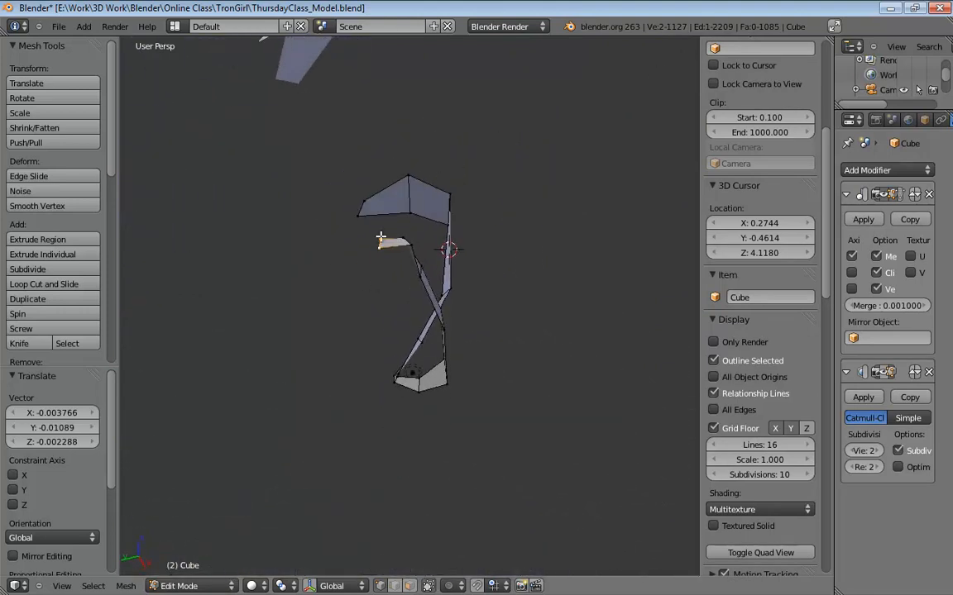
{"action": "scroll", "coordinate": [380, 238], "scroll_direction": "up", "scroll_amount": 3}
{"action": "key", "text": "ctrl+Tab"}
{"action": "left_click", "coordinate": [331, 257]}
{"action": "left_click", "coordinate": [378, 188]}
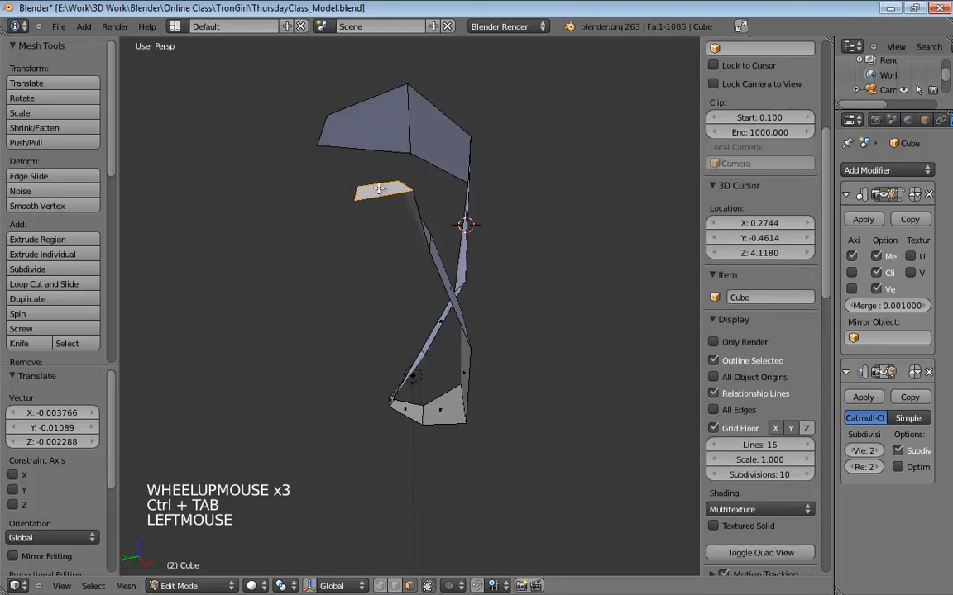
{"action": "key", "text": "x"}
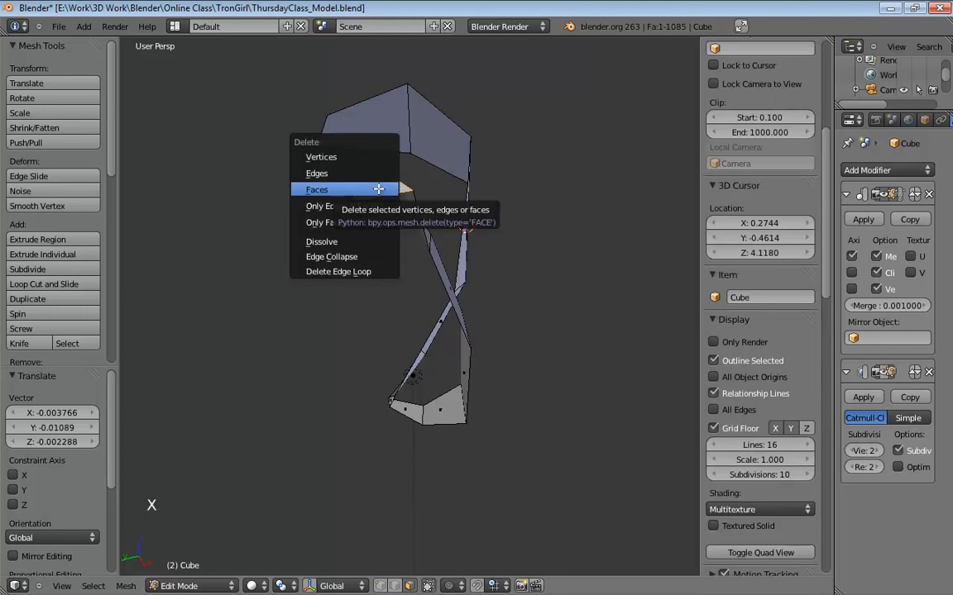
{"action": "left_click", "coordinate": [378, 189]}
Select the two vertices at the lower eyelid's inner end and move them about 0.011 back and 0.011 toward the nose
{"action": "middle_click_drag", "start_coordinate": [410, 189], "coordinate": [339, 259]}
{"action": "key", "text": "ctrl+Tab"}
{"action": "left_click", "coordinate": [335, 196]}
{"action": "left_click", "coordinate": [335, 220]}
{"action": "left_click", "coordinate": [337, 240], "text": "shift"}
{"action": "key", "text": "g"}
{"action": "left_click", "coordinate": [380, 240]}
Reposition the lower eyelid's inner end edge about 0.017 outward in front view and about 0.027 back in side view
{"action": "key", "text": "KP_1"}
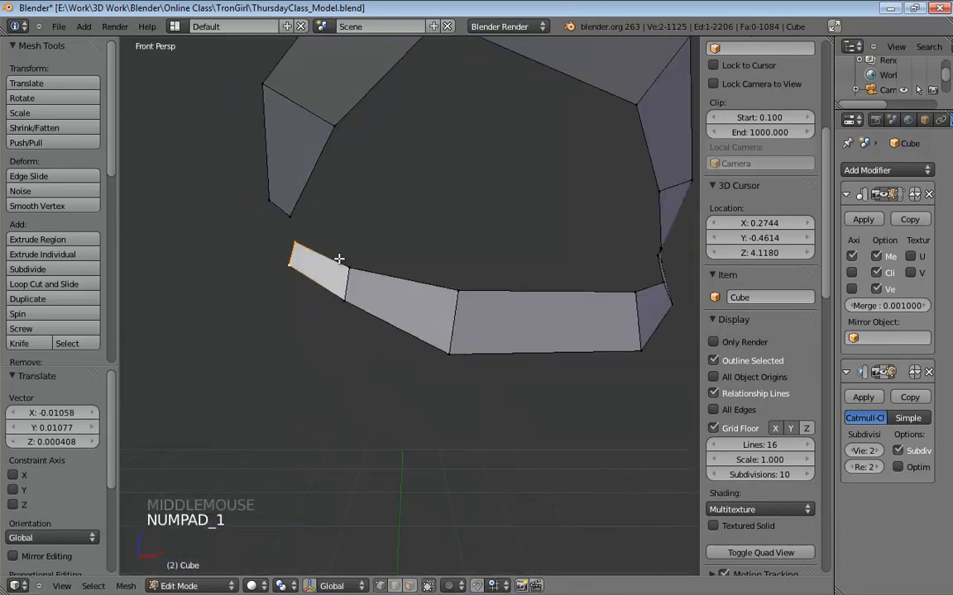
{"action": "key", "text": "KP_5"}
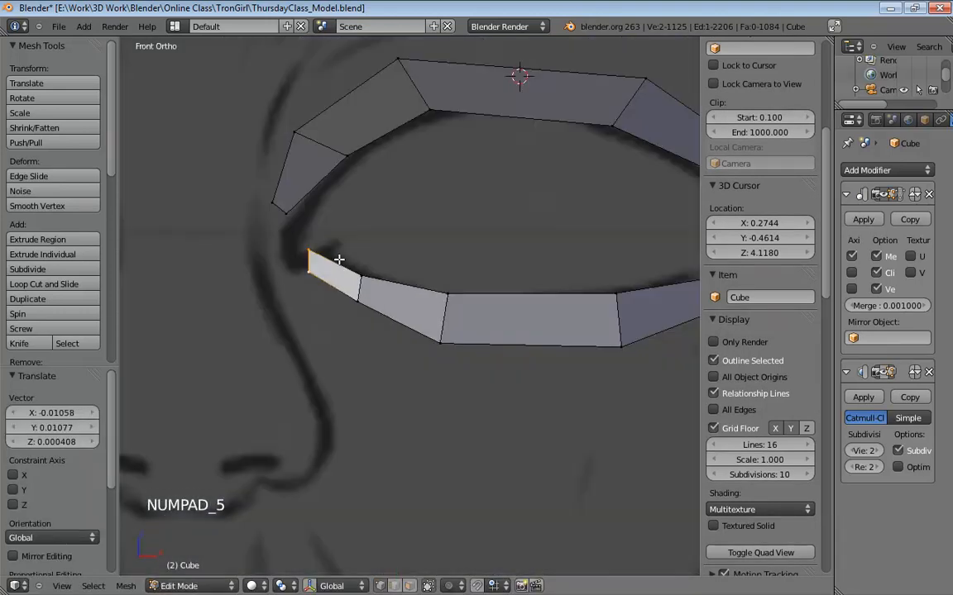
{"action": "key", "text": "g"}
{"action": "left_click", "coordinate": [387, 241]}
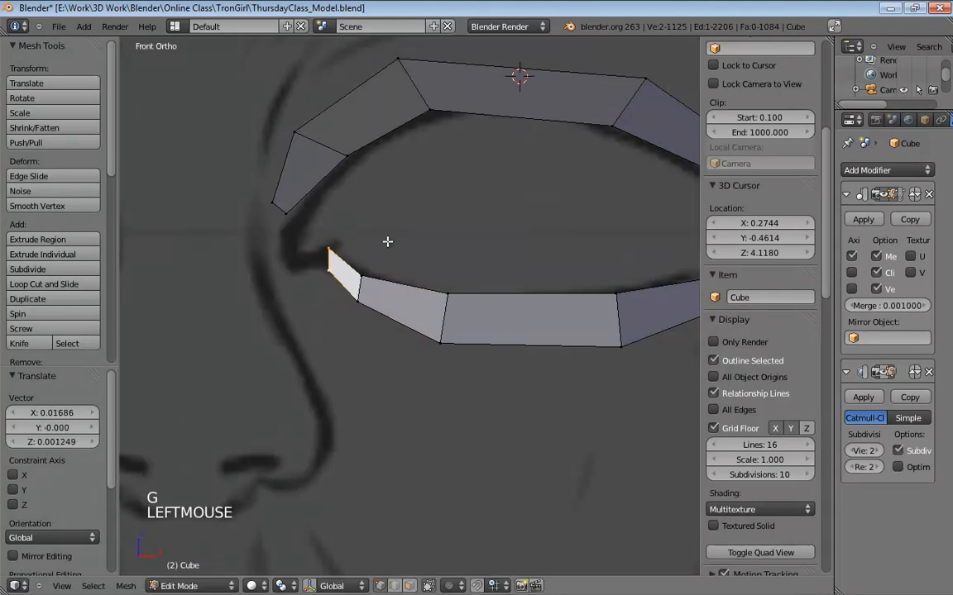
{"action": "key", "text": "KP_3"}
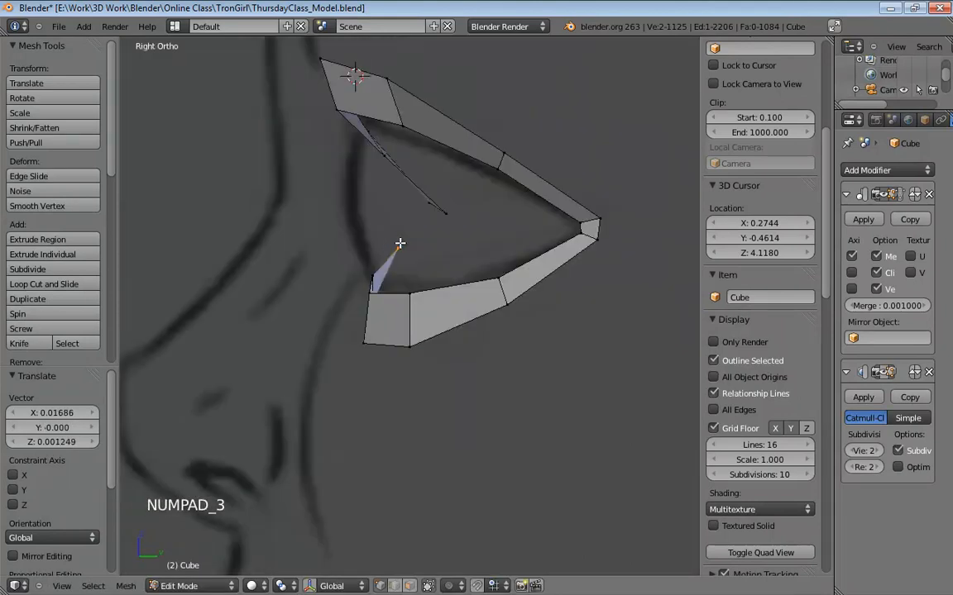
{"action": "key", "text": "g"}
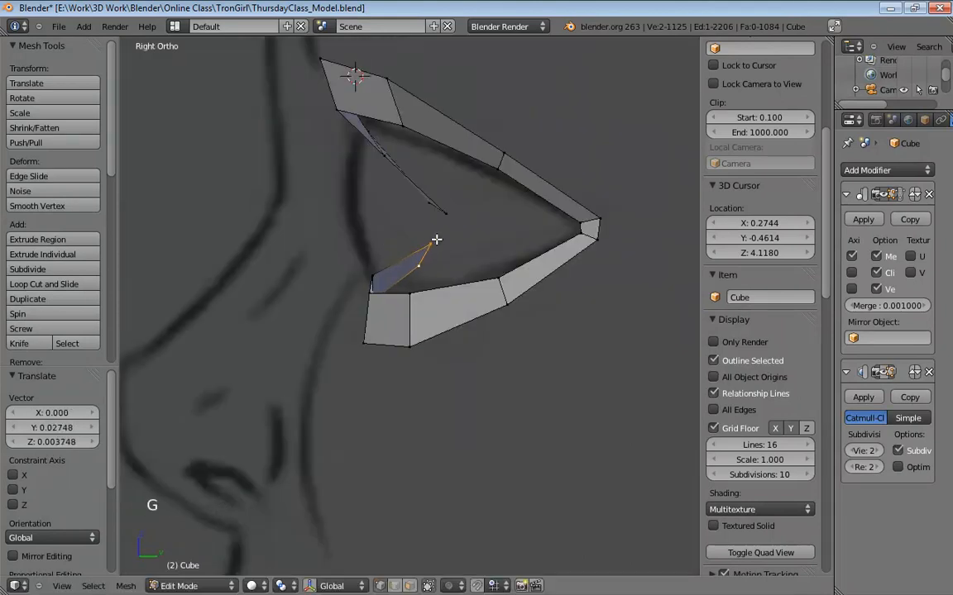
{"action": "left_click", "coordinate": [436, 240]}
Move the upper eyelid's inner end edge about 0.007 outward and 0.004 down in front view
{"action": "middle_click_drag", "start_coordinate": [457, 272], "coordinate": [532, 275]}
{"action": "scroll", "coordinate": [385, 264], "scroll_direction": "down", "scroll_amount": 1}
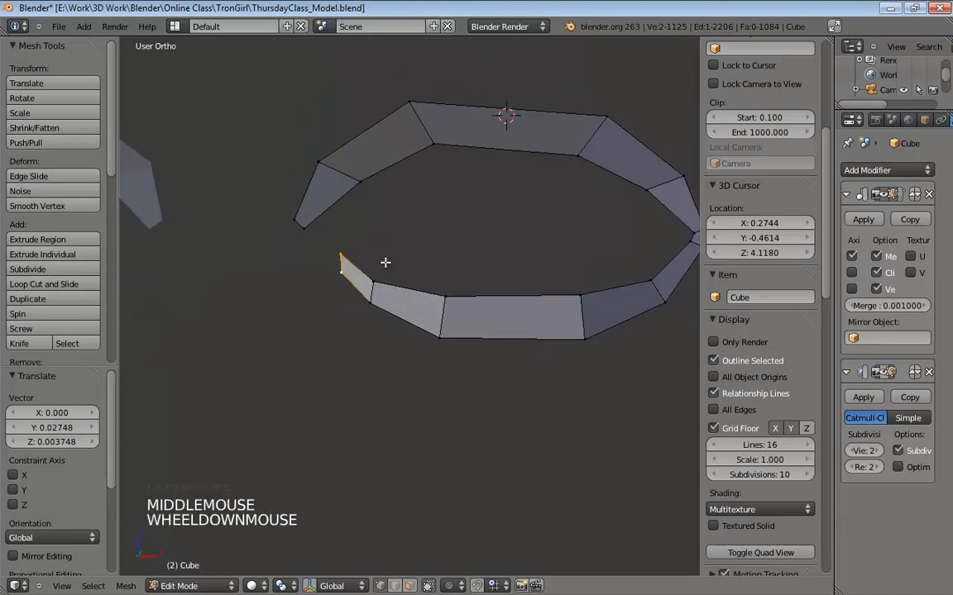
{"action": "key", "text": "KP_1"}
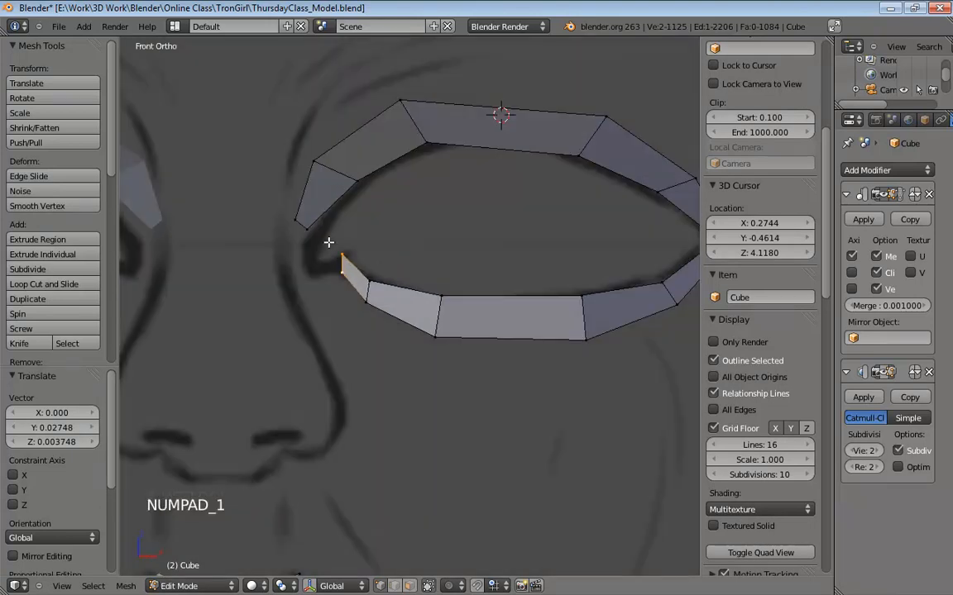
{"action": "left_click", "coordinate": [299, 221]}
{"action": "left_click", "coordinate": [311, 231], "text": "shift"}
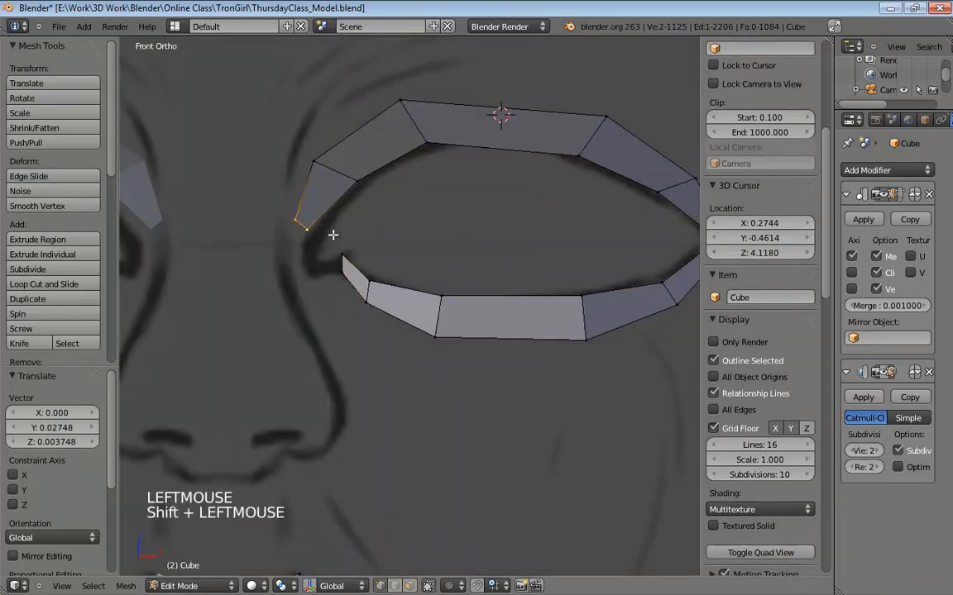
{"action": "key", "text": "g"}
{"action": "left_click", "coordinate": [331, 240]}
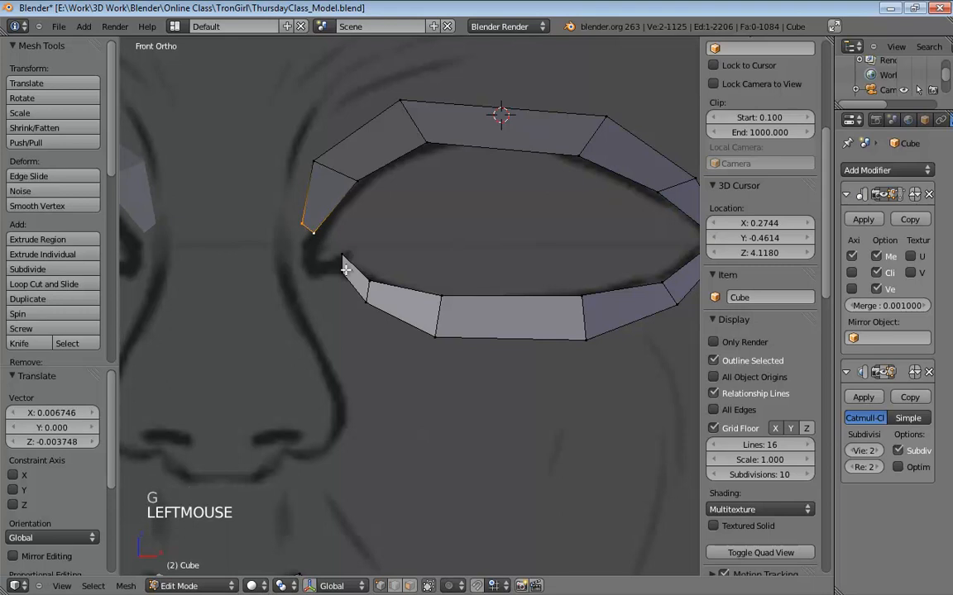
Nudge the lower eyelid's inner end vertices slightly down and outward, and extrude that end edge twice around the drawn eye corner
{"action": "left_click", "coordinate": [344, 264]}
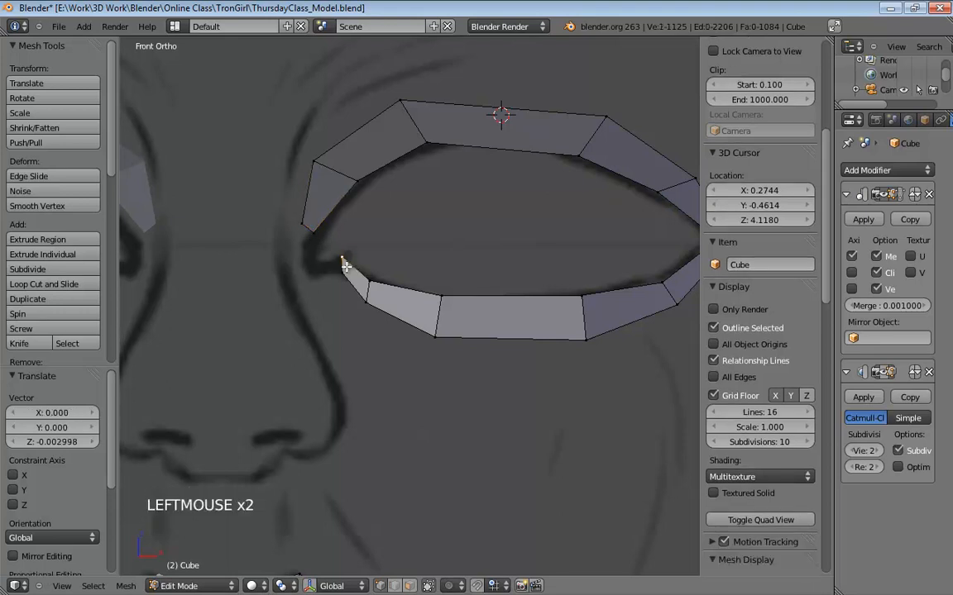
{"action": "mouse_move", "coordinate": [351, 263]}
{"action": "left_mouse_down"}
{"action": "mouse_move", "coordinate": [358, 260]}
{"action": "mouse_move", "coordinate": [346, 284]}
{"action": "mouse_move", "coordinate": [347, 270]}
{"action": "left_mouse_up"}
{"action": "key", "text": "ctrl+Tab"}
{"action": "left_click", "coordinate": [352, 274]}
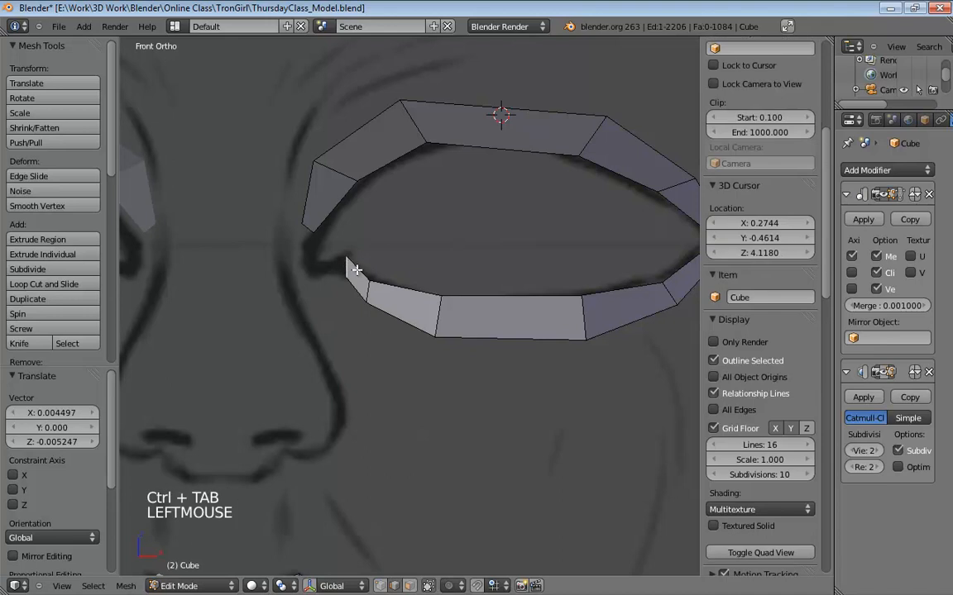
{"action": "right_click", "coordinate": [315, 280], "text": "ctrl"}
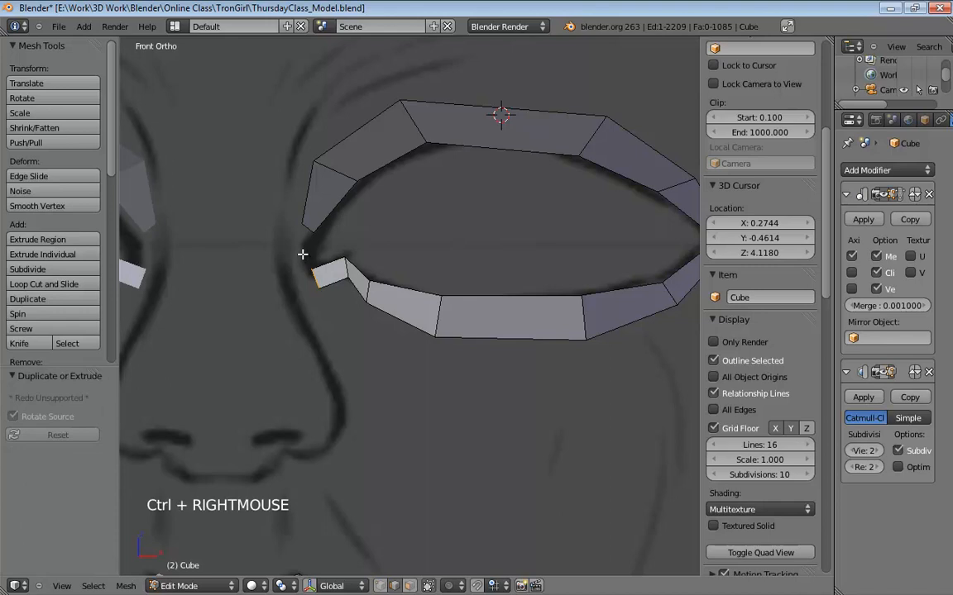
{"action": "right_click", "coordinate": [302, 254], "text": "ctrl"}
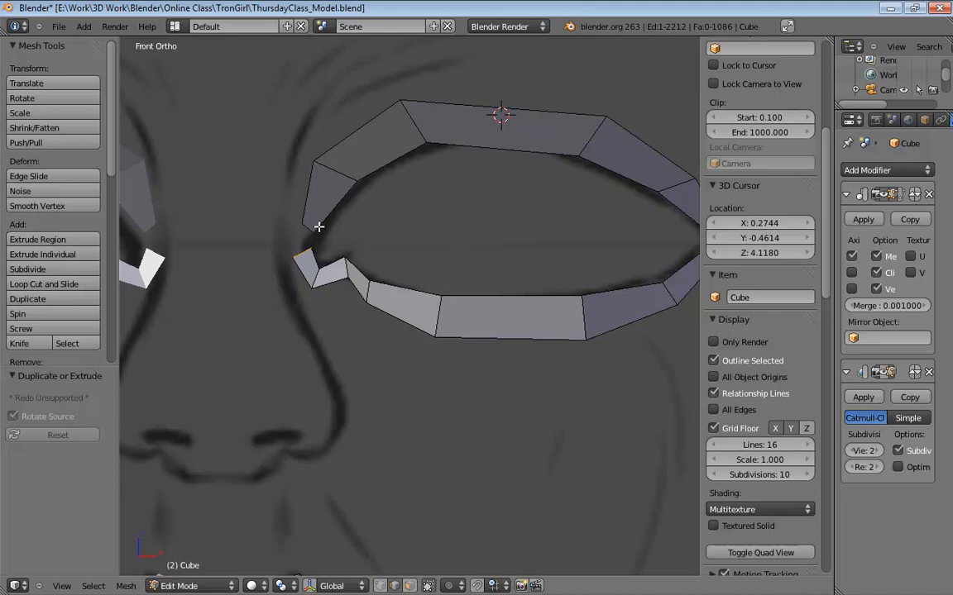
Fill a face between the end edge of the extruded corner strip and the upper eyelid's inner end edge
{"action": "key", "text": "ctrl+Tab"}
{"action": "left_click", "coordinate": [299, 257]}
{"action": "left_click", "coordinate": [308, 224], "text": "shift"}
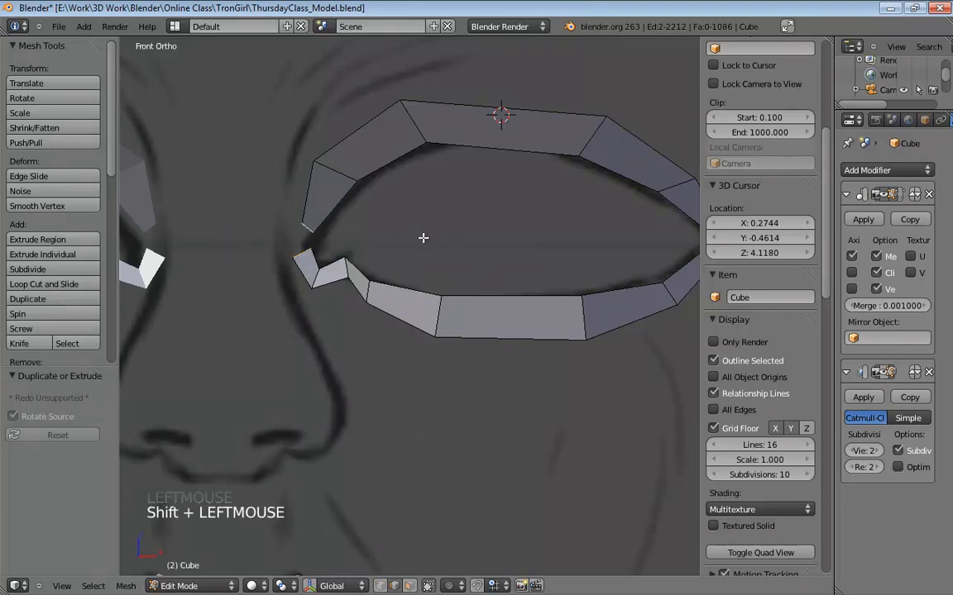
{"action": "key", "text": "f"}
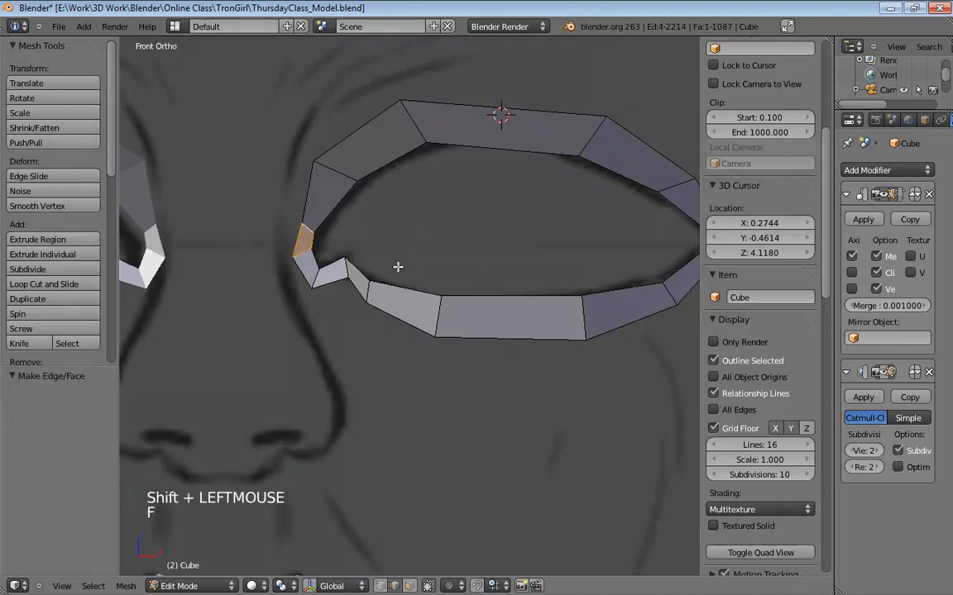
Reposition the individual vertices of the inner eye corner strip in front view to follow the drawn tear duct
{"action": "key", "text": "ctrl+Tab"}
{"action": "left_click", "coordinate": [340, 274]}
{"action": "left_click_drag", "start_coordinate": [309, 249], "coordinate": [344, 268]}
{"action": "left_click", "coordinate": [346, 259]}
{"action": "left_click_drag", "start_coordinate": [315, 285], "coordinate": [313, 264]}
Push a vertex of the inner eye corner strip about 0.014 back in perspective view, undoing any further nudge
{"action": "key", "text": "KP_3"}
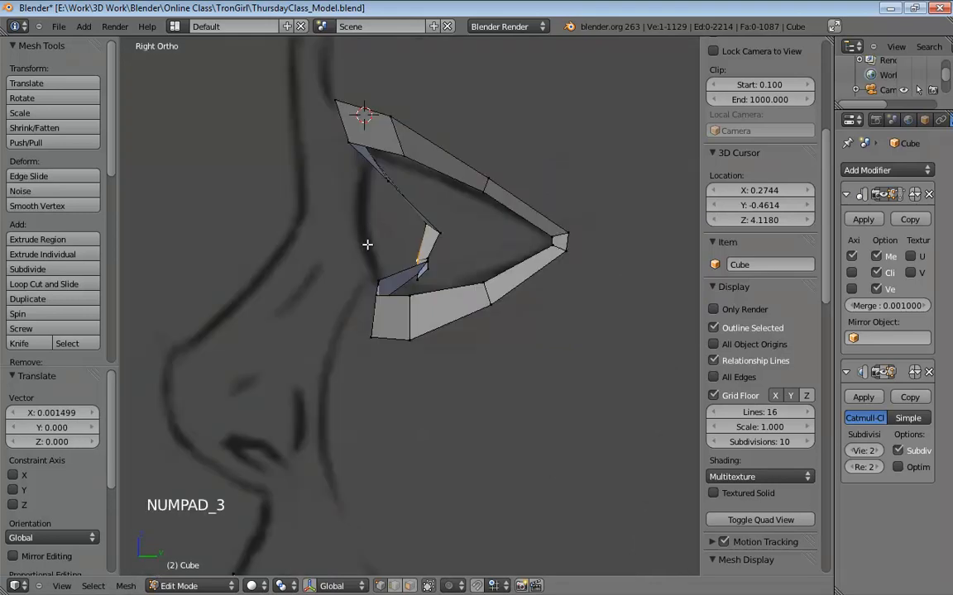
{"action": "scroll", "coordinate": [367, 245], "scroll_direction": "up", "scroll_amount": 2}
{"action": "scroll", "coordinate": [419, 264], "scroll_direction": "up", "scroll_amount": 3}
{"action": "middle_click_drag", "start_coordinate": [430, 256], "coordinate": [572, 245]}
{"action": "scroll", "coordinate": [417, 237], "scroll_direction": "down", "scroll_amount": 4}
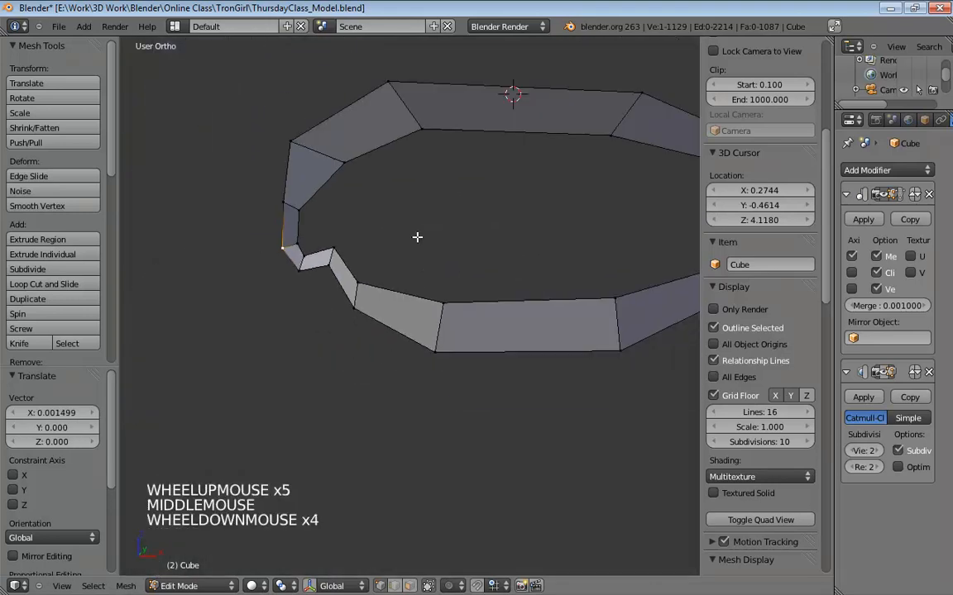
{"action": "middle_click_drag", "start_coordinate": [417, 237], "coordinate": [425, 347]}
{"action": "key", "text": "KP_5"}
{"action": "scroll", "coordinate": [479, 237], "scroll_direction": "down", "scroll_amount": 4}
{"action": "left_click", "coordinate": [342, 298]}
{"action": "middle_click_drag", "start_coordinate": [342, 297], "coordinate": [488, 366]}
{"action": "left_click_drag", "start_coordinate": [392, 352], "coordinate": [410, 347]}
{"action": "middle_click_drag", "start_coordinate": [410, 346], "coordinate": [385, 315]}
{"action": "mouse_move", "coordinate": [385, 315]}
{"action": "left_mouse_down"}
{"action": "mouse_move", "coordinate": [368, 321]}
{"action": "mouse_move", "coordinate": [383, 324]}
{"action": "left_mouse_up"}
{"action": "key", "text": "ctrl+z"}
Fine-tune the inner eye corner's vertices with moves of about 0.004 to 0.007 to smooth the strip's curve
{"action": "middle_click_drag", "start_coordinate": [383, 324], "coordinate": [250, 263]}
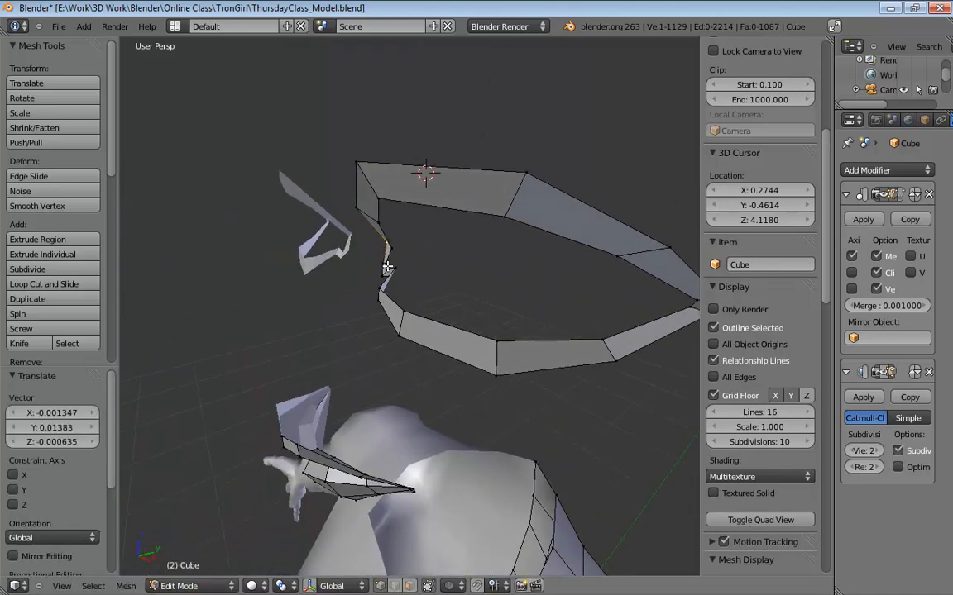
{"action": "left_click_drag", "start_coordinate": [388, 266], "coordinate": [391, 261]}
{"action": "middle_click_drag", "start_coordinate": [399, 261], "coordinate": [331, 252]}
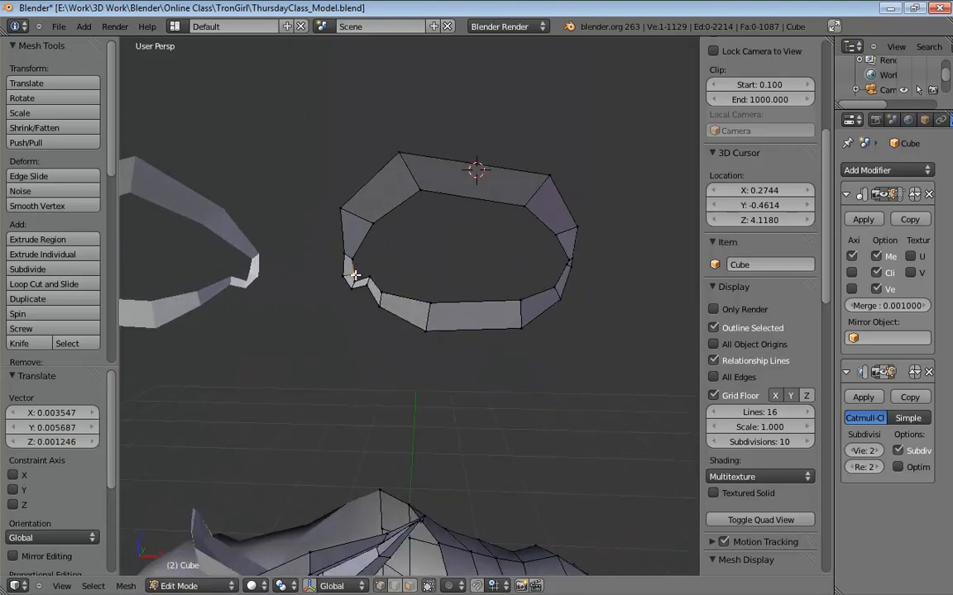
{"action": "left_click", "coordinate": [355, 270]}
{"action": "left_click_drag", "start_coordinate": [354, 269], "coordinate": [352, 267]}
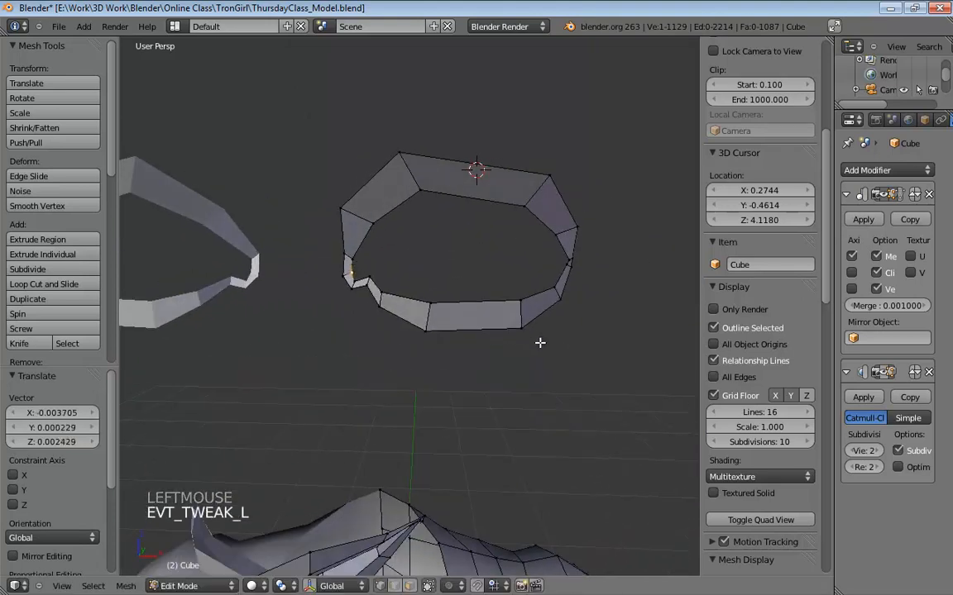
{"action": "scroll", "coordinate": [520, 339], "scroll_direction": "down", "scroll_amount": 2}
{"action": "middle_click_drag", "start_coordinate": [520, 339], "coordinate": [581, 339]}
{"action": "scroll", "coordinate": [457, 334], "scroll_direction": "down", "scroll_amount": 4}
{"action": "middle_click_drag", "start_coordinate": [439, 330], "coordinate": [469, 267]}
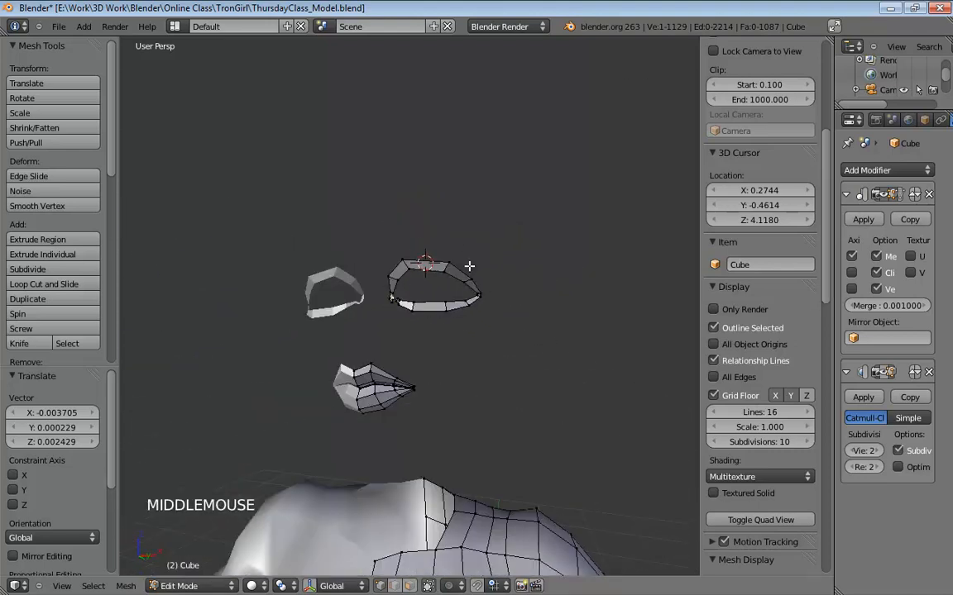
{"action": "middle_click_drag", "start_coordinate": [457, 332], "coordinate": [468, 378]}
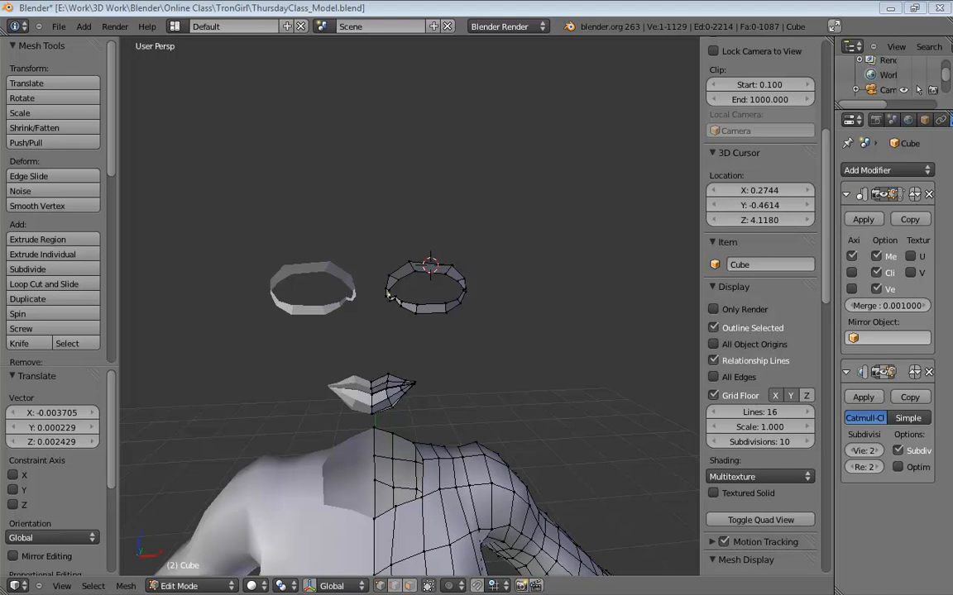
Switch to Object Mode and place the 3D cursor in the middle of the eye opening in front view, about X 0.263, Z 4.006
{"action": "middle_click", "coordinate": [550, 287]}
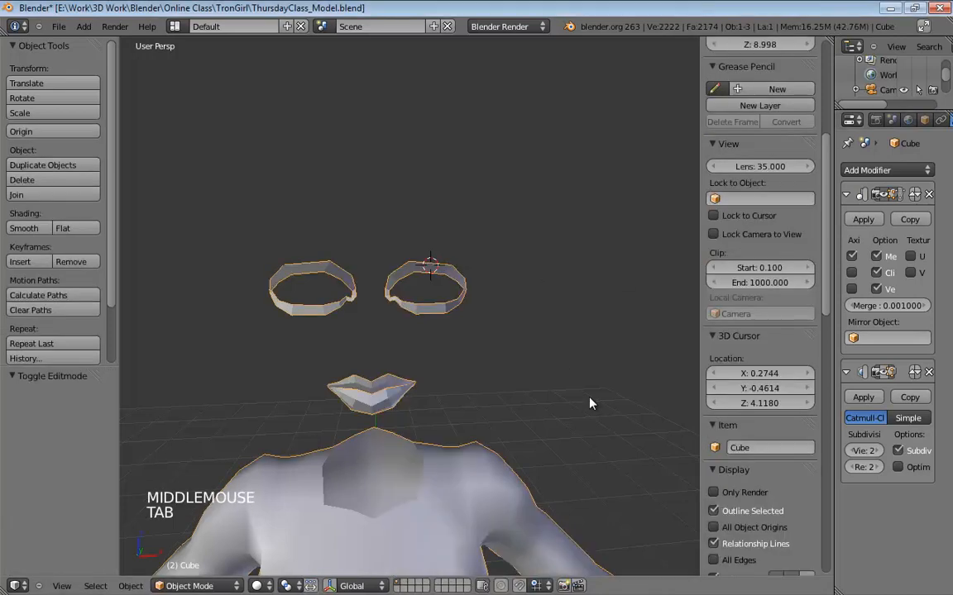
{"action": "middle_click_drag", "start_coordinate": [589, 403], "coordinate": [567, 385]}
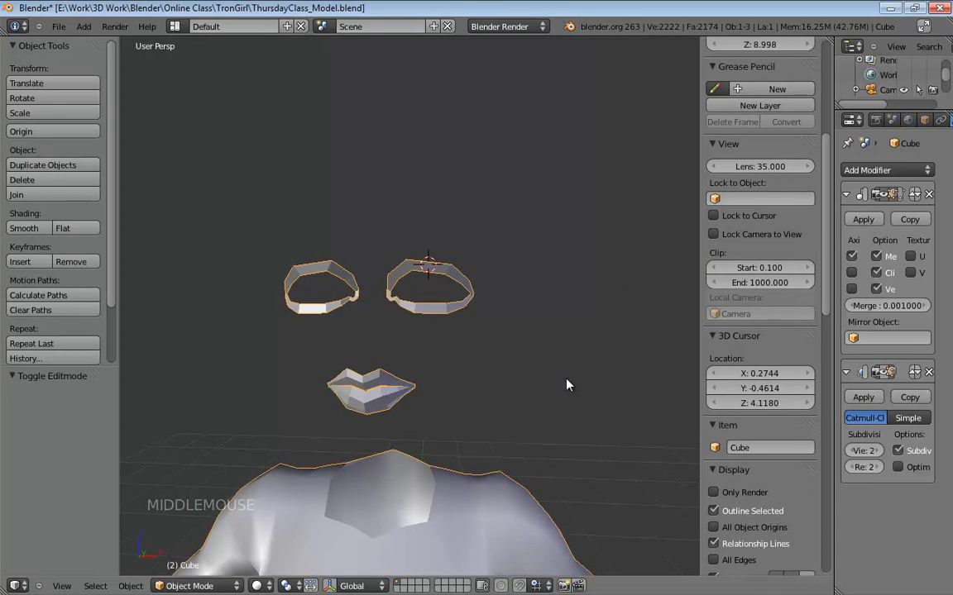
{"action": "key", "text": "KP_1"}
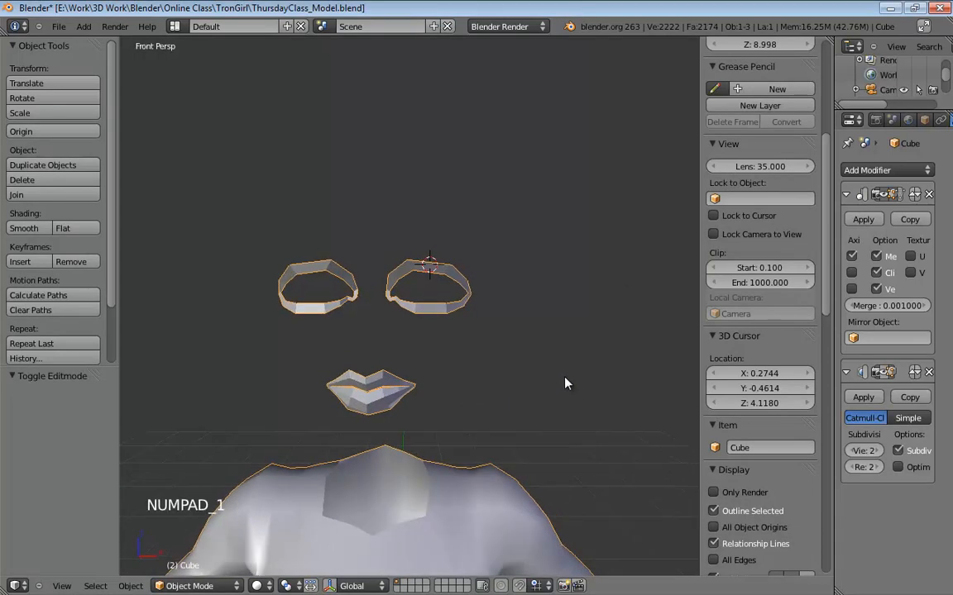
{"action": "key", "text": "KP_5"}
{"action": "scroll", "coordinate": [465, 342], "scroll_direction": "up", "scroll_amount": 4}
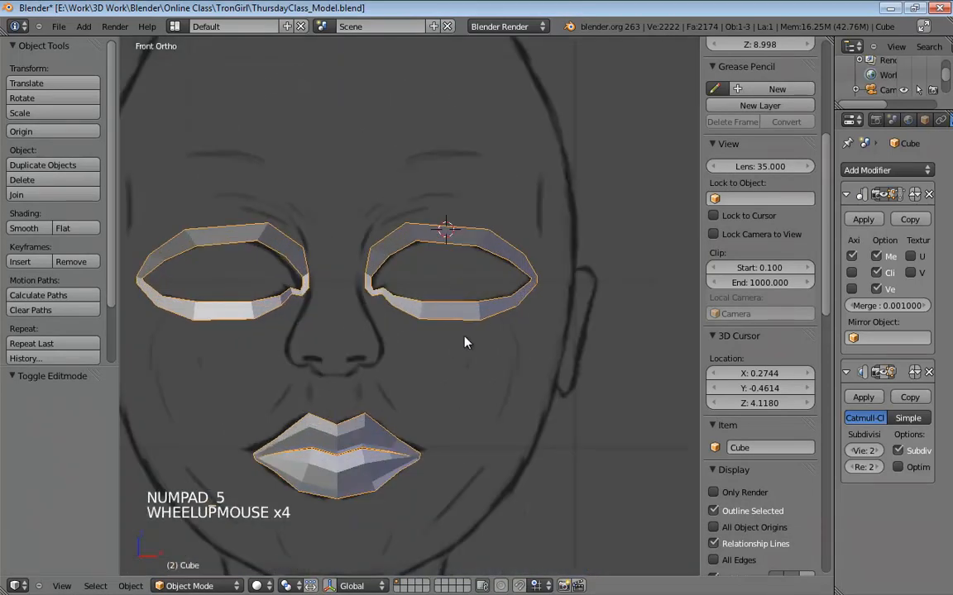
{"action": "right_click", "coordinate": [441, 274]}
{"action": "right_click", "coordinate": [442, 273]}
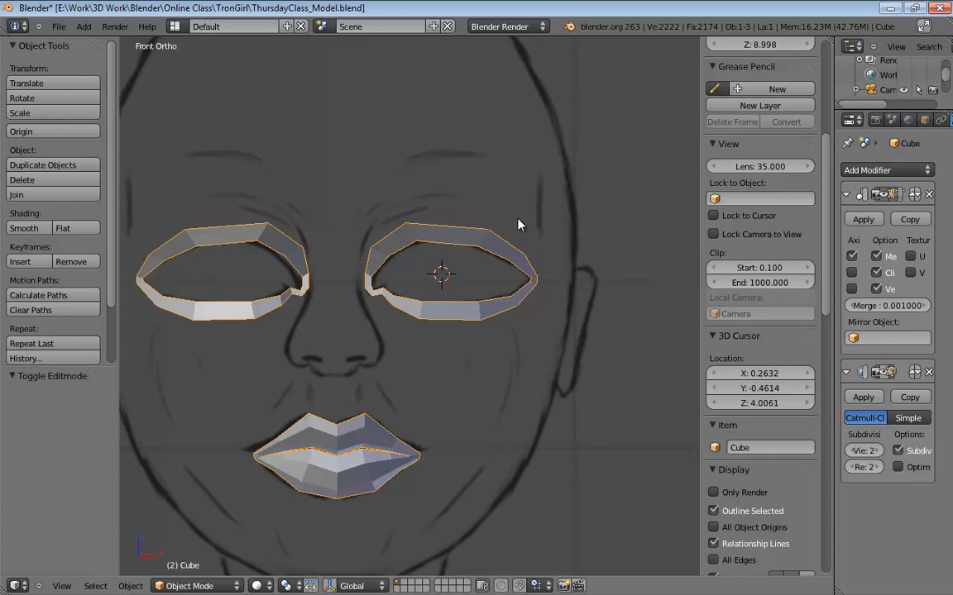
Add a UV sphere at the 3D cursor as the eyeball and scale it down to about 0.196
{"action": "key", "text": "KP_3"}
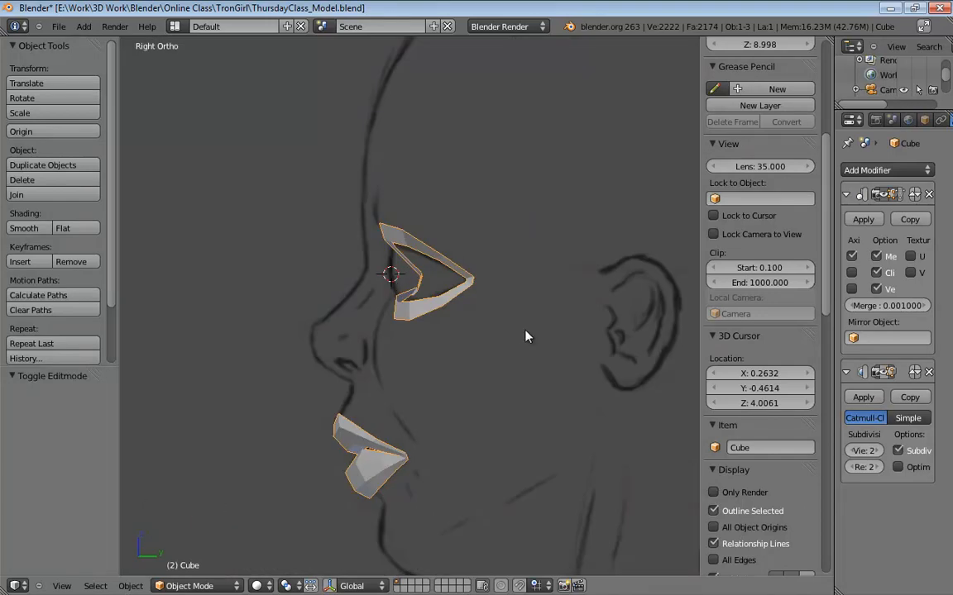
{"action": "key", "text": "shift+a"}
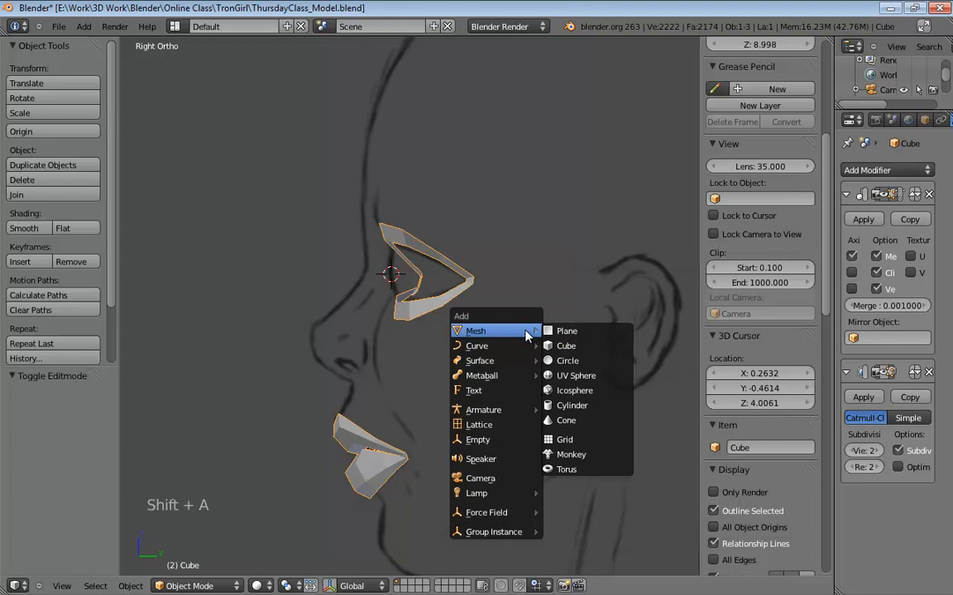
{"action": "left_click", "coordinate": [576, 378]}
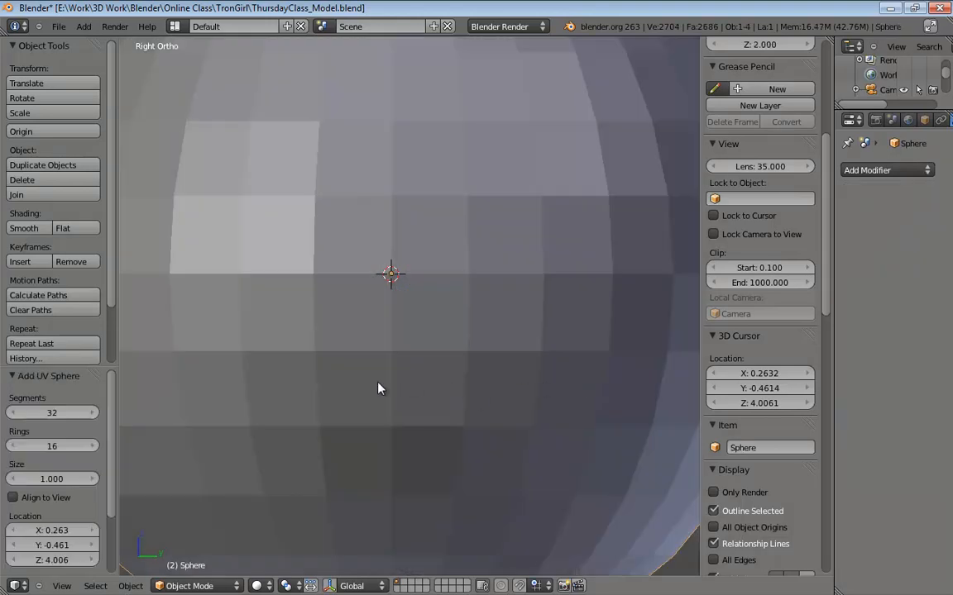
{"action": "middle_click_drag", "start_coordinate": [315, 353], "coordinate": [502, 353]}
{"action": "scroll", "coordinate": [453, 350], "scroll_direction": "down", "scroll_amount": 8}
{"action": "scroll", "coordinate": [499, 356], "scroll_direction": "up", "scroll_amount": 4}
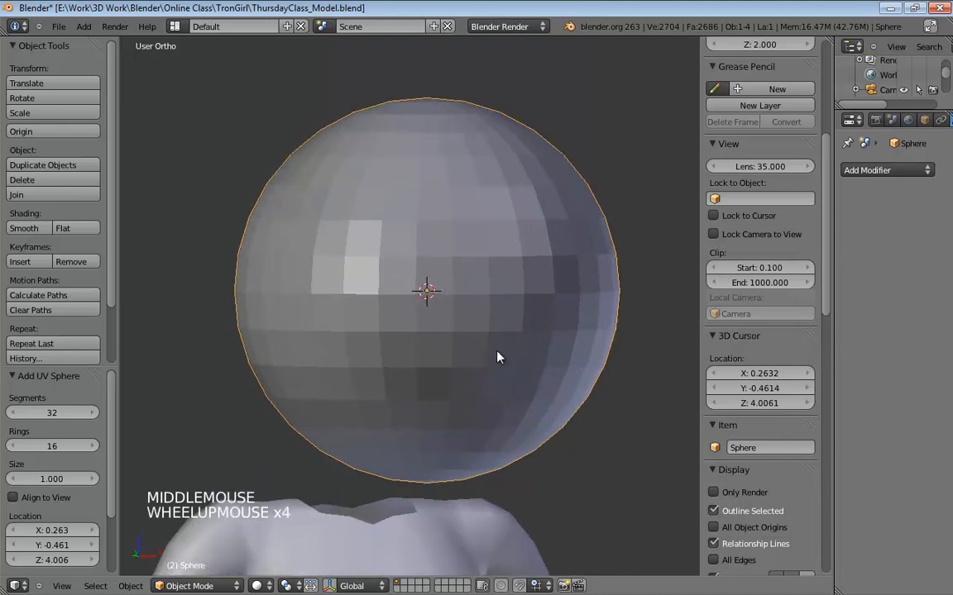
{"action": "key", "text": "s"}
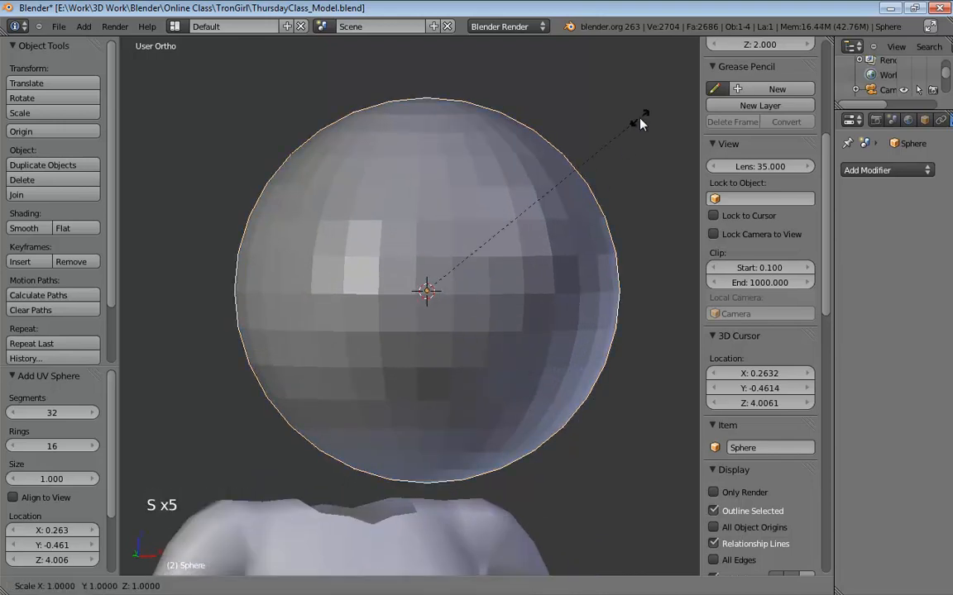
{"action": "left_click", "coordinate": [466, 259]}
Rotate the eyeball sphere by -90° about X in side view so its pole faces forward
{"action": "middle_click_drag", "start_coordinate": [466, 260], "coordinate": [359, 243]}
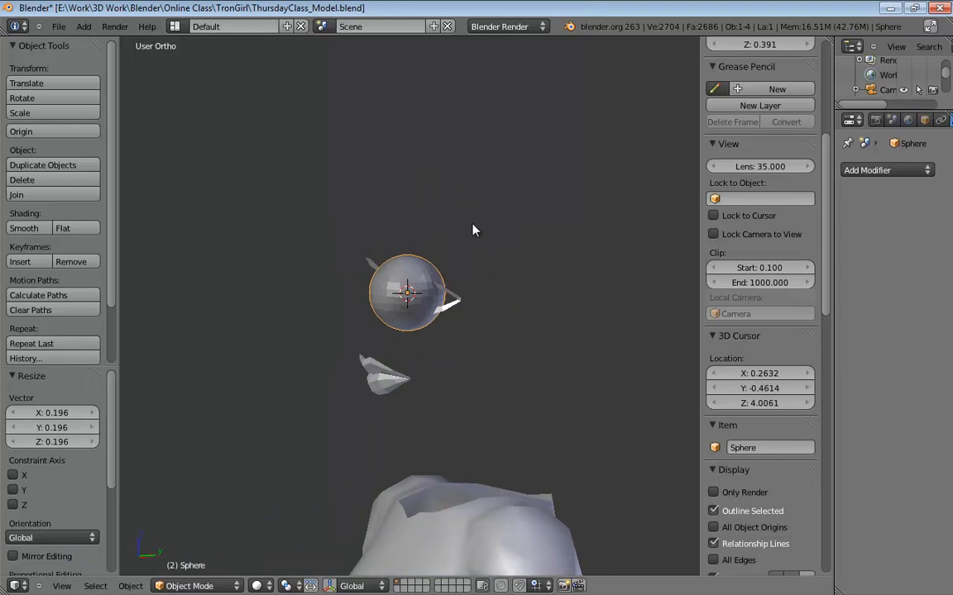
{"action": "key", "text": "KP_3"}
{"action": "scroll", "coordinate": [480, 224], "scroll_direction": "up", "scroll_amount": 5}
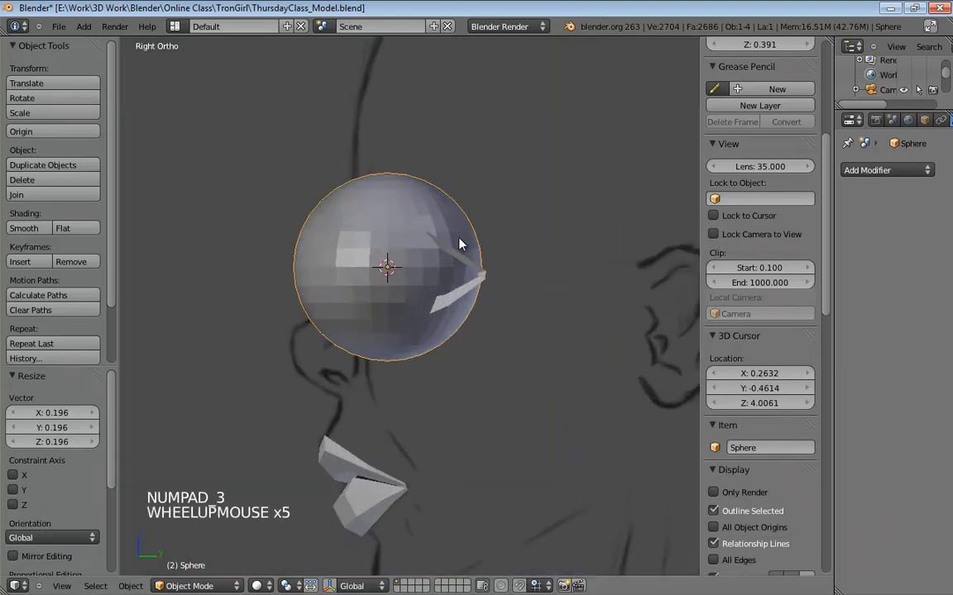
{"action": "key", "text": "r"}
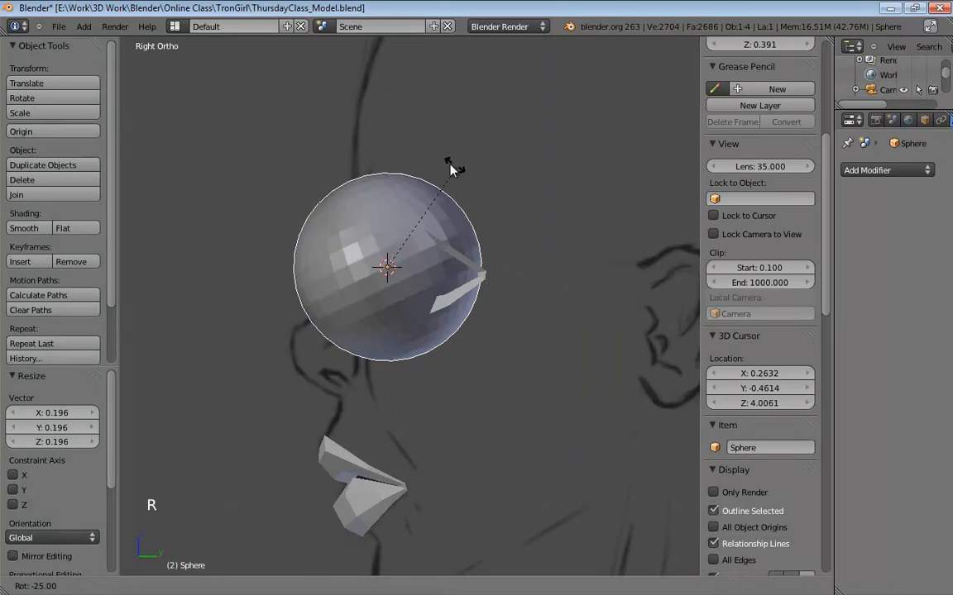
{"action": "left_click", "coordinate": [323, 165], "text": "ctrl"}
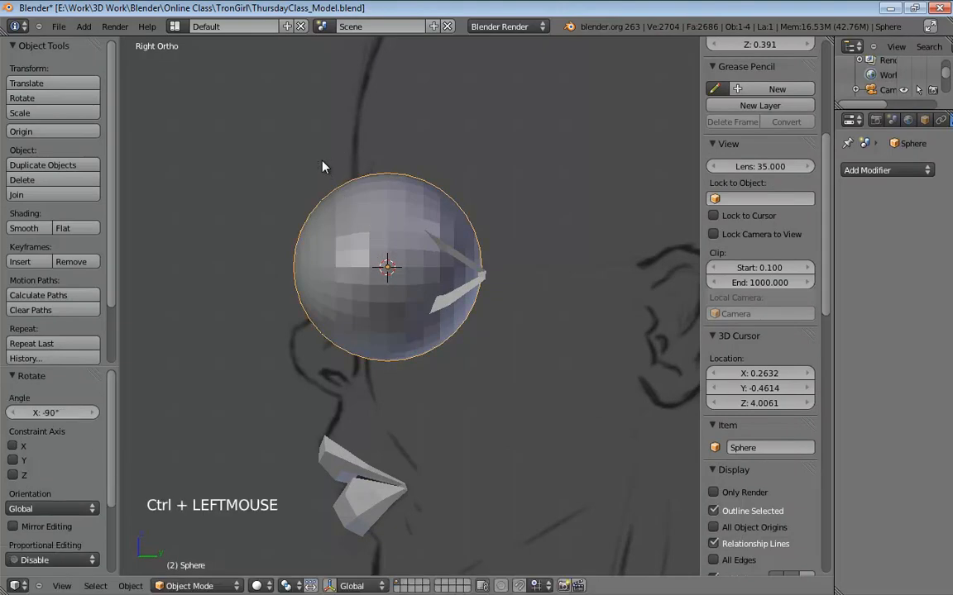
Move the eyeball sphere about 0.188 back along the global Y axis, behind the eyelid loop
{"action": "middle_click", "coordinate": [406, 233]}
{"action": "key", "text": "g"}
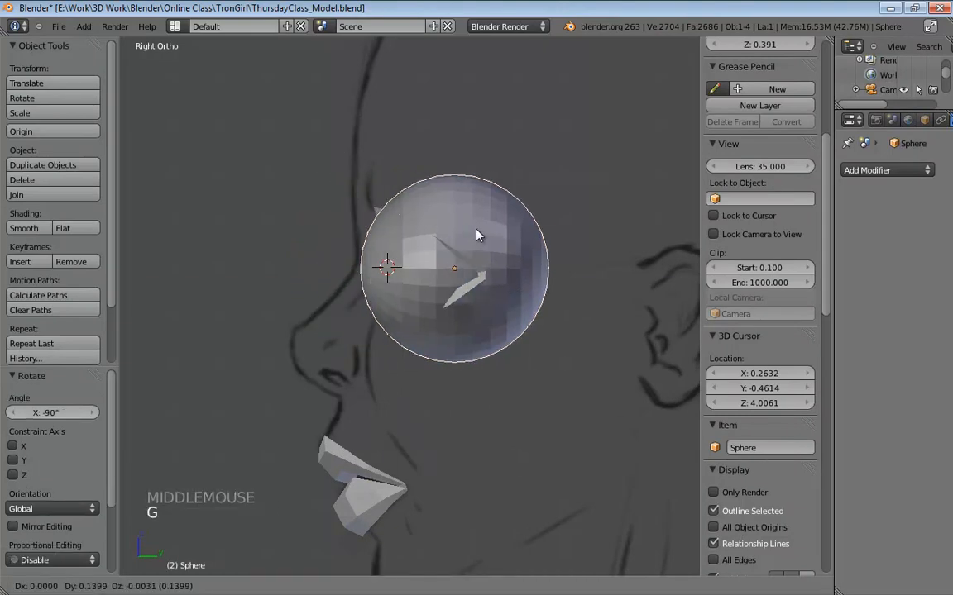
{"action": "middle_click_drag", "start_coordinate": [476, 230], "coordinate": [497, 230]}
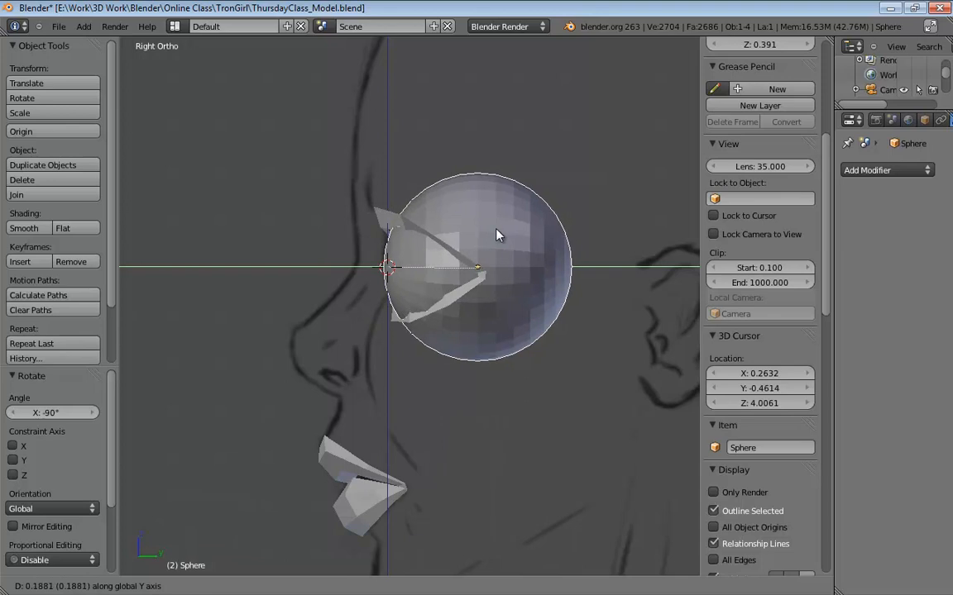
{"action": "left_click", "coordinate": [497, 235]}
{"action": "middle_click_drag", "start_coordinate": [424, 269], "coordinate": [571, 266]}
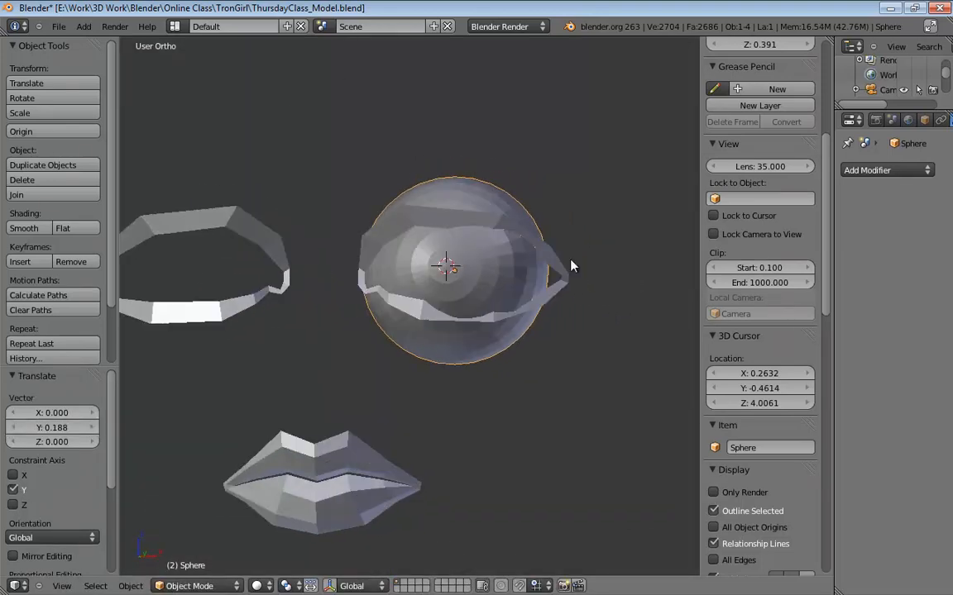
{"action": "middle_click_drag", "start_coordinate": [499, 272], "coordinate": [451, 300]}
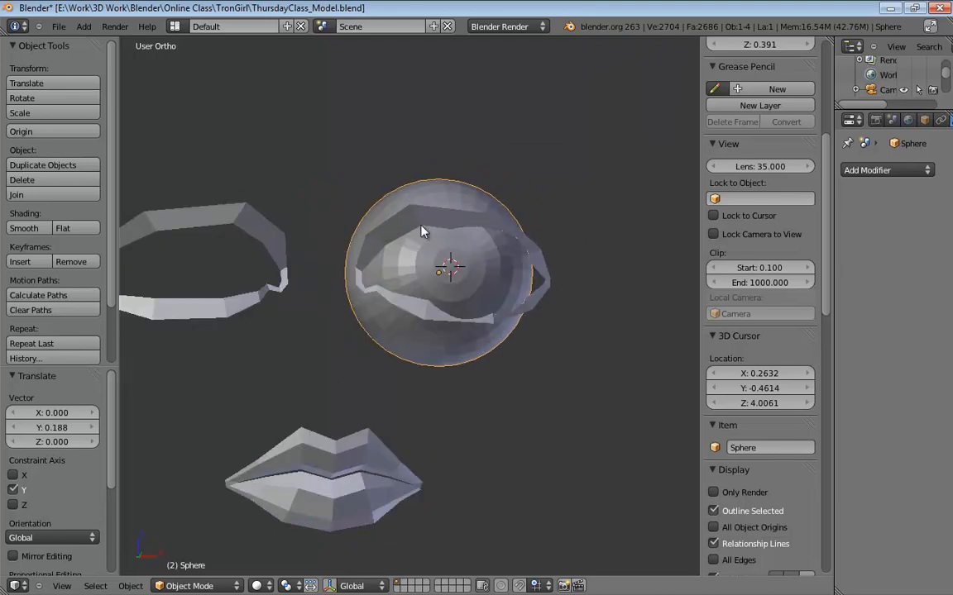
Scale the eyeball sphere up by about 1.259
{"action": "middle_click_drag", "start_coordinate": [464, 265], "coordinate": [444, 280]}
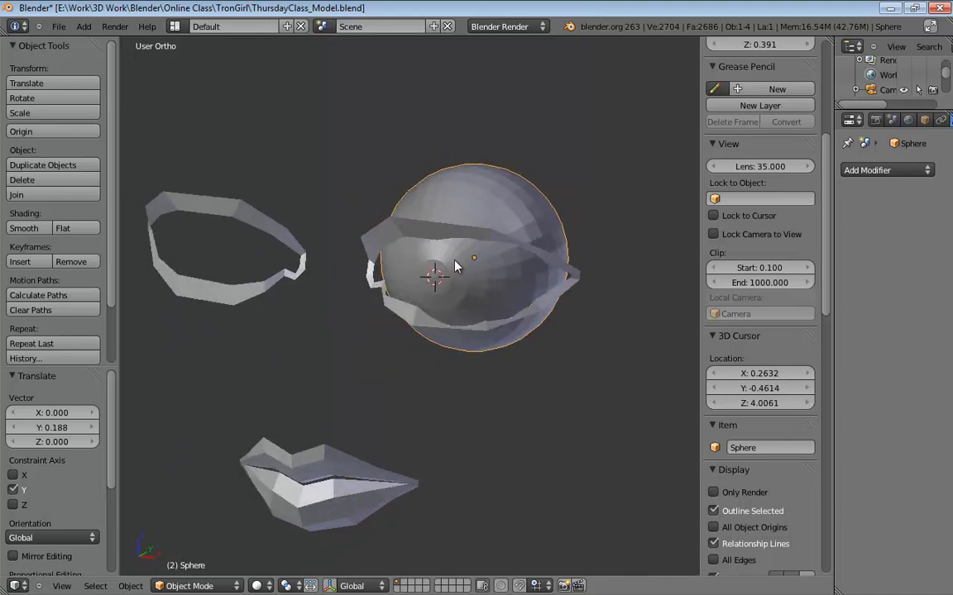
{"action": "key", "text": "s"}
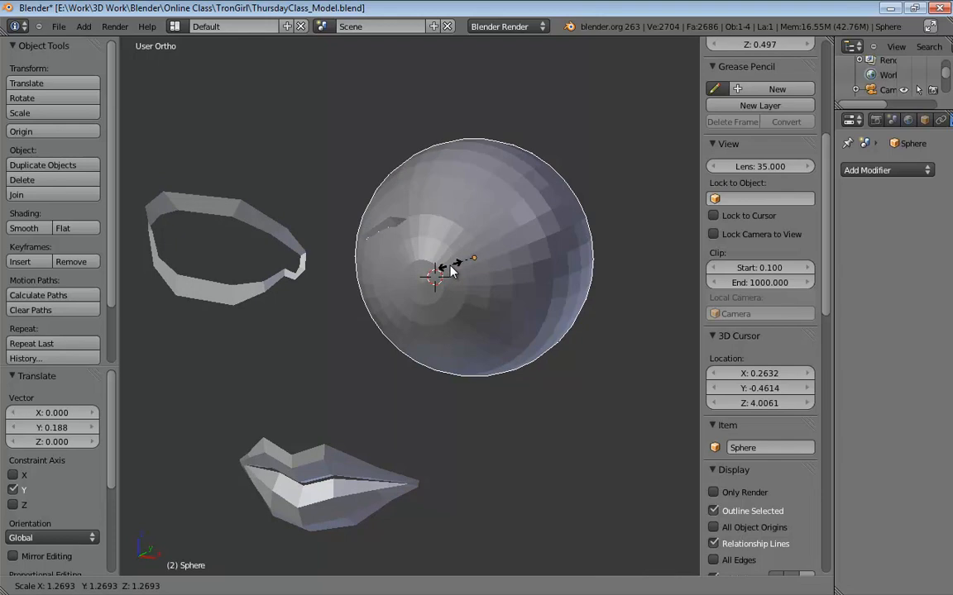
{"action": "left_click", "coordinate": [450, 272]}
{"action": "middle_click_drag", "start_coordinate": [548, 298], "coordinate": [457, 291]}
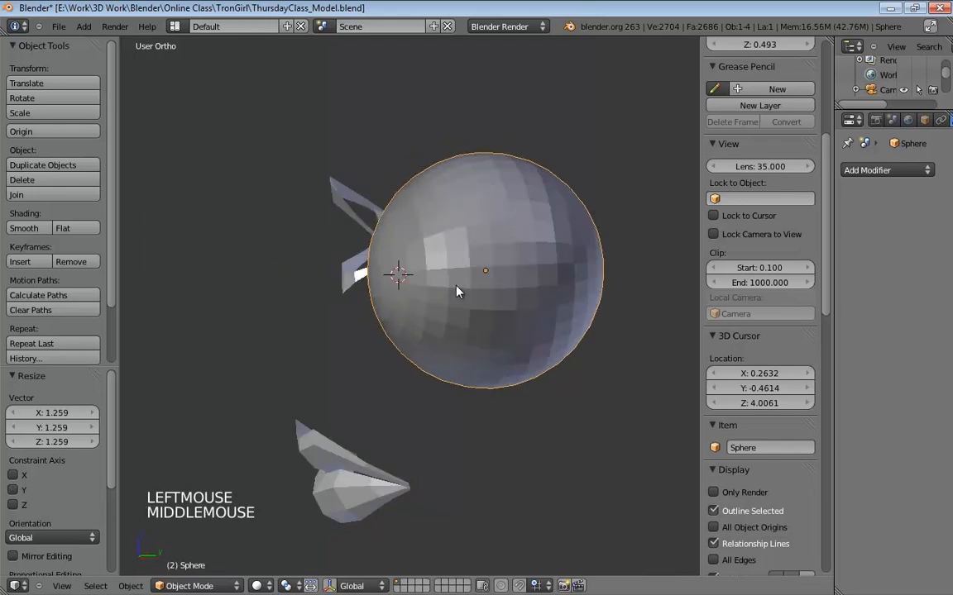
{"action": "key", "text": "g"}
{"action": "key", "text": "x"}
{"action": "key", "text": "y"}
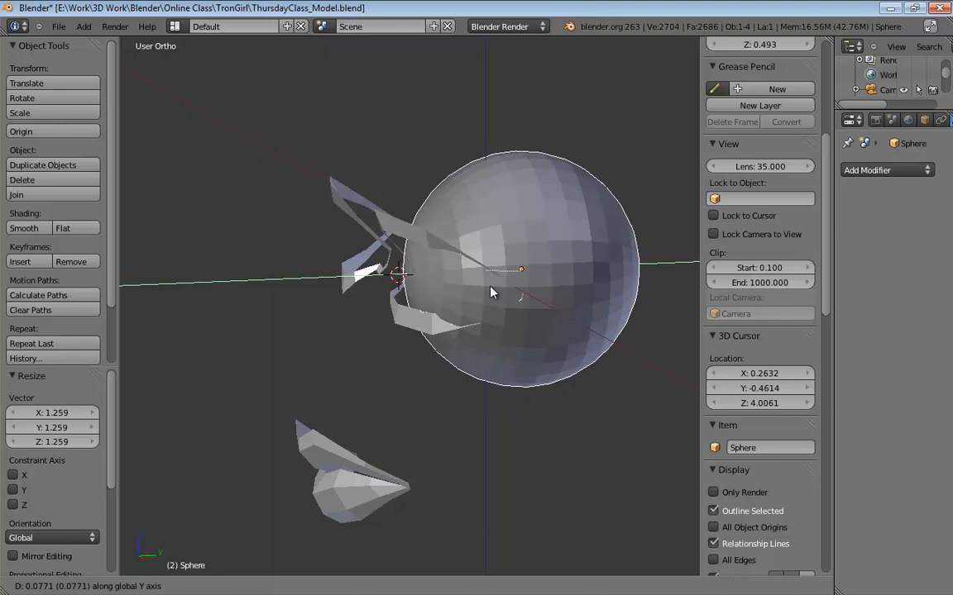
{"action": "type", "text": "3| (3"}
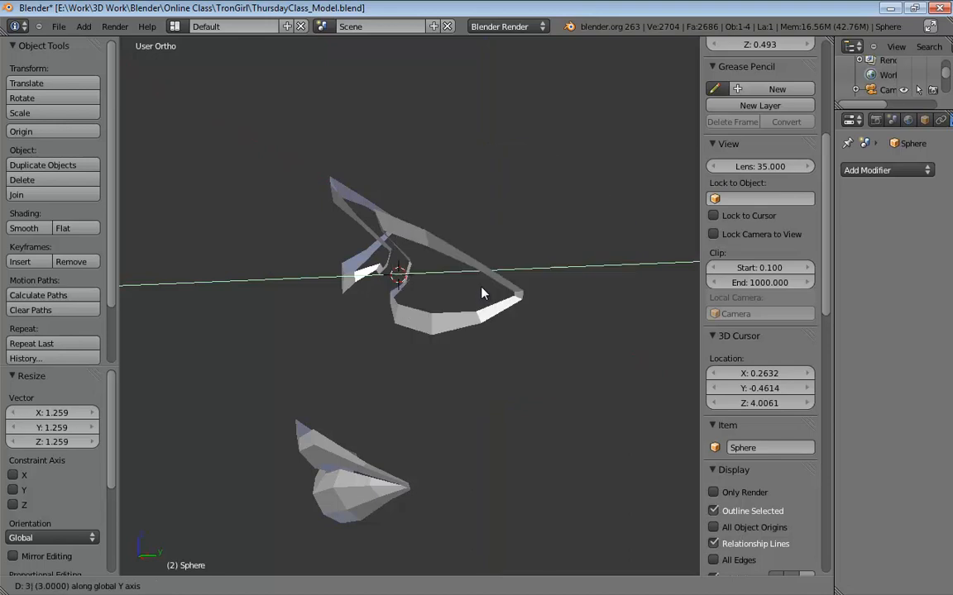
{"action": "right_click", "coordinate": [464, 294]}
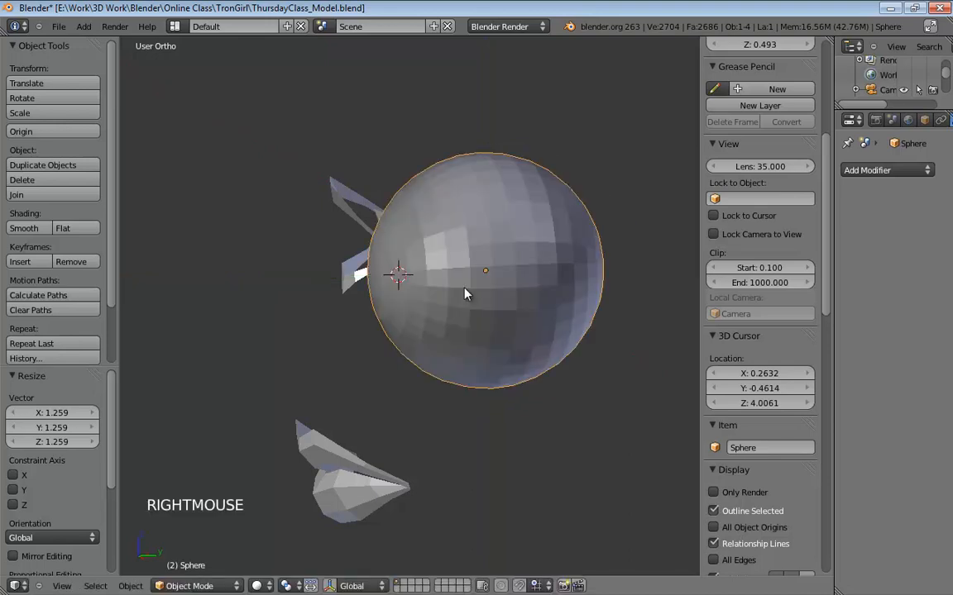
In side view, move the eyeball about 0.090 back along Y, then shift it about 0.031 forward and 0.014 up
{"action": "key", "text": "KP_3"}
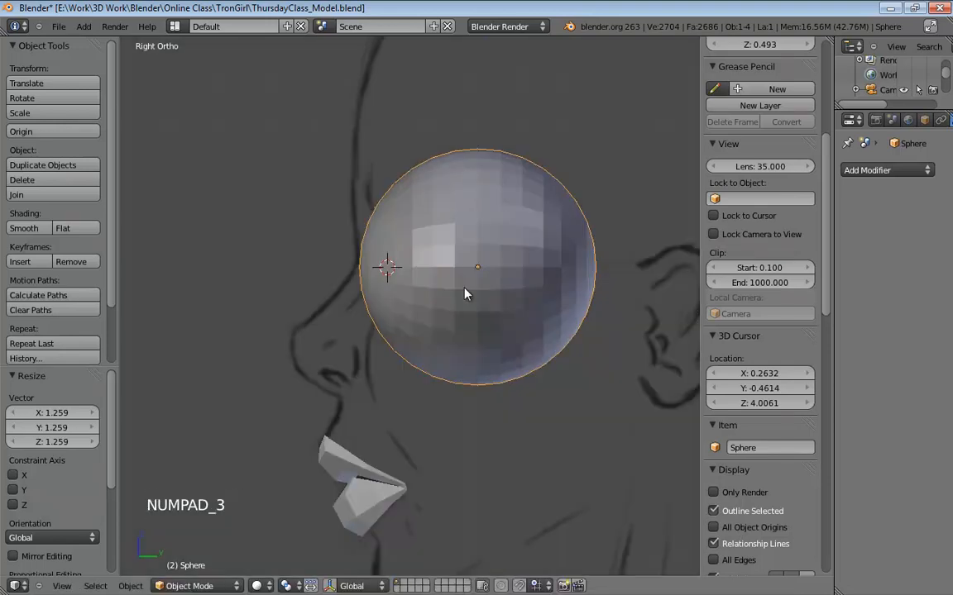
{"action": "key", "text": "g"}
{"action": "key", "text": "y"}
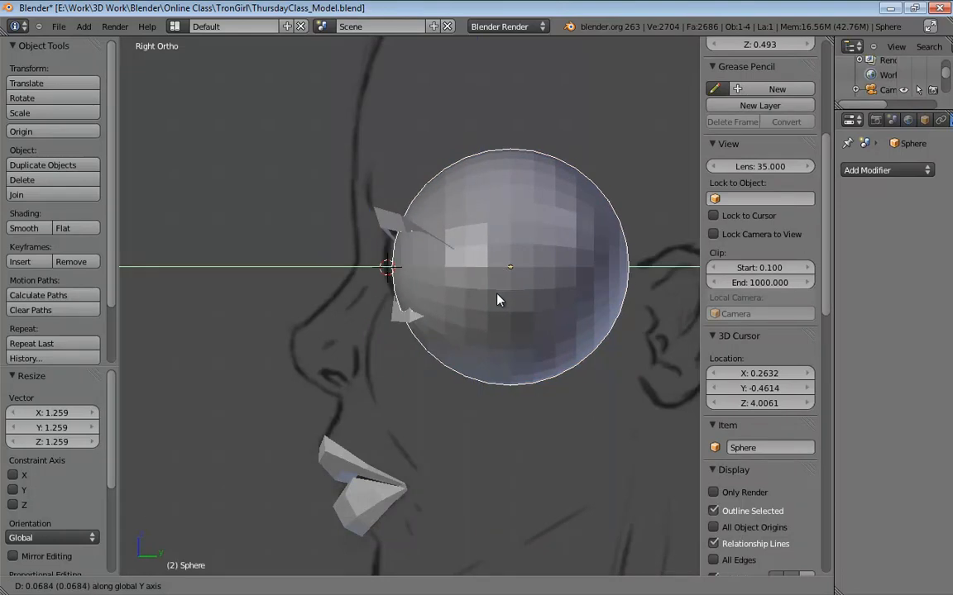
{"action": "left_click", "coordinate": [508, 306]}
{"action": "key", "text": "g"}
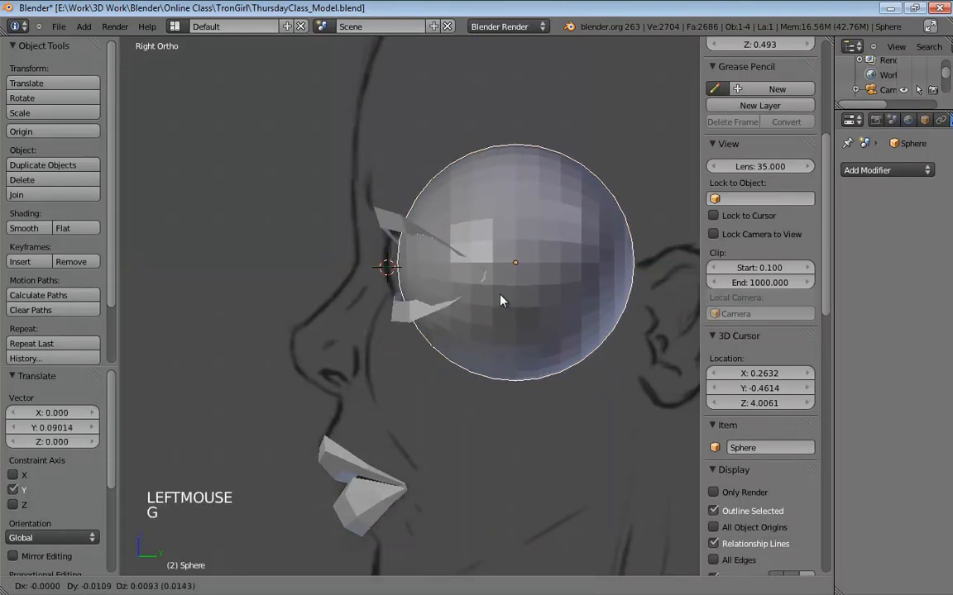
{"action": "left_click", "coordinate": [493, 300]}
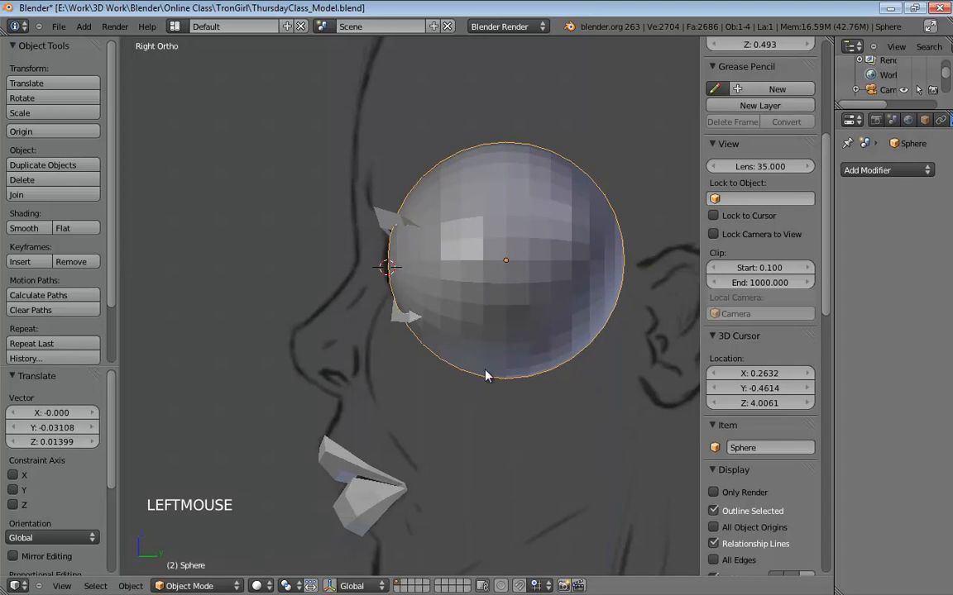
Scale the eyeball sphere down by about 0.935 and shade it smooth
{"action": "middle_click_drag", "start_coordinate": [487, 376], "coordinate": [577, 439]}
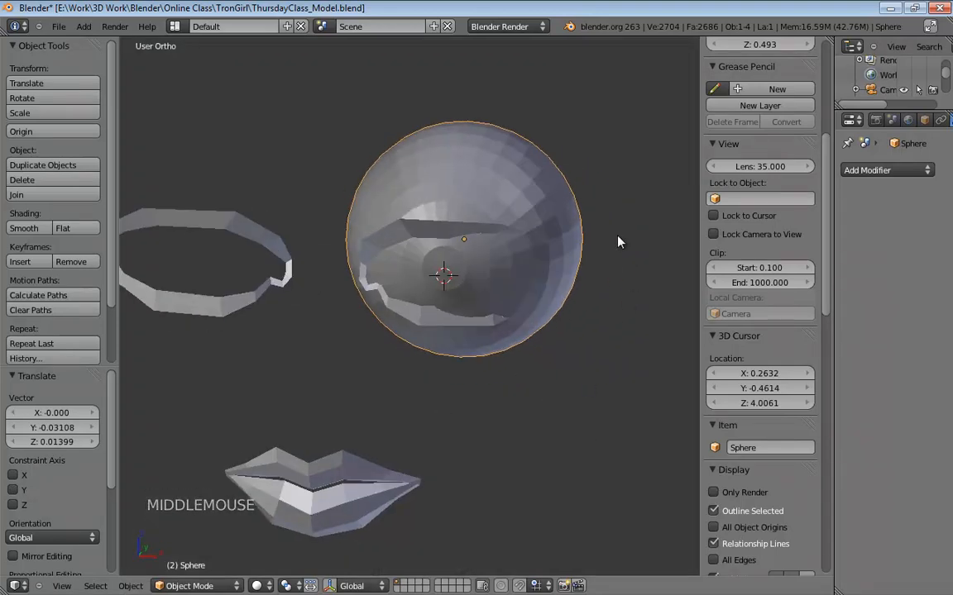
{"action": "key", "text": "s"}
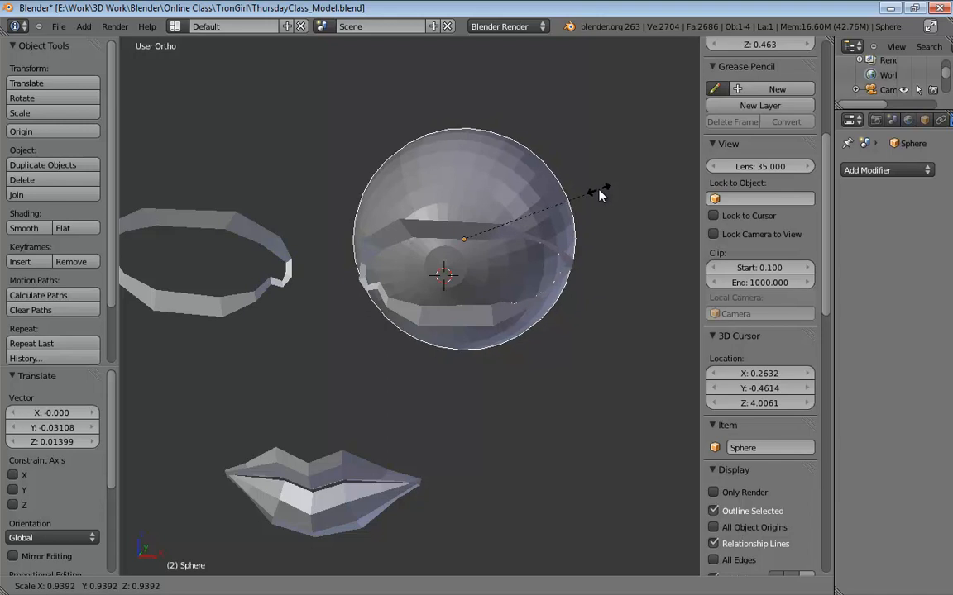
{"action": "left_click", "coordinate": [602, 201]}
{"action": "middle_click_drag", "start_coordinate": [602, 201], "coordinate": [554, 290]}
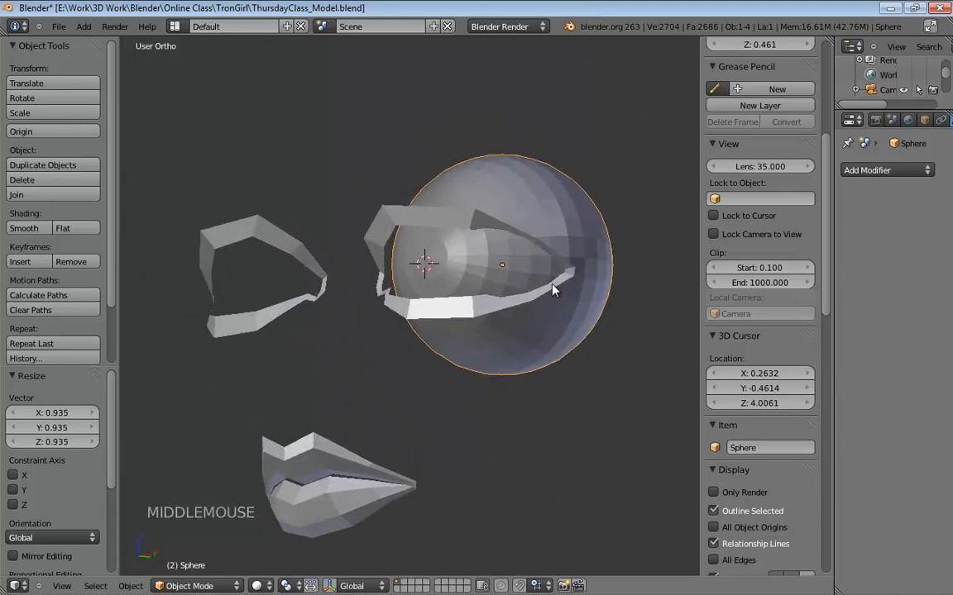
{"action": "left_click", "coordinate": [26, 229]}
{"action": "middle_click_drag", "start_coordinate": [479, 366], "coordinate": [512, 251]}
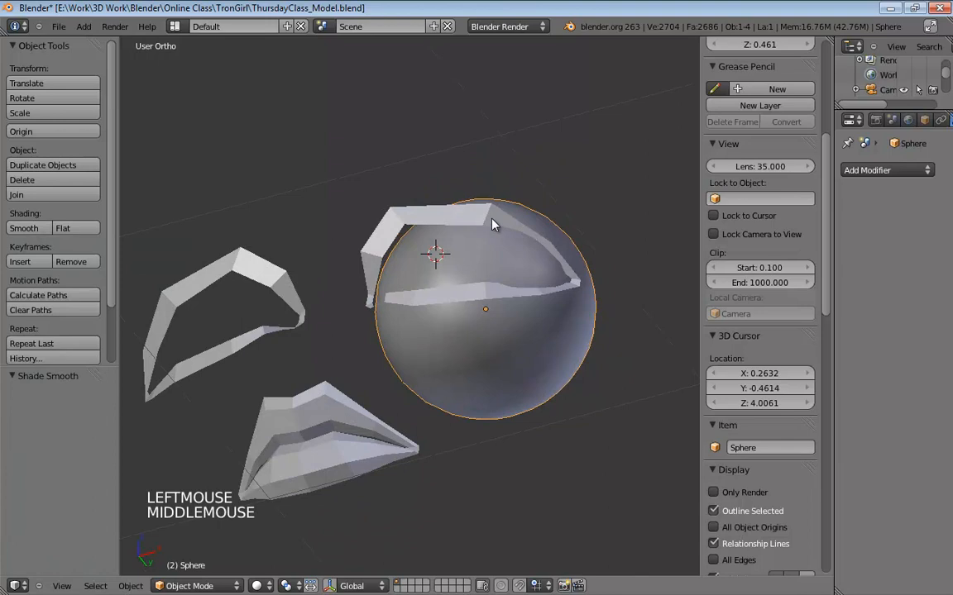
Edit the eyelid mesh and nudge the upper lid's inner-edge vertex above the middle of the eye against the eyeball
{"action": "left_click", "coordinate": [491, 291]}
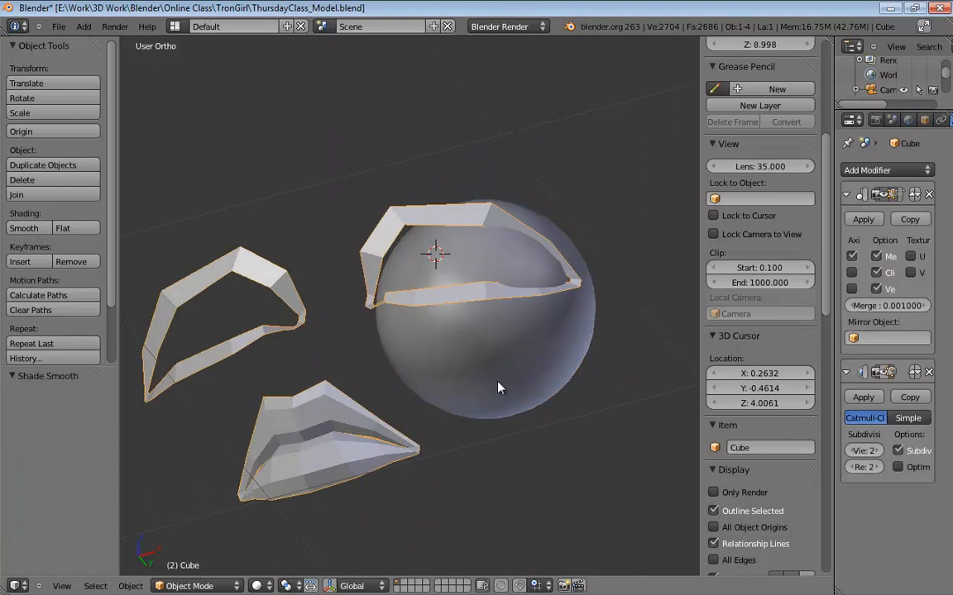
{"action": "key", "text": "Tab"}
{"action": "scroll", "coordinate": [504, 354], "scroll_direction": "up", "scroll_amount": 3}
{"action": "middle_click_drag", "start_coordinate": [502, 276], "coordinate": [366, 377], "text": "shift"}
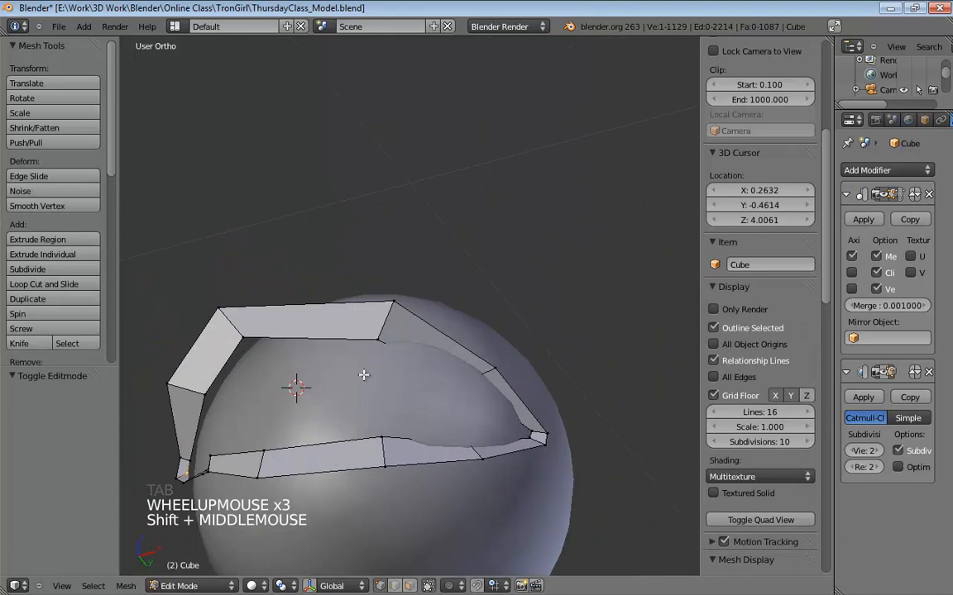
{"action": "left_click", "coordinate": [385, 333]}
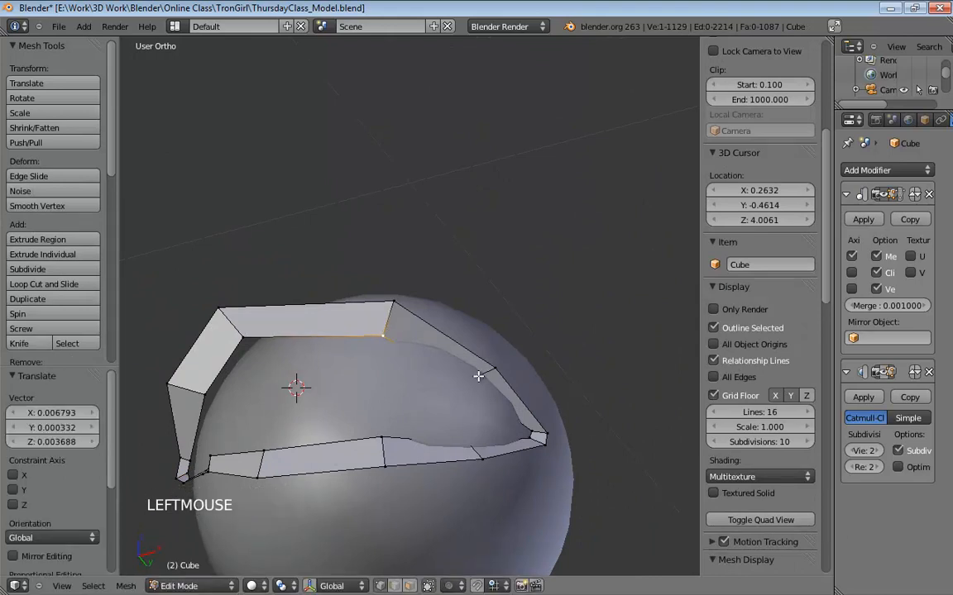
Try to move the upper lid's inner-edge vertex near the outer eye corner outward over the eyeball surface
{"action": "left_click_drag", "start_coordinate": [478, 376], "coordinate": [492, 372]}
{"action": "middle_click_drag", "start_coordinate": [492, 372], "coordinate": [547, 492]}
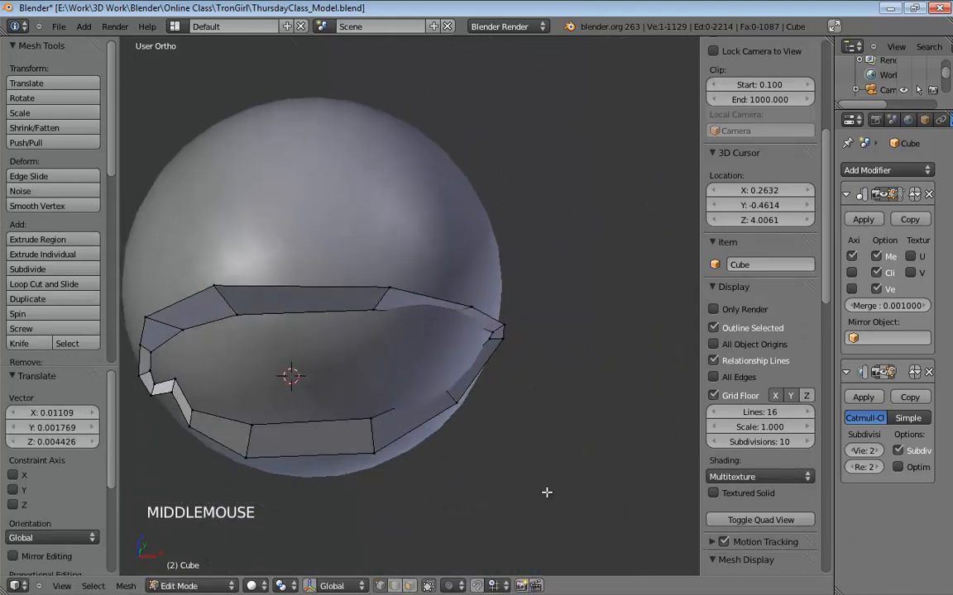
{"action": "key", "text": "ctrl+z"}
{"action": "left_click", "coordinate": [463, 321]}
{"action": "key", "text": "ctrl+z"}
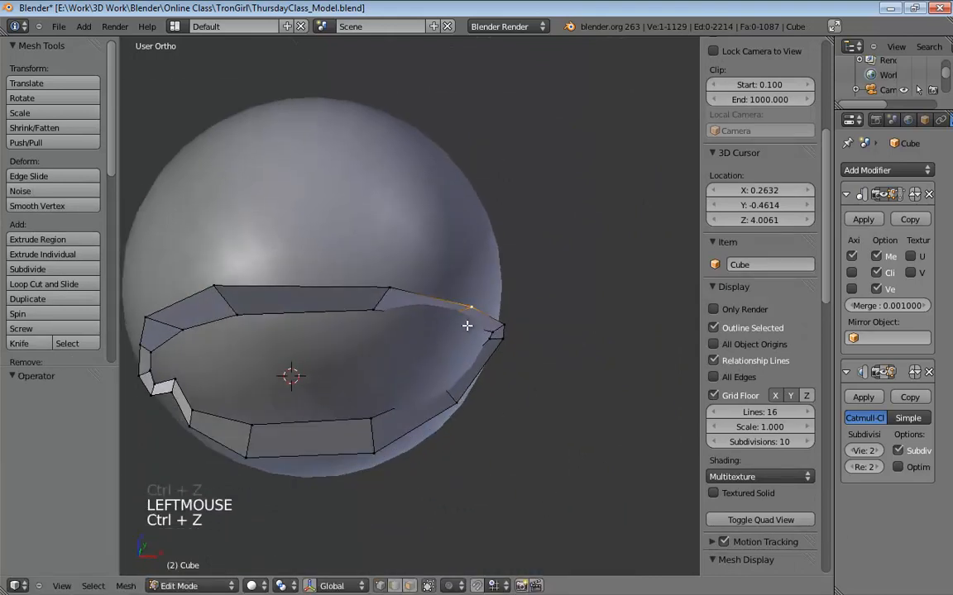
{"action": "left_click_drag", "start_coordinate": [450, 323], "coordinate": [465, 327]}
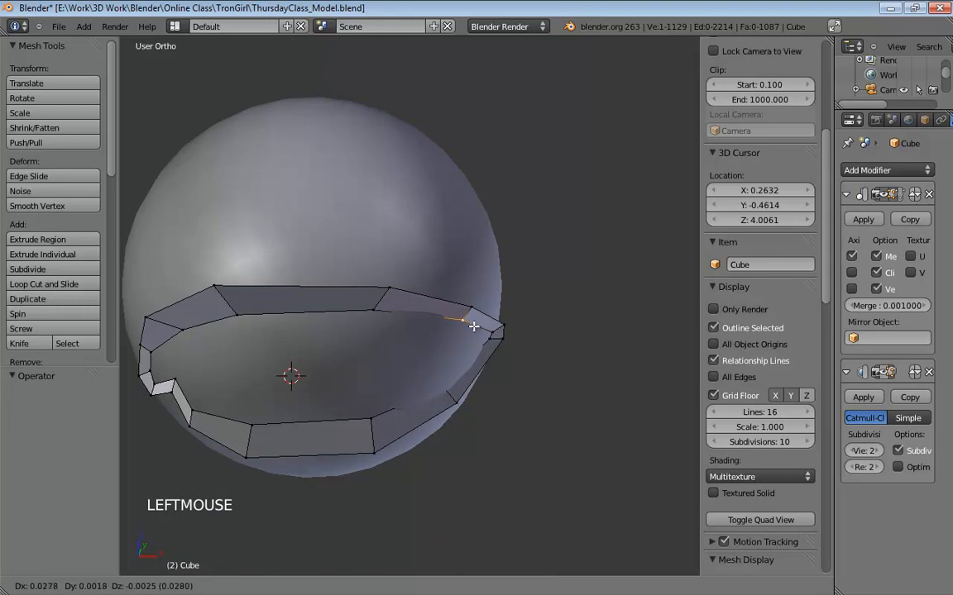
{"action": "left_click", "coordinate": [473, 326]}
{"action": "key", "text": "ctrl+z"}
{"action": "middle_click_drag", "start_coordinate": [427, 334], "coordinate": [404, 222]}
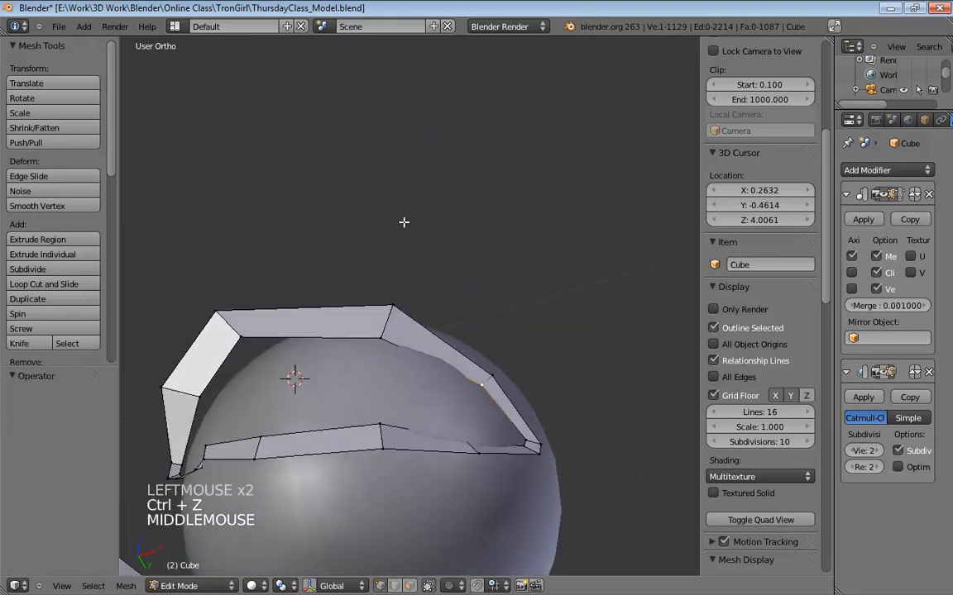
Reposition the inner-edge vertices along the upper lid so they follow the curve of the eyeball
{"action": "left_click_drag", "start_coordinate": [480, 376], "coordinate": [474, 371]}
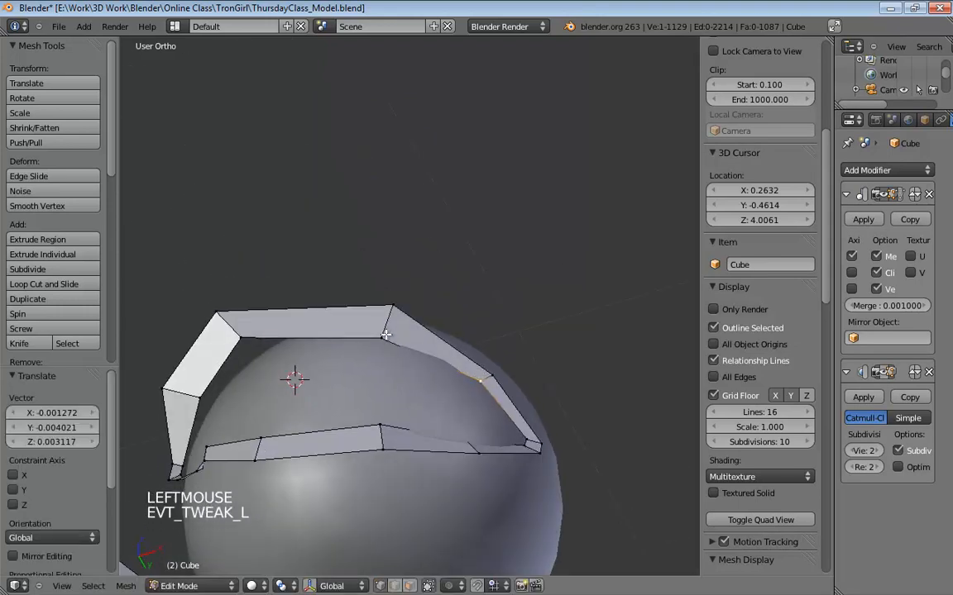
{"action": "left_click_drag", "start_coordinate": [386, 334], "coordinate": [399, 334]}
{"action": "middle_click_drag", "start_coordinate": [364, 338], "coordinate": [334, 413]}
{"action": "left_click_drag", "start_coordinate": [346, 337], "coordinate": [376, 333]}
{"action": "left_click_drag", "start_coordinate": [335, 293], "coordinate": [388, 336]}
{"action": "middle_click_drag", "start_coordinate": [398, 368], "coordinate": [455, 402]}
{"action": "scroll", "coordinate": [455, 369], "scroll_direction": "up", "scroll_amount": 3}
{"action": "left_click_drag", "start_coordinate": [414, 406], "coordinate": [428, 409]}
Move the inner-edge vertices around the tear duct and the start of the lower lid toward the eyeball surface
{"action": "middle_click_drag", "start_coordinate": [427, 398], "coordinate": [438, 269], "text": "shift"}
{"action": "middle_click_drag", "start_coordinate": [447, 339], "coordinate": [458, 383]}
{"action": "left_click", "coordinate": [377, 206]}
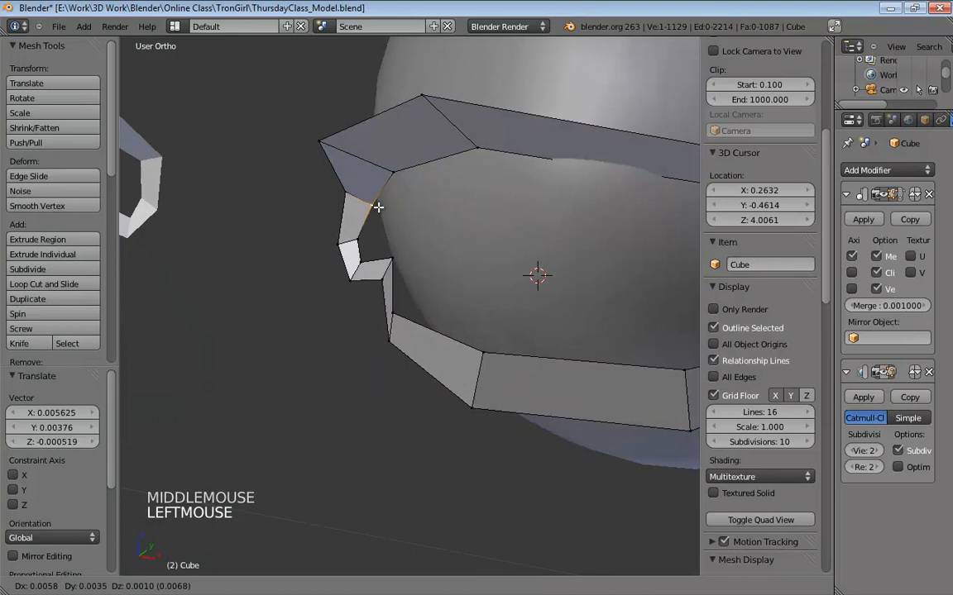
{"action": "left_click", "coordinate": [381, 229]}
{"action": "left_click", "coordinate": [368, 251]}
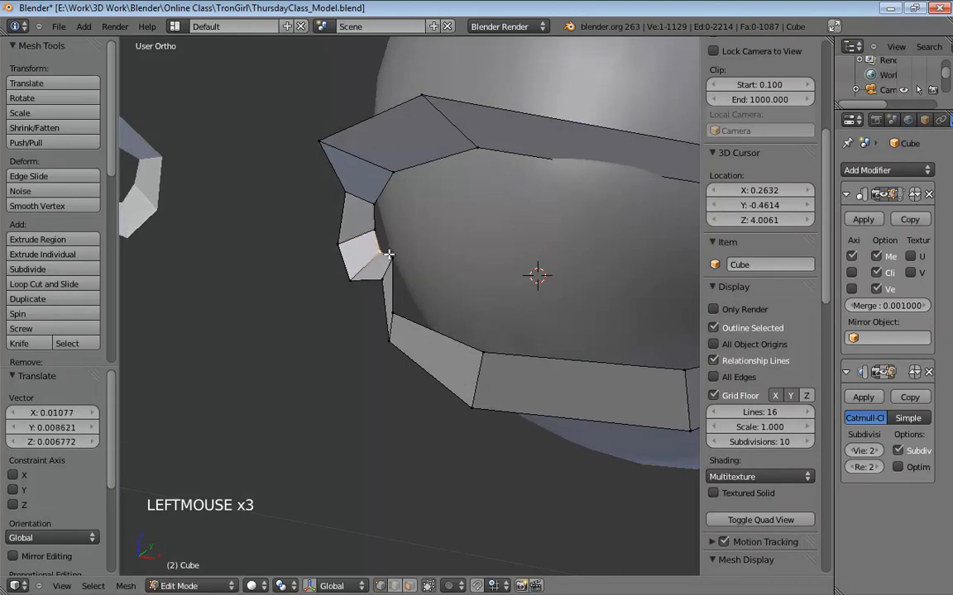
{"action": "left_click", "coordinate": [400, 258]}
{"action": "left_click", "coordinate": [409, 295]}
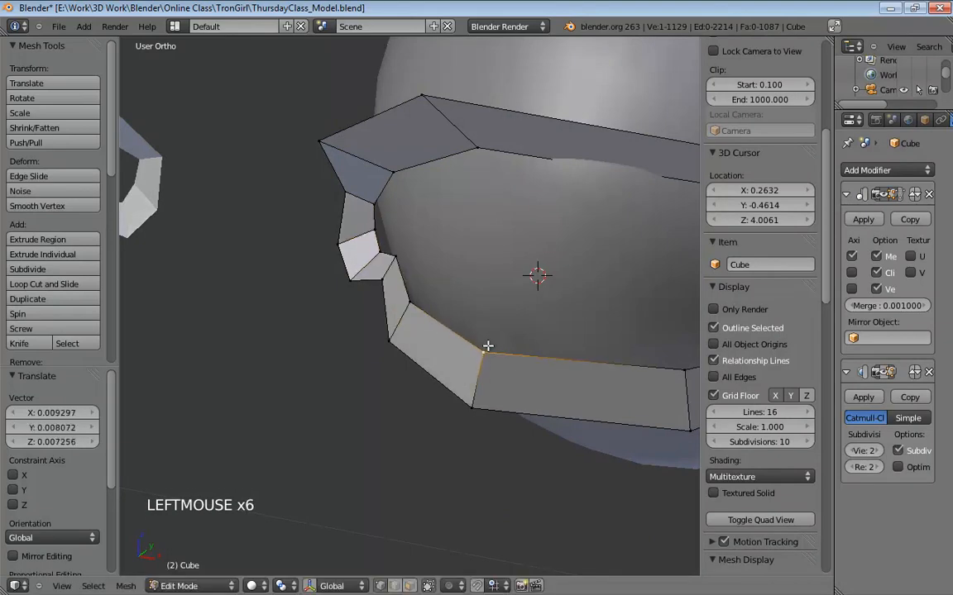
{"action": "left_click_drag", "start_coordinate": [488, 346], "coordinate": [489, 344]}
Adjust the lower lid's inner-edge vertices from the side so they sit against the eyeball
{"action": "middle_click_drag", "start_coordinate": [538, 329], "coordinate": [468, 303]}
{"action": "middle_click_drag", "start_coordinate": [613, 353], "coordinate": [416, 284], "text": "shift"}
{"action": "left_click_drag", "start_coordinate": [370, 255], "coordinate": [407, 248]}
{"action": "left_click_drag", "start_coordinate": [399, 323], "coordinate": [417, 307]}
{"action": "middle_click_drag", "start_coordinate": [540, 381], "coordinate": [442, 216], "text": "shift"}
{"action": "left_click_drag", "start_coordinate": [420, 270], "coordinate": [419, 268]}
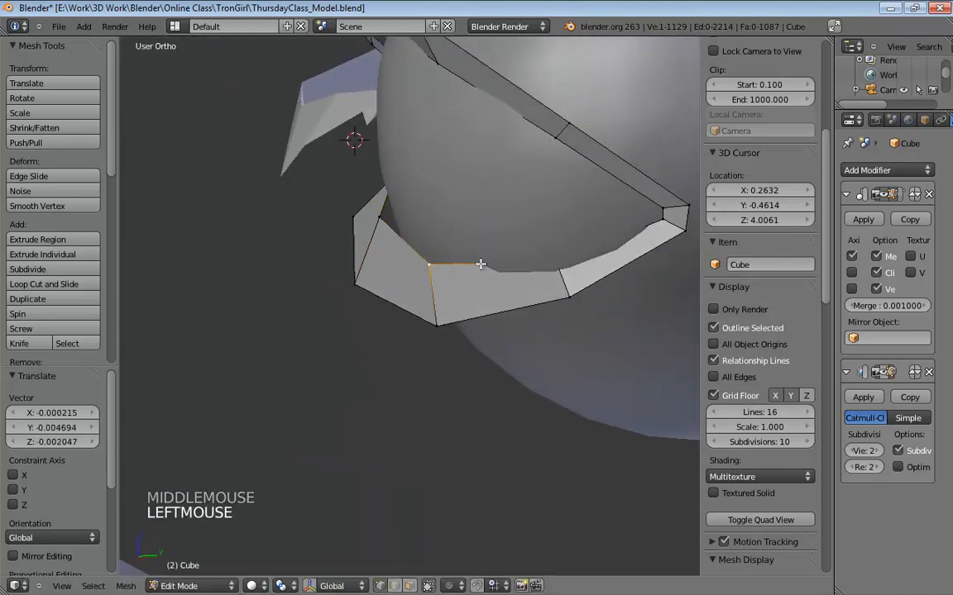
{"action": "middle_click_drag", "start_coordinate": [419, 268], "coordinate": [578, 234]}
{"action": "left_click_drag", "start_coordinate": [583, 237], "coordinate": [595, 227]}
Move the two inner-edge vertices at the outer eye corner so they fit closely around the eyeball
{"action": "middle_click_drag", "start_coordinate": [596, 228], "coordinate": [440, 291], "text": "shift"}
{"action": "left_click", "coordinate": [512, 319]}
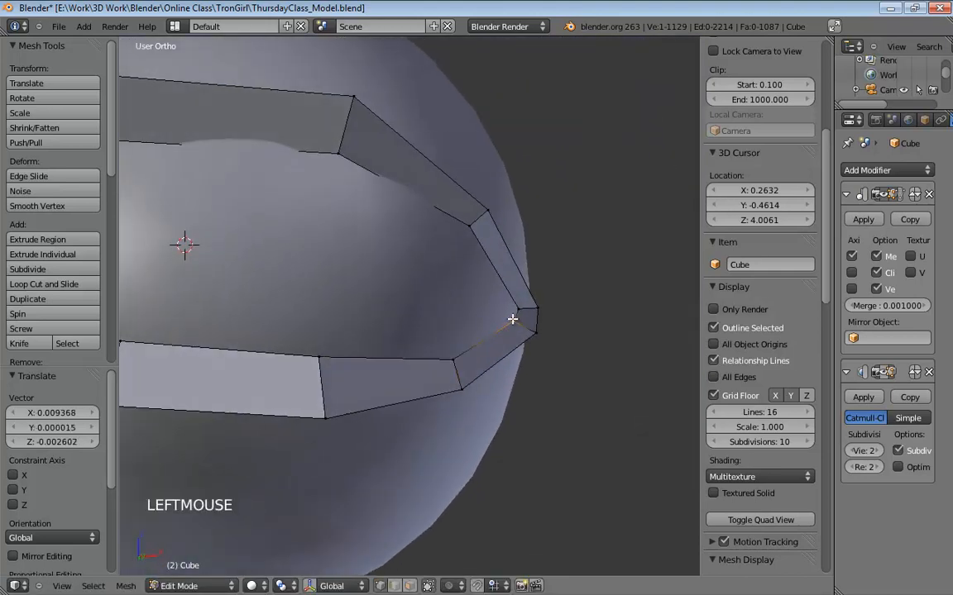
{"action": "left_click_drag", "start_coordinate": [513, 308], "coordinate": [507, 309]}
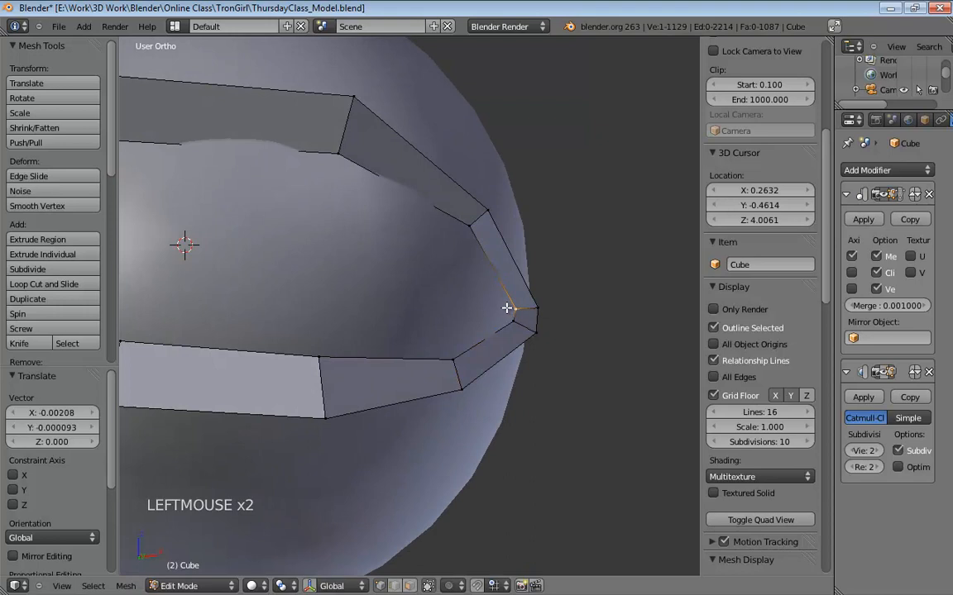
{"action": "middle_click_drag", "start_coordinate": [508, 309], "coordinate": [564, 318], "text": "shift"}
Preview the eyelids with the Subdivision Surface modifier, check their fit around the eyeball, and turn the preview off
{"action": "scroll", "coordinate": [514, 369], "scroll_direction": "down", "scroll_amount": 5}
{"action": "middle_click_drag", "start_coordinate": [488, 439], "coordinate": [452, 422], "text": "shift"}
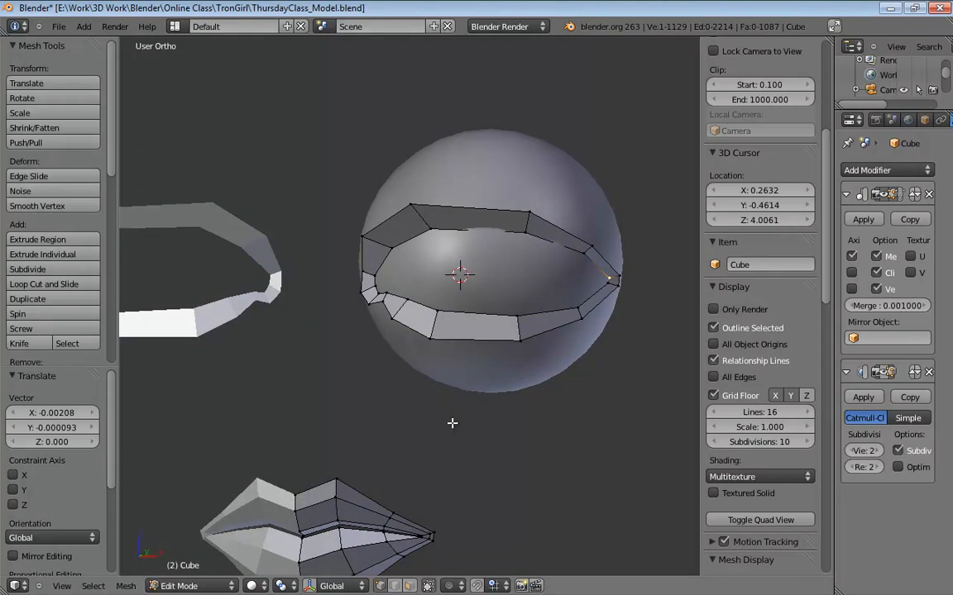
{"action": "middle_click_drag", "start_coordinate": [415, 393], "coordinate": [453, 391], "text": "shift"}
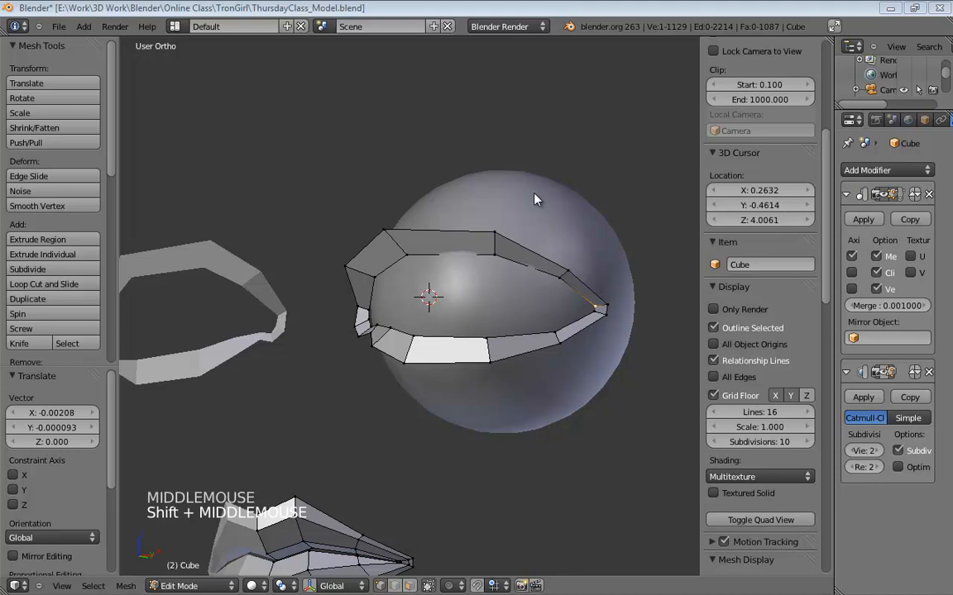
{"action": "middle_click_drag", "start_coordinate": [506, 196], "coordinate": [530, 208]}
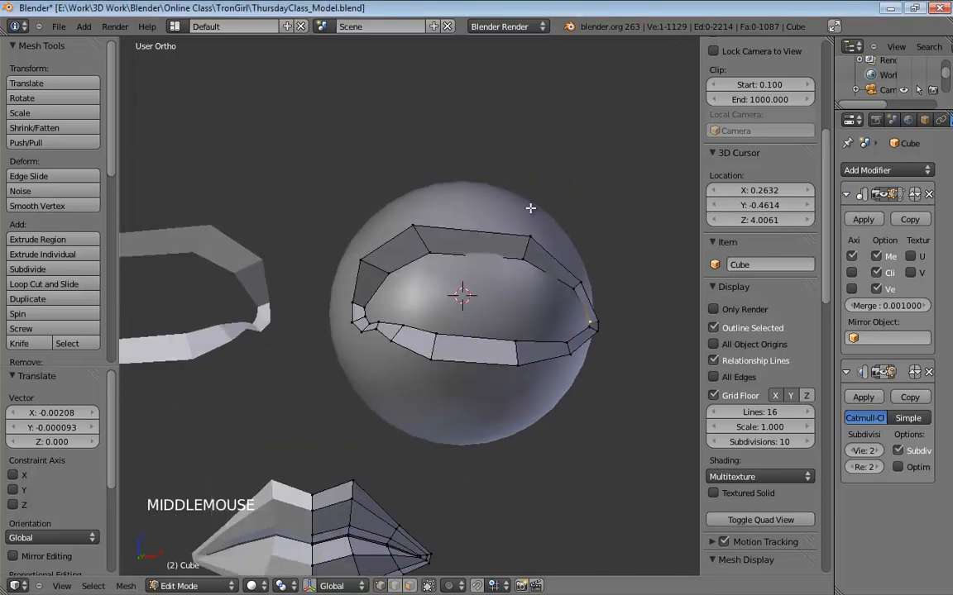
{"action": "left_click", "coordinate": [884, 375]}
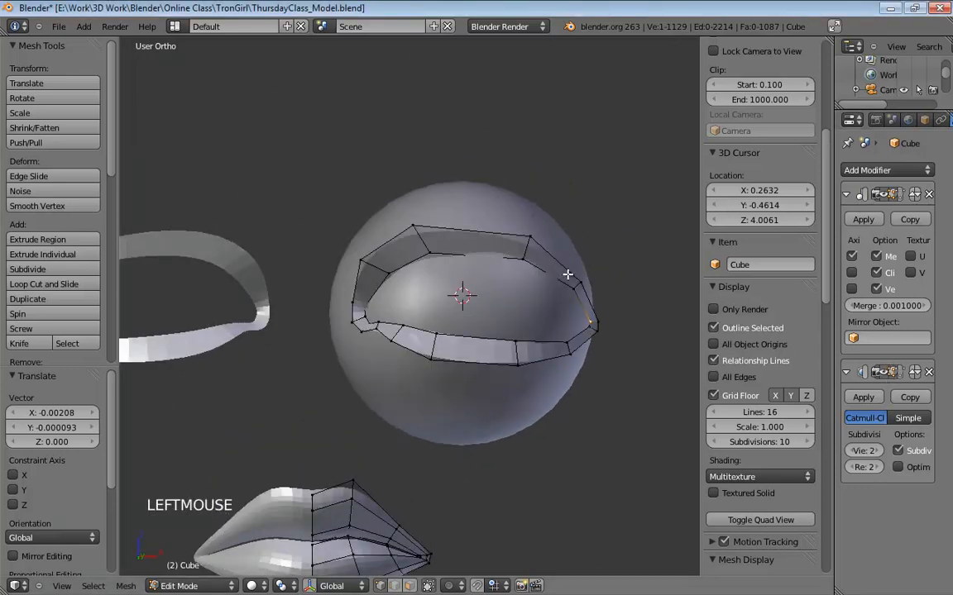
{"action": "middle_click_drag", "start_coordinate": [596, 272], "coordinate": [693, 313]}
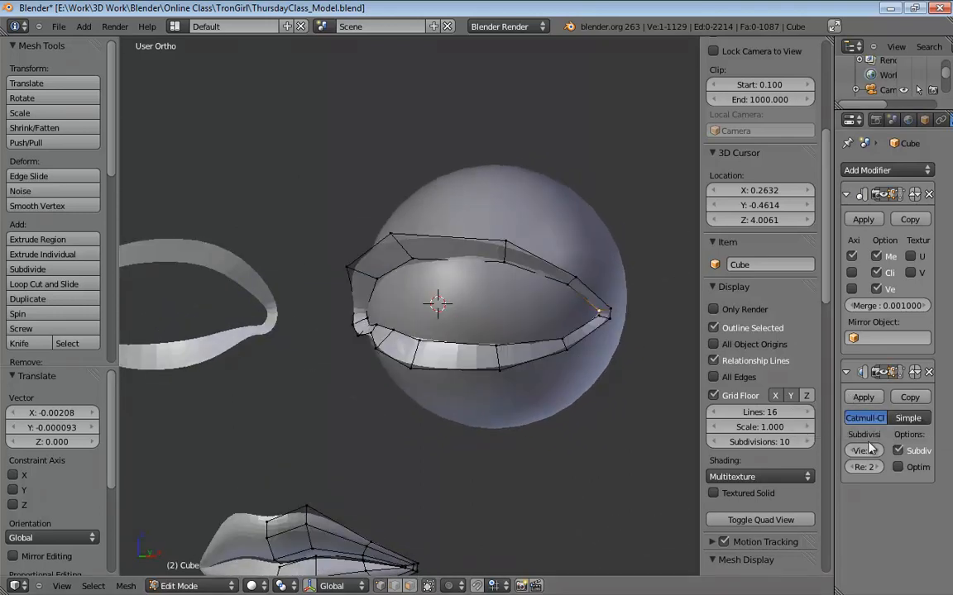
{"action": "left_click", "coordinate": [883, 374]}
Extrude the eyelid's inner edge loop about 0.031 along the Y axis toward the eyeball
{"action": "middle_click_drag", "start_coordinate": [482, 344], "coordinate": [446, 309]}
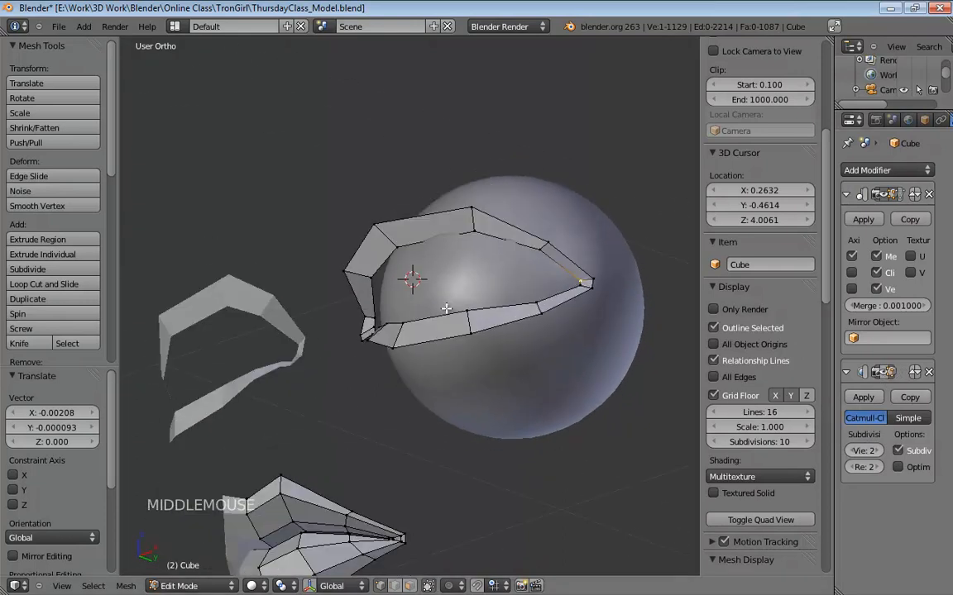
{"action": "left_click", "coordinate": [377, 269], "text": "alt"}
{"action": "middle_click_drag", "start_coordinate": [384, 269], "coordinate": [392, 373]}
{"action": "key", "text": "e"}
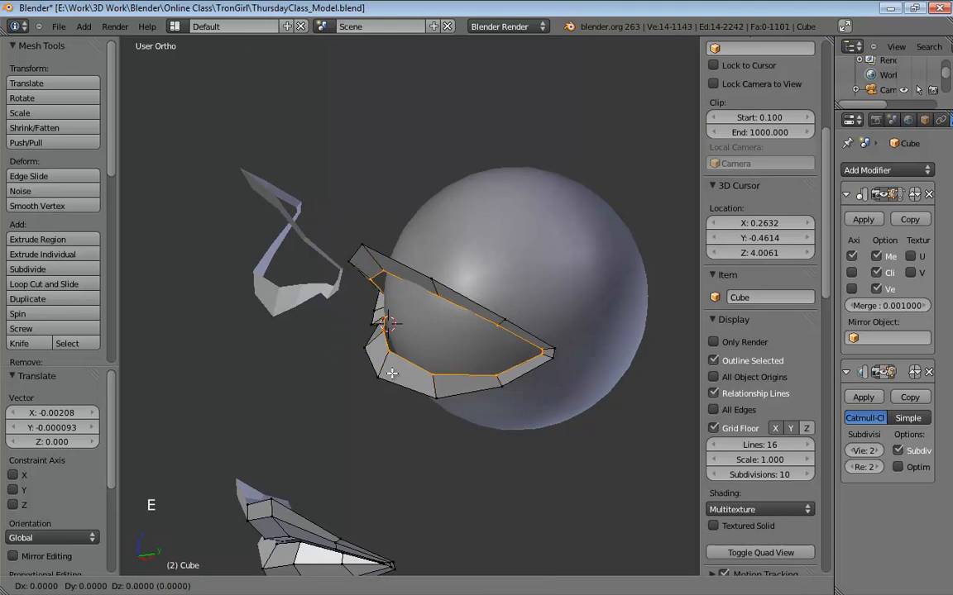
{"action": "key", "text": "y"}
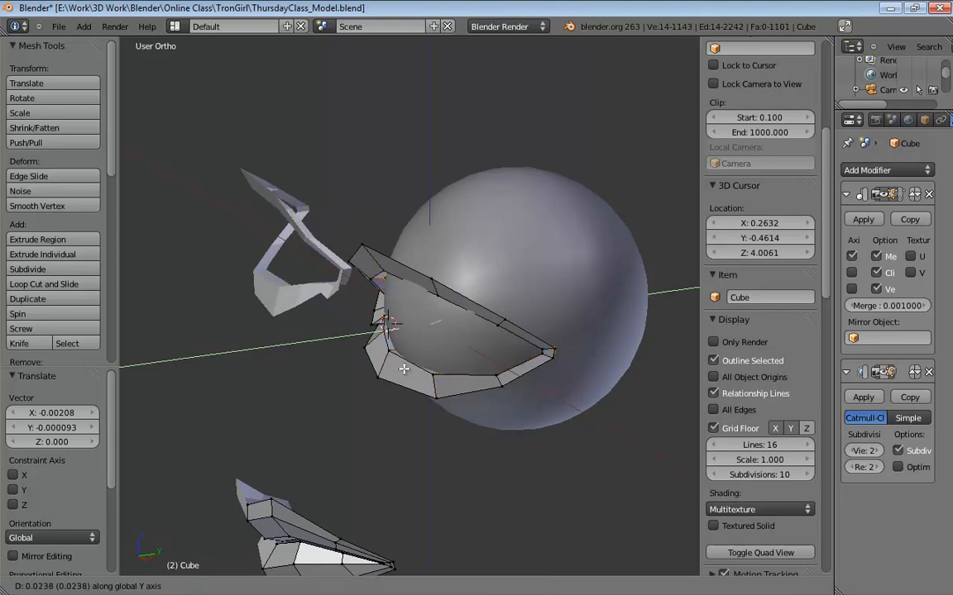
{"action": "left_click", "coordinate": [407, 367]}
Move the upper lid's inner-rim vertices slightly up and outward so the lid fits around the eyeball surface
{"action": "middle_click_drag", "start_coordinate": [407, 367], "coordinate": [521, 257]}
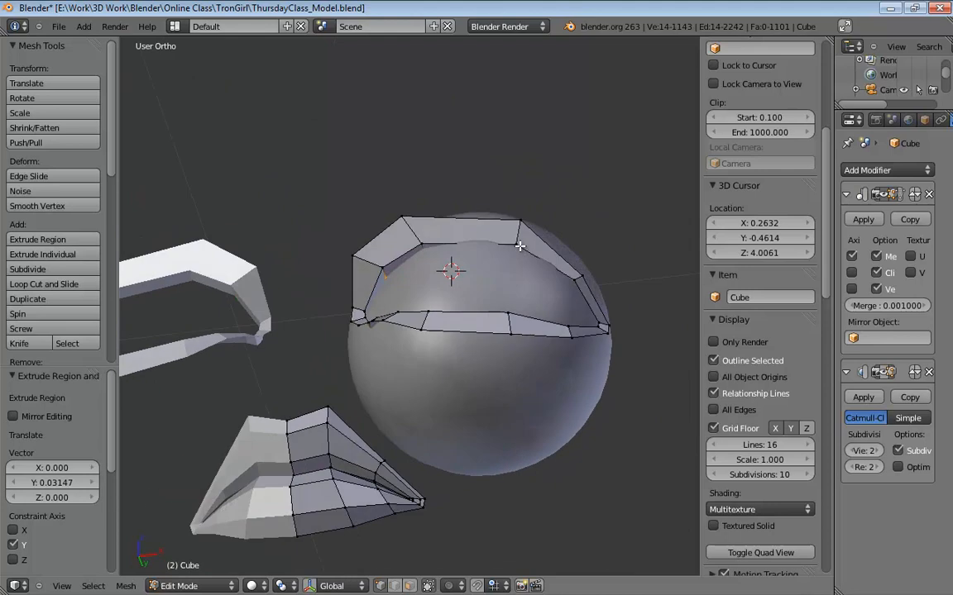
{"action": "left_click_drag", "start_coordinate": [519, 245], "coordinate": [523, 231]}
{"action": "left_click_drag", "start_coordinate": [427, 237], "coordinate": [425, 231]}
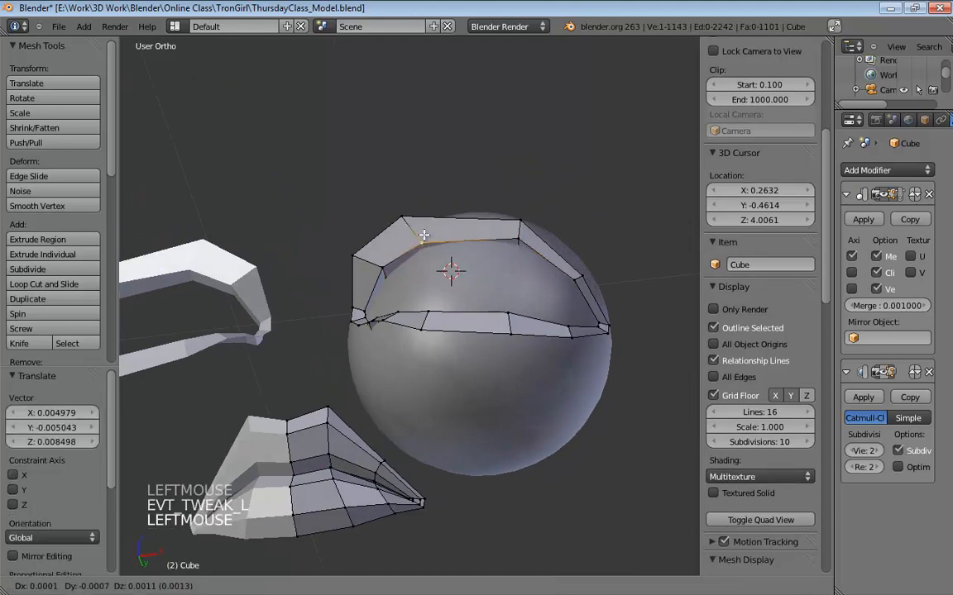
{"action": "left_click_drag", "start_coordinate": [575, 282], "coordinate": [580, 272]}
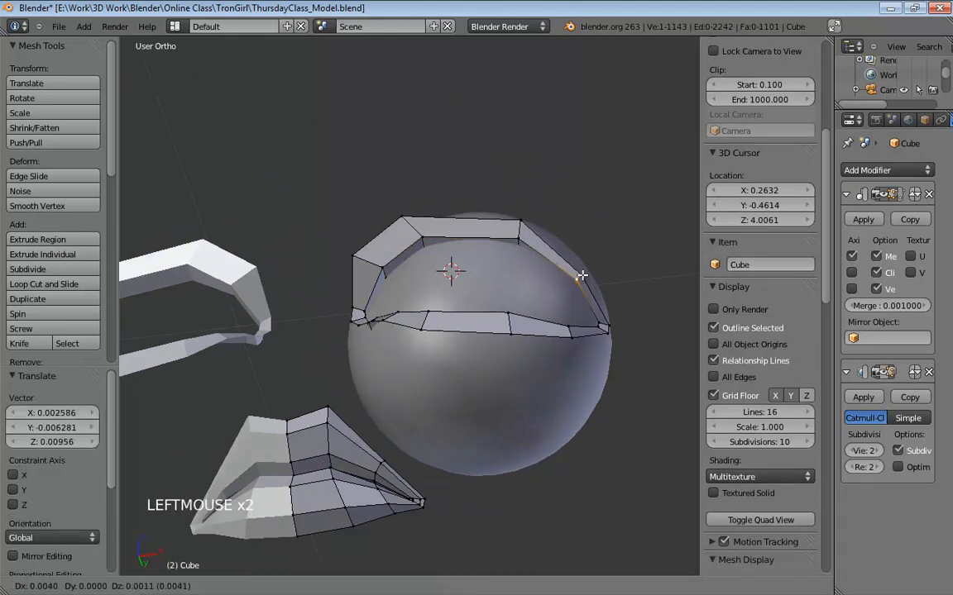
{"action": "middle_click_drag", "start_coordinate": [580, 273], "coordinate": [576, 383]}
{"action": "middle_click_drag", "start_coordinate": [482, 395], "coordinate": [420, 307]}
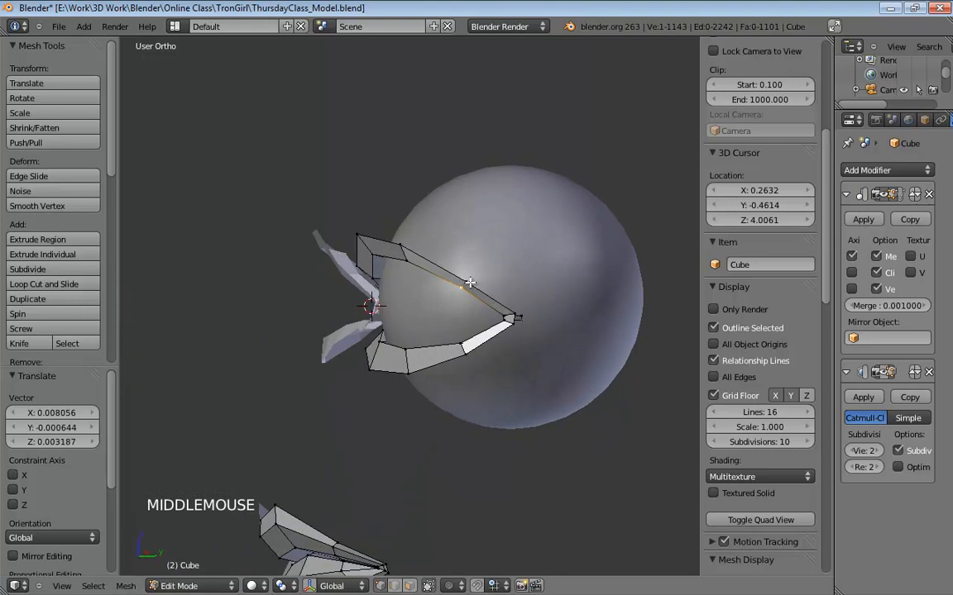
{"action": "left_click", "coordinate": [423, 253]}
Adjust the lower lid's inner-rim vertices, from the outer eye corner to near the tear duct, against the eyeball
{"action": "middle_click_drag", "start_coordinate": [430, 245], "coordinate": [465, 336]}
{"action": "scroll", "coordinate": [463, 340], "scroll_direction": "up", "scroll_amount": 3}
{"action": "left_click", "coordinate": [481, 335]}
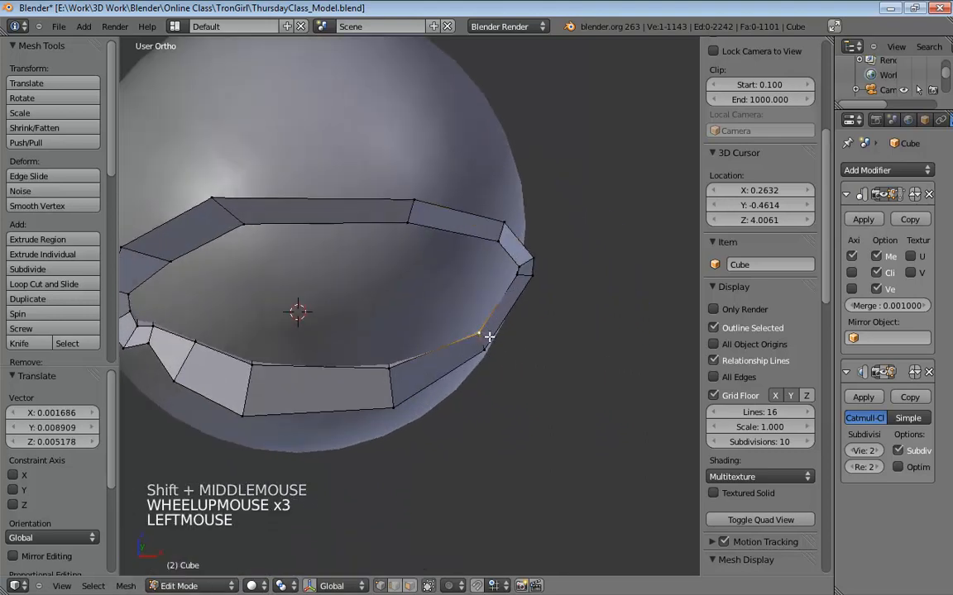
{"action": "mouse_move", "coordinate": [520, 282]}
{"action": "left_mouse_down"}
{"action": "mouse_move", "coordinate": [532, 265]}
{"action": "mouse_move", "coordinate": [531, 276]}
{"action": "left_mouse_up"}
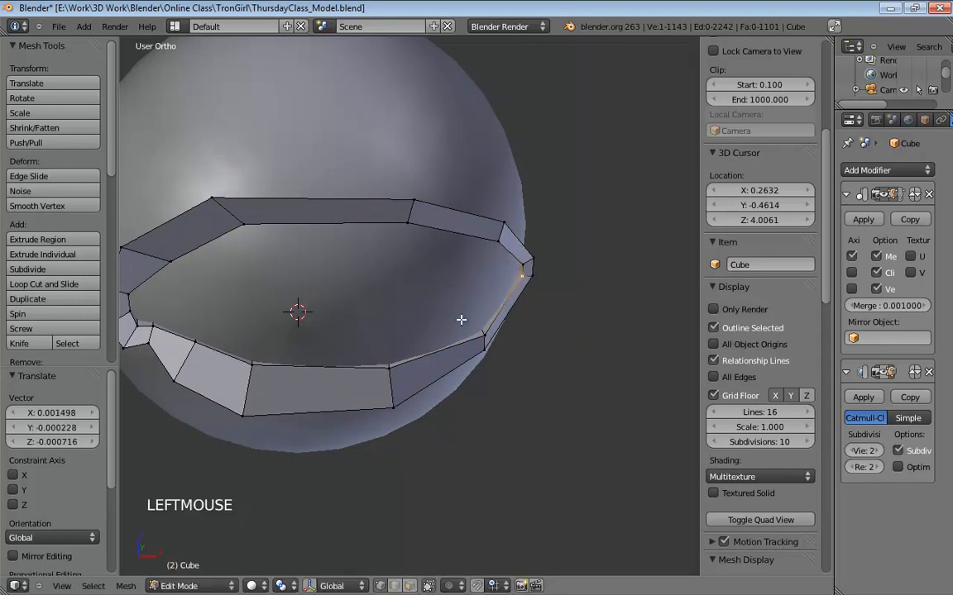
{"action": "middle_click_drag", "start_coordinate": [462, 320], "coordinate": [304, 325]}
{"action": "left_click", "coordinate": [265, 274]}
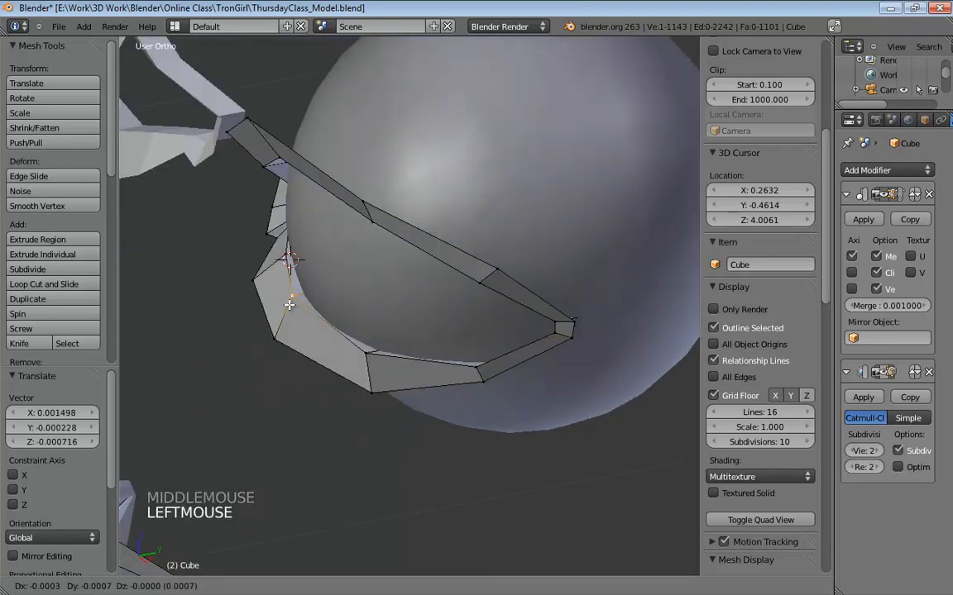
Pull the extruded back-edge vertices of the outer lower lid inward toward the eye opening
{"action": "middle_click_drag", "start_coordinate": [266, 272], "coordinate": [174, 285]}
{"action": "scroll", "coordinate": [196, 361], "scroll_direction": "up", "scroll_amount": 9}
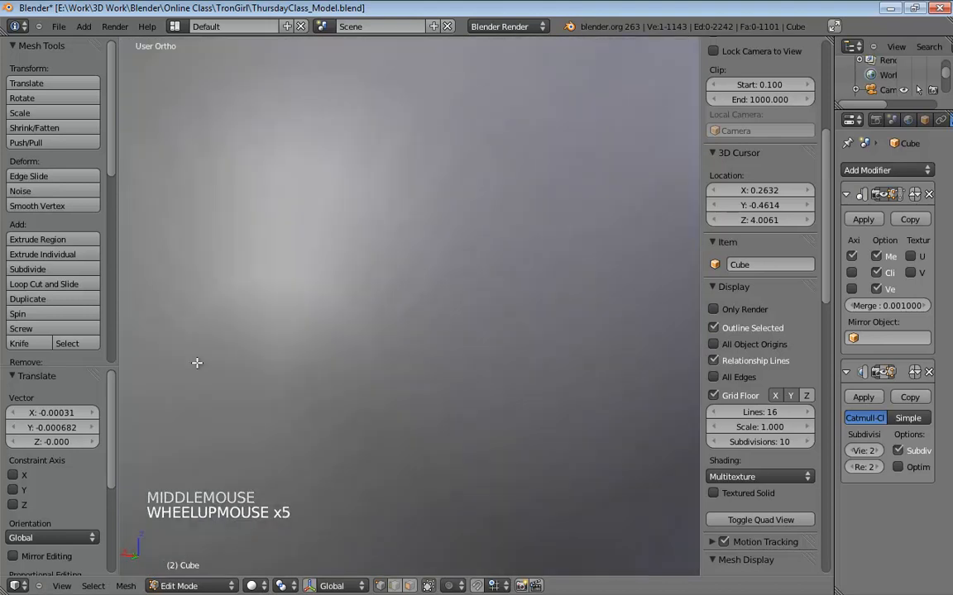
{"action": "scroll", "coordinate": [317, 433], "scroll_direction": "up", "scroll_amount": 9}
{"action": "scroll", "coordinate": [320, 436], "scroll_direction": "down", "scroll_amount": 17}
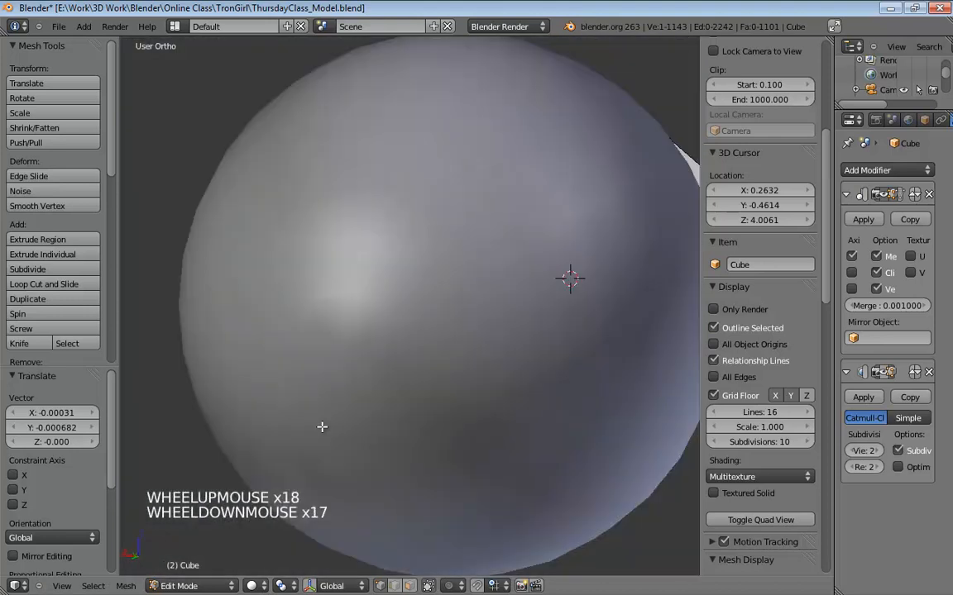
{"action": "scroll", "coordinate": [322, 427], "scroll_direction": "down", "scroll_amount": 1}
{"action": "middle_click_drag", "start_coordinate": [322, 427], "coordinate": [615, 397]}
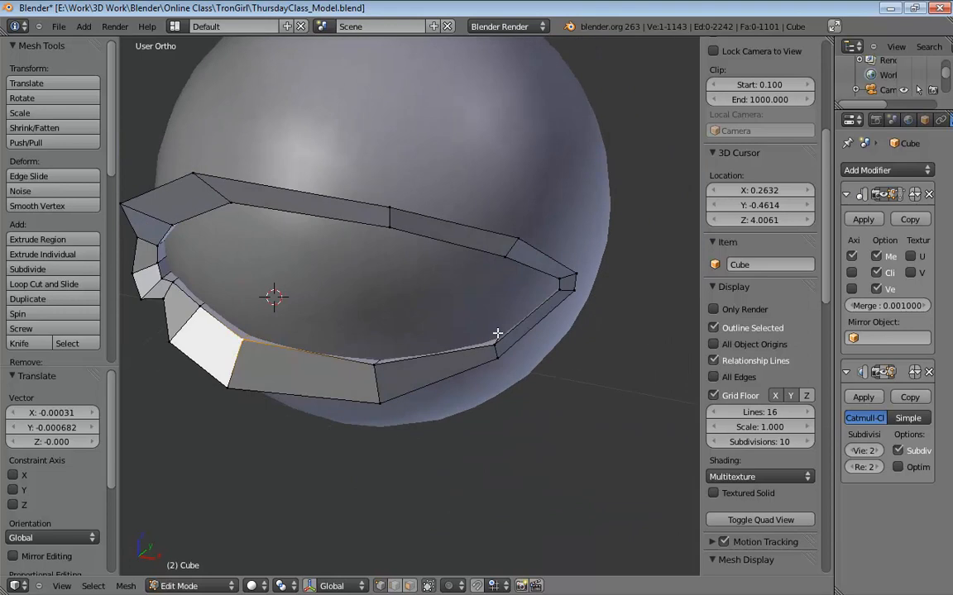
{"action": "left_click_drag", "start_coordinate": [497, 333], "coordinate": [490, 332]}
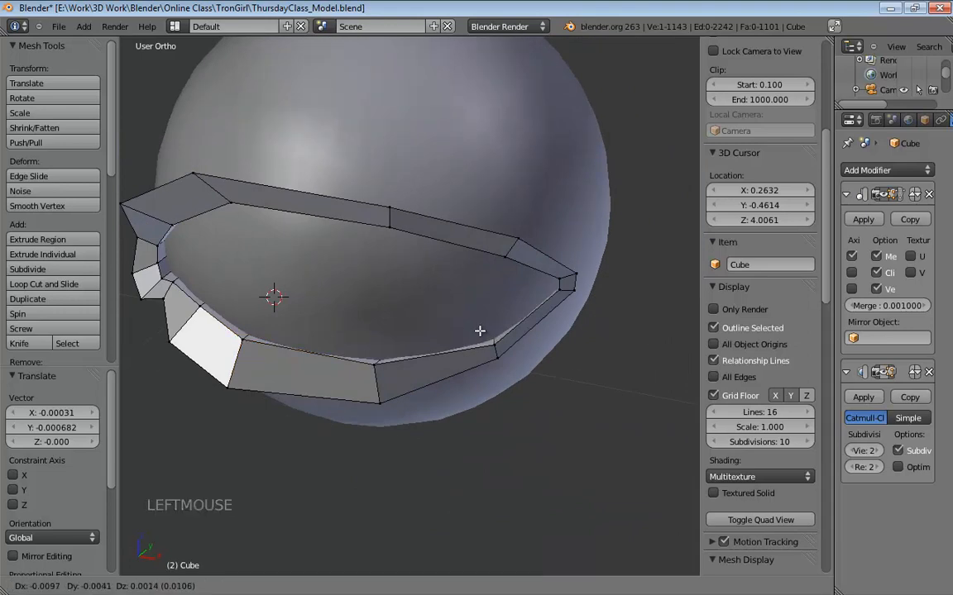
{"action": "middle_click_drag", "start_coordinate": [480, 331], "coordinate": [524, 295]}
{"action": "left_click_drag", "start_coordinate": [524, 295], "coordinate": [510, 300]}
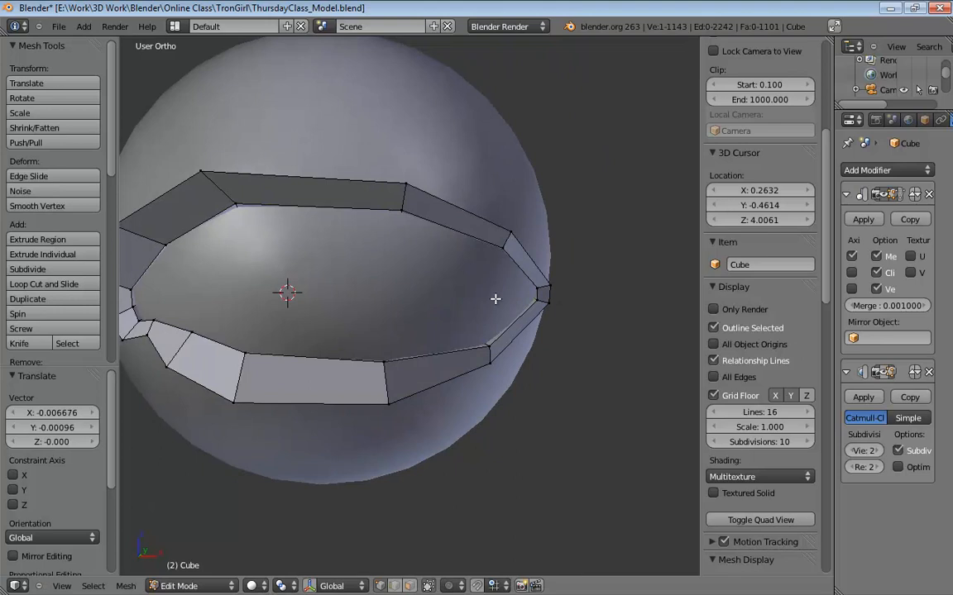
Hide the eyeball sphere and return to editing the eyelid mesh
{"action": "key", "text": "Tab"}
{"action": "left_click", "coordinate": [433, 295]}
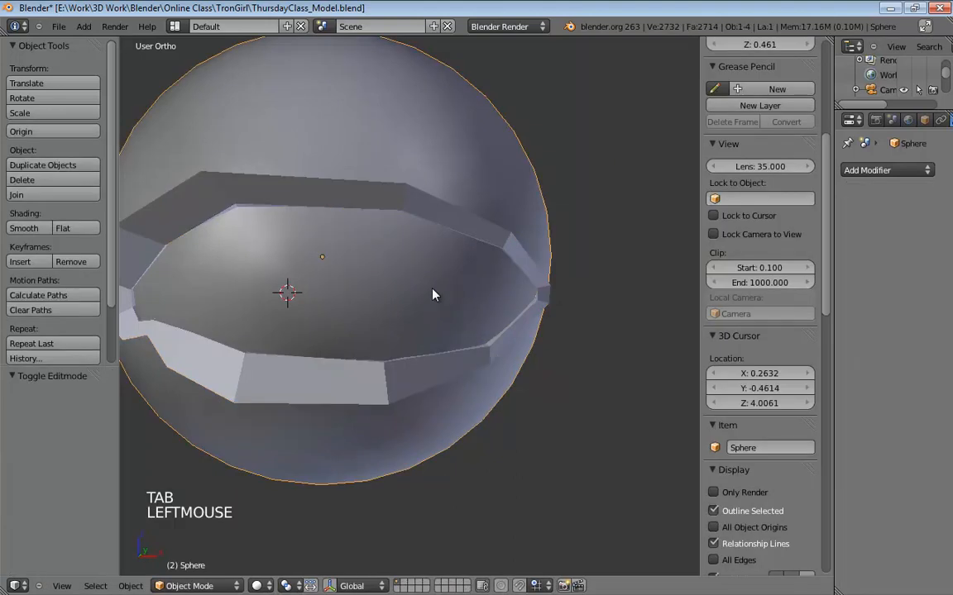
{"action": "key", "text": "h"}
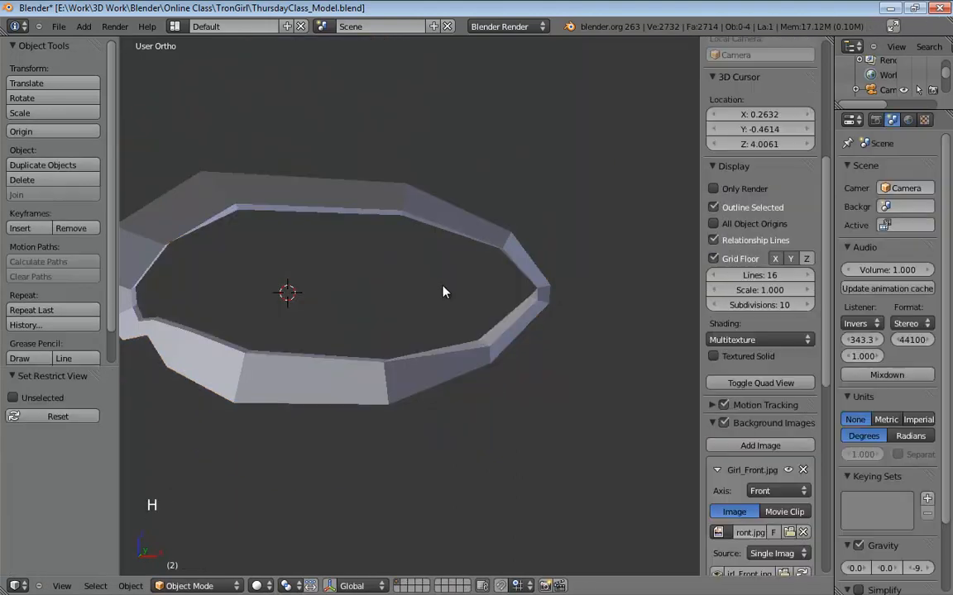
{"action": "middle_click_drag", "start_coordinate": [447, 289], "coordinate": [472, 260]}
{"action": "left_click", "coordinate": [498, 277]}
{"action": "key", "text": "Tab"}
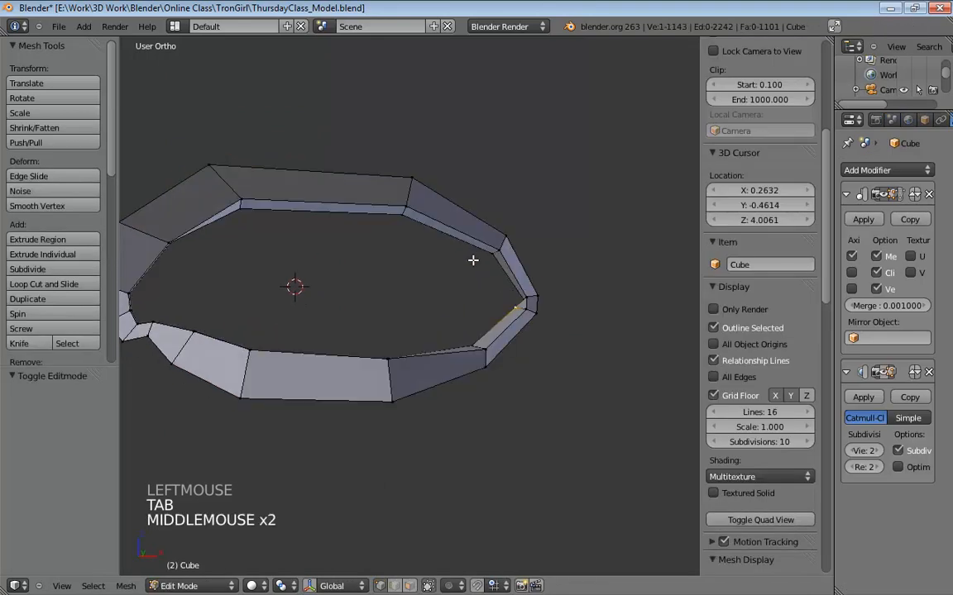
Move the back-edge vertices at the outer eye corner and adjoining upper lid inward to even out the lid thickness
{"action": "scroll", "coordinate": [461, 287], "scroll_direction": "up", "scroll_amount": 3}
{"action": "middle_click_drag", "start_coordinate": [527, 296], "coordinate": [339, 309]}
{"action": "scroll", "coordinate": [429, 291], "scroll_direction": "up", "scroll_amount": 1}
{"action": "left_click", "coordinate": [506, 300]}
{"action": "scroll", "coordinate": [506, 299], "scroll_direction": "up", "scroll_amount": 1}
{"action": "key", "text": "g"}
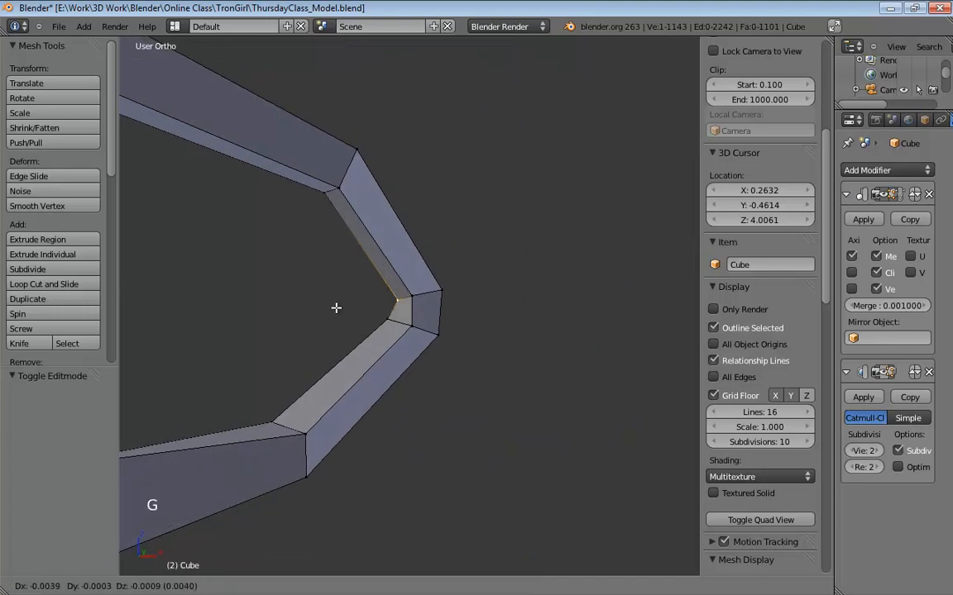
{"action": "left_click", "coordinate": [322, 305]}
{"action": "left_click", "coordinate": [372, 314]}
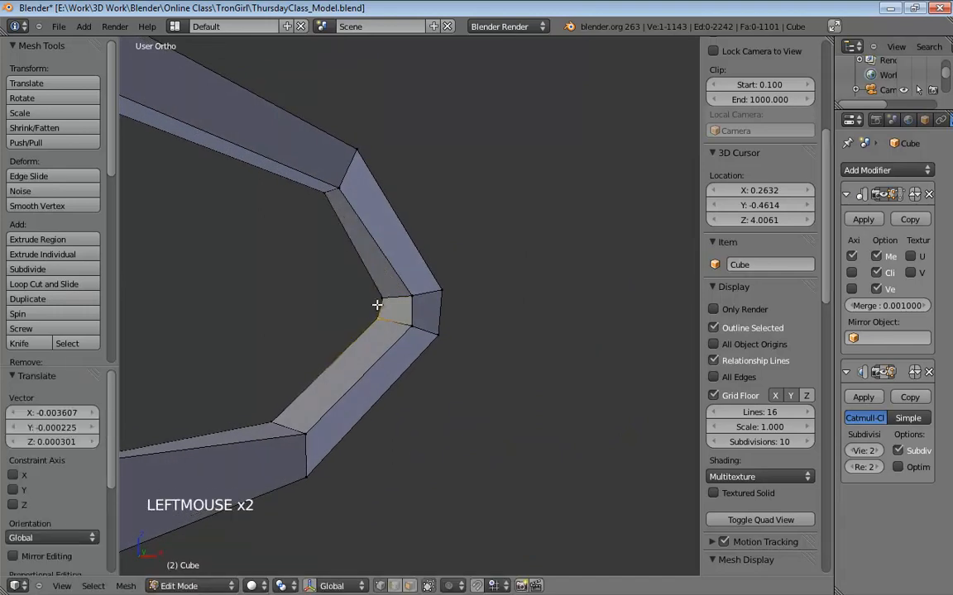
{"action": "left_click", "coordinate": [314, 203]}
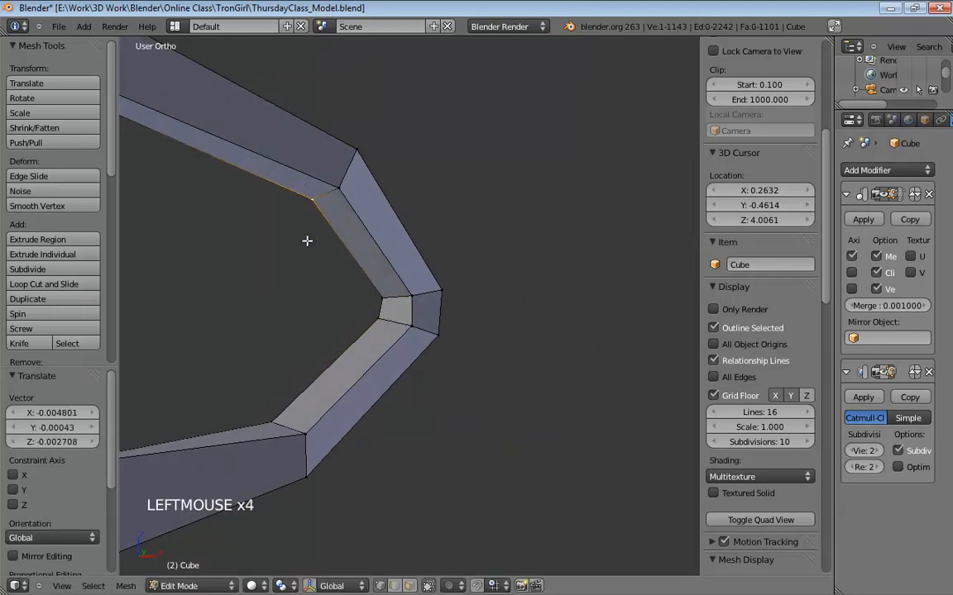
Adjust the extruded back-edge vertex on the upper lid above the inner eye corner
{"action": "middle_click_drag", "start_coordinate": [308, 240], "coordinate": [542, 410], "text": "shift"}
{"action": "middle_click_drag", "start_coordinate": [374, 344], "coordinate": [476, 384], "text": "shift"}
{"action": "scroll", "coordinate": [477, 384], "scroll_direction": "down", "scroll_amount": 6}
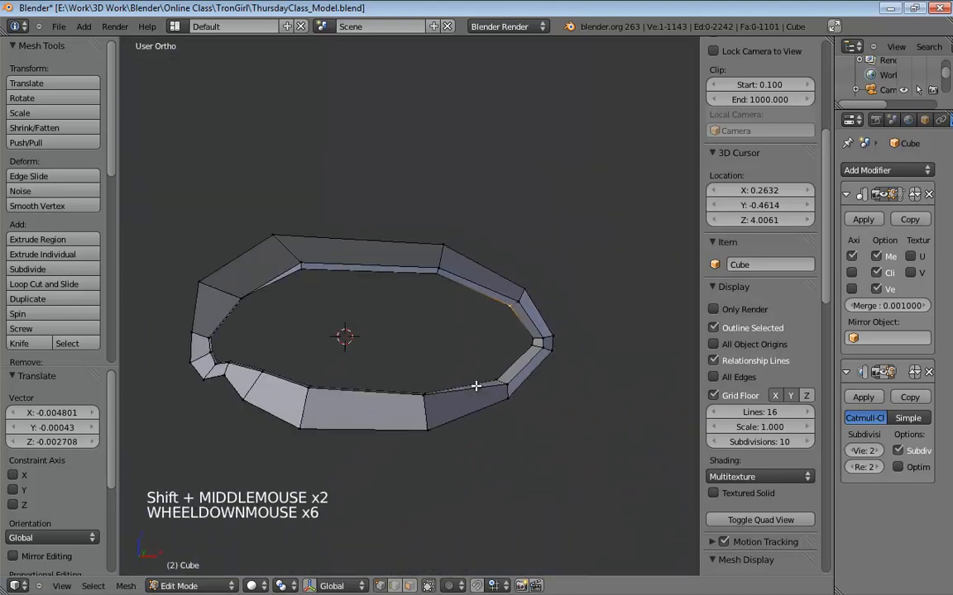
{"action": "middle_click_drag", "start_coordinate": [271, 332], "coordinate": [217, 314]}
{"action": "scroll", "coordinate": [279, 342], "scroll_direction": "up", "scroll_amount": 2}
{"action": "middle_click_drag", "start_coordinate": [279, 343], "coordinate": [353, 330], "text": "shift"}
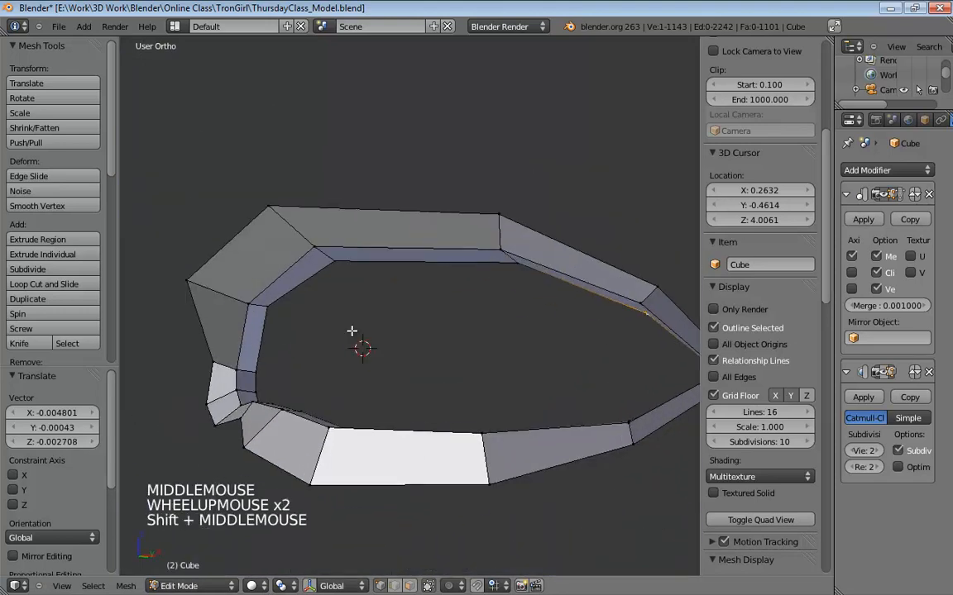
{"action": "scroll", "coordinate": [410, 359], "scroll_direction": "up", "scroll_amount": 4}
{"action": "middle_click_drag", "start_coordinate": [409, 358], "coordinate": [500, 347], "text": "shift"}
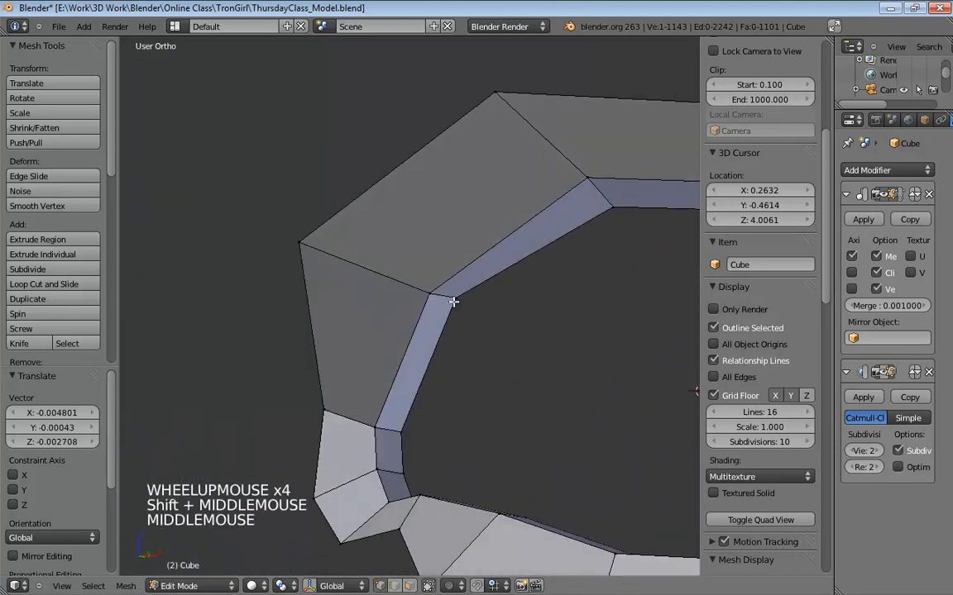
{"action": "left_click", "coordinate": [464, 311]}
{"action": "left_click_drag", "start_coordinate": [464, 311], "coordinate": [465, 314]}
Move the back-edge vertices around the tear duct and the start of the lower lid inward to form the rim thickness
{"action": "middle_click_drag", "start_coordinate": [495, 393], "coordinate": [492, 347], "text": "shift"}
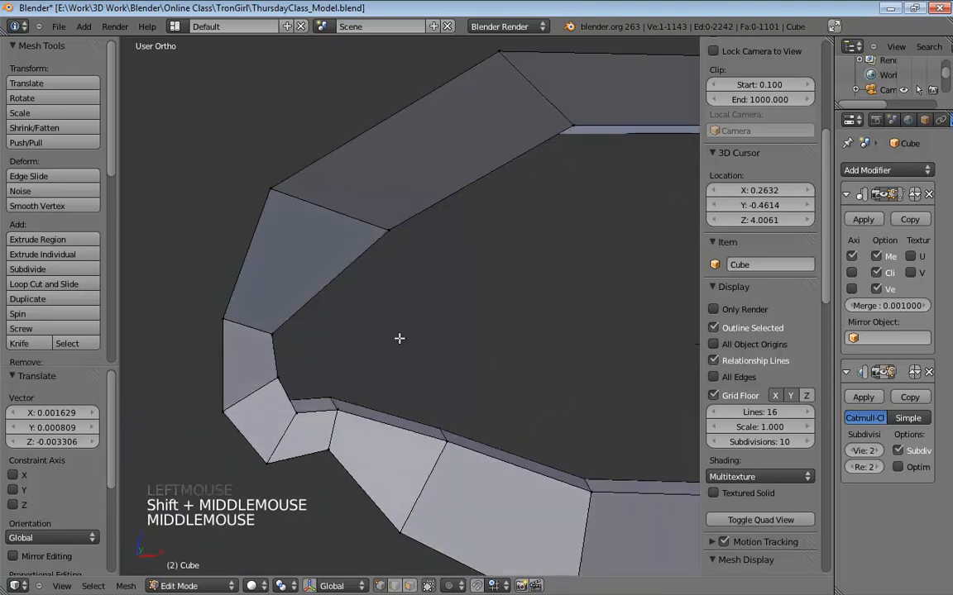
{"action": "middle_click_drag", "start_coordinate": [373, 342], "coordinate": [371, 360]}
{"action": "left_click_drag", "start_coordinate": [378, 362], "coordinate": [389, 365]}
{"action": "left_click_drag", "start_coordinate": [369, 406], "coordinate": [389, 402]}
{"action": "middle_click_drag", "start_coordinate": [401, 403], "coordinate": [314, 377]}
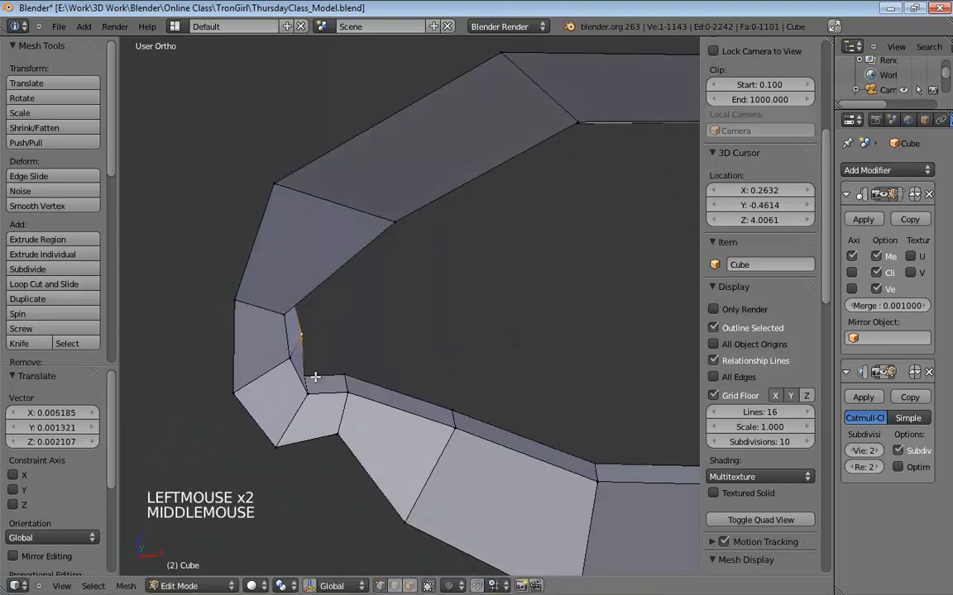
{"action": "left_click", "coordinate": [327, 362]}
{"action": "mouse_move", "coordinate": [331, 358]}
{"action": "left_mouse_down"}
{"action": "mouse_move", "coordinate": [352, 361]}
{"action": "mouse_move", "coordinate": [334, 360]}
{"action": "left_mouse_up"}
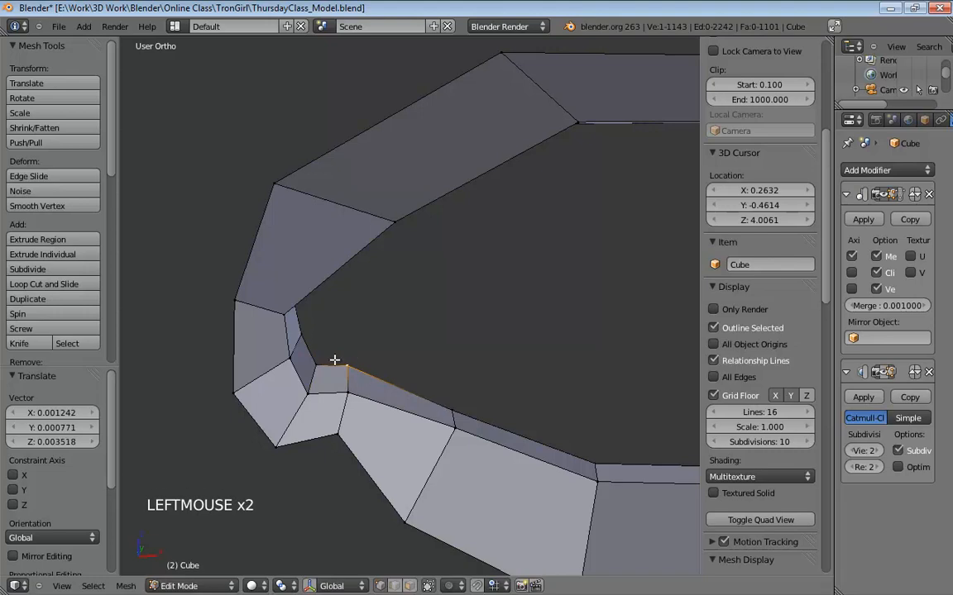
Shift the back and front rim vertices at the top of the tear duct slightly toward the eye opening
{"action": "middle_click_drag", "start_coordinate": [326, 358], "coordinate": [356, 358]}
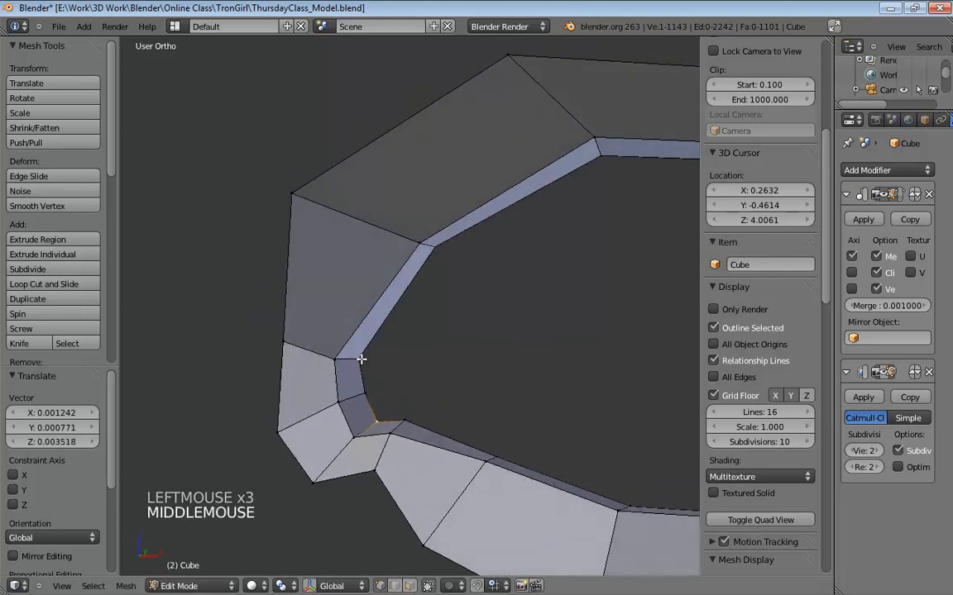
{"action": "left_click_drag", "start_coordinate": [361, 359], "coordinate": [389, 368]}
{"action": "middle_click_drag", "start_coordinate": [389, 368], "coordinate": [339, 374]}
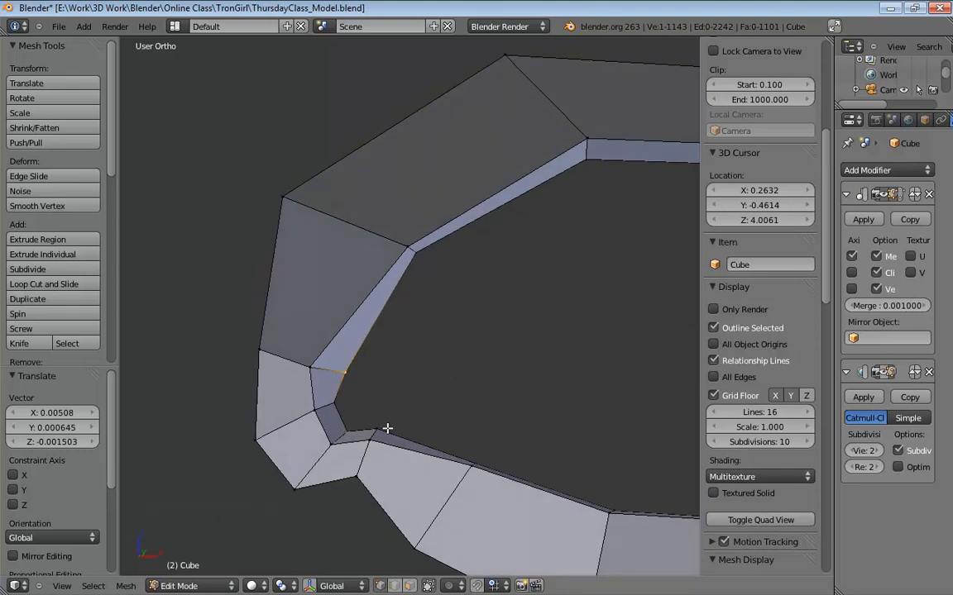
{"action": "left_click_drag", "start_coordinate": [309, 368], "coordinate": [317, 370]}
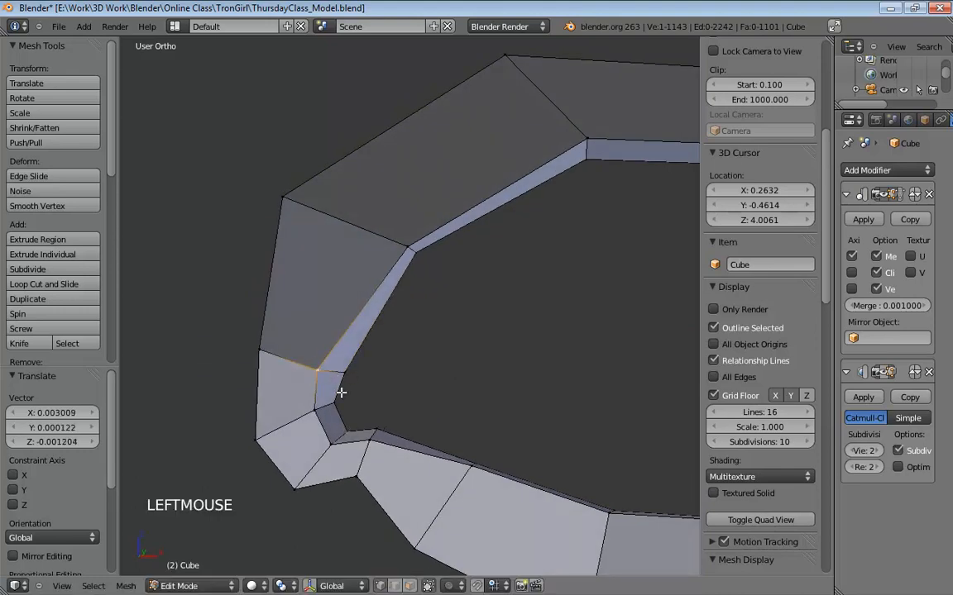
Switch to edge selection and fill a face between the back edges across the tear duct opening
{"action": "key", "text": "ctrl+Tab"}
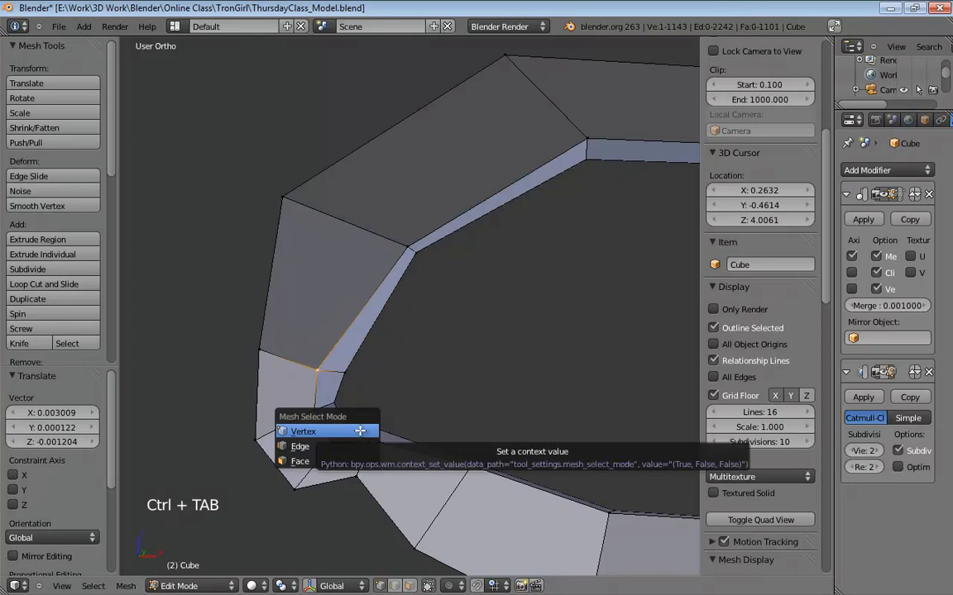
{"action": "left_click", "coordinate": [361, 461]}
{"action": "key", "text": "ctrl+Tab"}
{"action": "left_click", "coordinate": [362, 416]}
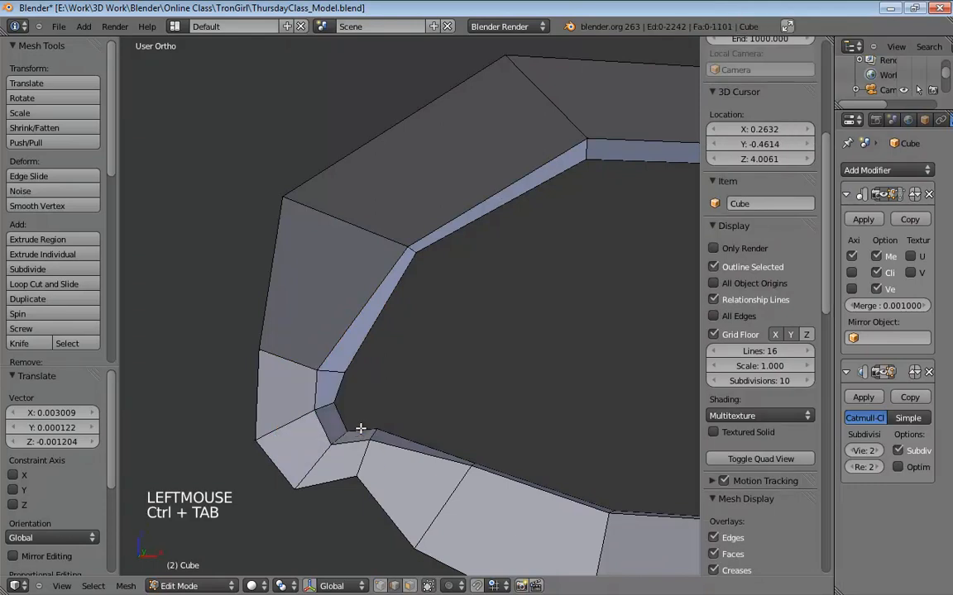
{"action": "left_click", "coordinate": [393, 392], "text": "shift"}
{"action": "key", "text": "f"}
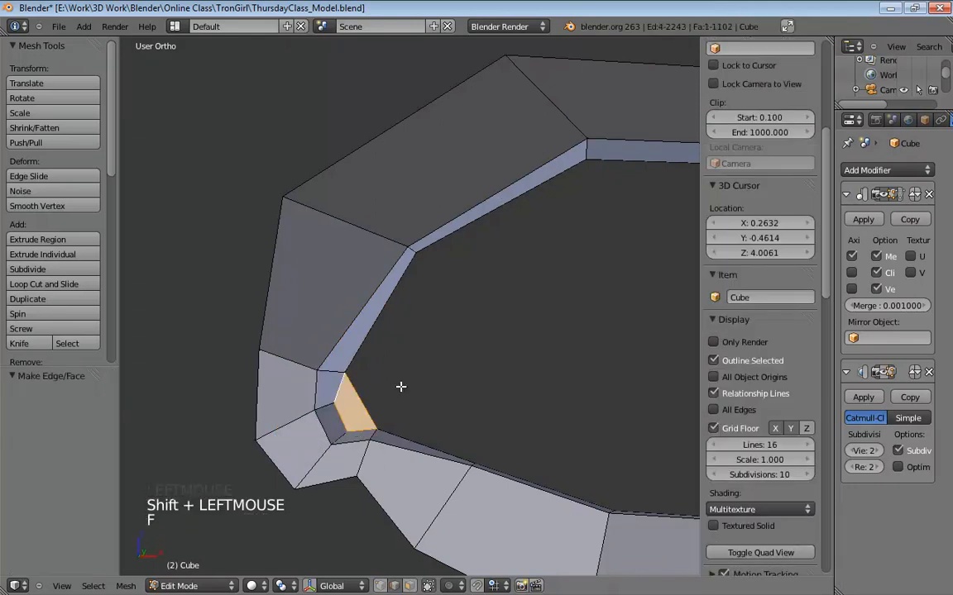
Move the open edge of the filled tear duct face forward and slightly toward the eye opening
{"action": "middle_click_drag", "start_coordinate": [399, 385], "coordinate": [460, 357]}
{"action": "left_click", "coordinate": [396, 364]}
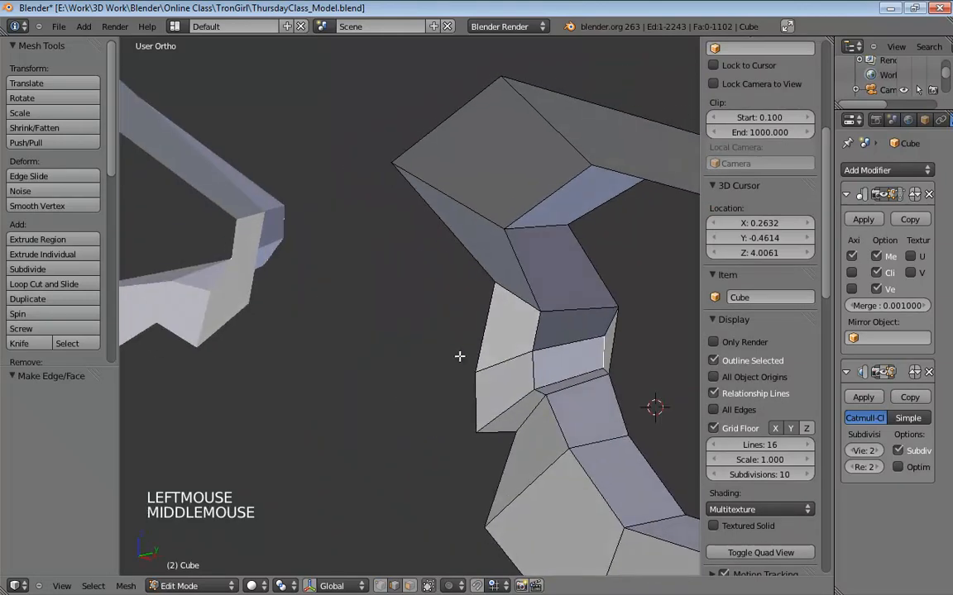
{"action": "key", "text": "g"}
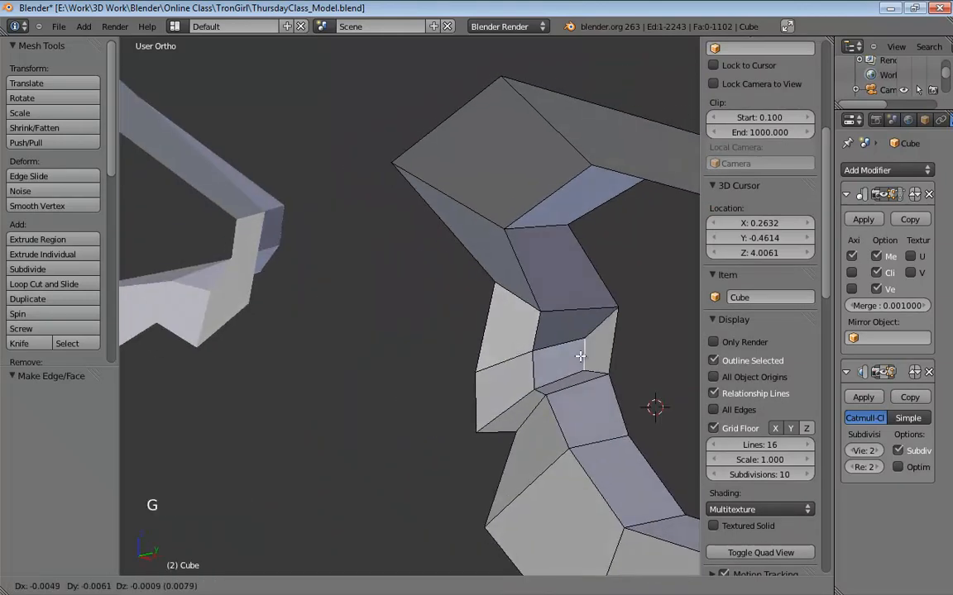
{"action": "left_click", "coordinate": [572, 357]}
{"action": "middle_click_drag", "start_coordinate": [572, 357], "coordinate": [667, 344]}
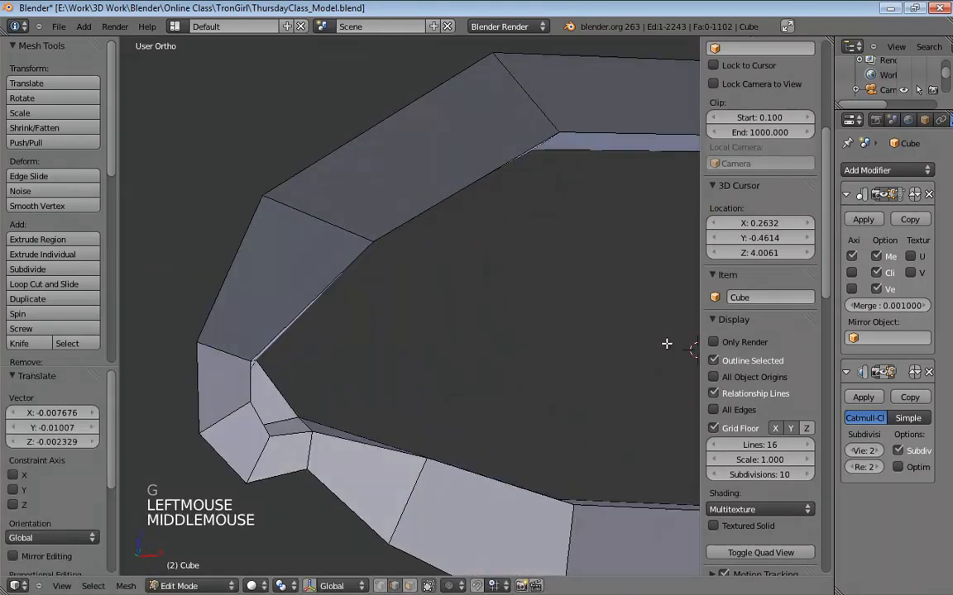
{"action": "key", "text": "g"}
{"action": "left_click", "coordinate": [330, 402]}
{"action": "middle_click_drag", "start_coordinate": [330, 402], "coordinate": [362, 373]}
Show the Subdivision Surface smoothing in Edit Mode and examine the tear duct corner
{"action": "left_click", "coordinate": [882, 375]}
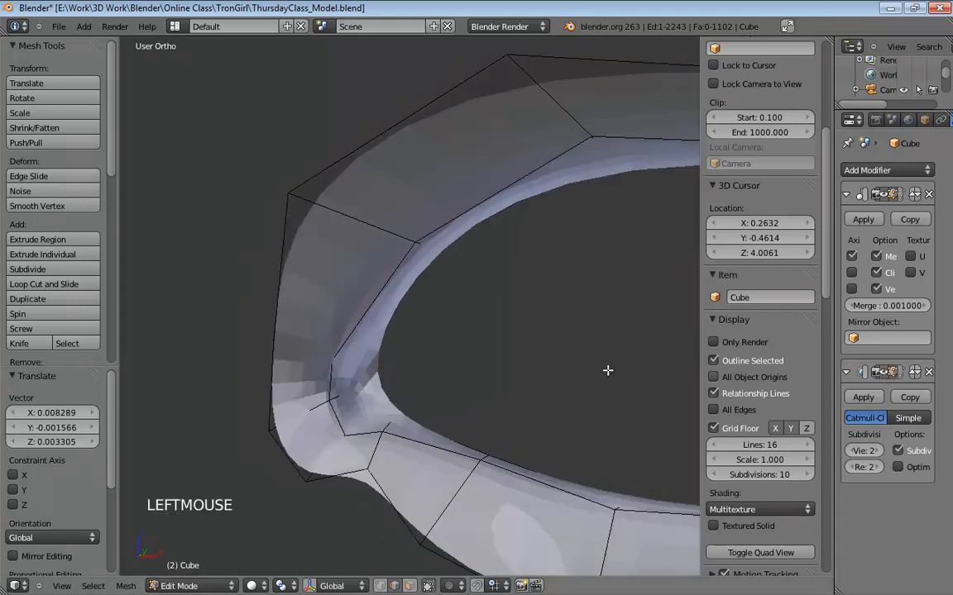
{"action": "middle_click_drag", "start_coordinate": [606, 372], "coordinate": [453, 383]}
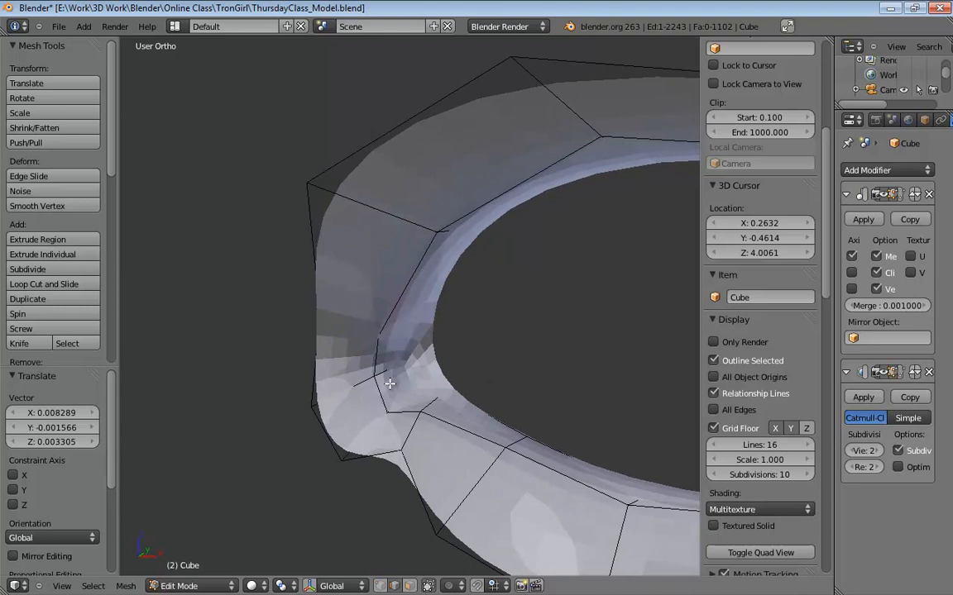
{"action": "mouse_move", "coordinate": [389, 384]}
{"action": "middle_mouse_down"}
{"action": "mouse_move", "coordinate": [364, 390]}
{"action": "mouse_move", "coordinate": [375, 392]}
{"action": "middle_mouse_up"}
Switch to vertex selection and move the tear duct's front rim vertex toward the eye opening and forward
{"action": "key", "text": "ctrl+Tab"}
{"action": "left_click", "coordinate": [356, 388]}
{"action": "key", "text": "g"}
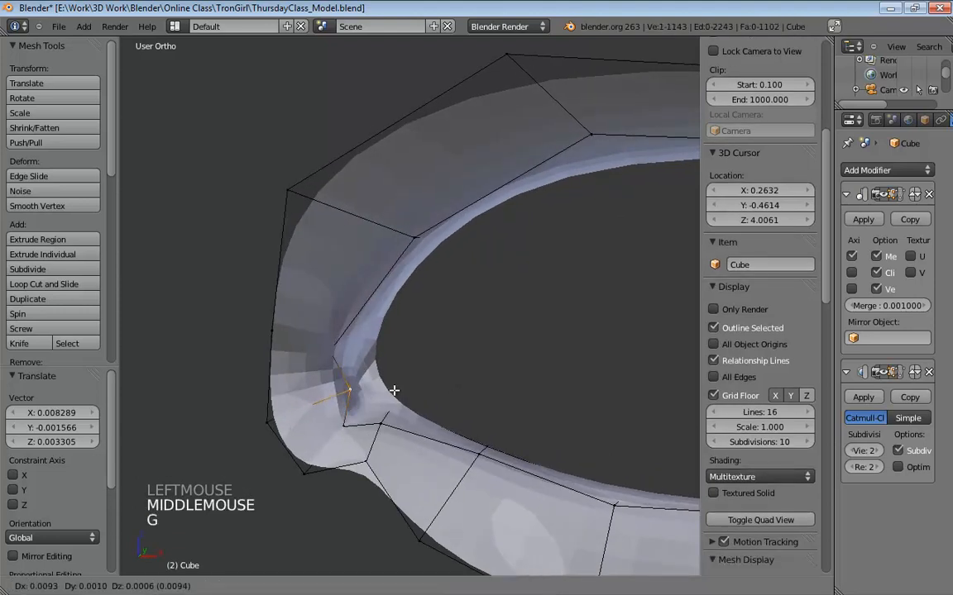
{"action": "left_click", "coordinate": [420, 381]}
{"action": "middle_click_drag", "start_coordinate": [421, 382], "coordinate": [455, 385]}
{"action": "key", "text": "g"}
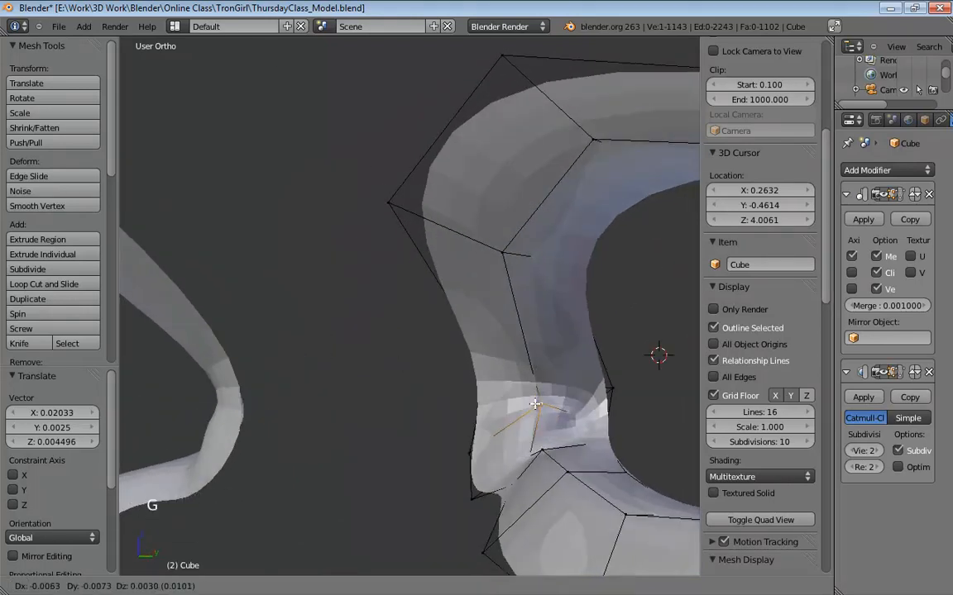
{"action": "left_click", "coordinate": [562, 410]}
{"action": "middle_click_drag", "start_coordinate": [563, 410], "coordinate": [649, 410]}
{"action": "scroll", "coordinate": [492, 399], "scroll_direction": "down", "scroll_amount": 2}
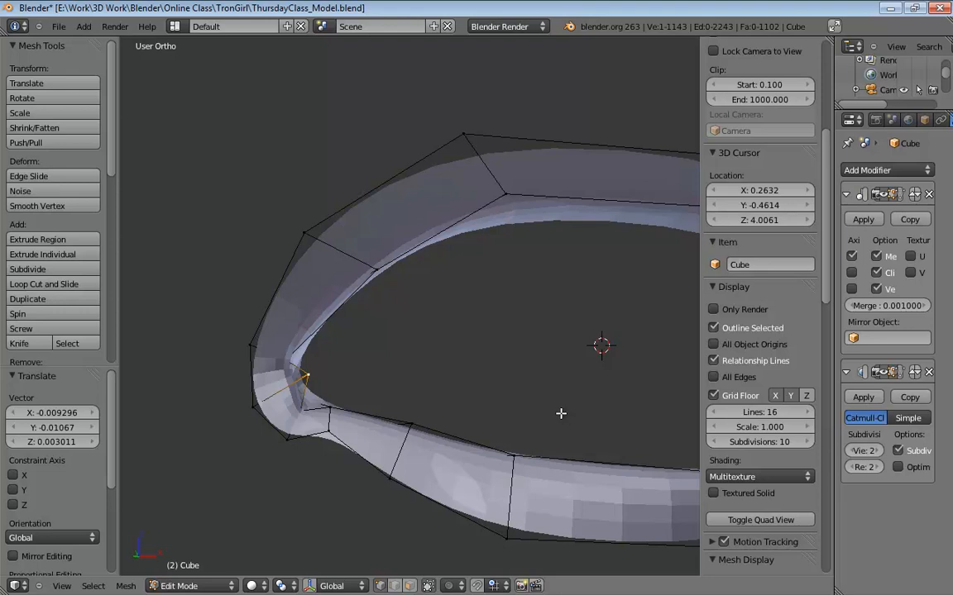
Return to Object Mode and unhide the eyeball sphere behind the eyelids
{"action": "key", "text": "alt+h"}
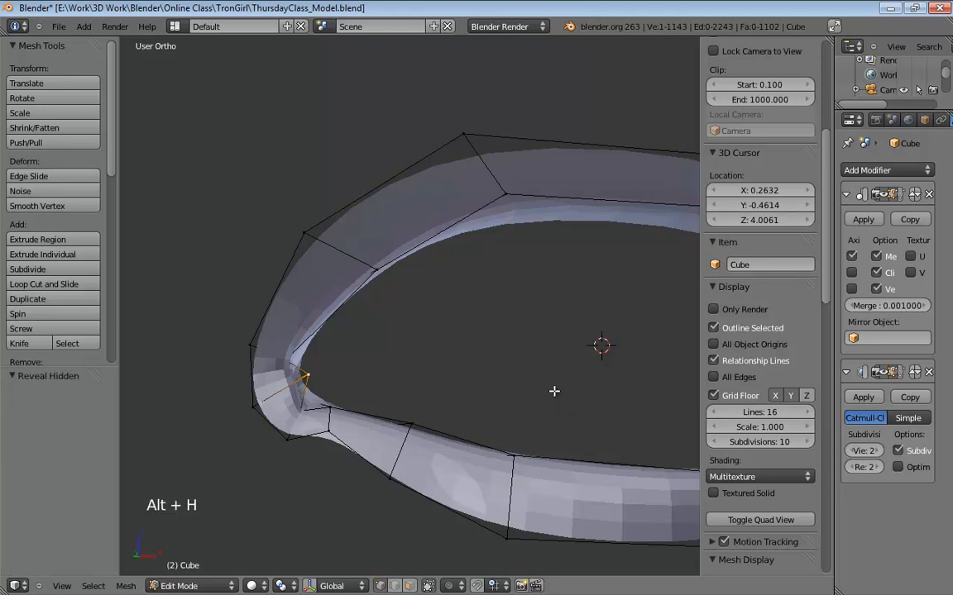
{"action": "key", "text": "grave"}
{"action": "key", "text": "Tab"}
{"action": "key", "text": "alt+h"}
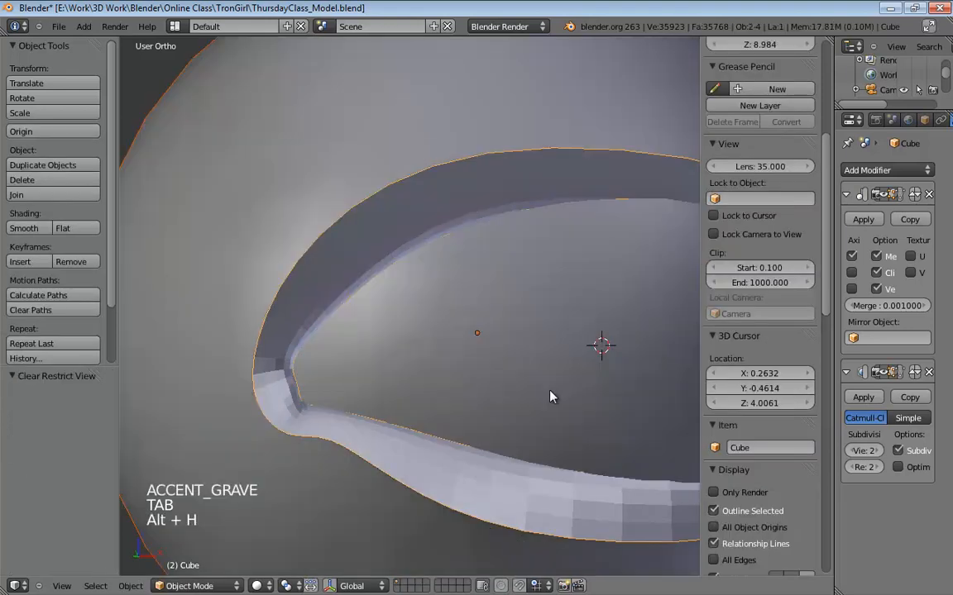
{"action": "middle_click_drag", "start_coordinate": [552, 397], "coordinate": [422, 368], "text": "shift"}
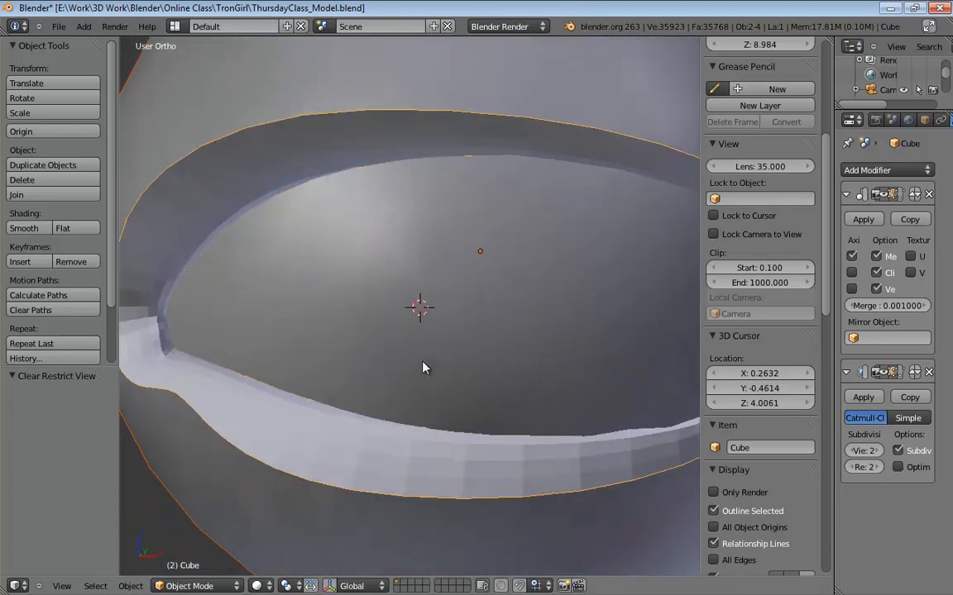
Enter Edit Mode and adjust the lower lid's rim vertices to fit the eyeball
{"action": "key", "text": "Tab"}
{"action": "middle_click_drag", "start_coordinate": [581, 384], "coordinate": [537, 319], "text": "shift"}
{"action": "left_click_drag", "start_coordinate": [539, 329], "coordinate": [593, 344]}
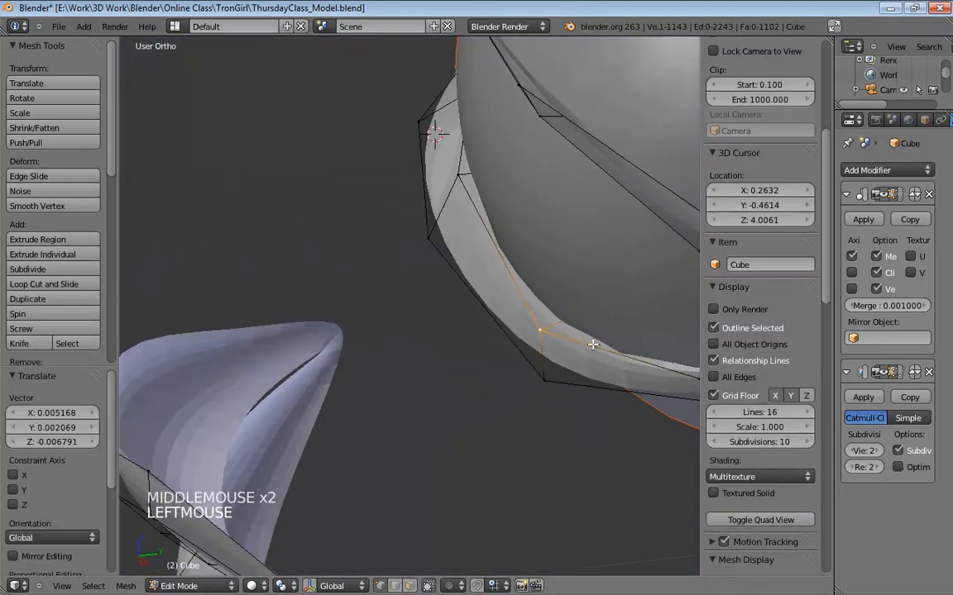
{"action": "middle_click_drag", "start_coordinate": [593, 344], "coordinate": [460, 313], "text": "shift"}
{"action": "left_click_drag", "start_coordinate": [506, 349], "coordinate": [515, 360]}
{"action": "middle_click_drag", "start_coordinate": [514, 360], "coordinate": [502, 320], "text": "shift"}
{"action": "left_click_drag", "start_coordinate": [628, 299], "coordinate": [629, 306]}
Adjust the upper lid's rim vertices over the eyeball and shift one of its outermost vertices slightly toward the outer eye corner
{"action": "middle_click_drag", "start_coordinate": [395, 311], "coordinate": [459, 299], "text": "shift"}
{"action": "left_click_drag", "start_coordinate": [320, 113], "coordinate": [314, 124]}
{"action": "middle_click_drag", "start_coordinate": [342, 343], "coordinate": [628, 214], "text": "shift"}
{"action": "left_click_drag", "start_coordinate": [615, 288], "coordinate": [615, 282]}
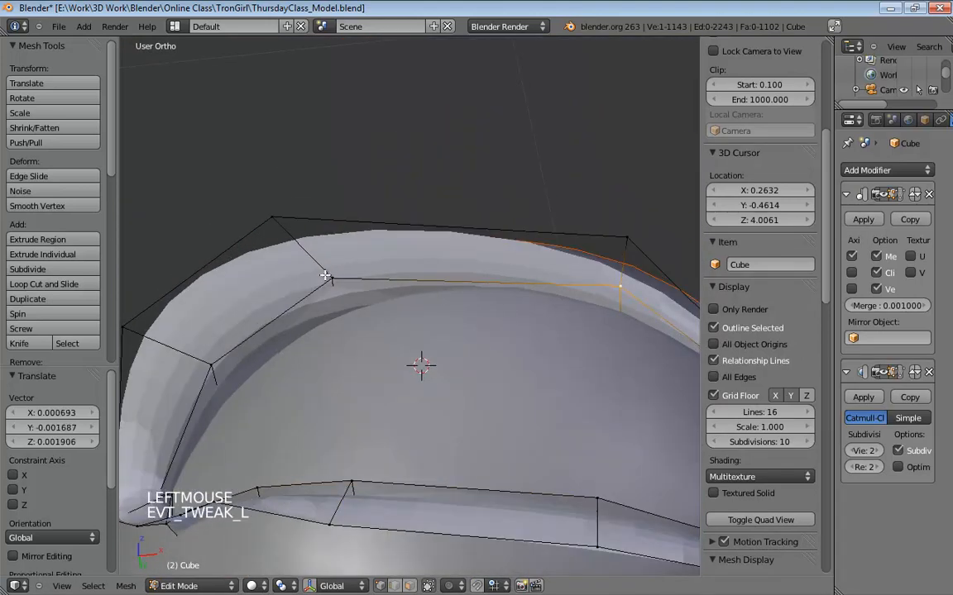
{"action": "left_click", "coordinate": [277, 211]}
{"action": "left_click_drag", "start_coordinate": [276, 211], "coordinate": [300, 206]}
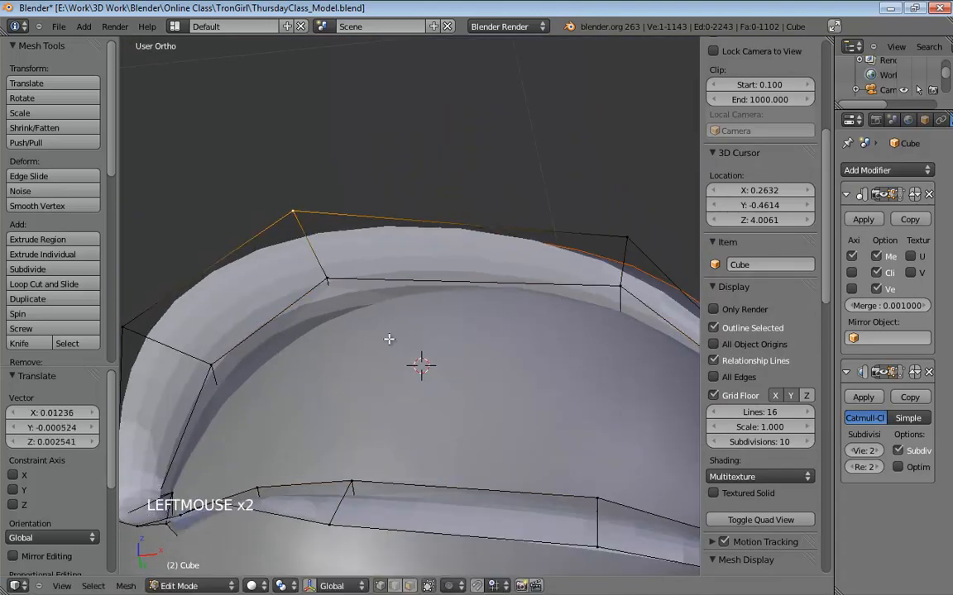
Switch to edge selection, select the lids' front inner edge loop and bevel it with a percentage of 0.100
{"action": "middle_click_drag", "start_coordinate": [388, 339], "coordinate": [406, 316], "text": "shift"}
{"action": "key", "text": "ctrl+Tab"}
{"action": "left_click", "coordinate": [348, 321]}
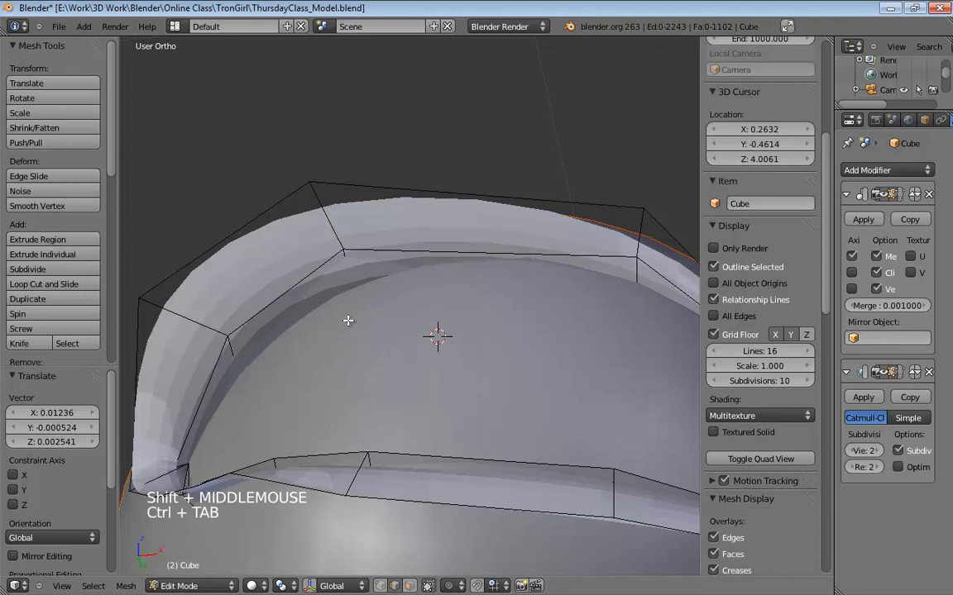
{"action": "left_click", "coordinate": [283, 288], "text": "alt"}
{"action": "middle_click_drag", "start_coordinate": [284, 287], "coordinate": [389, 431]}
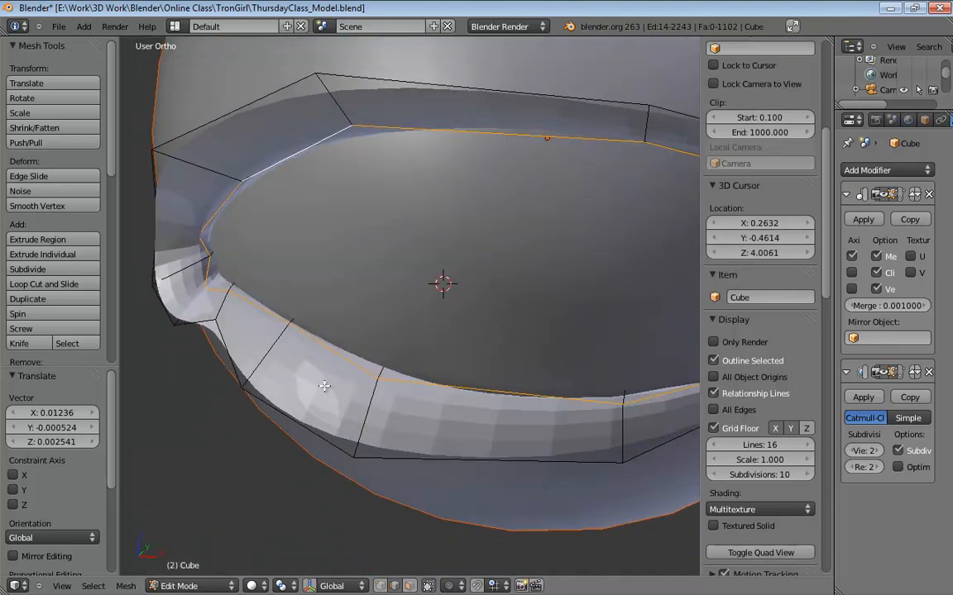
{"action": "key", "text": "w"}
{"action": "left_click", "coordinate": [264, 376]}
{"action": "middle_click_drag", "start_coordinate": [304, 336], "coordinate": [350, 319]}
{"action": "left_click_drag", "start_coordinate": [57, 419], "coordinate": [23, 413]}
{"action": "middle_click_drag", "start_coordinate": [389, 273], "coordinate": [399, 235]}
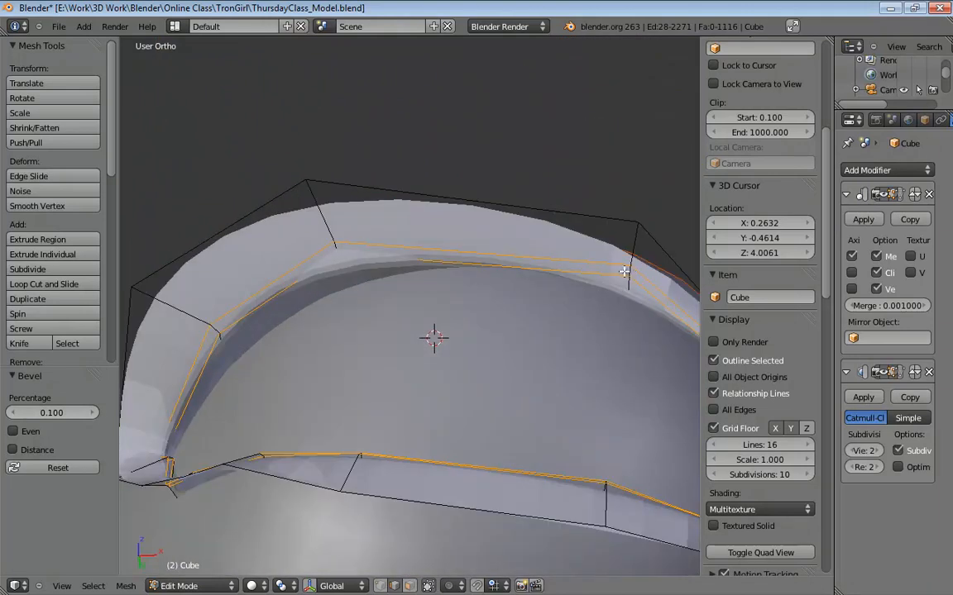
Reposition the short bevel edges along the upper lid slightly outward from the eyeball, and return to Object Mode
{"action": "left_click", "coordinate": [584, 291]}
{"action": "middle_click_drag", "start_coordinate": [584, 291], "coordinate": [603, 366]}
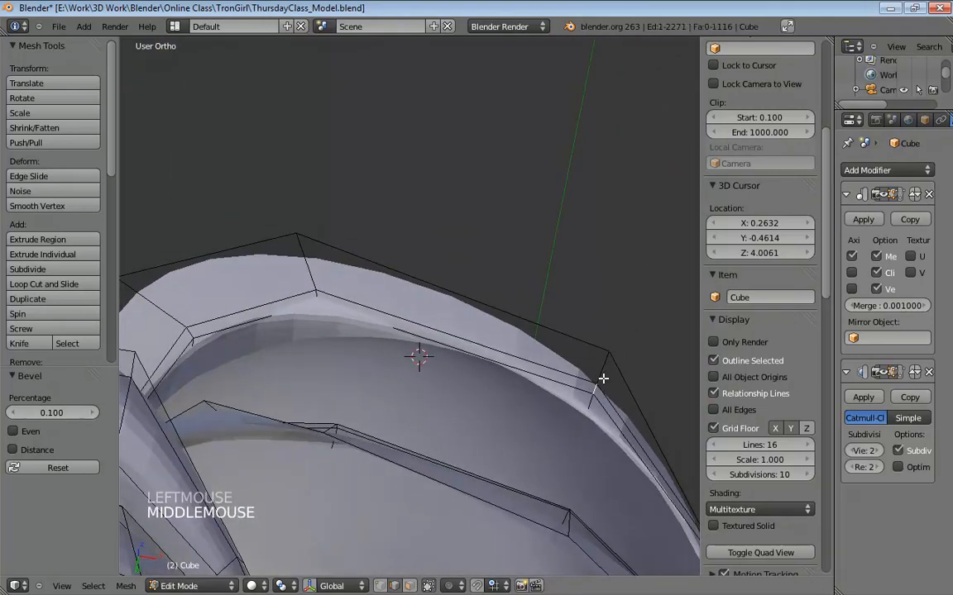
{"action": "key", "text": "g"}
{"action": "left_click", "coordinate": [606, 372]}
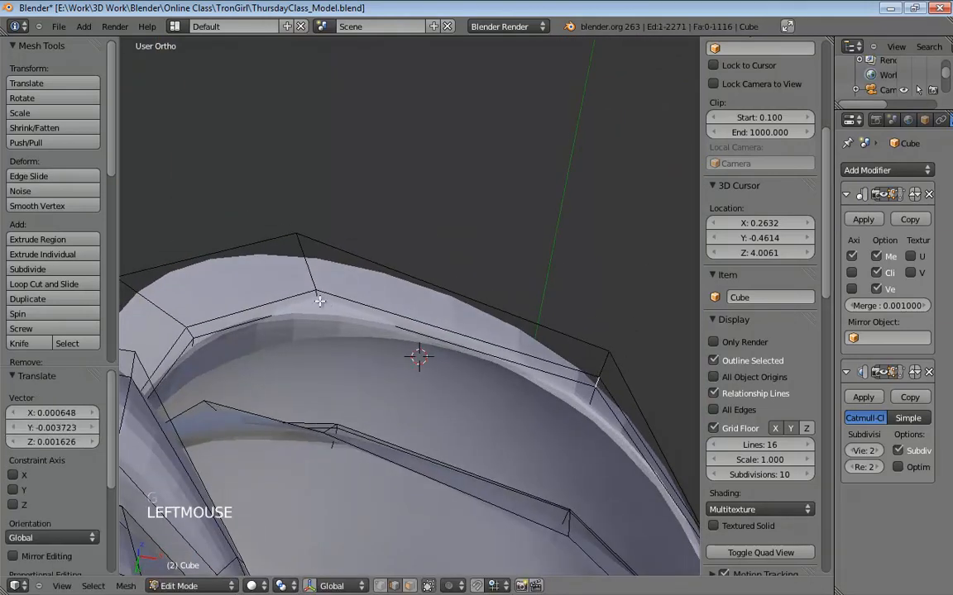
{"action": "left_click_drag", "start_coordinate": [320, 291], "coordinate": [321, 288]}
{"action": "left_click", "coordinate": [597, 375]}
{"action": "left_click_drag", "start_coordinate": [597, 375], "coordinate": [585, 365]}
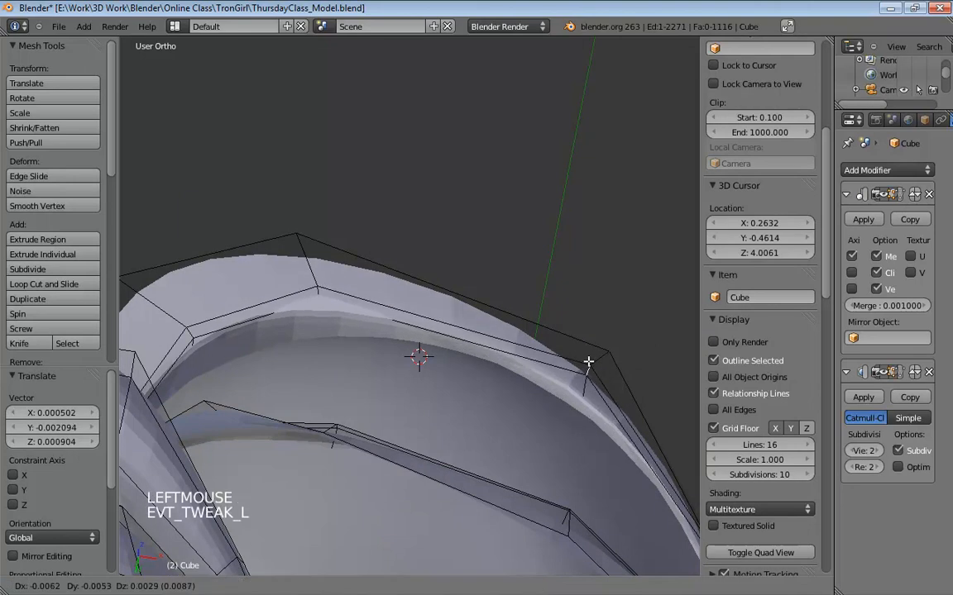
{"action": "middle_click_drag", "start_coordinate": [585, 365], "coordinate": [504, 414], "text": "shift"}
{"action": "scroll", "coordinate": [563, 351], "scroll_direction": "down", "scroll_amount": 2}
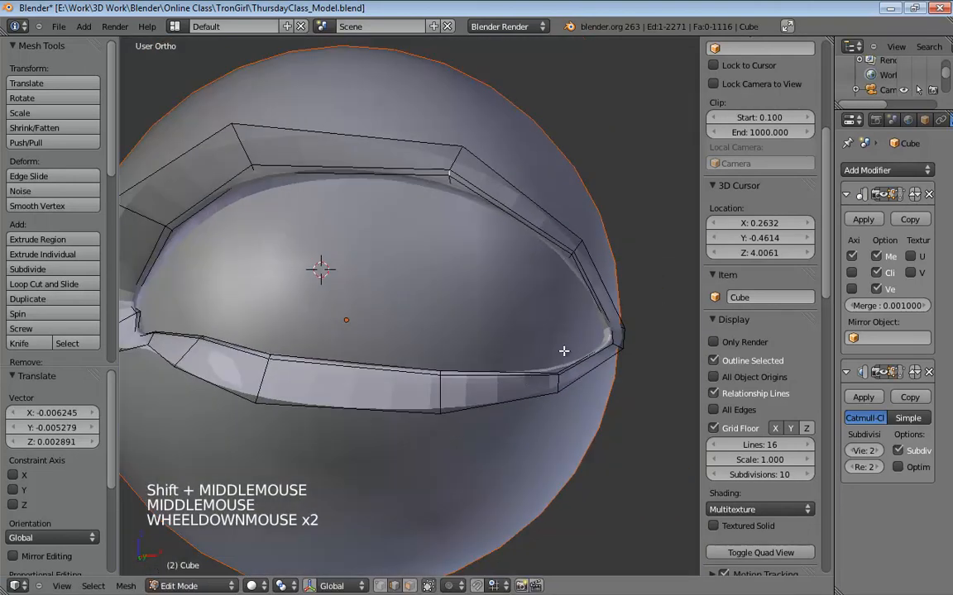
{"action": "mouse_move", "coordinate": [563, 351]}
{"action": "middle_mouse_down"}
{"action": "mouse_move", "coordinate": [524, 384]}
{"action": "mouse_move", "coordinate": [498, 382]}
{"action": "mouse_move", "coordinate": [535, 376]}
{"action": "mouse_move", "coordinate": [427, 368]}
{"action": "mouse_move", "coordinate": [501, 361]}
{"action": "mouse_move", "coordinate": [535, 396]}
{"action": "mouse_move", "coordinate": [574, 387]}
{"action": "mouse_move", "coordinate": [563, 368]}
{"action": "middle_mouse_up"}
{"action": "scroll", "coordinate": [534, 376], "scroll_direction": "down", "scroll_amount": 3}
{"action": "key", "text": "Tab"}
{"action": "middle_click_drag", "start_coordinate": [562, 368], "coordinate": [644, 369]}
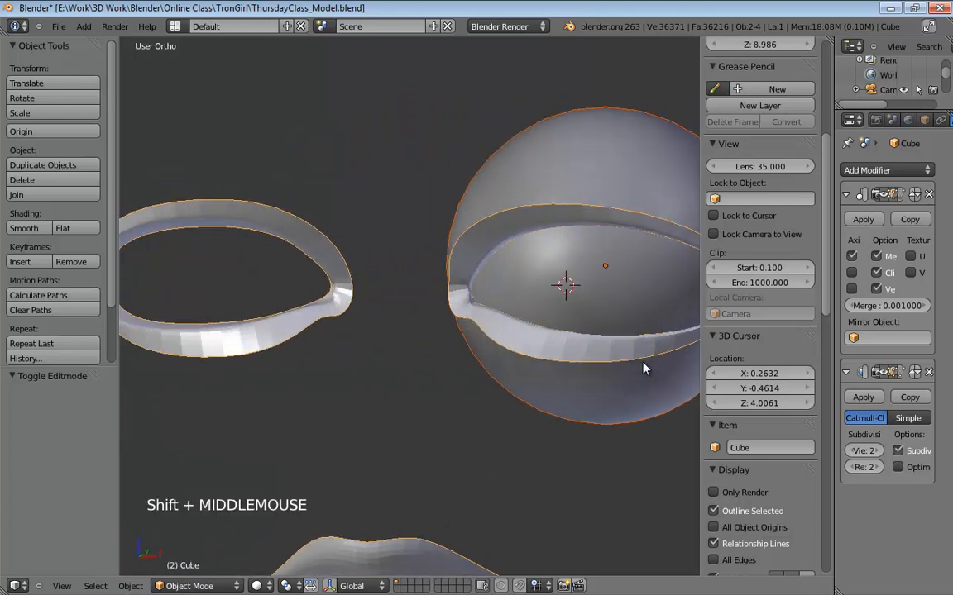
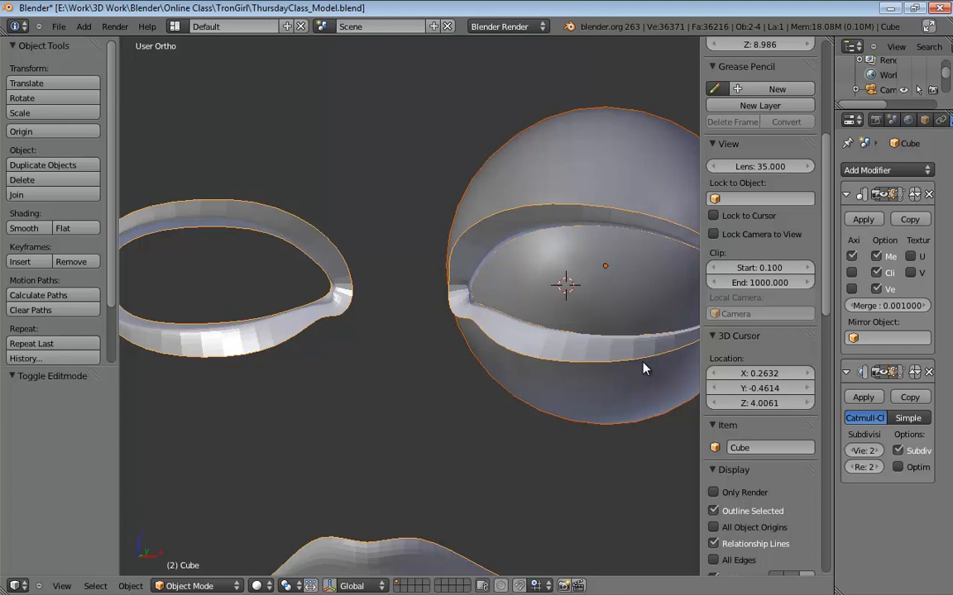
Enter Edit Mode, extrude the eyelids' outer edge loop in place and scale the new loop outward to about 1.152
{"action": "key", "text": "Tab"}
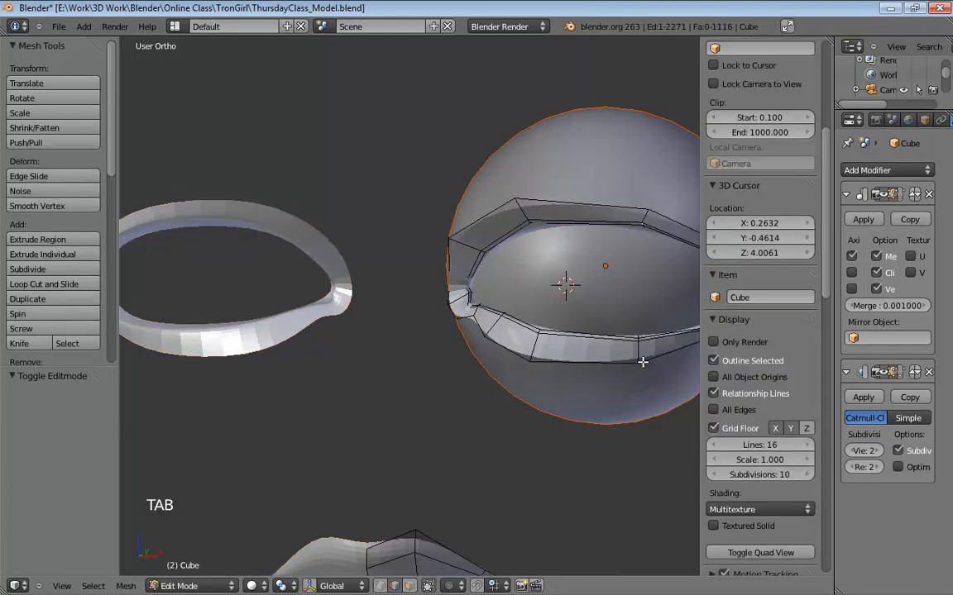
{"action": "middle_click_drag", "start_coordinate": [636, 361], "coordinate": [484, 314], "text": "shift"}
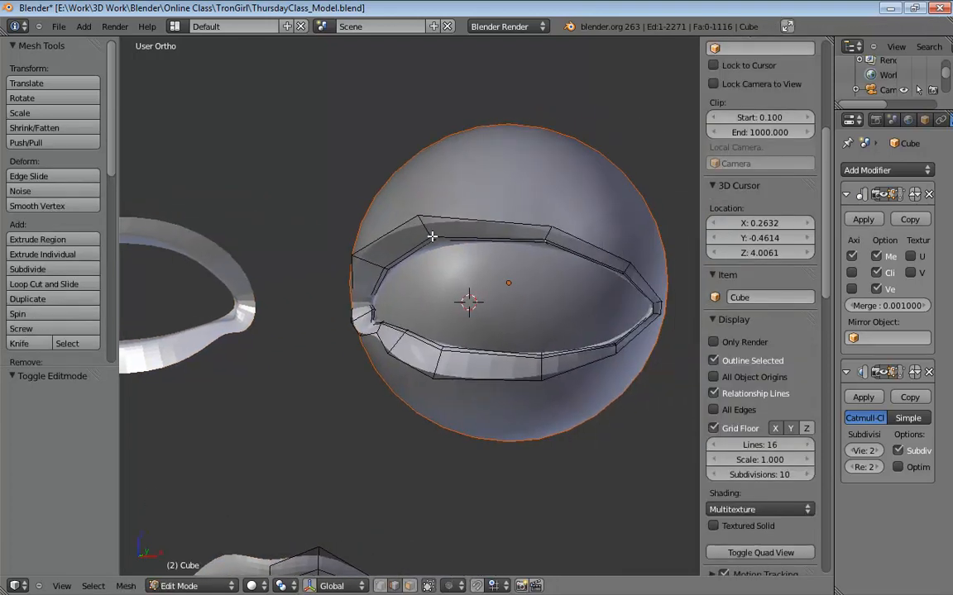
{"action": "left_click", "coordinate": [391, 226], "text": "alt"}
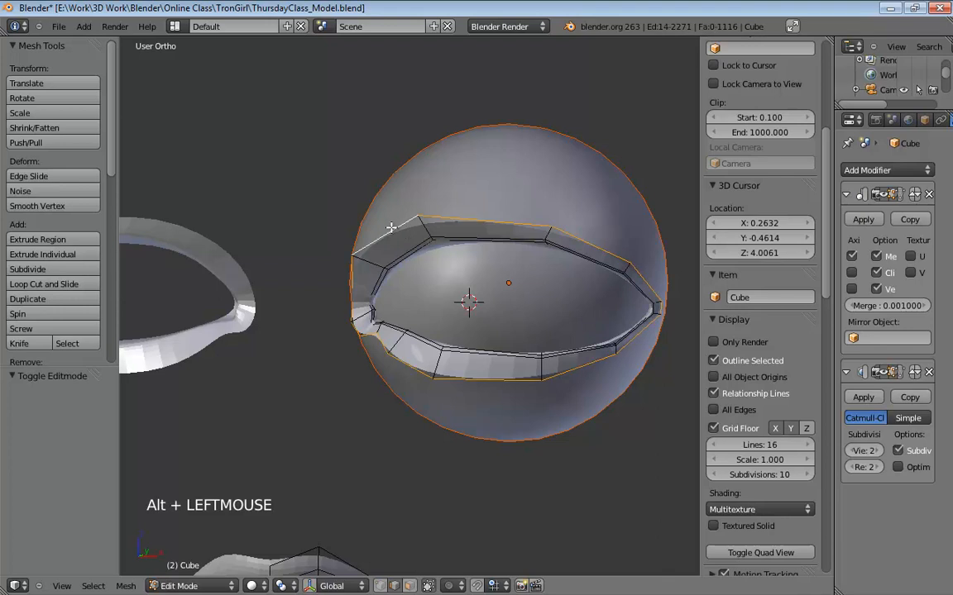
{"action": "middle_click_drag", "start_coordinate": [431, 305], "coordinate": [611, 337]}
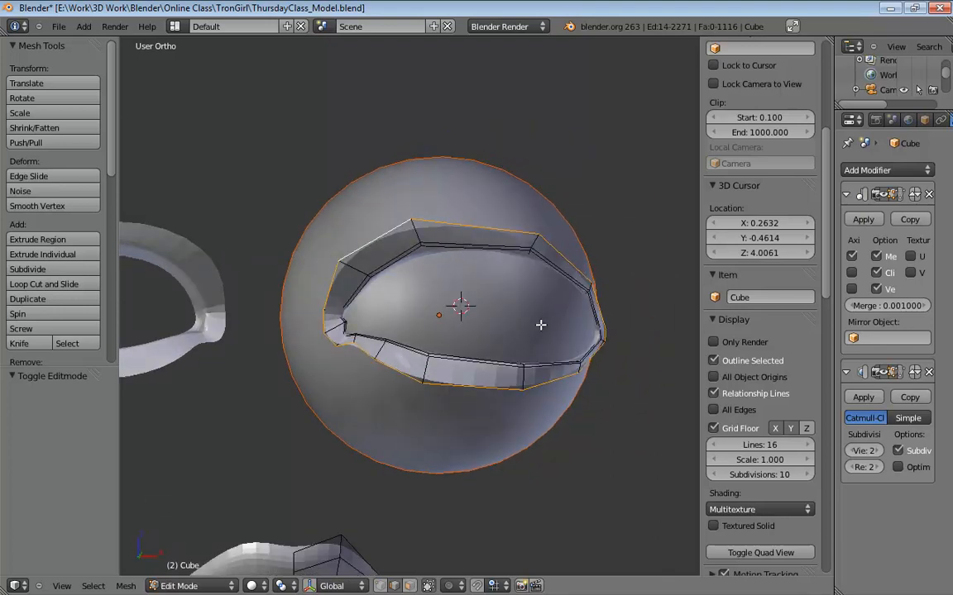
{"action": "key", "text": "e"}
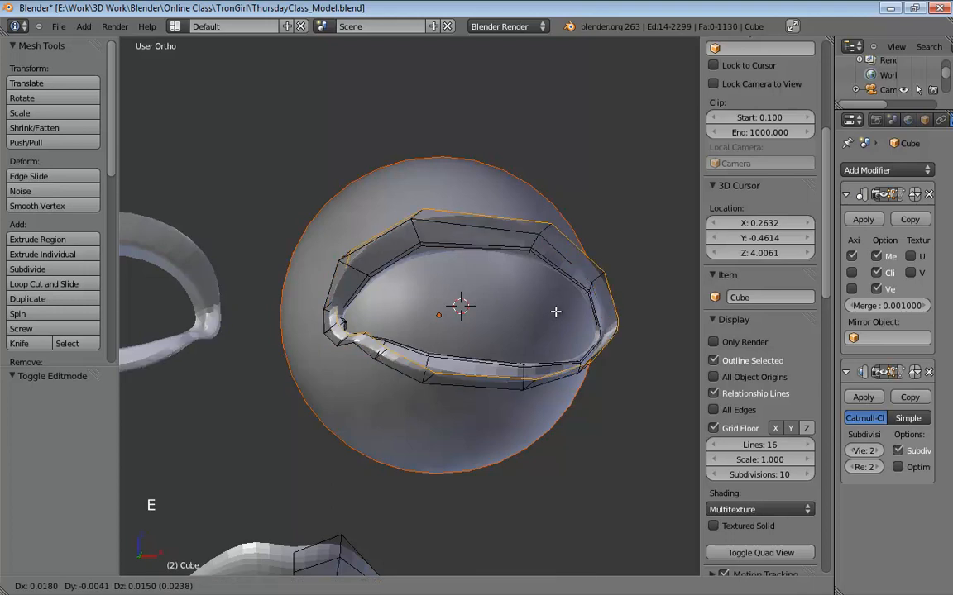
{"action": "right_click", "coordinate": [555, 224]}
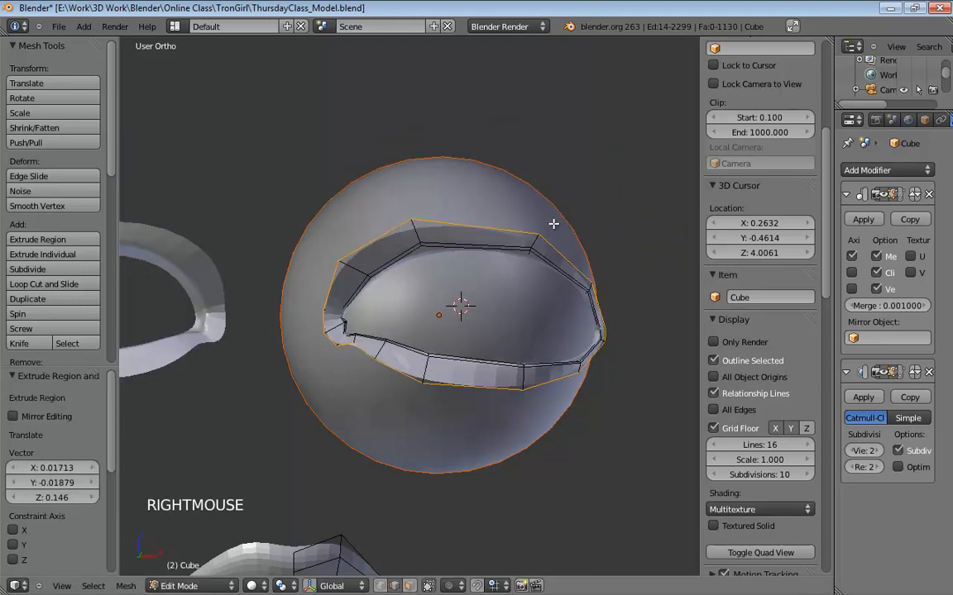
{"action": "key", "text": "s"}
{"action": "key", "text": "s"}
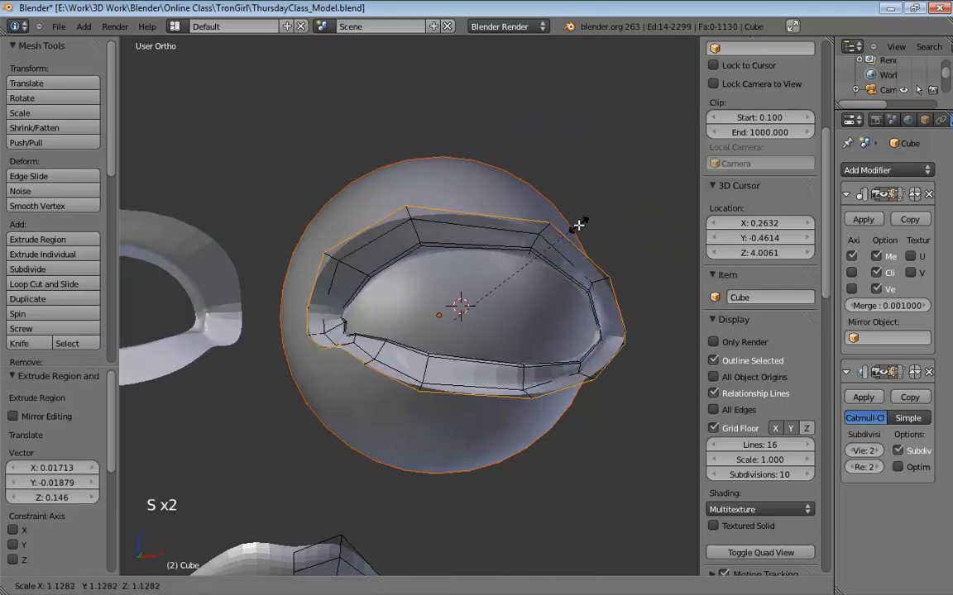
{"action": "left_click", "coordinate": [582, 223]}
{"action": "middle_click_drag", "start_coordinate": [582, 223], "coordinate": [556, 314]}
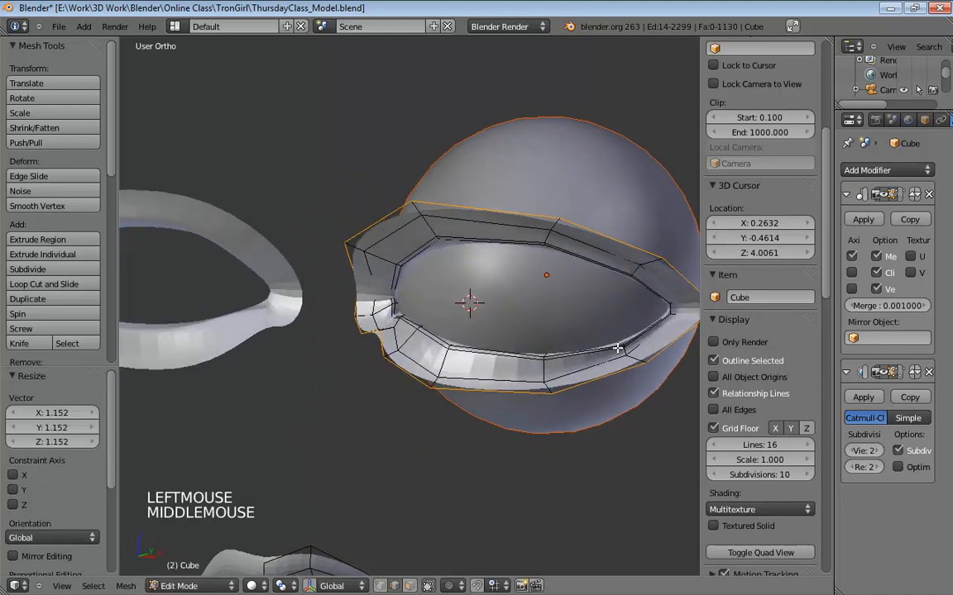
Turn off the Subdivision Surface display in Edit Mode and switch to the front view
{"action": "left_click", "coordinate": [887, 375]}
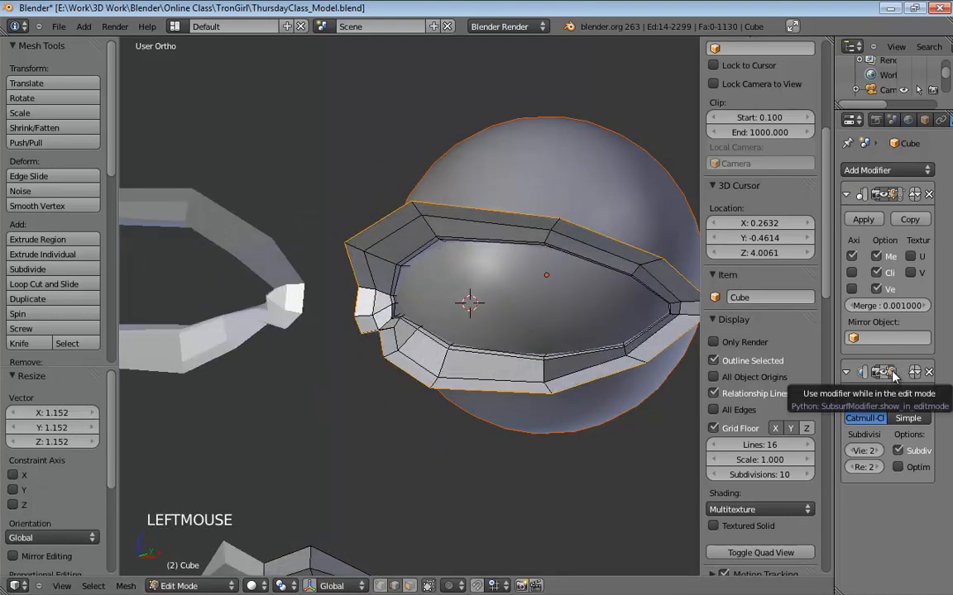
{"action": "key", "text": "KP_1"}
{"action": "middle_click_drag", "start_coordinate": [630, 444], "coordinate": [569, 448]}
{"action": "key", "text": "KP_1"}
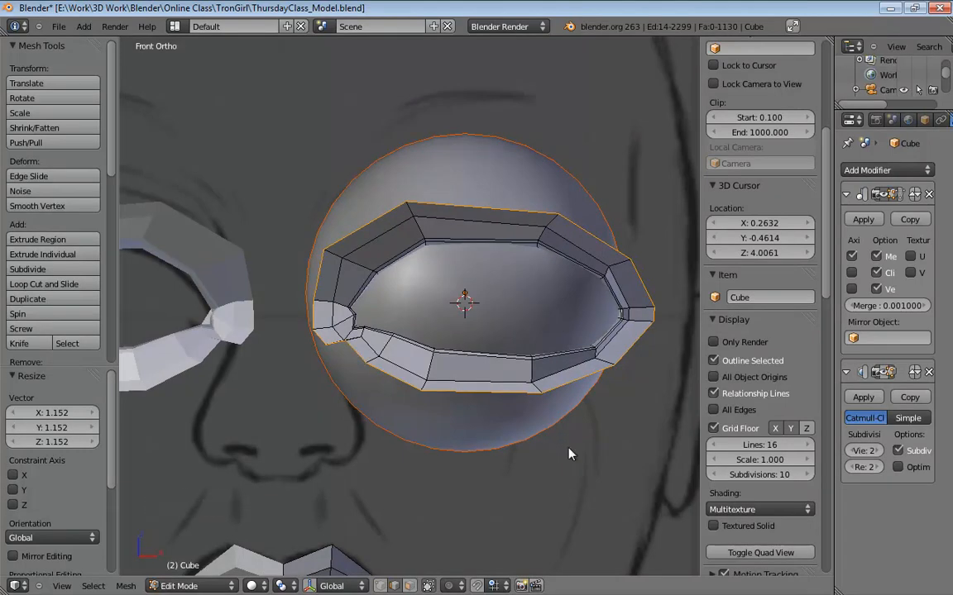
Return to Object Mode and hide the eyeball sphere
{"action": "key", "text": "Tab"}
{"action": "left_click", "coordinate": [456, 165]}
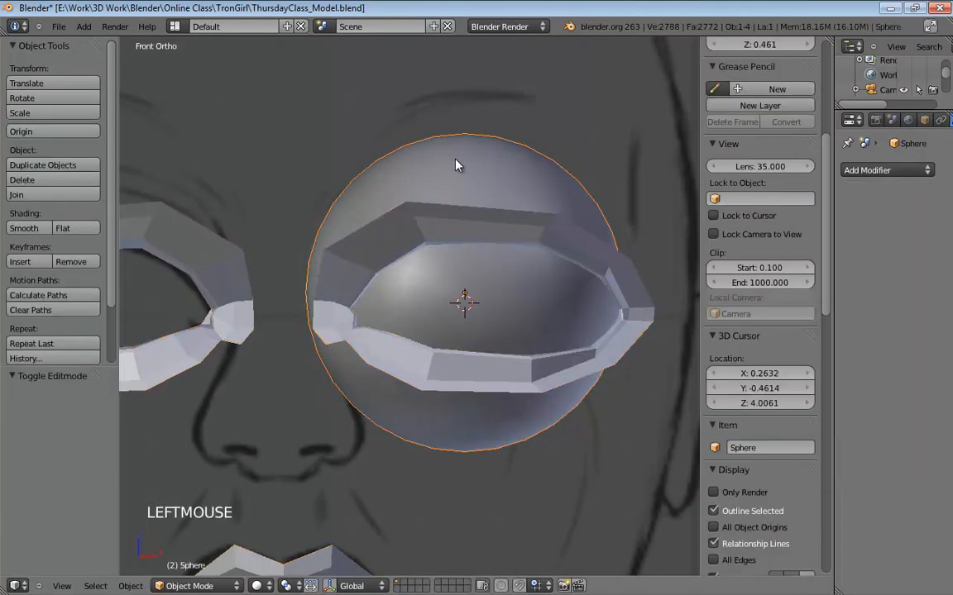
{"action": "key", "text": "h"}
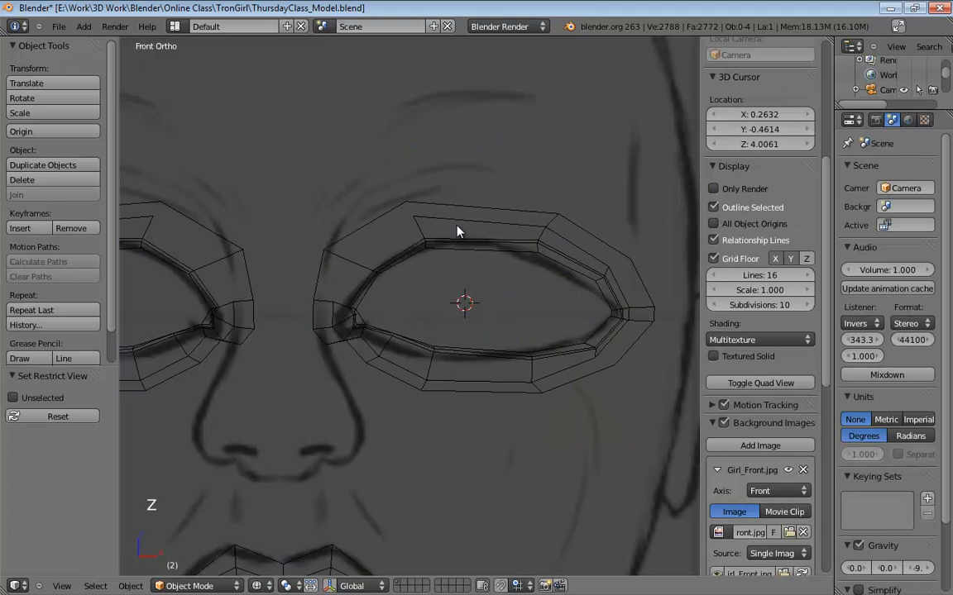
Enter Edit Mode on the eyelid mesh, switch to vertex selection, and raise the topmost outer vertex above the upper lid
{"action": "left_click", "coordinate": [451, 222]}
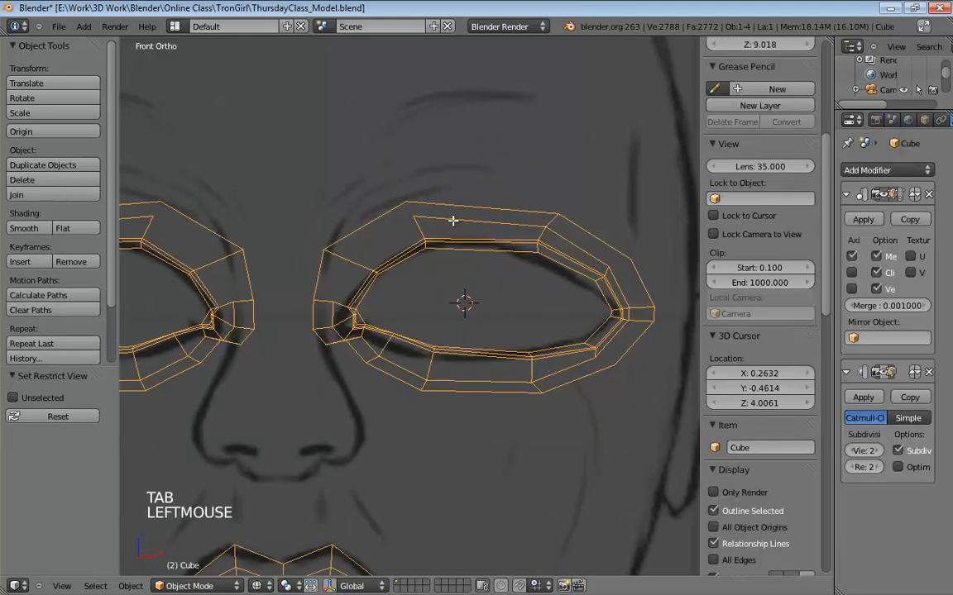
{"action": "key", "text": "Tab"}
{"action": "left_click_drag", "start_coordinate": [408, 203], "coordinate": [408, 199]}
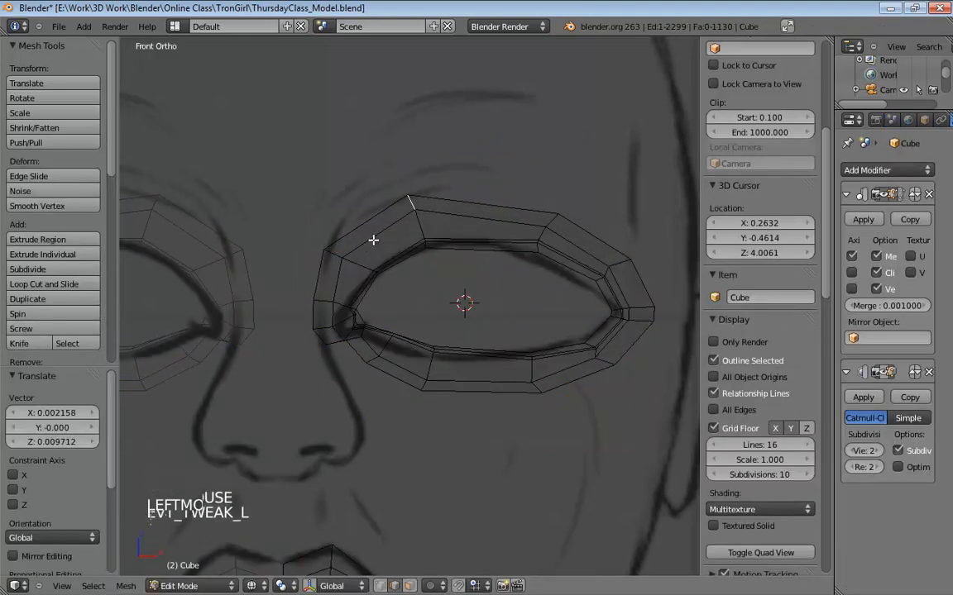
{"action": "key", "text": "ctrl+Tab"}
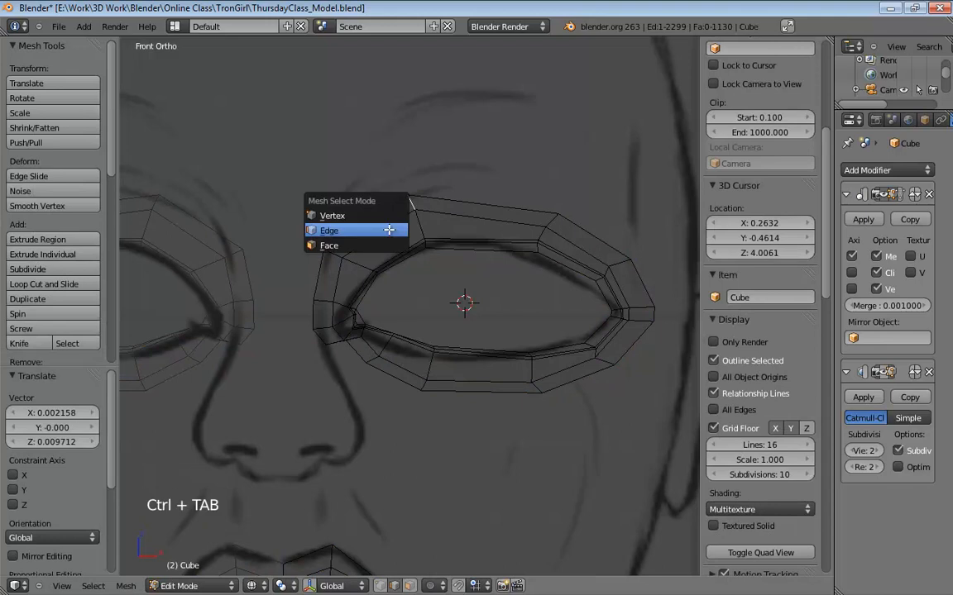
{"action": "left_click", "coordinate": [397, 215]}
{"action": "left_click", "coordinate": [416, 212]}
{"action": "left_click_drag", "start_coordinate": [408, 197], "coordinate": [416, 191]}
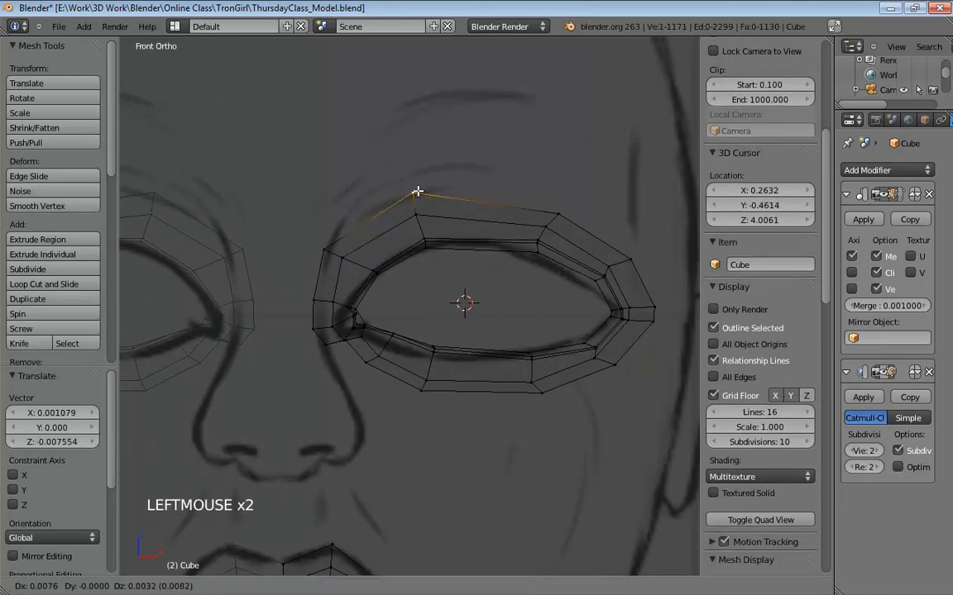
Move the vertices of the two outer loops around the inner eye corner closer to the tear duct
{"action": "left_click_drag", "start_coordinate": [329, 247], "coordinate": [359, 261]}
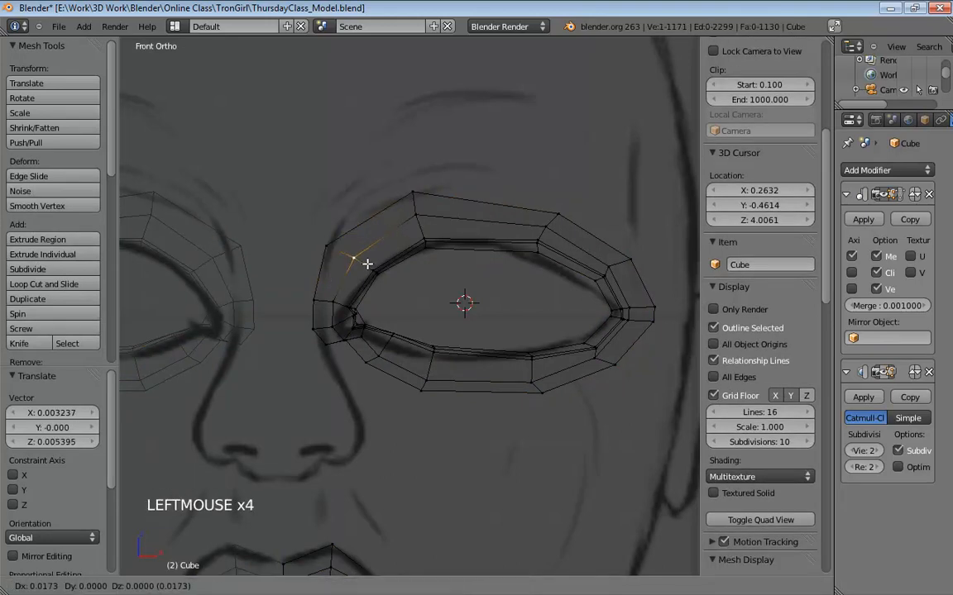
{"action": "left_click", "coordinate": [341, 305]}
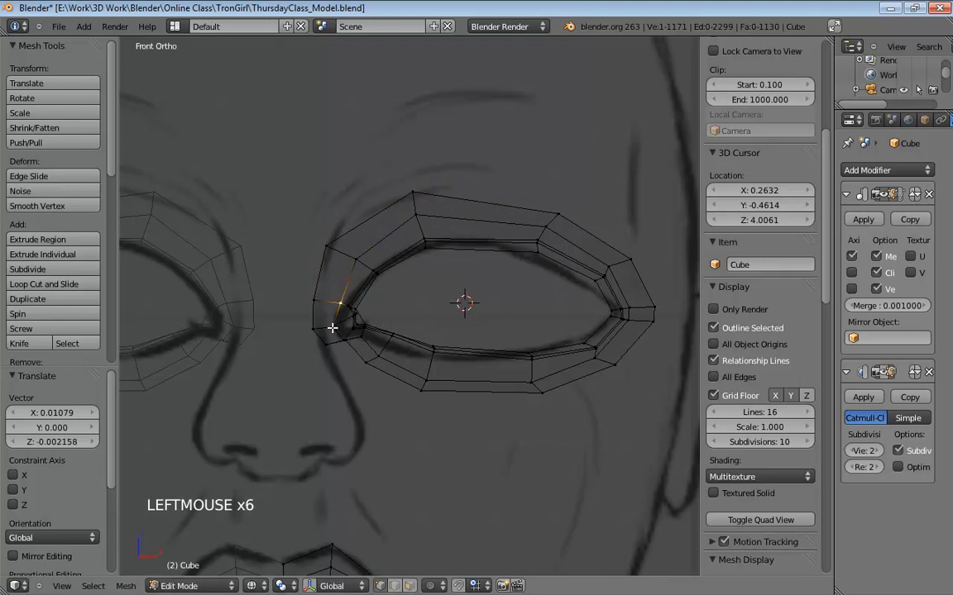
{"action": "left_click_drag", "start_coordinate": [334, 325], "coordinate": [343, 325]}
{"action": "scroll", "coordinate": [382, 370], "scroll_direction": "up", "scroll_amount": 4}
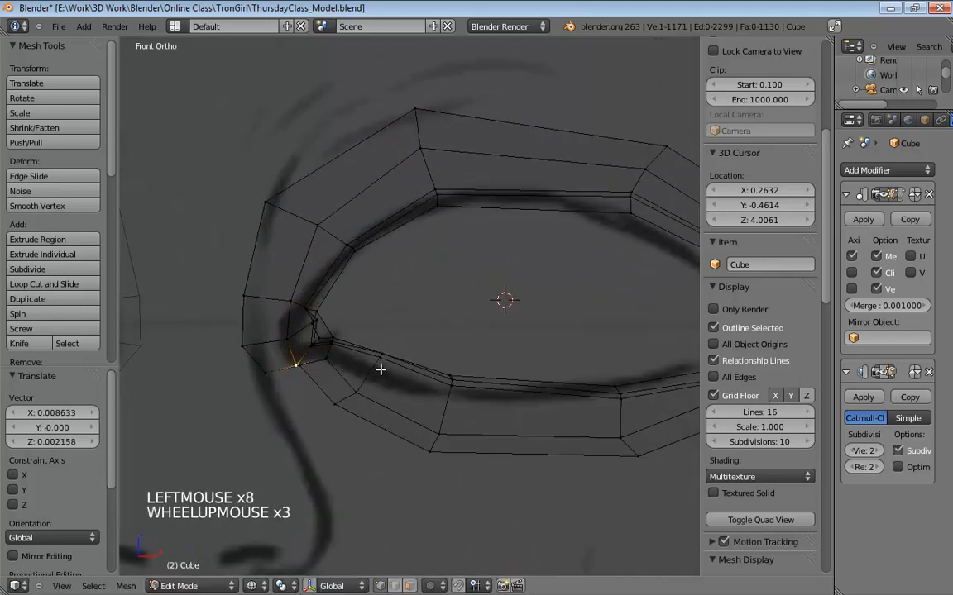
{"action": "left_click_drag", "start_coordinate": [275, 389], "coordinate": [257, 290]}
{"action": "left_click", "coordinate": [281, 362]}
{"action": "left_click", "coordinate": [264, 346]}
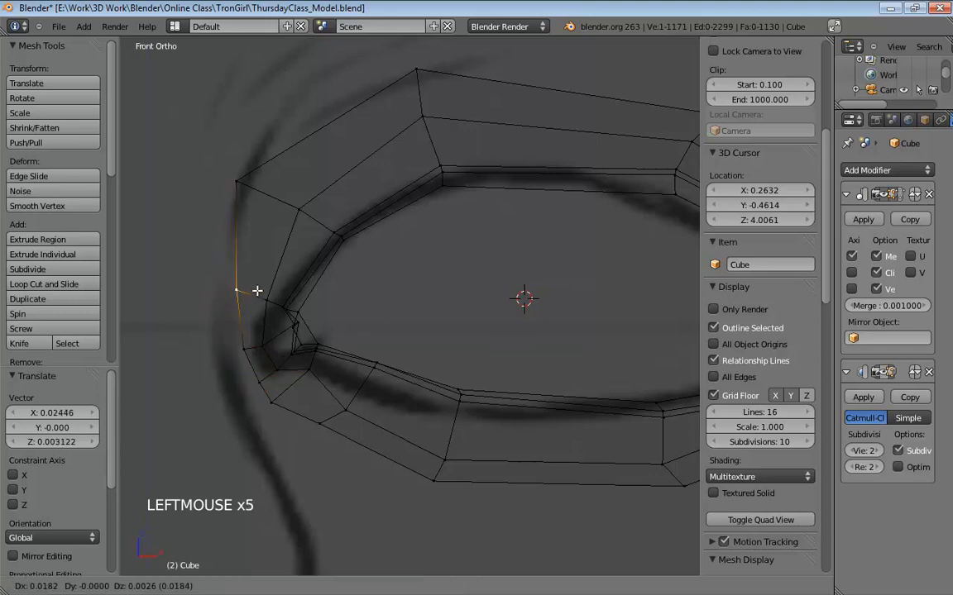
Reshape the outer loops below the inner half of the lower lid, lowering the outermost vertices and raising the middle one
{"action": "left_click", "coordinate": [279, 395]}
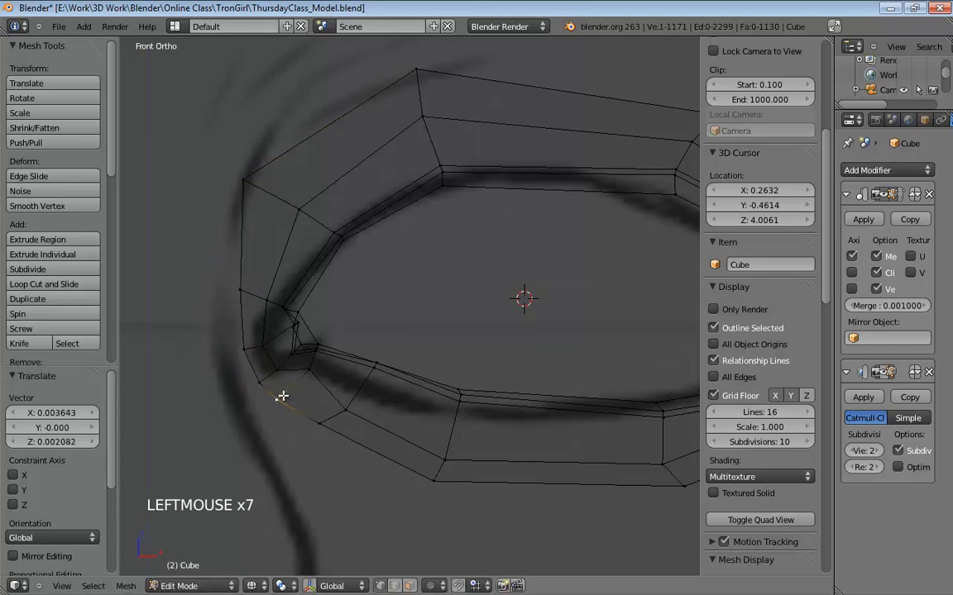
{"action": "left_click_drag", "start_coordinate": [279, 395], "coordinate": [298, 395]}
{"action": "left_click_drag", "start_coordinate": [325, 429], "coordinate": [339, 454]}
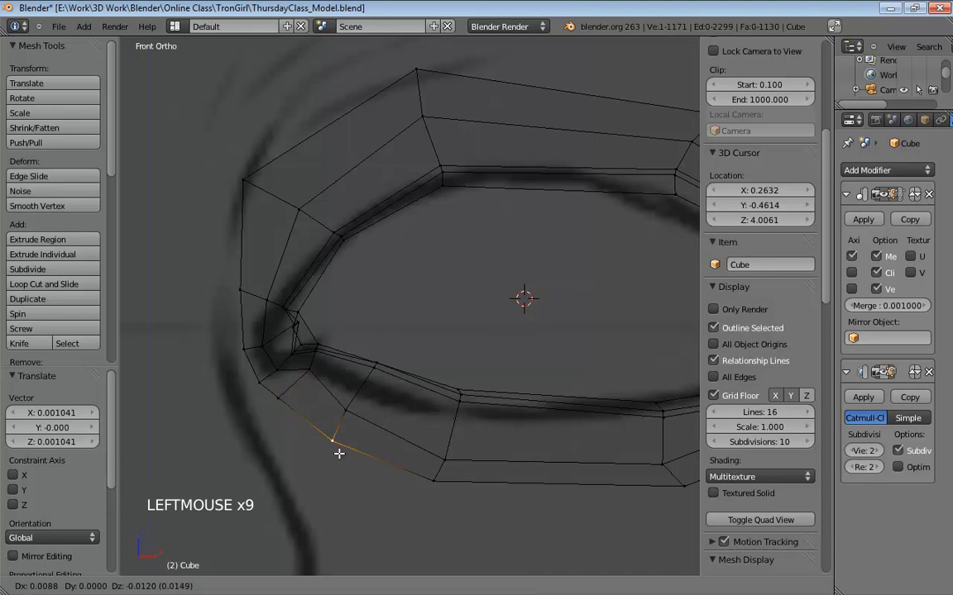
{"action": "middle_click_drag", "start_coordinate": [432, 414], "coordinate": [419, 354], "text": "shift"}
{"action": "left_click_drag", "start_coordinate": [389, 385], "coordinate": [387, 380]}
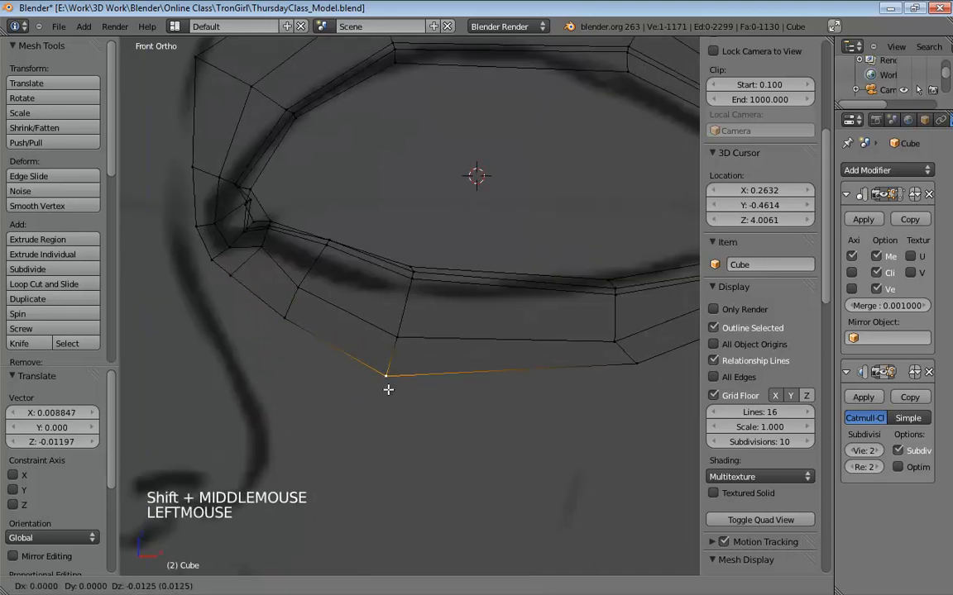
{"action": "left_click", "coordinate": [398, 342]}
{"action": "left_click_drag", "start_coordinate": [398, 342], "coordinate": [397, 326]}
Box-select the rim vertices beside the tear duct on the lower lid and move them about -0.007 in X and -0.011 in Z
{"action": "left_click", "coordinate": [335, 244]}
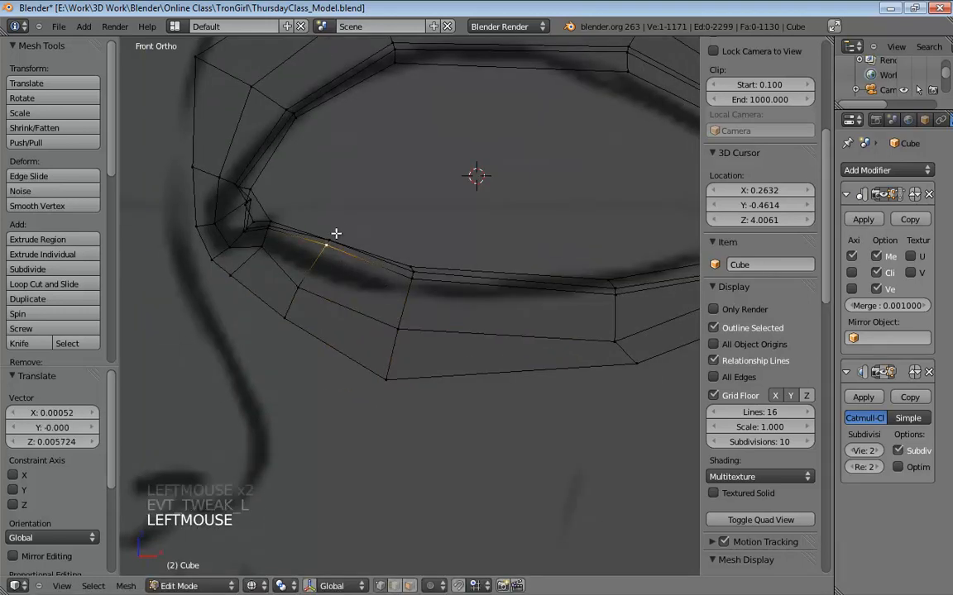
{"action": "key", "text": "b"}
{"action": "left_click_drag", "start_coordinate": [348, 218], "coordinate": [318, 259]}
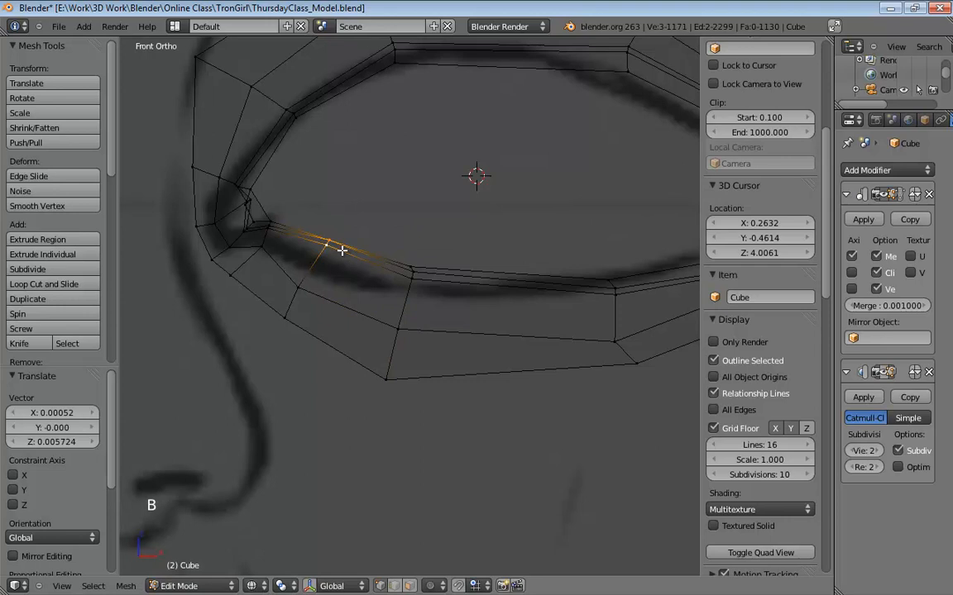
{"action": "key", "text": "g"}
{"action": "left_click", "coordinate": [383, 253]}
Adjust the next lower-lid rim vertex, box-select its rim group and lower it about 0.007 onto the drawn lid line
{"action": "left_click", "coordinate": [401, 240]}
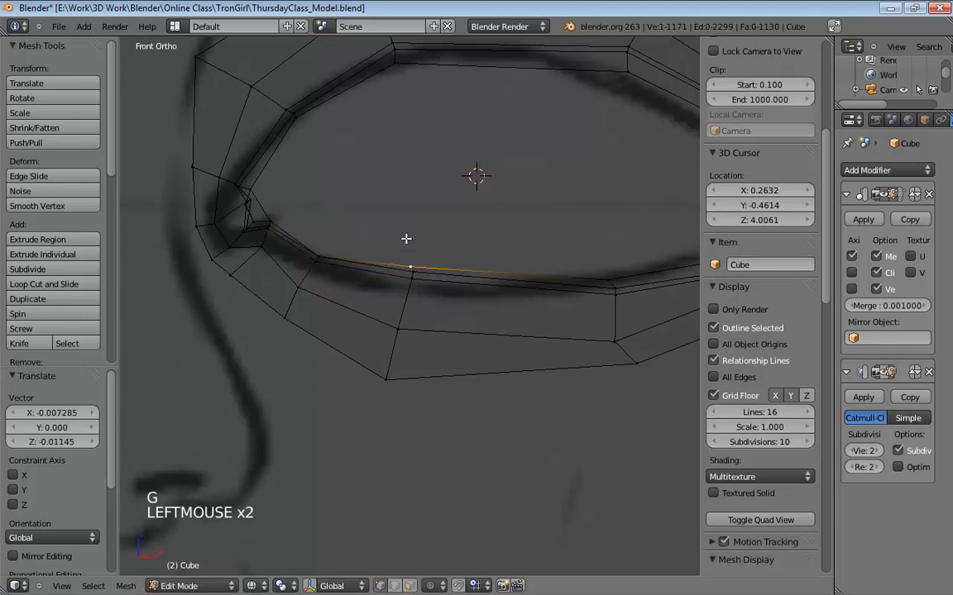
{"action": "key", "text": "g"}
{"action": "left_click", "coordinate": [399, 239]}
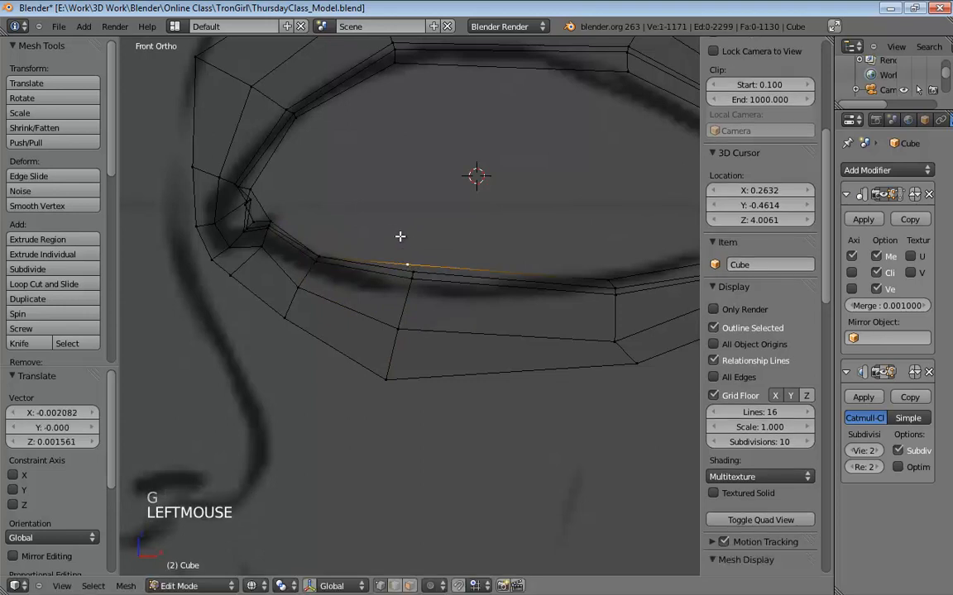
{"action": "key", "text": "g"}
{"action": "key", "text": "g"}
{"action": "left_click", "coordinate": [405, 264]}
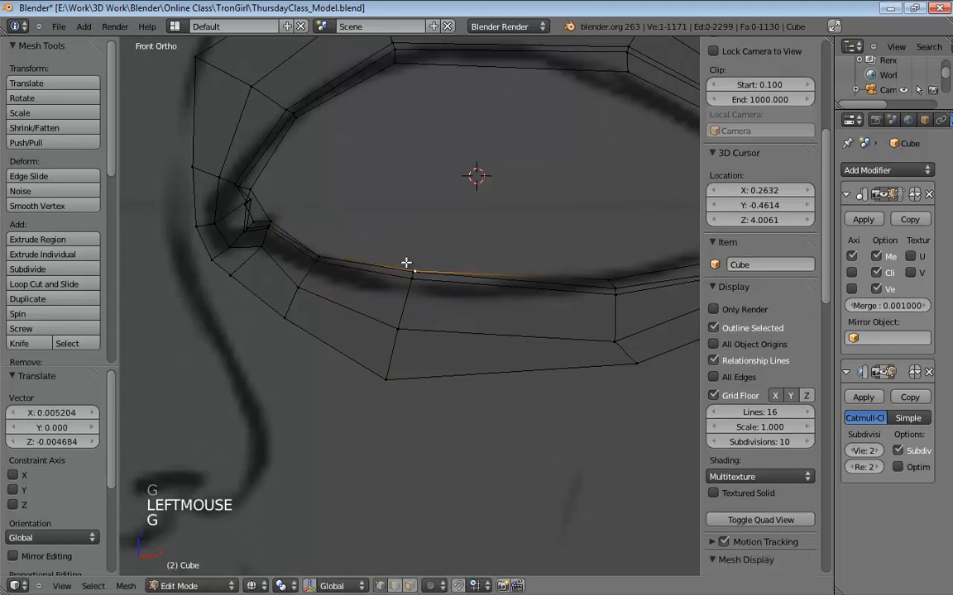
{"action": "key", "text": "b"}
{"action": "left_click_drag", "start_coordinate": [396, 239], "coordinate": [445, 299]}
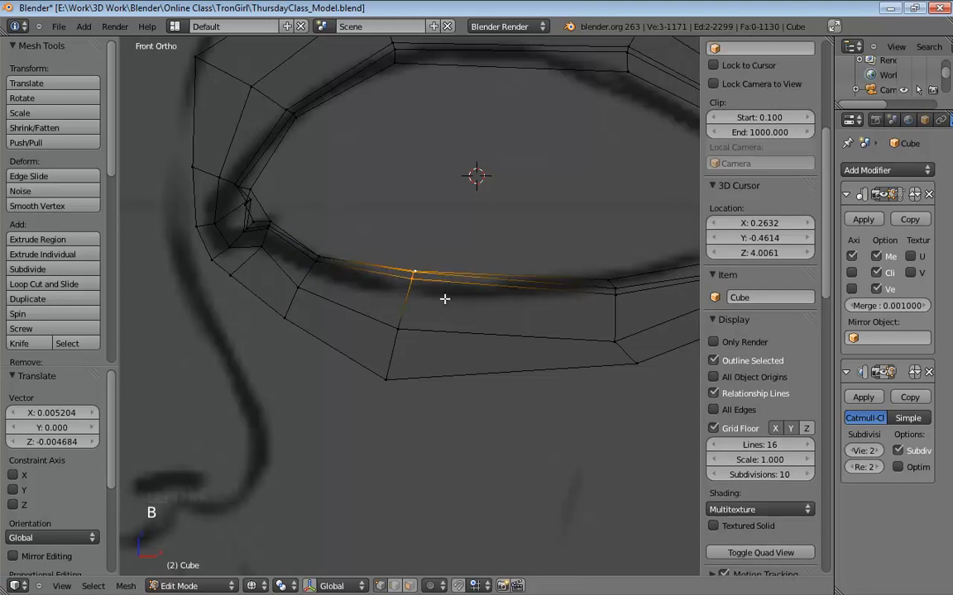
{"action": "key", "text": "g"}
{"action": "left_click", "coordinate": [422, 294]}
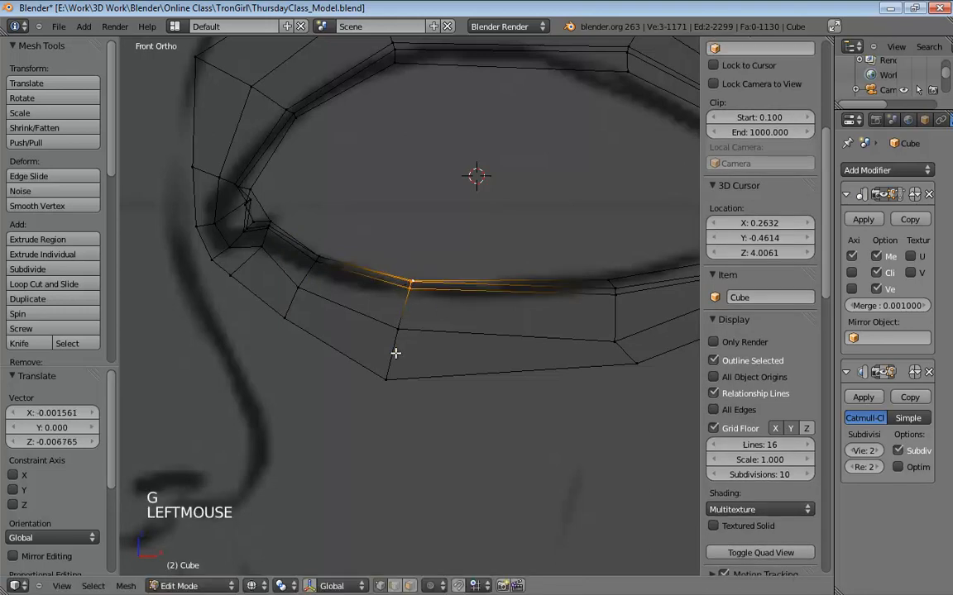
Move the surrounding loop vertices under the outer half of the lower lid outward for even spacing
{"action": "middle_click_drag", "start_coordinate": [395, 353], "coordinate": [424, 265], "text": "shift"}
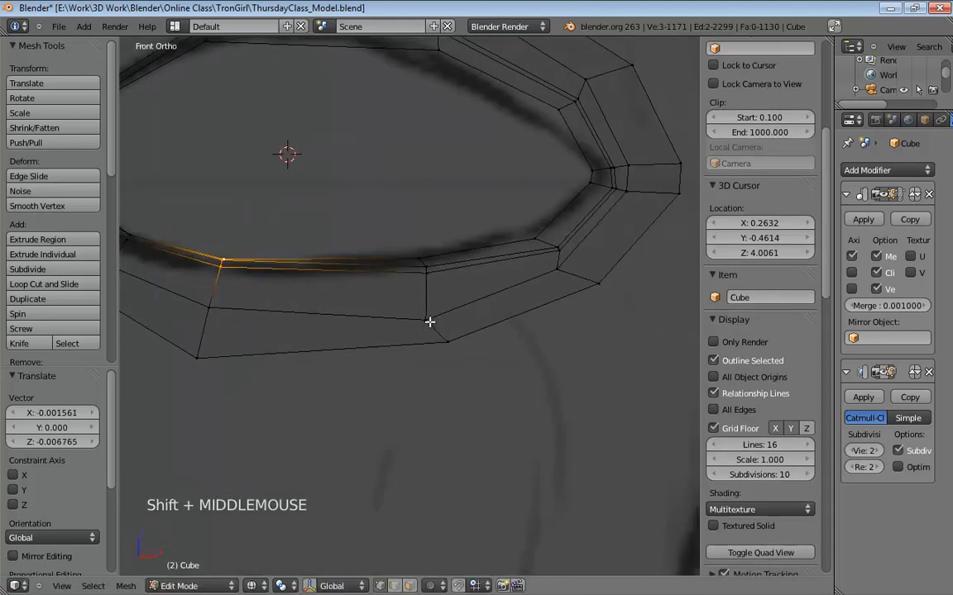
{"action": "left_click_drag", "start_coordinate": [431, 320], "coordinate": [468, 344]}
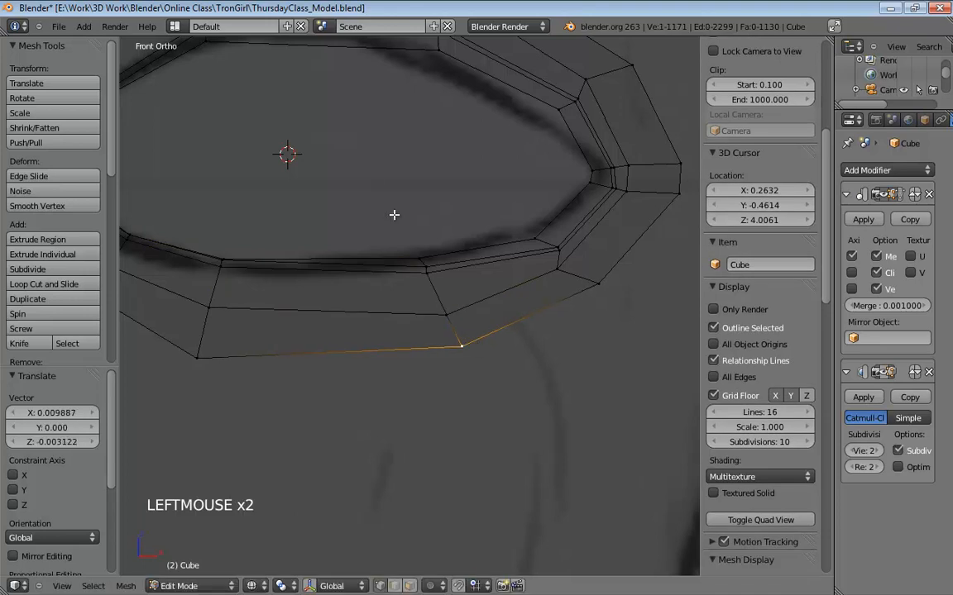
{"action": "left_click", "coordinate": [592, 269]}
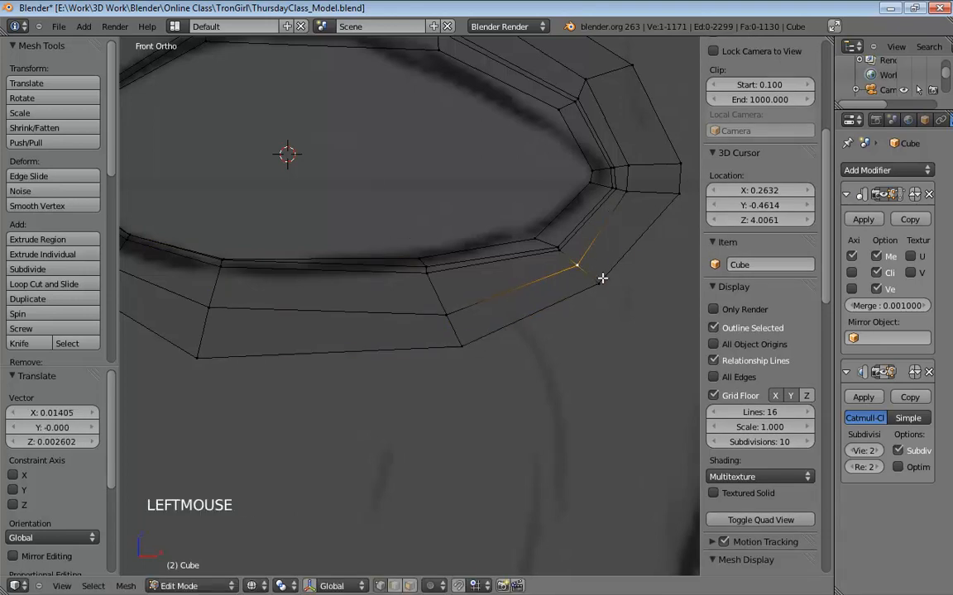
{"action": "left_click_drag", "start_coordinate": [606, 282], "coordinate": [612, 287]}
{"action": "middle_click_drag", "start_coordinate": [591, 274], "coordinate": [425, 404], "text": "shift"}
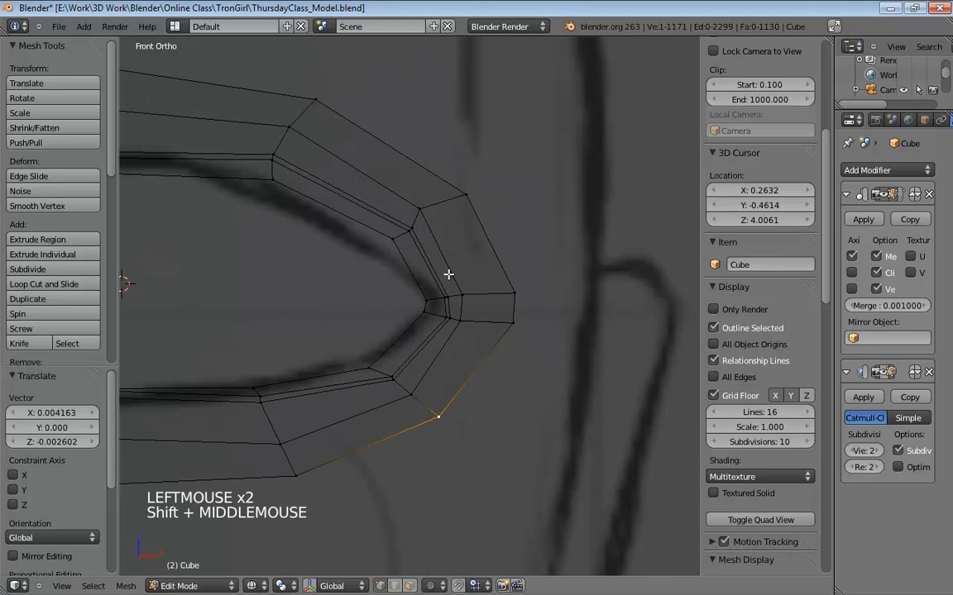
Pull the outermost loop vertices at the outer eye corner inward, and even out the vertices just above it
{"action": "left_click", "coordinate": [423, 214]}
{"action": "left_click_drag", "start_coordinate": [470, 194], "coordinate": [451, 198]}
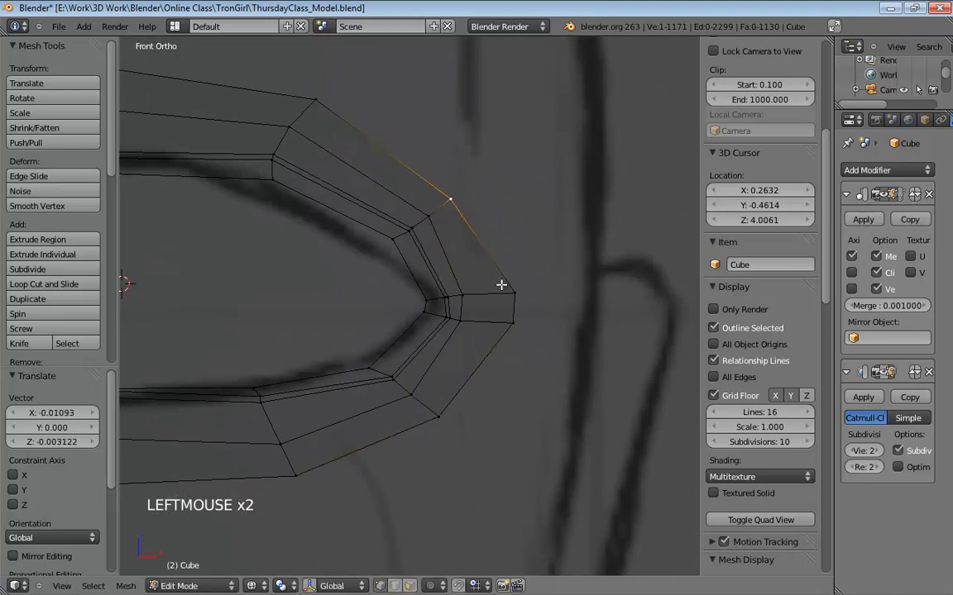
{"action": "left_click_drag", "start_coordinate": [501, 285], "coordinate": [467, 294]}
{"action": "left_click_drag", "start_coordinate": [510, 323], "coordinate": [477, 326]}
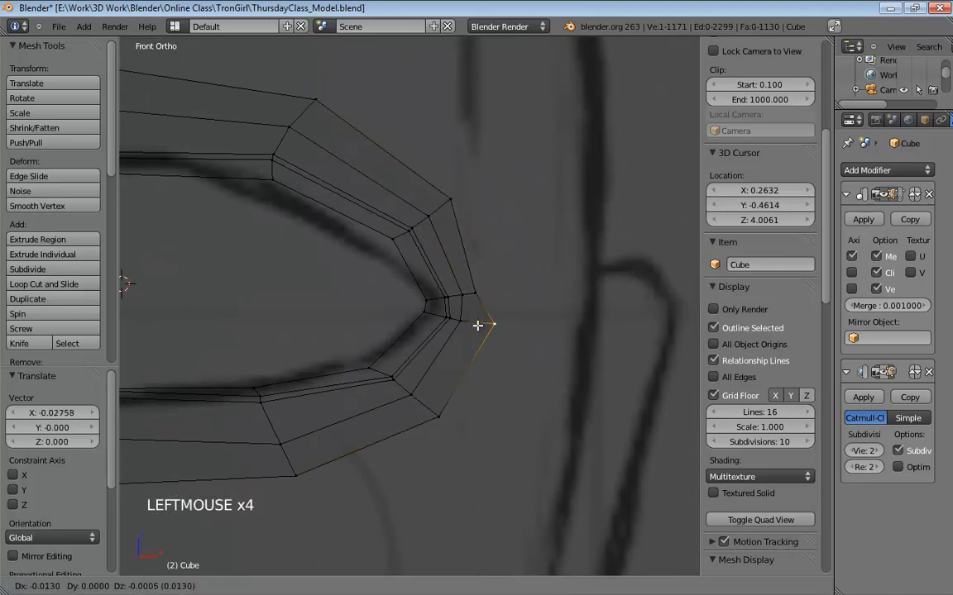
Raise an outer vertex above the upper lid by about 0.011 and select the loop vertex beneath it
{"action": "middle_click_drag", "start_coordinate": [464, 328], "coordinate": [495, 217], "text": "shift"}
{"action": "left_click_drag", "start_coordinate": [495, 216], "coordinate": [497, 183]}
{"action": "middle_click_drag", "start_coordinate": [497, 183], "coordinate": [404, 227], "text": "shift"}
{"action": "left_click", "coordinate": [403, 225]}
In the right side view, move the upper lid's surrounding loop vertices forward to follow the face profile
{"action": "key", "text": "KP_3"}
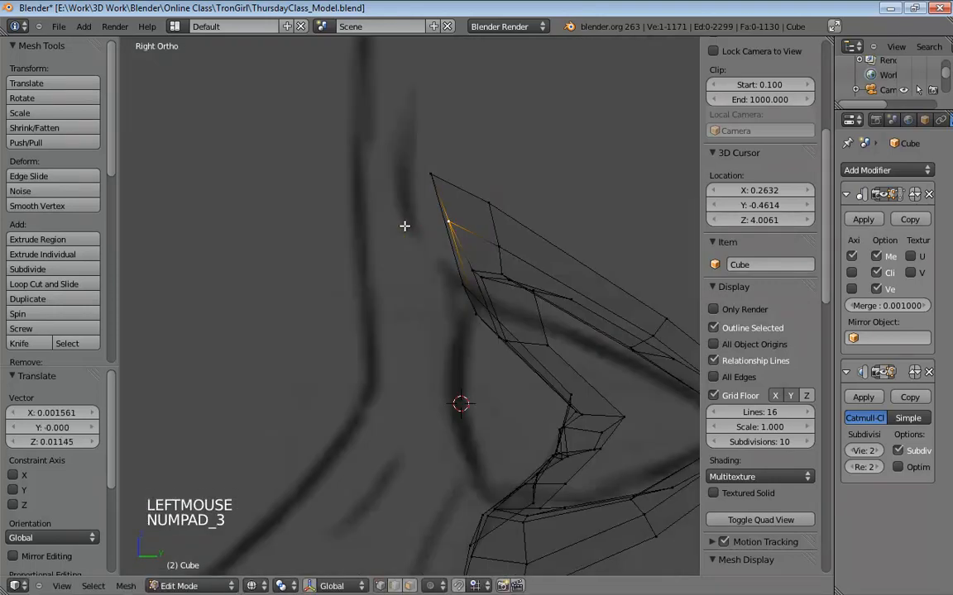
{"action": "middle_click_drag", "start_coordinate": [489, 336], "coordinate": [391, 184], "text": "shift"}
{"action": "left_click_drag", "start_coordinate": [390, 184], "coordinate": [330, 134]}
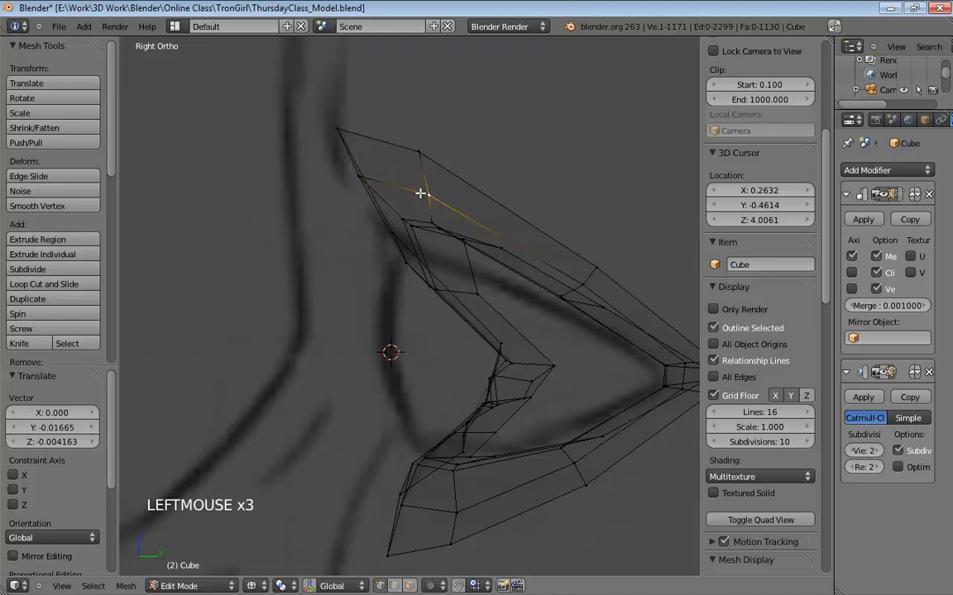
{"action": "left_click_drag", "start_coordinate": [419, 159], "coordinate": [398, 149]}
{"action": "middle_click_drag", "start_coordinate": [399, 149], "coordinate": [529, 194], "text": "shift"}
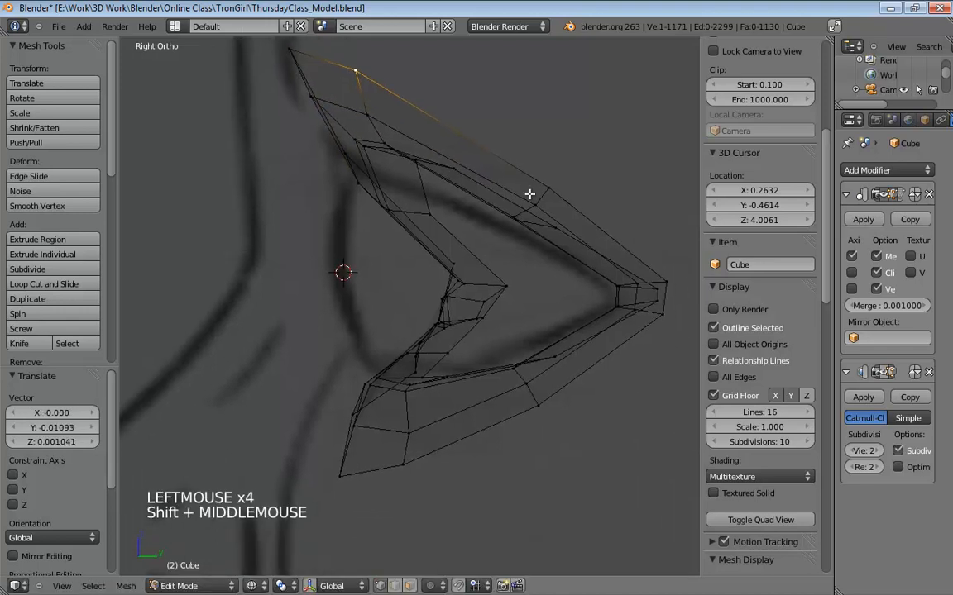
{"action": "left_click_drag", "start_coordinate": [537, 203], "coordinate": [526, 201]}
{"action": "left_click", "coordinate": [547, 189]}
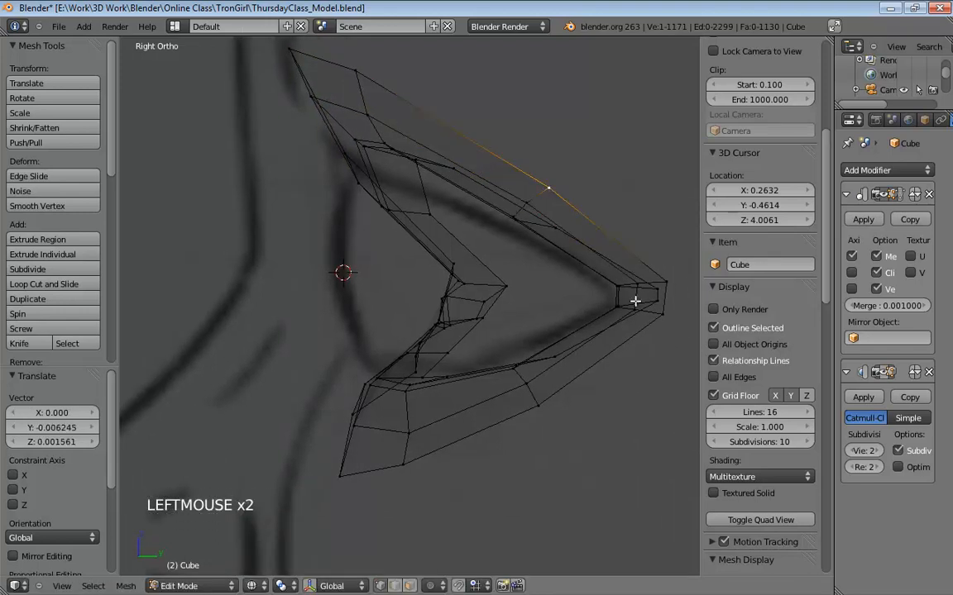
Move the loop vertices at the outer eye corner and along the outer lower lid forward in the side view
{"action": "left_click_drag", "start_coordinate": [668, 279], "coordinate": [652, 274]}
{"action": "left_click_drag", "start_coordinate": [660, 315], "coordinate": [634, 315]}
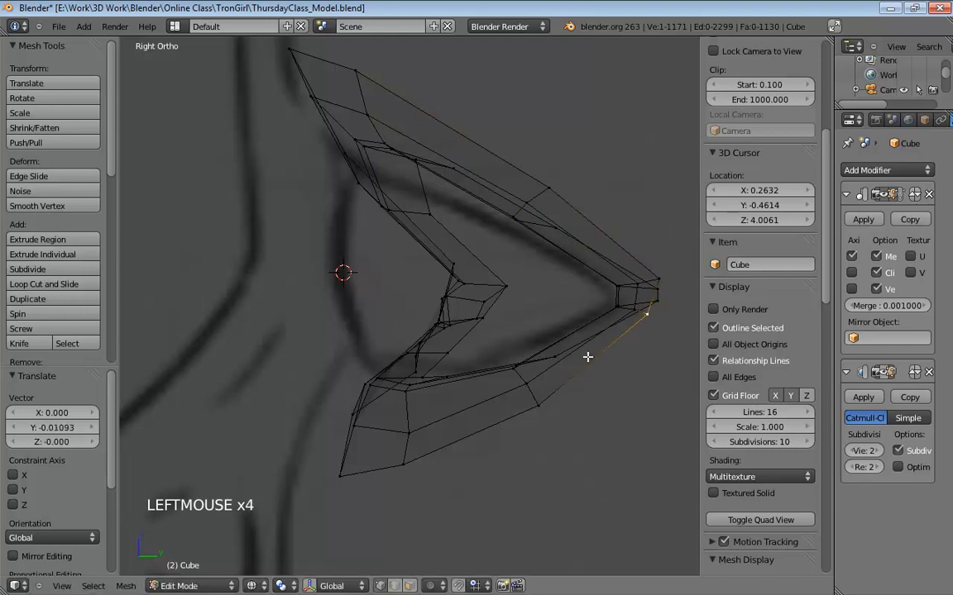
{"action": "left_click_drag", "start_coordinate": [524, 385], "coordinate": [506, 387]}
{"action": "left_click_drag", "start_coordinate": [406, 432], "coordinate": [381, 431]}
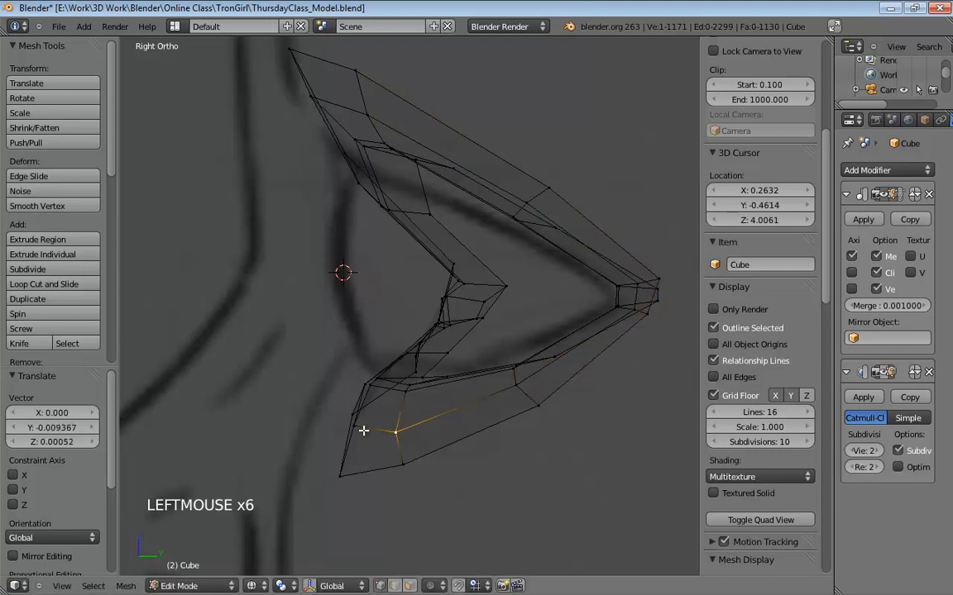
Select the column of four front vertices on the lower lid and move it about -0.018 in Y and 0.005 in Z
{"action": "left_click", "coordinate": [365, 387]}
{"action": "middle_click_drag", "start_coordinate": [383, 352], "coordinate": [417, 387]}
{"action": "left_click", "coordinate": [387, 387]}
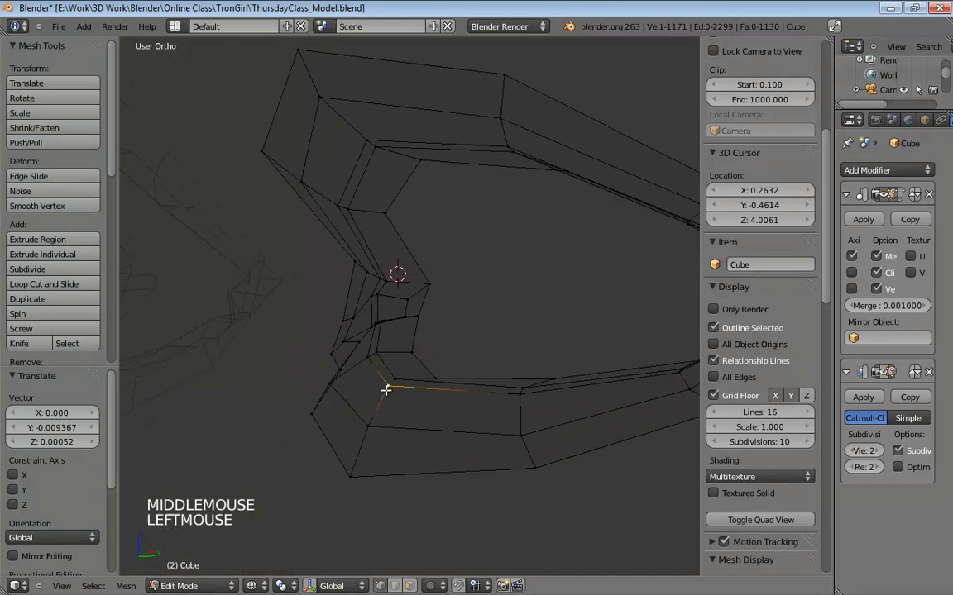
{"action": "left_click", "coordinate": [396, 382], "text": "shift"}
{"action": "left_click", "coordinate": [371, 424], "text": "shift"}
{"action": "left_click", "coordinate": [354, 471], "text": "shift"}
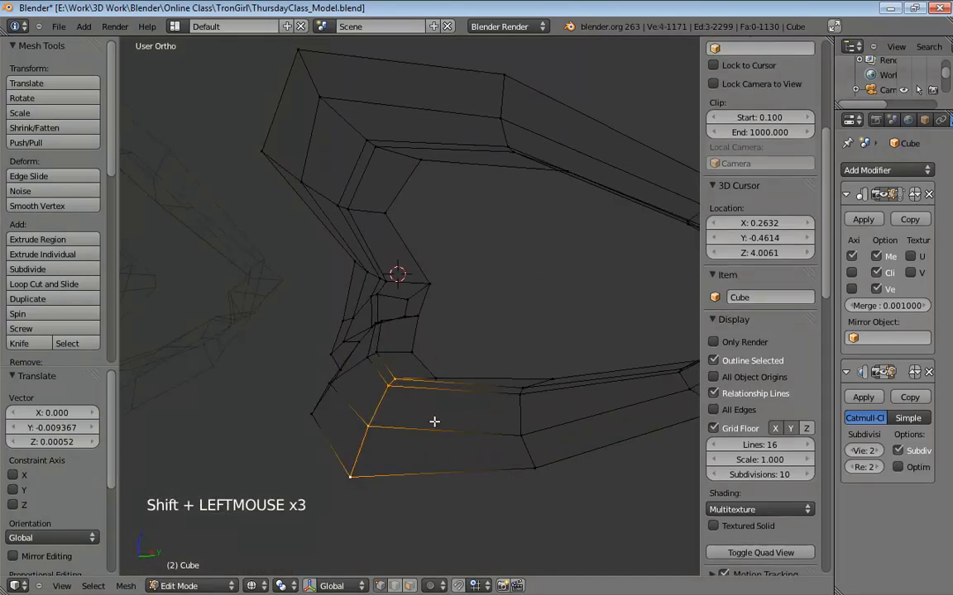
{"action": "middle_click_drag", "start_coordinate": [433, 421], "coordinate": [440, 391]}
{"action": "key", "text": "KP_3"}
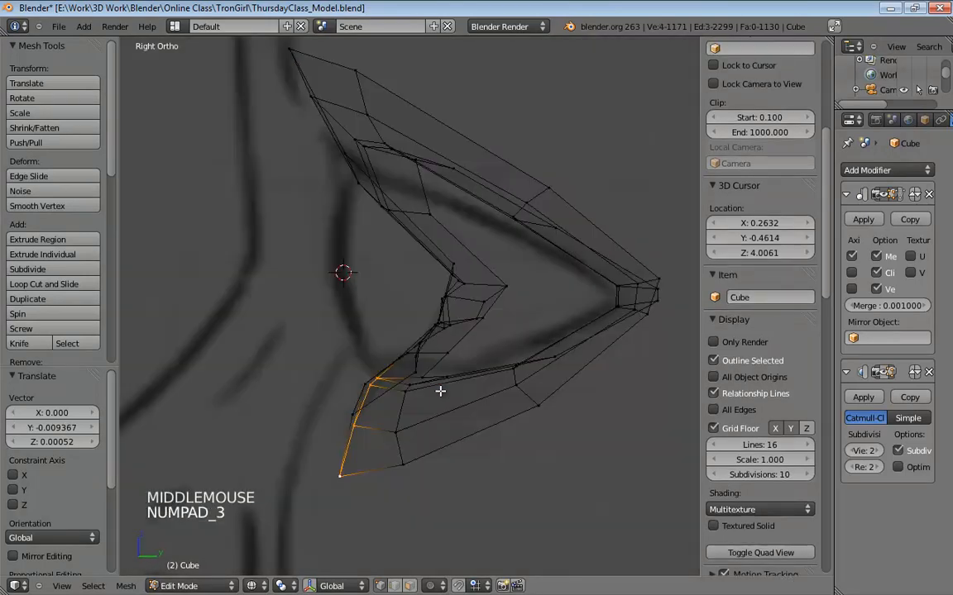
{"action": "key", "text": "g"}
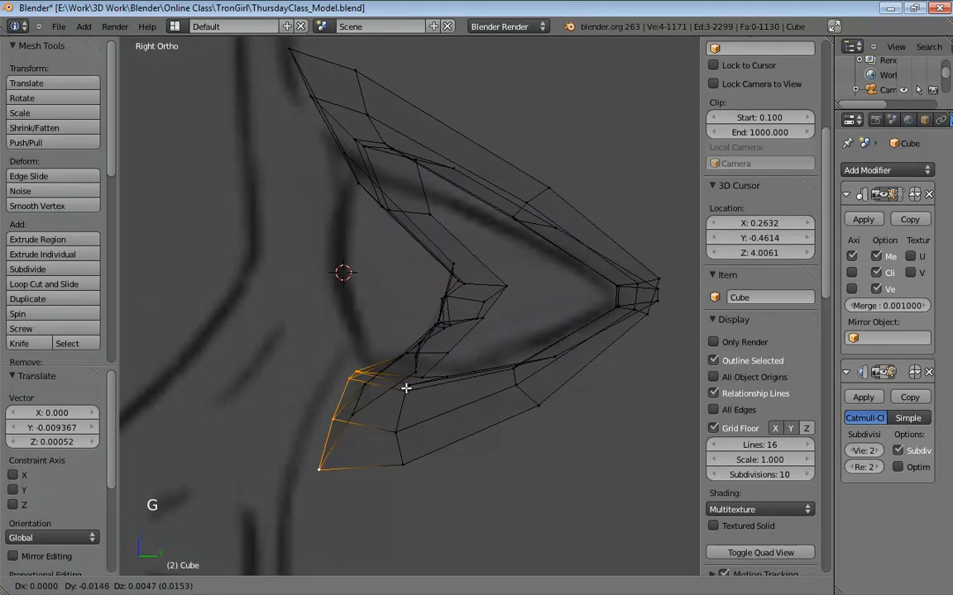
{"action": "left_click", "coordinate": [402, 387]}
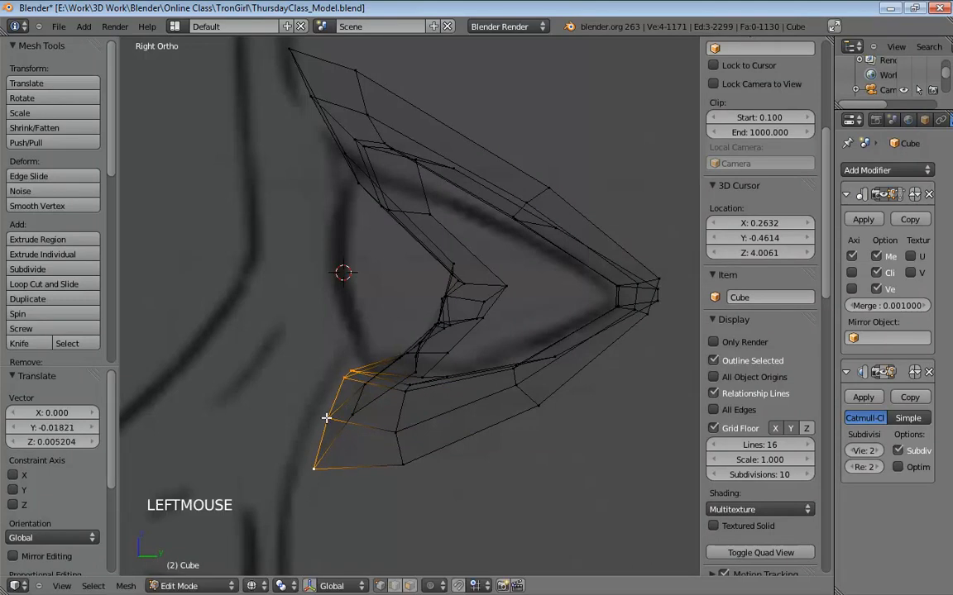
In the right side view, move the remaining front and adjacent lower-lid loop vertices forward to follow the face profile
{"action": "left_click_drag", "start_coordinate": [326, 417], "coordinate": [304, 415]}
{"action": "left_click_drag", "start_coordinate": [313, 468], "coordinate": [286, 472]}
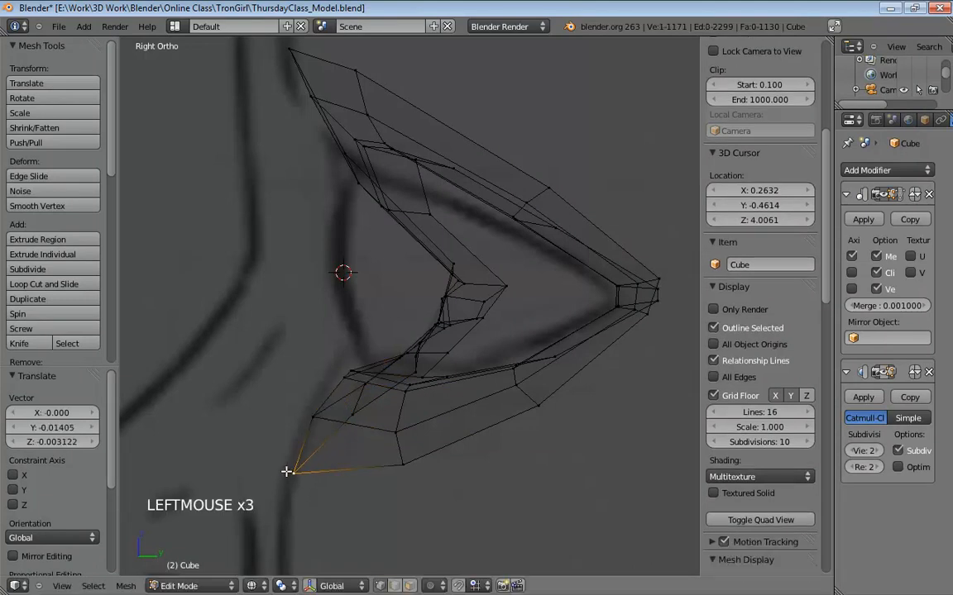
{"action": "left_click_drag", "start_coordinate": [404, 463], "coordinate": [364, 473]}
{"action": "left_click_drag", "start_coordinate": [396, 434], "coordinate": [370, 434]}
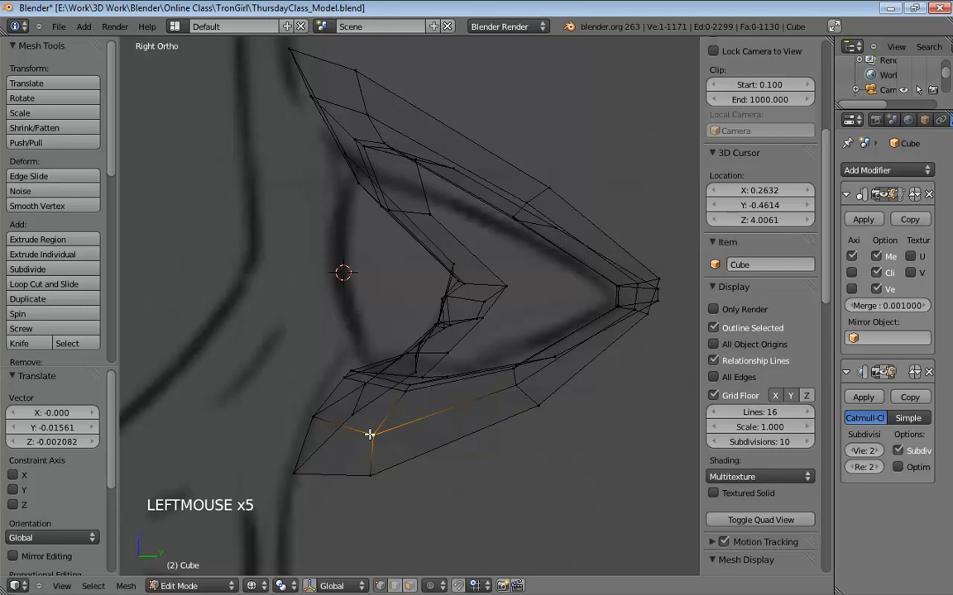
Select the two stacked vertices just below the lower lid's rim near the inner corner and move them about -0.009 along Y
{"action": "middle_click_drag", "start_coordinate": [403, 420], "coordinate": [502, 368], "text": "shift"}
{"action": "left_click", "coordinate": [423, 355]}
{"action": "middle_click_drag", "start_coordinate": [440, 348], "coordinate": [373, 336]}
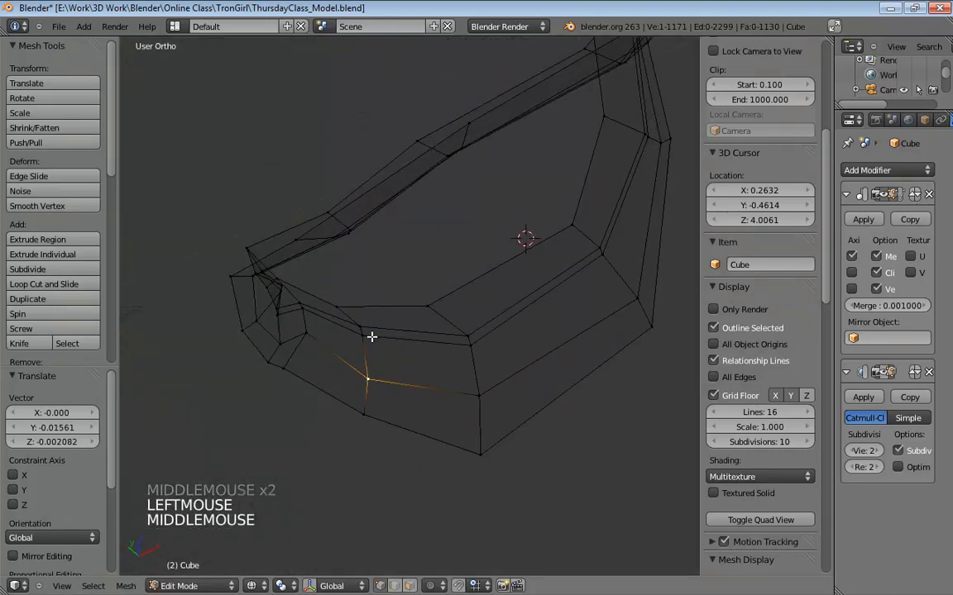
{"action": "left_click", "coordinate": [361, 329]}
{"action": "left_click", "coordinate": [364, 335], "text": "shift"}
{"action": "middle_click_drag", "start_coordinate": [431, 345], "coordinate": [443, 334]}
{"action": "key", "text": "g"}
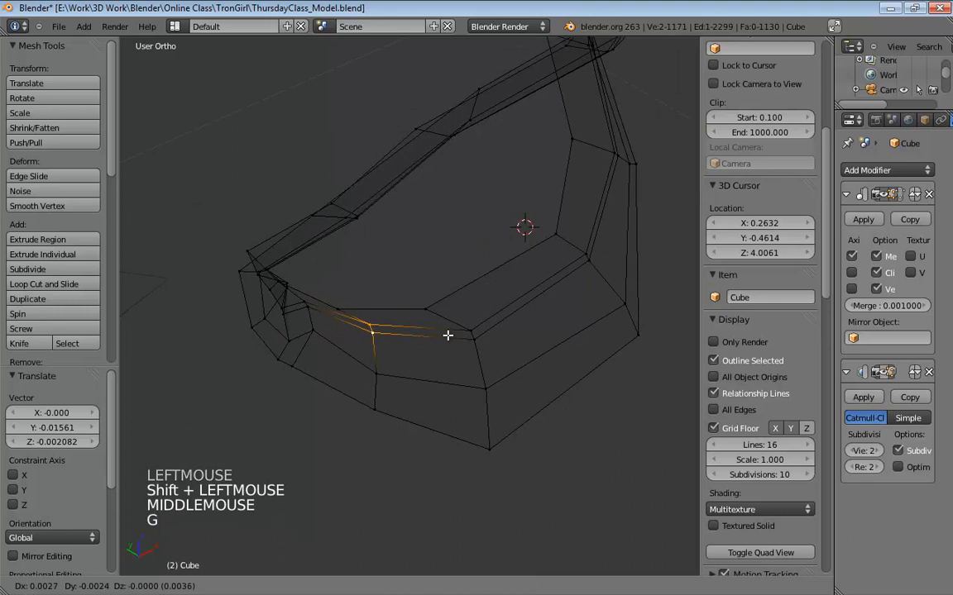
{"action": "key", "text": "y"}
{"action": "left_click", "coordinate": [551, 345]}
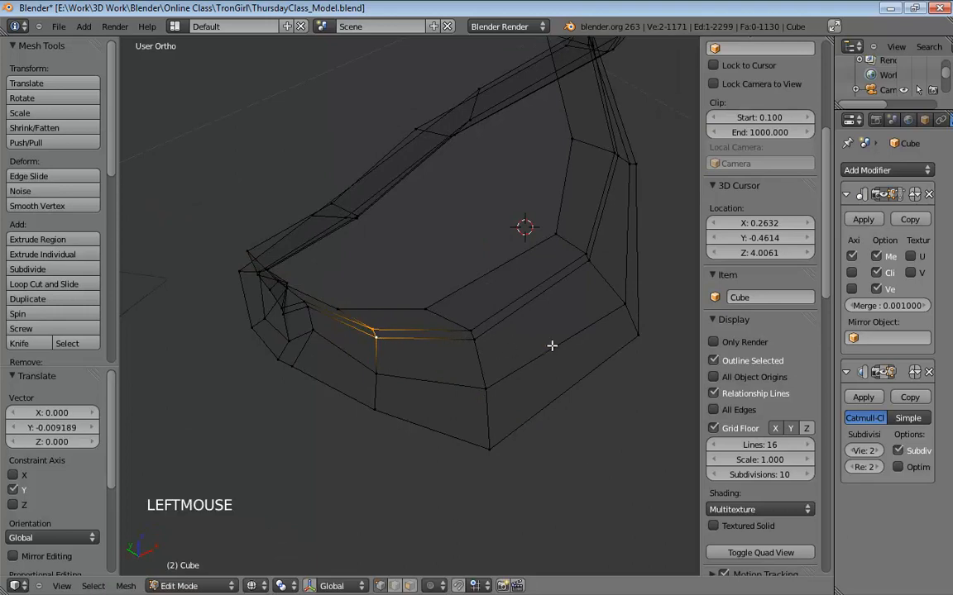
Leave mesh editing, switch to solid shading and turn on the subdivision surface preview to examine the smoothed eyelids
{"action": "middle_click_drag", "start_coordinate": [551, 344], "coordinate": [458, 295]}
{"action": "scroll", "coordinate": [470, 359], "scroll_direction": "down", "scroll_amount": 4}
{"action": "mouse_move", "coordinate": [470, 359]}
{"action": "middle_mouse_down"}
{"action": "mouse_move", "coordinate": [551, 300]}
{"action": "mouse_move", "coordinate": [553, 285]}
{"action": "mouse_move", "coordinate": [548, 310]}
{"action": "mouse_move", "coordinate": [485, 327]}
{"action": "mouse_move", "coordinate": [507, 318]}
{"action": "mouse_move", "coordinate": [554, 324]}
{"action": "middle_mouse_up"}
{"action": "key", "text": "Tab"}
{"action": "key", "text": "z"}
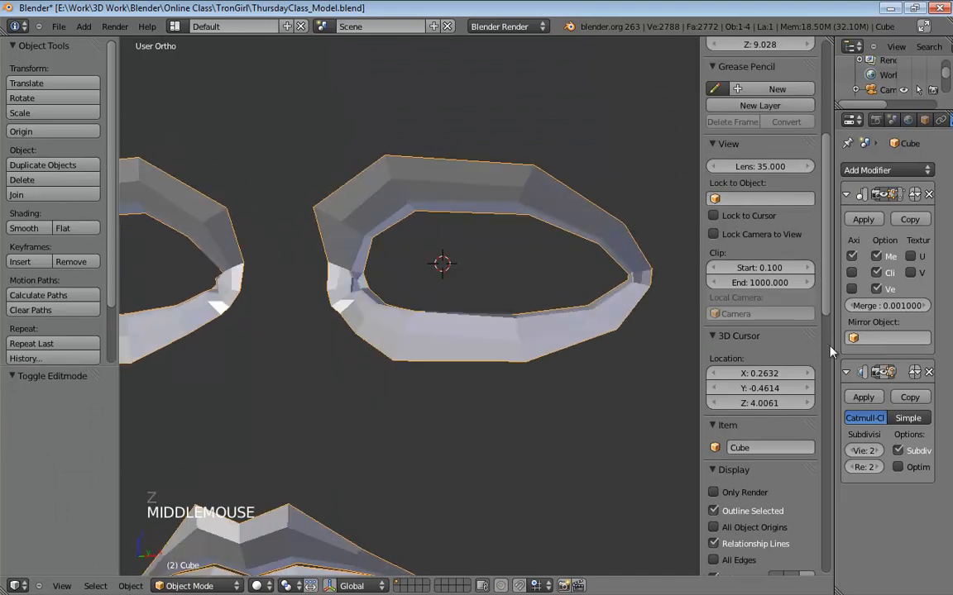
{"action": "left_click", "coordinate": [884, 373]}
{"action": "middle_click_drag", "start_coordinate": [610, 353], "coordinate": [488, 338]}
{"action": "scroll", "coordinate": [459, 354], "scroll_direction": "down", "scroll_amount": 5}
Reveal the hidden eyeball, compare the eyelids with it in front view, and hide the eyeball again
{"action": "key", "text": "alt+h"}
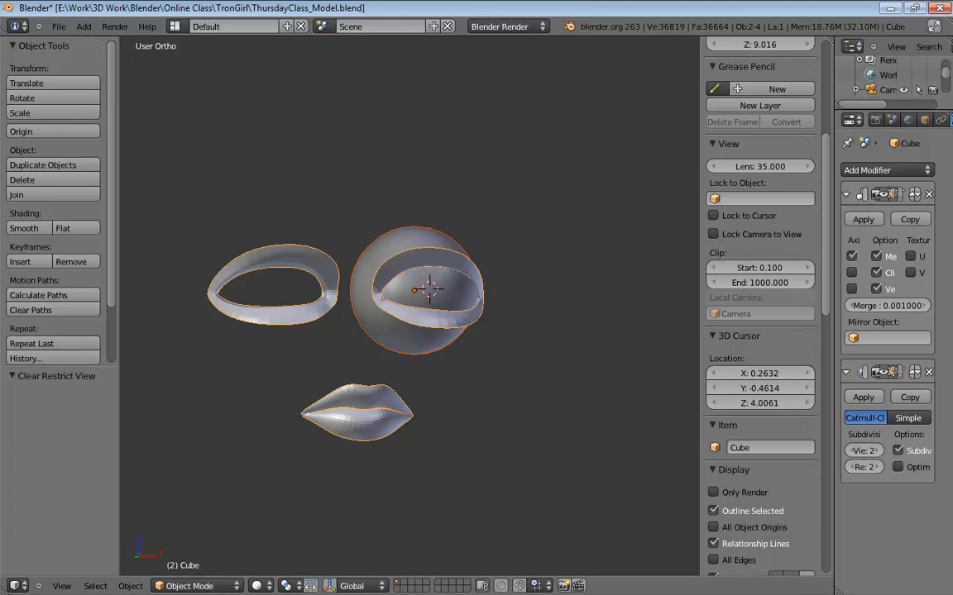
{"action": "middle_click_drag", "start_coordinate": [431, 288], "coordinate": [409, 272]}
{"action": "key", "text": "KP_1"}
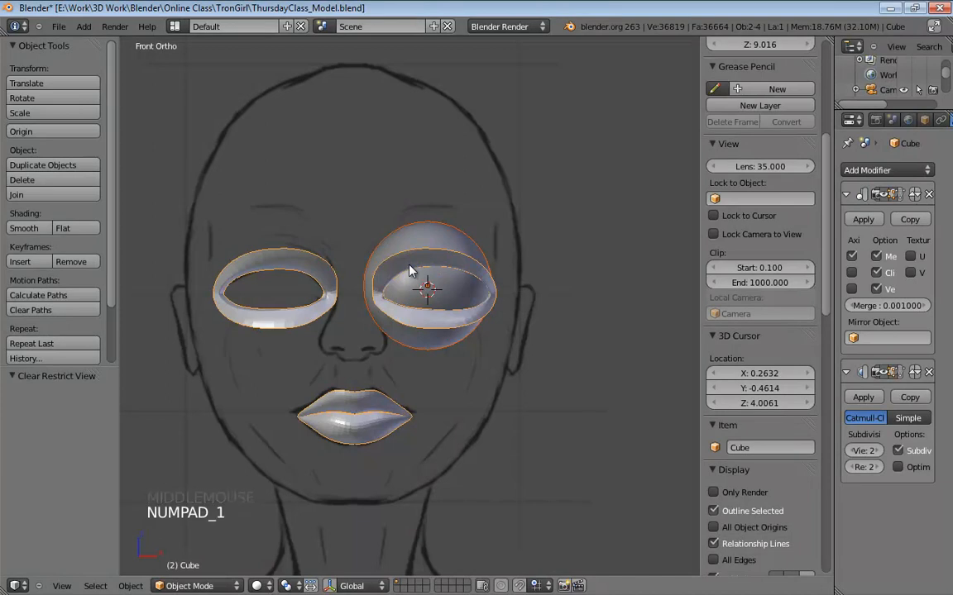
{"action": "left_click", "coordinate": [420, 232]}
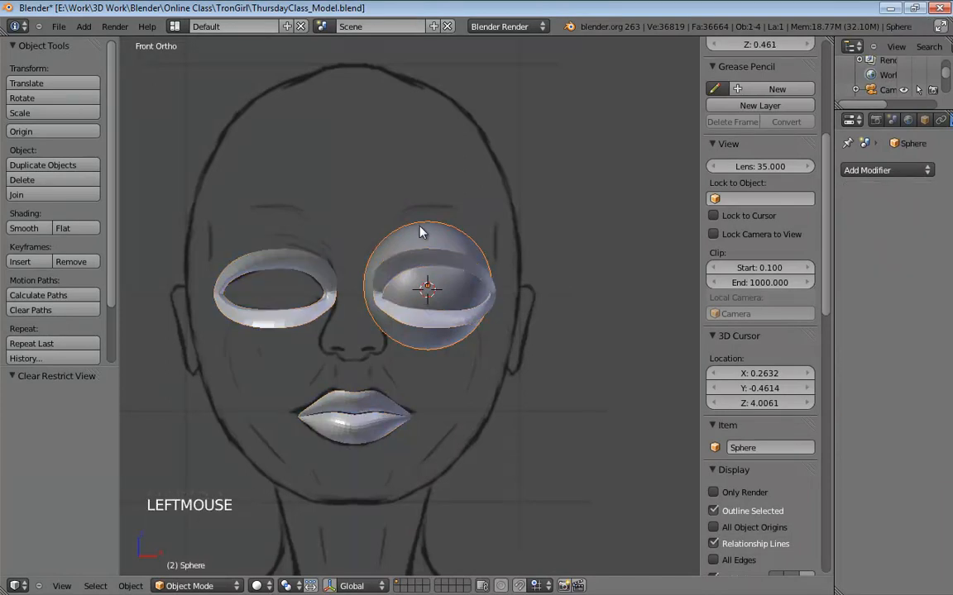
{"action": "key", "text": "h"}
Extrude the outermost edge loop around the eye and scale the new loop up to about 1.186
{"action": "scroll", "coordinate": [421, 230], "scroll_direction": "up", "scroll_amount": 3}
{"action": "left_click", "coordinate": [416, 240]}
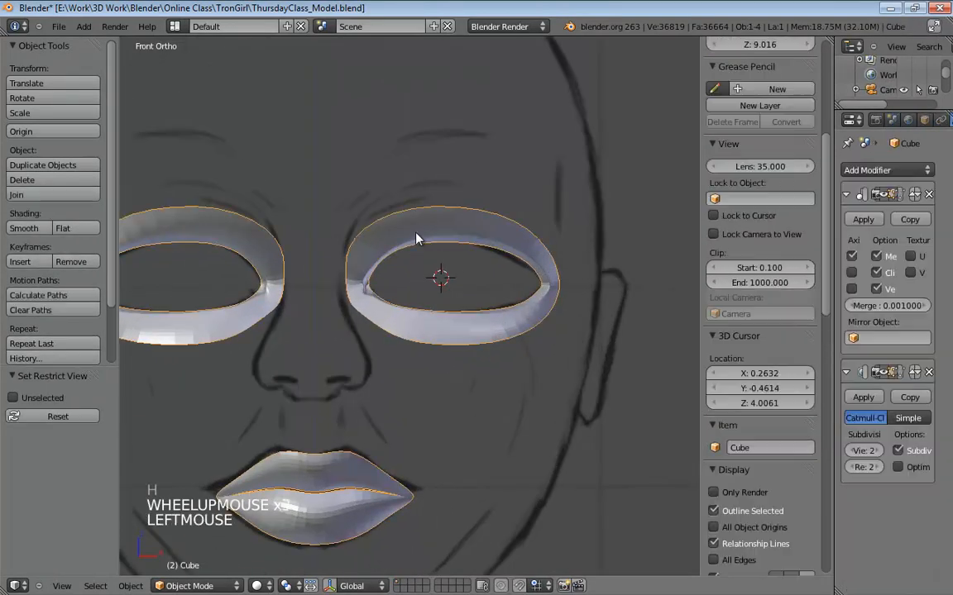
{"action": "key", "text": "Tab"}
{"action": "middle_click_drag", "start_coordinate": [417, 230], "coordinate": [387, 239], "text": "shift"}
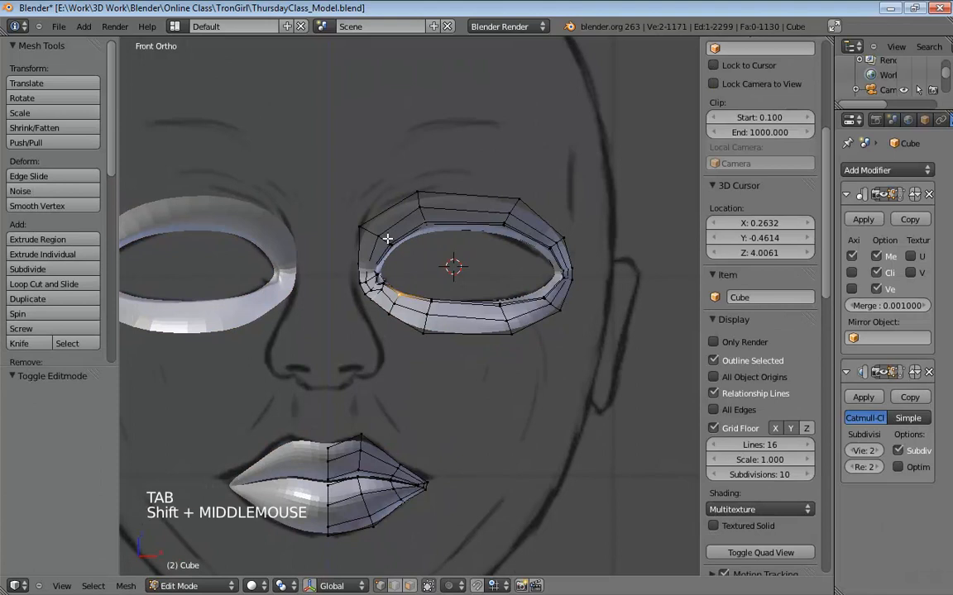
{"action": "scroll", "coordinate": [368, 240], "scroll_direction": "up", "scroll_amount": 3}
{"action": "left_click", "coordinate": [324, 207], "text": "alt"}
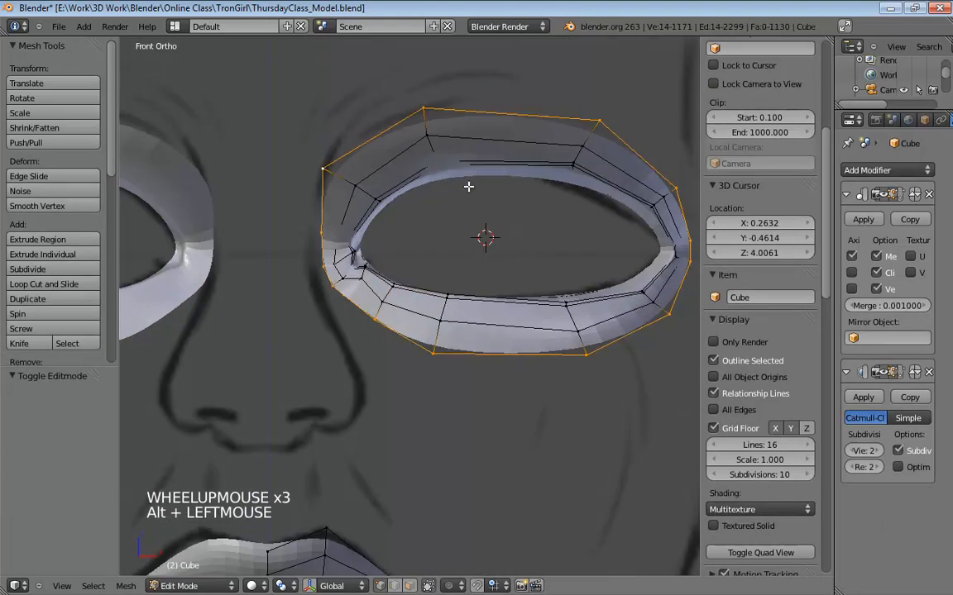
{"action": "key", "text": "e"}
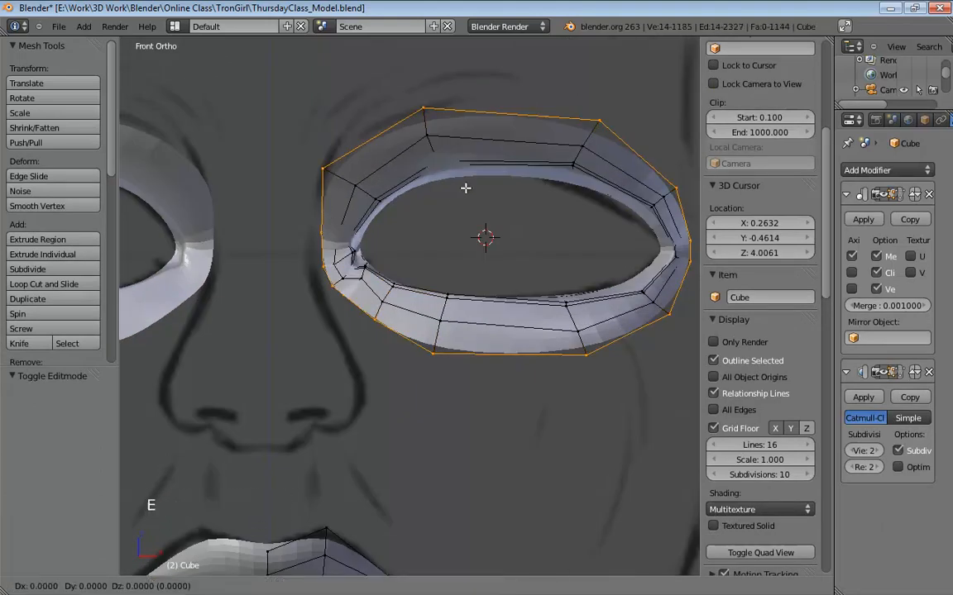
{"action": "right_click", "coordinate": [459, 141]}
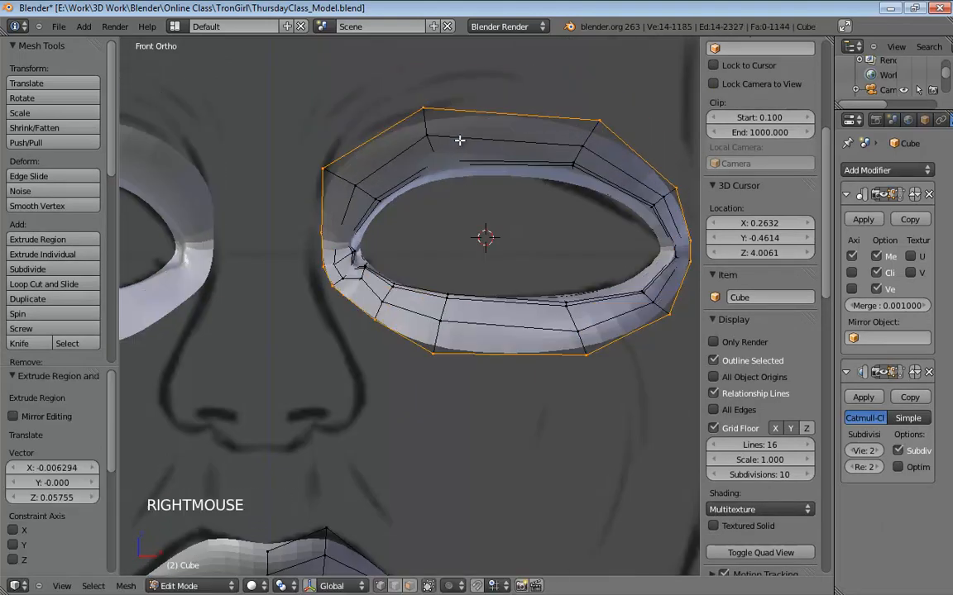
{"action": "key", "text": "s"}
{"action": "key", "text": "s"}
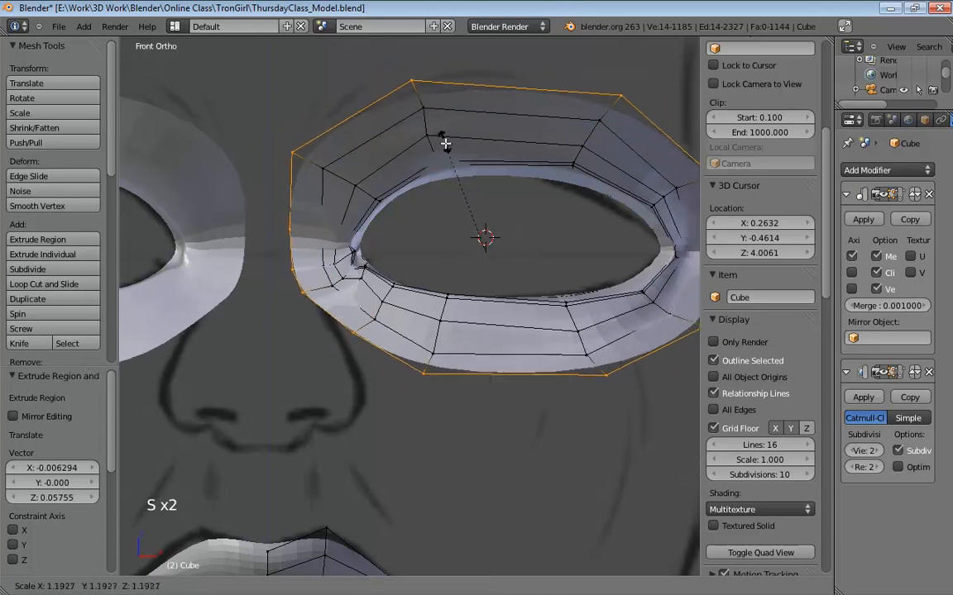
{"action": "left_click", "coordinate": [435, 147]}
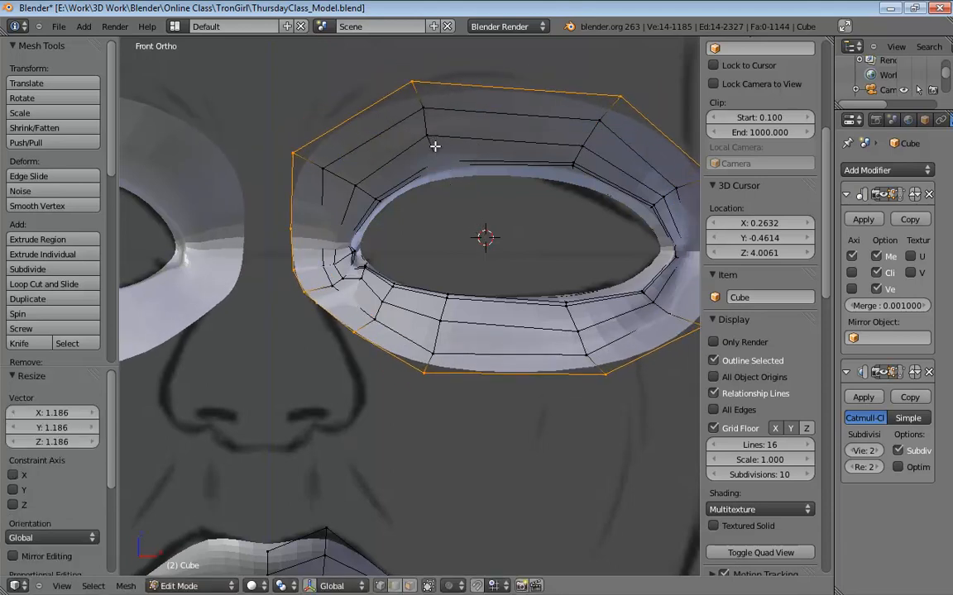
Pull the new loop's inner-side vertices toward the eye in front view and turn off the subdivision surface preview
{"action": "left_click_drag", "start_coordinate": [306, 154], "coordinate": [326, 162]}
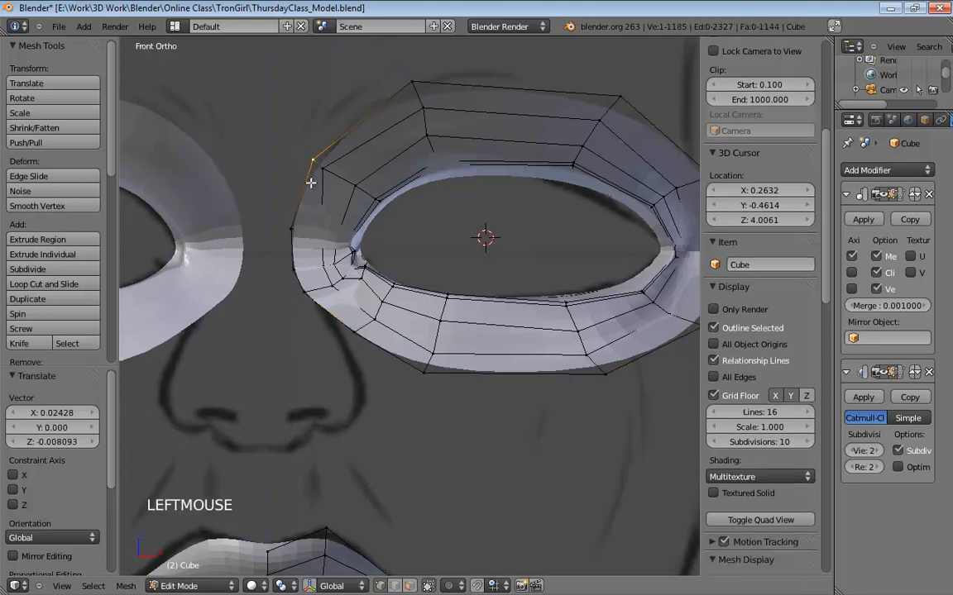
{"action": "left_click", "coordinate": [879, 373]}
{"action": "left_click_drag", "start_coordinate": [306, 242], "coordinate": [338, 239]}
{"action": "left_click_drag", "start_coordinate": [296, 272], "coordinate": [376, 358]}
Move the new loop's lower vertices downward in front view and adjust the outer lower vertex of the loop inside it
{"action": "left_click_drag", "start_coordinate": [428, 383], "coordinate": [431, 401]}
{"action": "left_click_drag", "start_coordinate": [612, 379], "coordinate": [614, 400]}
{"action": "left_click_drag", "start_coordinate": [595, 358], "coordinate": [602, 354]}
{"action": "middle_click_drag", "start_coordinate": [613, 326], "coordinate": [384, 327], "text": "shift"}
{"action": "mouse_move", "coordinate": [473, 325]}
{"action": "left_mouse_down"}
{"action": "mouse_move", "coordinate": [454, 354]}
{"action": "mouse_move", "coordinate": [469, 337]}
{"action": "left_mouse_up"}
{"action": "left_click_drag", "start_coordinate": [377, 395], "coordinate": [361, 399]}
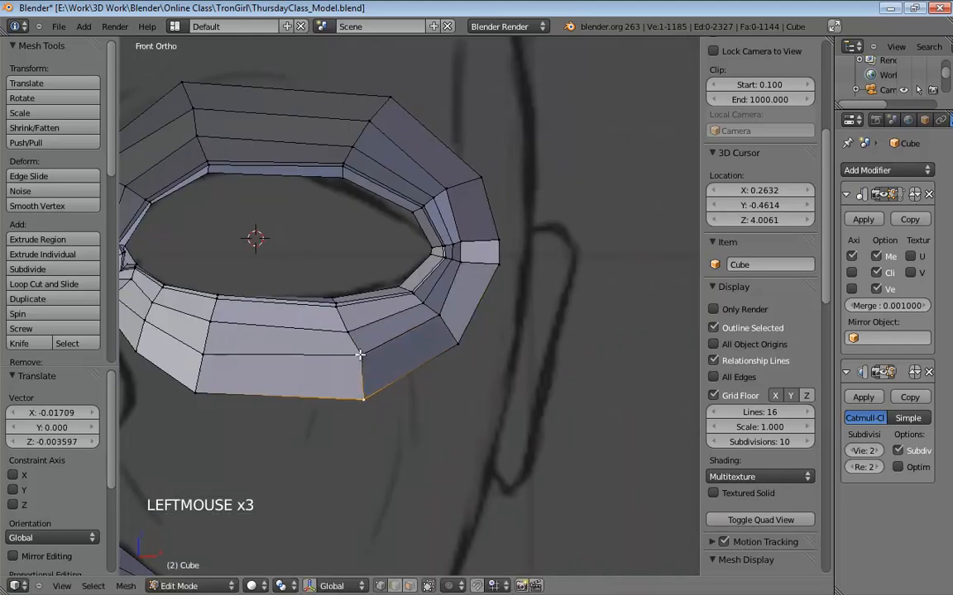
{"action": "left_click_drag", "start_coordinate": [356, 359], "coordinate": [365, 357]}
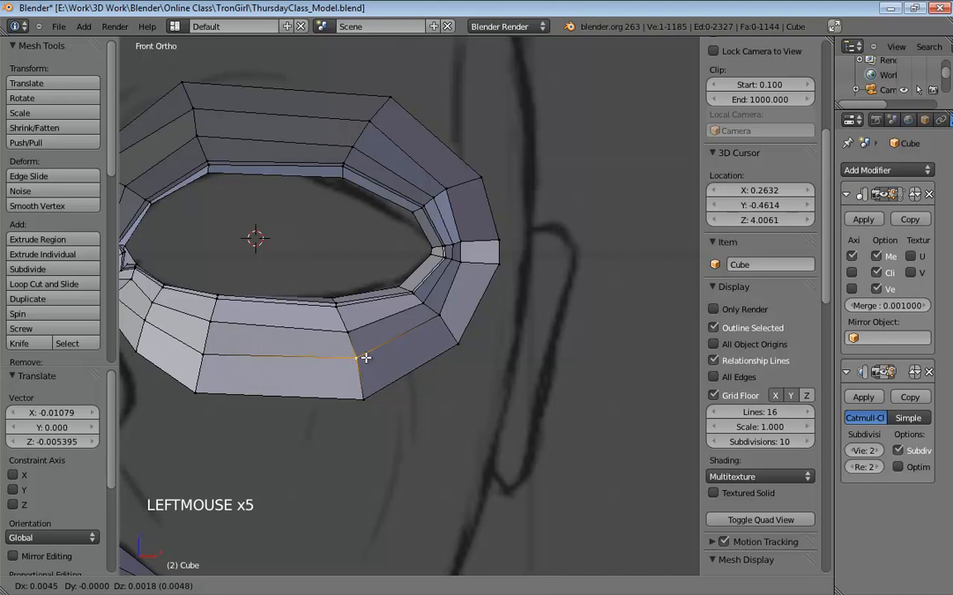
Pull the new loop's outer-corner vertices inward by about 0.03 in X and raise its upper outer vertex about 0.02
{"action": "left_click_drag", "start_coordinate": [505, 264], "coordinate": [461, 238]}
{"action": "left_click_drag", "start_coordinate": [477, 175], "coordinate": [449, 179]}
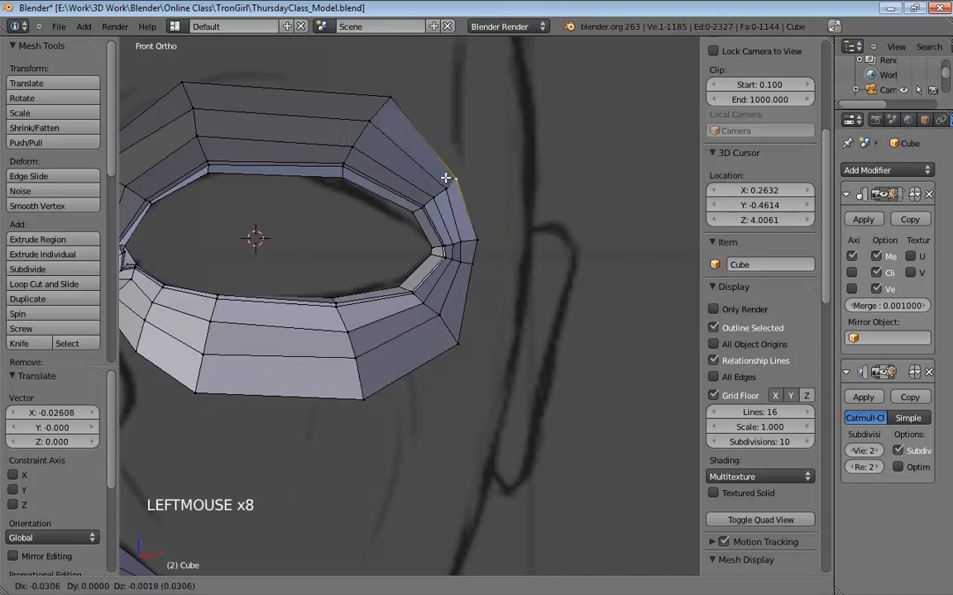
{"action": "mouse_move", "coordinate": [389, 96]}
{"action": "left_mouse_down"}
{"action": "mouse_move", "coordinate": [389, 77]}
{"action": "mouse_move", "coordinate": [385, 85]}
{"action": "left_mouse_up"}
{"action": "left_click", "coordinate": [370, 119]}
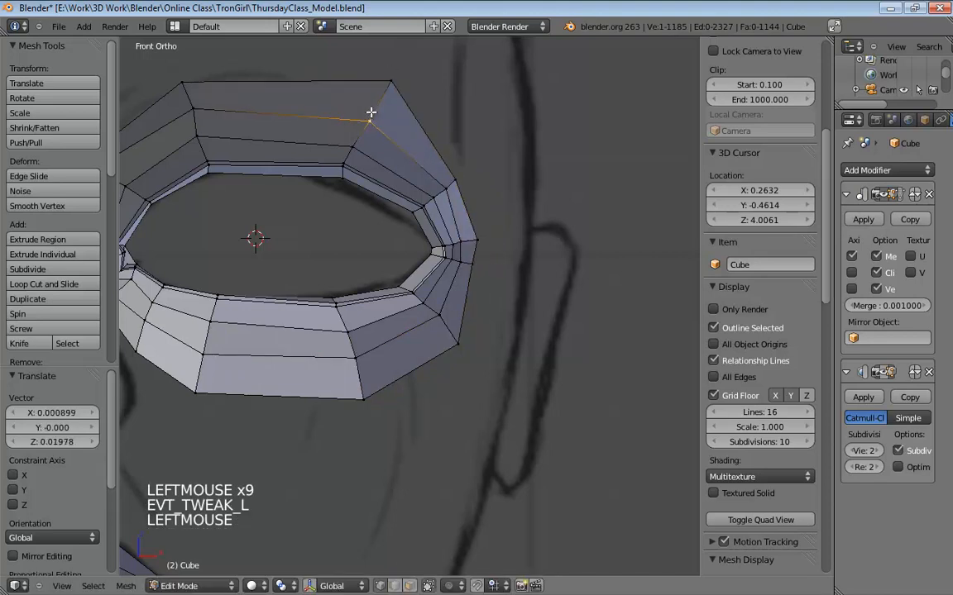
Raise the new loop's upper inner vertex about 0.013, shift the vertex beneath it about -0.005 in X, and nudge the innermost upper vertex
{"action": "middle_click_drag", "start_coordinate": [366, 111], "coordinate": [362, 172], "text": "shift"}
{"action": "left_click_drag", "start_coordinate": [361, 172], "coordinate": [364, 153]}
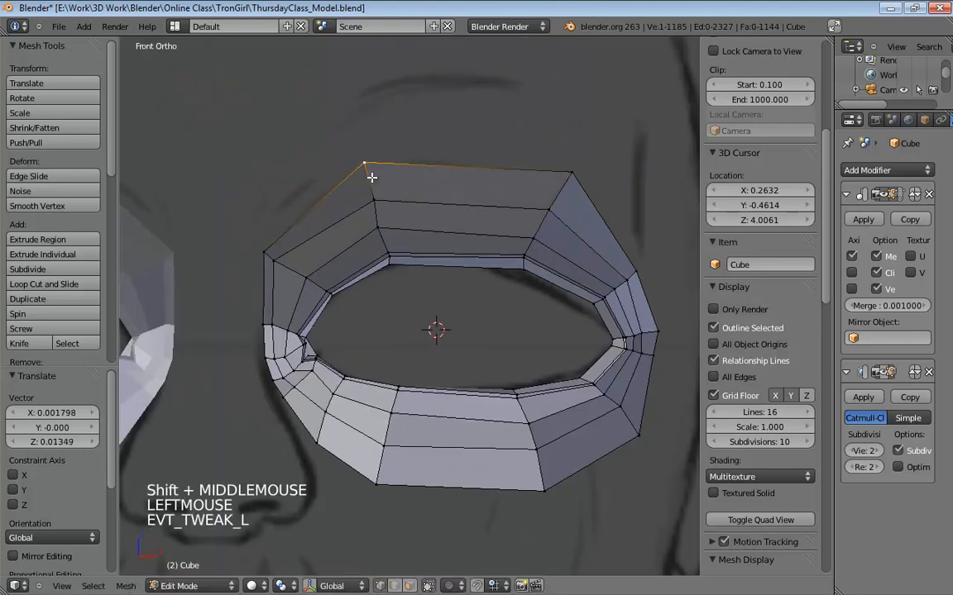
{"action": "left_click_drag", "start_coordinate": [376, 200], "coordinate": [358, 199]}
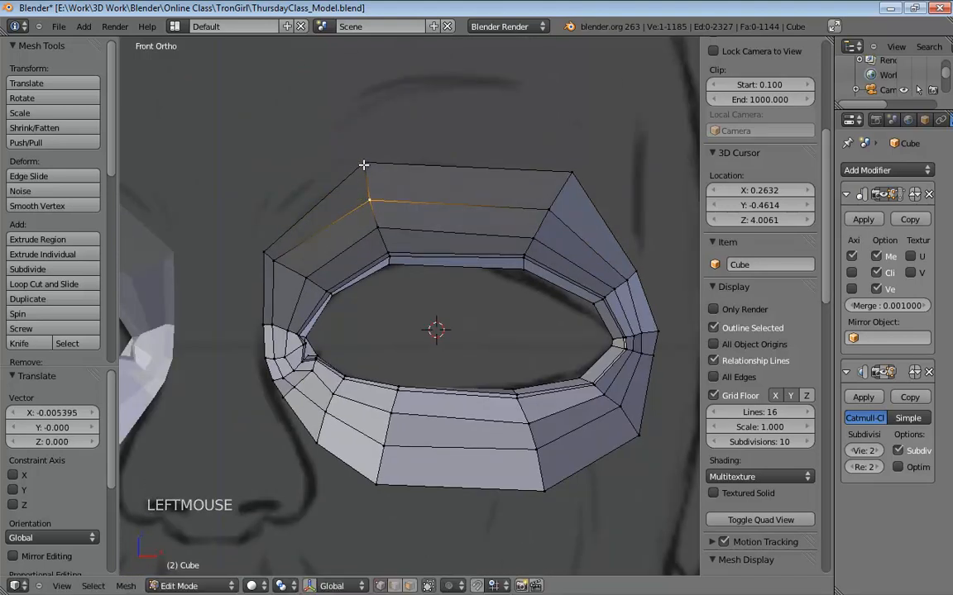
{"action": "left_click", "coordinate": [356, 164]}
{"action": "left_click_drag", "start_coordinate": [263, 251], "coordinate": [263, 246]}
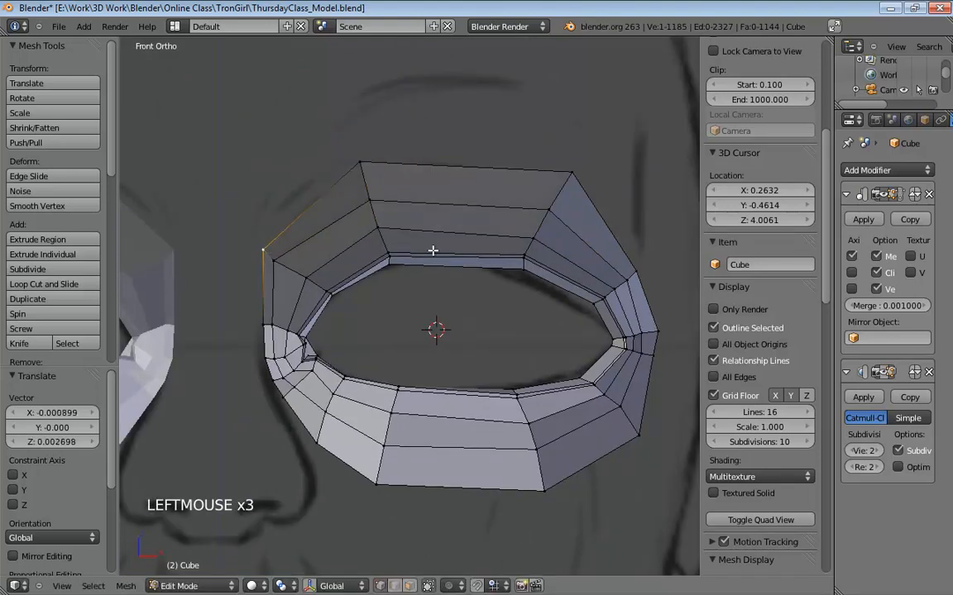
In the right side view, move the upper lid's outer loop vertices forward and up to follow the brow profile
{"action": "key", "text": "KP_3"}
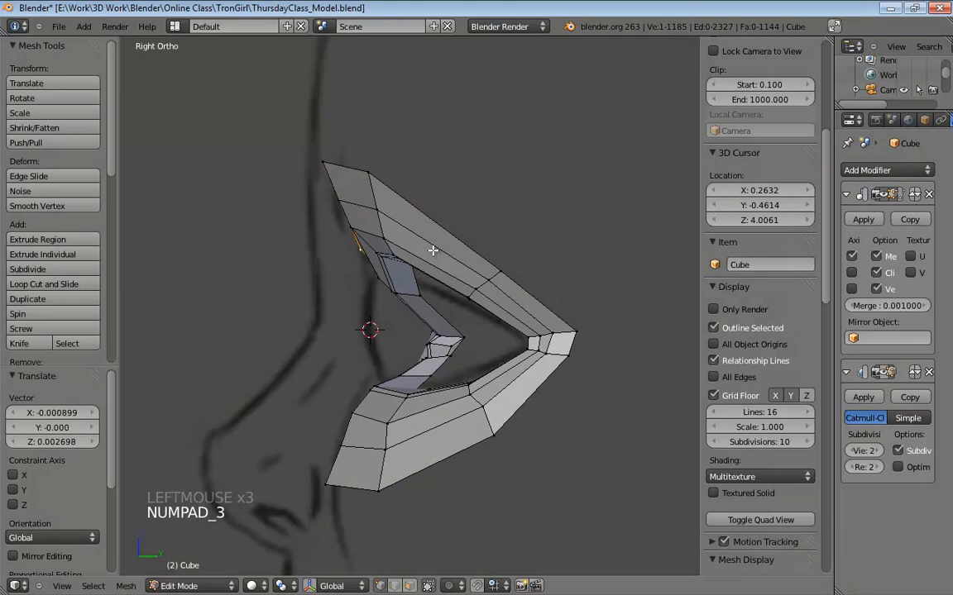
{"action": "left_click", "coordinate": [338, 202]}
{"action": "left_click_drag", "start_coordinate": [352, 230], "coordinate": [325, 202]}
{"action": "left_click_drag", "start_coordinate": [324, 162], "coordinate": [381, 157]}
{"action": "left_click_drag", "start_coordinate": [381, 208], "coordinate": [382, 206]}
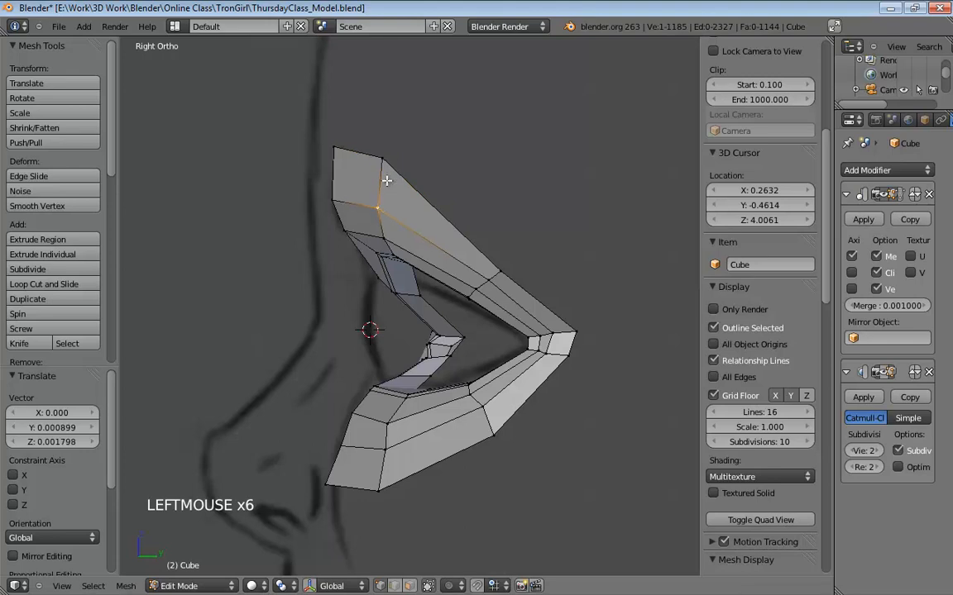
Spread the outer-corner loop vertices in the side view, raising the upper ones and lowering the one beneath
{"action": "mouse_move", "coordinate": [502, 267]}
{"action": "left_mouse_down"}
{"action": "mouse_move", "coordinate": [509, 252]}
{"action": "mouse_move", "coordinate": [489, 281]}
{"action": "mouse_move", "coordinate": [506, 258]}
{"action": "left_mouse_up"}
{"action": "left_click_drag", "start_coordinate": [578, 327], "coordinate": [582, 316]}
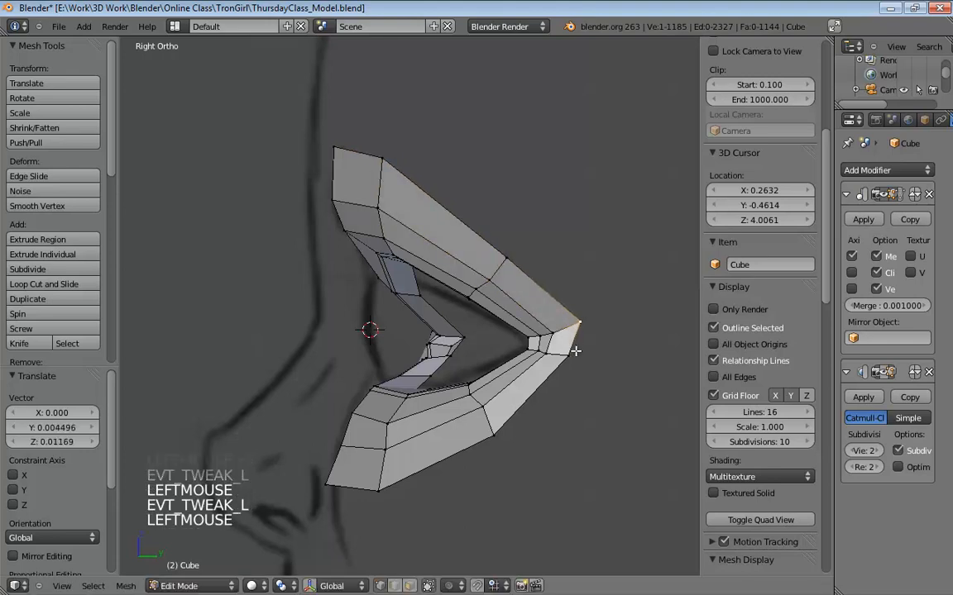
{"action": "left_click_drag", "start_coordinate": [575, 359], "coordinate": [586, 389]}
{"action": "left_click_drag", "start_coordinate": [586, 321], "coordinate": [590, 309]}
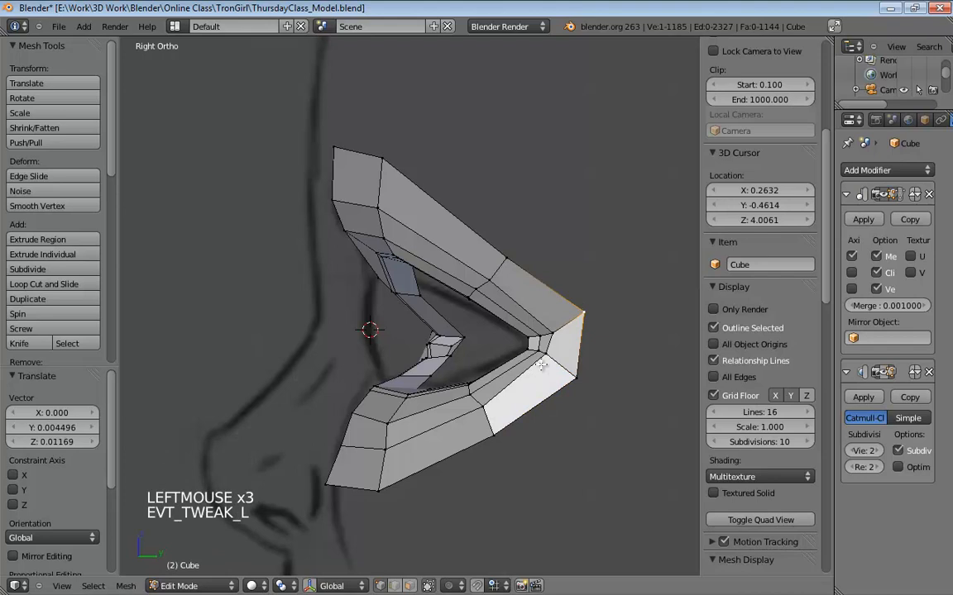
Lower the vertices of the lower lid's outermost loop in the side view and shift the front ones back slightly
{"action": "left_click", "coordinate": [552, 338]}
{"action": "left_click_drag", "start_coordinate": [487, 410], "coordinate": [494, 449]}
{"action": "left_click", "coordinate": [492, 441]}
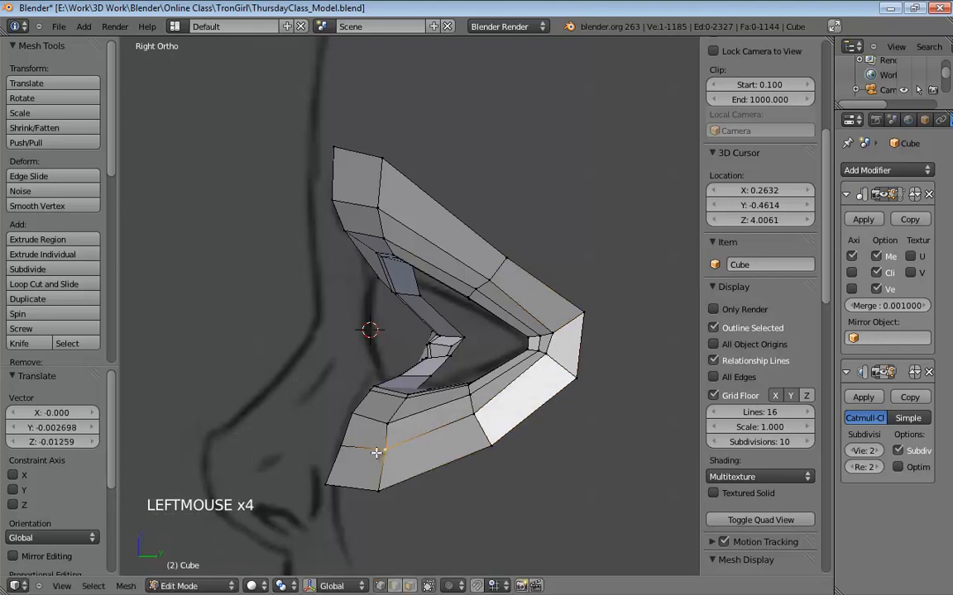
{"action": "left_click_drag", "start_coordinate": [331, 485], "coordinate": [334, 494]}
{"action": "left_click_drag", "start_coordinate": [393, 497], "coordinate": [402, 507]}
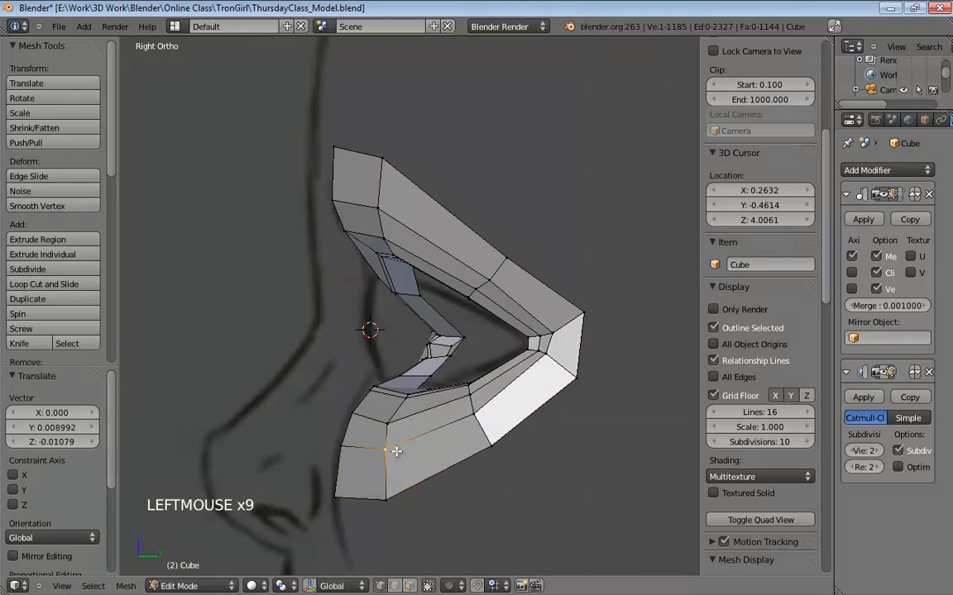
Nudge the outermost loop's vertices beside the inner eye corner from an angled front view
{"action": "middle_click_drag", "start_coordinate": [396, 451], "coordinate": [396, 419]}
{"action": "left_click_drag", "start_coordinate": [288, 352], "coordinate": [278, 355]}
{"action": "left_click", "coordinate": [271, 358]}
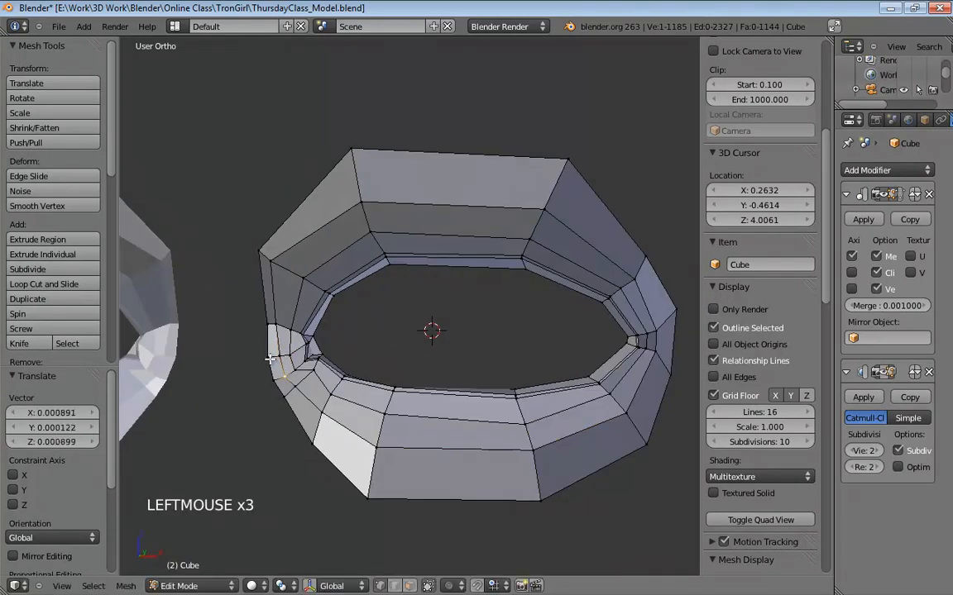
Reposition the outermost loop's vertices beside the inner eye corner from angled views to even out their depth
{"action": "scroll", "coordinate": [355, 385], "scroll_direction": "down", "scroll_amount": 6}
{"action": "middle_click_drag", "start_coordinate": [377, 384], "coordinate": [564, 374]}
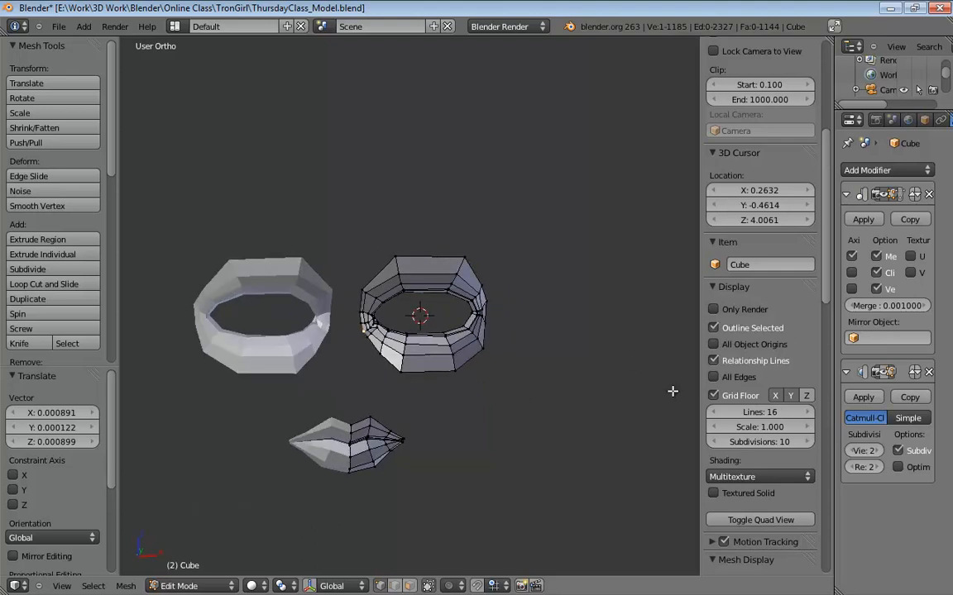
{"action": "key", "text": "KP_1"}
{"action": "scroll", "coordinate": [375, 298], "scroll_direction": "up", "scroll_amount": 8}
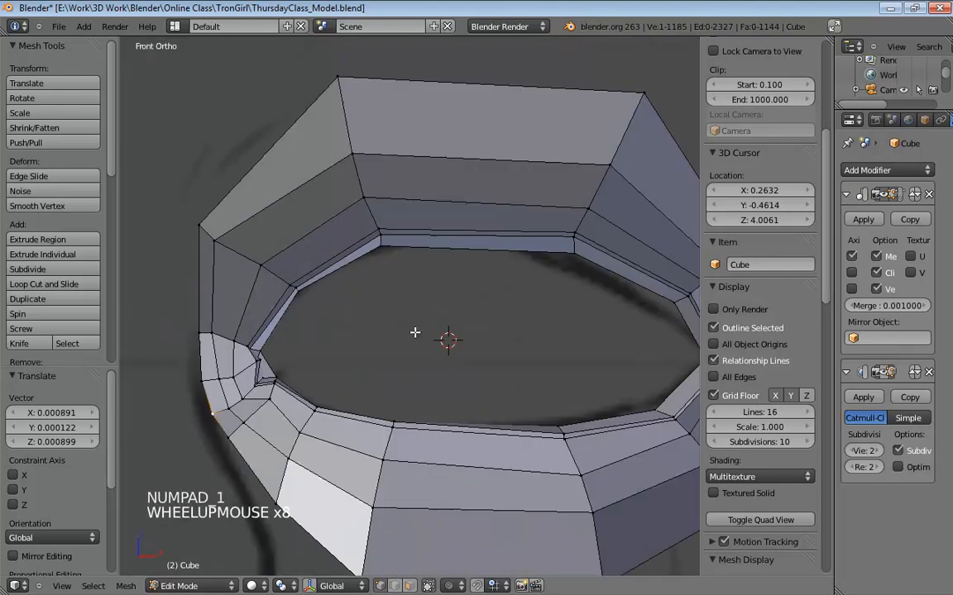
{"action": "mouse_move", "coordinate": [374, 299]}
{"action": "middle_mouse_down", "text": "shift"}
{"action": "mouse_move", "coordinate": [442, 309]}
{"action": "mouse_move", "coordinate": [431, 273]}
{"action": "mouse_move", "coordinate": [402, 277]}
{"action": "mouse_move", "coordinate": [387, 297]}
{"action": "mouse_move", "coordinate": [334, 272]}
{"action": "mouse_move", "coordinate": [287, 298]}
{"action": "mouse_move", "coordinate": [357, 300]}
{"action": "middle_mouse_up", "text": "shift"}
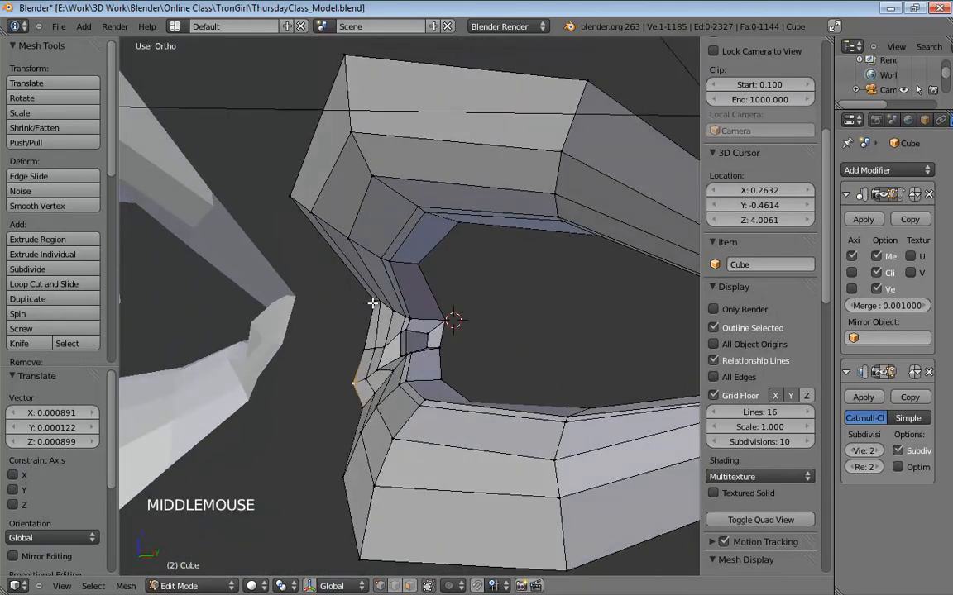
{"action": "left_click_drag", "start_coordinate": [359, 302], "coordinate": [348, 306]}
{"action": "middle_click_drag", "start_coordinate": [348, 306], "coordinate": [672, 417]}
{"action": "left_click", "coordinate": [425, 399]}
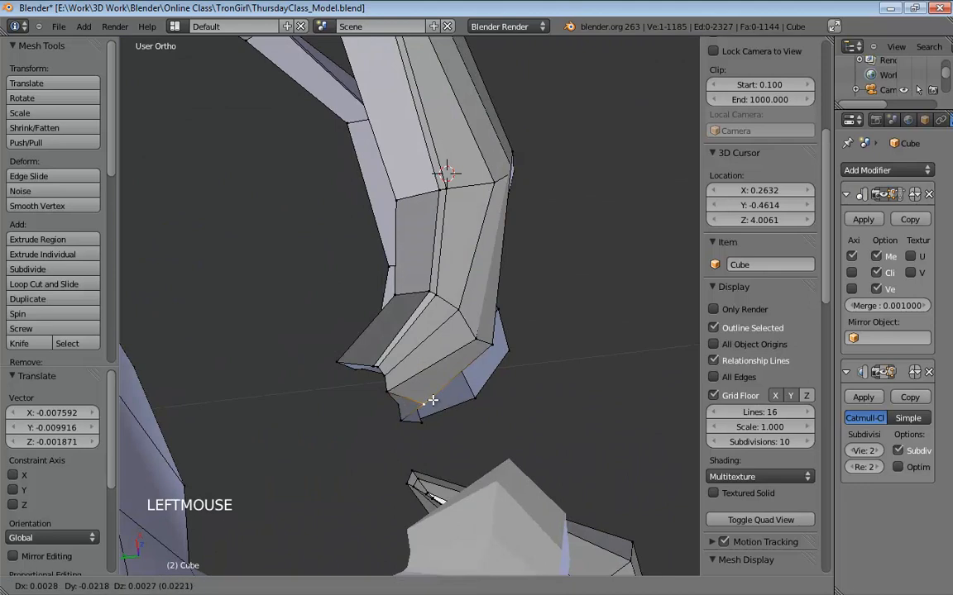
{"action": "left_click", "coordinate": [398, 391]}
Nudge the outermost loop's inner-corner vertices slightly forward from a low side angle
{"action": "middle_click_drag", "start_coordinate": [403, 396], "coordinate": [289, 336]}
{"action": "left_click", "coordinate": [431, 359]}
{"action": "left_click", "coordinate": [431, 359]}
{"action": "left_click", "coordinate": [430, 359]}
{"action": "left_click", "coordinate": [373, 335]}
{"action": "left_click", "coordinate": [373, 335]}
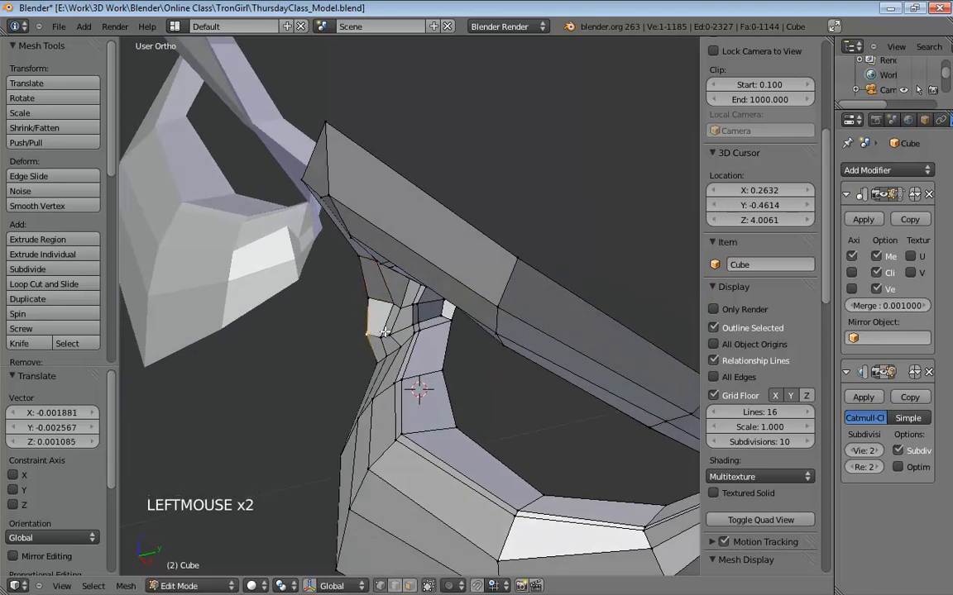
{"action": "middle_click_drag", "start_coordinate": [373, 335], "coordinate": [410, 346]}
{"action": "left_click", "coordinate": [419, 320]}
Switch to perspective view and pull the outer loop's inner-corner vertices forward to smooth their side profile
{"action": "key", "text": "KP_5"}
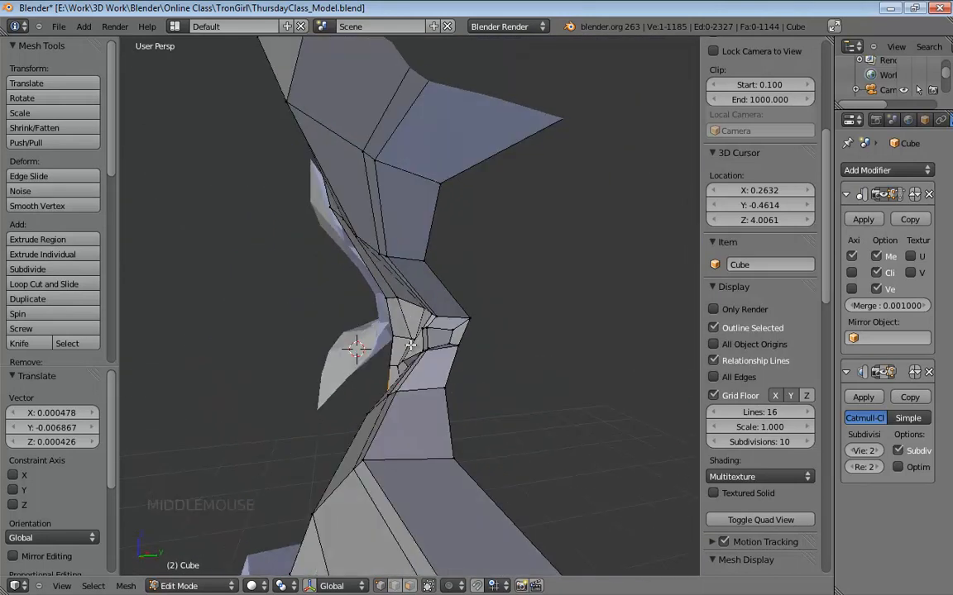
{"action": "left_click", "coordinate": [379, 303]}
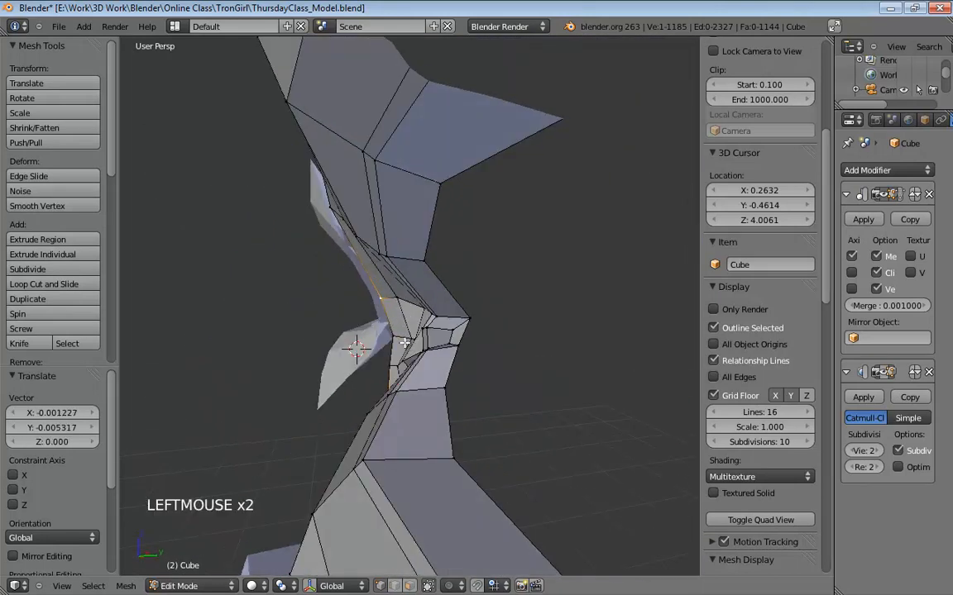
{"action": "left_click", "coordinate": [351, 340]}
{"action": "middle_click_drag", "start_coordinate": [351, 340], "coordinate": [398, 361]}
{"action": "left_click", "coordinate": [411, 338]}
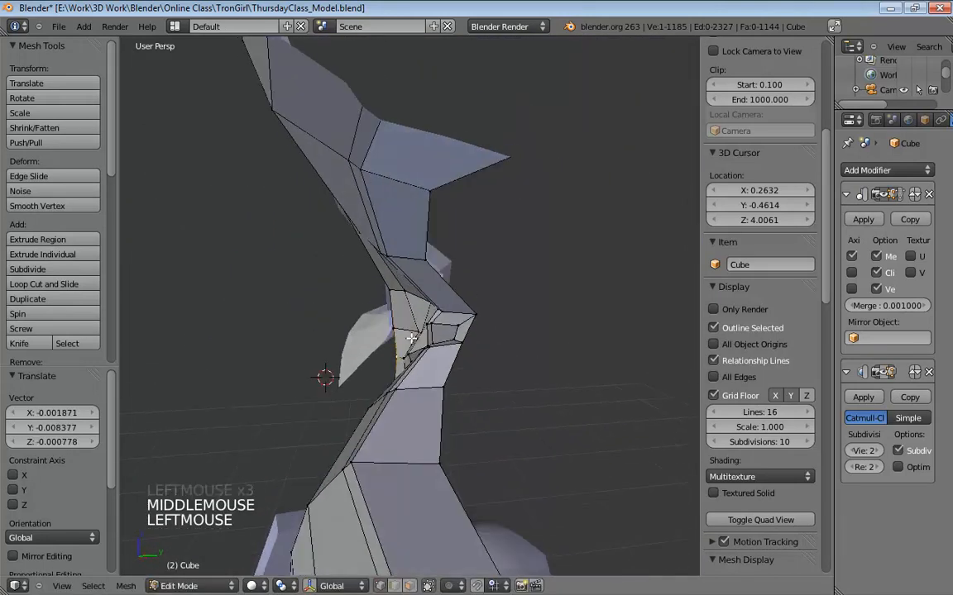
{"action": "left_click", "coordinate": [368, 297]}
Shift the loop vertices just below the inner eye corner slightly toward the eye and up in a near-front perspective view
{"action": "middle_click_drag", "start_coordinate": [368, 297], "coordinate": [323, 401]}
{"action": "left_click_drag", "start_coordinate": [316, 397], "coordinate": [325, 391]}
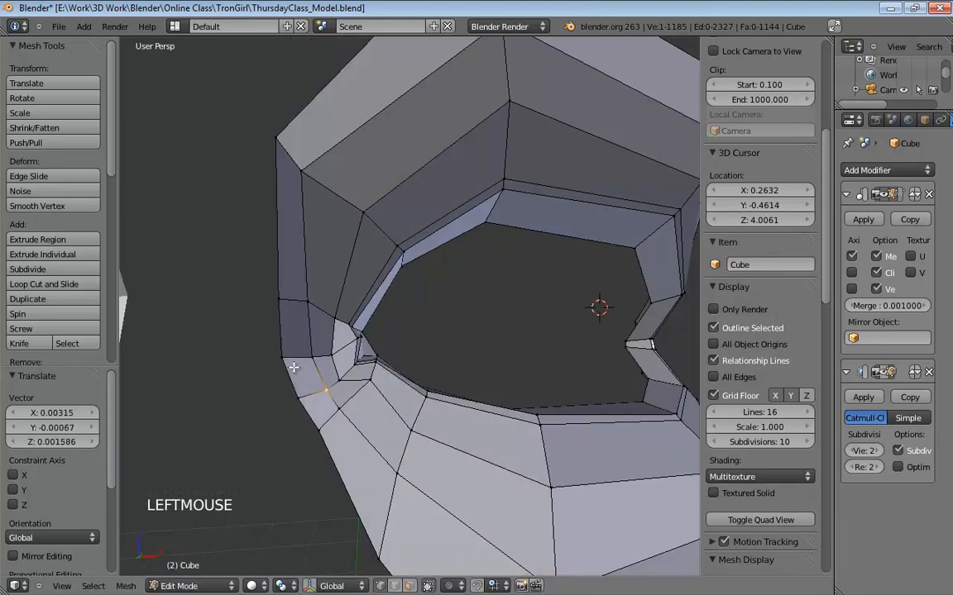
{"action": "left_click_drag", "start_coordinate": [283, 360], "coordinate": [323, 379]}
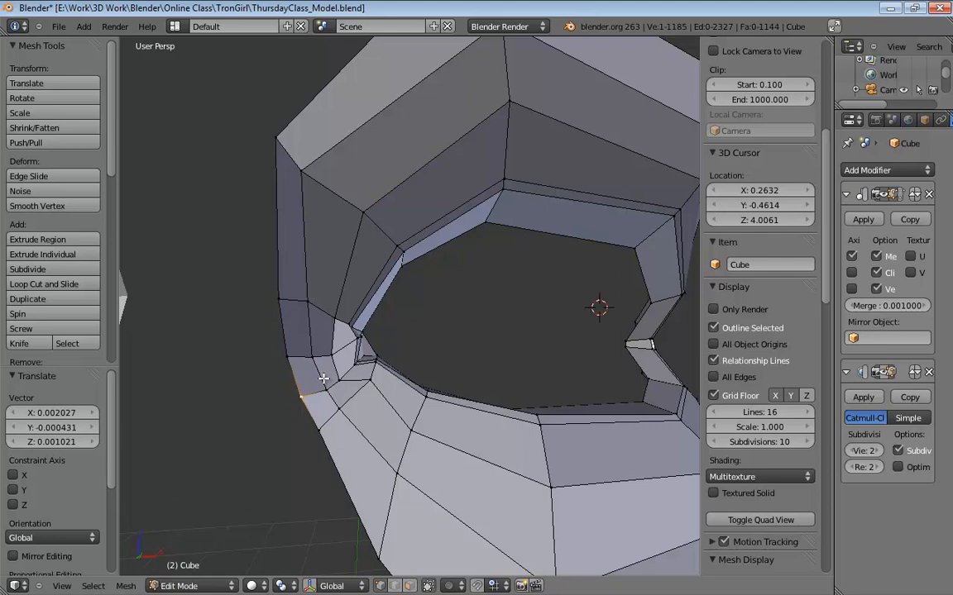
{"action": "key", "text": "KP_1"}
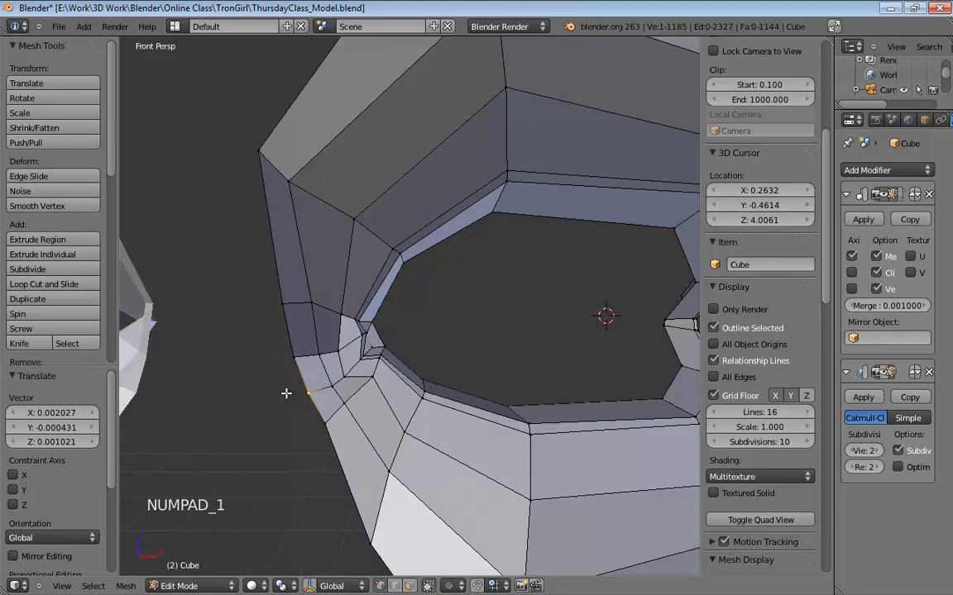
{"action": "middle_click_drag", "start_coordinate": [287, 391], "coordinate": [376, 333], "text": "shift"}
{"action": "scroll", "coordinate": [415, 363], "scroll_direction": "down", "scroll_amount": 9}
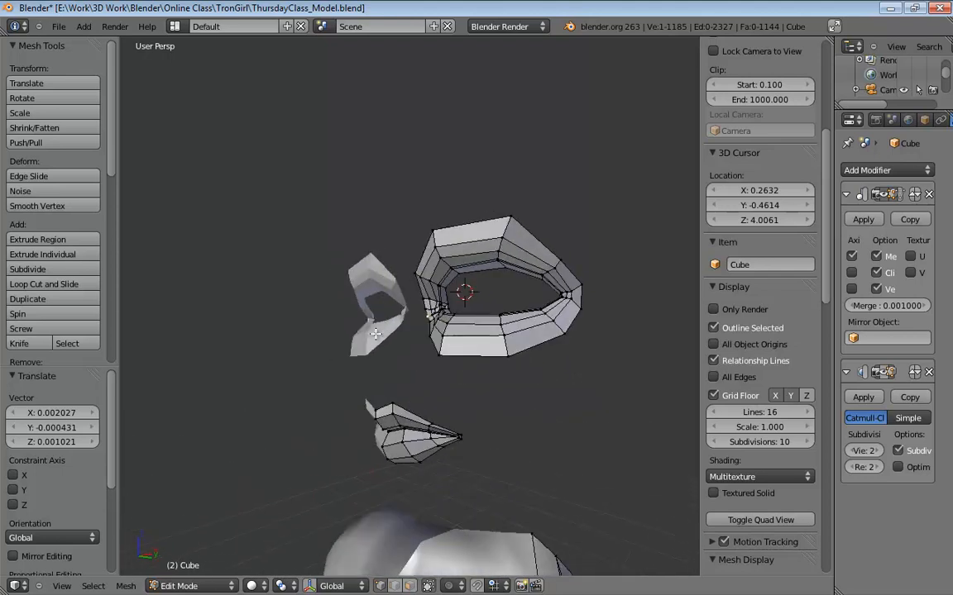
In front orthographic view, move the two outermost loop vertices at the outer eye corner outward to round the contour
{"action": "key", "text": "KP_1"}
{"action": "key", "text": "KP_5"}
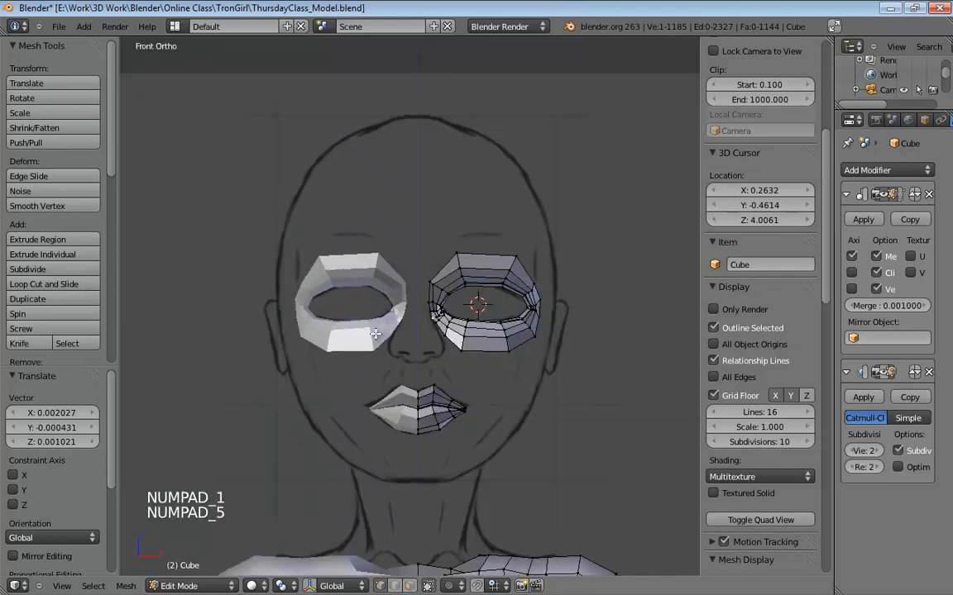
{"action": "scroll", "coordinate": [575, 308], "scroll_direction": "up", "scroll_amount": 3}
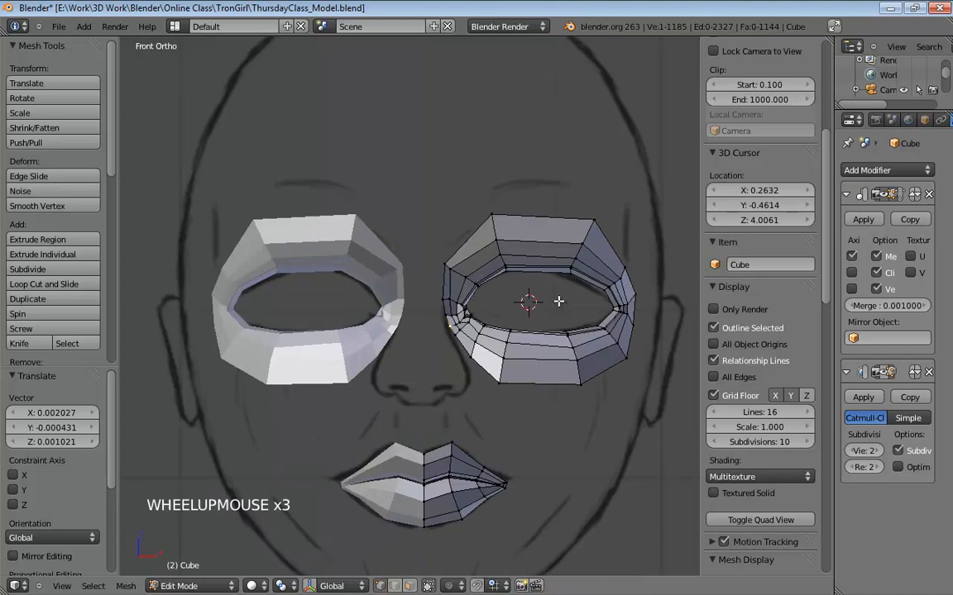
{"action": "scroll", "coordinate": [557, 298], "scroll_direction": "up", "scroll_amount": 2}
{"action": "middle_click_drag", "start_coordinate": [558, 297], "coordinate": [444, 302], "text": "shift"}
{"action": "scroll", "coordinate": [340, 323], "scroll_direction": "up", "scroll_amount": 3}
{"action": "left_click_drag", "start_coordinate": [417, 280], "coordinate": [414, 282]}
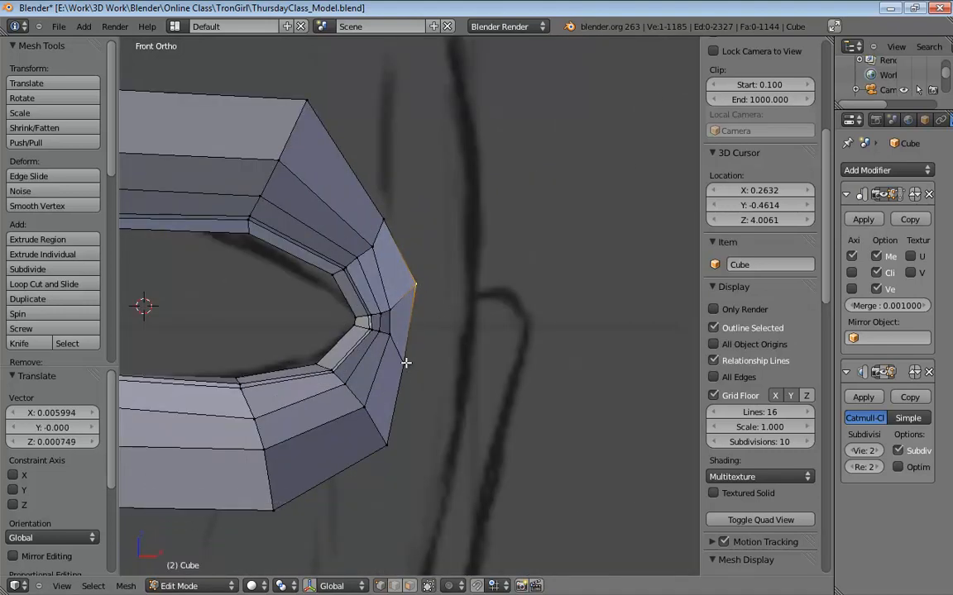
{"action": "left_click_drag", "start_coordinate": [406, 362], "coordinate": [415, 362]}
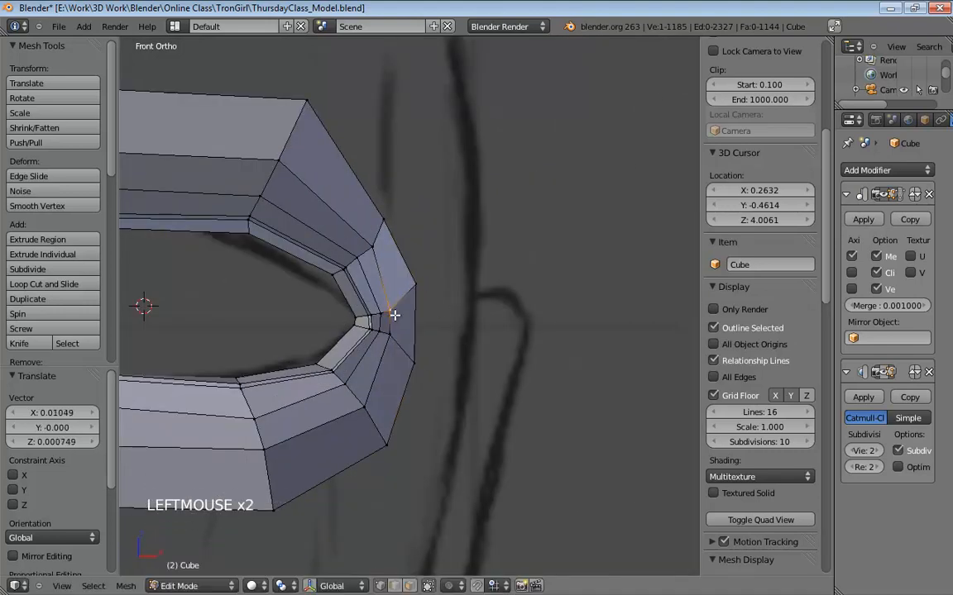
Move the outermost loop vertex beside the inner eye corner slightly down and toward the nose in front view
{"action": "middle_click_drag", "start_coordinate": [390, 447], "coordinate": [540, 345], "text": "shift"}
{"action": "scroll", "coordinate": [446, 402], "scroll_direction": "down", "scroll_amount": 4}
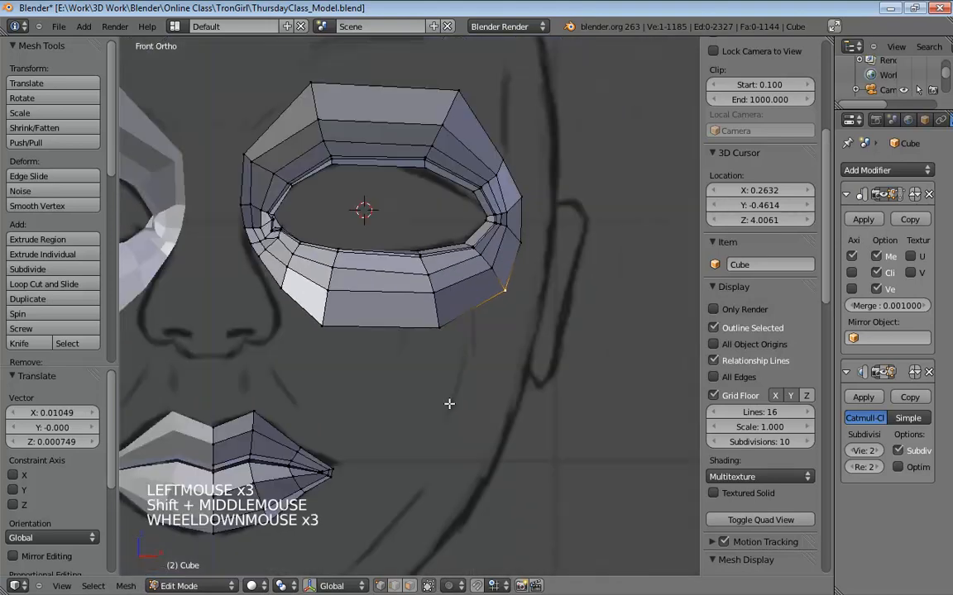
{"action": "middle_click_drag", "start_coordinate": [364, 343], "coordinate": [436, 323], "text": "shift"}
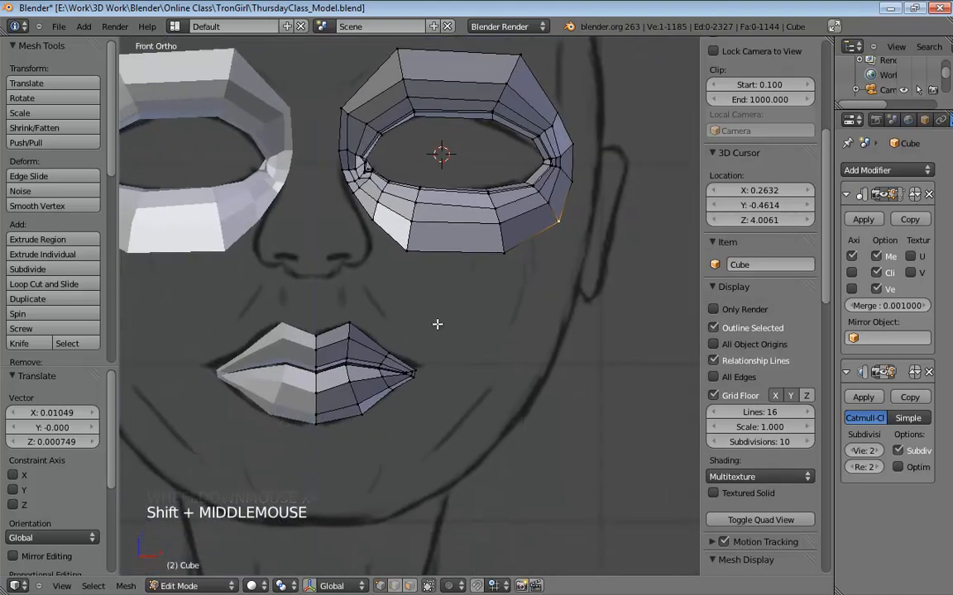
{"action": "scroll", "coordinate": [377, 333], "scroll_direction": "up", "scroll_amount": 2}
{"action": "middle_click_drag", "start_coordinate": [377, 332], "coordinate": [413, 436], "text": "shift"}
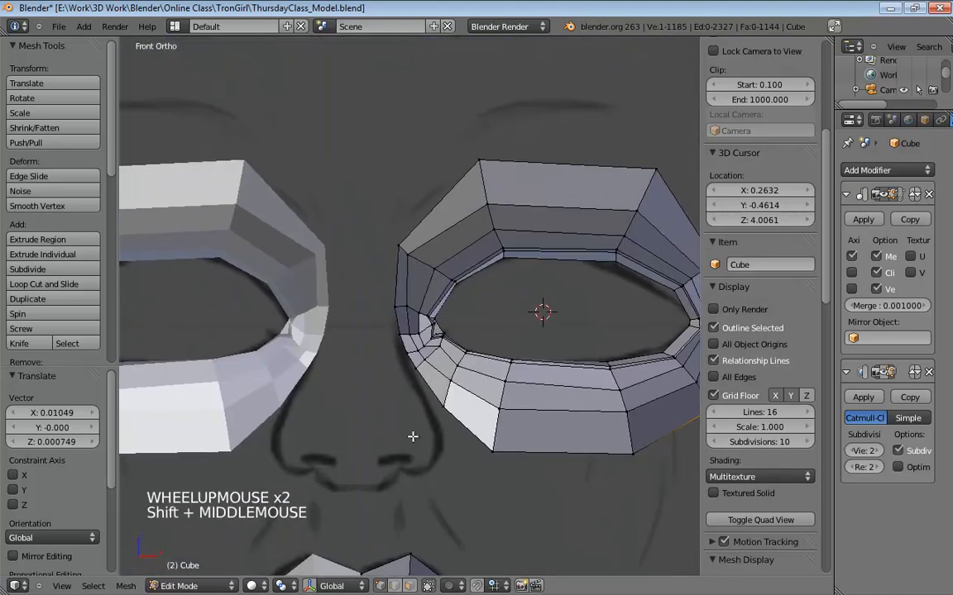
{"action": "left_click_drag", "start_coordinate": [399, 334], "coordinate": [395, 336]}
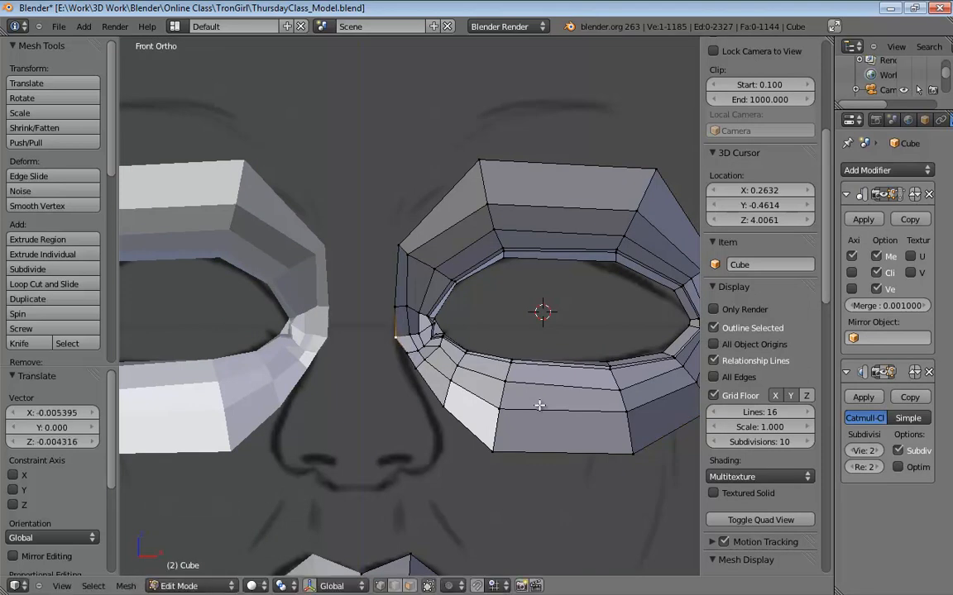
Preview the subdivision-smoothed eyelid cage near the outer corner against the front drawing, and return to the unsmoothed mesh
{"action": "middle_click_drag", "start_coordinate": [538, 405], "coordinate": [406, 378], "text": "shift"}
{"action": "scroll", "coordinate": [497, 262], "scroll_direction": "up", "scroll_amount": 5}
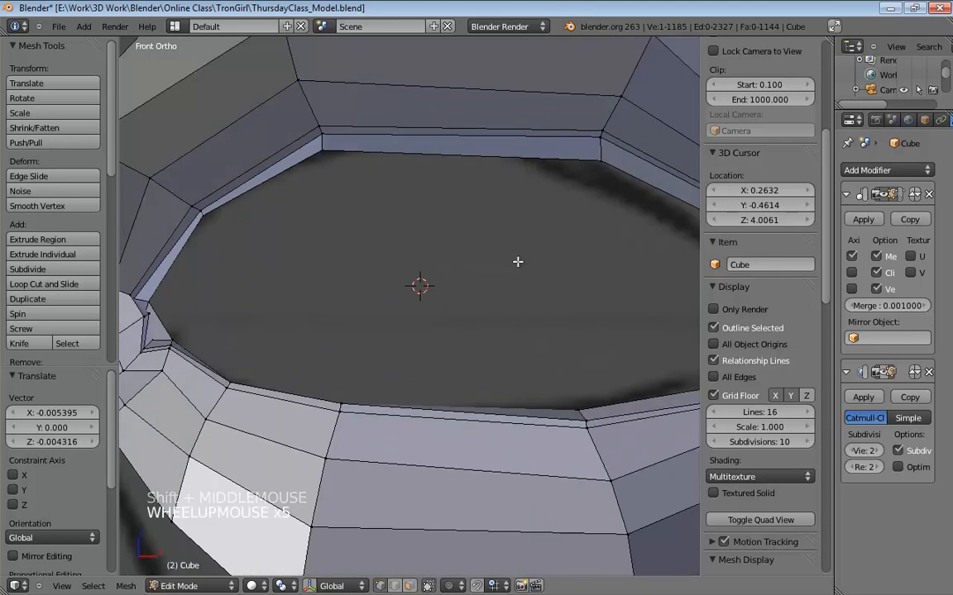
{"action": "middle_click_drag", "start_coordinate": [517, 261], "coordinate": [376, 217], "text": "shift"}
{"action": "left_click", "coordinate": [885, 374]}
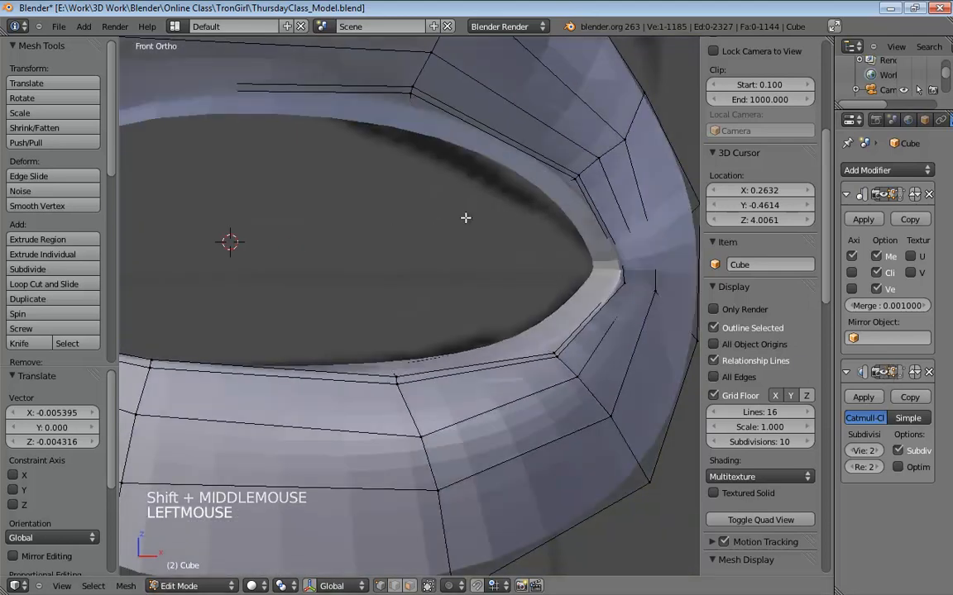
{"action": "middle_click_drag", "start_coordinate": [465, 215], "coordinate": [494, 250], "text": "shift"}
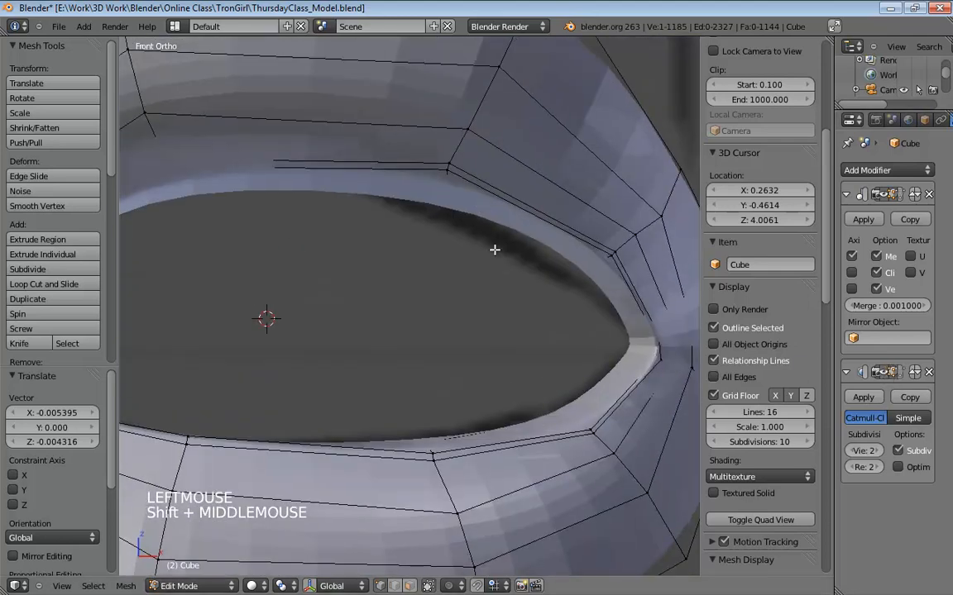
{"action": "left_click", "coordinate": [612, 256]}
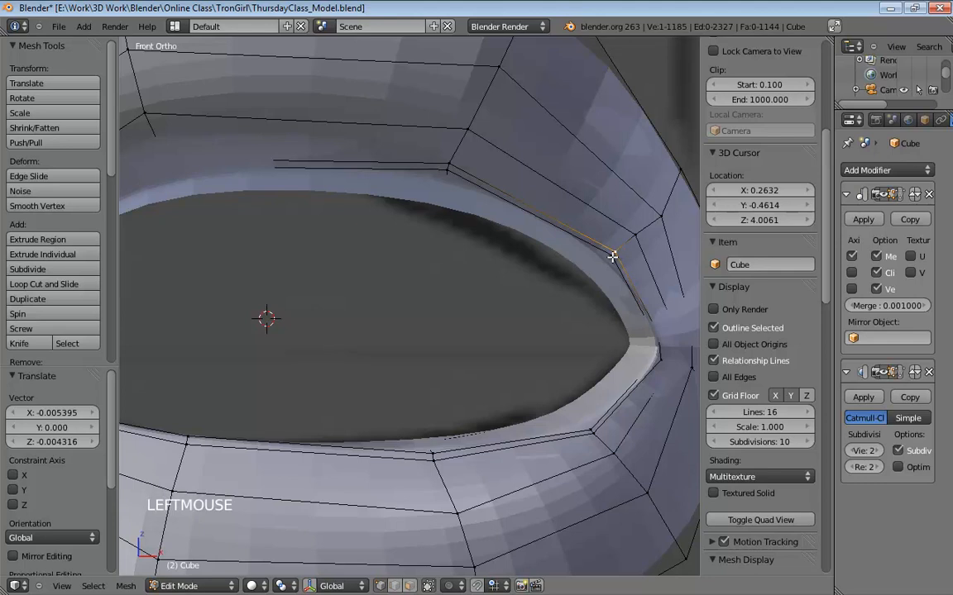
{"action": "left_click", "coordinate": [885, 374]}
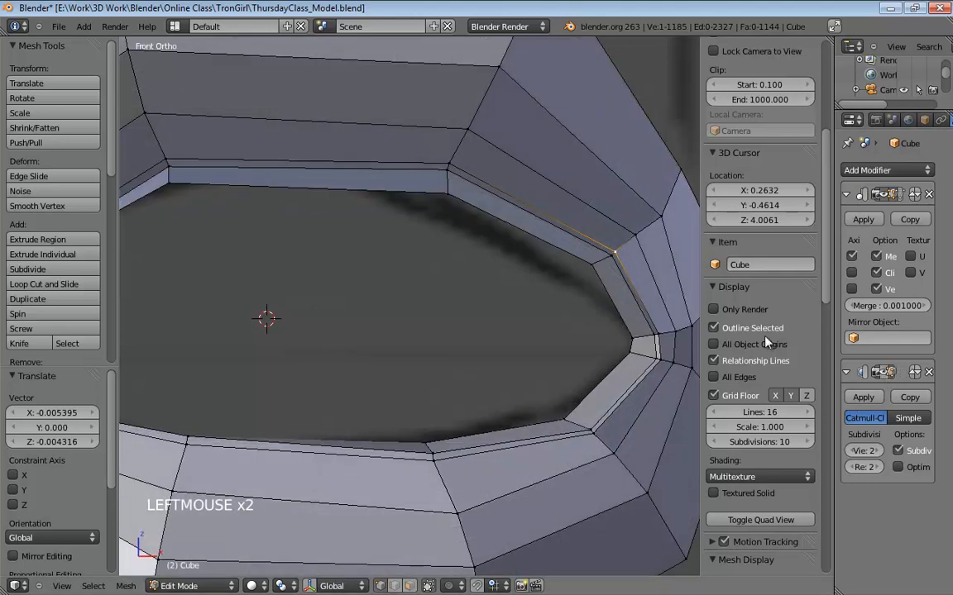
In edge select mode with the smoothed cage displayed, move the upper lid's rim edges near the outer corner inward and down
{"action": "key", "text": "ctrl+Tab"}
{"action": "left_click", "coordinate": [614, 277]}
{"action": "left_click", "coordinate": [613, 255]}
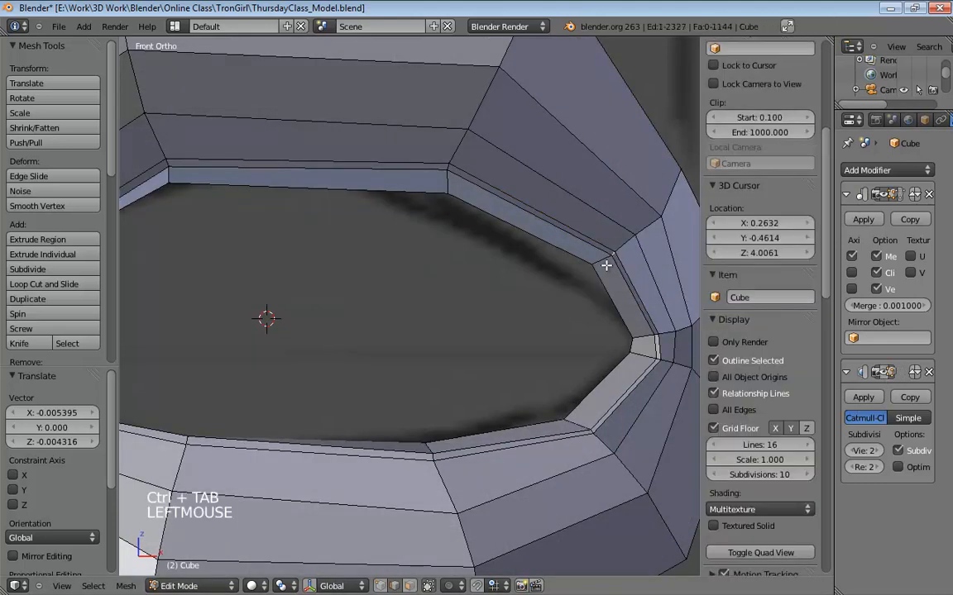
{"action": "left_click", "coordinate": [606, 266], "text": "shift"}
{"action": "left_click", "coordinate": [885, 374]}
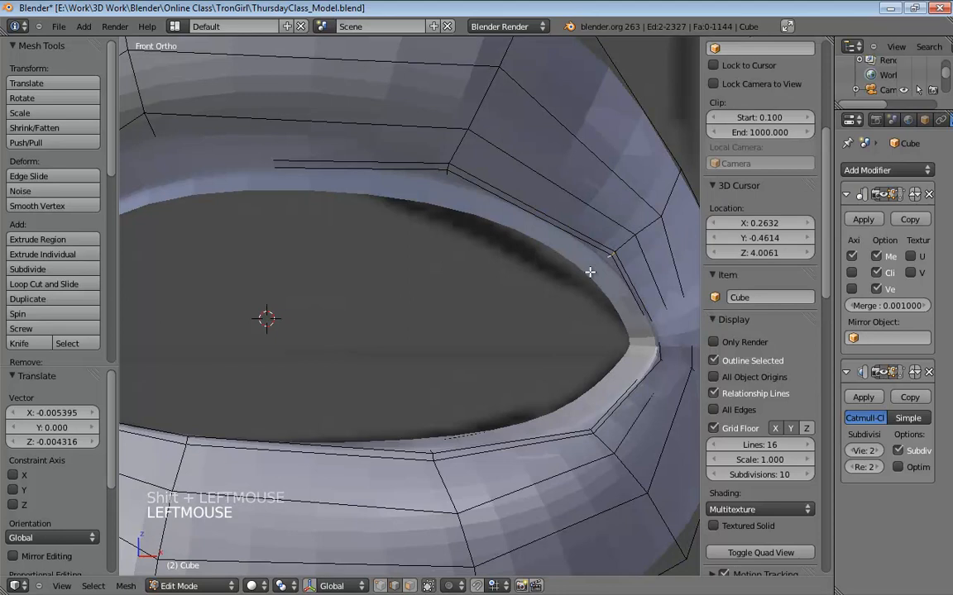
{"action": "key", "text": "g"}
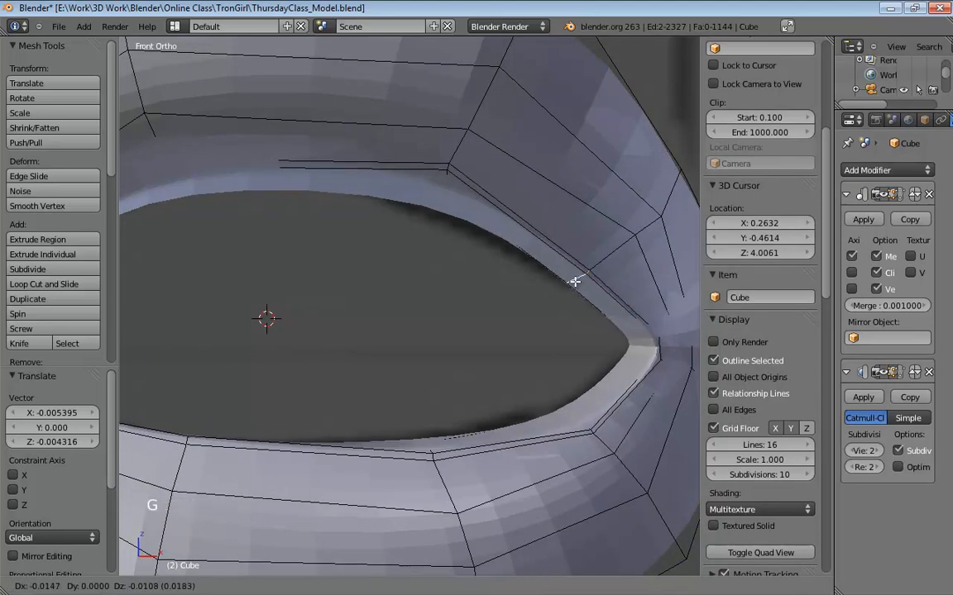
{"action": "left_click", "coordinate": [563, 273]}
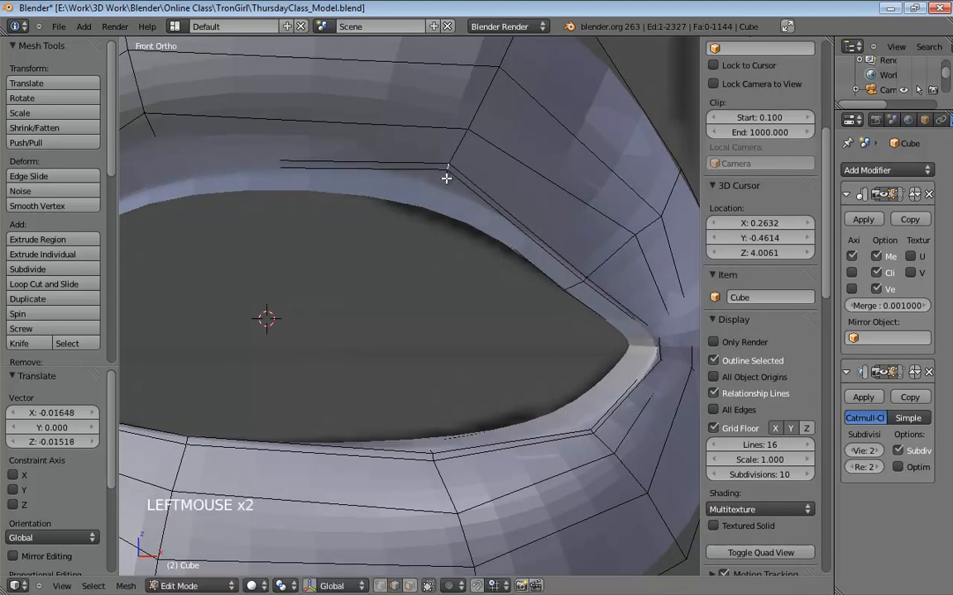
Lower the upper lid's next pair of rim edges and raise the lower lid's outer rim edges to match the drawn eye opening
{"action": "left_click", "coordinate": [476, 181], "text": "shift"}
{"action": "key", "text": "g"}
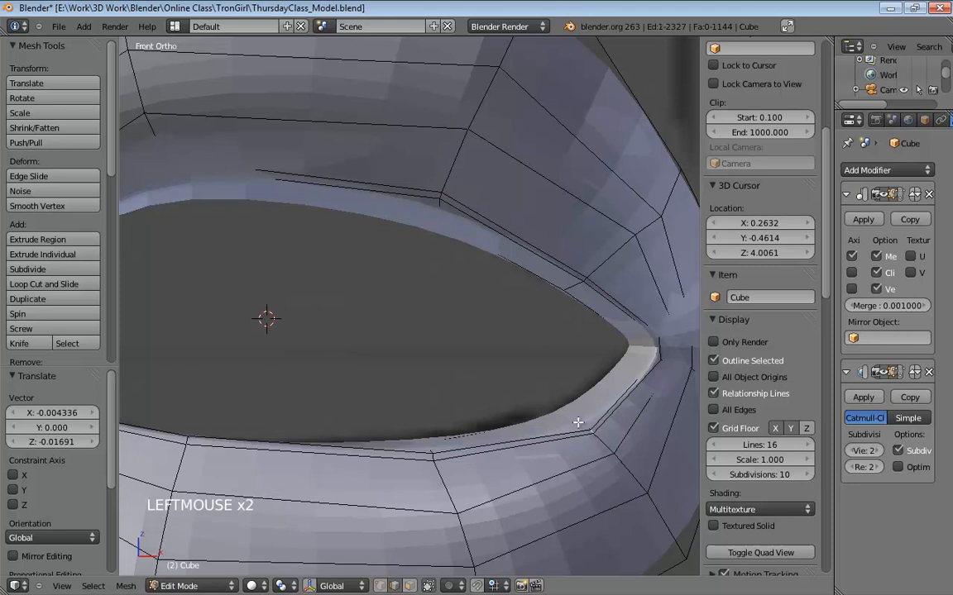
{"action": "left_click", "coordinate": [602, 402], "text": "shift"}
{"action": "key", "text": "g"}
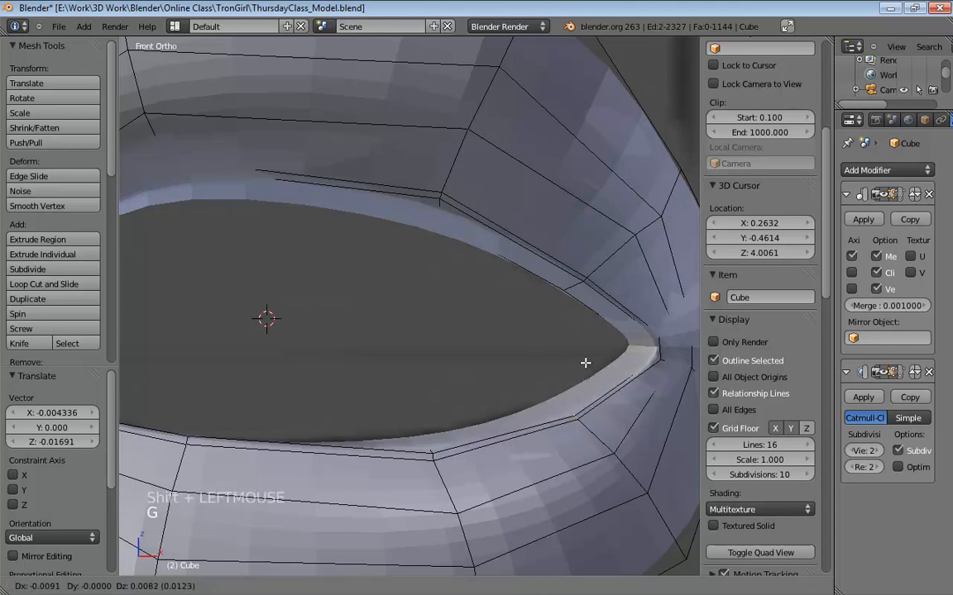
{"action": "left_click", "coordinate": [580, 360]}
In vertex select mode, move the lower lid's neighbouring rim vertices slightly up and inward to follow the drawn lid line
{"action": "key", "text": "ctrl+Tab"}
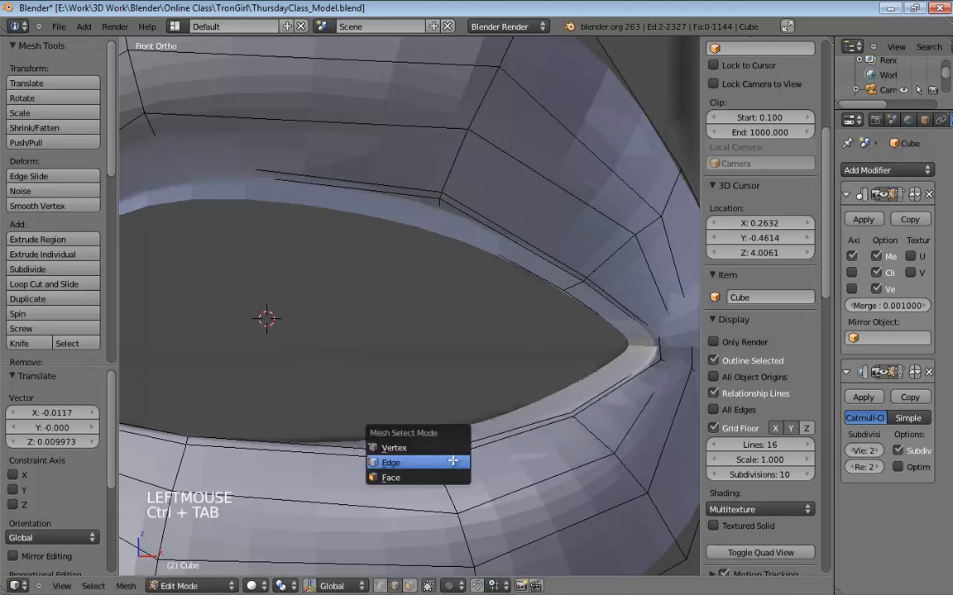
{"action": "left_click", "coordinate": [414, 385]}
{"action": "left_click", "coordinate": [439, 458]}
{"action": "left_click_drag", "start_coordinate": [441, 461], "coordinate": [443, 455]}
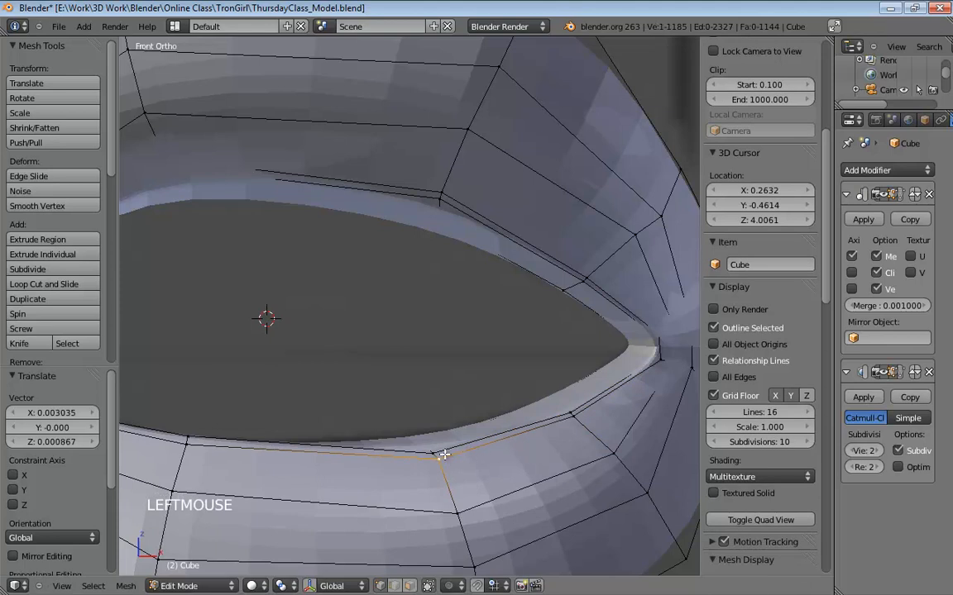
{"action": "left_click", "coordinate": [420, 443], "text": "shift"}
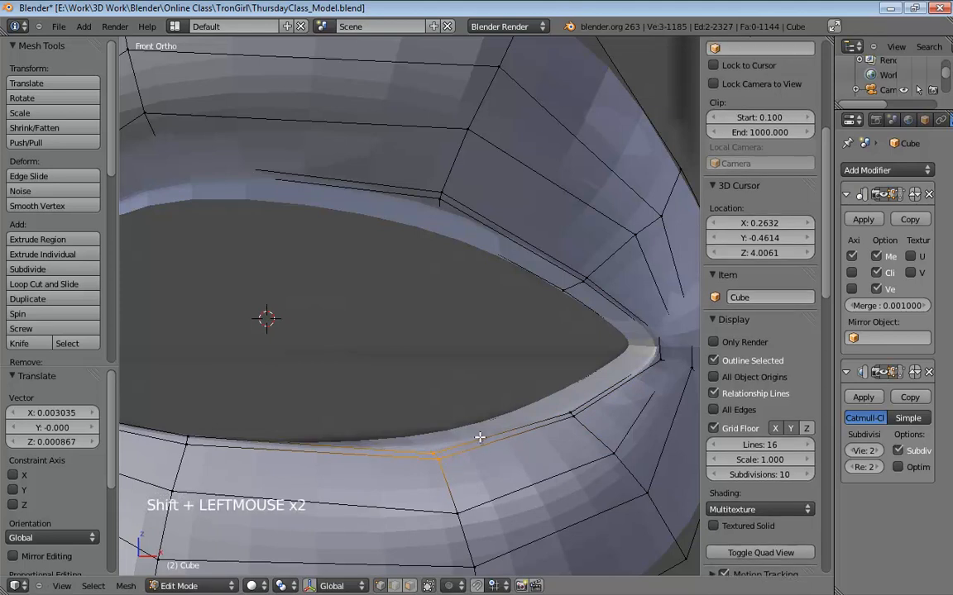
{"action": "key", "text": "g"}
{"action": "left_click", "coordinate": [415, 404]}
{"action": "middle_click_drag", "start_coordinate": [415, 403], "coordinate": [546, 388], "text": "shift"}
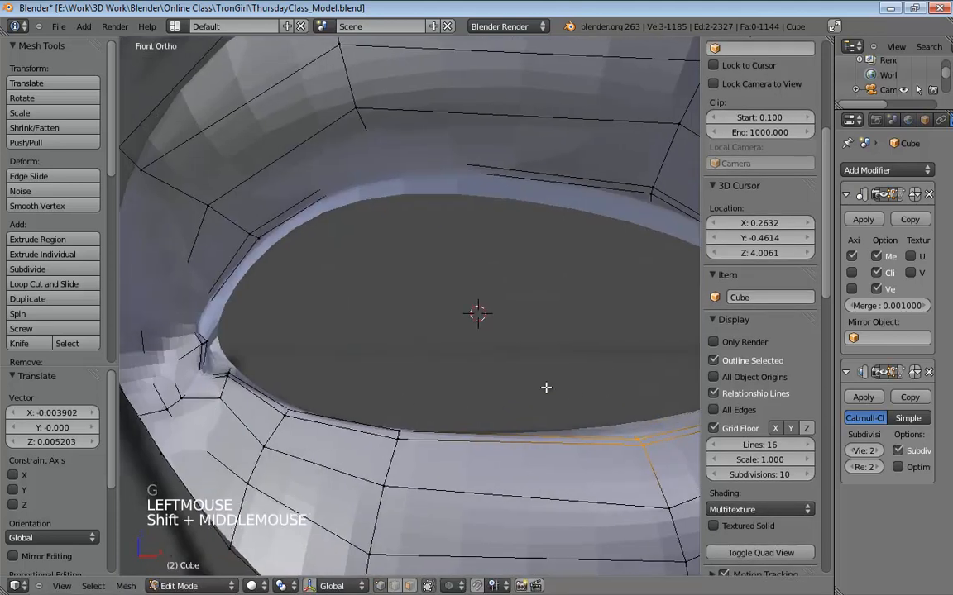
In edge select mode, extrude the three outer edges beside the eye's inner corner to the mirror centre line, and turn off the smoothed display
{"action": "scroll", "coordinate": [529, 372], "scroll_direction": "down", "scroll_amount": 3}
{"action": "scroll", "coordinate": [388, 339], "scroll_direction": "up", "scroll_amount": 3}
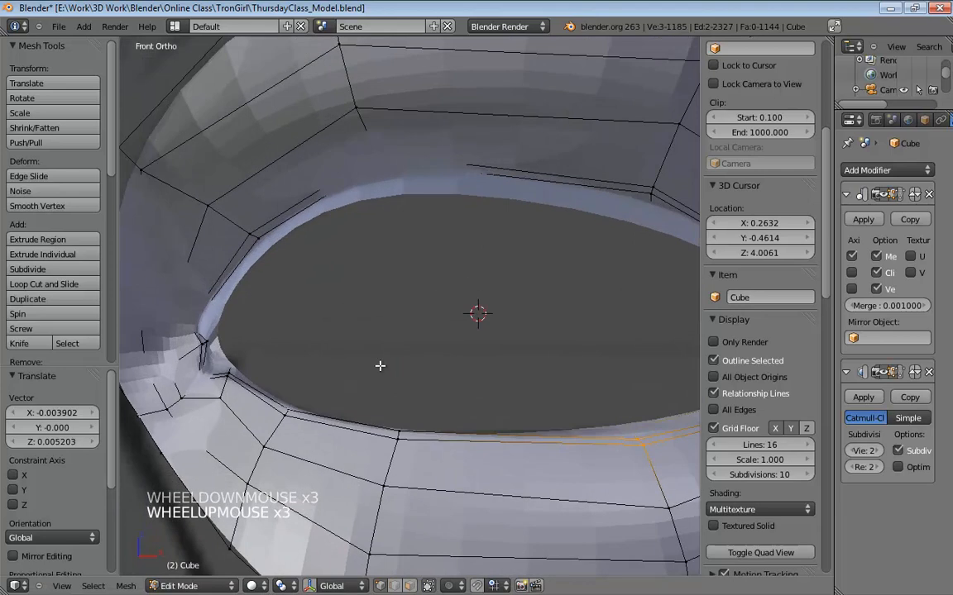
{"action": "middle_click_drag", "start_coordinate": [380, 365], "coordinate": [495, 329], "text": "shift"}
{"action": "scroll", "coordinate": [444, 353], "scroll_direction": "down", "scroll_amount": 4}
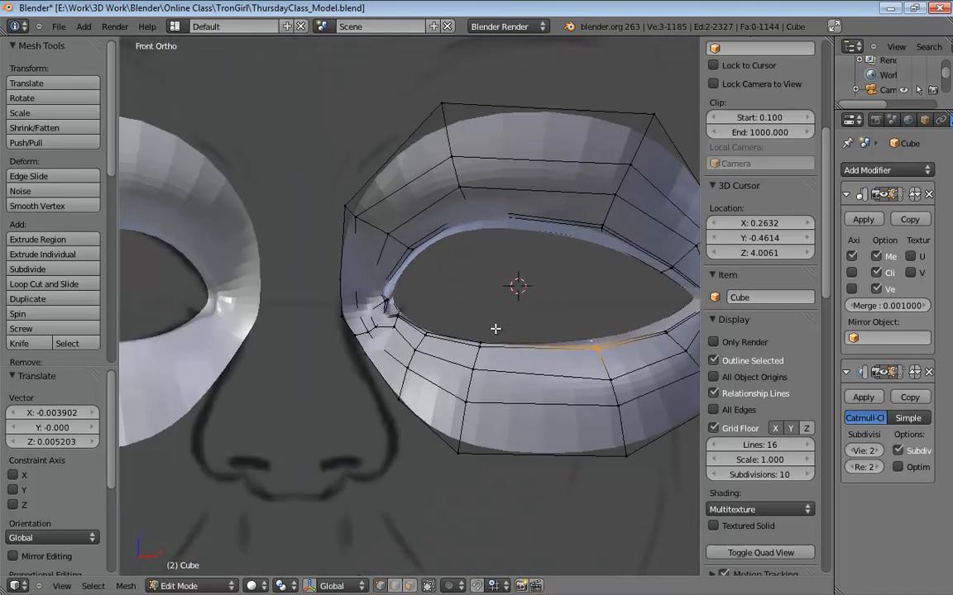
{"action": "key", "text": "ctrl+Tab"}
{"action": "left_click", "coordinate": [331, 269]}
{"action": "left_click", "coordinate": [344, 248]}
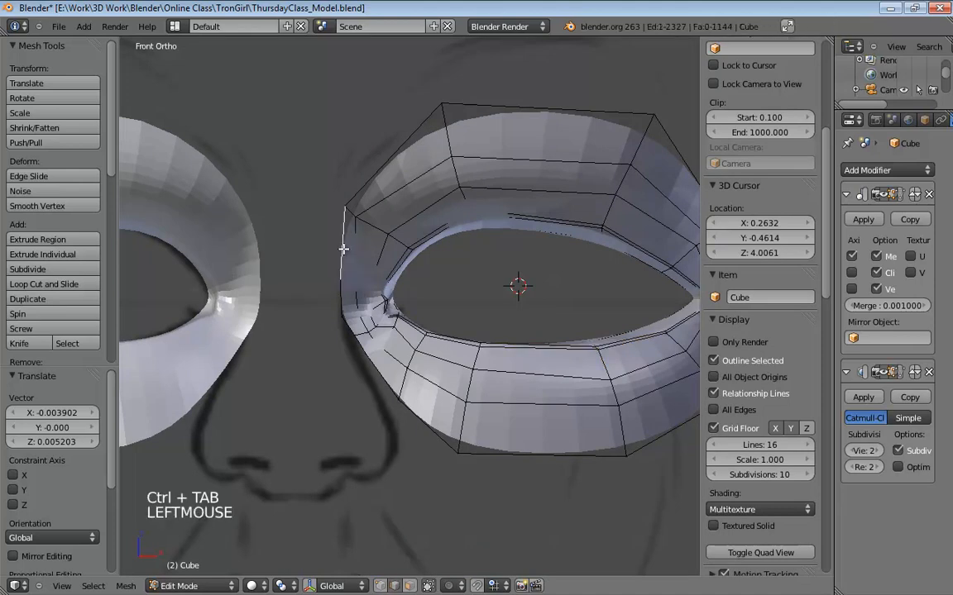
{"action": "left_click", "coordinate": [350, 310], "text": "shift"}
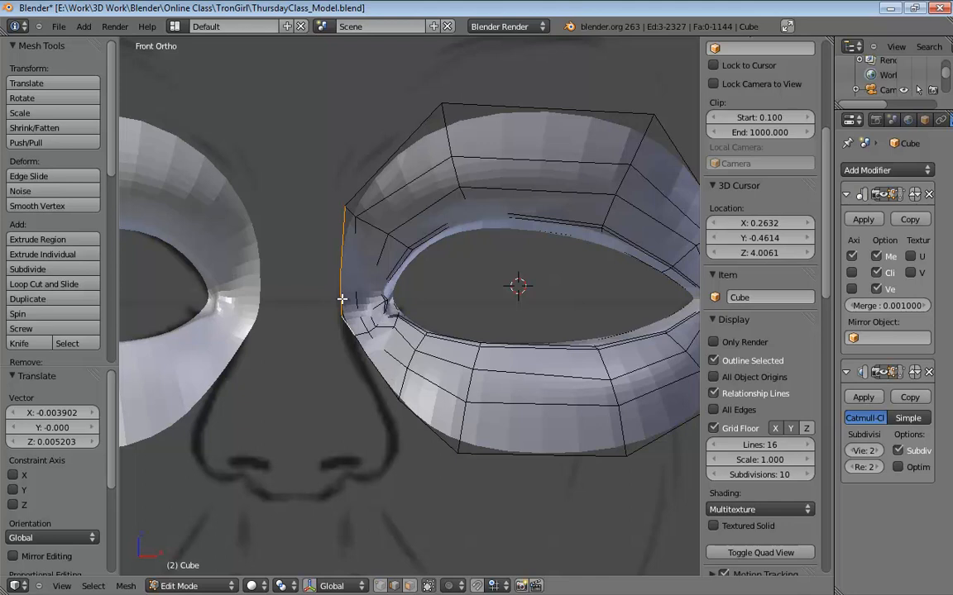
{"action": "key", "text": "e"}
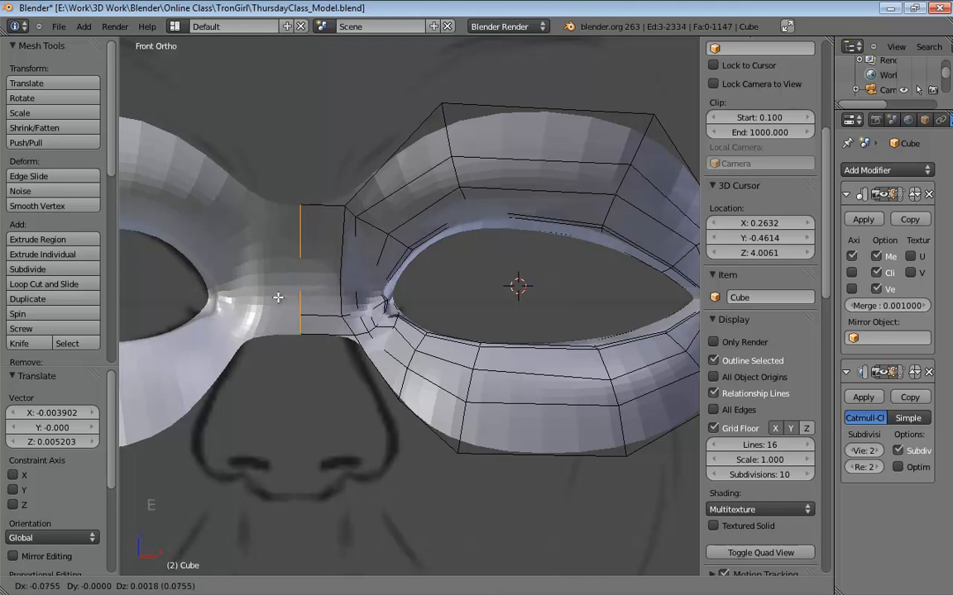
{"action": "left_click", "coordinate": [273, 298]}
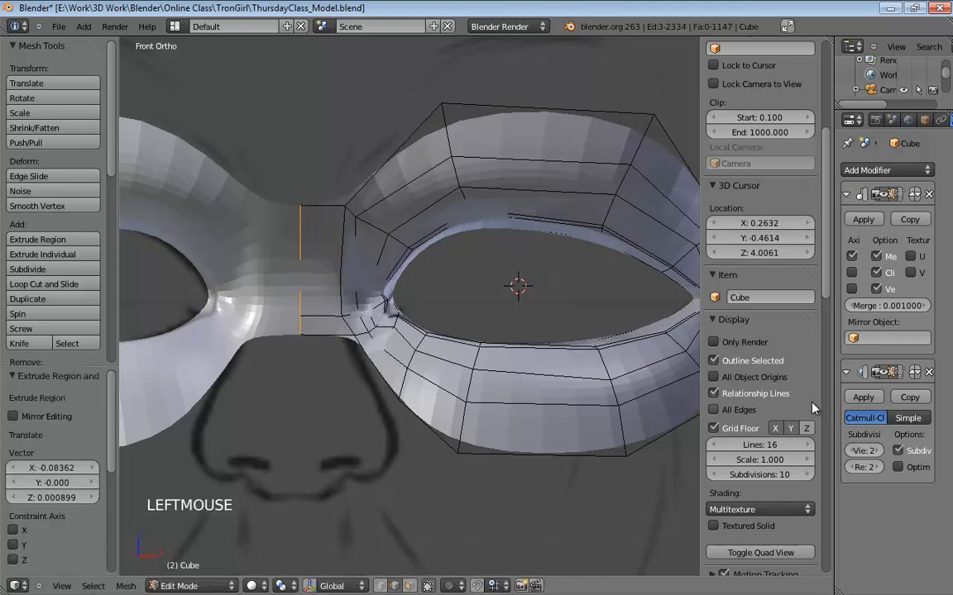
{"action": "left_click", "coordinate": [884, 372]}
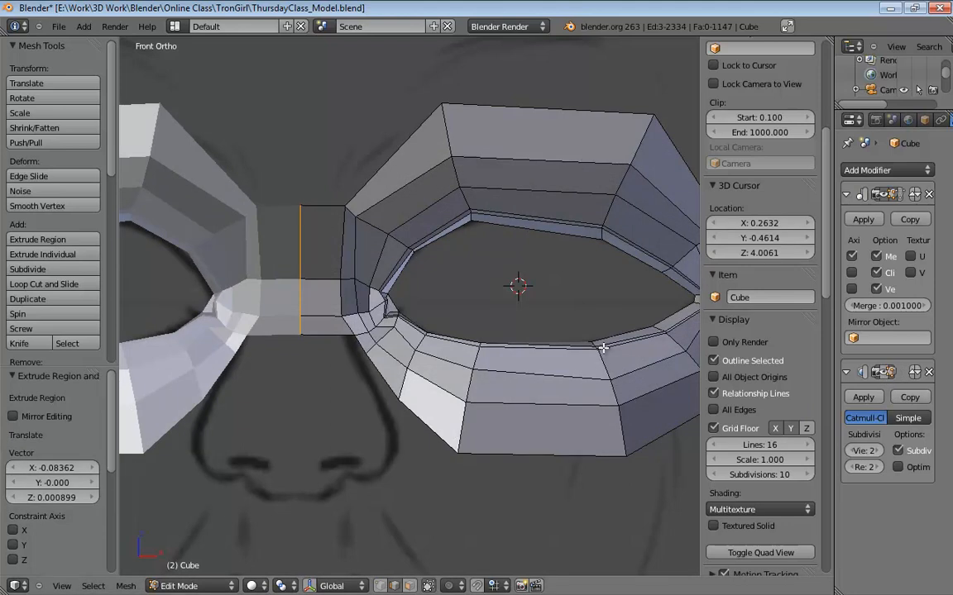
{"action": "key", "text": "KP_3"}
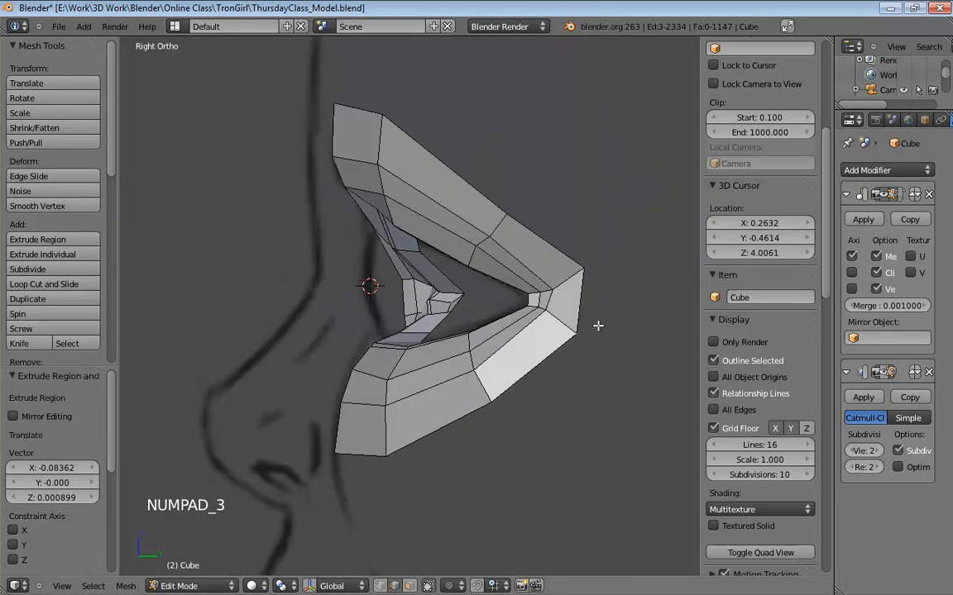
{"action": "key", "text": "e"}
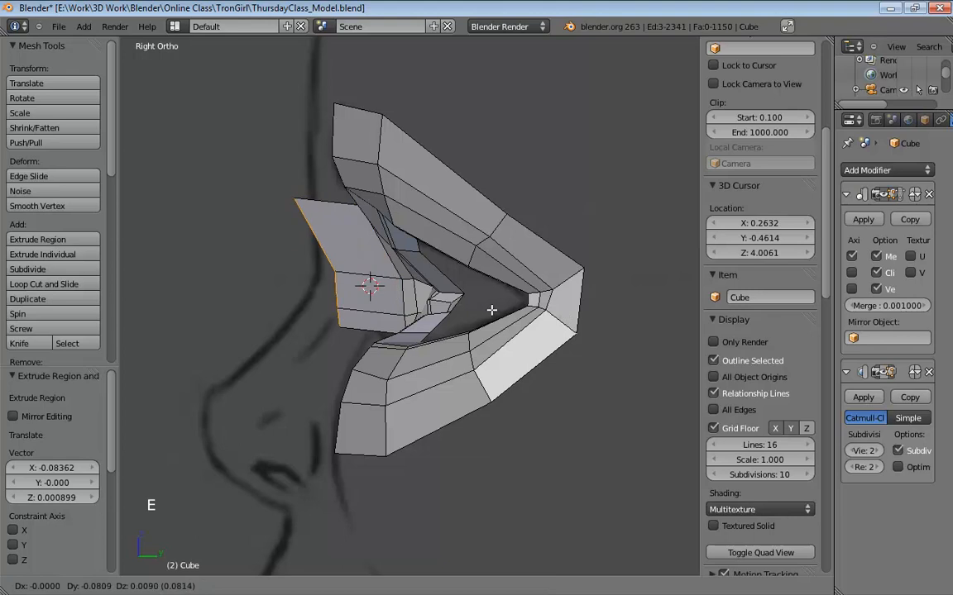
{"action": "left_click", "coordinate": [479, 310]}
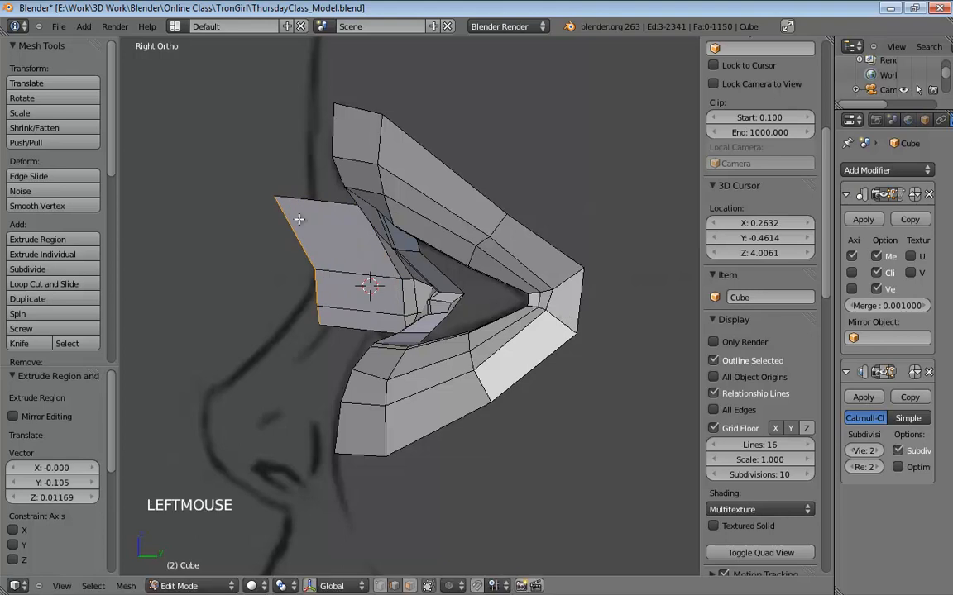
{"action": "key", "text": "ctrl+Tab"}
{"action": "left_click", "coordinate": [304, 203]}
{"action": "left_click_drag", "start_coordinate": [278, 198], "coordinate": [332, 200]}
{"action": "left_click_drag", "start_coordinate": [316, 265], "coordinate": [306, 258]}
{"action": "left_click_drag", "start_coordinate": [319, 301], "coordinate": [295, 288]}
{"action": "left_click", "coordinate": [319, 321]}
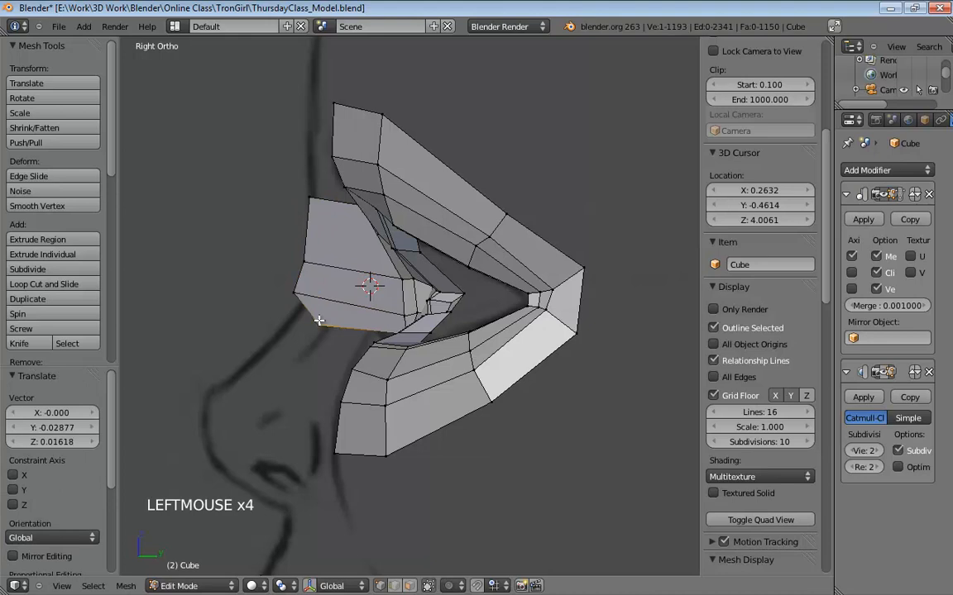
{"action": "left_click_drag", "start_coordinate": [320, 320], "coordinate": [327, 263]}
{"action": "left_click_drag", "start_coordinate": [308, 201], "coordinate": [305, 206]}
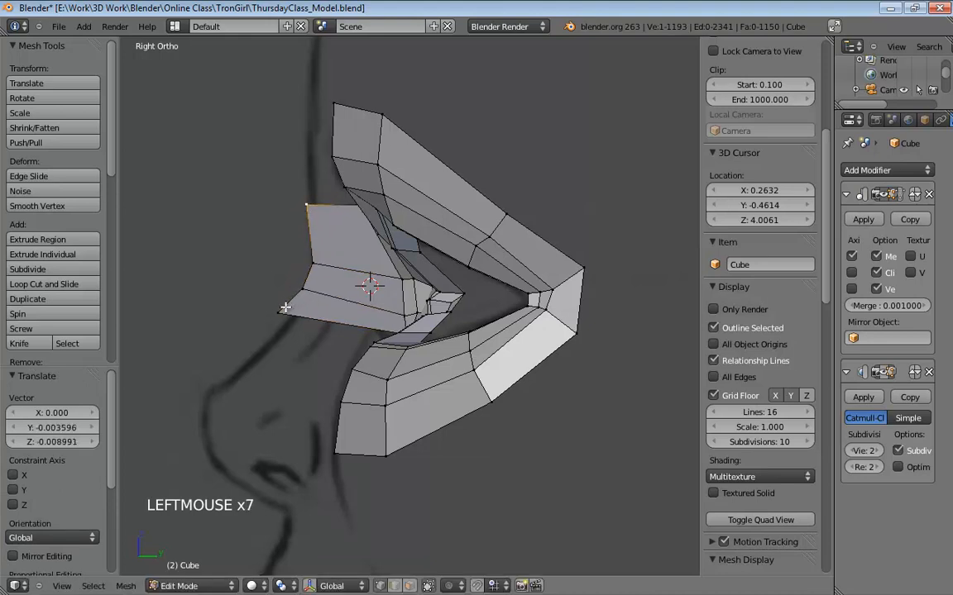
{"action": "left_click_drag", "start_coordinate": [285, 307], "coordinate": [308, 282]}
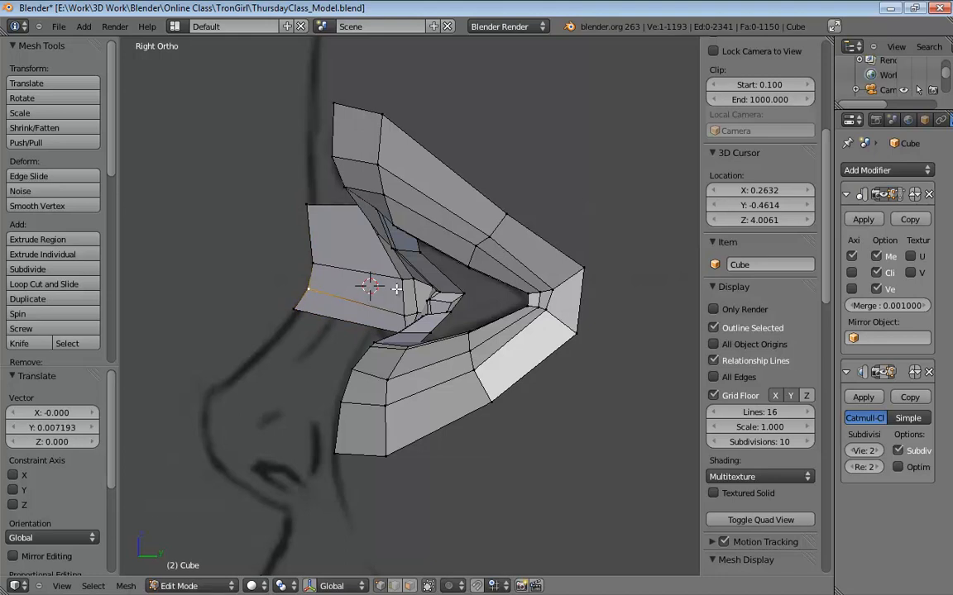
{"action": "middle_click_drag", "start_coordinate": [396, 289], "coordinate": [363, 266]}
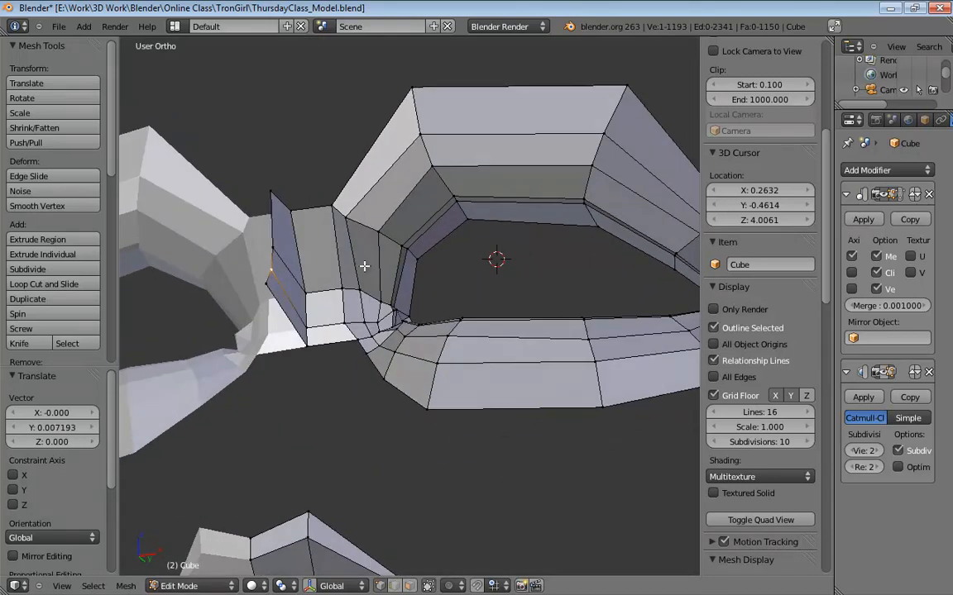
{"action": "key", "text": "ctrl+z"}
{"action": "key", "text": "ctrl+z"}
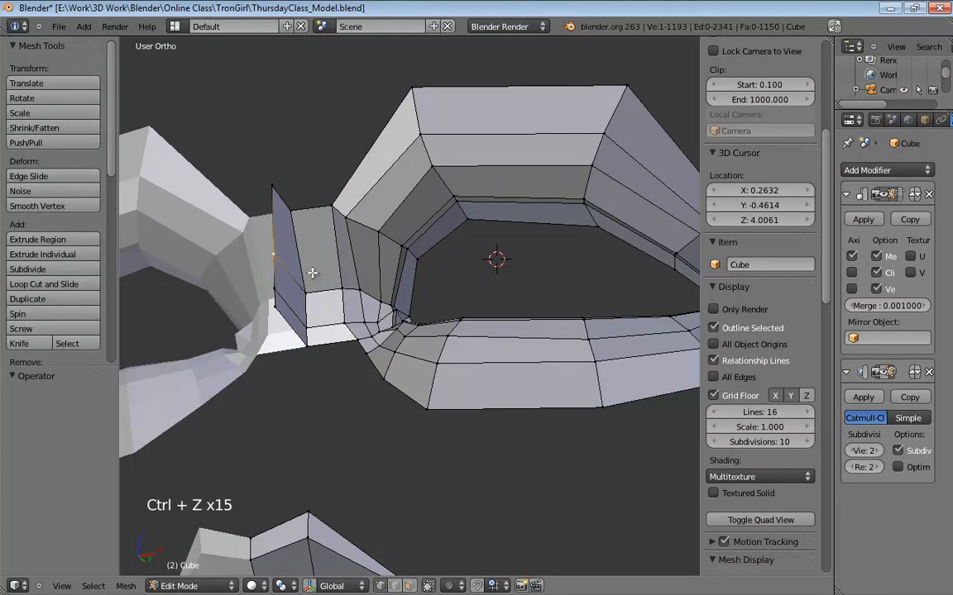
{"action": "key", "text": "ctrl+z"}
{"action": "key", "text": "ctrl+z"}
{"action": "key", "text": "ctrl+z"}
{"action": "key", "text": "ctrl+z"}
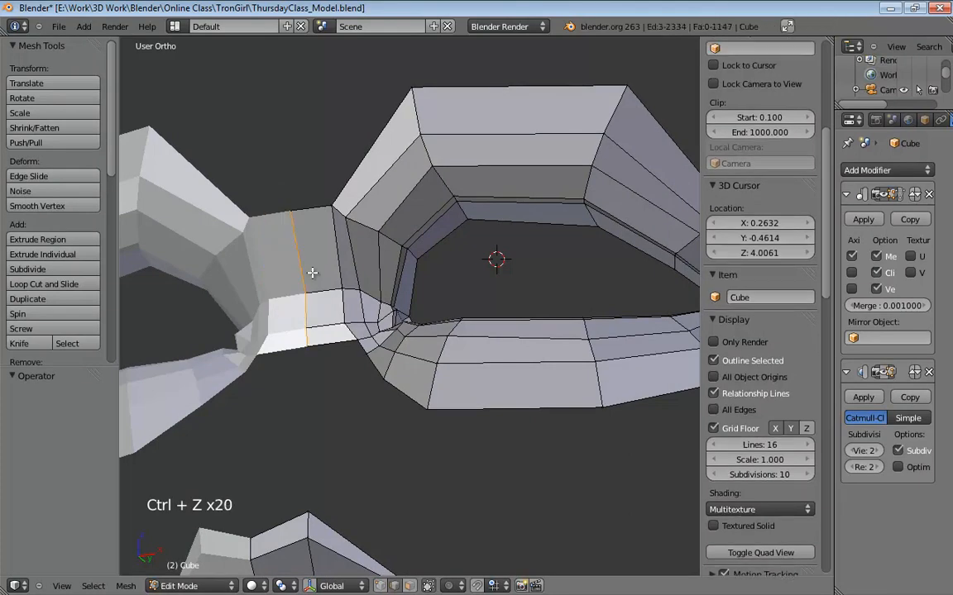
{"action": "key", "text": "ctrl+z"}
{"action": "key", "text": "ctrl+shift+z"}
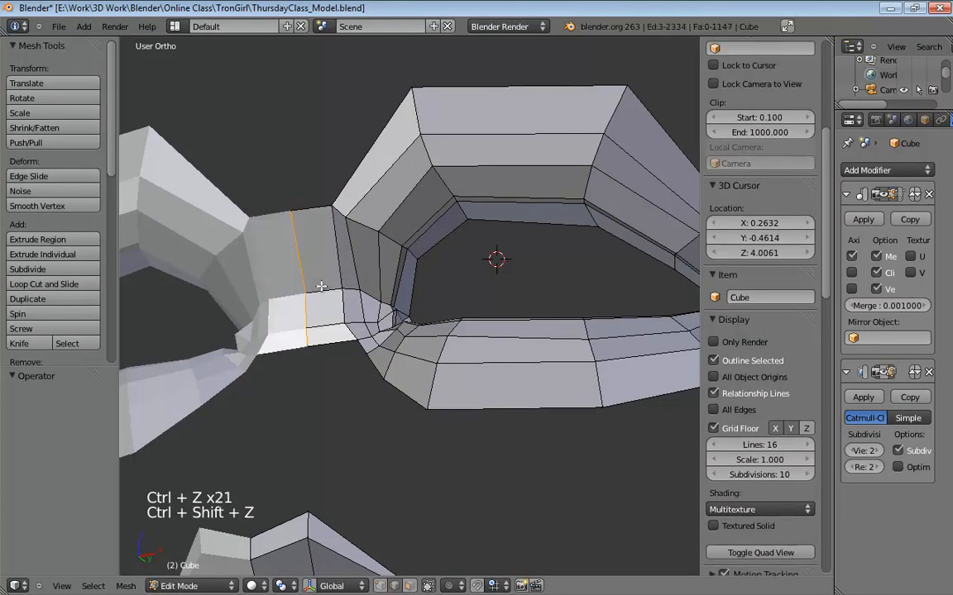
In the side view, move the extruded centre-line edges forward about 0.11 onto the drawn nose bridge
{"action": "key", "text": "KP_3"}
{"action": "key", "text": "g"}
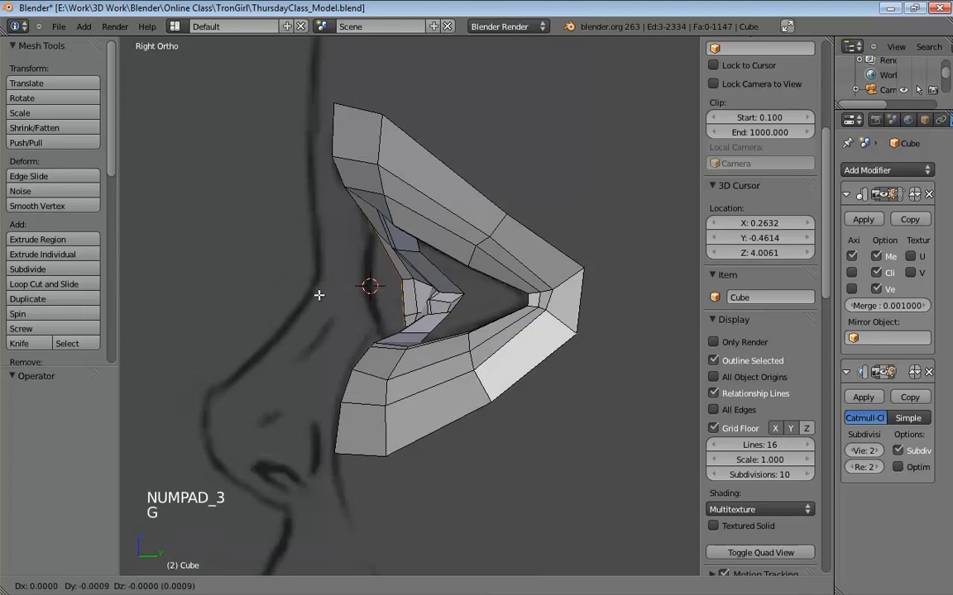
{"action": "left_click", "coordinate": [230, 283]}
In vertex select mode, align the centre-line vertices individually with the nose bridge profile in the side drawing
{"action": "key", "text": "ctrl+Tab"}
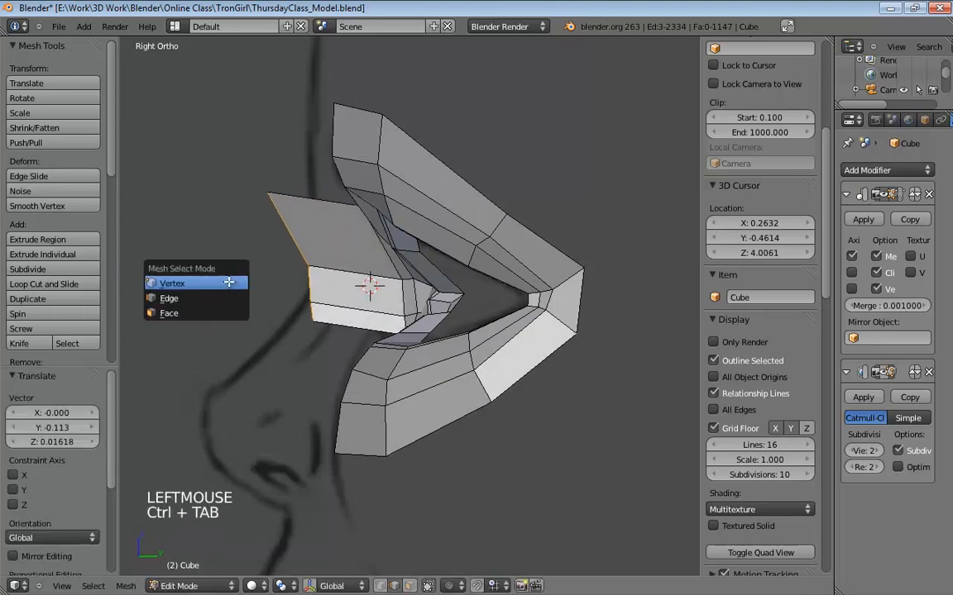
{"action": "left_click", "coordinate": [231, 279]}
{"action": "left_click_drag", "start_coordinate": [265, 195], "coordinate": [324, 200]}
{"action": "left_click_drag", "start_coordinate": [309, 267], "coordinate": [326, 264]}
{"action": "left_click_drag", "start_coordinate": [309, 300], "coordinate": [286, 309]}
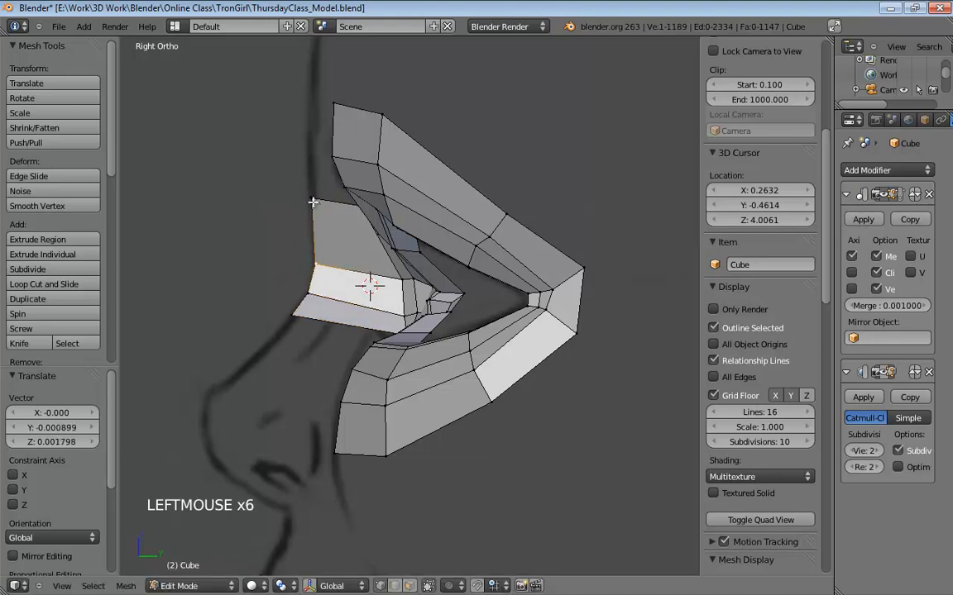
Move the vertex joining the nose bridge strip to the eye's inner corner and its neighbour forward toward the bridge
{"action": "middle_click_drag", "start_coordinate": [304, 202], "coordinate": [395, 333]}
{"action": "left_click_drag", "start_coordinate": [387, 270], "coordinate": [368, 271]}
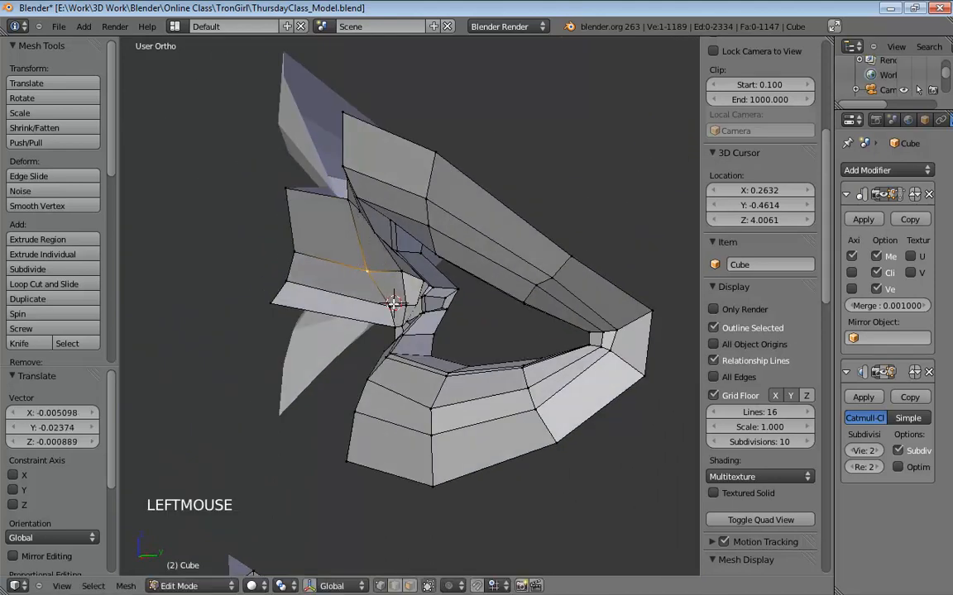
{"action": "mouse_move", "coordinate": [368, 271]}
{"action": "middle_mouse_down"}
{"action": "mouse_move", "coordinate": [469, 270]}
{"action": "mouse_move", "coordinate": [436, 340]}
{"action": "mouse_move", "coordinate": [517, 390]}
{"action": "mouse_move", "coordinate": [350, 312]}
{"action": "mouse_move", "coordinate": [340, 281]}
{"action": "mouse_move", "coordinate": [353, 252]}
{"action": "mouse_move", "coordinate": [306, 196]}
{"action": "mouse_move", "coordinate": [372, 295]}
{"action": "mouse_move", "coordinate": [366, 261]}
{"action": "mouse_move", "coordinate": [370, 284]}
{"action": "middle_mouse_up"}
{"action": "key", "text": "KP_5"}
{"action": "scroll", "coordinate": [341, 321], "scroll_direction": "down", "scroll_amount": 4}
{"action": "scroll", "coordinate": [372, 294], "scroll_direction": "up", "scroll_amount": 5}
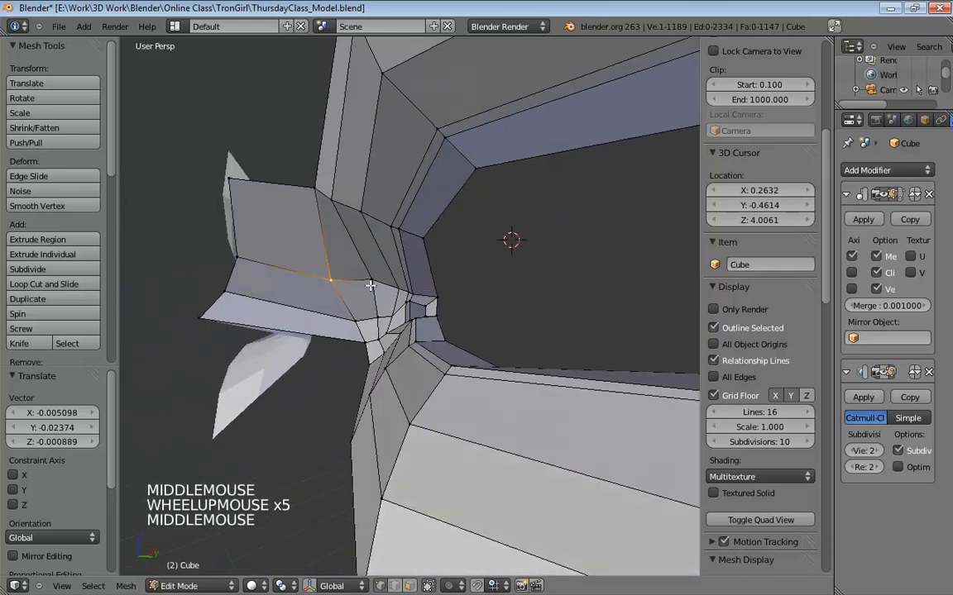
{"action": "left_click_drag", "start_coordinate": [329, 278], "coordinate": [344, 285]}
{"action": "middle_click_drag", "start_coordinate": [428, 282], "coordinate": [337, 282]}
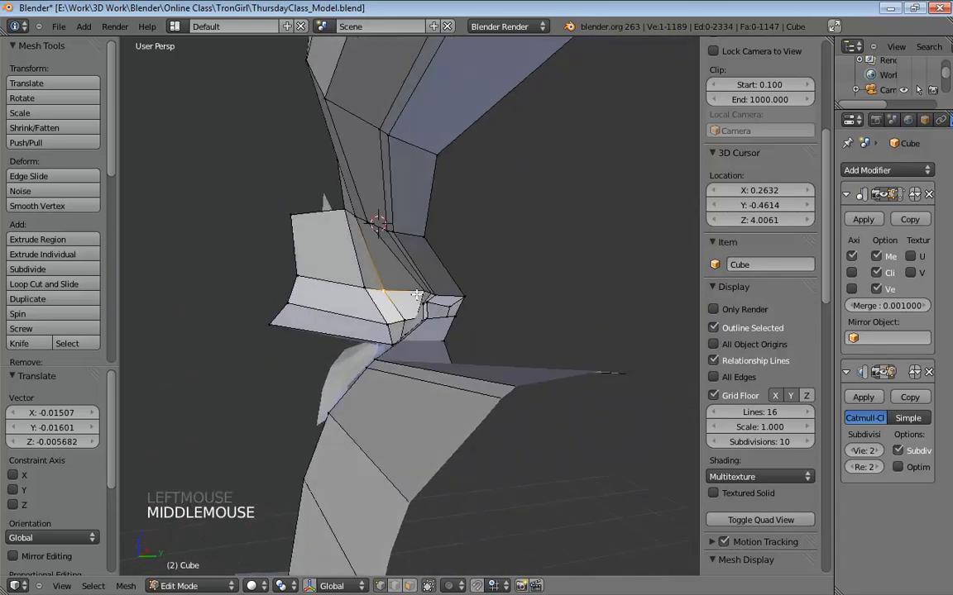
{"action": "left_click_drag", "start_coordinate": [369, 284], "coordinate": [389, 284]}
{"action": "key", "text": "ctrl+z"}
With smooth proportional editing at size 0.10, move the inner-corner vertex about 0.037 forward along the global Y axis
{"action": "middle_click_drag", "start_coordinate": [388, 283], "coordinate": [531, 298]}
{"action": "left_click", "coordinate": [379, 289]}
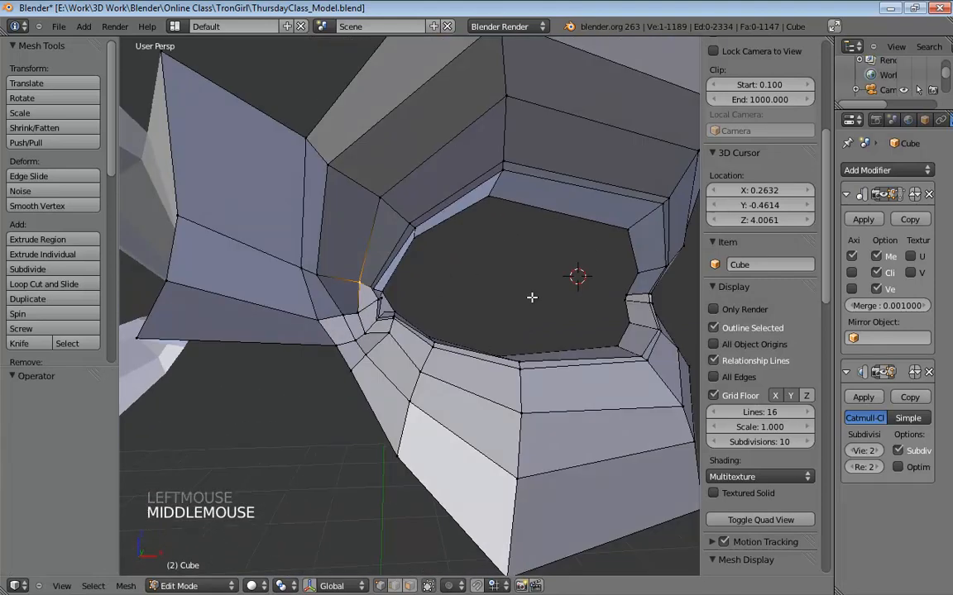
{"action": "key", "text": "o"}
{"action": "key", "text": "o"}
{"action": "middle_click_drag", "start_coordinate": [436, 277], "coordinate": [353, 292]}
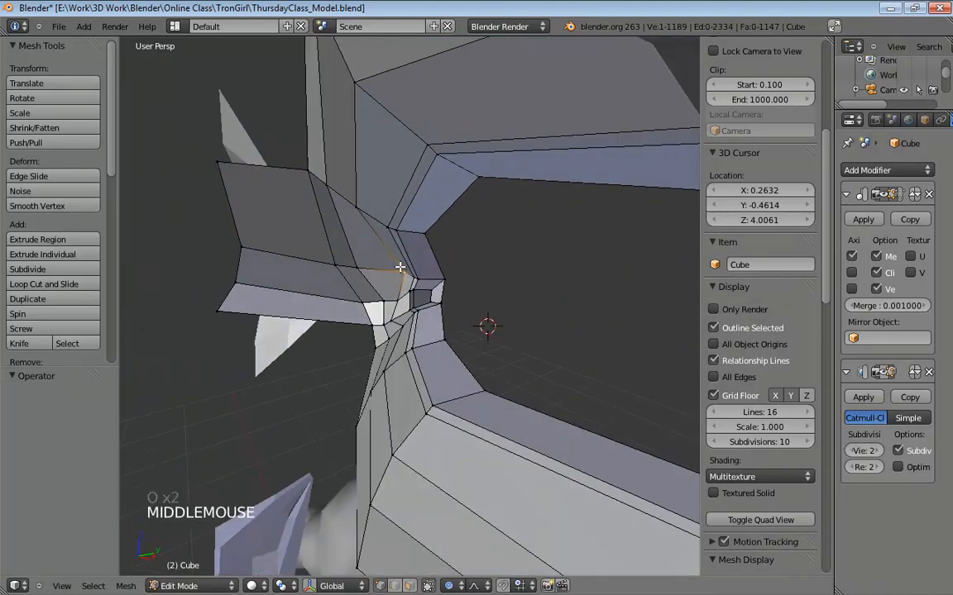
{"action": "key", "text": "g"}
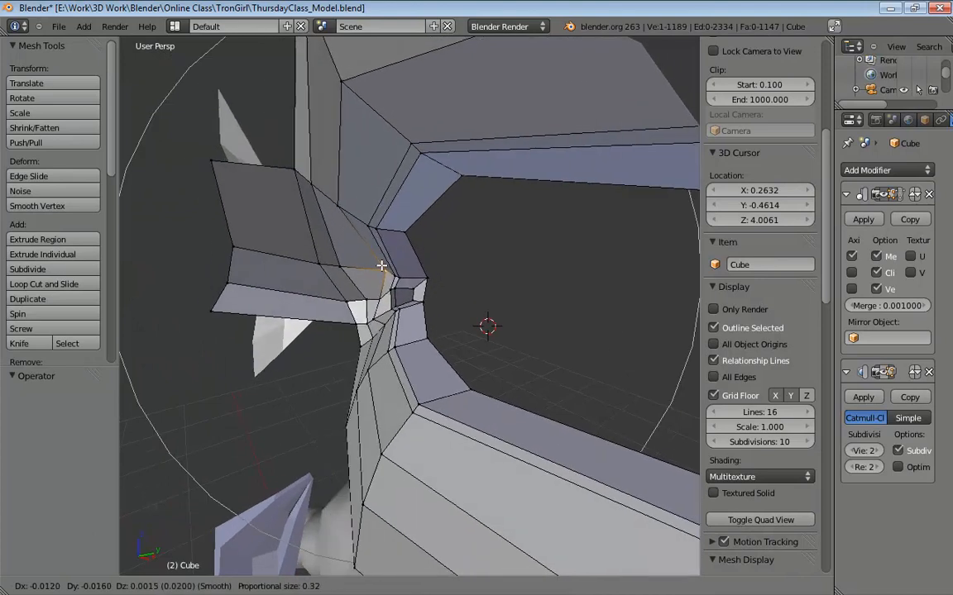
{"action": "scroll", "coordinate": [381, 266], "scroll_direction": "up", "scroll_amount": 12}
{"action": "key", "text": "y"}
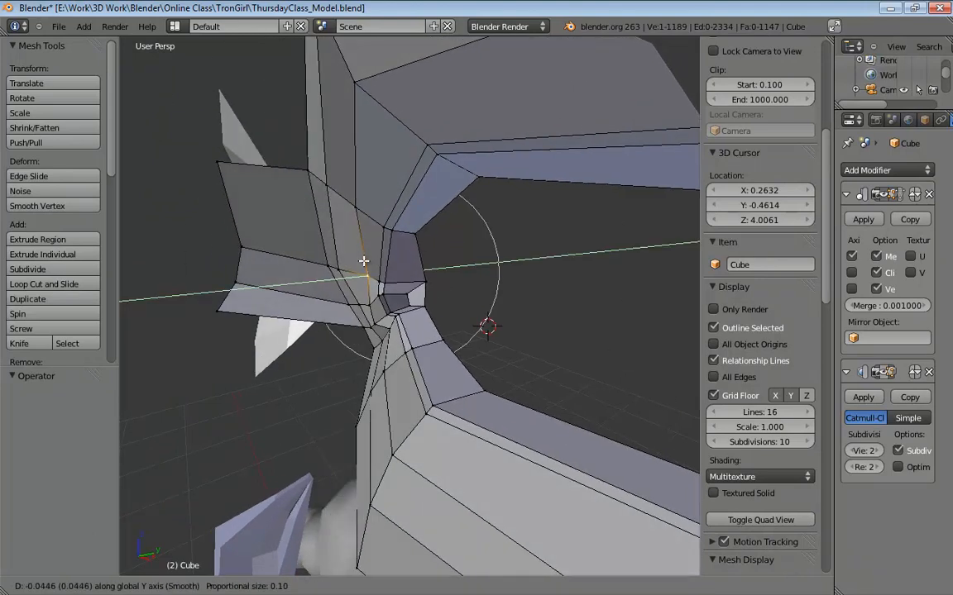
{"action": "left_click", "coordinate": [368, 260]}
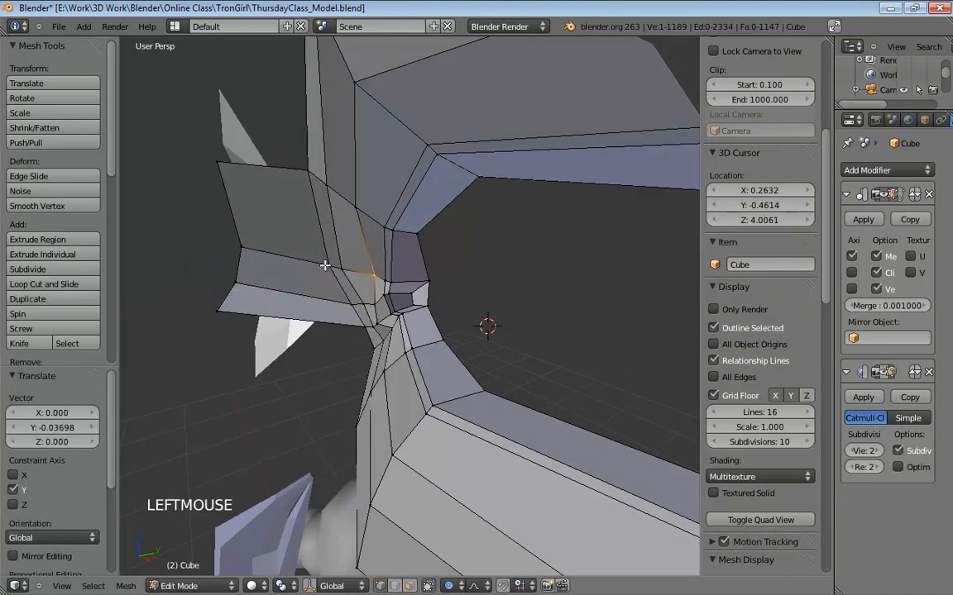
Pull the middle and lower vertices where the bridge strip meets the eye loops forward and toward the centre line with proportional editing
{"action": "left_click", "coordinate": [347, 261]}
{"action": "key", "text": "g"}
{"action": "left_click", "coordinate": [339, 260]}
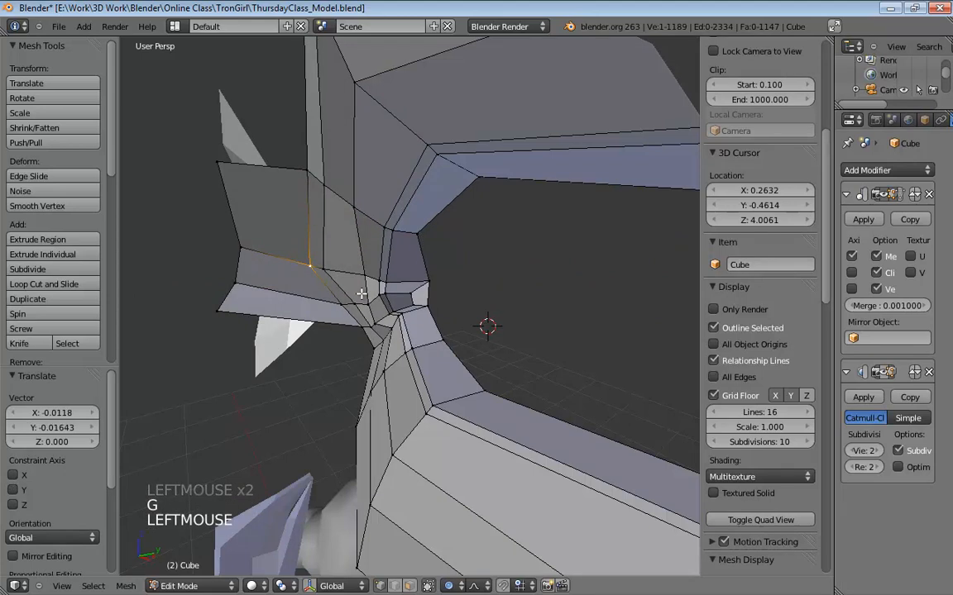
{"action": "scroll", "coordinate": [362, 294], "scroll_direction": "up", "scroll_amount": 1}
{"action": "middle_click_drag", "start_coordinate": [361, 294], "coordinate": [425, 310]}
{"action": "left_click", "coordinate": [349, 334]}
{"action": "key", "text": "g"}
{"action": "left_click", "coordinate": [323, 334]}
In the orthographic front view, shift the three vertices between the nose bridge and inner eye corner outward to even out their spacing
{"action": "scroll", "coordinate": [424, 311], "scroll_direction": "down", "scroll_amount": 3}
{"action": "key", "text": "KP_1"}
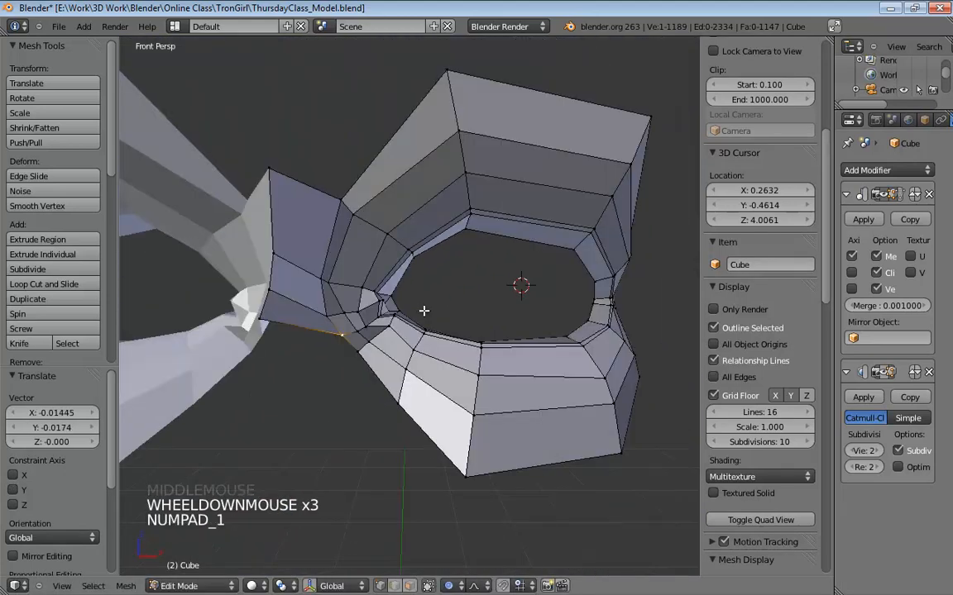
{"action": "key", "text": "KP_5"}
{"action": "left_click", "coordinate": [376, 304]}
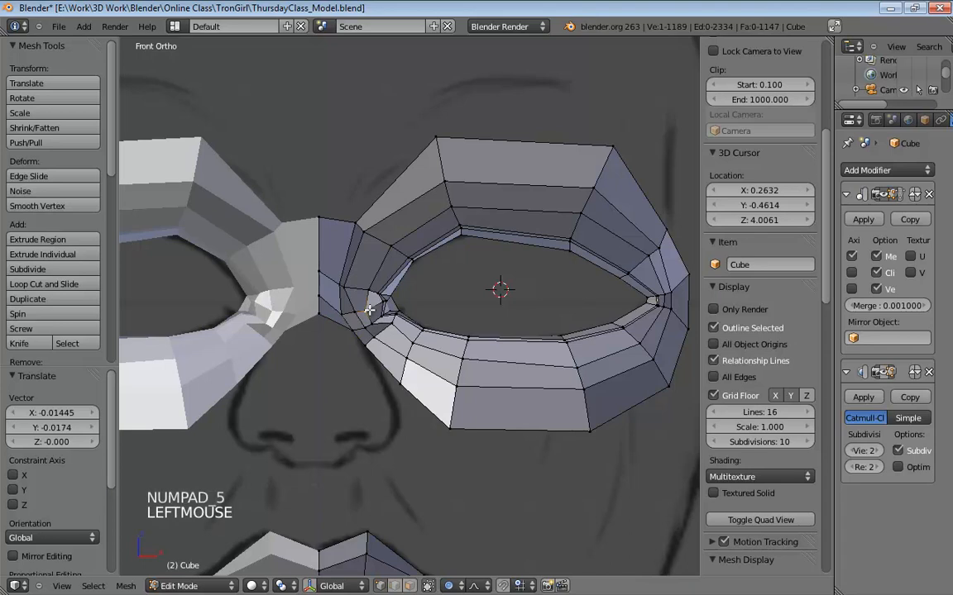
{"action": "key", "text": "g"}
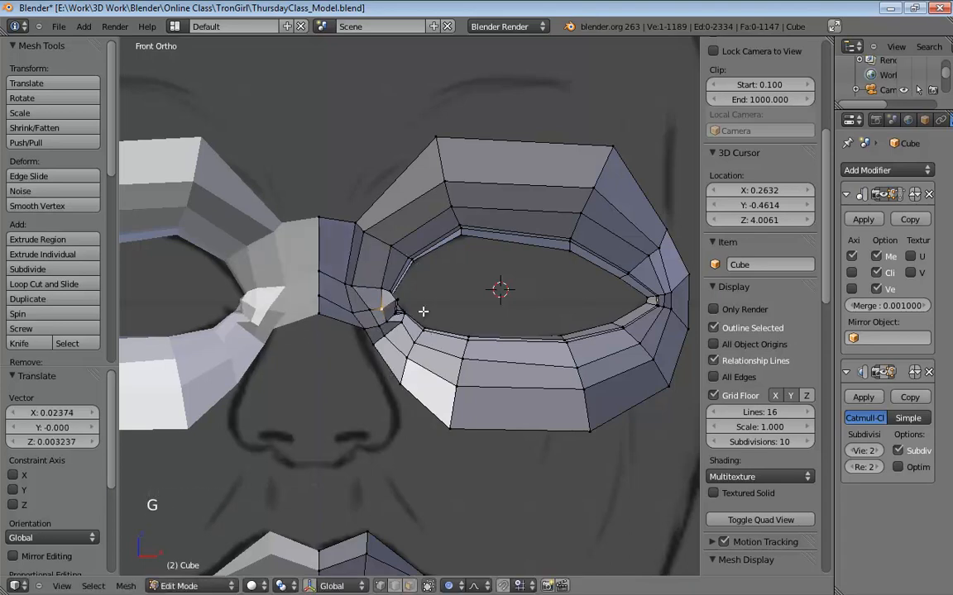
{"action": "left_click", "coordinate": [346, 283]}
{"action": "left_click", "coordinate": [350, 278]}
{"action": "key", "text": "g"}
{"action": "left_click", "coordinate": [366, 314]}
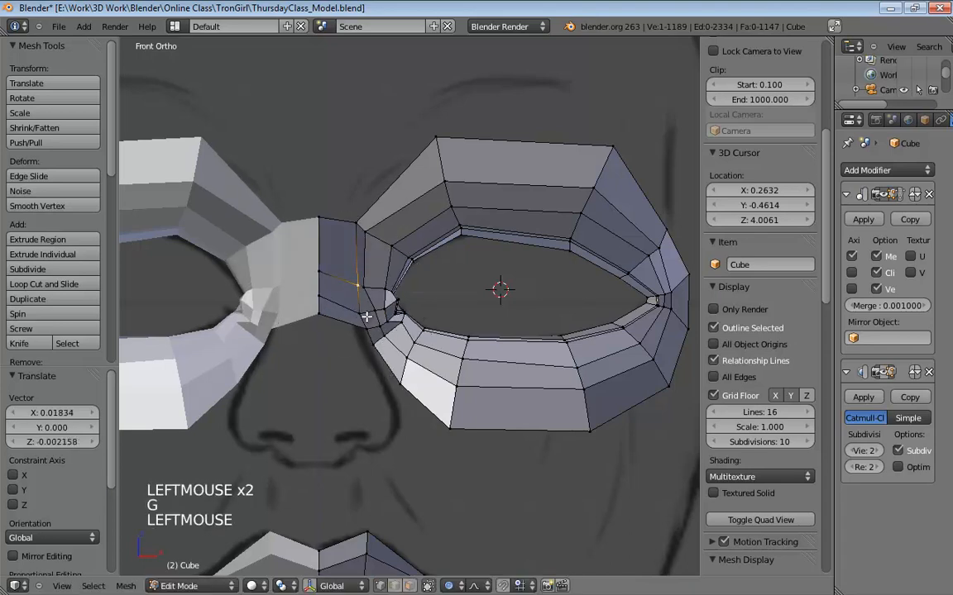
{"action": "left_click", "coordinate": [364, 314]}
{"action": "key", "text": "g"}
{"action": "left_click", "coordinate": [365, 312]}
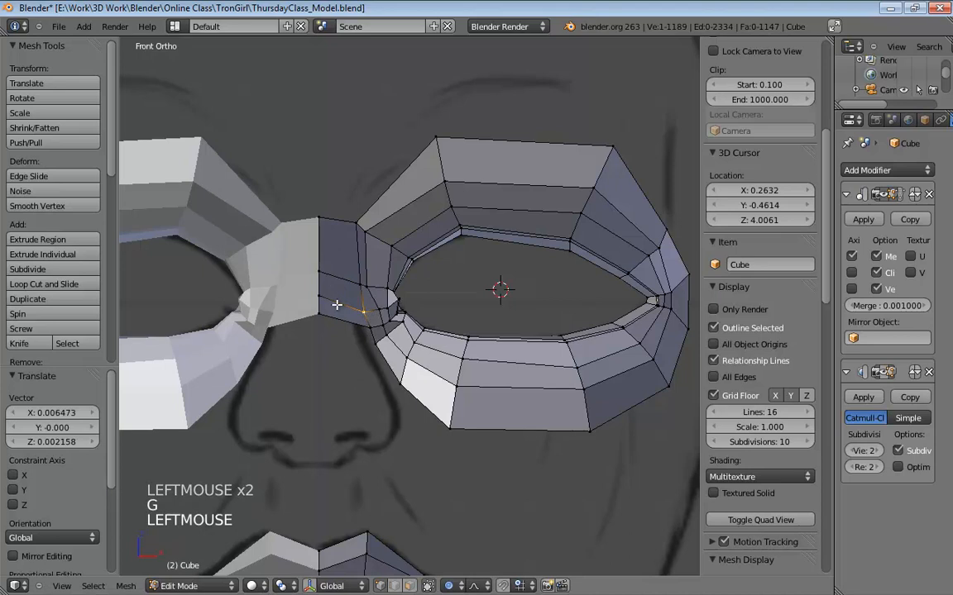
Show the subdivision-smoothed mesh and compare the nose bridge with the side and front drawings
{"action": "left_click", "coordinate": [345, 279]}
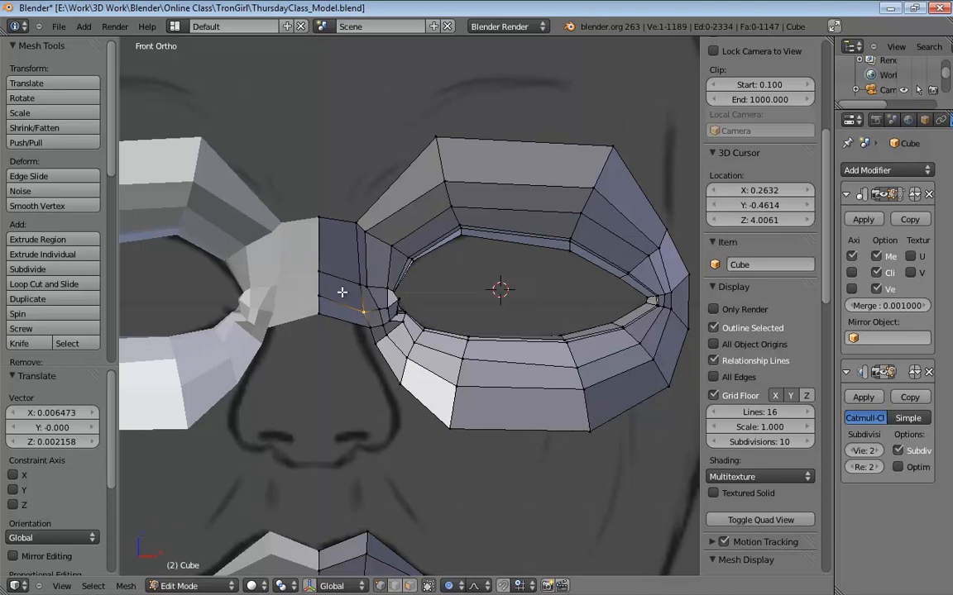
{"action": "key", "text": "KP_3"}
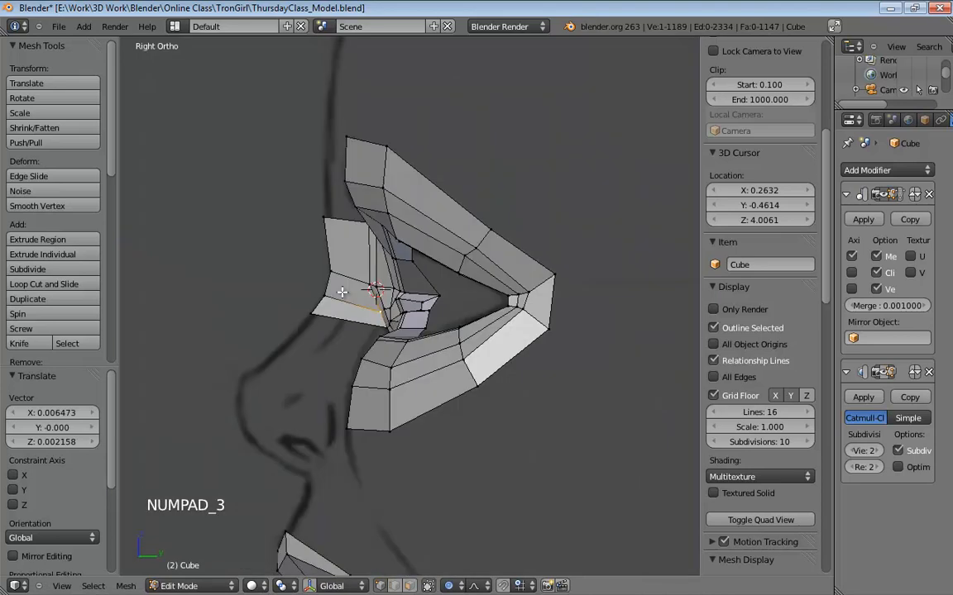
{"action": "left_click", "coordinate": [884, 373]}
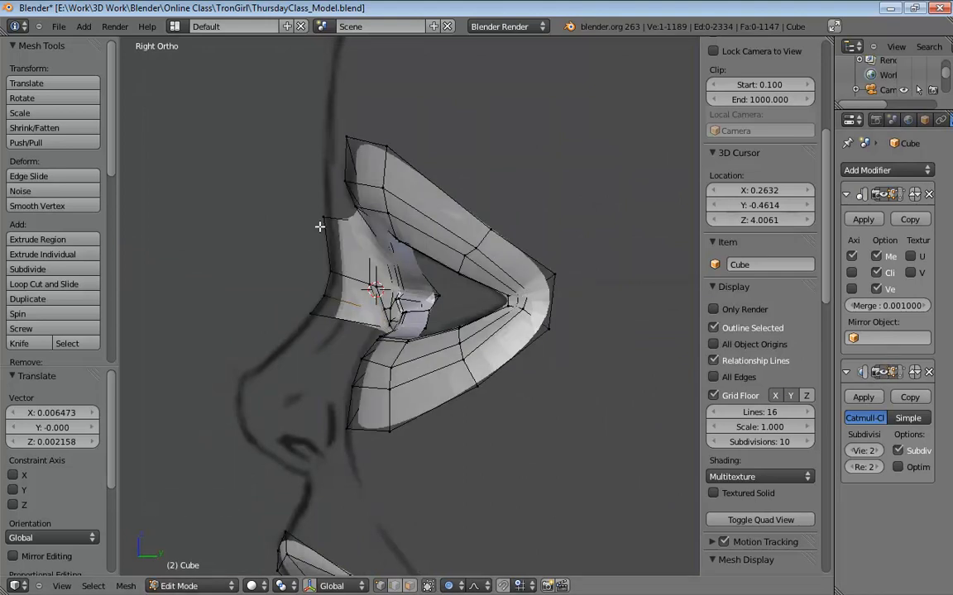
{"action": "key", "text": "KP_1"}
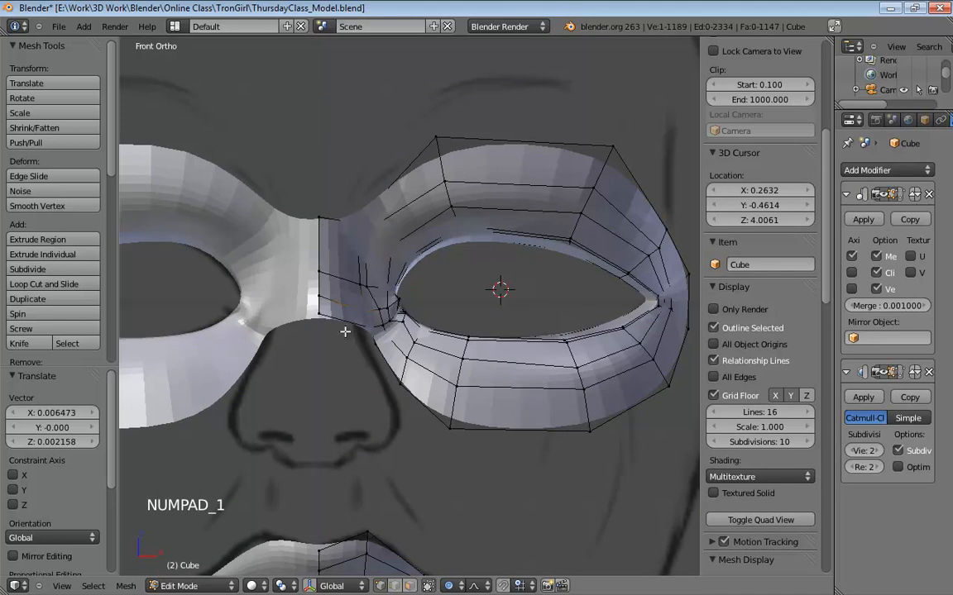